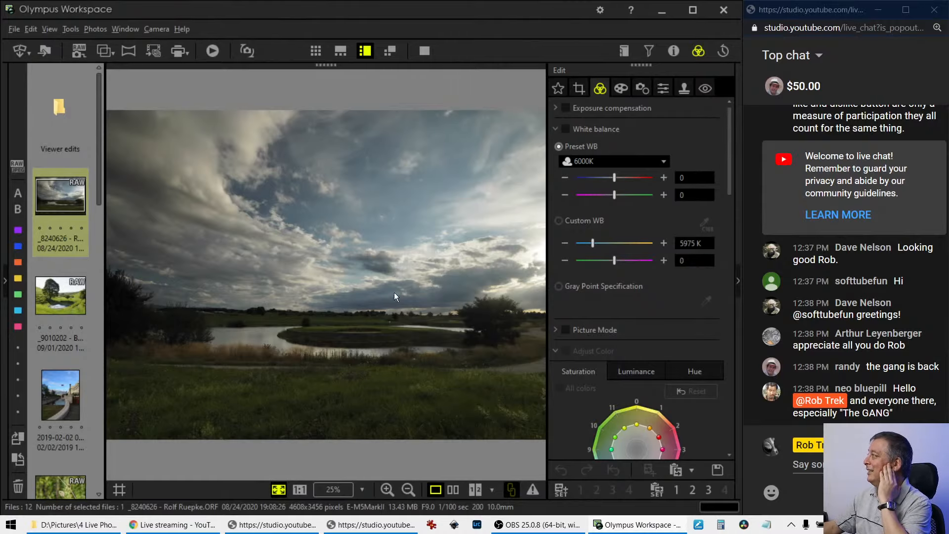
View the landscape photo in full screen and return to the editing workspace.
left_click(431, 56)
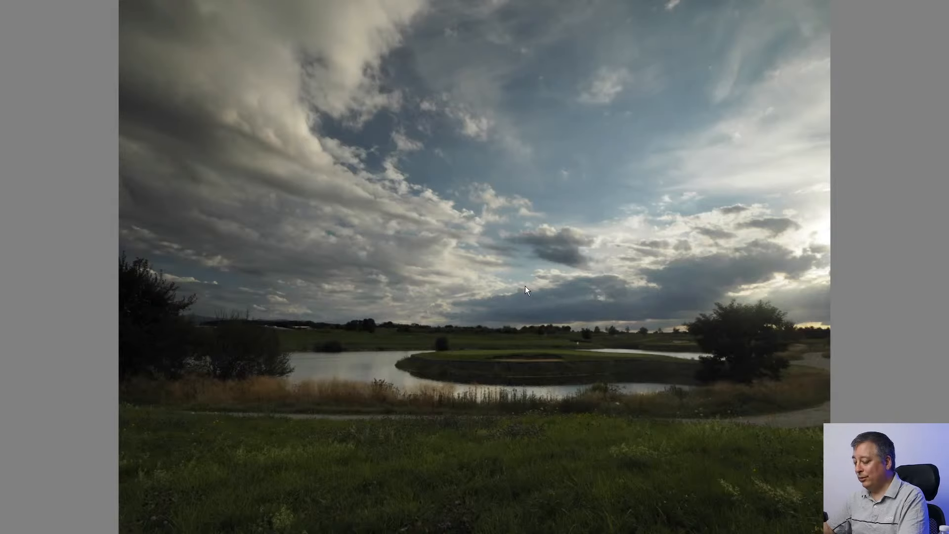
key("Escape")
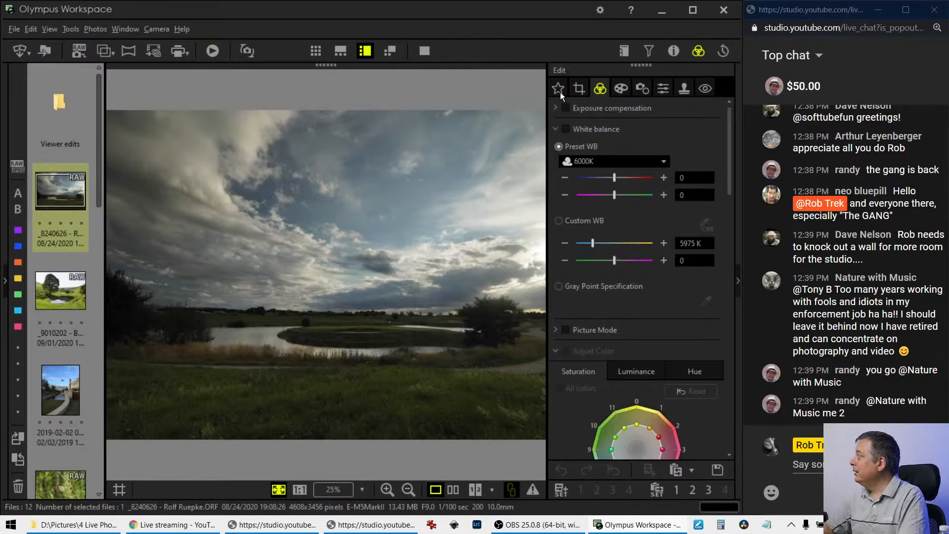
Crop the photo manually to a 16:7 ratio, narrowing the frame from its right edge to about 4343 x 1899 pixels.
left_click(577, 89)
left_click(580, 141)
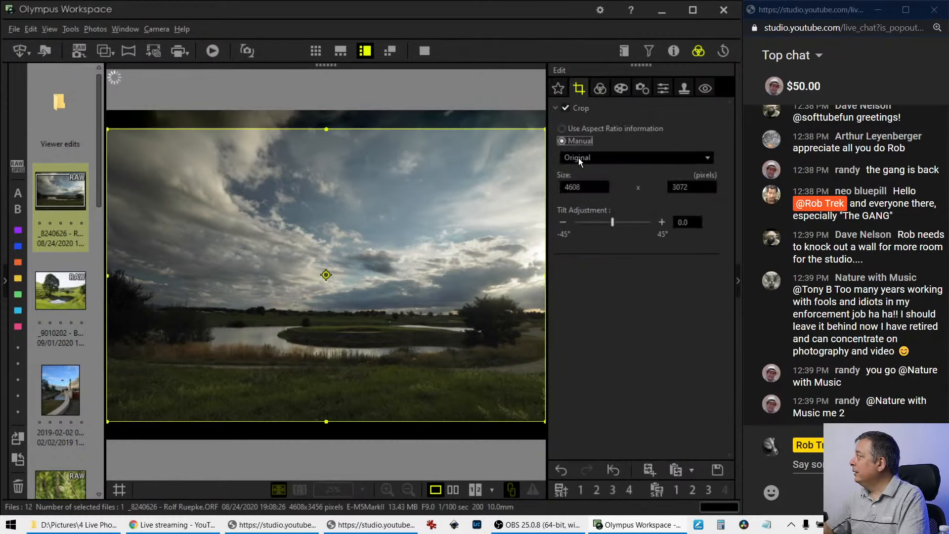
left_click(578, 157)
left_click(583, 328)
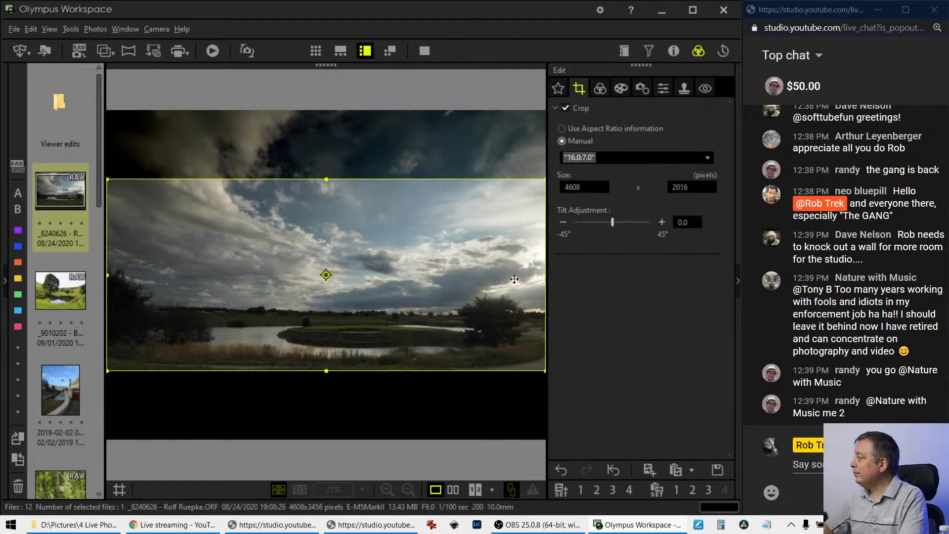
left_click_drag(545, 270, 477, 271)
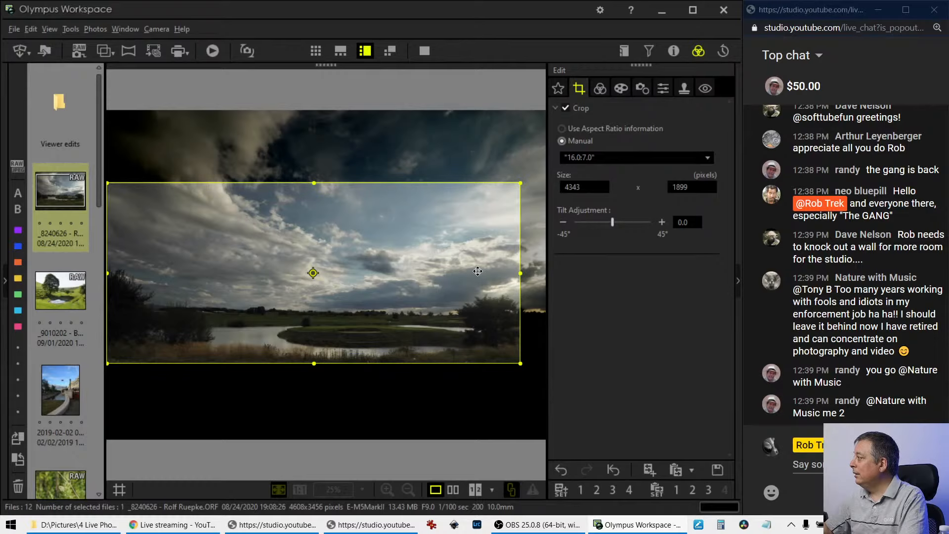
left_click(599, 90)
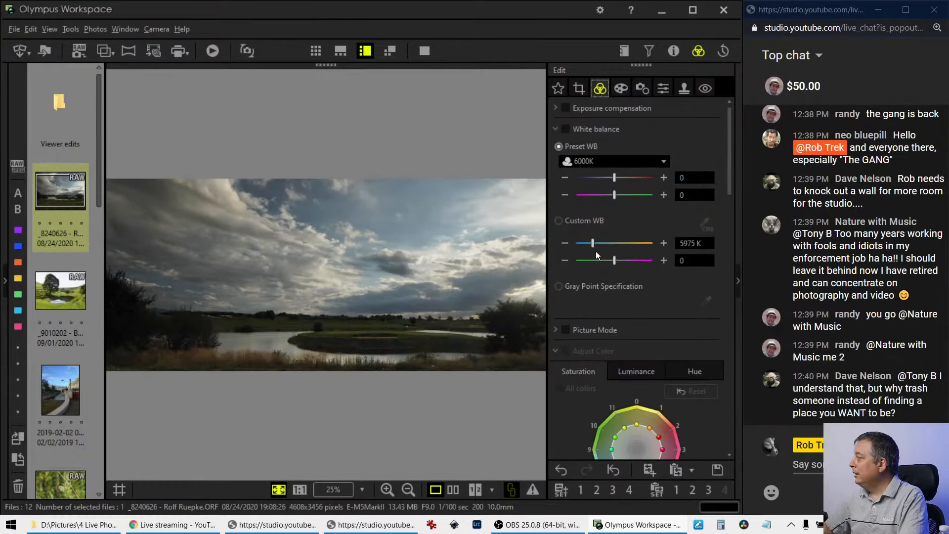
Straighten the cropped photo with a tilt adjustment of -0.3 and return to the tone and color adjustments.
left_click(583, 92)
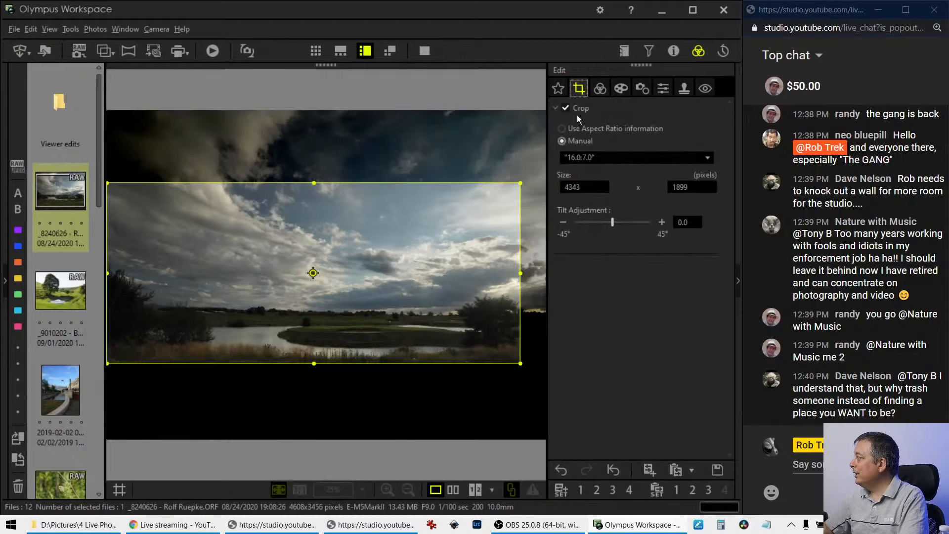
left_click(565, 225)
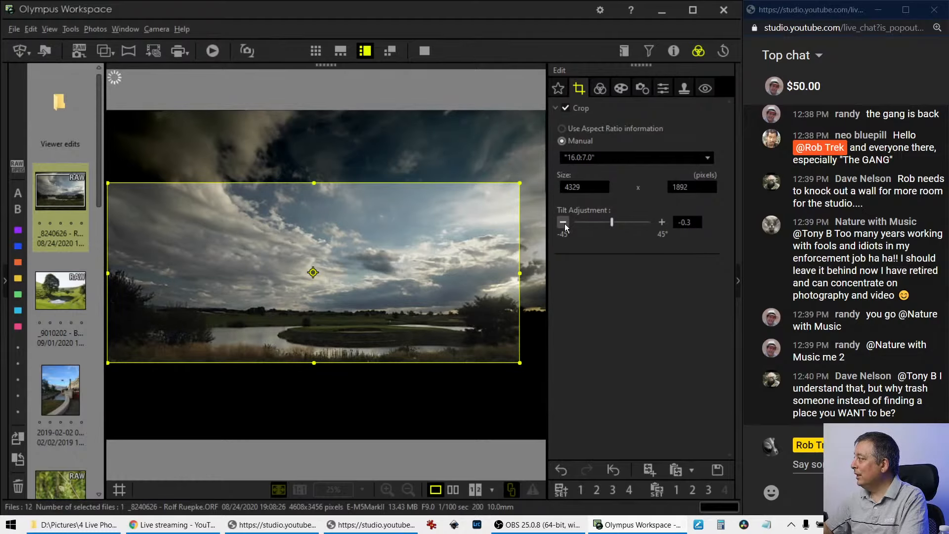
left_click(601, 89)
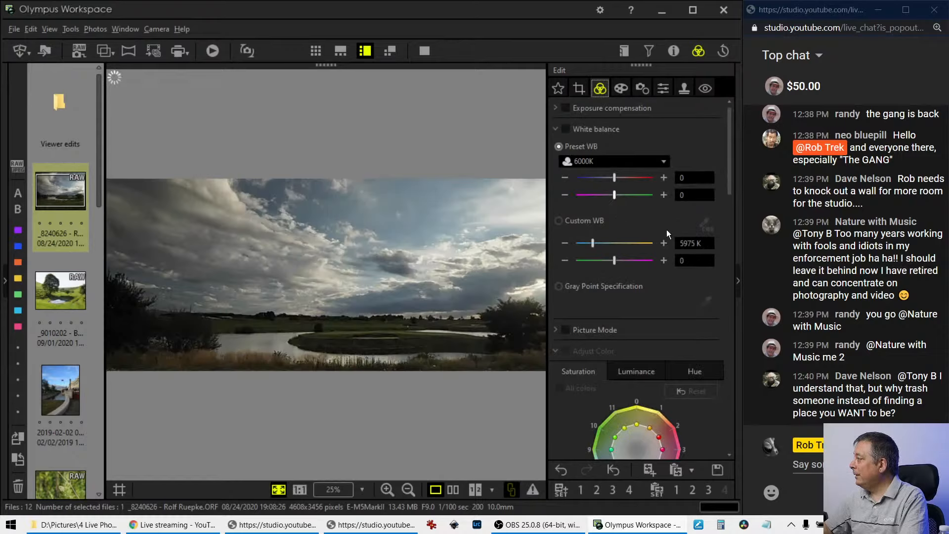
Expand the Picture Mode section of the color adjustments to see its settings.
scroll(678, 303, "down", 1)
scroll(678, 303, "down", 3)
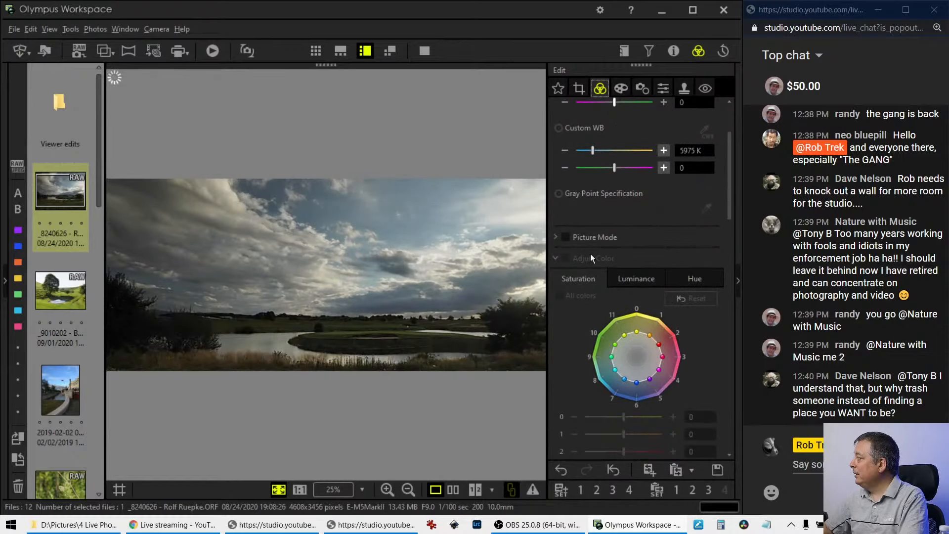
left_click(555, 237)
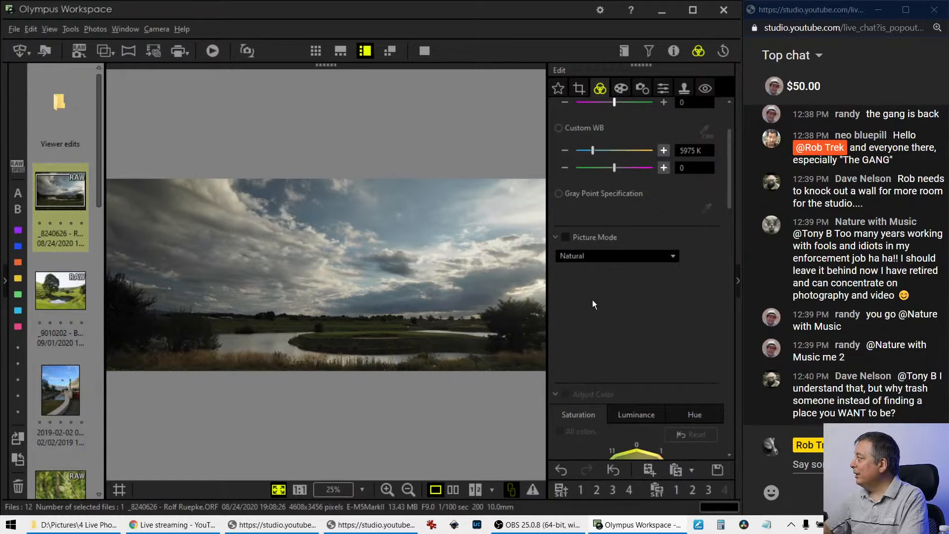
Examine the photo's histogram and shooting details in its properties, and hide the properties again.
left_click(675, 51)
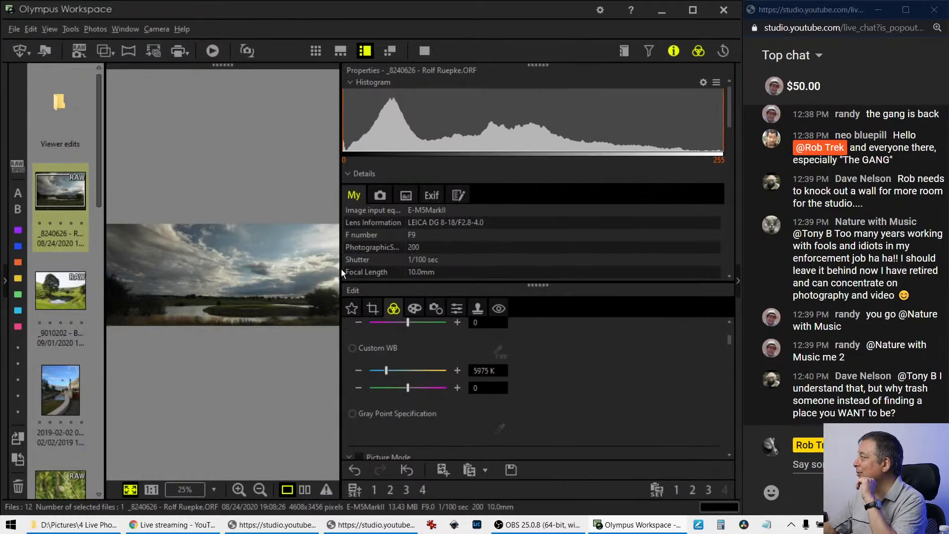
left_click_drag(341, 269, 575, 281)
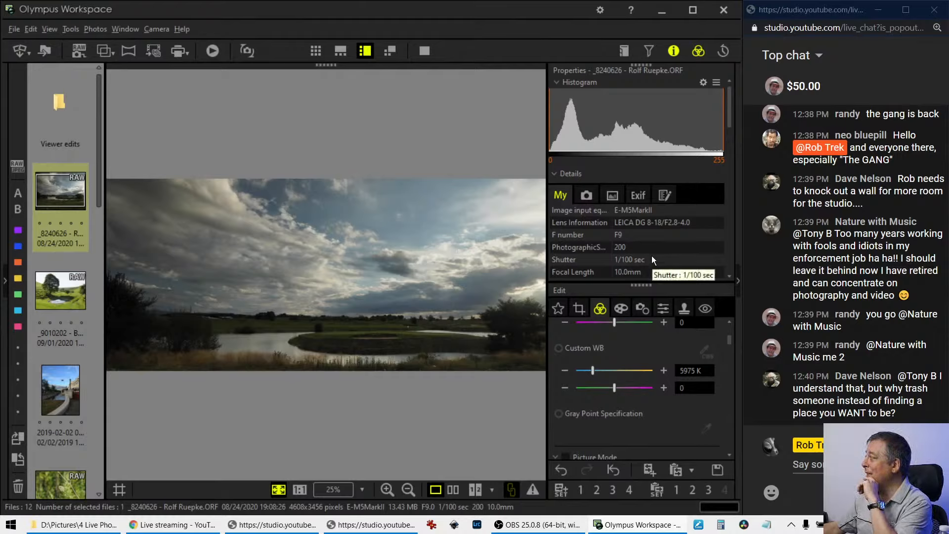
scroll(653, 256, "down", 2)
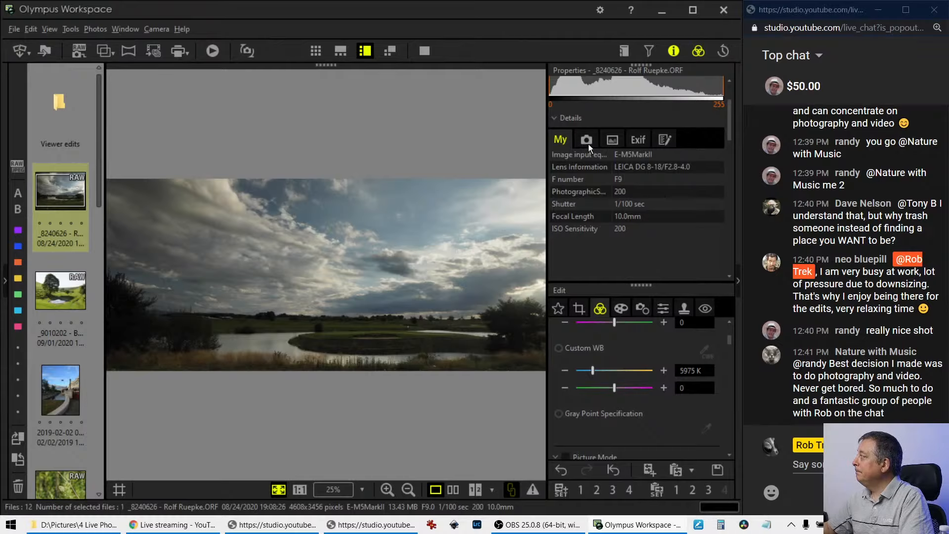
left_click(669, 57)
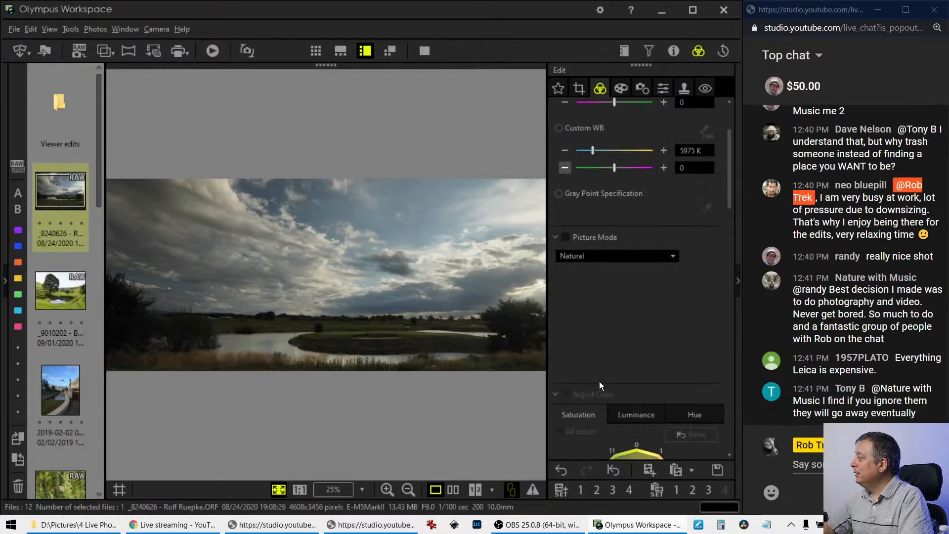
Set Dehaze to 47 and Clarity to 71 for the landscape photo.
scroll(600, 381, "down", 10)
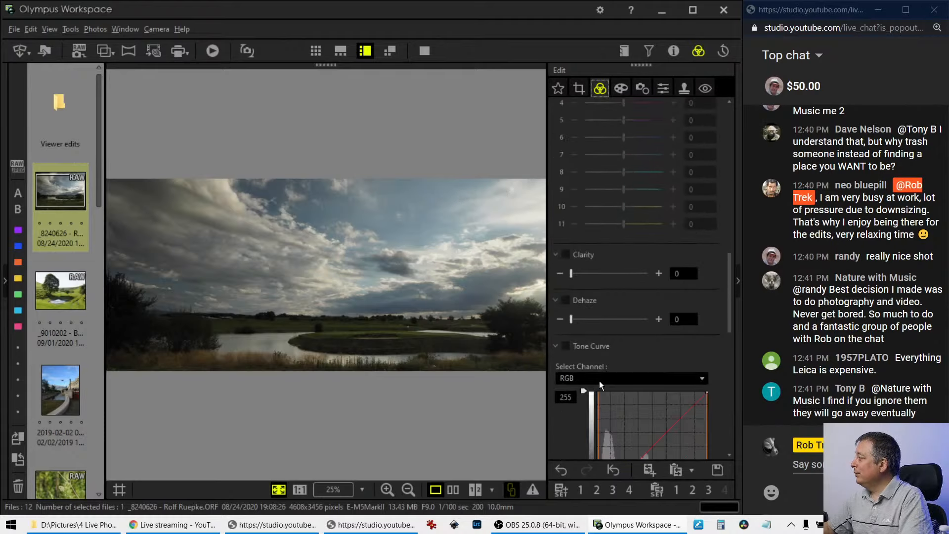
scroll(599, 381, "down", 2)
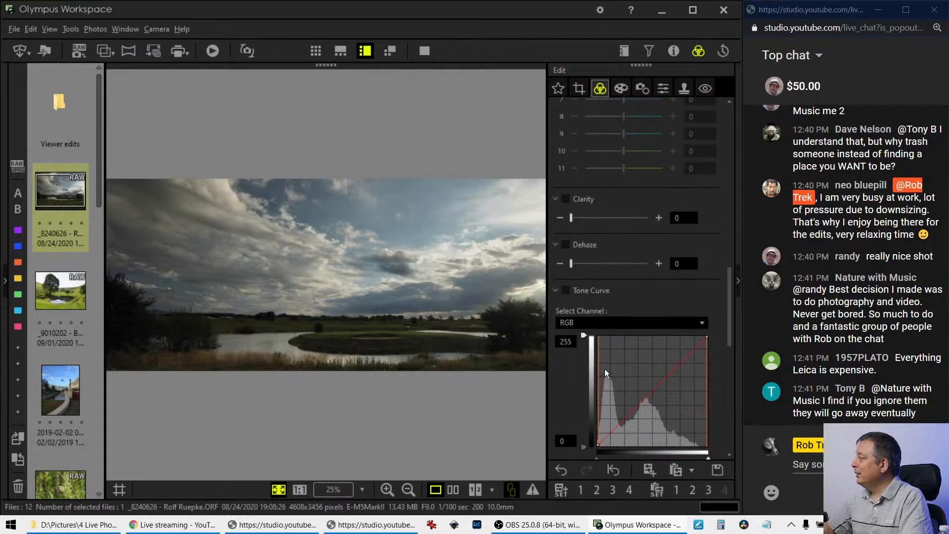
left_click_drag(572, 263, 611, 267)
left_click_drag(572, 218, 628, 221)
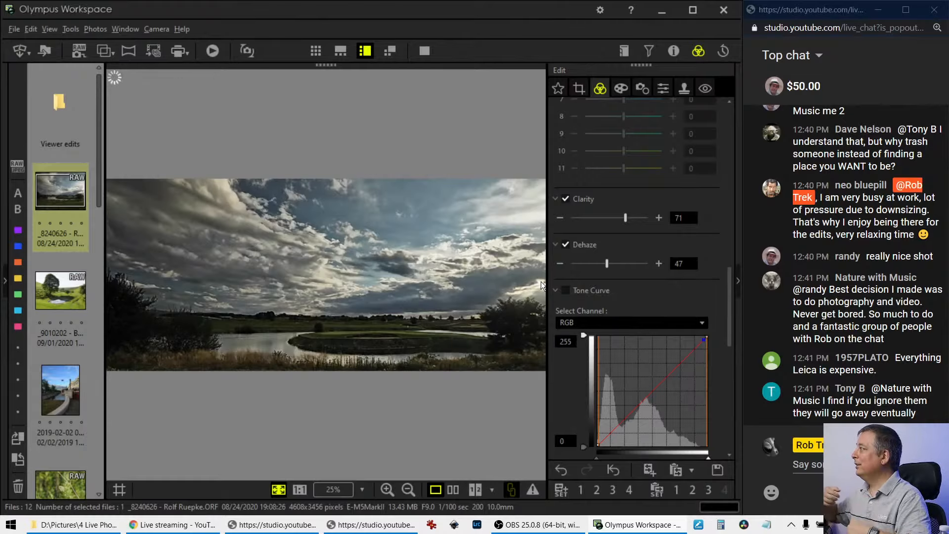
Switch to Armoury Crate, set the laptop's operating mode to Turbo, and close it.
key("XF86Launch1")
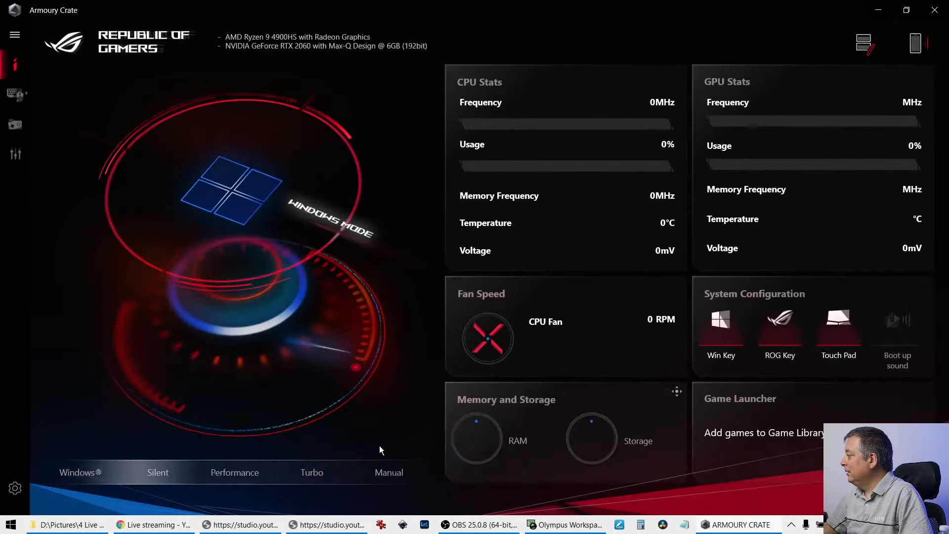
left_click(310, 475)
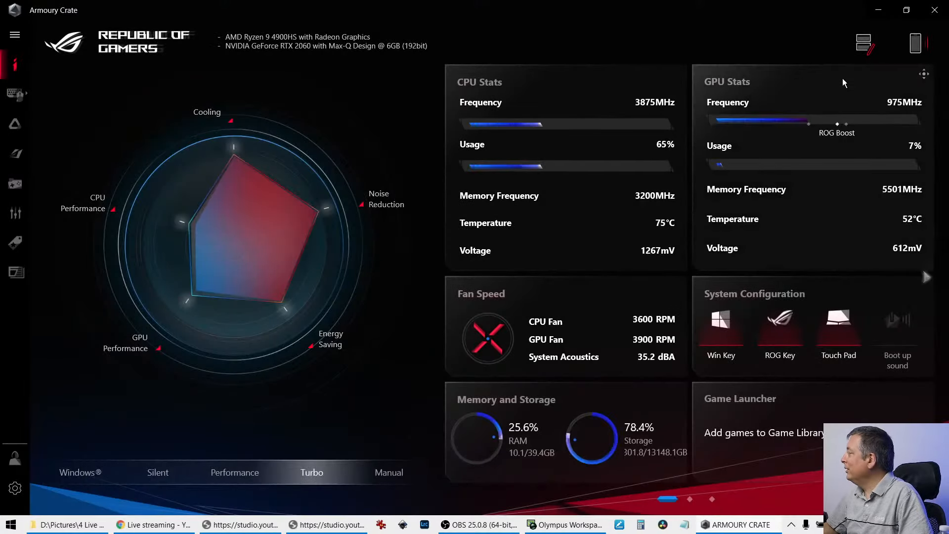
left_click(935, 10)
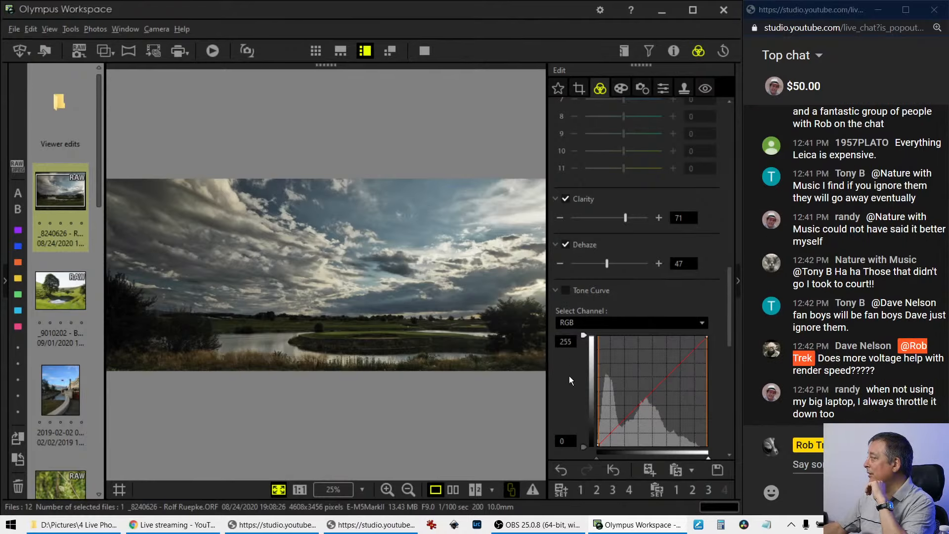
Lift the RGB tone curve with a shadow point and a midtone point, removing the trial highlight point.
left_click(615, 428)
left_click_drag(615, 428, 603, 435)
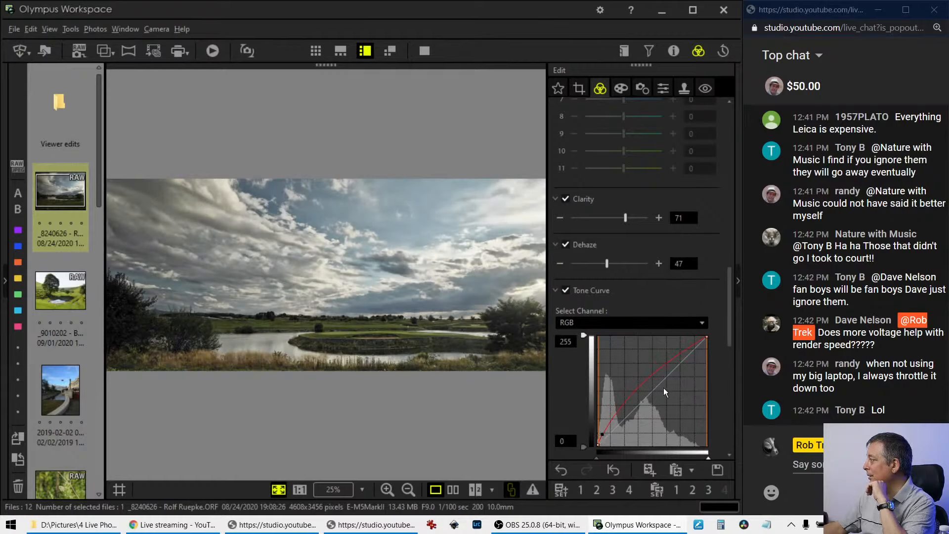
left_click_drag(666, 365, 676, 348)
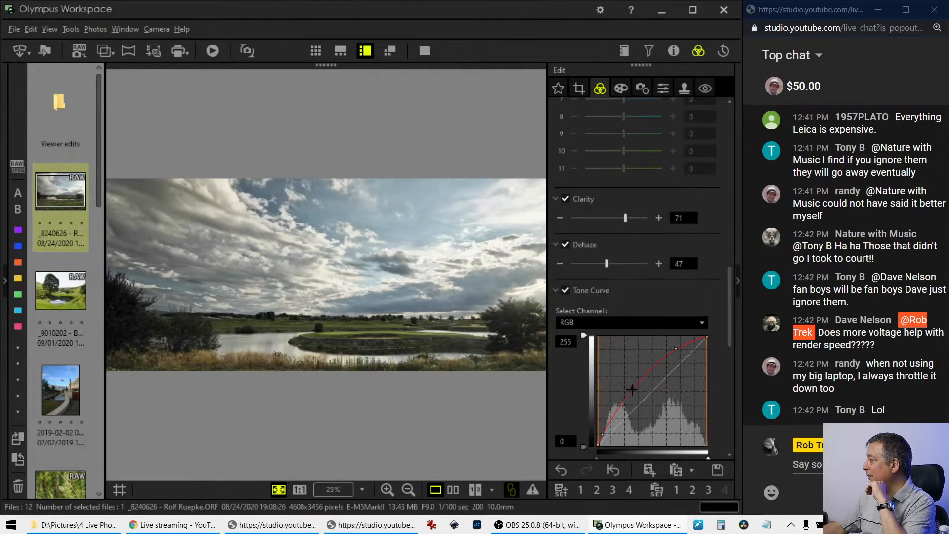
left_click_drag(632, 390, 654, 378)
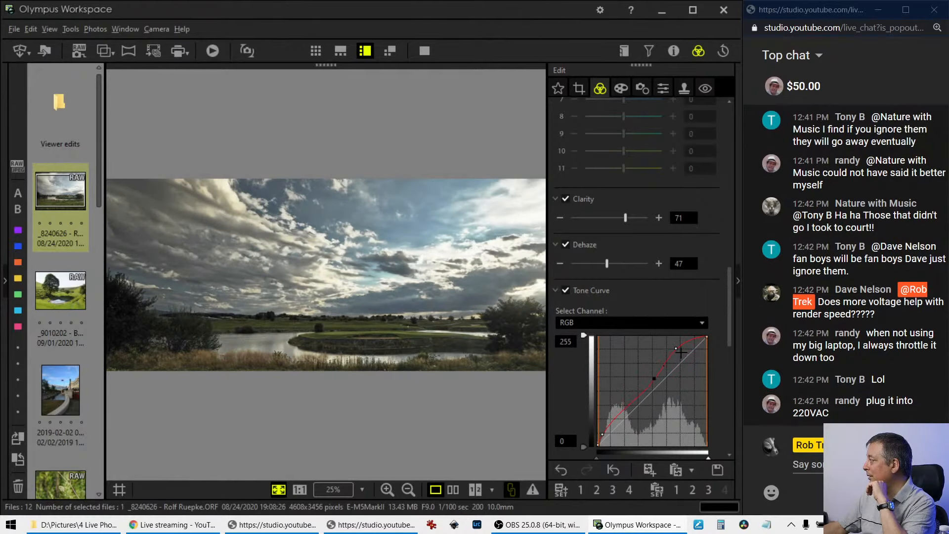
left_click_drag(676, 348, 704, 289)
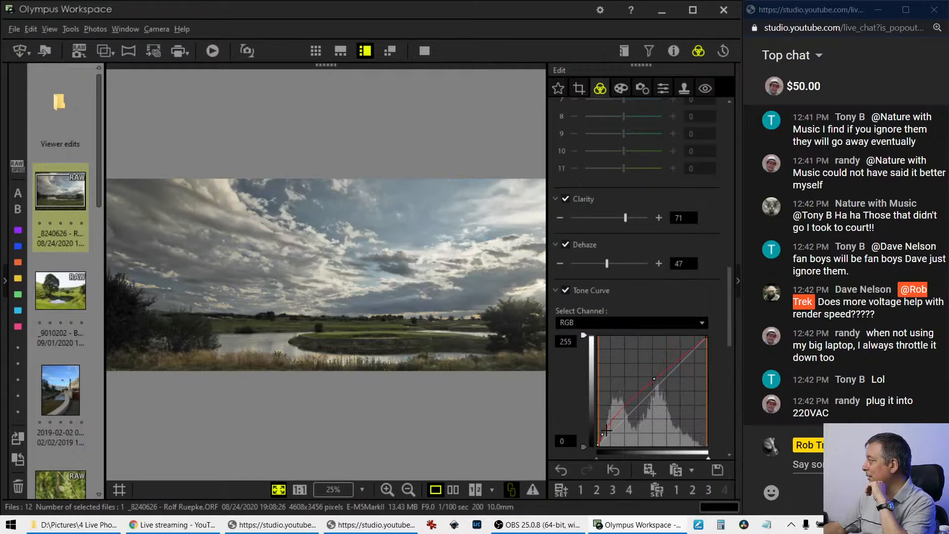
Refine the RGB tone curve by raising the midtone point, moving the shadow point into the lower midtones and adding a new shadow point.
mouse_move(655, 379)
left_mouse_down()
mouse_move(639, 398)
mouse_move(657, 376)
left_mouse_up()
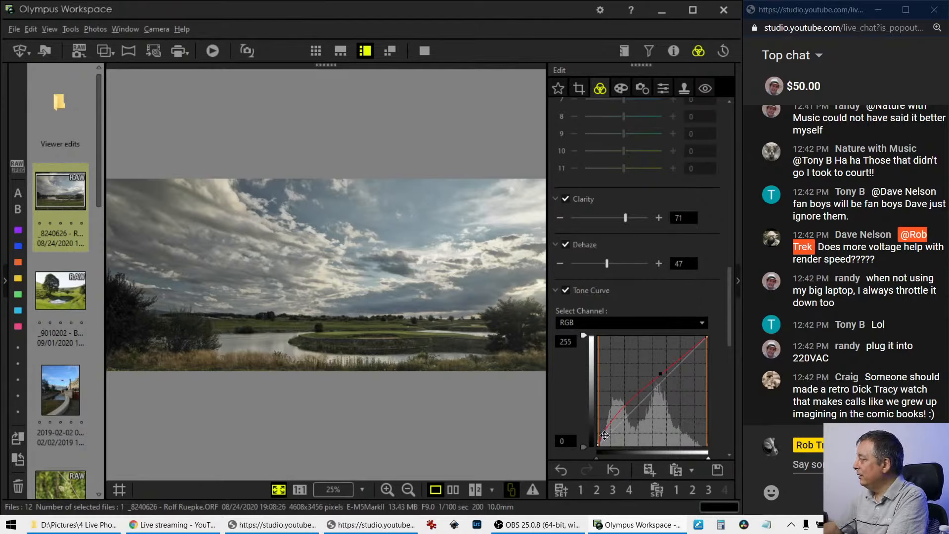
left_click_drag(606, 435, 627, 400)
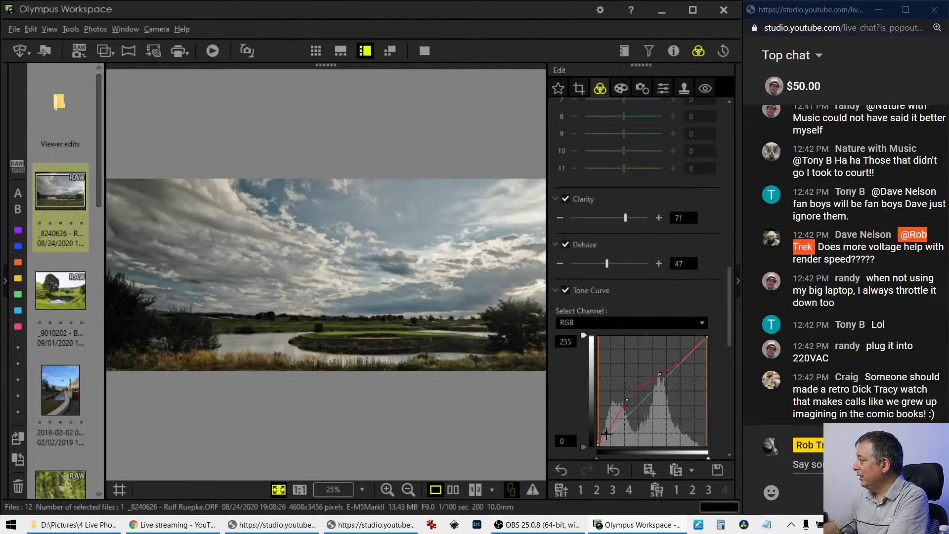
left_click(606, 430)
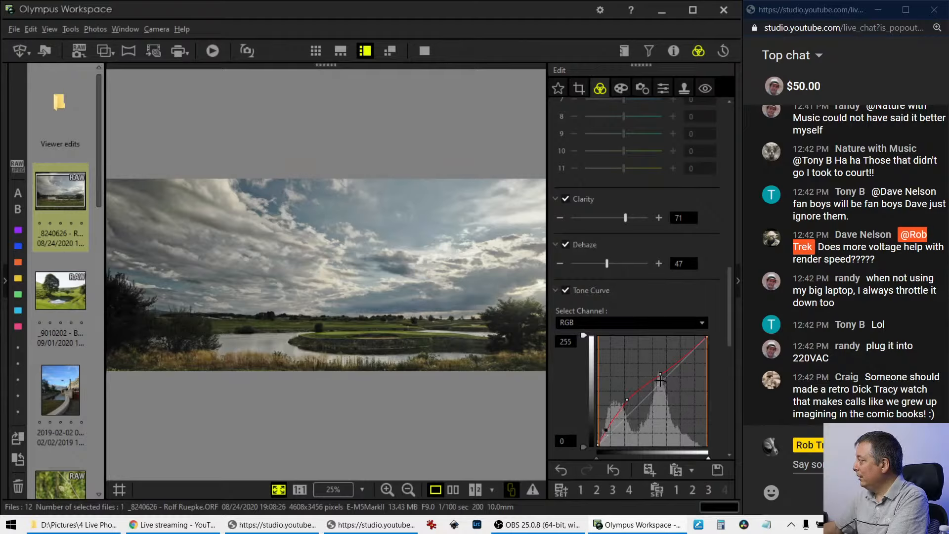
left_click_drag(661, 373, 661, 371)
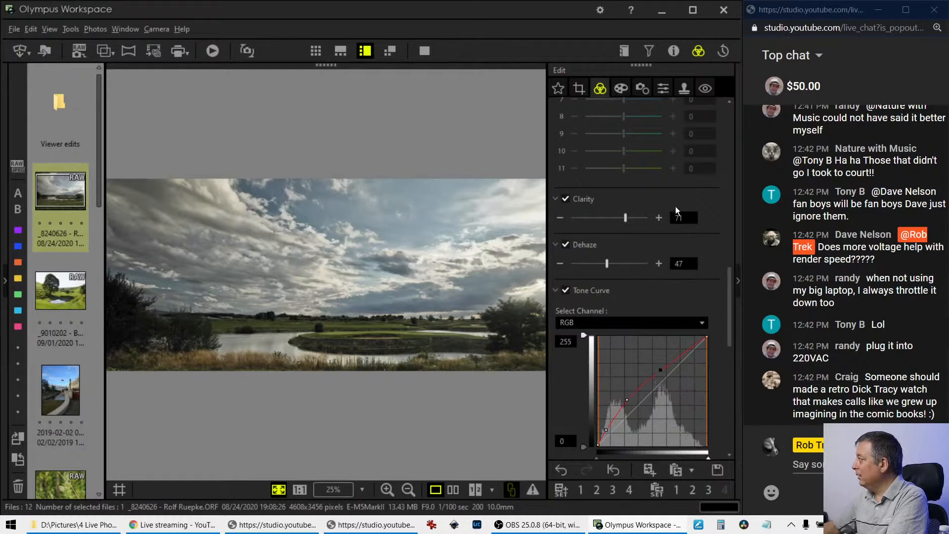
Collapse the Adjust Color section in the editing controls.
scroll(713, 300, "down", 5)
scroll(706, 332, "down", 10)
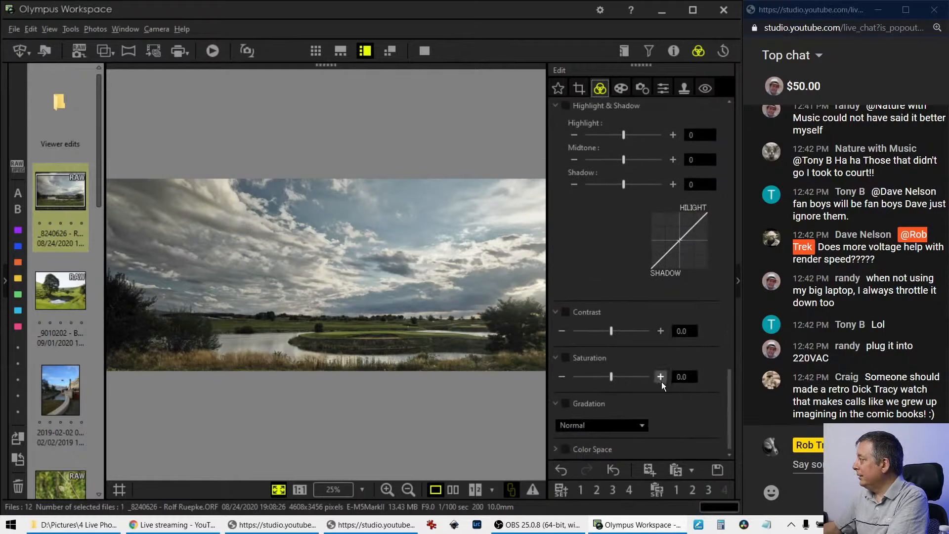
scroll(646, 348, "up", 15)
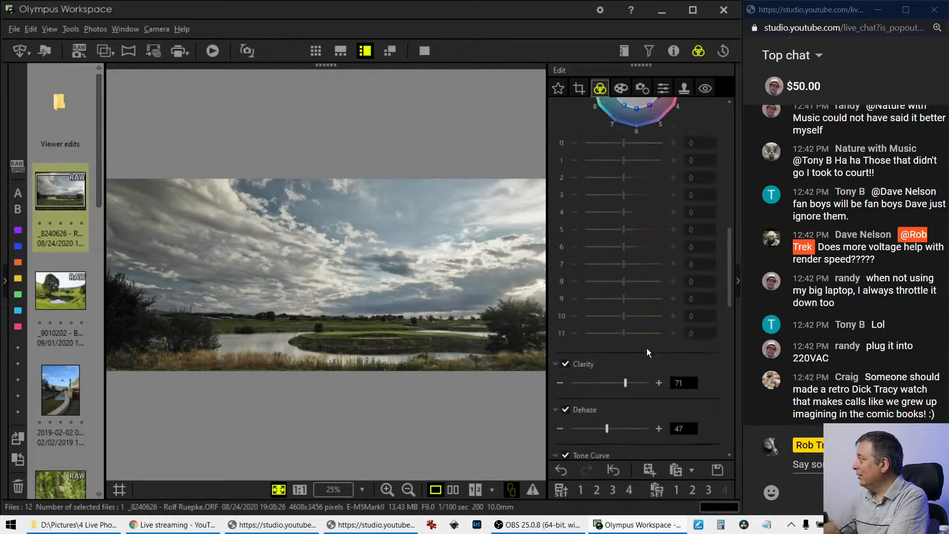
scroll(646, 348, "up", 8)
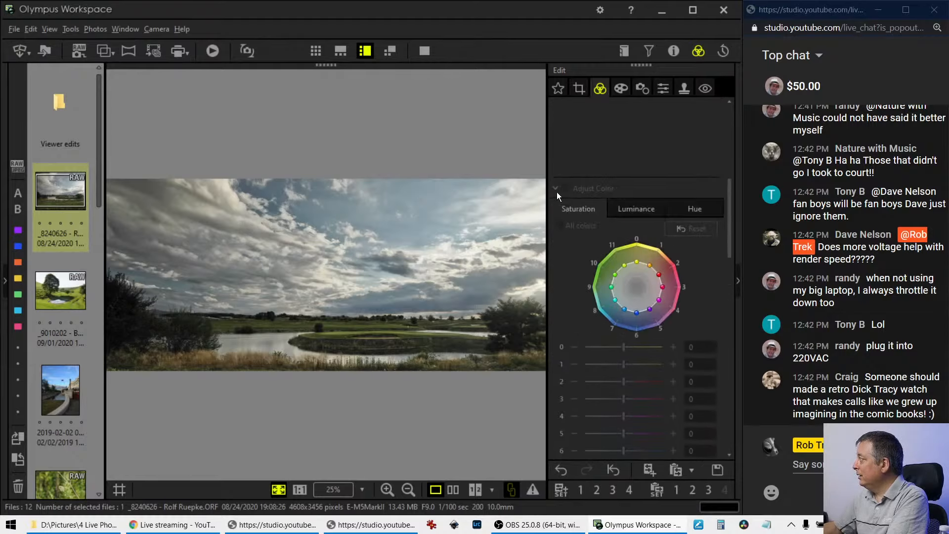
left_click(557, 191)
Set the photo's Gradation to AUTO.
scroll(575, 339, "down", 6)
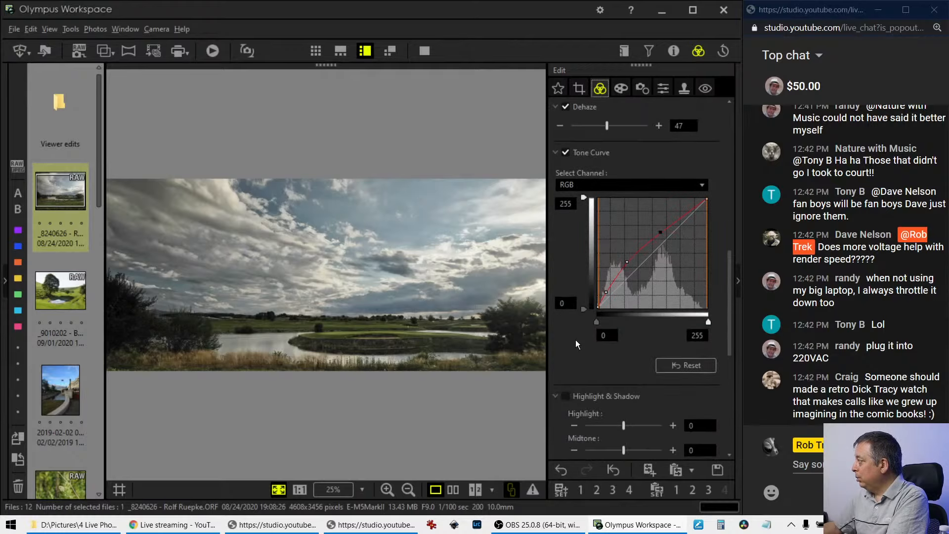
scroll(576, 340, "down", 3)
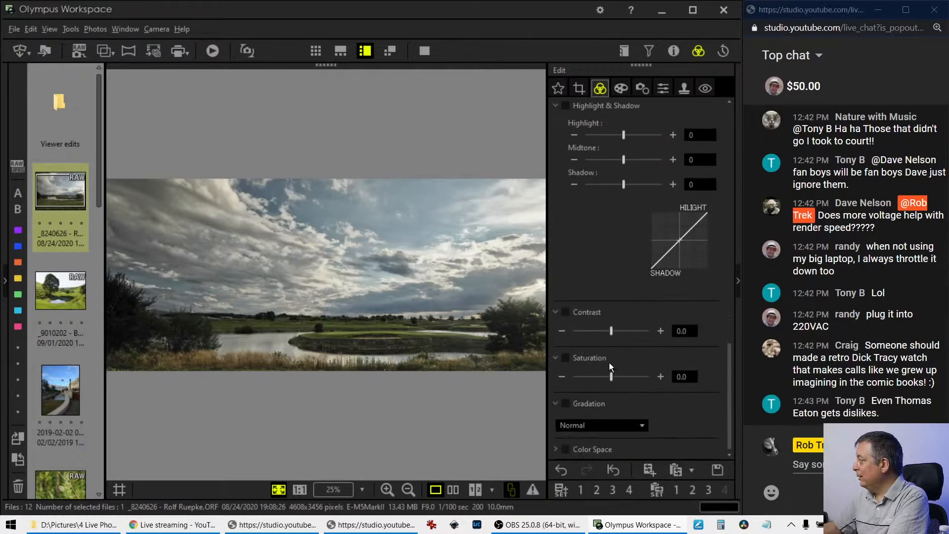
left_click(616, 427)
left_click(600, 472)
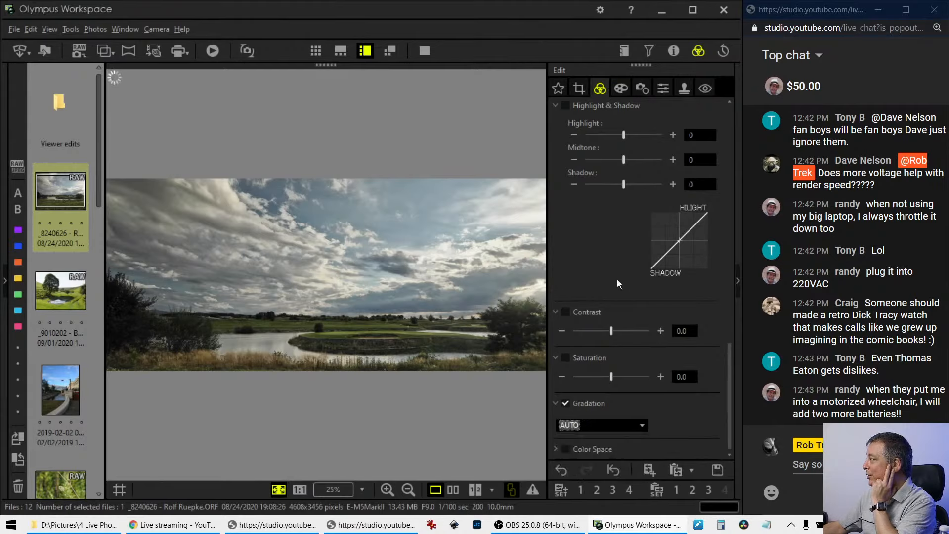
Reset the RGB tone curve and add a slightly raised point in its midtones.
scroll(614, 288, "up", 4)
scroll(612, 296, "up", 3)
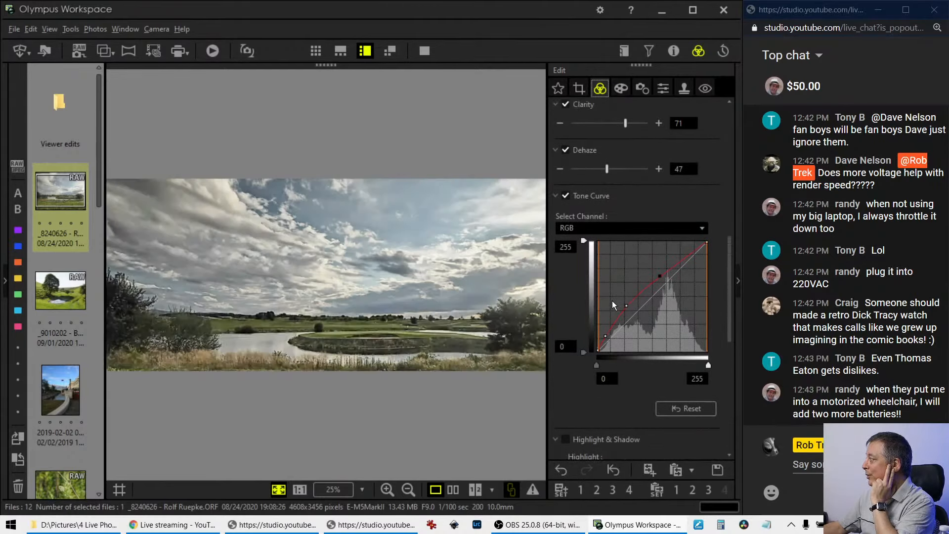
left_click(690, 402)
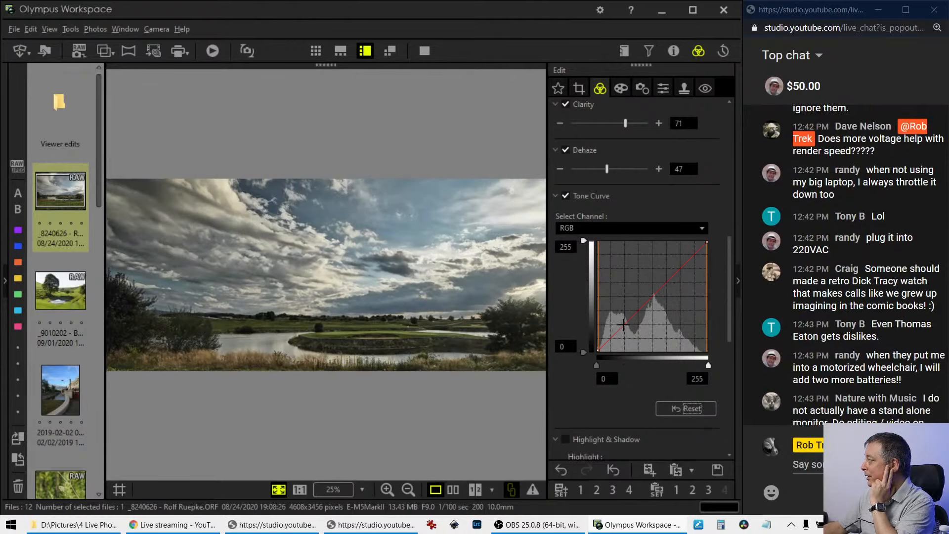
left_click(654, 295)
left_click_drag(654, 294, 653, 285)
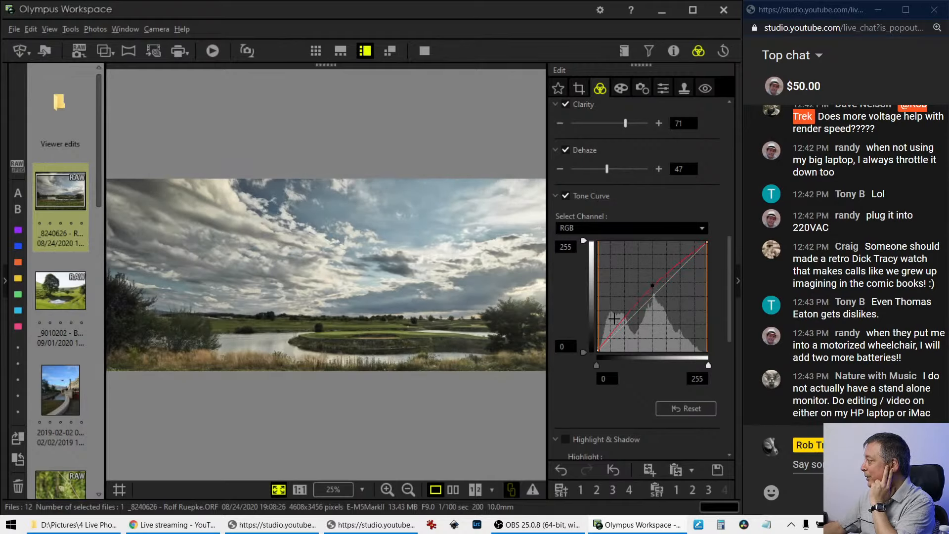
Add a shadow point near the dark end of the RGB curve and move the midtone point down into the lower midtones.
left_click_drag(607, 342, 610, 343)
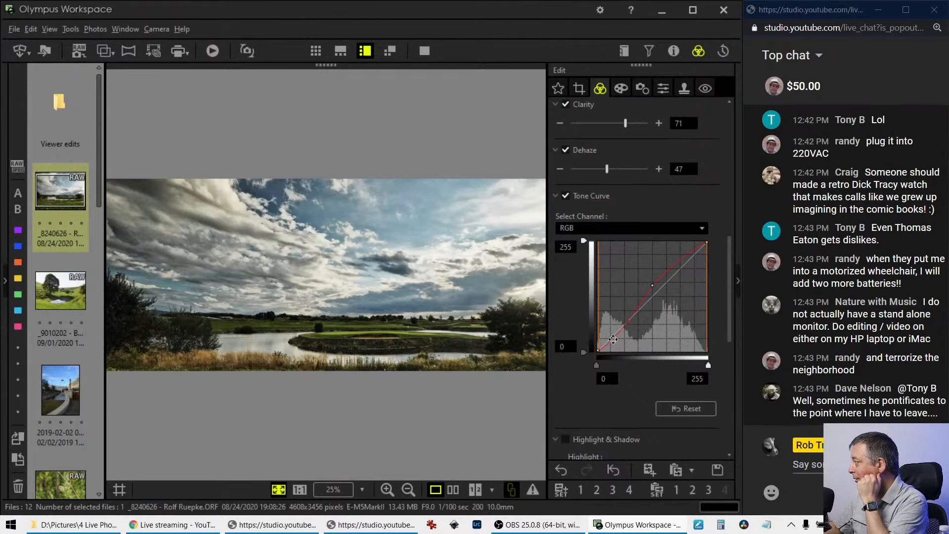
left_click_drag(615, 338, 605, 347)
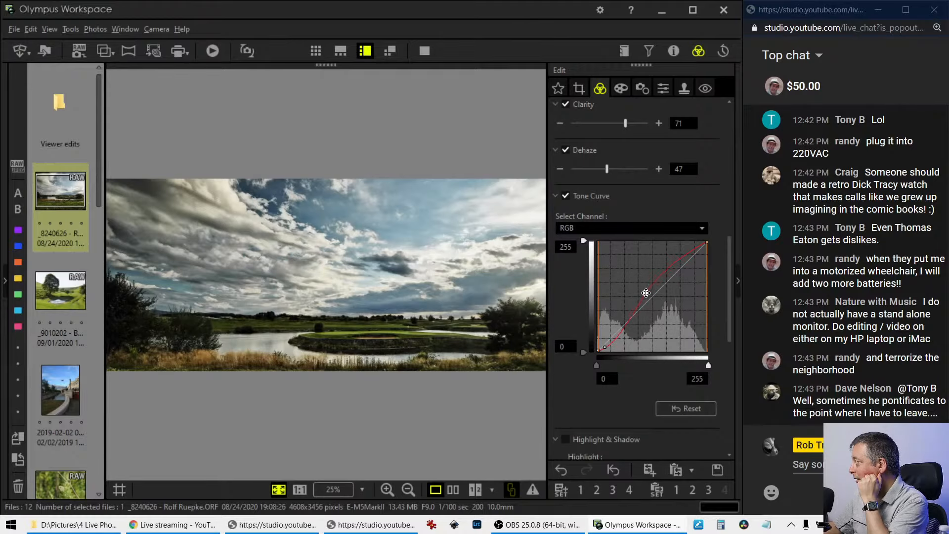
left_click_drag(652, 285, 643, 295)
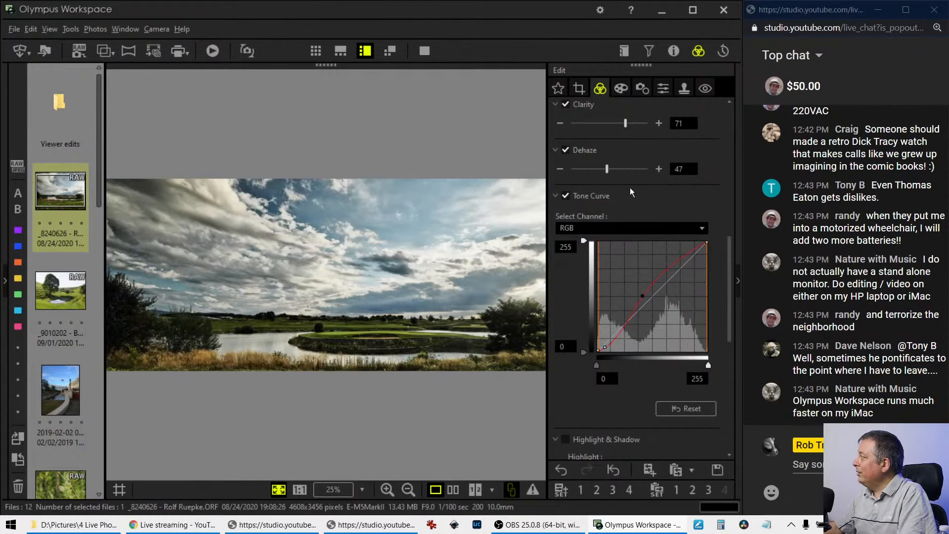
On the B channel tone curve, add a slightly raised highlight point and a slightly lowered shadow point.
left_click(630, 233)
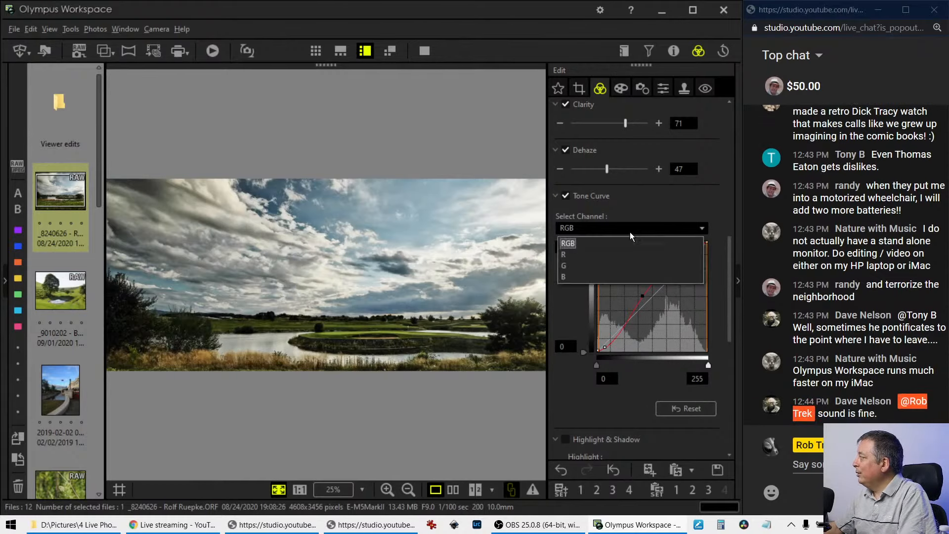
left_click(612, 271)
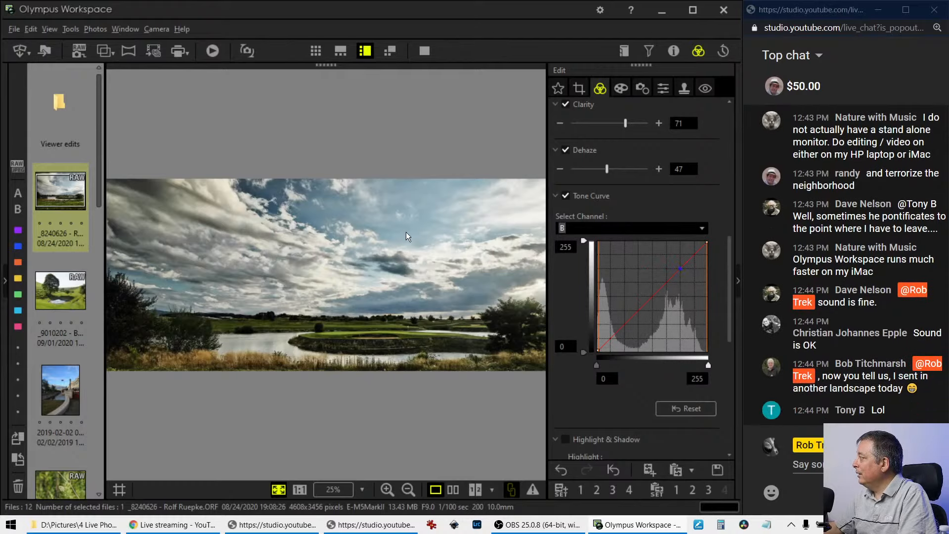
left_click(683, 265)
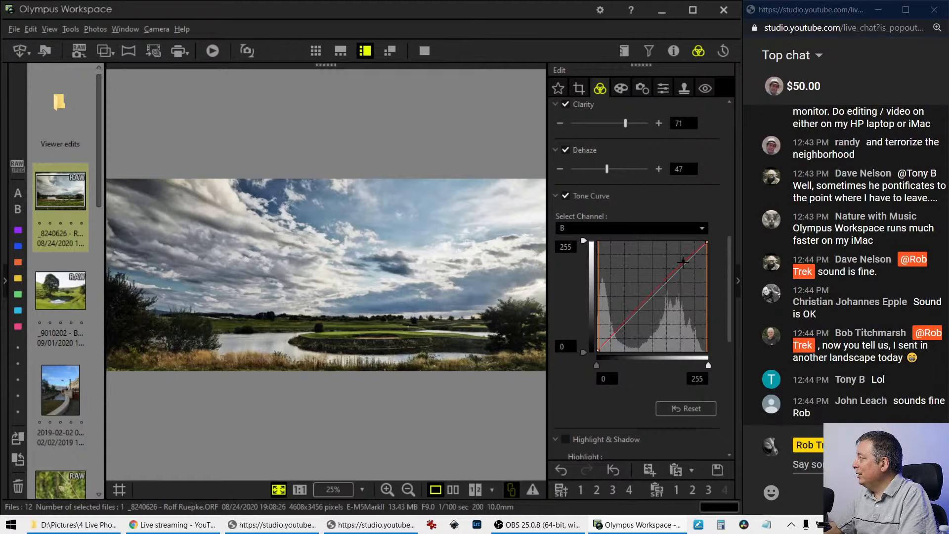
left_click(607, 337)
left_click_drag(607, 338, 608, 342)
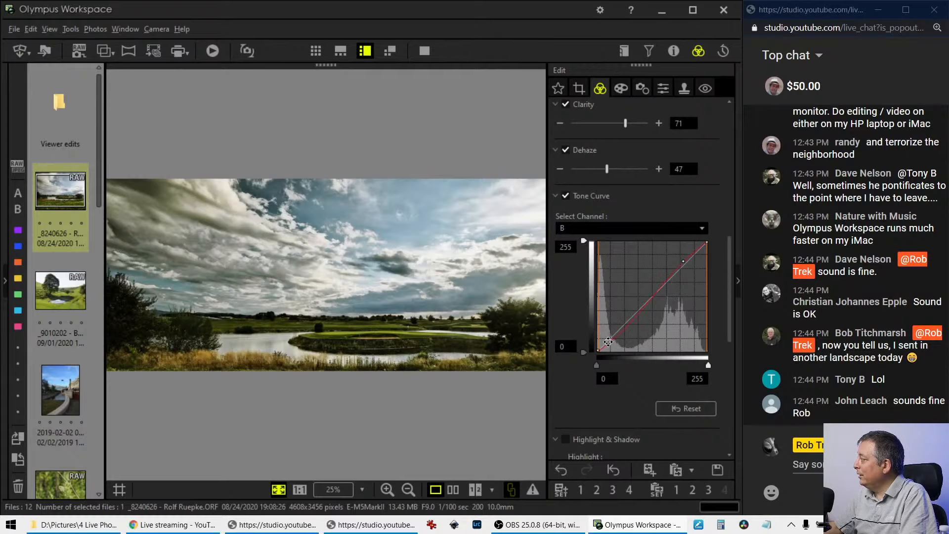
left_click_drag(609, 344, 608, 343)
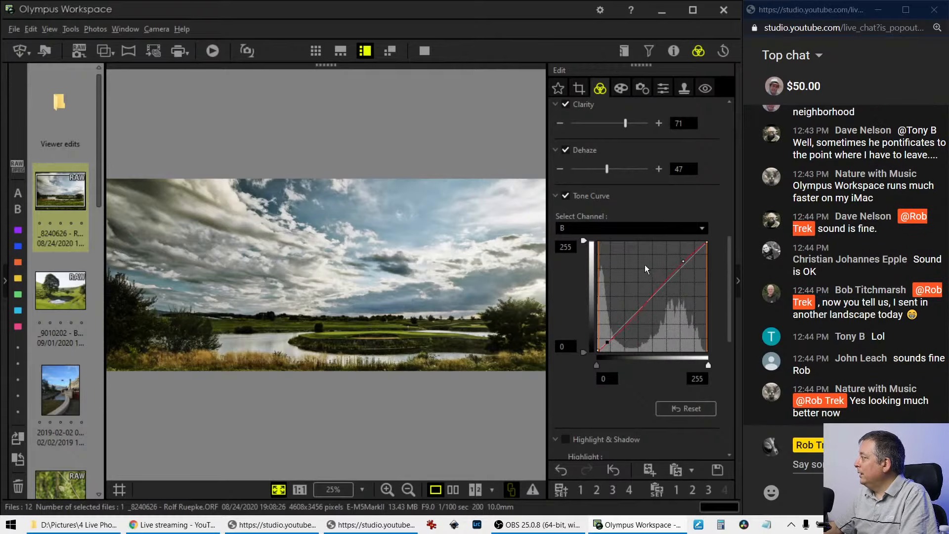
On the RGB curve, lift the shadow point slightly and move the midtone point toward the shadows, then check the photo full screen.
left_click(625, 225)
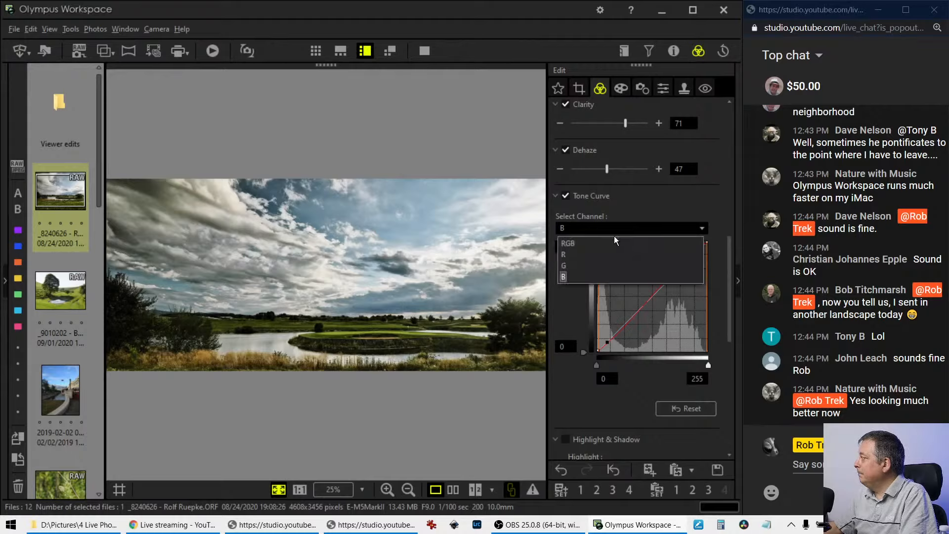
left_click(612, 243)
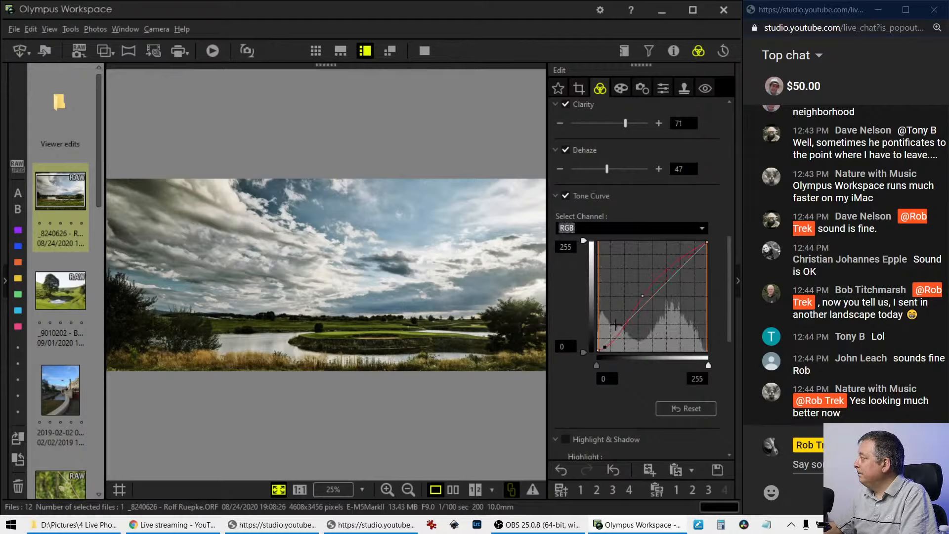
left_click(605, 348)
left_click_drag(604, 346, 606, 345)
left_click_drag(644, 297, 636, 301)
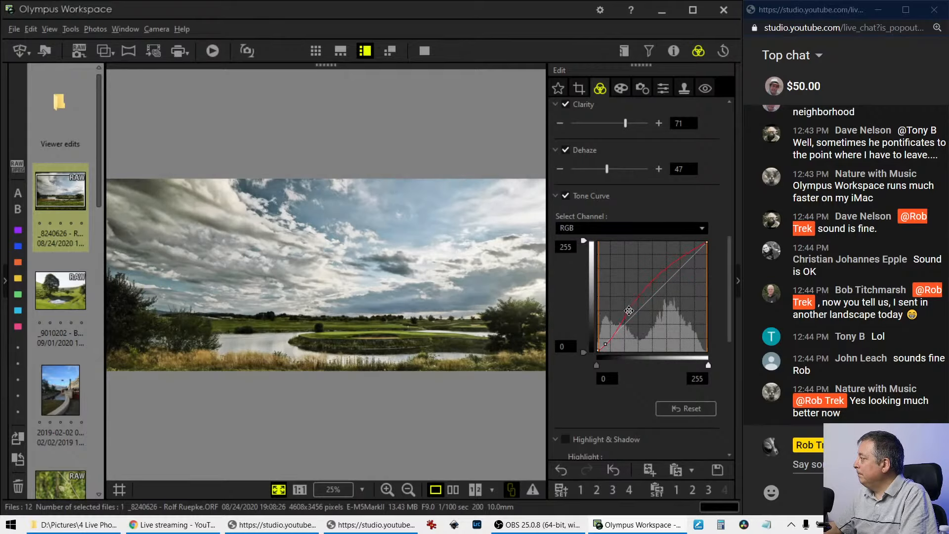
left_click(629, 310)
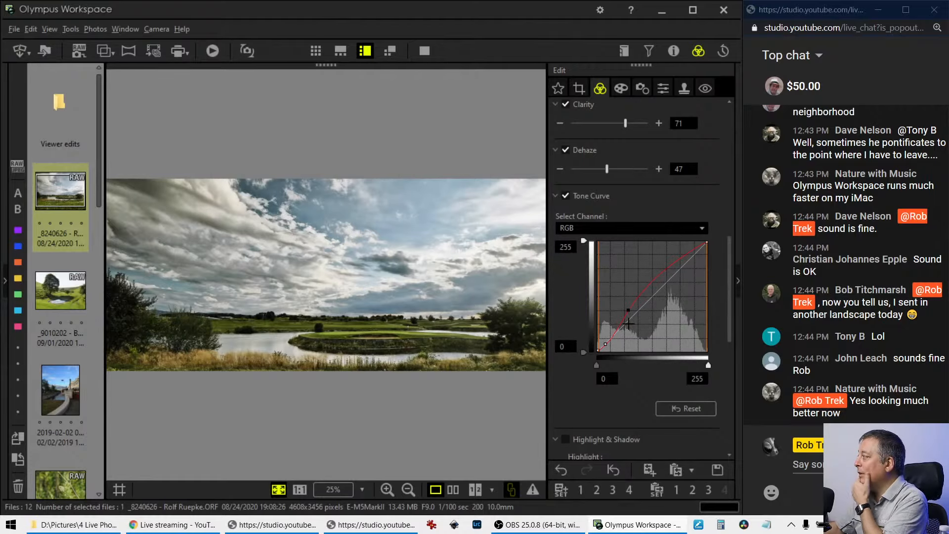
left_click(425, 51)
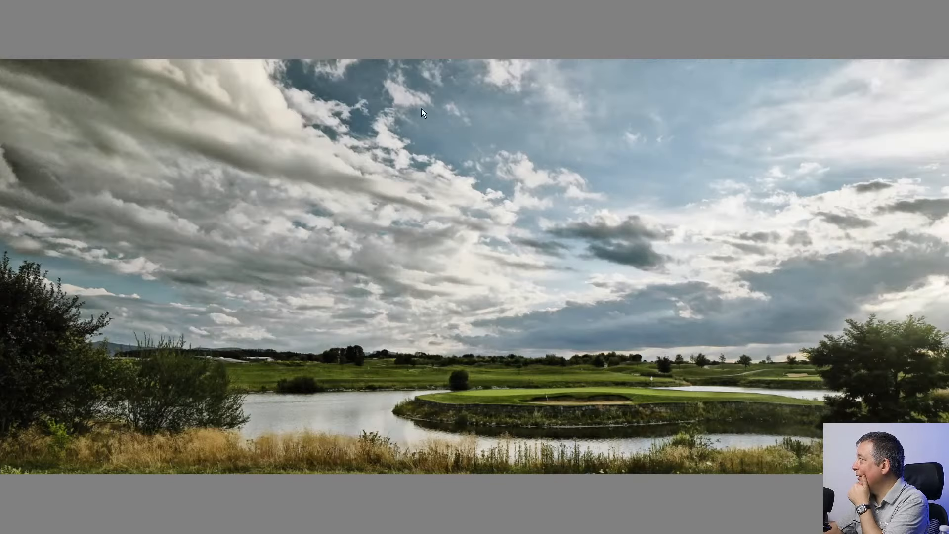
key("Escape")
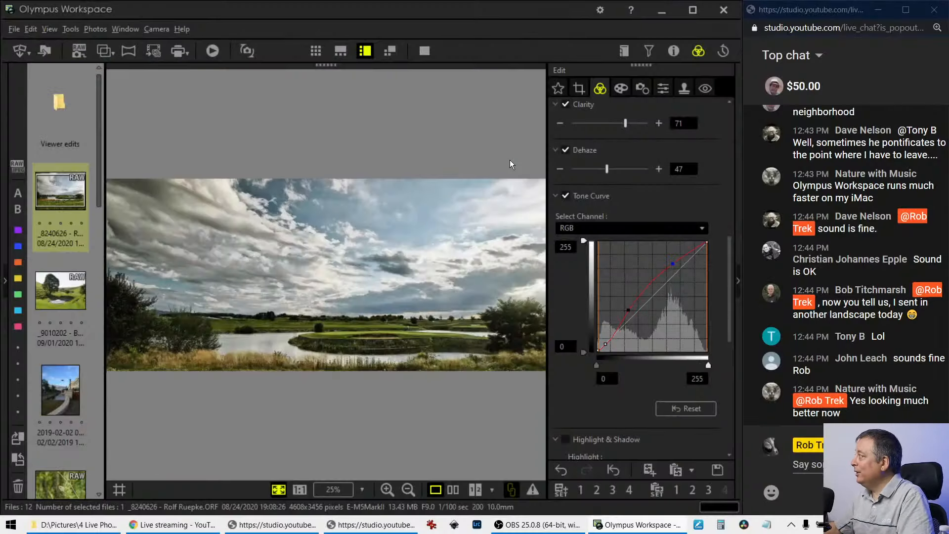
On the R channel tone curve, add a slightly raised highlight point and an anchor point in the shadows.
left_click(612, 230)
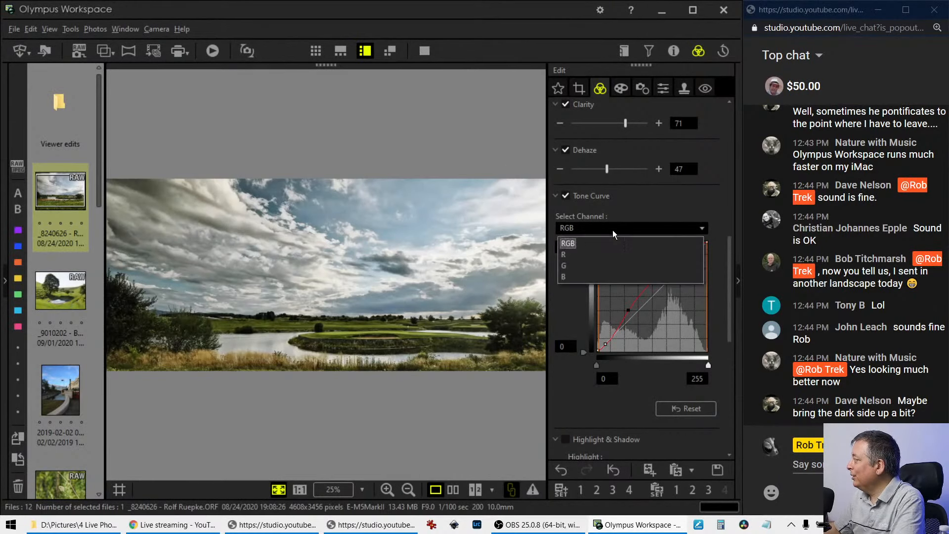
left_click(597, 259)
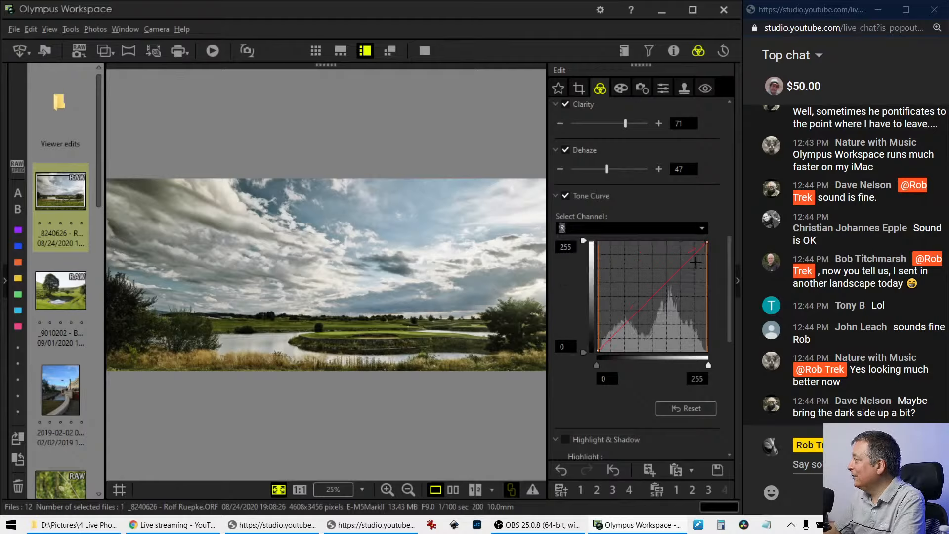
left_click(691, 257)
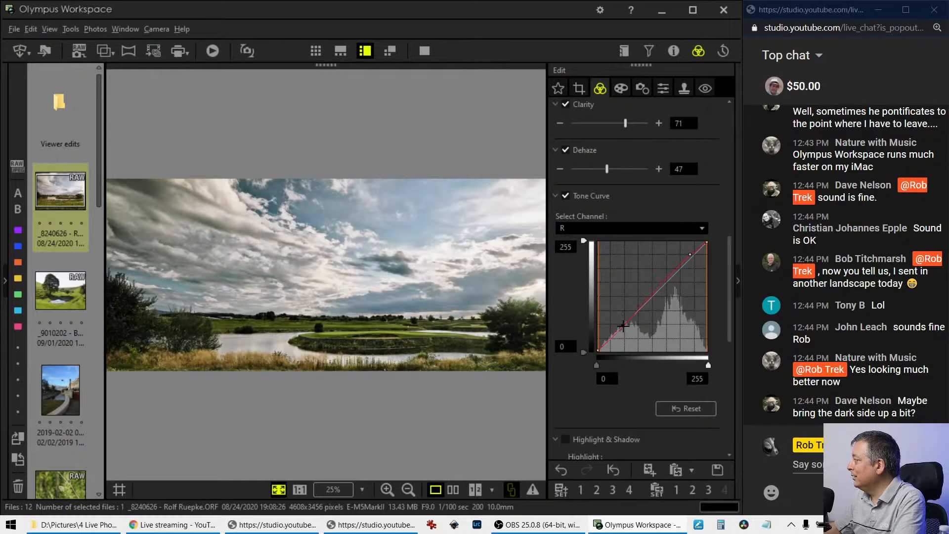
left_click(623, 325)
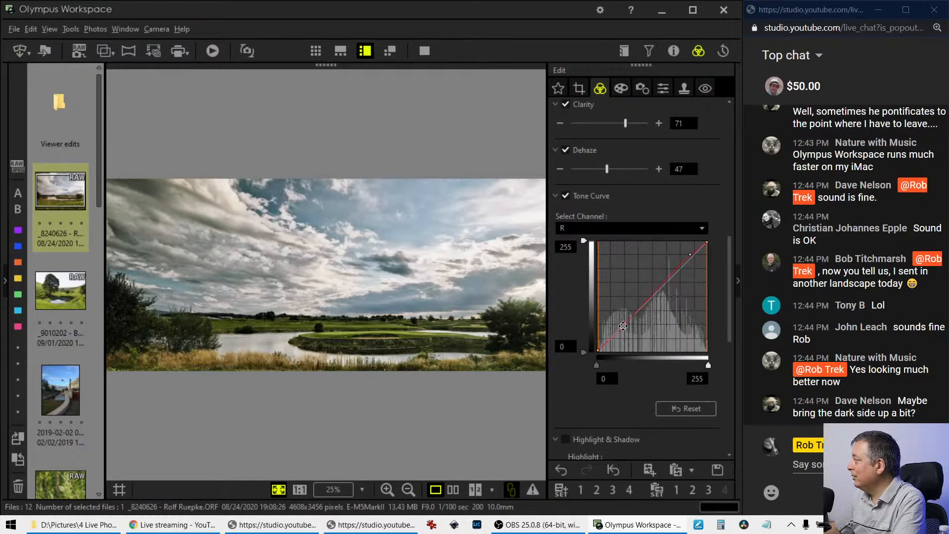
On the G channel tone curve, add a slightly lowered highlight point and a slightly raised shadow point.
left_click(629, 228)
left_click(621, 265)
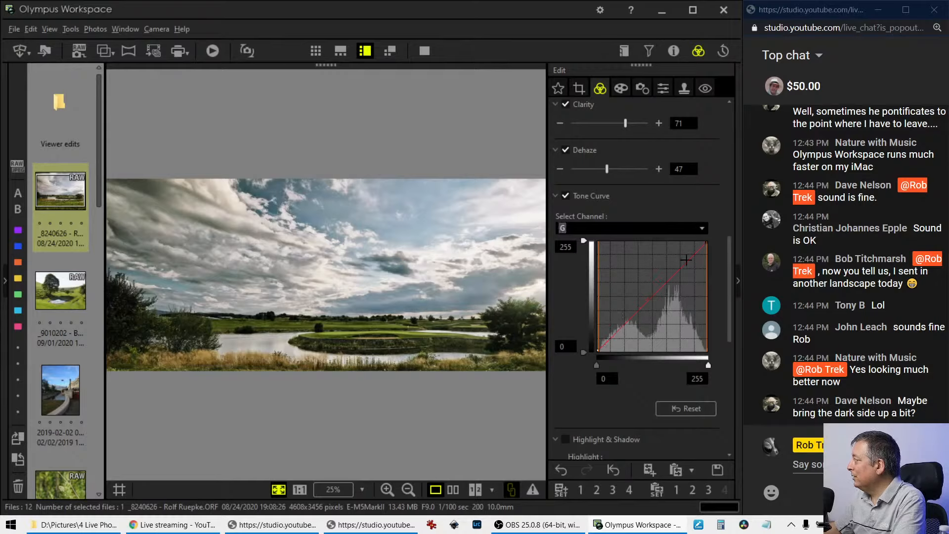
left_click_drag(687, 260, 686, 265)
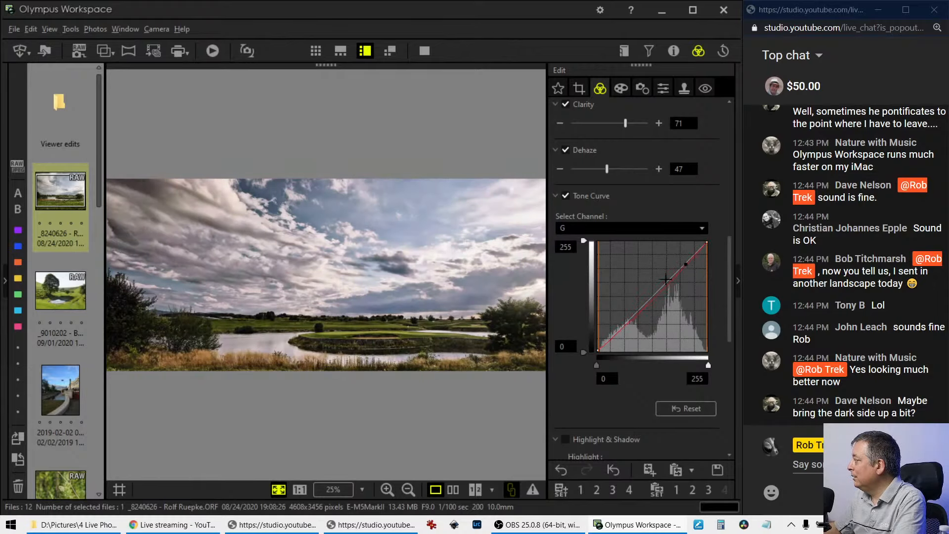
left_click_drag(610, 335, 612, 337)
left_click_drag(611, 335, 609, 338)
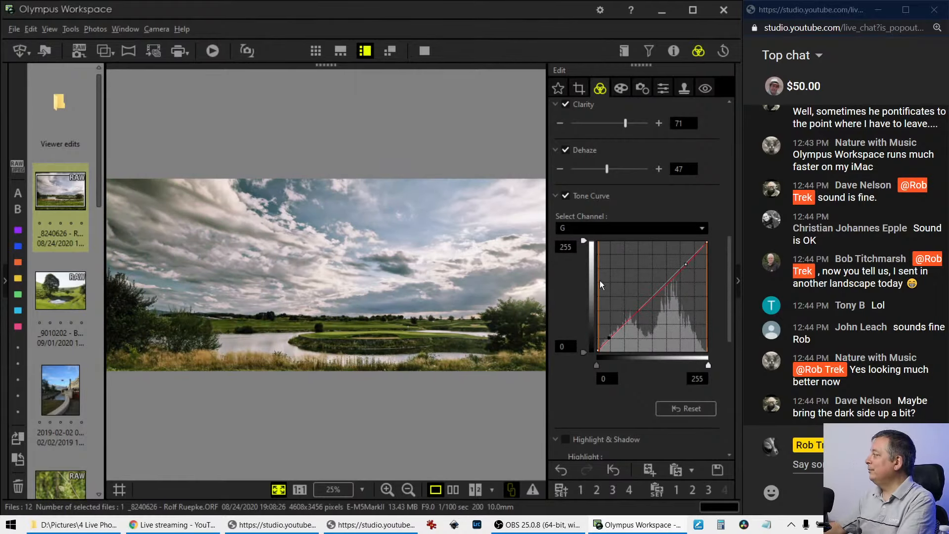
With the original and edit side by side, nudge the RGB shadow point and shift the midtone point further toward the shadows.
left_click(449, 494)
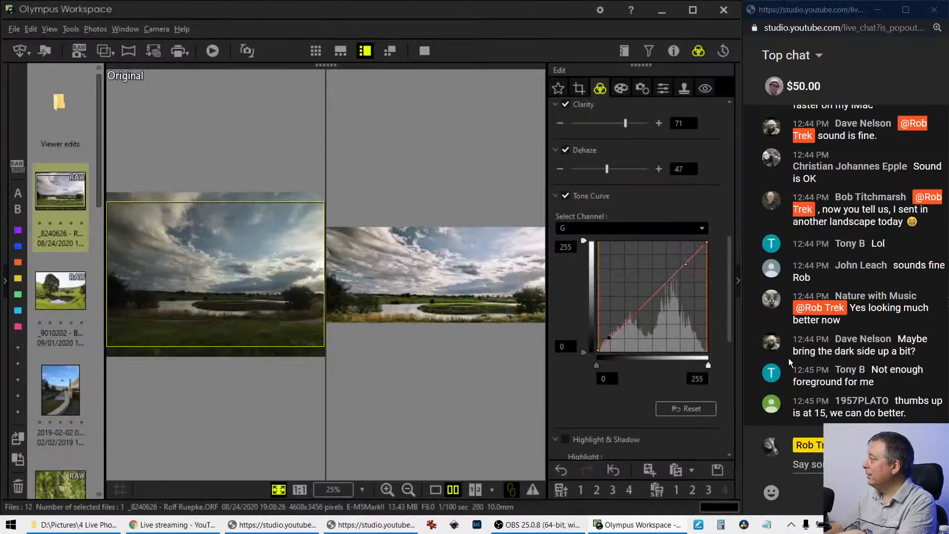
left_click(621, 227)
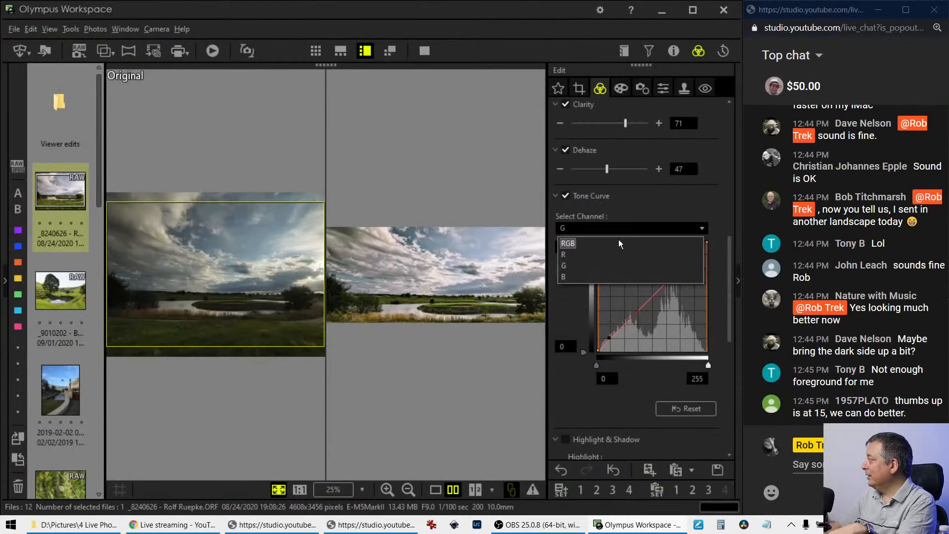
left_click(619, 242)
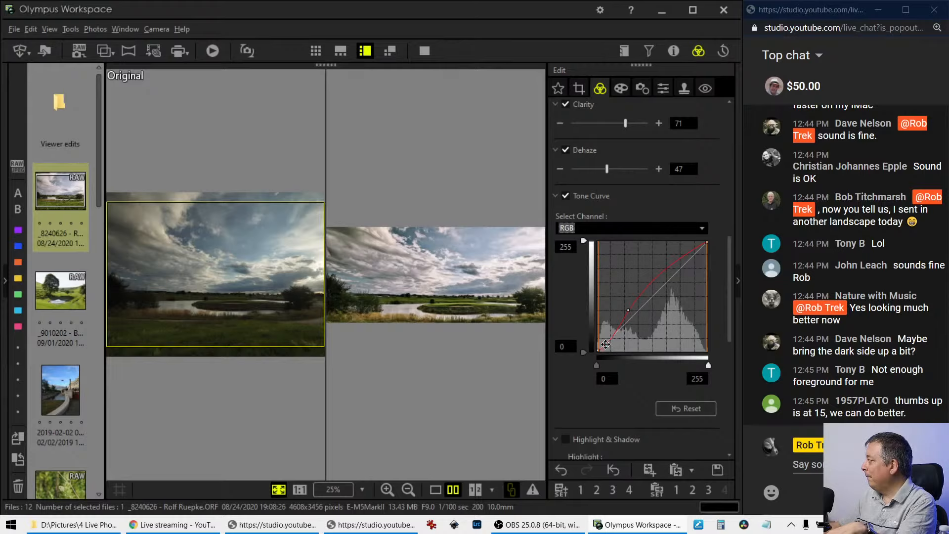
left_click_drag(606, 344, 606, 345)
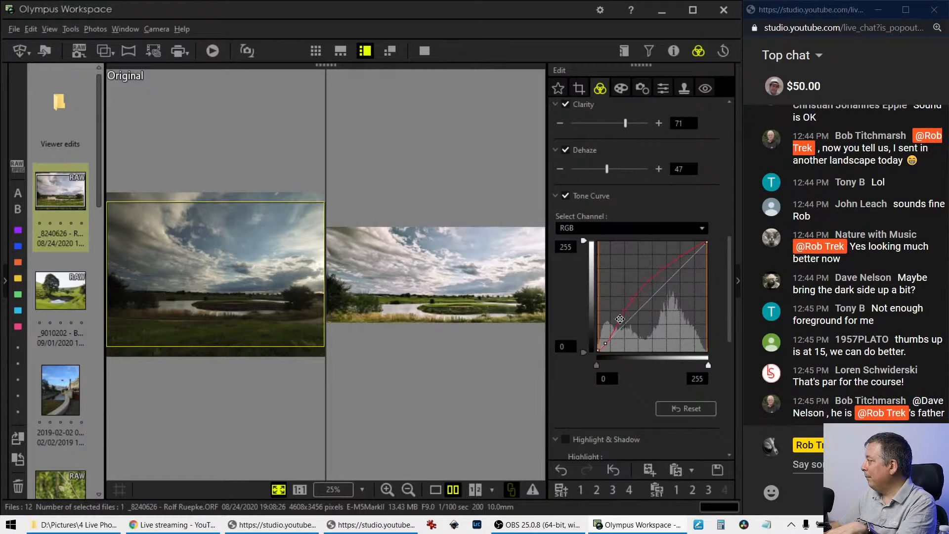
left_click(619, 321)
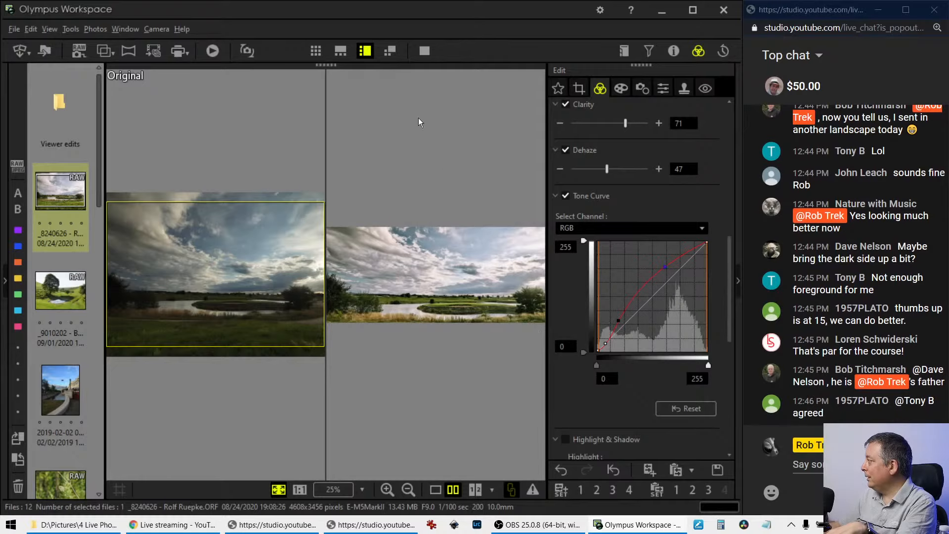
Examine the original and edited photo side by side full screen, then the edited panorama alone full screen.
left_click(425, 51)
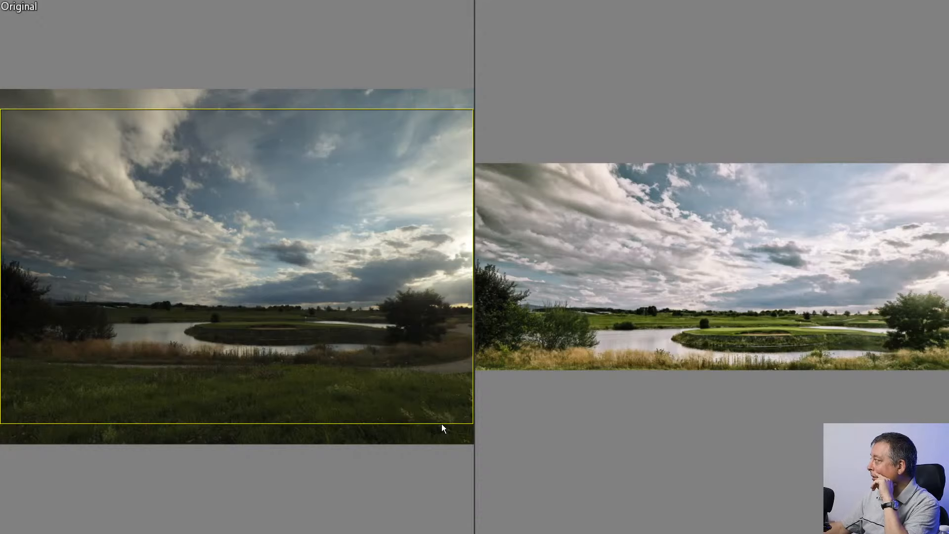
key("Escape")
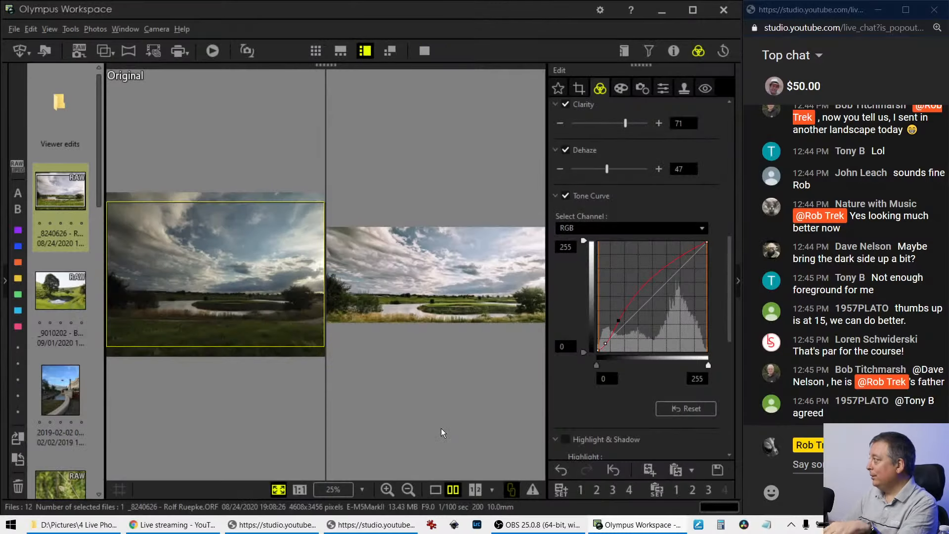
left_click(435, 490)
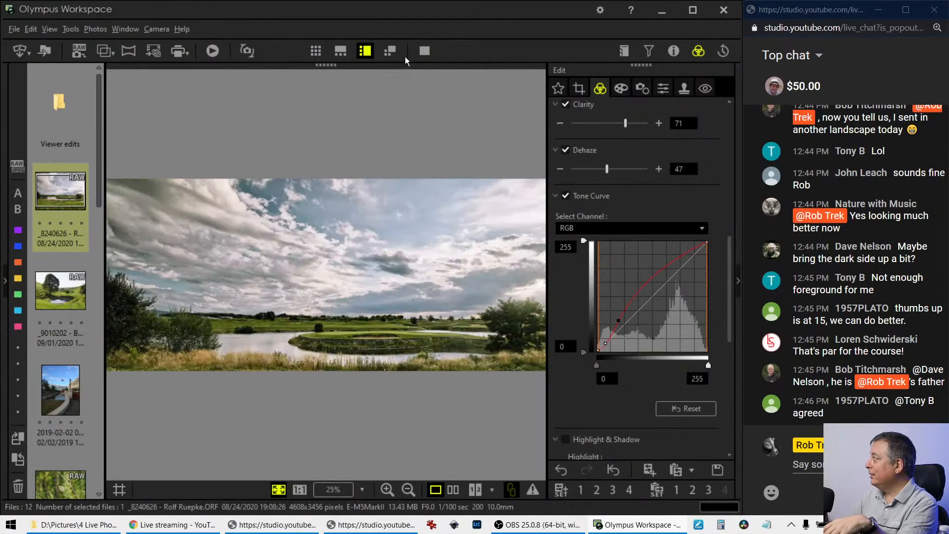
left_click(425, 50)
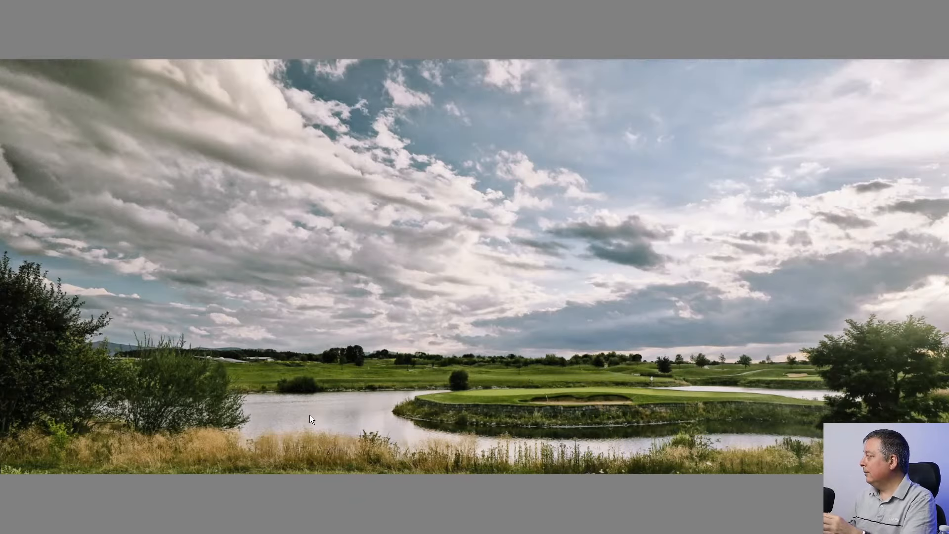
key("Escape")
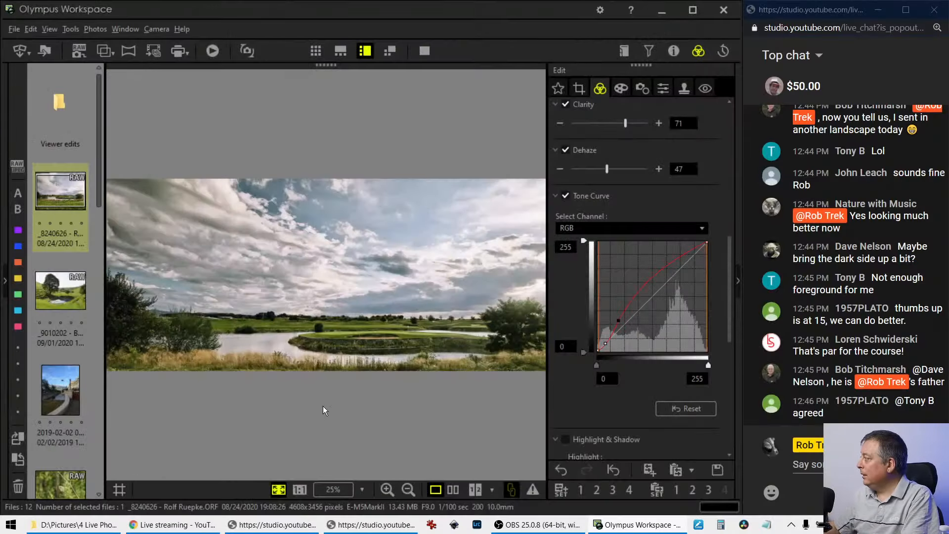
Remove the shadow and highlight points from the G channel tone curve and check the panorama full screen.
left_click(636, 230)
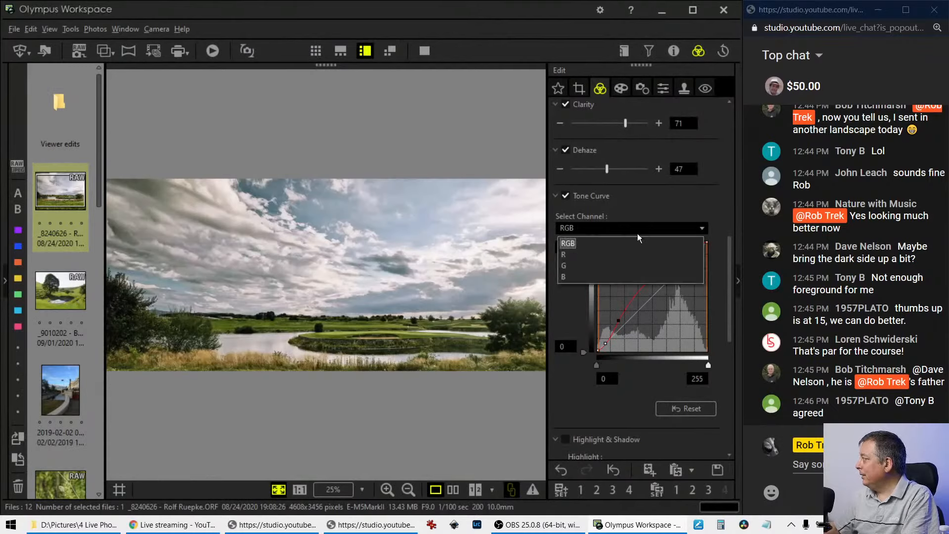
left_click(625, 261)
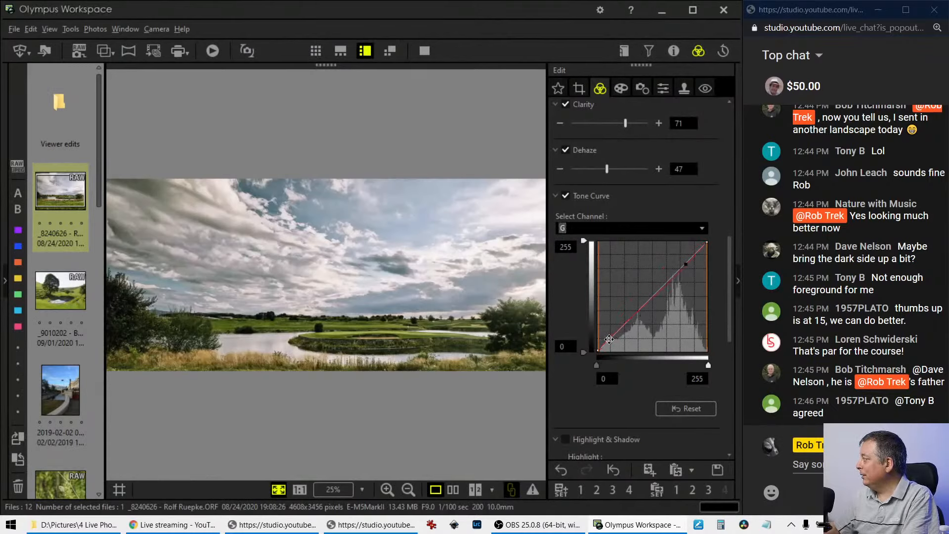
left_click_drag(610, 338, 604, 350)
left_click_drag(606, 414, 546, 360)
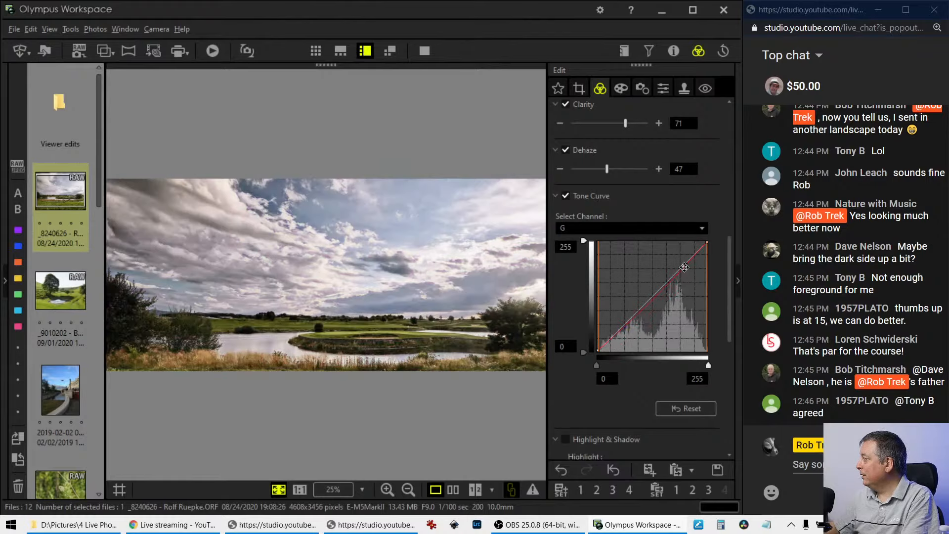
left_click_drag(685, 267, 629, 233)
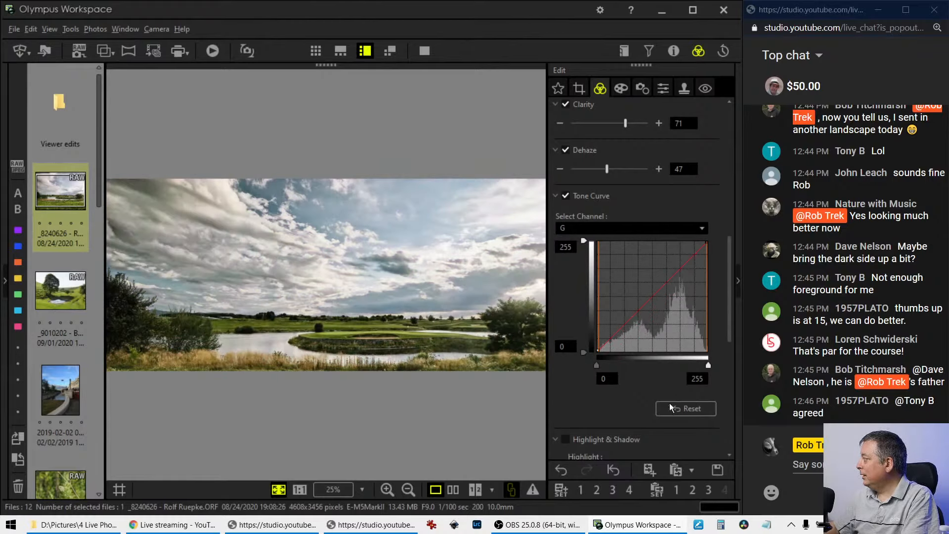
left_click(424, 52)
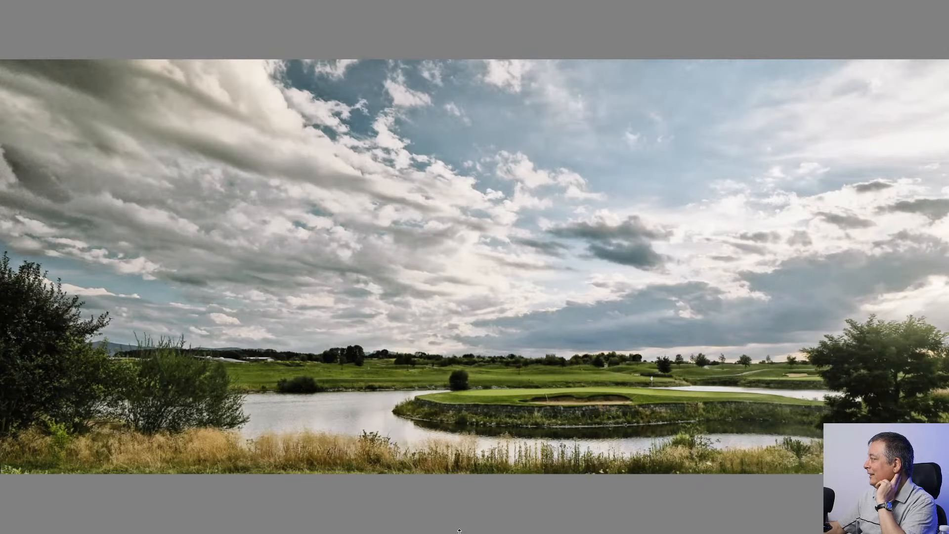
key("Escape")
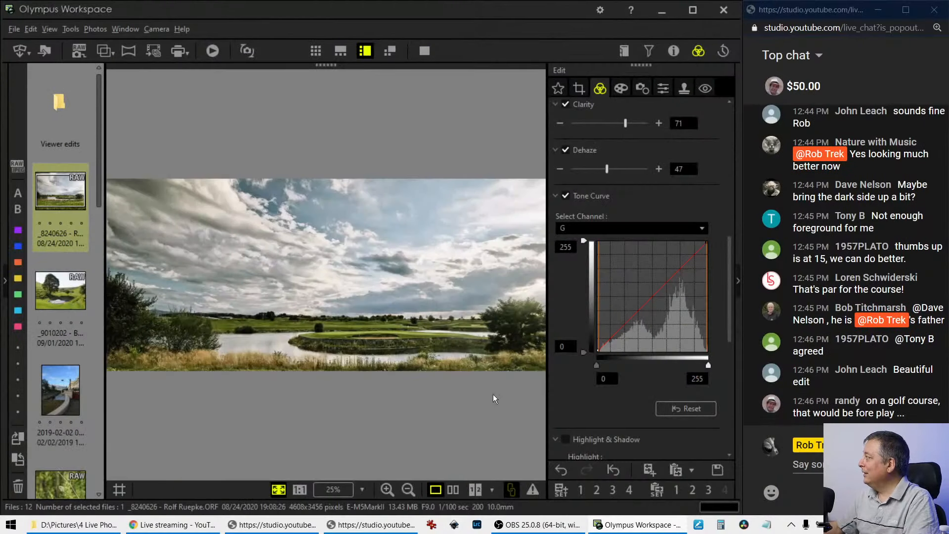
Switch the panorama's white balance to Custom WB and set the colour temperature to 6200 K.
scroll(572, 237, "up", 3)
scroll(573, 237, "up", 3)
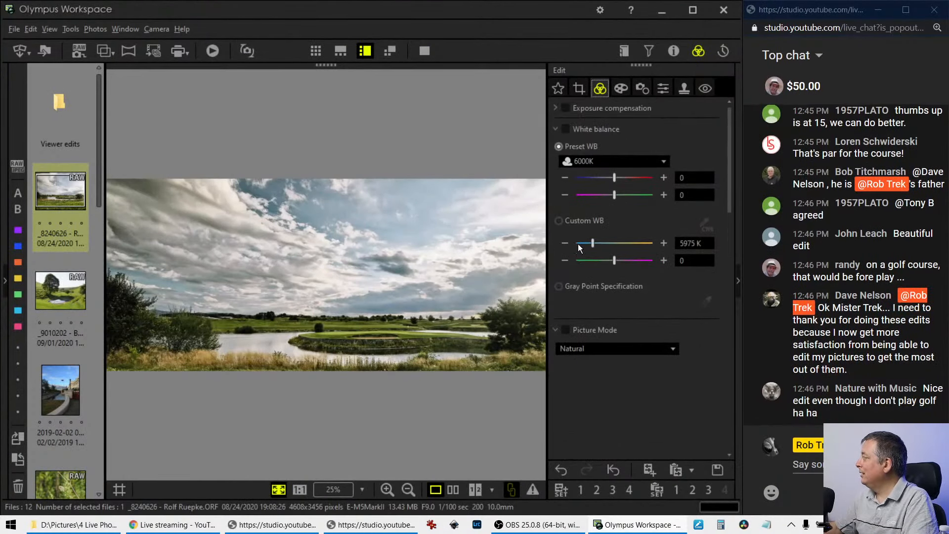
left_click(583, 163)
left_click(583, 161)
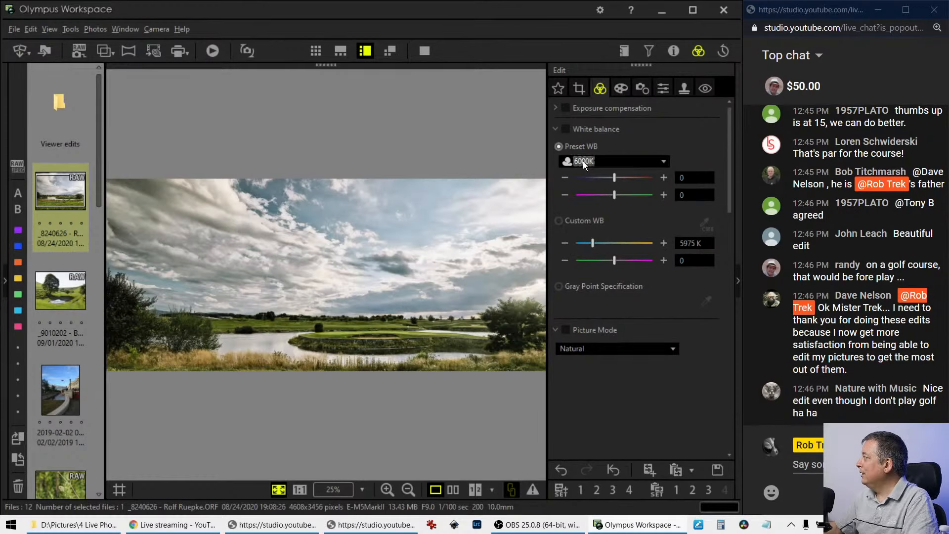
left_click(574, 222)
double_click(690, 244)
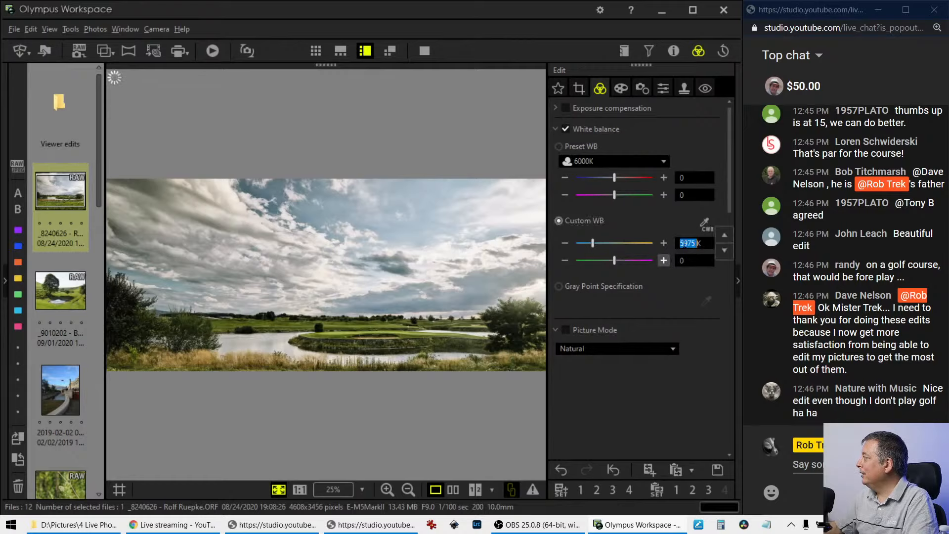
type("6200")
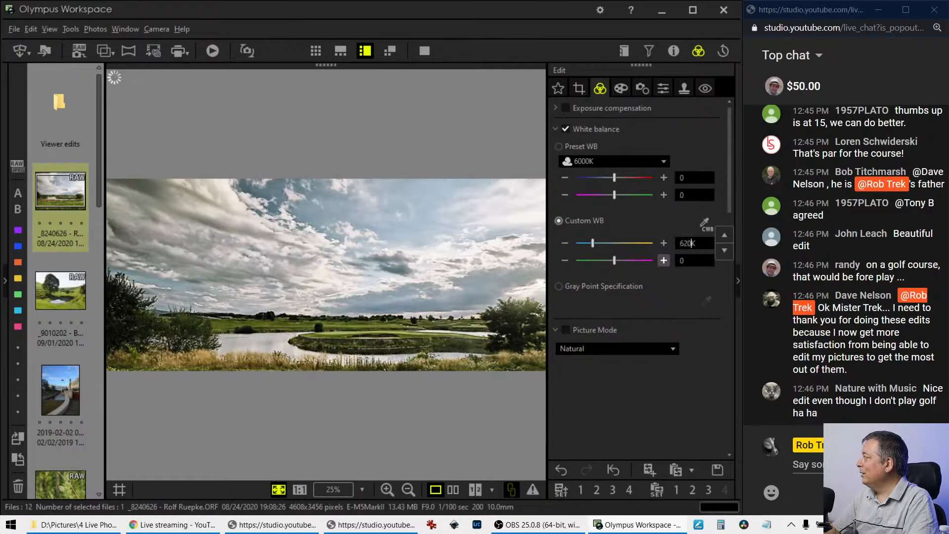
key("Return")
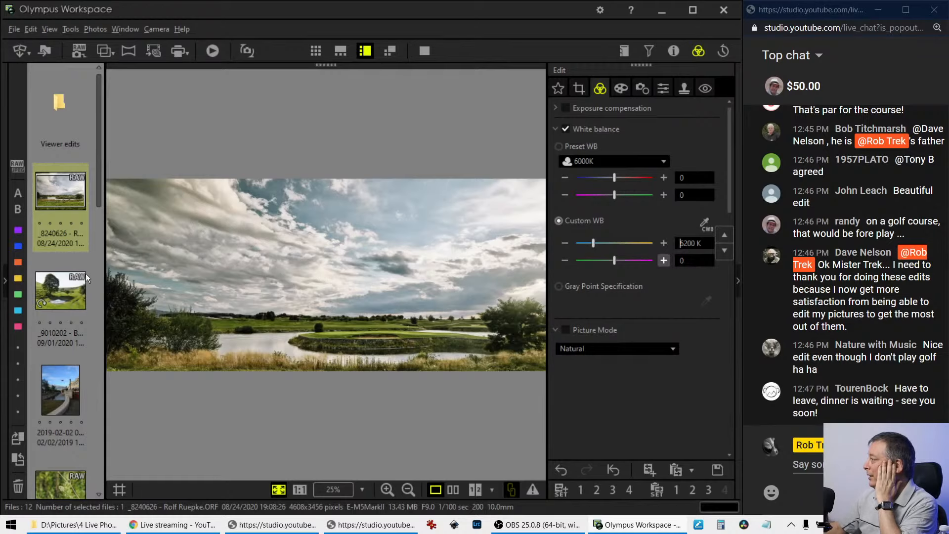
Open the RAW photo of the tree beside the pond and check its shooting properties.
left_click(75, 286)
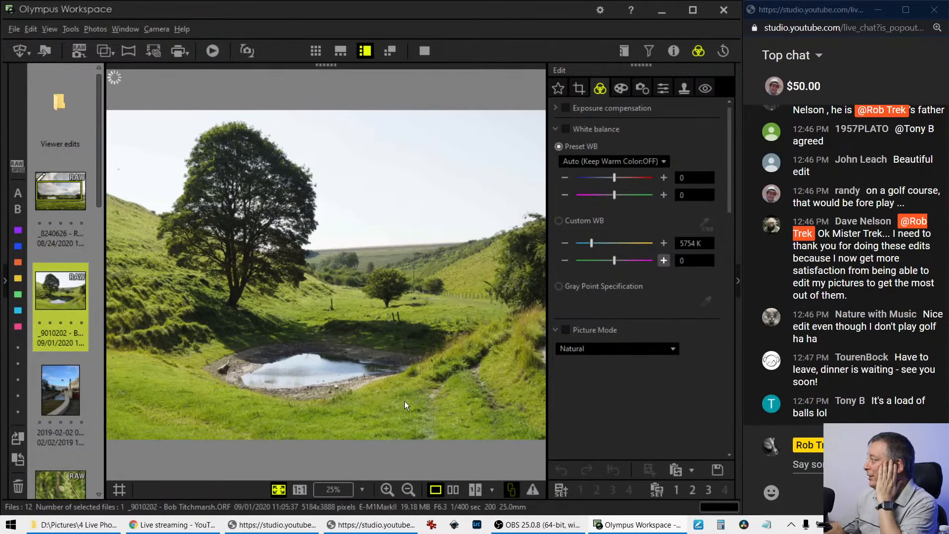
left_click(672, 50)
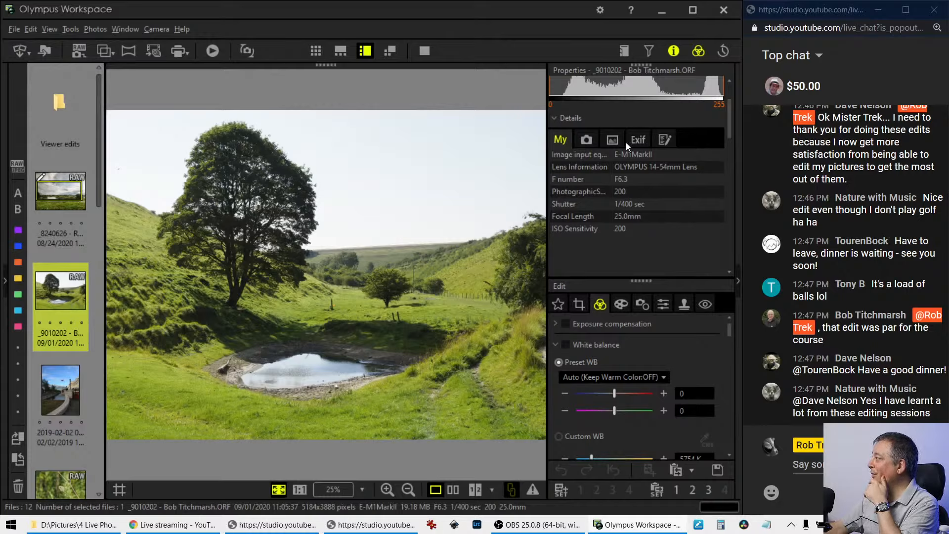
left_click(675, 50)
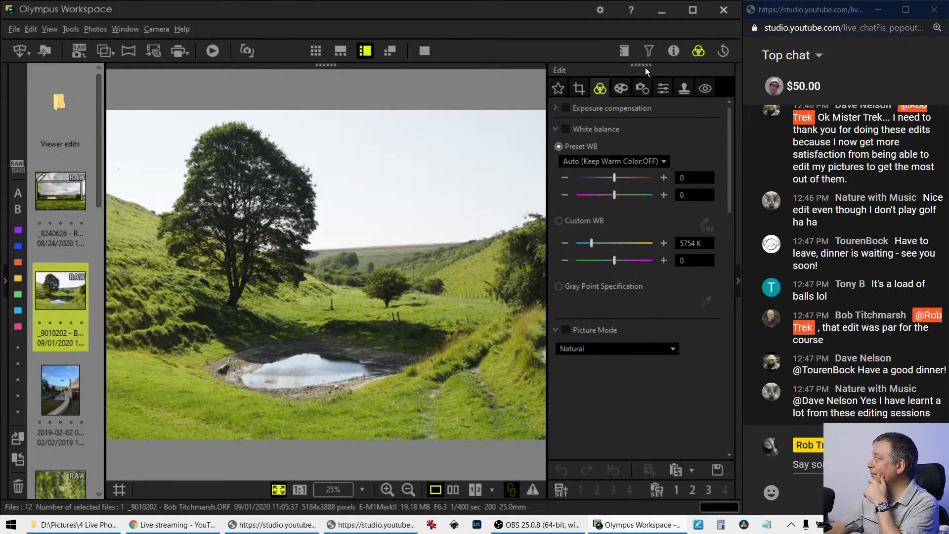
Crop the tree photo to the 3.0:4.0 ratio after trying 9.0:16.0, and shift the frame to take in the whole tree.
left_click(579, 89)
left_click(613, 162)
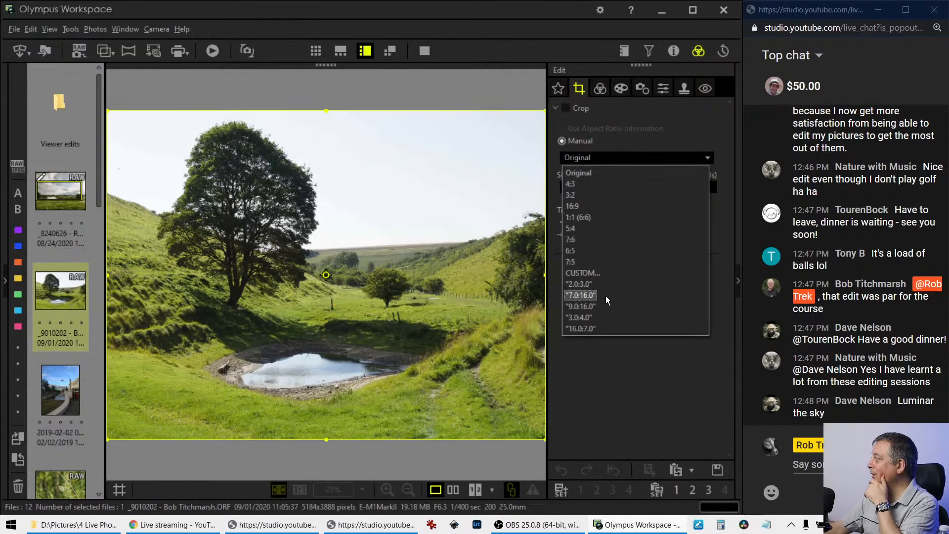
left_click(606, 310)
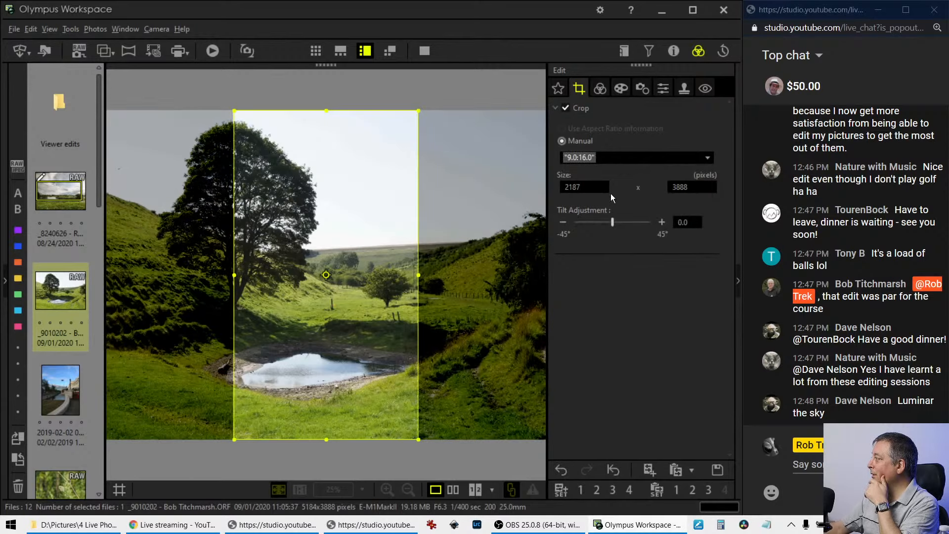
left_click(616, 158)
left_click(580, 317)
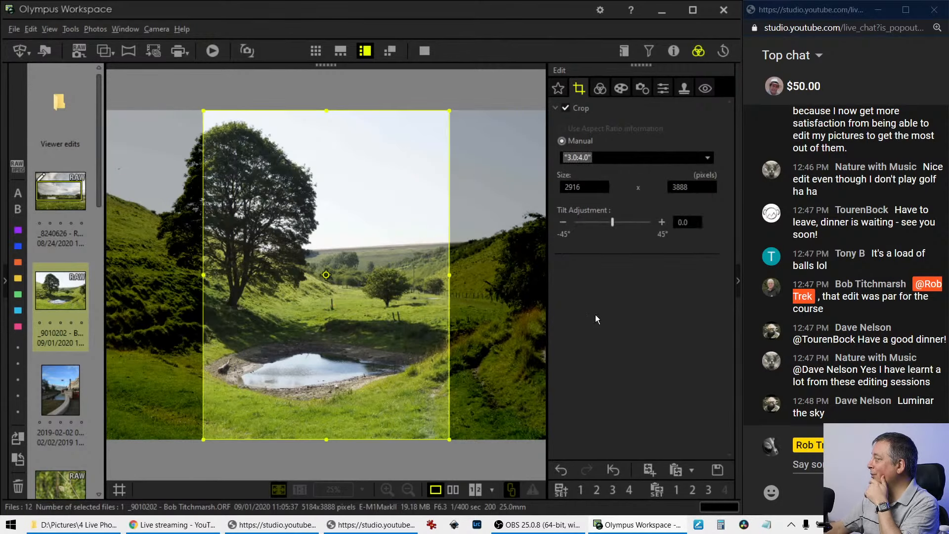
left_click_drag(416, 304, 346, 302)
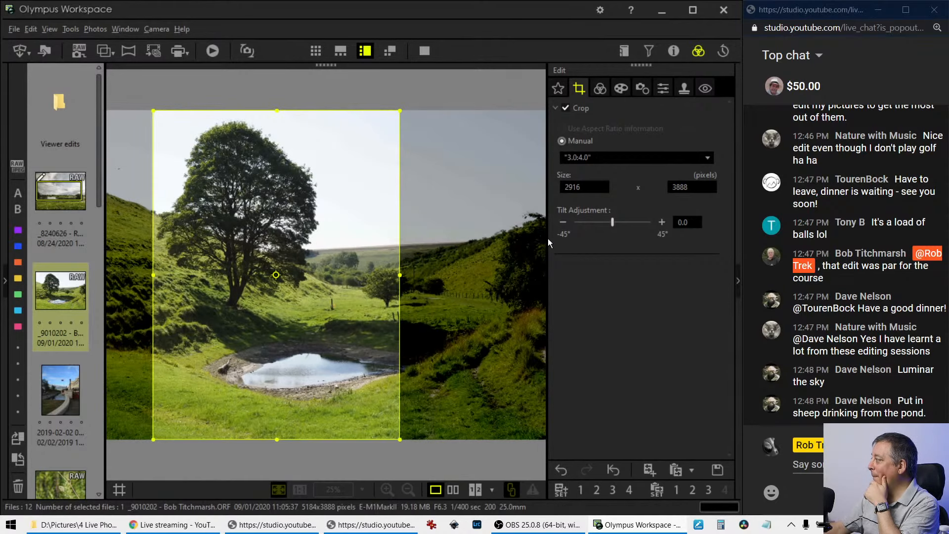
left_click(600, 88)
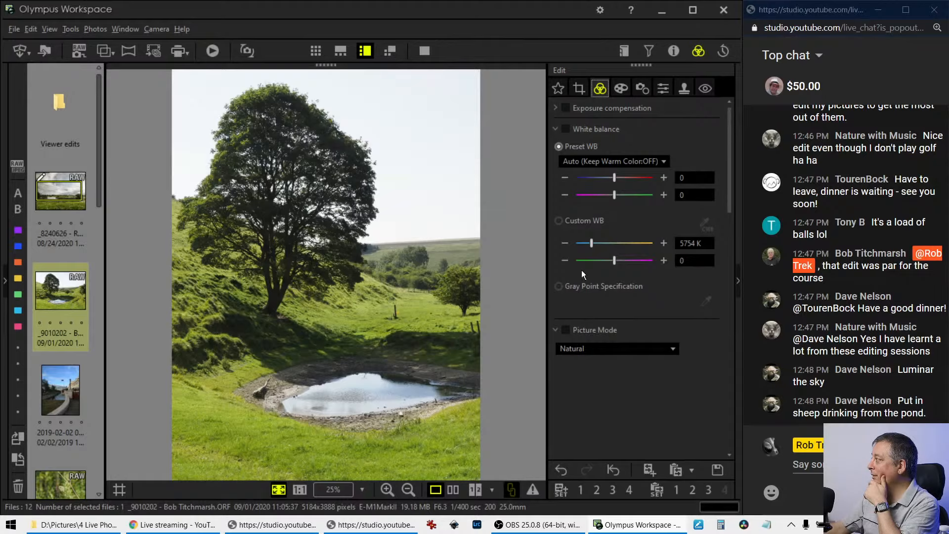
Tighten the crop around the tree and pond to about 2577 x 3437 pixels and undo the tilt adjustment.
left_click(581, 91)
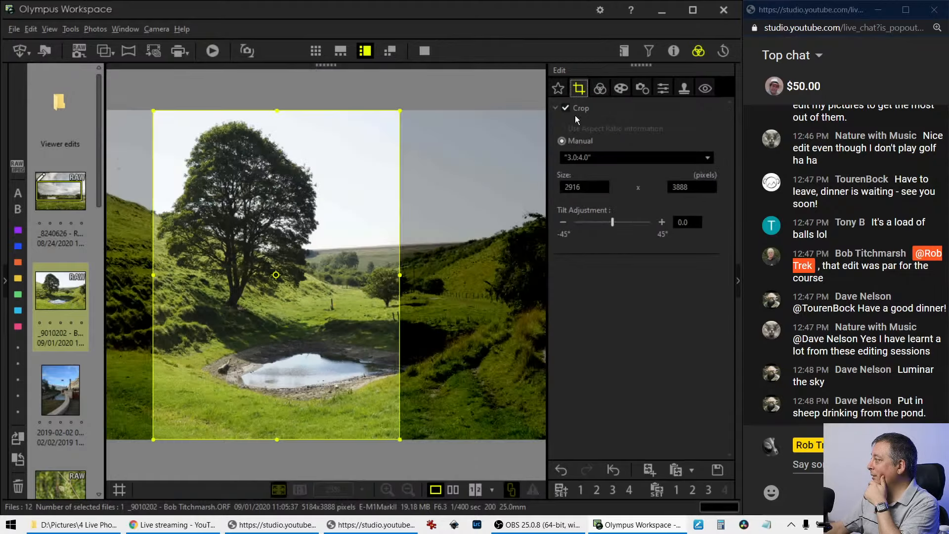
left_click_drag(278, 437, 277, 414)
left_click_drag(300, 378, 283, 374)
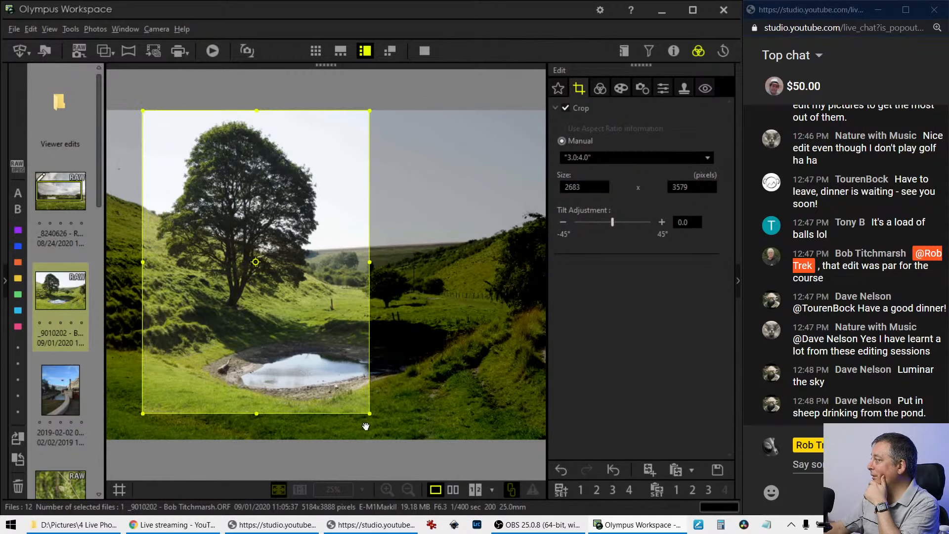
left_click_drag(371, 412, 393, 410)
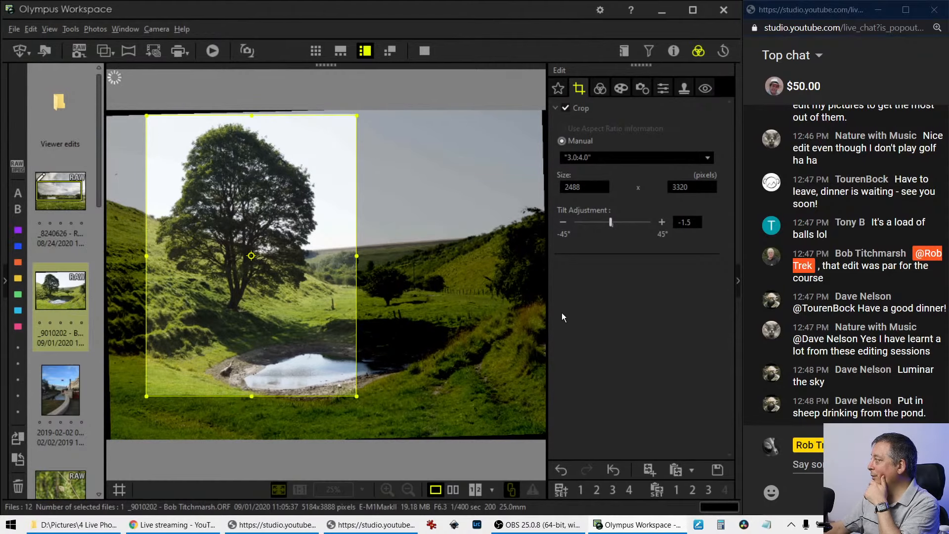
left_click(561, 470)
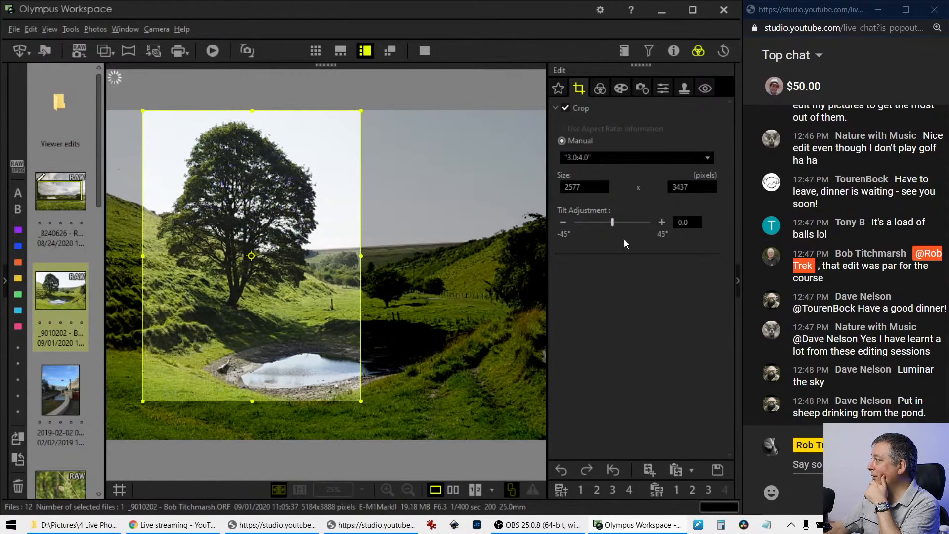
Set the tree photo's gradation to AUTO.
left_click(601, 90)
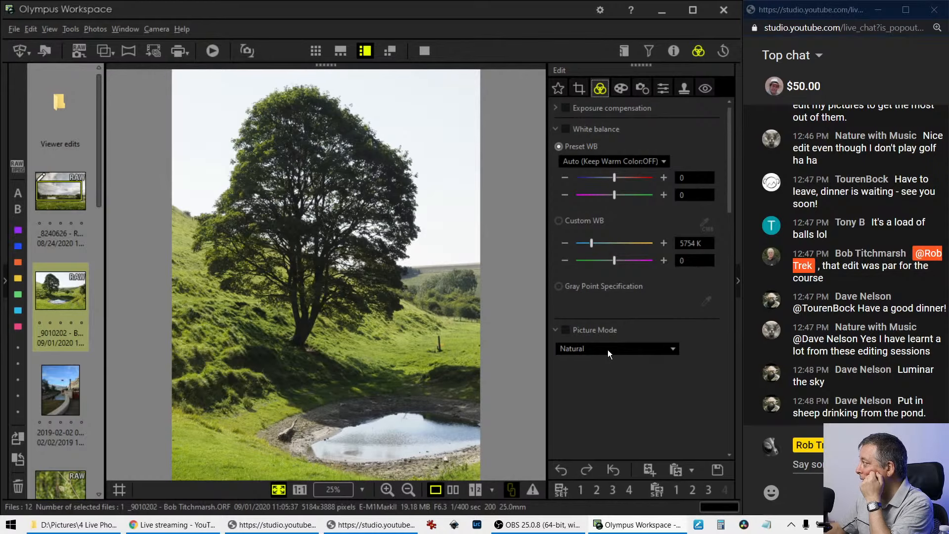
scroll(598, 406, "down", 5)
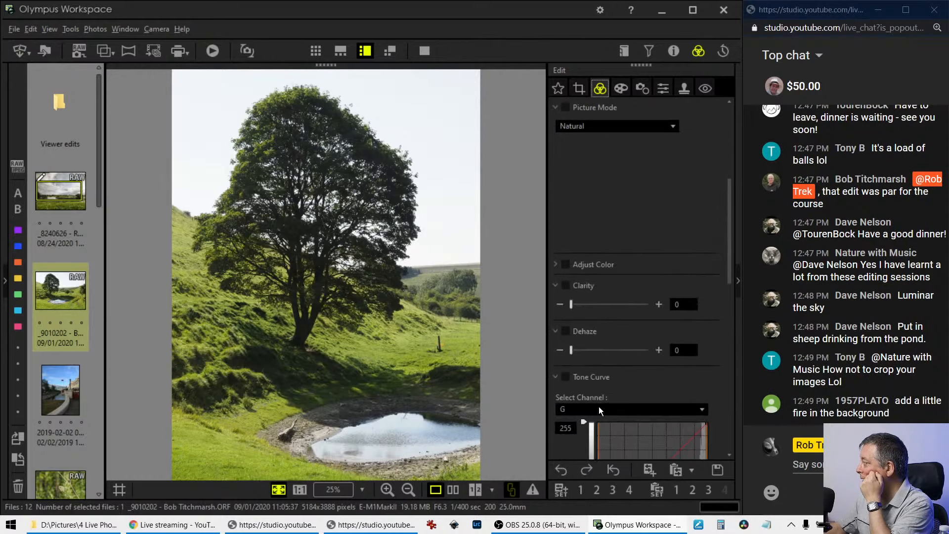
scroll(598, 407, "down", 8)
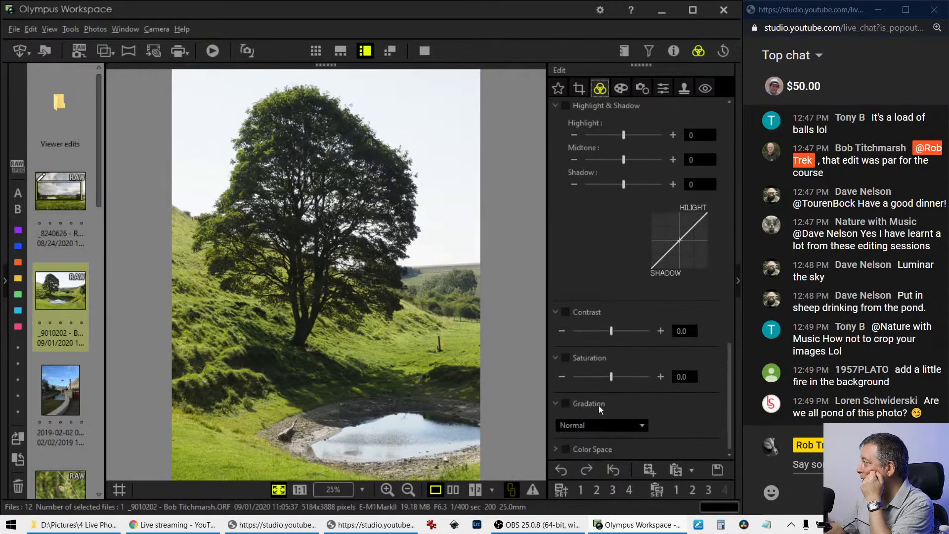
left_click(595, 425)
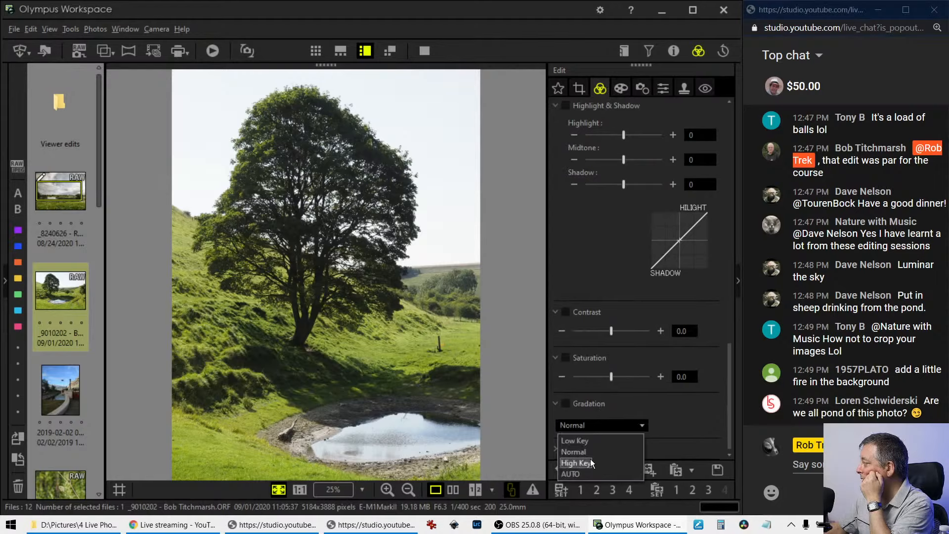
left_click(571, 474)
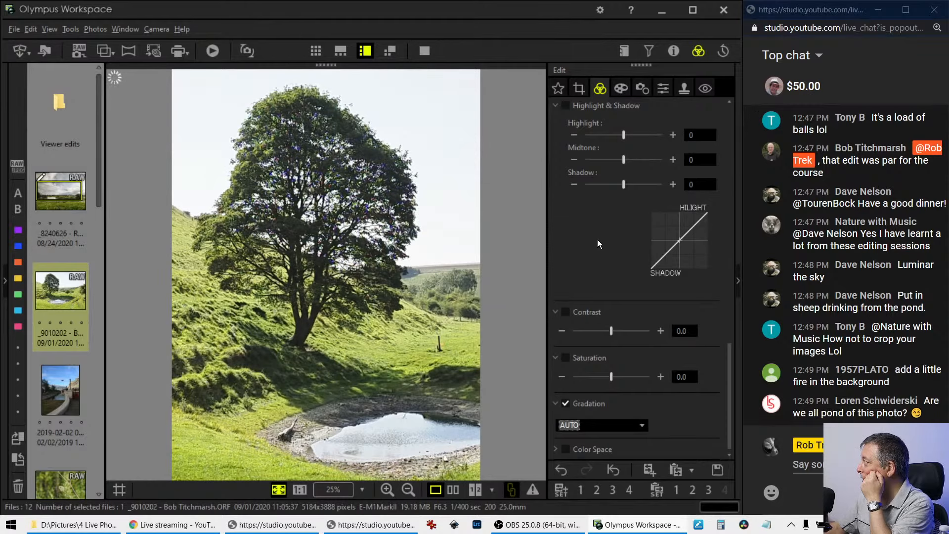
Set Dehaze to 66 and Clarity to 26 on the tree photo.
scroll(597, 239, "up", 8)
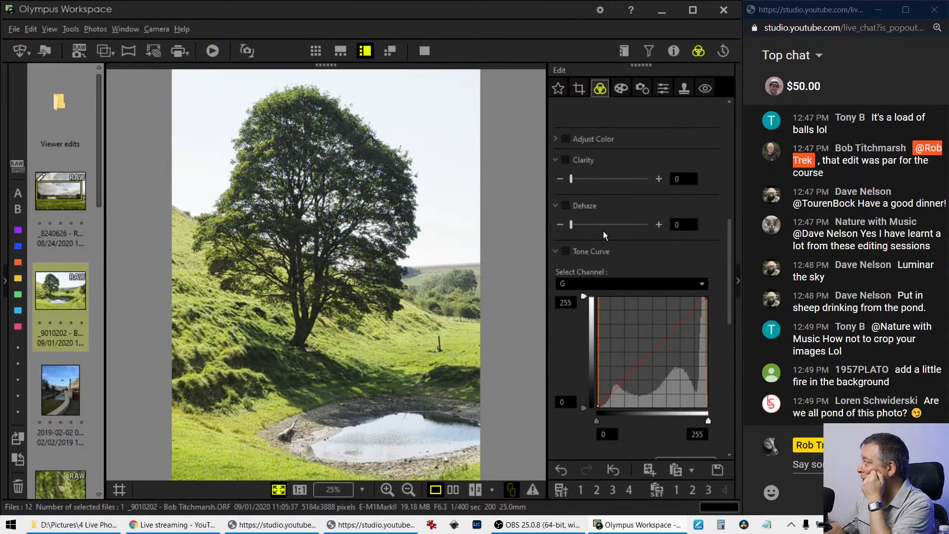
left_click_drag(572, 225, 621, 229)
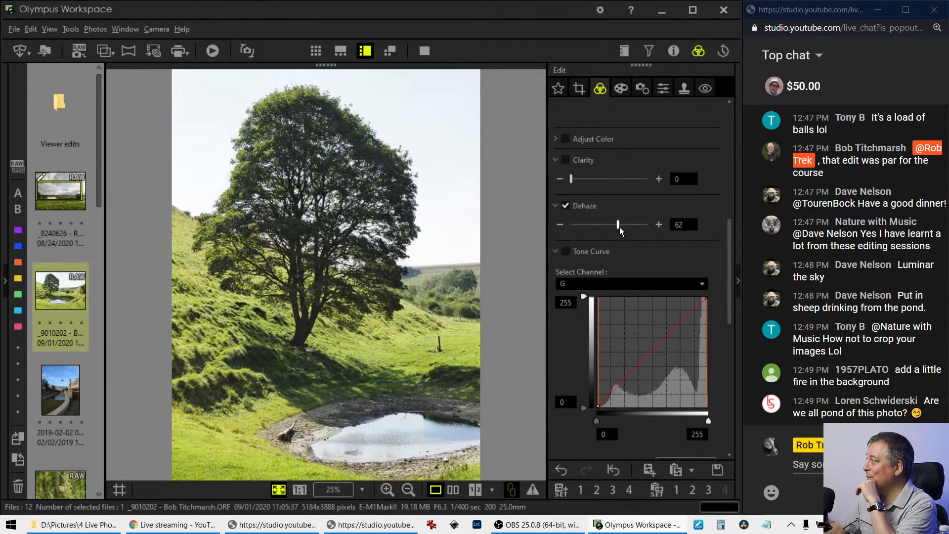
left_click_drag(620, 231, 624, 231)
left_click_drag(571, 179, 592, 182)
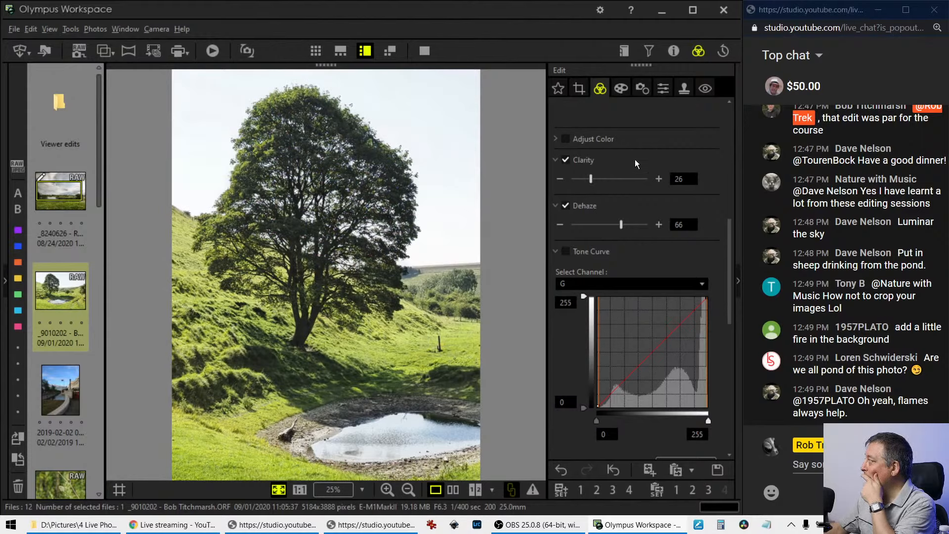
Lower the tree photo's exposure compensation to -1.4 EV.
scroll(636, 160, "up", 5)
scroll(645, 166, "up", 3)
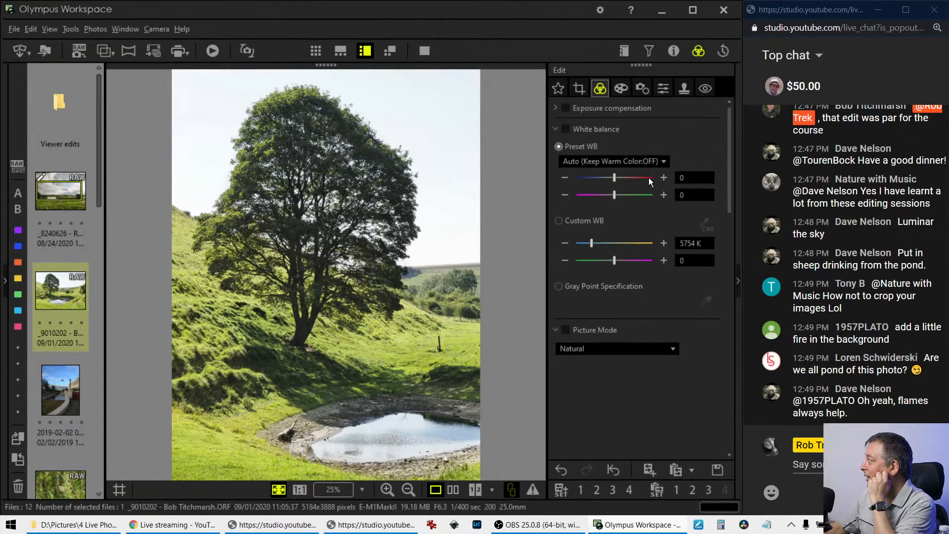
left_click(556, 106)
left_click_drag(607, 131, 572, 129)
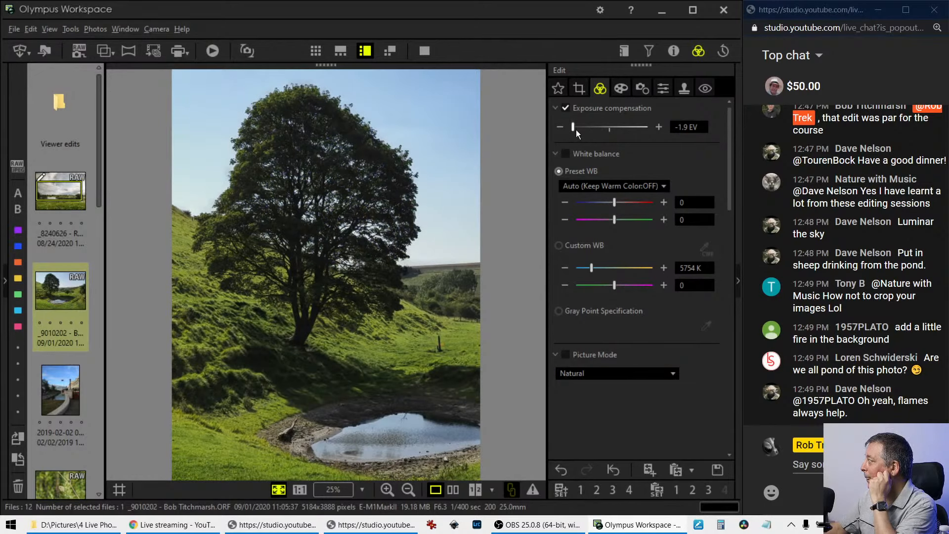
left_click_drag(577, 130, 584, 133)
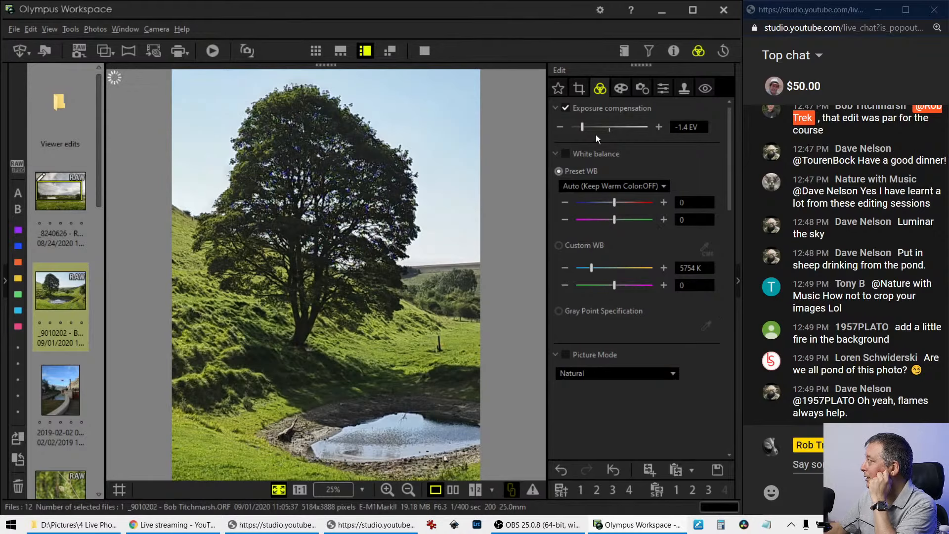
Raise the saturation of colors 6, 7 and 8 to 5, 6 and 5, and lower their luminance to -5, -6 and -5.
left_click(555, 354)
left_click(556, 376)
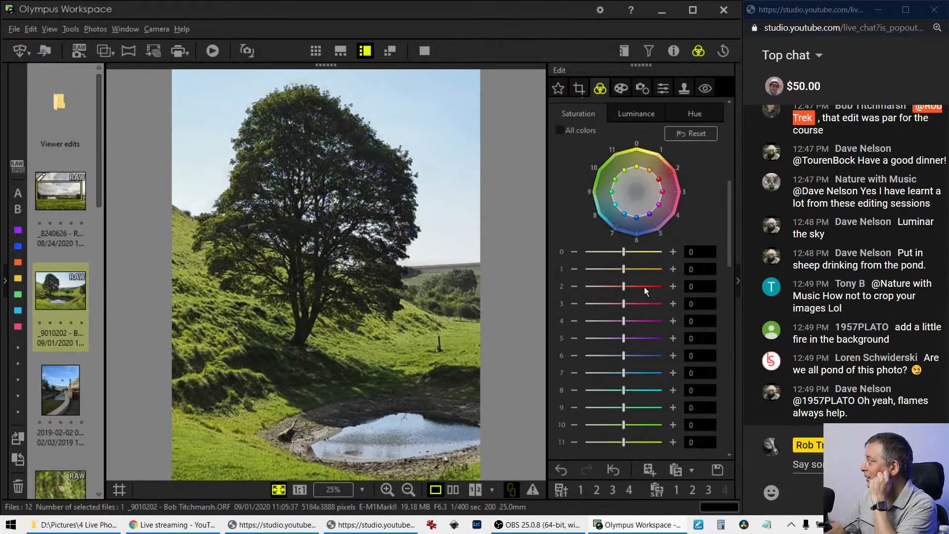
scroll(669, 404, "down", 1)
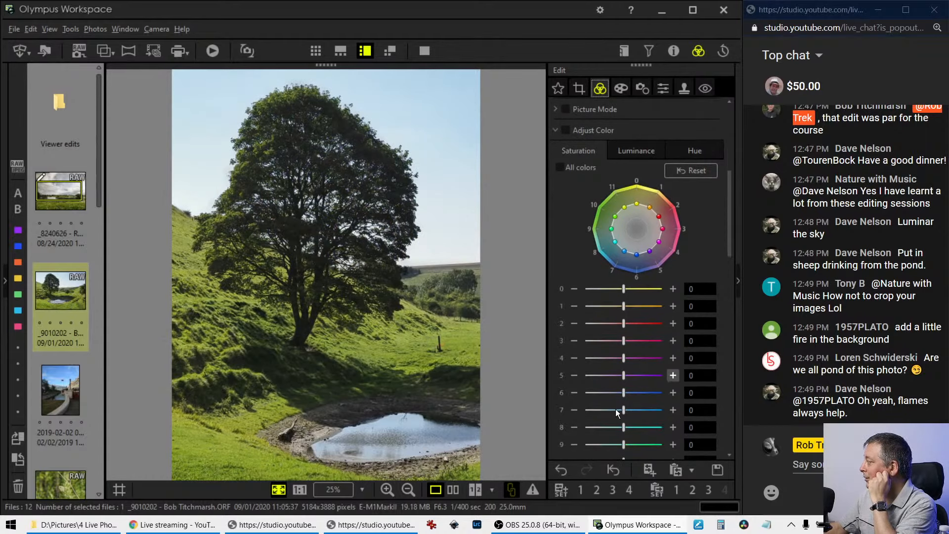
left_click_drag(624, 410, 651, 394)
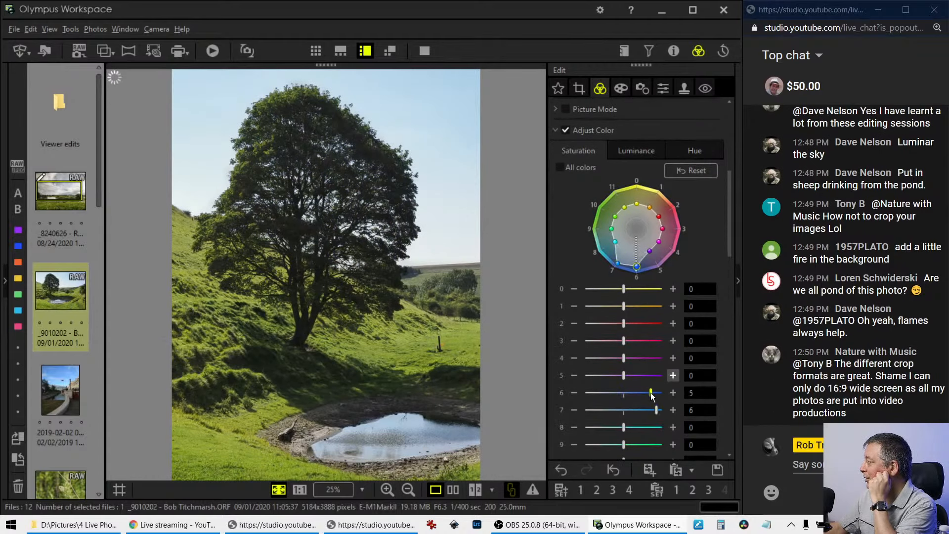
left_click_drag(625, 431, 652, 429)
left_click(632, 151)
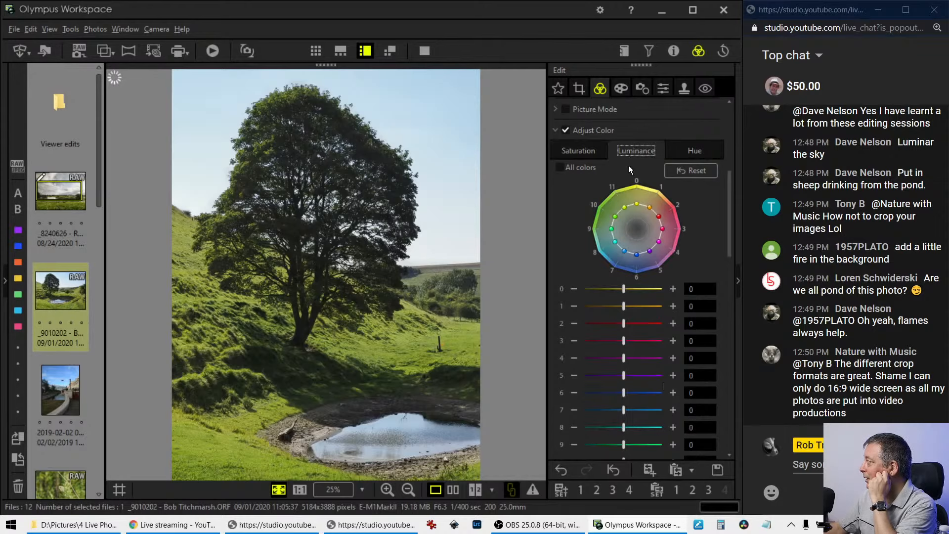
left_click_drag(625, 393, 596, 427)
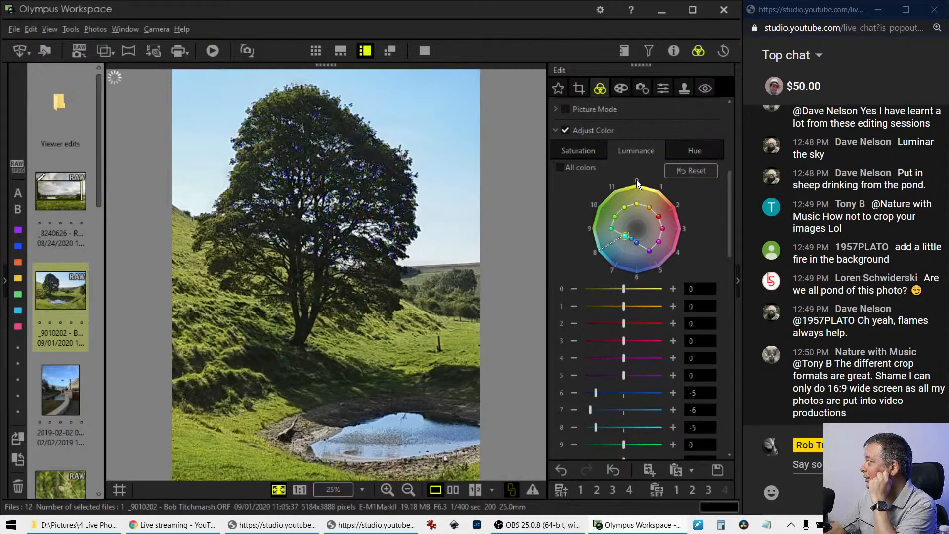
Shift the hue of green colors 10 and 11 slightly toward yellow for a warmer tone in the grass and tree.
left_click(693, 148)
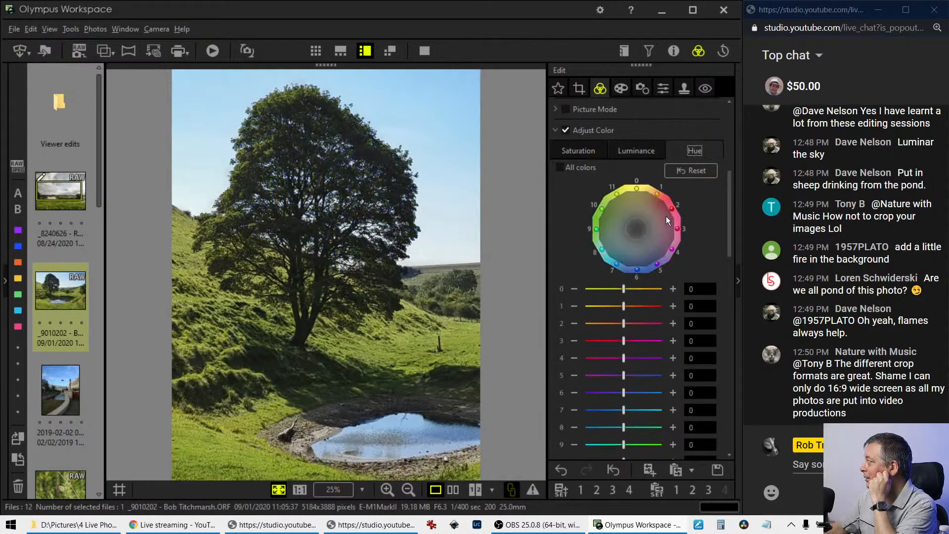
left_click(602, 209)
left_click_drag(606, 186, 619, 185)
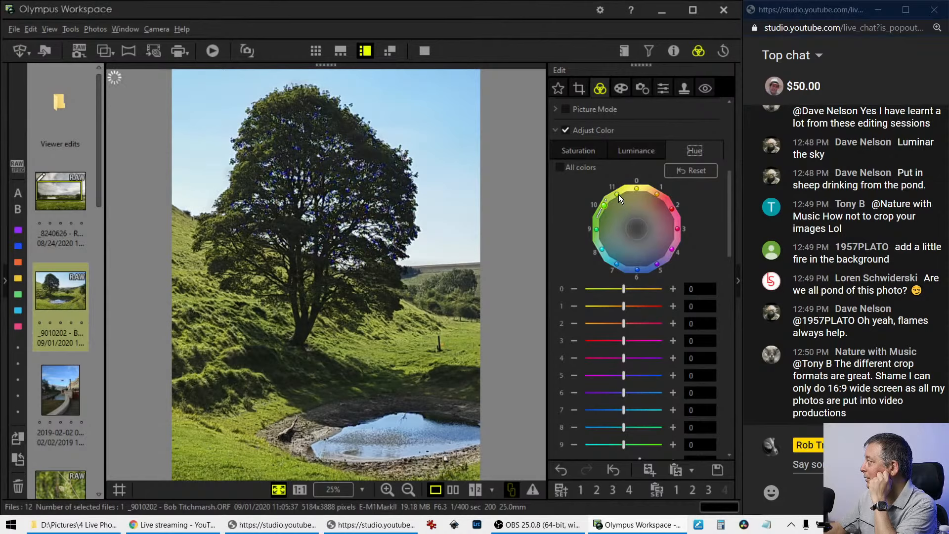
left_click(618, 195)
left_click_drag(620, 174, 622, 173)
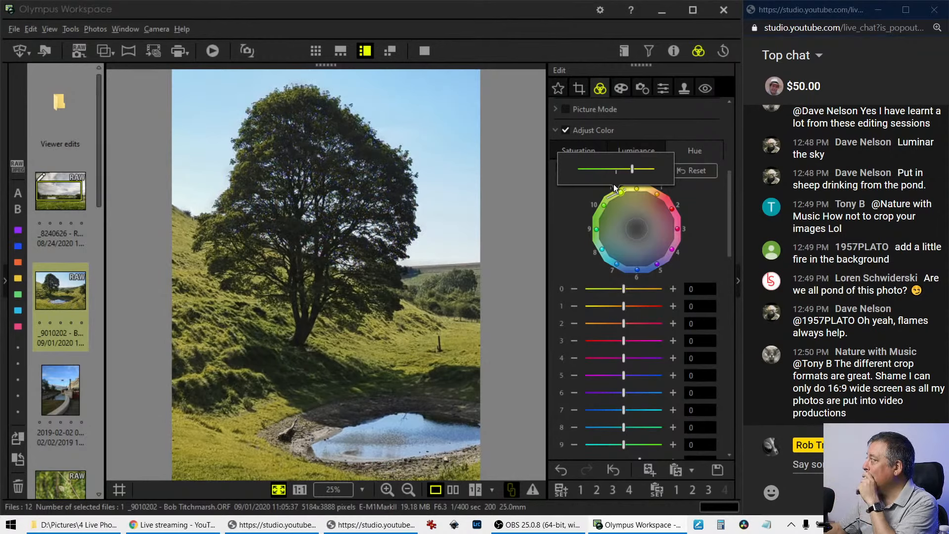
left_click_drag(637, 171, 639, 172)
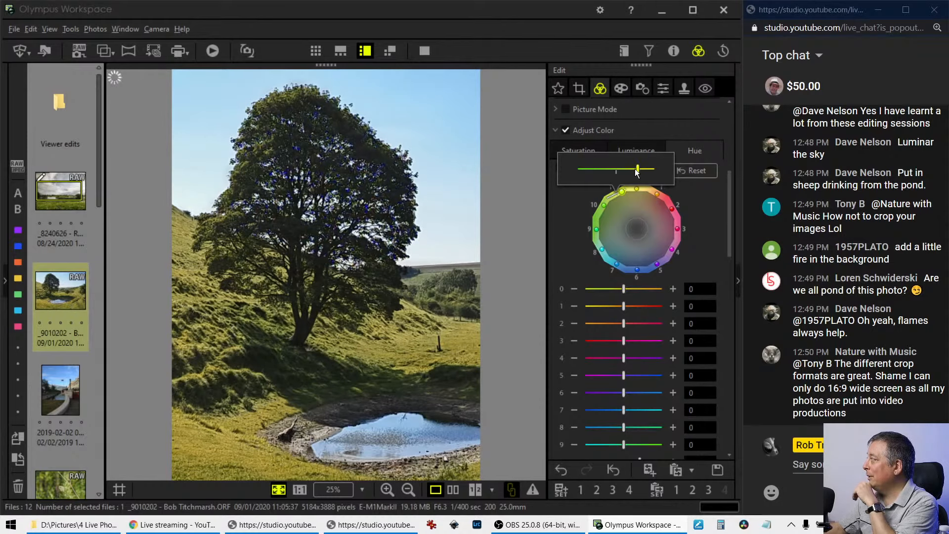
left_click_drag(637, 171, 628, 171)
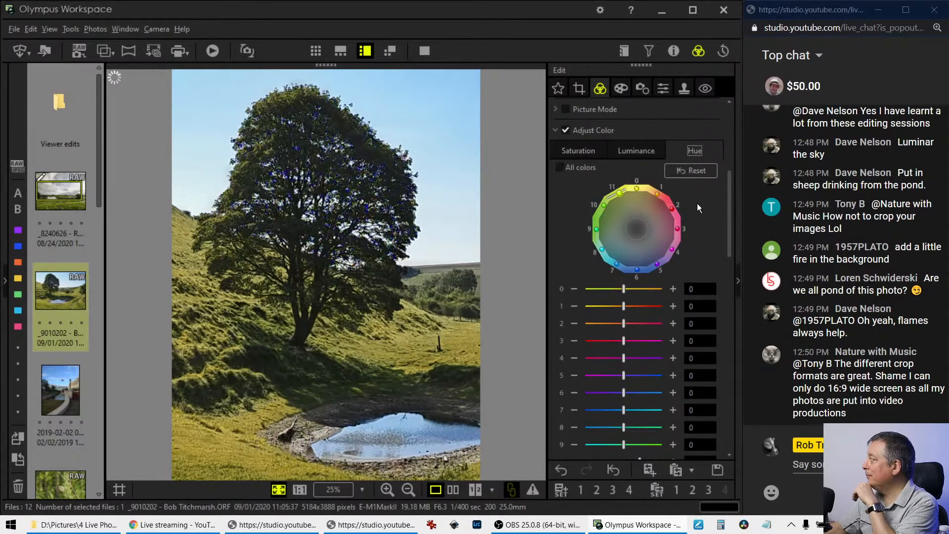
left_click(583, 153)
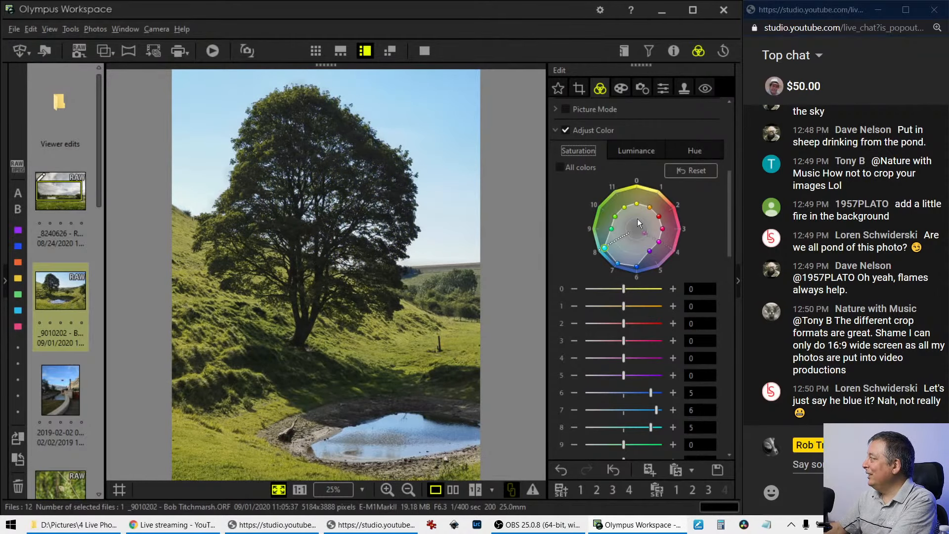
left_click(579, 88)
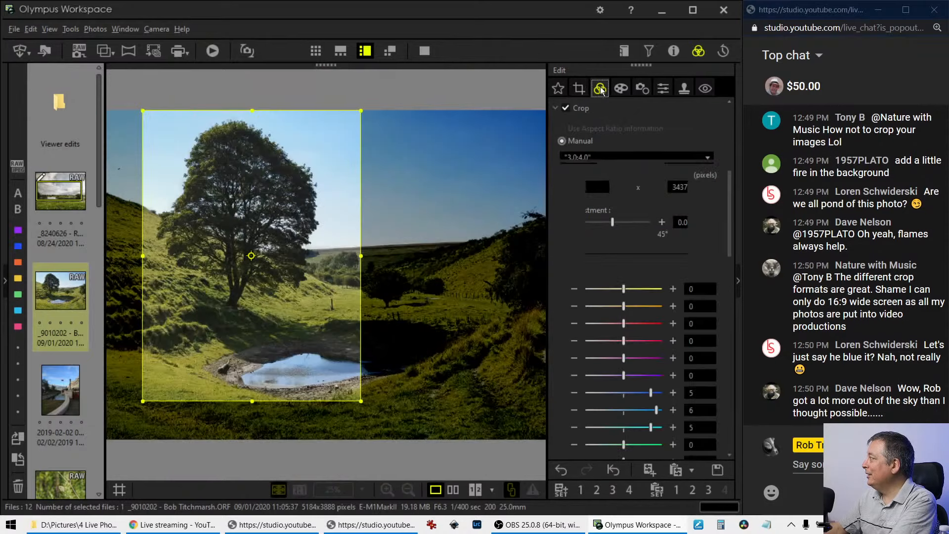
left_click(600, 89)
scroll(570, 344, "down", 10)
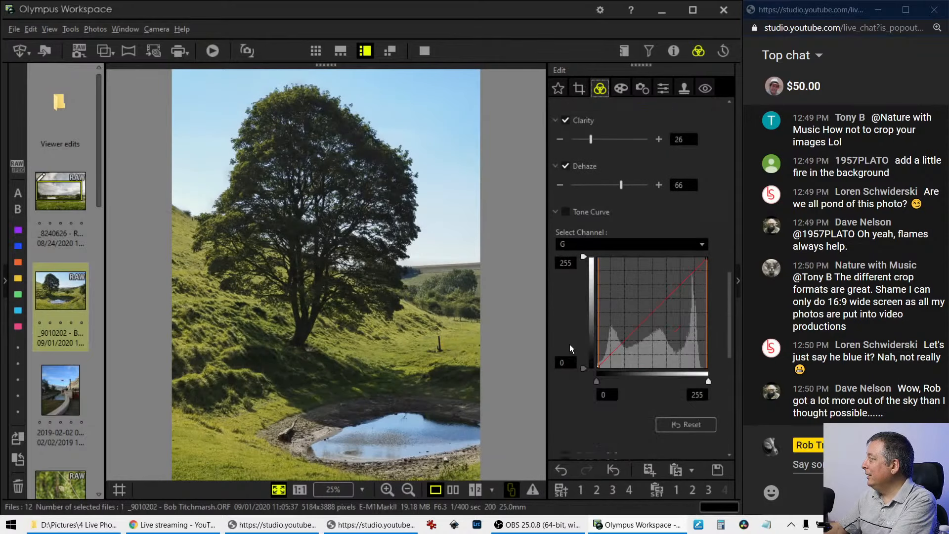
scroll(570, 344, "down", 8)
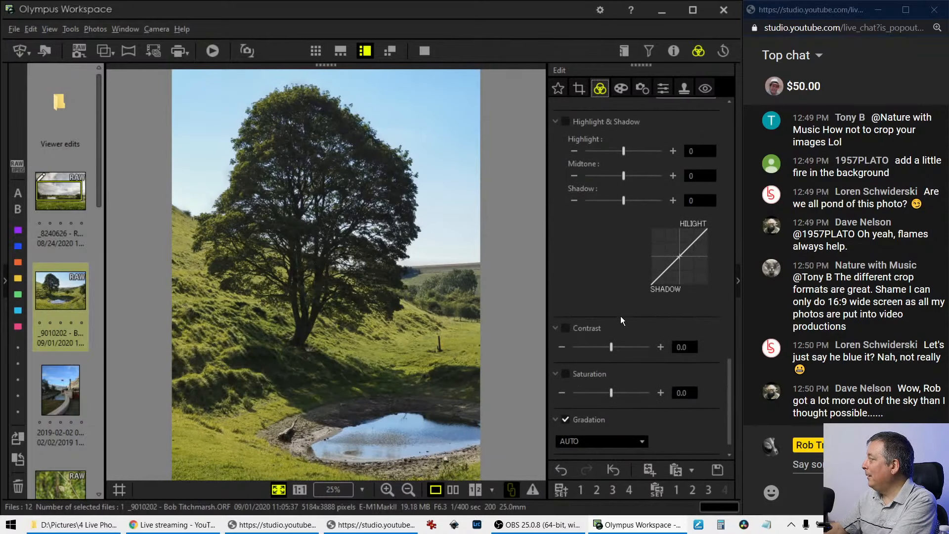
scroll(619, 315, "up", 8)
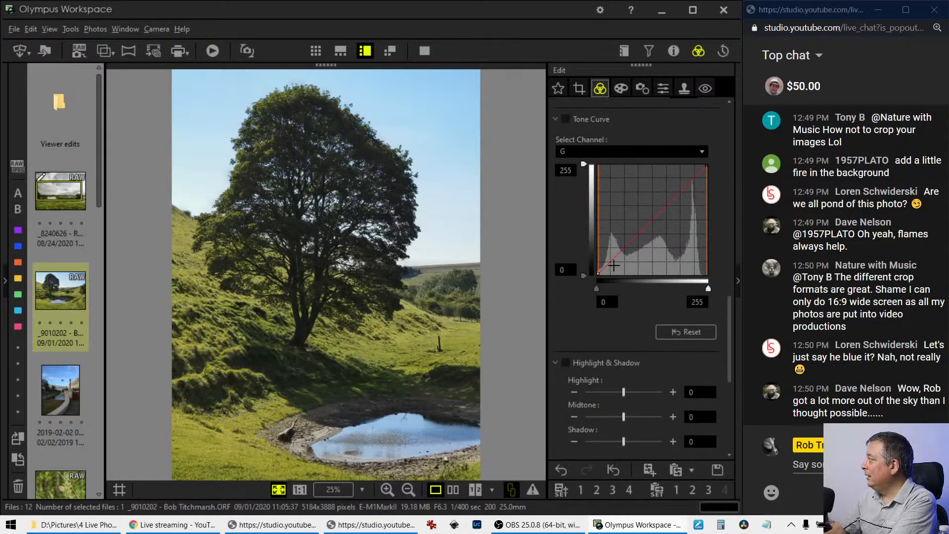
left_click(614, 265)
left_click(611, 261)
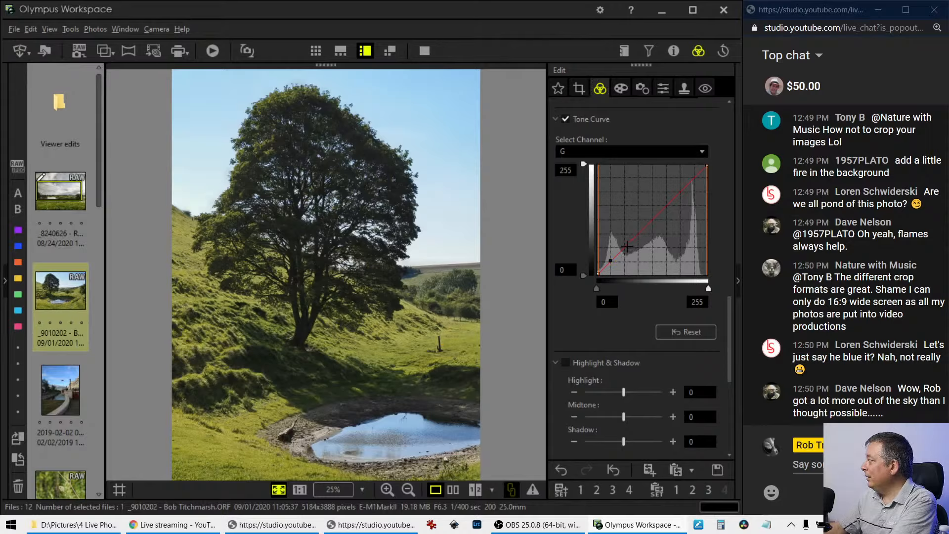
left_click(627, 247)
left_click_drag(611, 261, 609, 256)
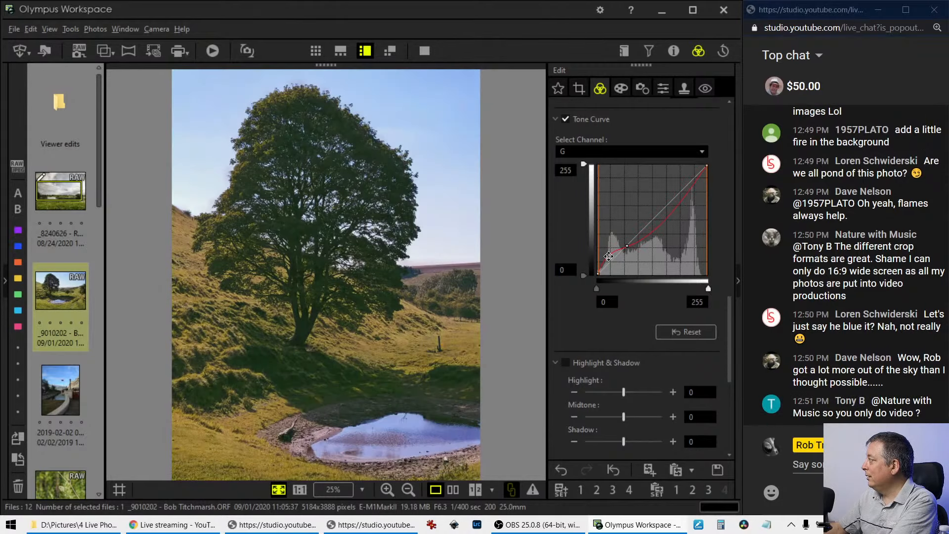
left_click(687, 331)
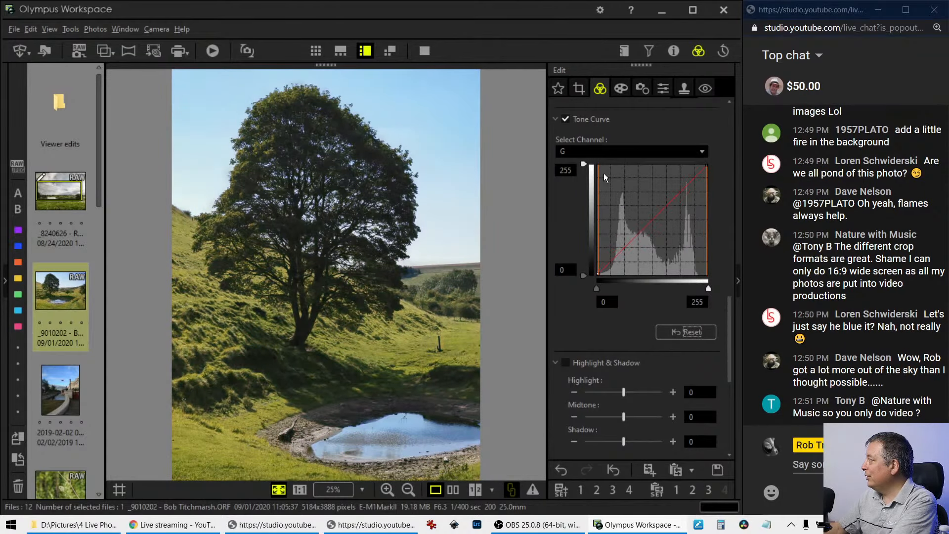
Shape the RGB tone curve with two anchor points in the shadows and a raised point in the highlights.
left_click(601, 152)
left_click(599, 167)
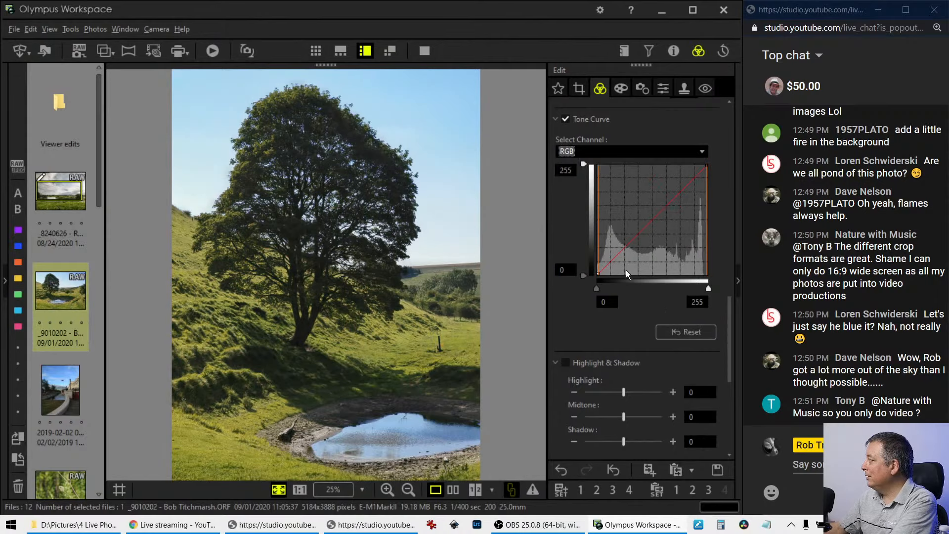
left_click(610, 263)
left_click(625, 245)
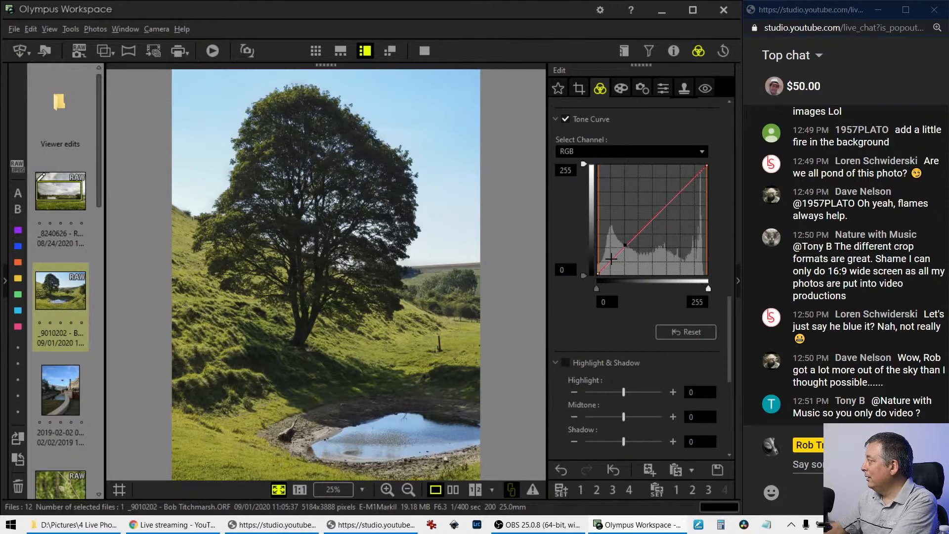
left_click(611, 258)
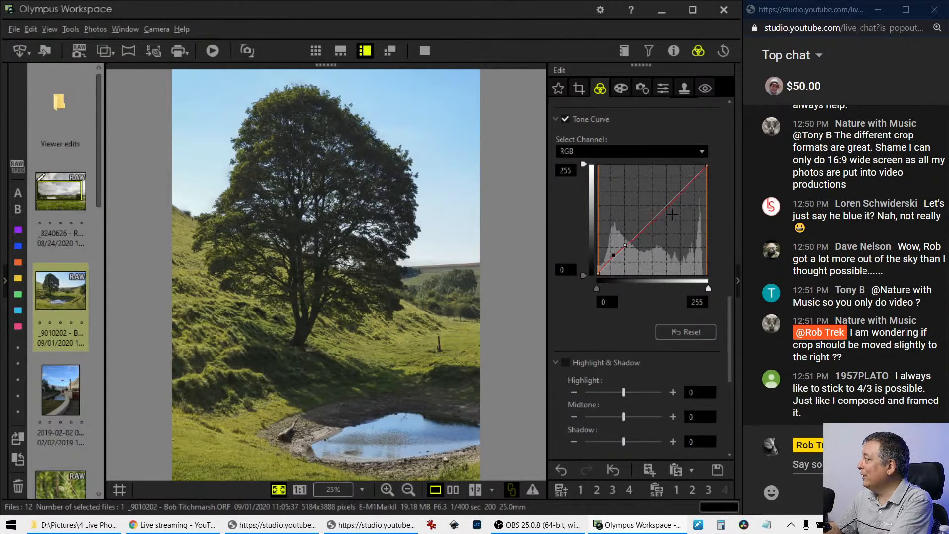
left_click_drag(674, 202, 682, 179)
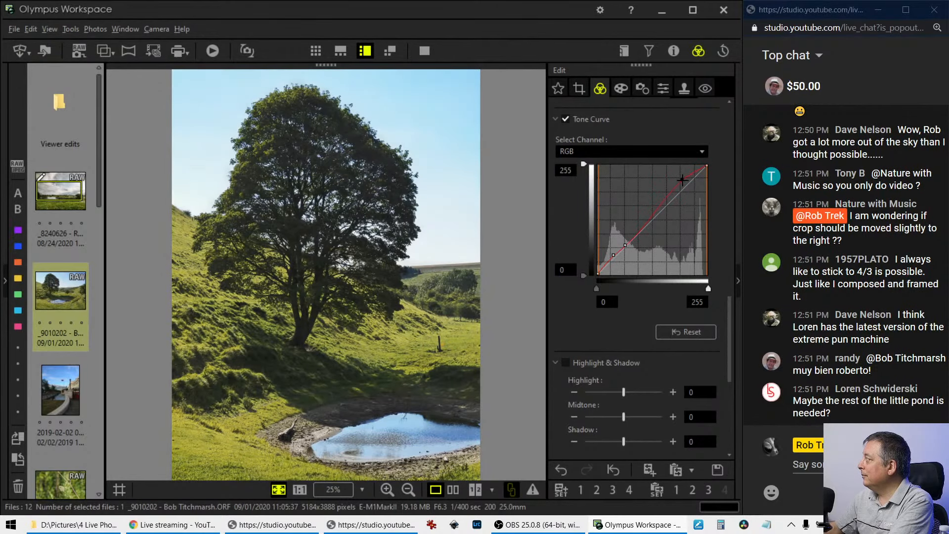
left_click(612, 260)
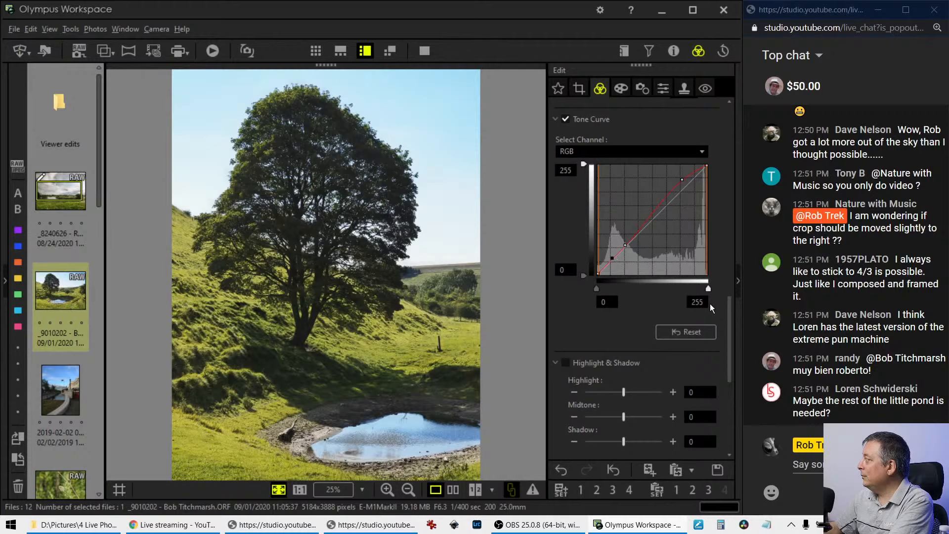
Recrop the photo to a 1:1 square of about 3539 x 3539 pixels enclosing the tree, the whole pond and the small tree.
left_click(585, 92)
left_click(593, 159)
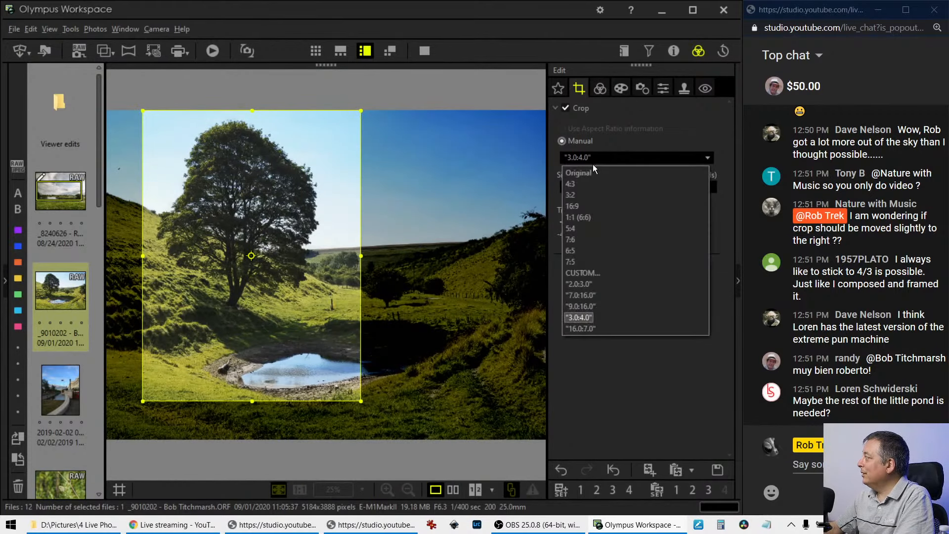
left_click(588, 218)
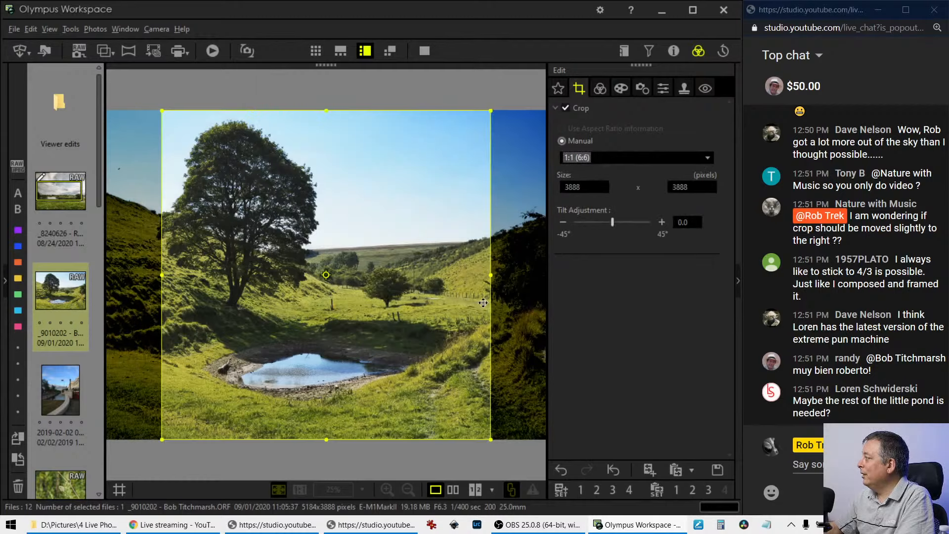
left_click_drag(421, 305, 400, 318)
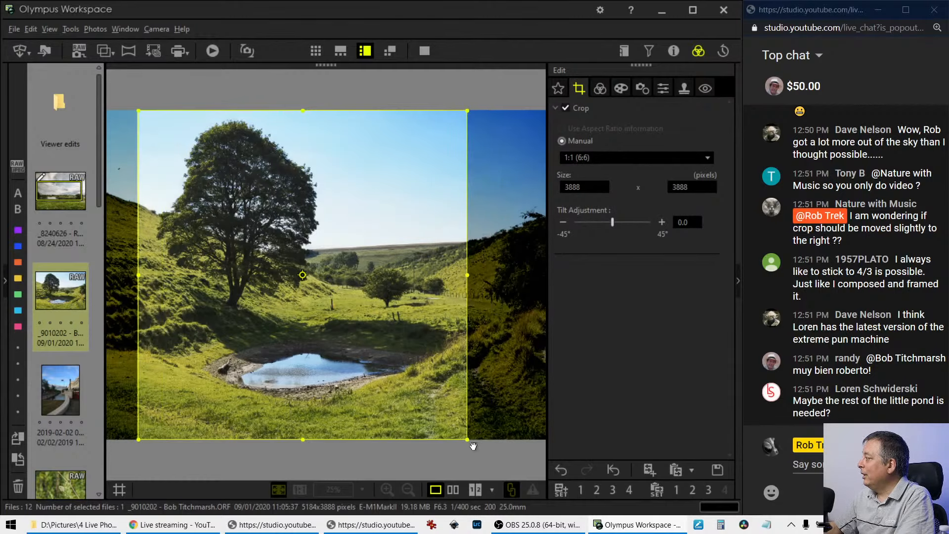
left_click_drag(463, 434, 438, 409)
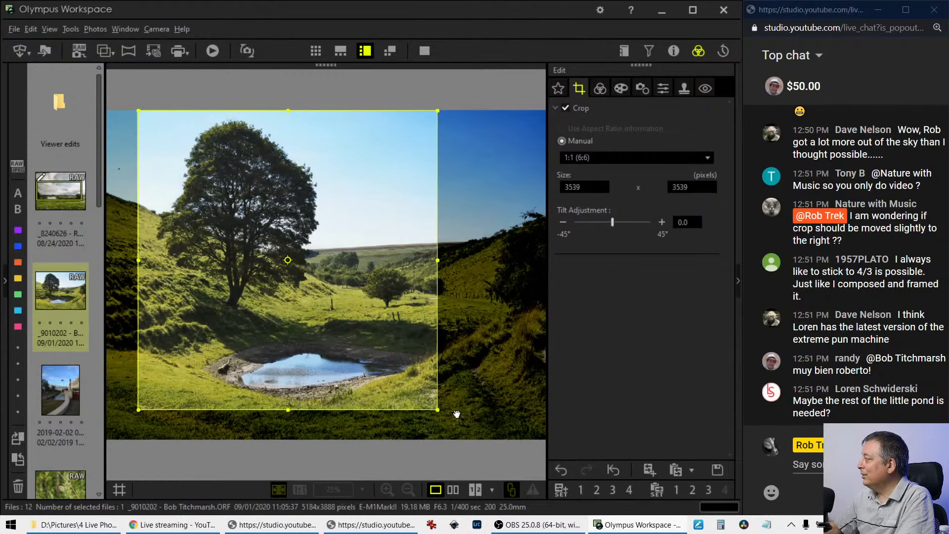
left_click(600, 88)
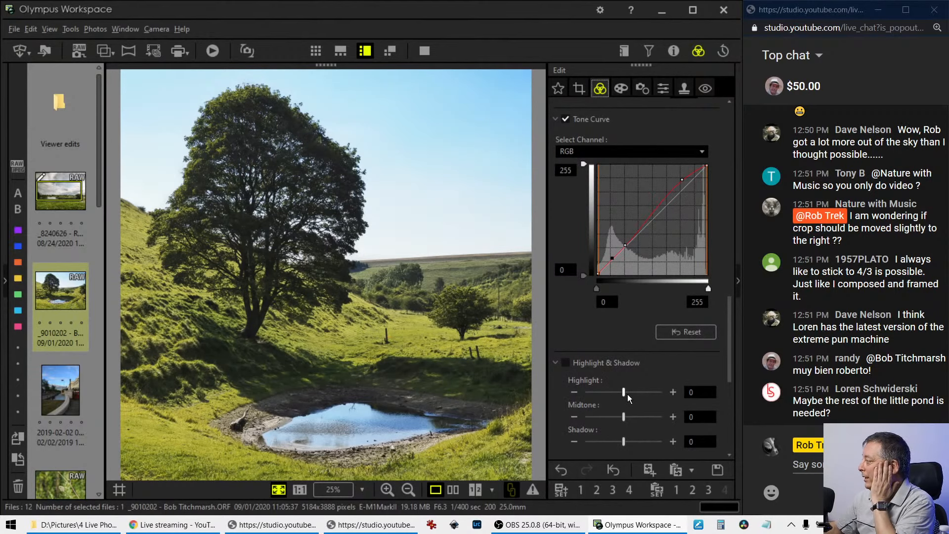
Darken the photo's corners with vignetting at -8 and apply the Soft Focus art filter.
left_click(626, 88)
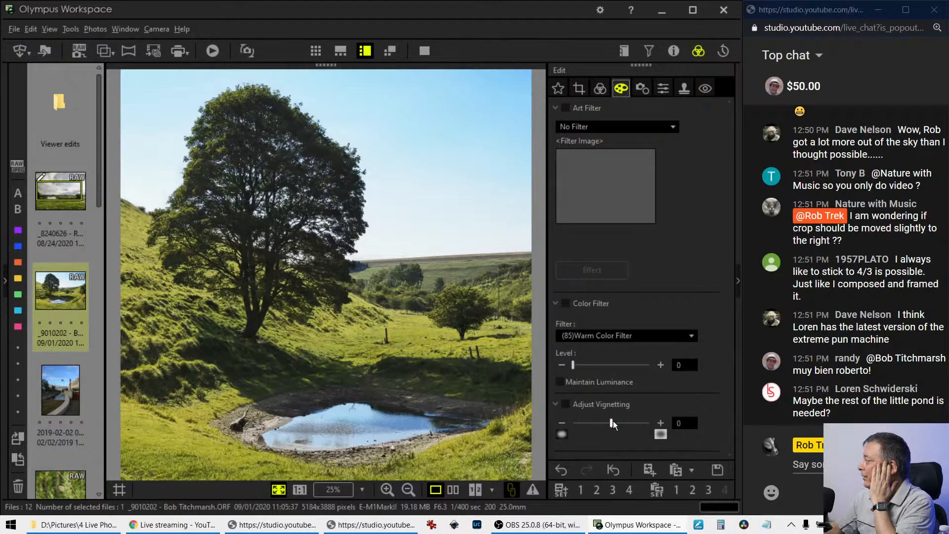
left_click_drag(613, 420, 600, 422)
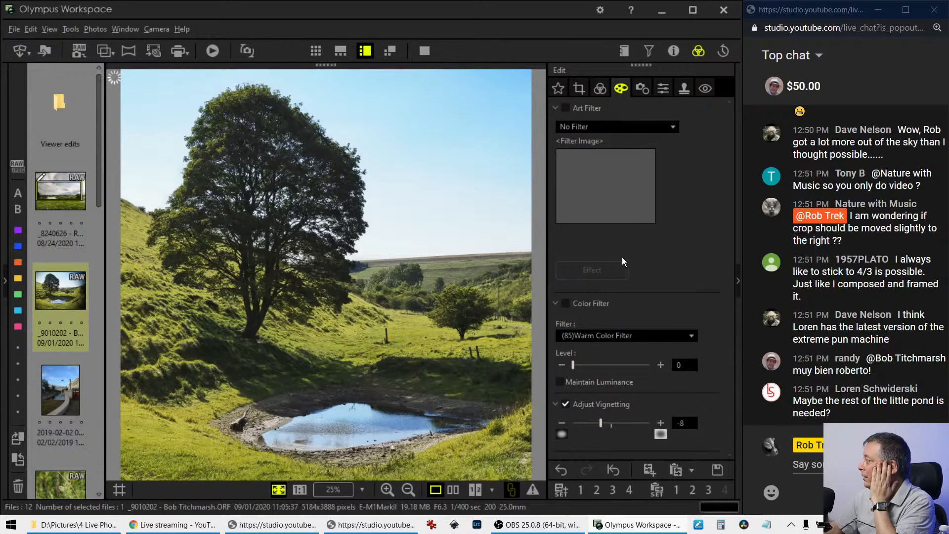
left_click(599, 127)
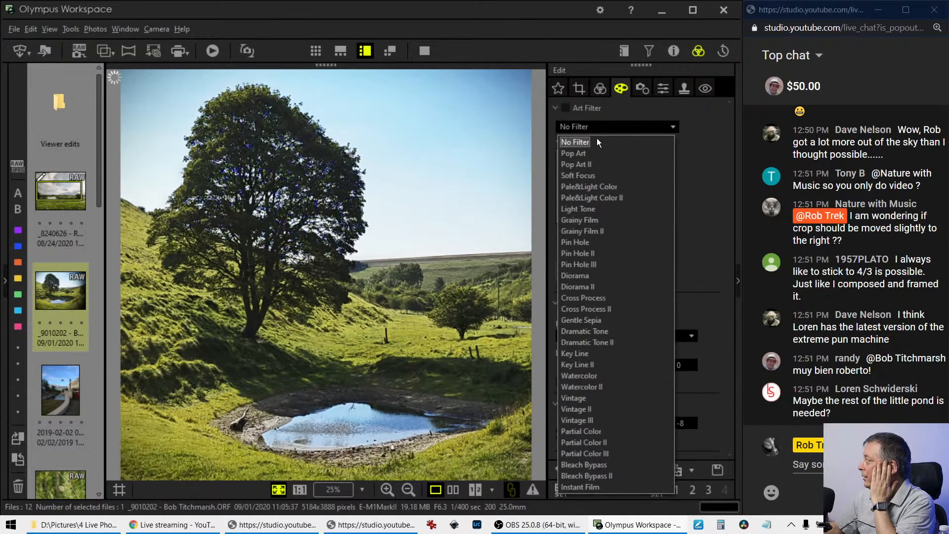
left_click(593, 173)
Deepen the shadows on the RGB tone curve by lowering its darkest anchor point and moving the next point up toward the midtones.
left_click(600, 88)
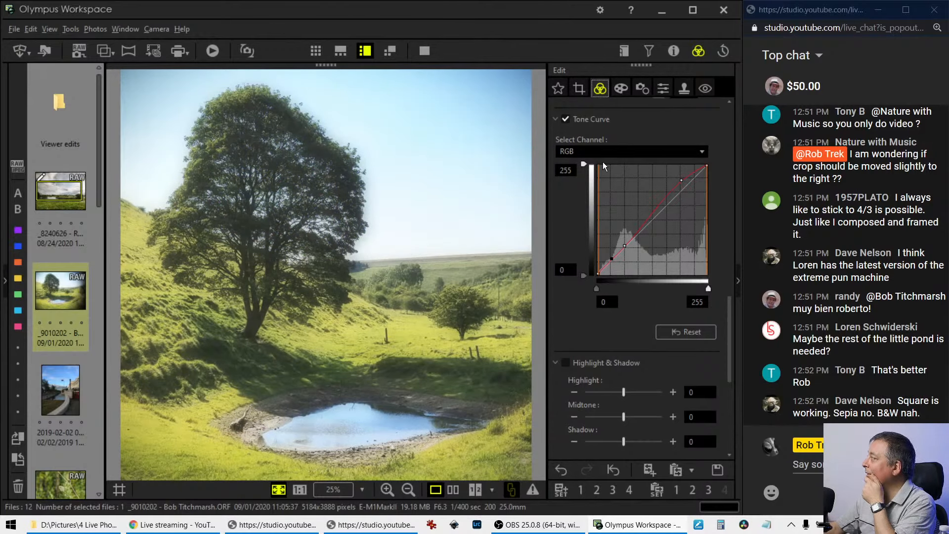
scroll(566, 349, "down", 5)
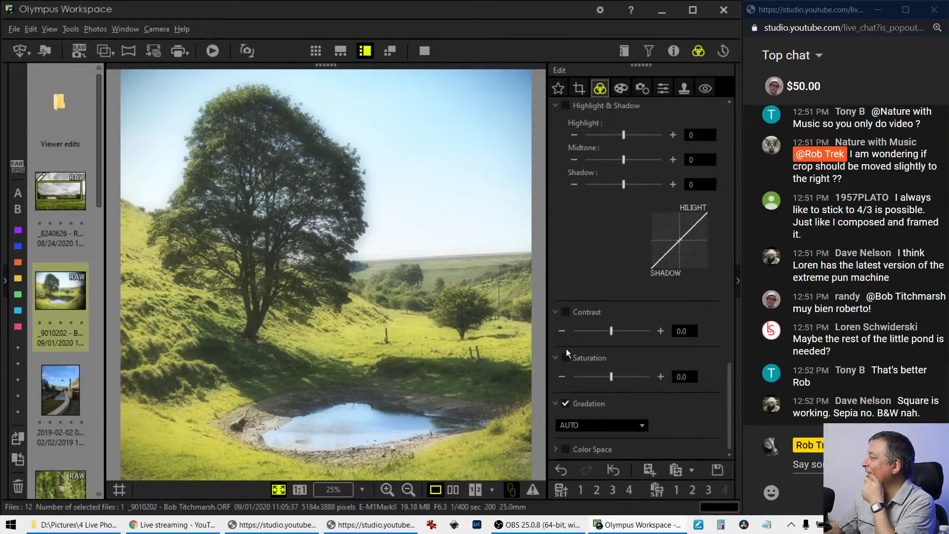
scroll(565, 348, "up", 4)
scroll(567, 348, "up", 4)
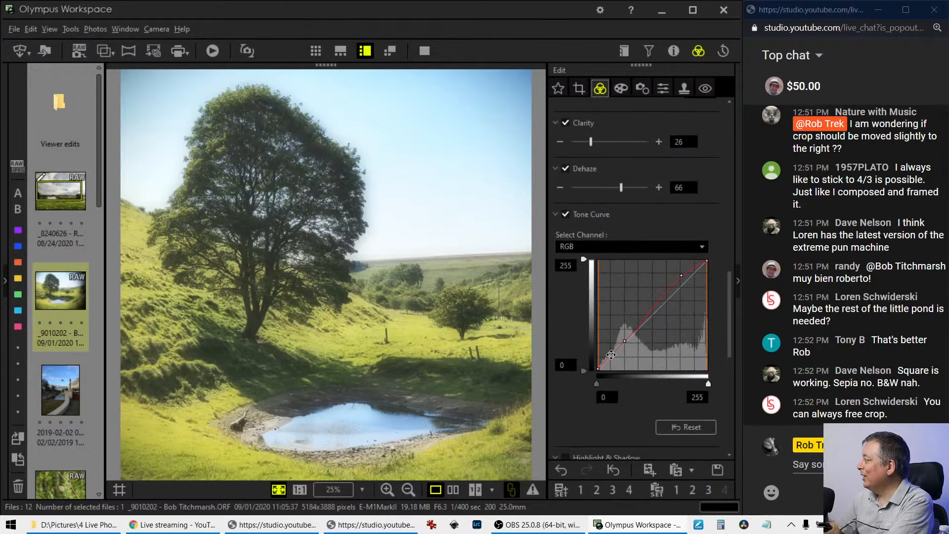
left_click_drag(611, 357, 646, 325)
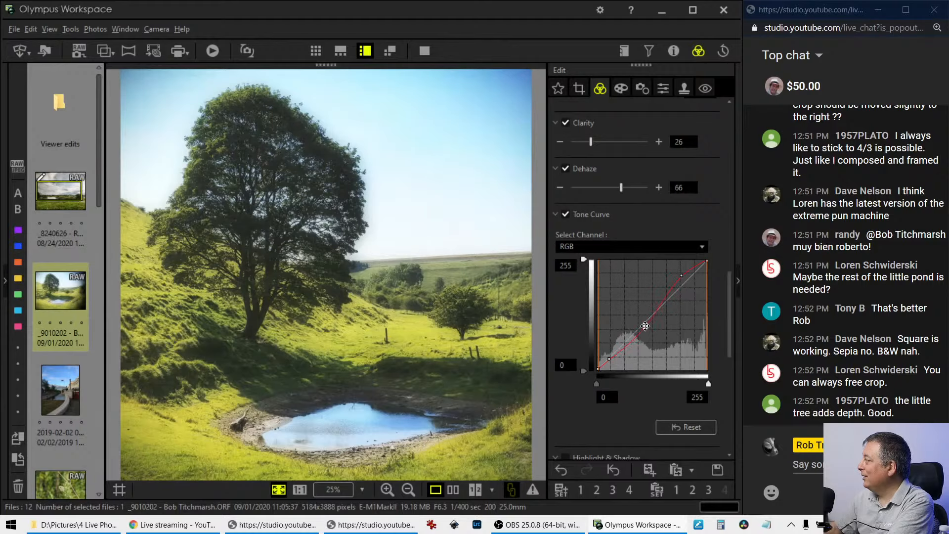
Fine-tune the RGB tone curve by nudging its shadow anchor point and its highlight anchor point.
left_click_drag(609, 359, 609, 361)
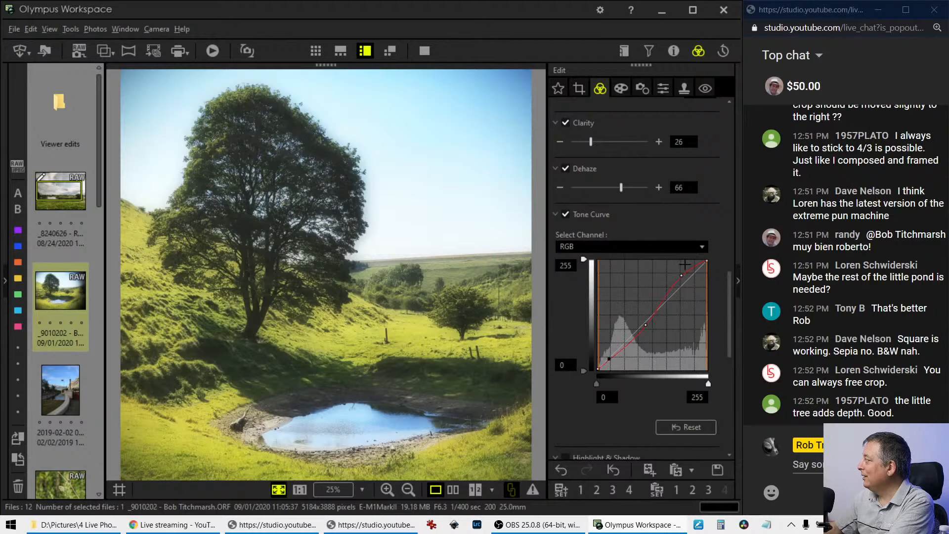
left_click_drag(685, 265, 683, 276)
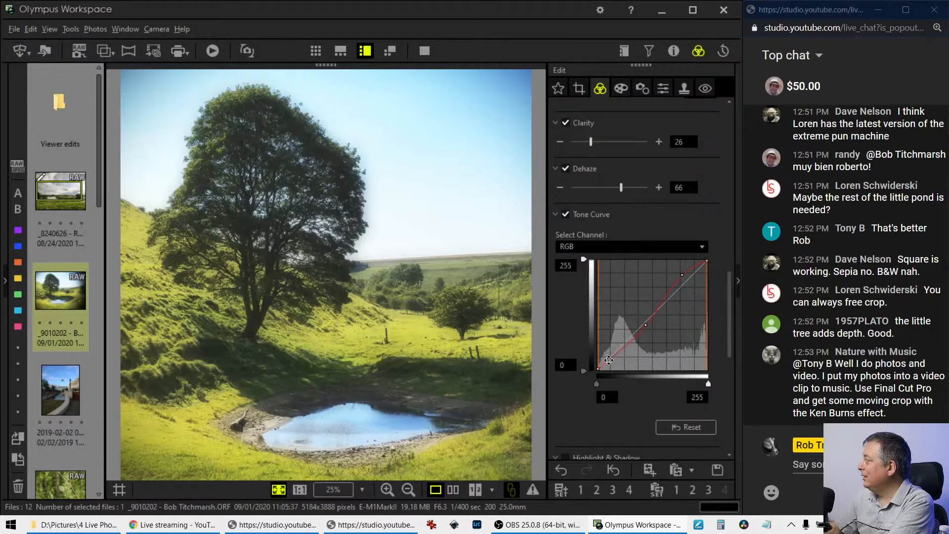
left_click_drag(610, 359, 613, 362)
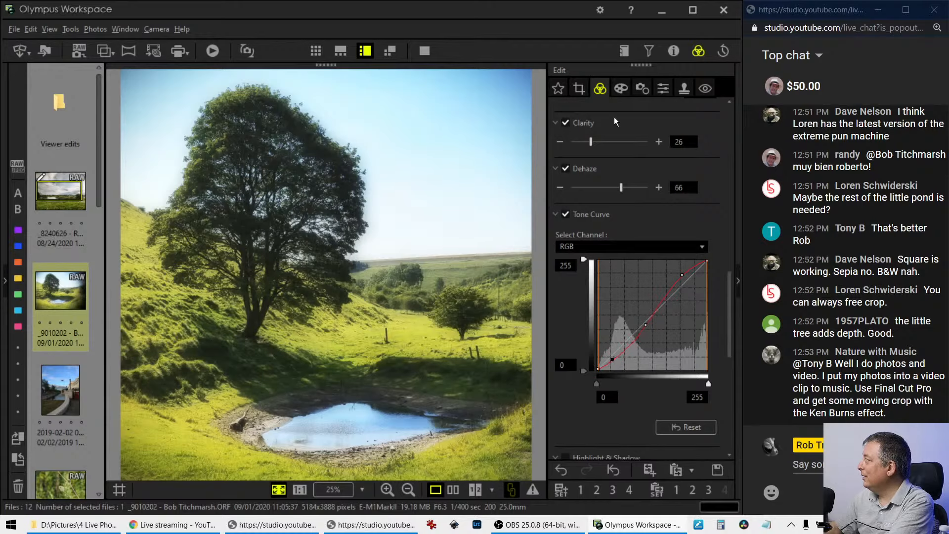
Raise the saturation of colors 6, 7 and 8 to 7 and lower their luminance to -7.
left_click(622, 91)
left_click(603, 88)
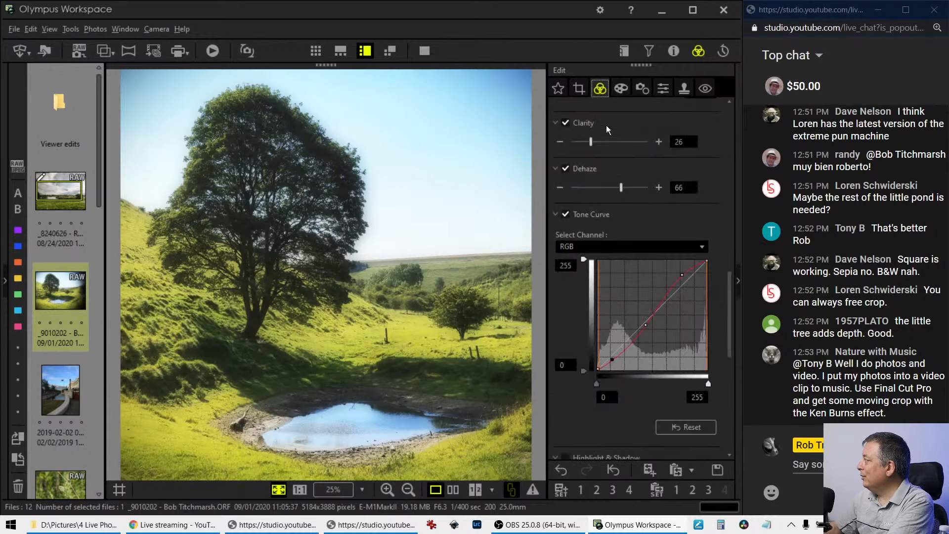
scroll(595, 220, "down", 10)
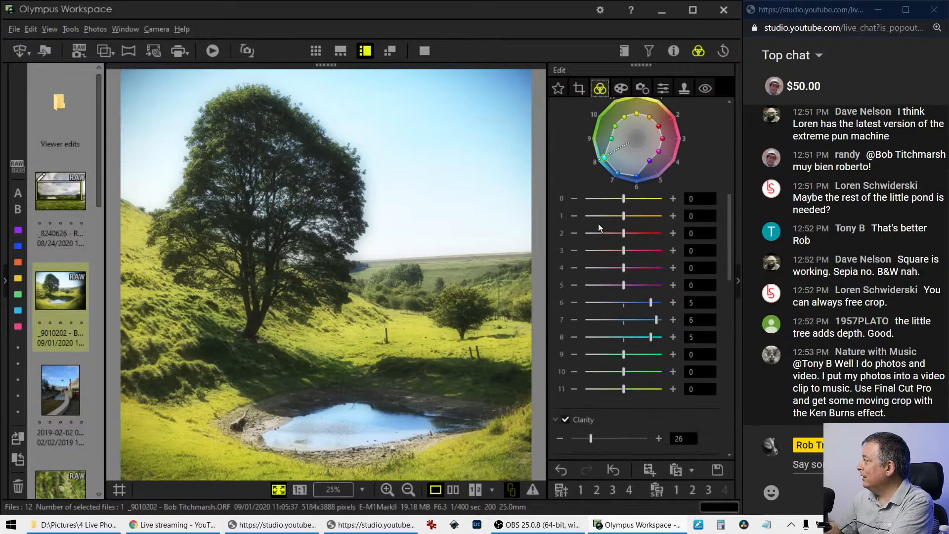
left_click_drag(651, 357, 668, 391)
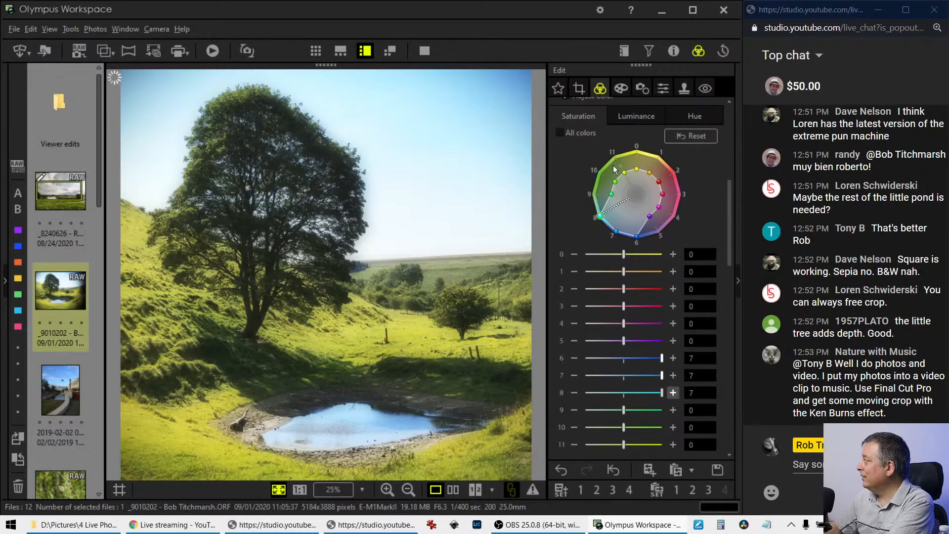
left_click(612, 122)
left_click_drag(595, 358, 580, 359)
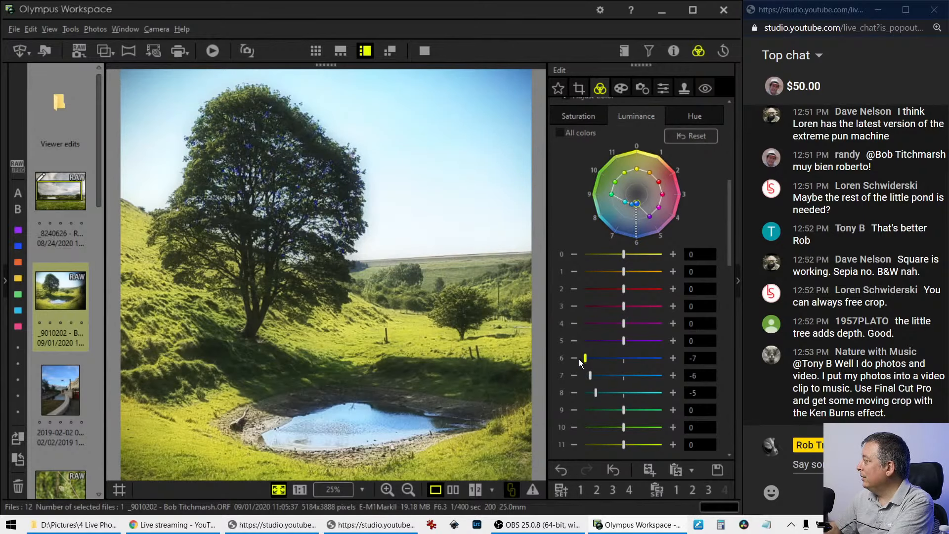
left_click_drag(597, 393, 579, 376)
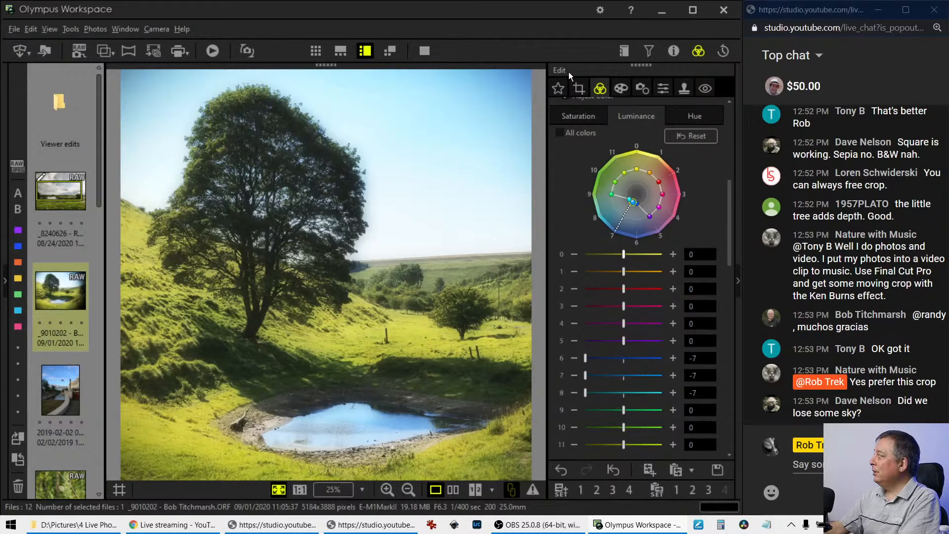
Ease the photo's corner vignetting to -6.
left_click(621, 89)
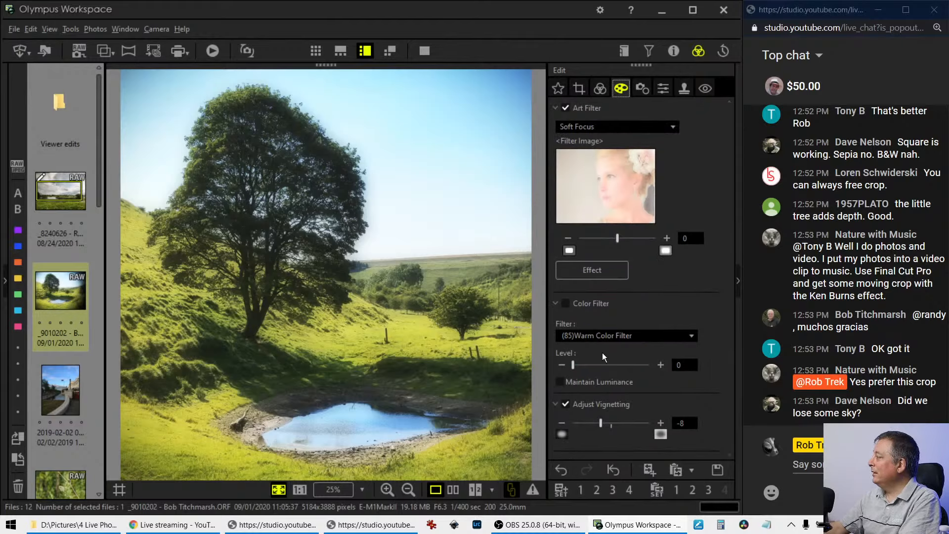
left_click_drag(601, 423, 605, 424)
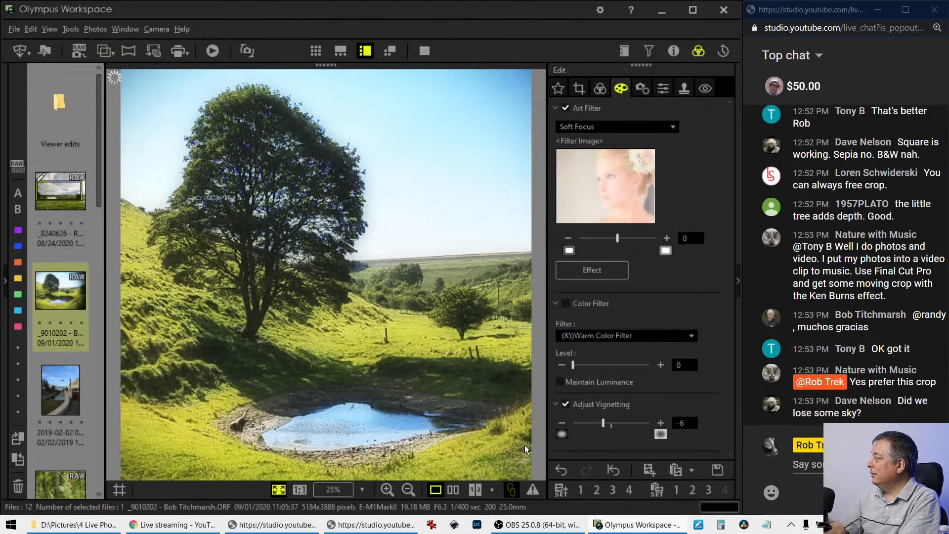
Compare the original and the square-cropped edit side by side in full screen.
left_click(451, 489)
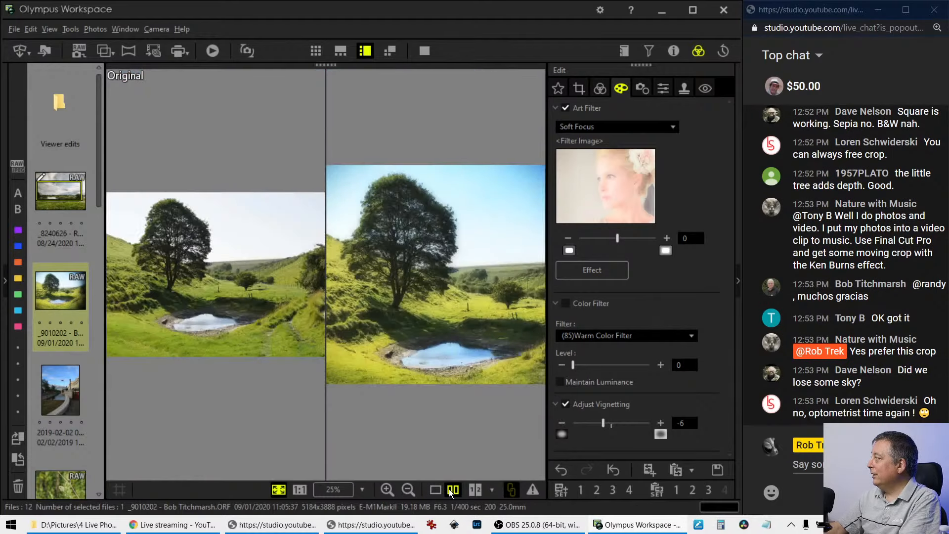
left_click(424, 51)
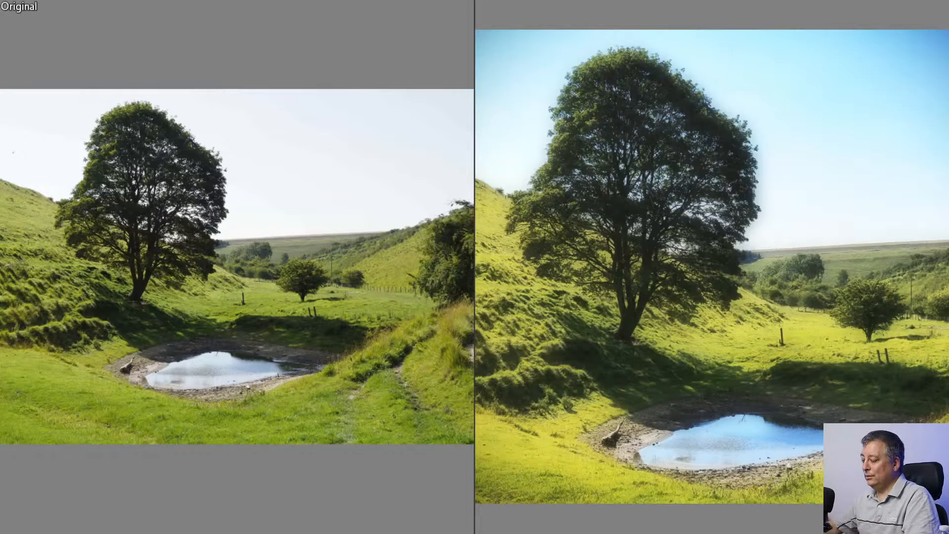
key("Escape")
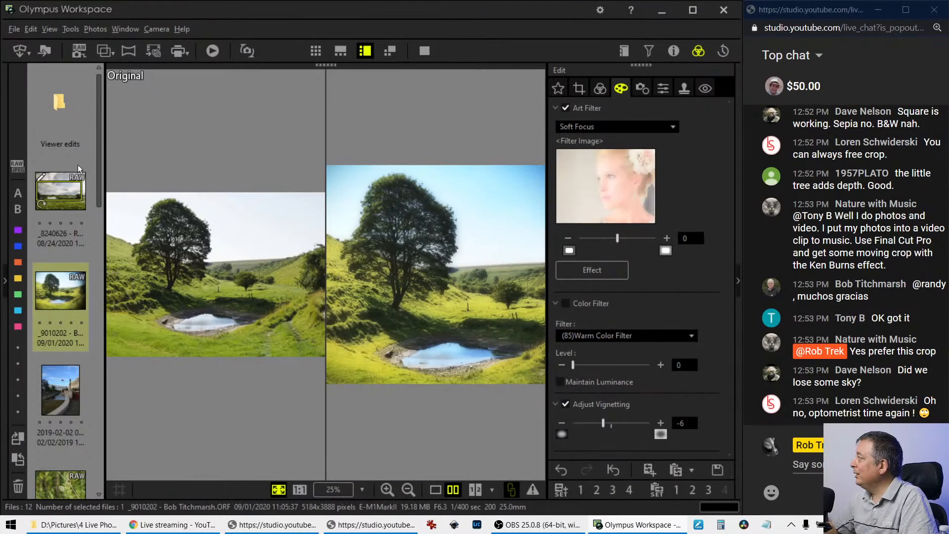
Try a full-width 3:2 crop of 5184 x 3456 pixels aligned with the photo's upper edge.
left_click(579, 89)
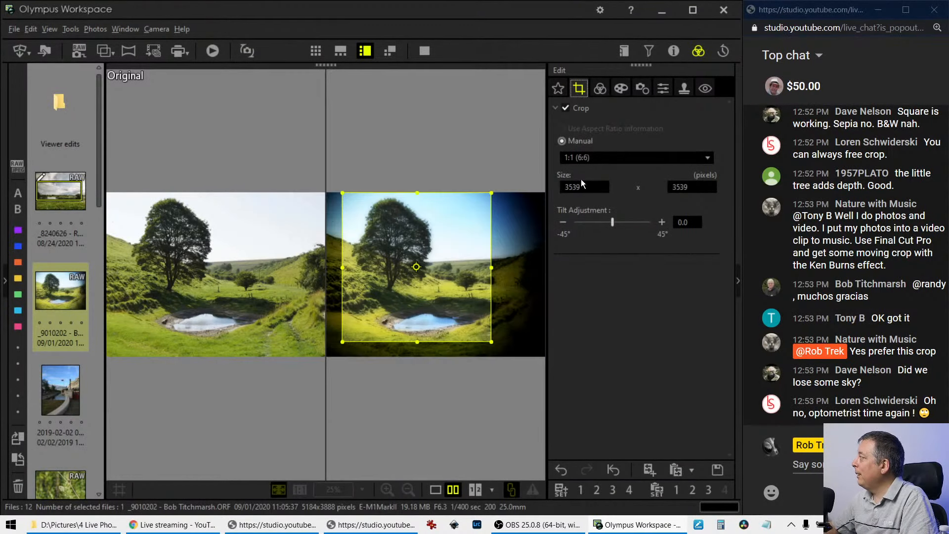
left_click(593, 162)
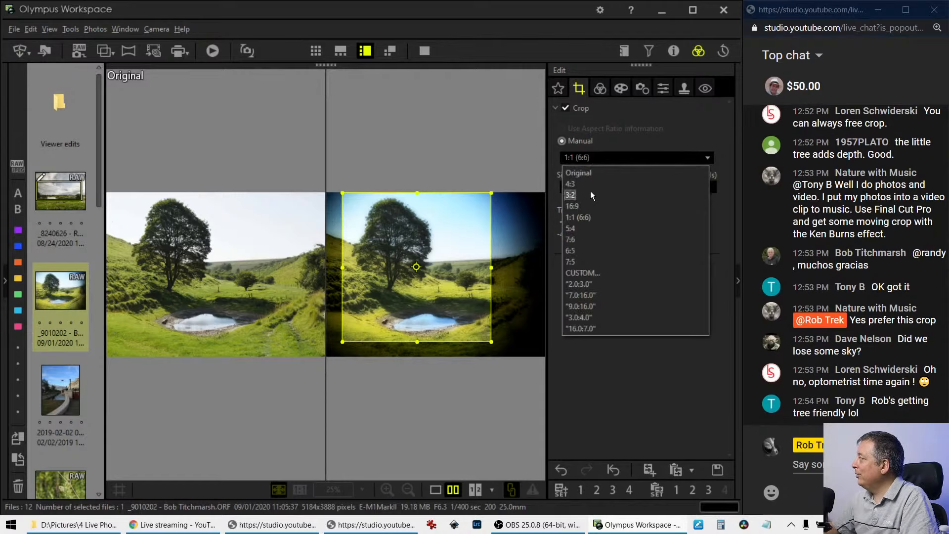
left_click(591, 191)
left_click(595, 157)
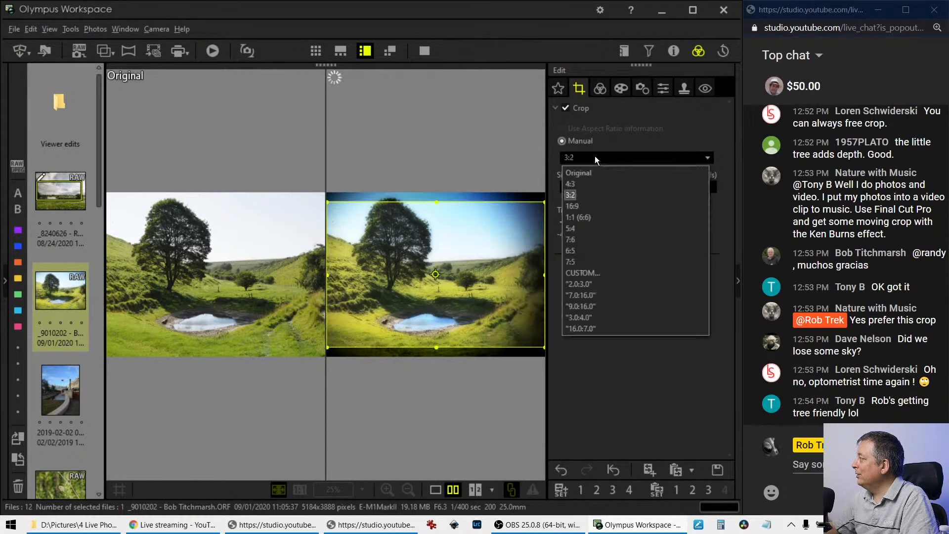
left_click(487, 243)
left_click_drag(486, 243, 486, 223)
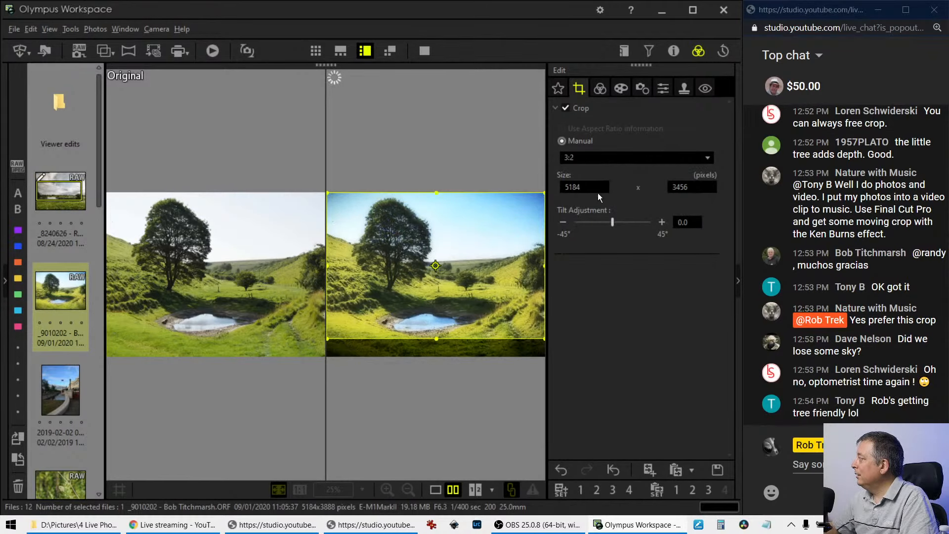
Crop the photo to 4:3 at about 4673 x 3503 pixels, trimming only its right and lower edges.
left_click(608, 161)
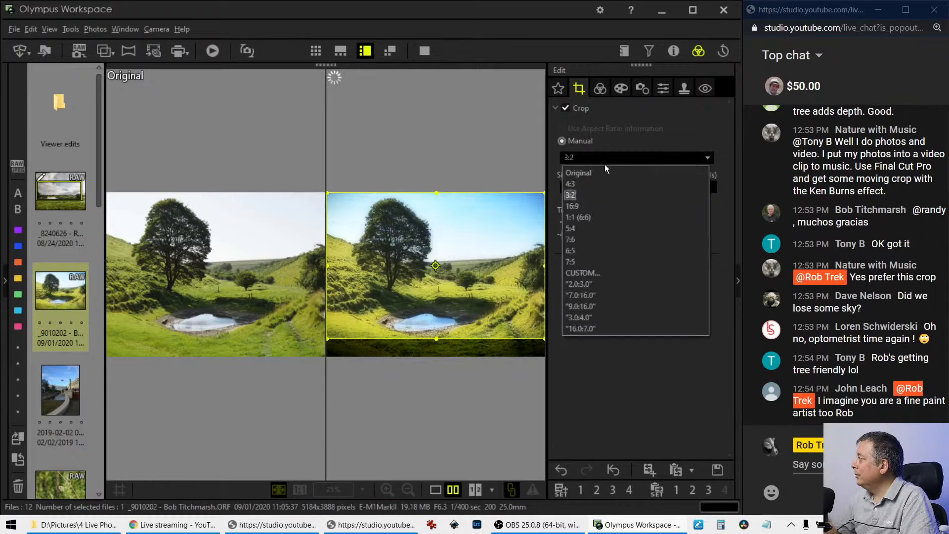
left_click(599, 191)
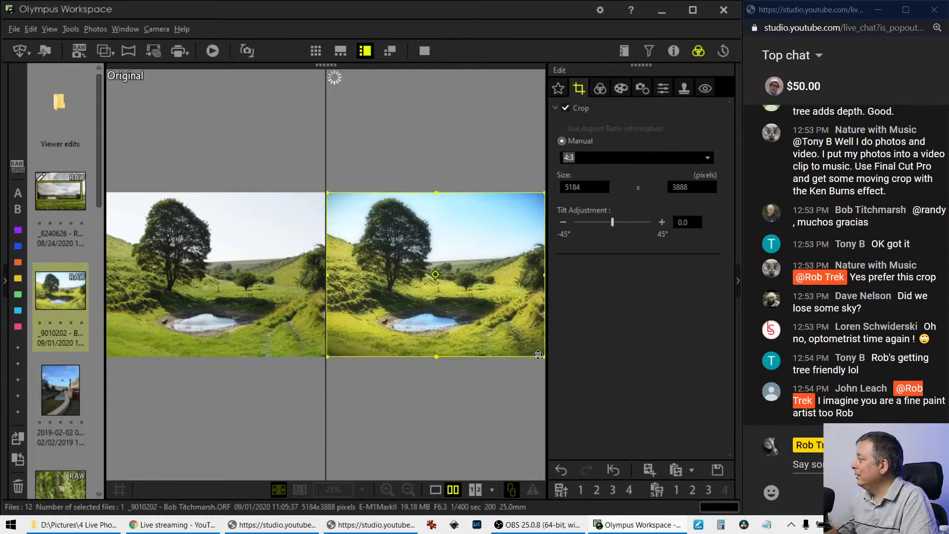
left_click_drag(543, 356, 521, 329)
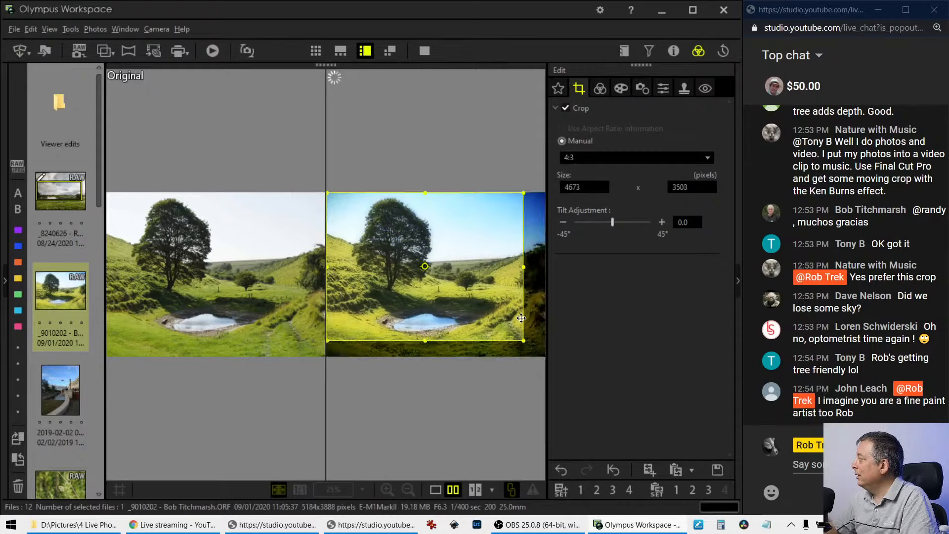
Compare the original with the 4:3 cropped edit side by side in full screen.
left_click(601, 92)
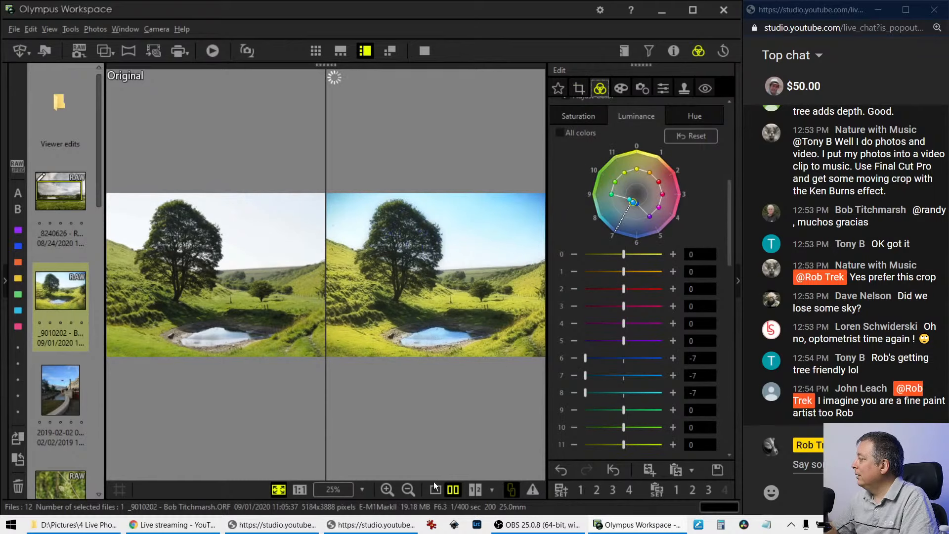
left_click(435, 487)
left_click(451, 490)
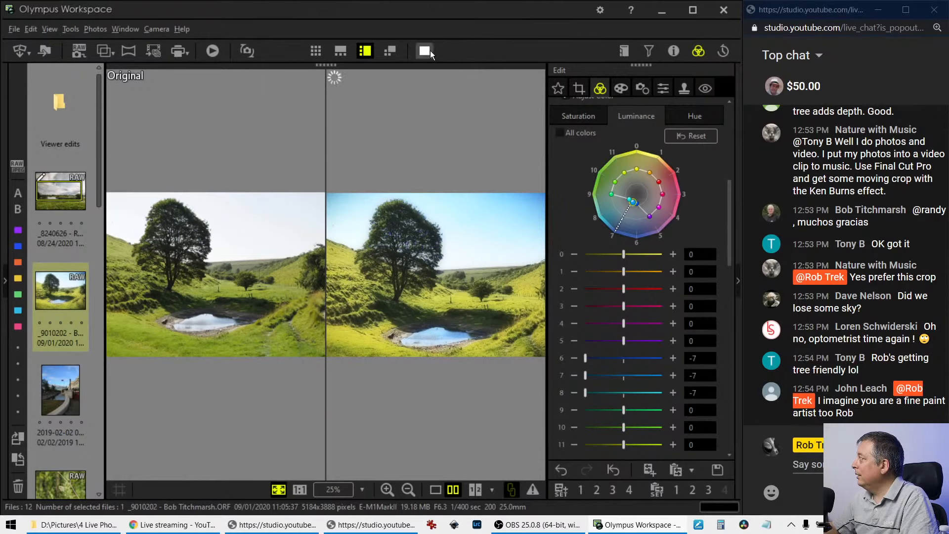
left_click(429, 51)
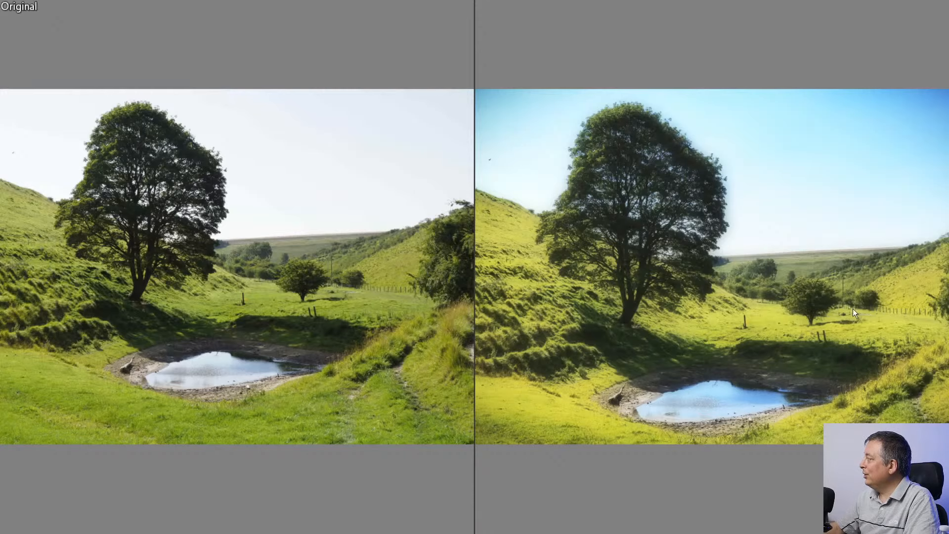
key("Escape")
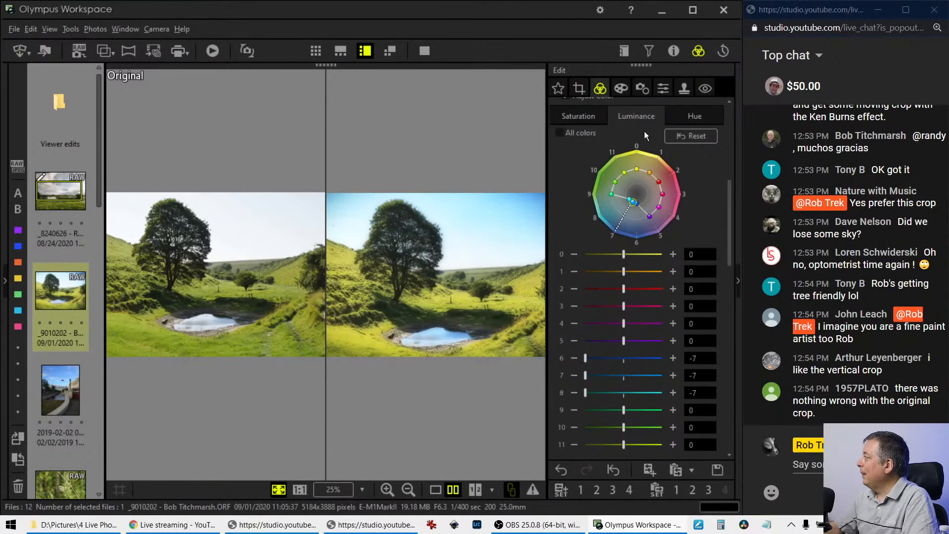
Set the hue of green color 10 to 1 to shift the grass tones.
left_click(695, 117)
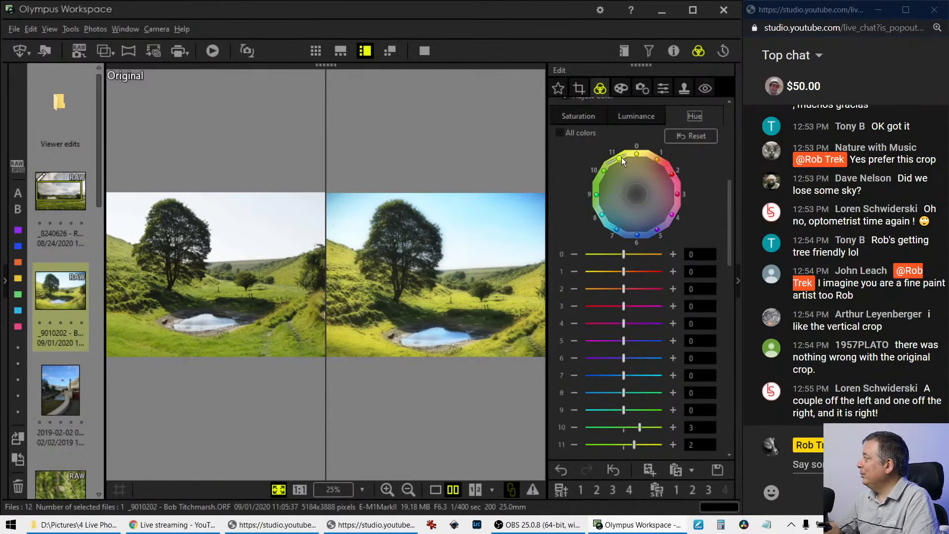
left_click(604, 170)
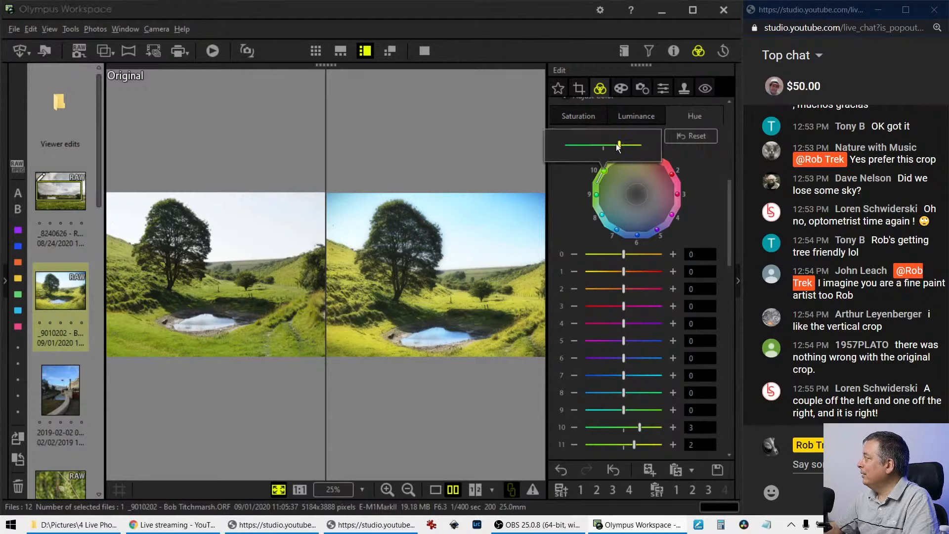
left_click_drag(617, 144, 608, 144)
left_click(666, 150)
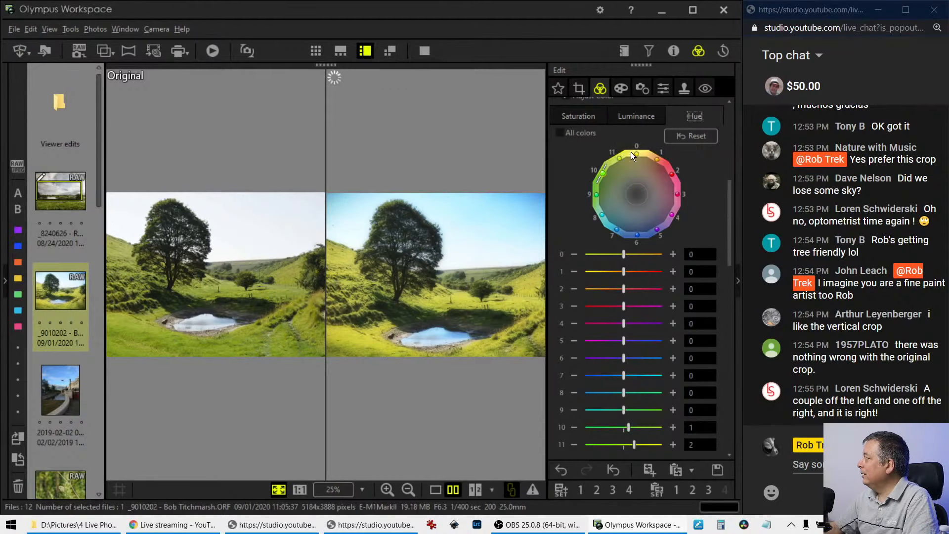
left_click(620, 156)
left_click(675, 159)
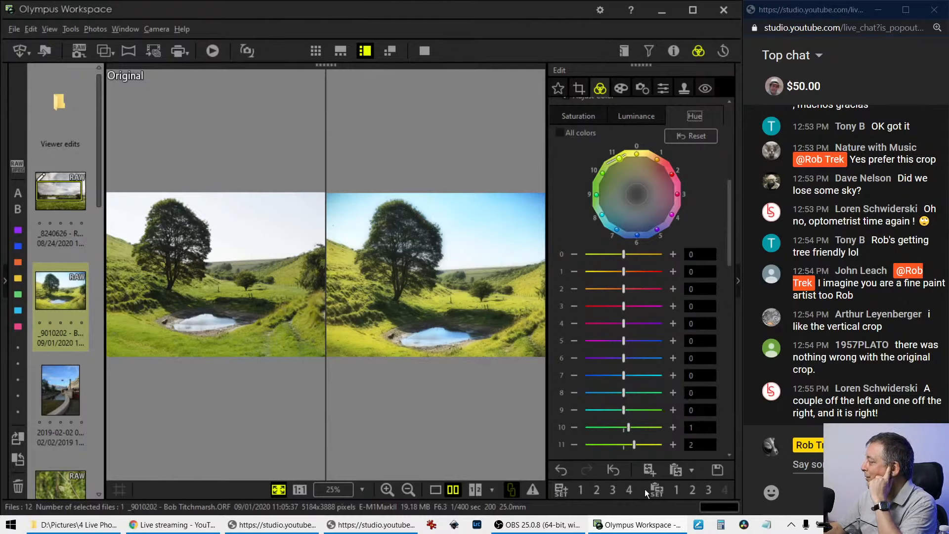
Check the crop frame and view the edited tree and pond photo alone in full screen.
left_click(579, 89)
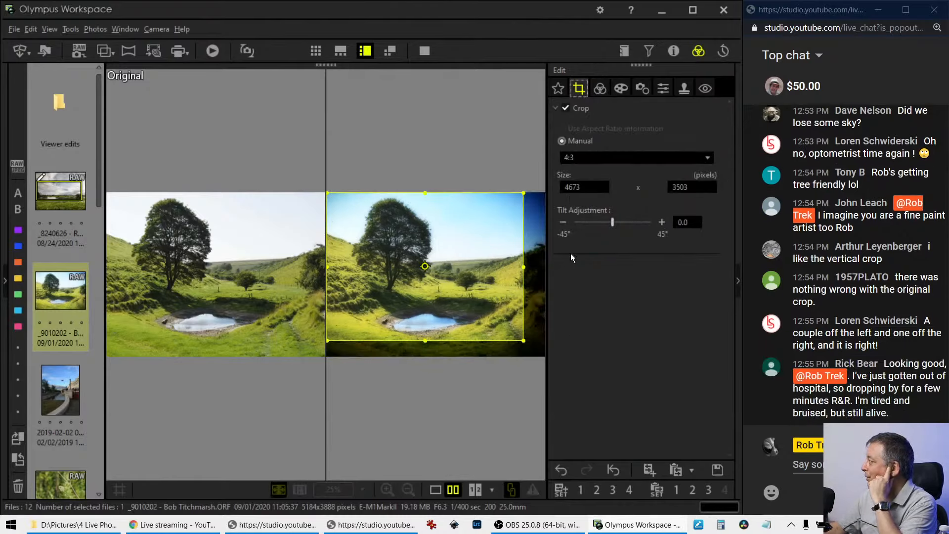
left_click(601, 89)
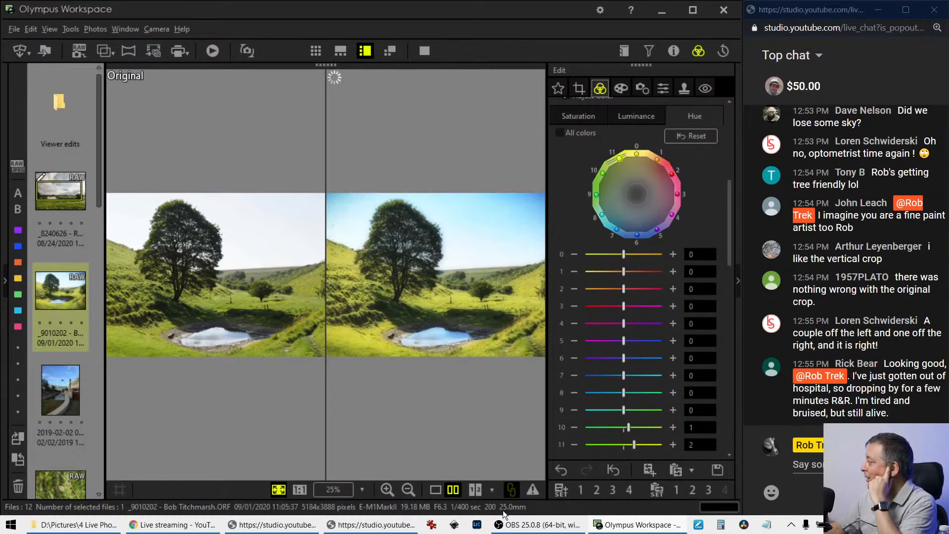
left_click(435, 490)
left_click(424, 51)
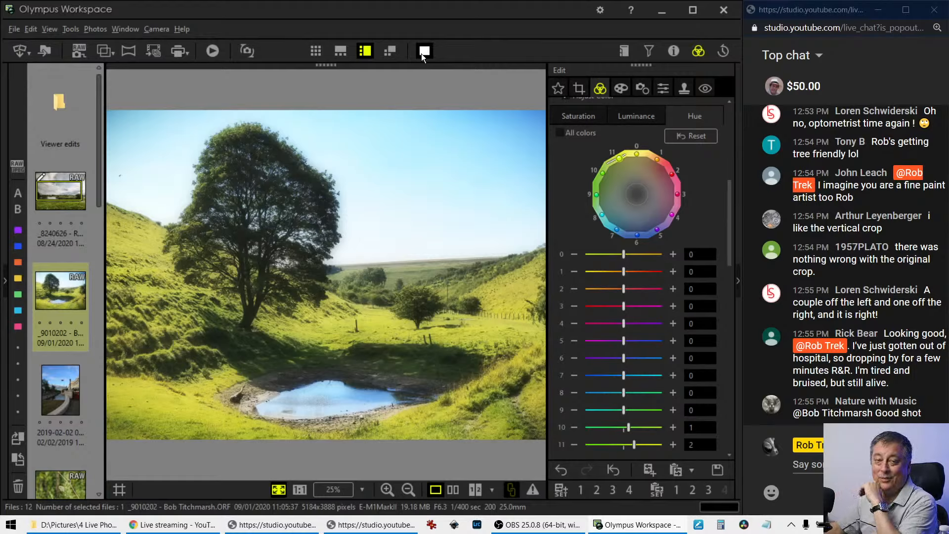
left_click(421, 53)
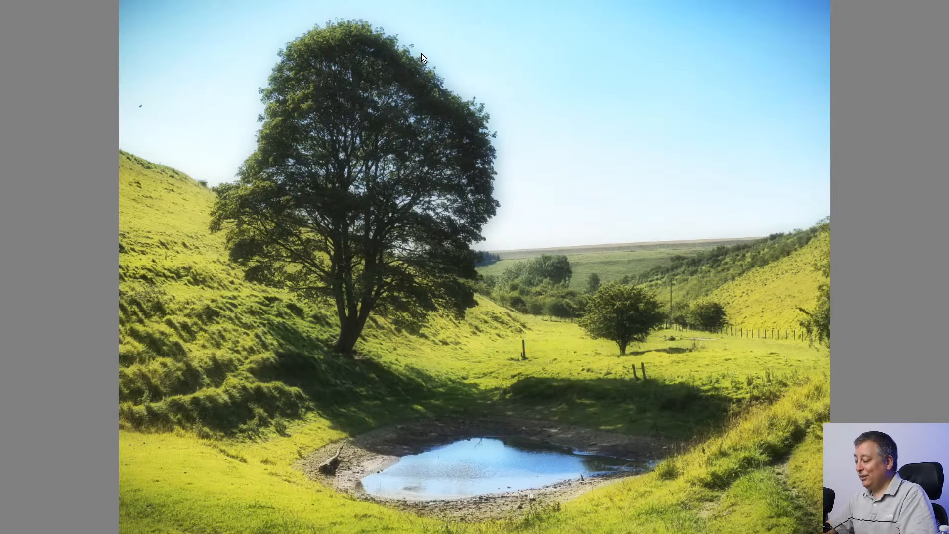
key("Escape")
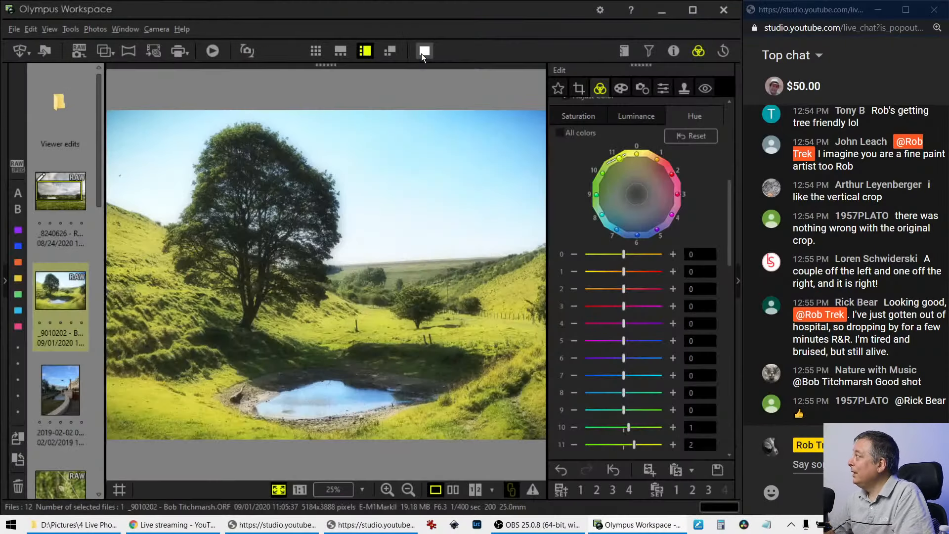
Open the canal photo for editing and set its crop to the manual 9.0:16.0 aspect ratio.
left_click(58, 378)
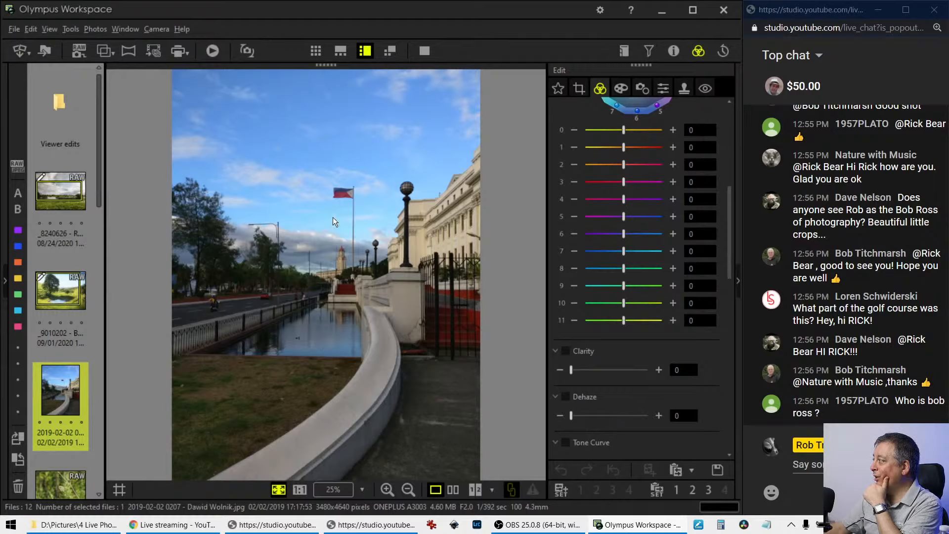
left_click(585, 90)
left_click(593, 156)
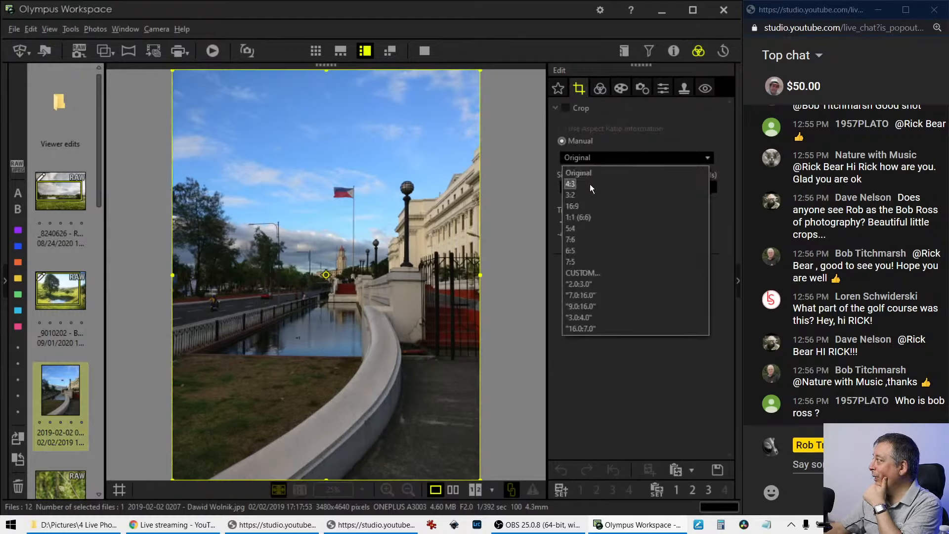
left_click(588, 201)
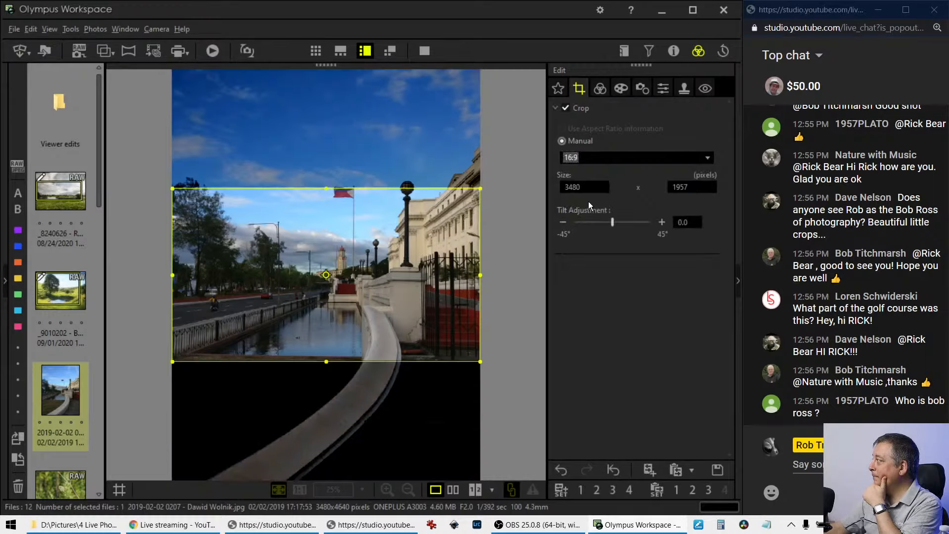
left_click(593, 159)
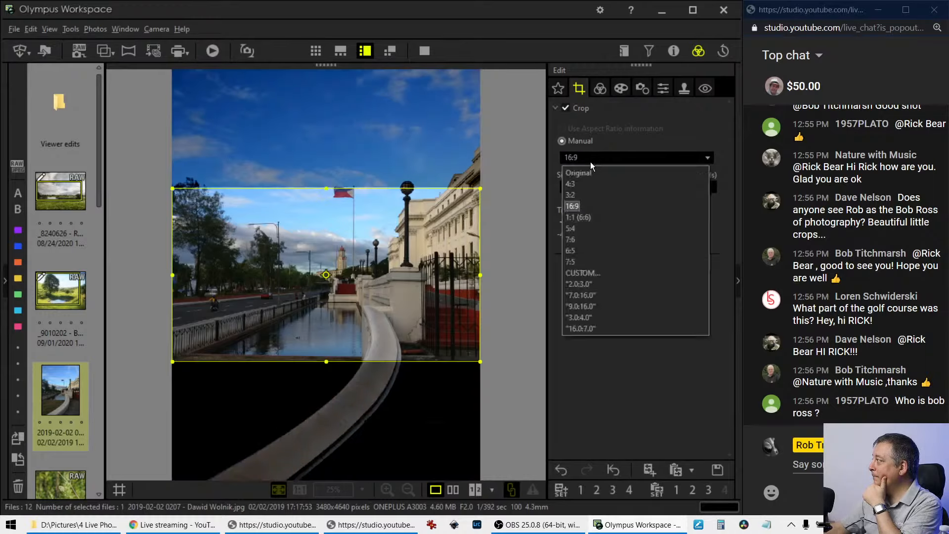
left_click(584, 307)
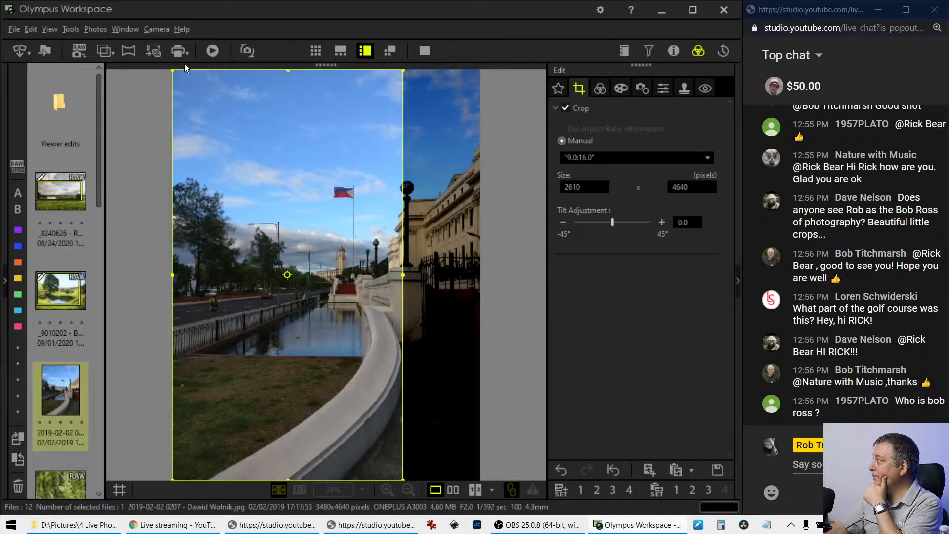
Try a 9.0:16.0 crop of about 2248 x 3997 pixels that trims the canal photo's left, right and upper edges, and preview it.
left_click_drag(174, 71, 204, 126)
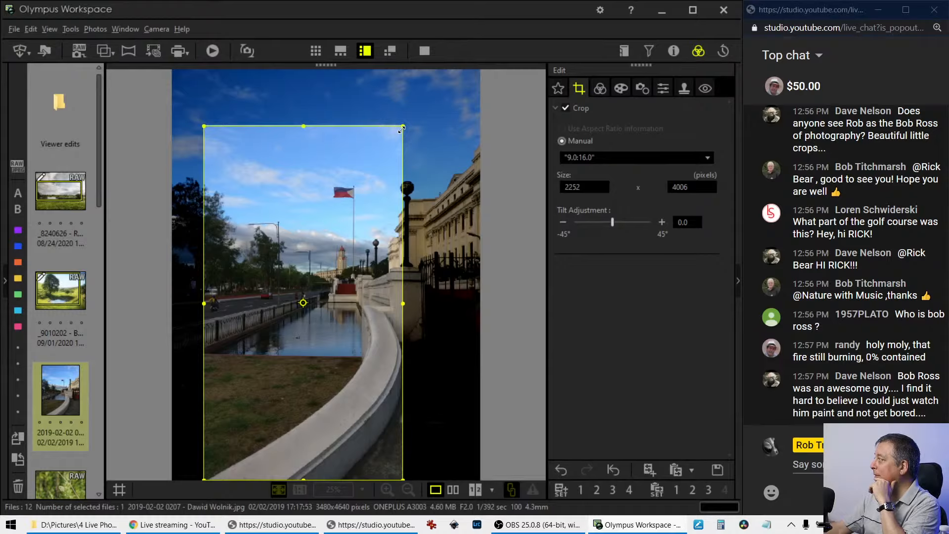
left_click_drag(402, 129, 411, 120)
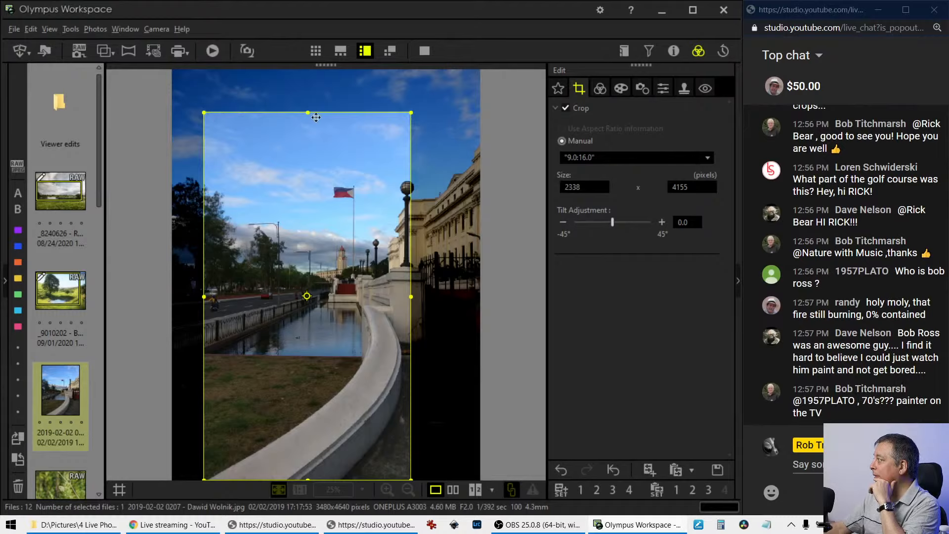
mouse_move(410, 114)
left_mouse_down()
mouse_move(397, 120)
mouse_move(403, 126)
left_mouse_up()
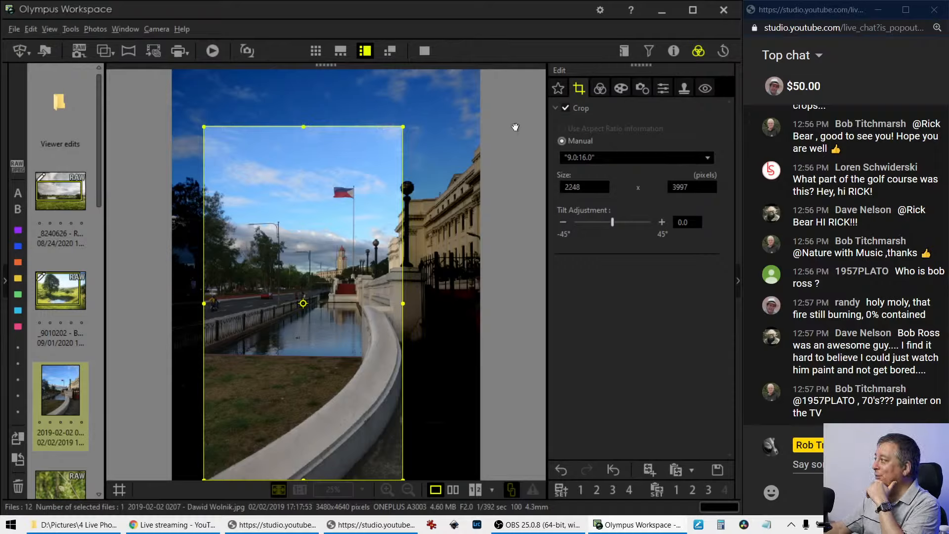
left_click(604, 90)
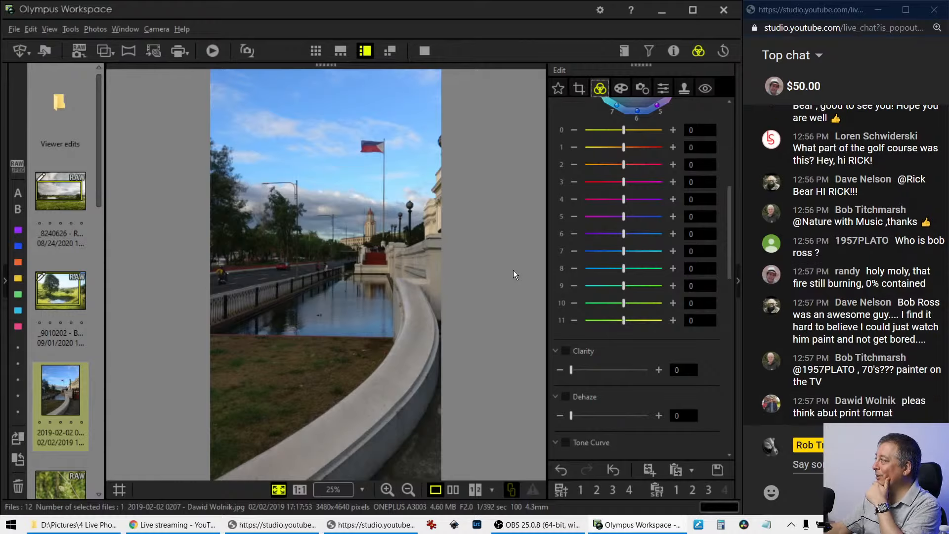
Switch the crop ratio to 3.0:4.0, shrink the frame to about 2347 x 3131 pixels around the canal and flag, and preview it.
left_click(580, 91)
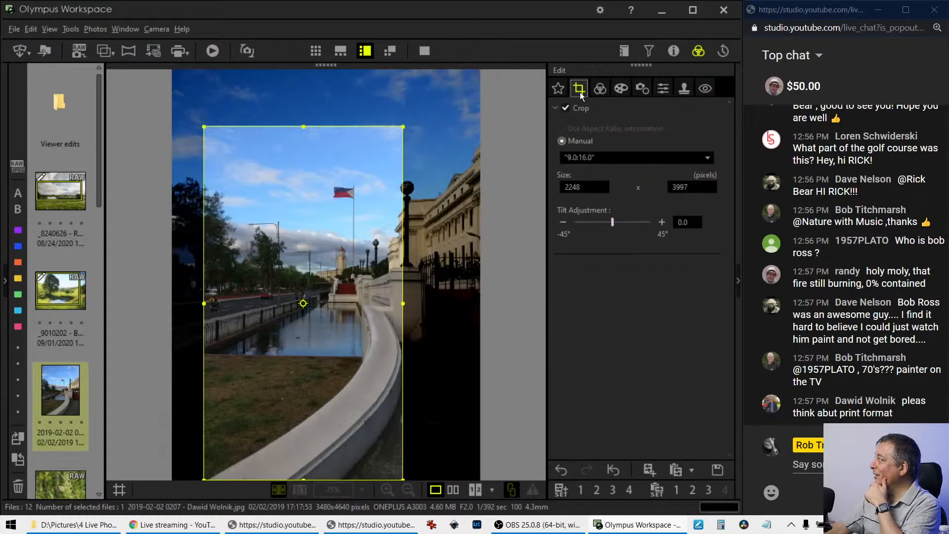
left_click(601, 163)
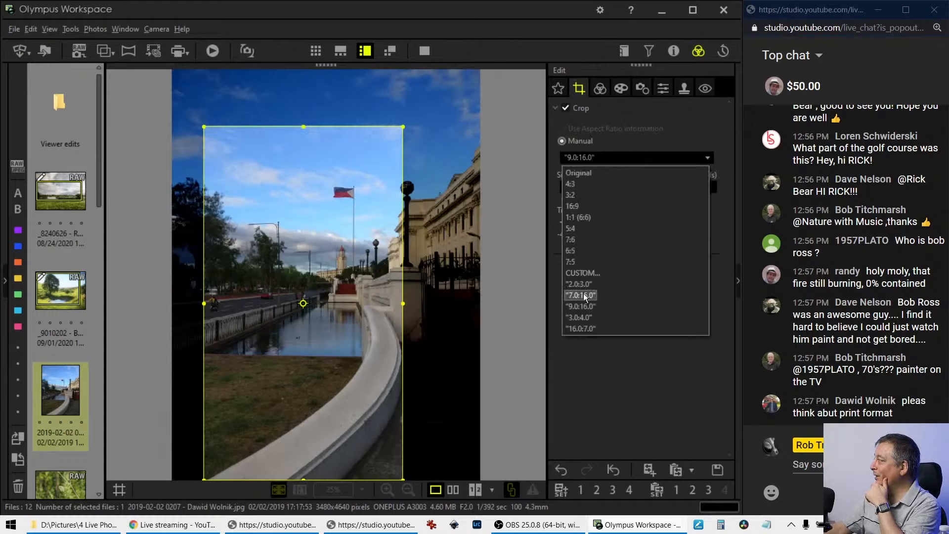
left_click(586, 316)
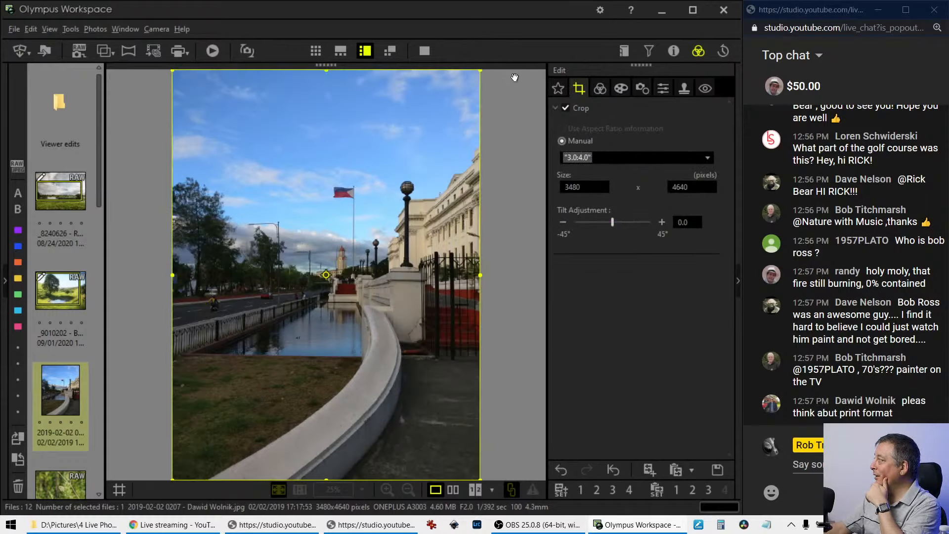
left_click_drag(479, 74, 389, 192)
left_click_drag(345, 247, 342, 186)
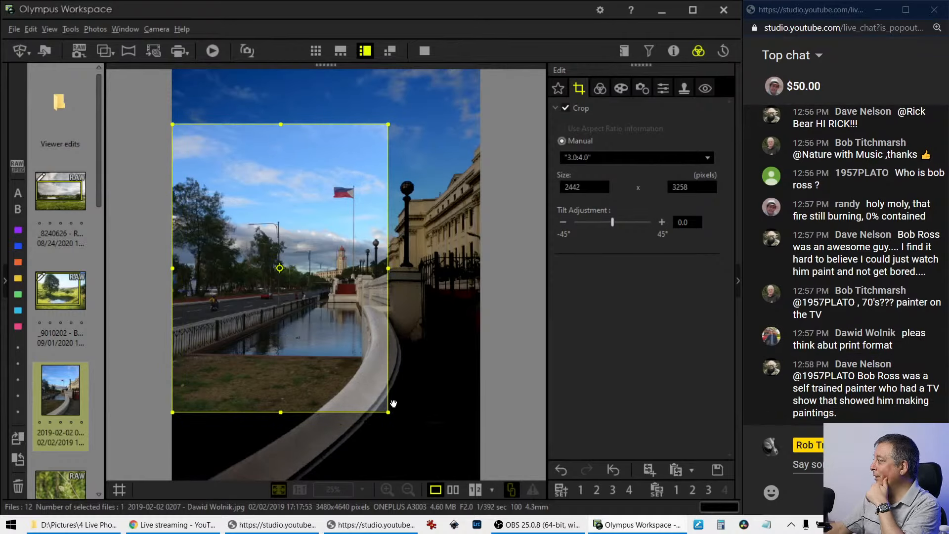
left_click_drag(387, 408, 380, 400)
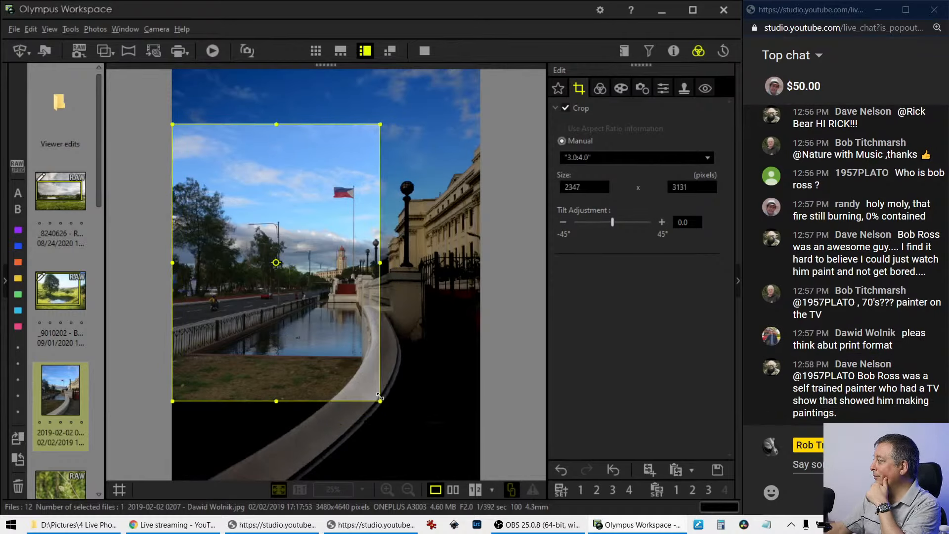
left_click(599, 89)
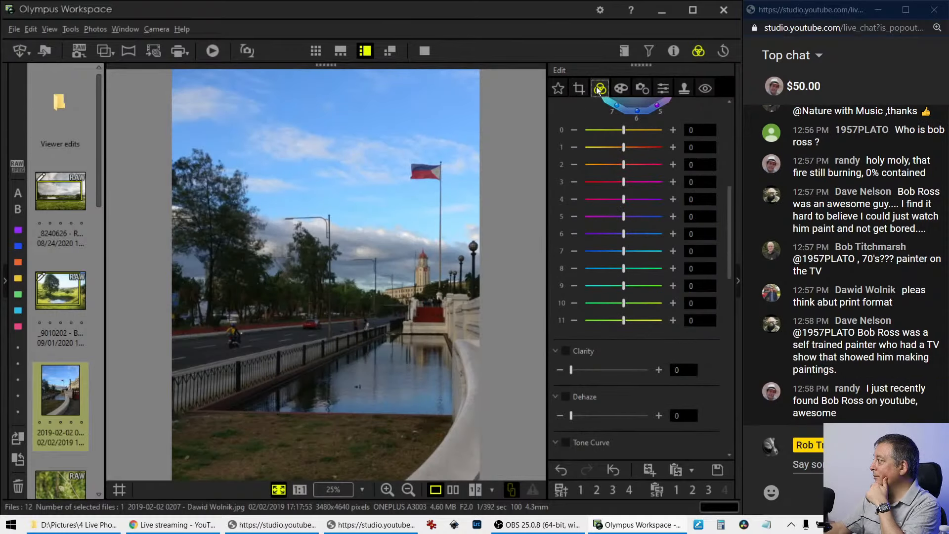
Shift the 3:4 crop frame toward the curved wall and reduce it to about 2193 x 2923 pixels, previewing the result.
left_click(579, 88)
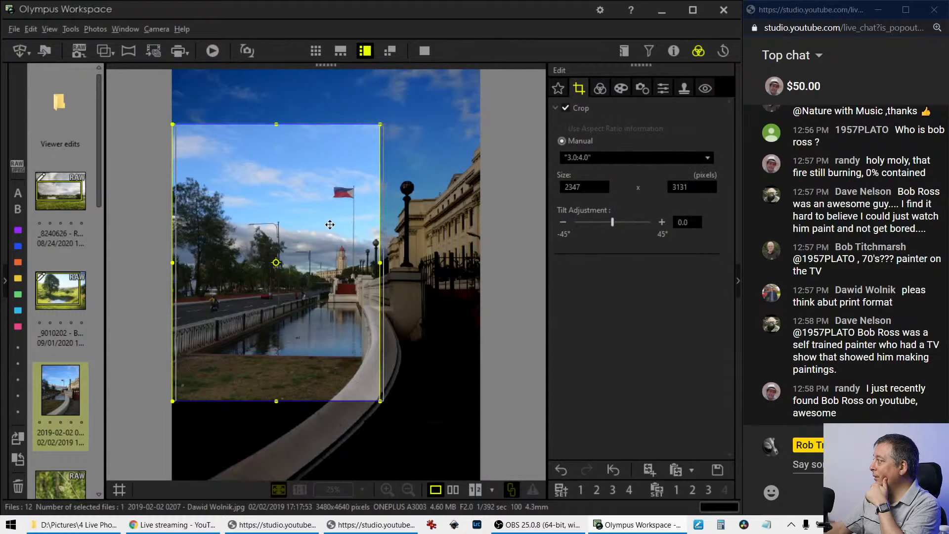
left_click_drag(325, 225, 340, 220)
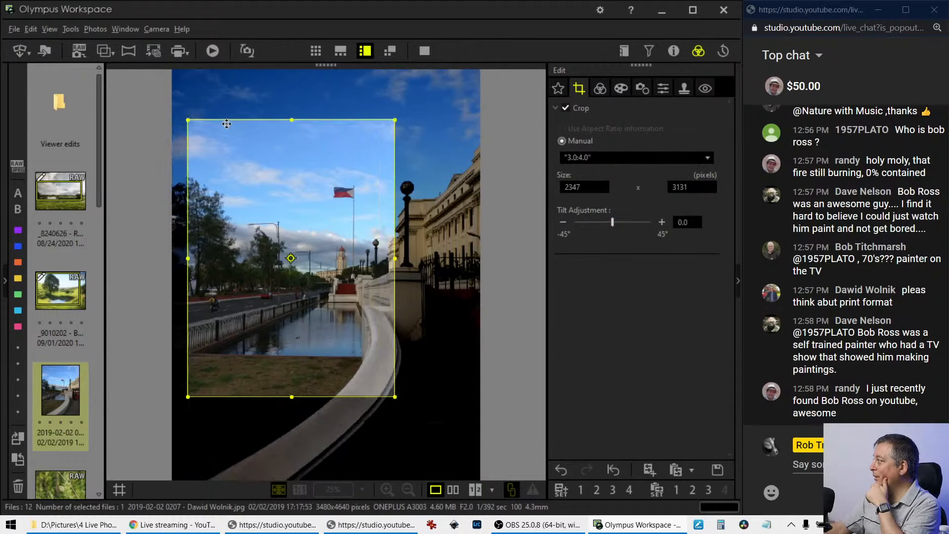
left_click_drag(188, 119, 203, 136)
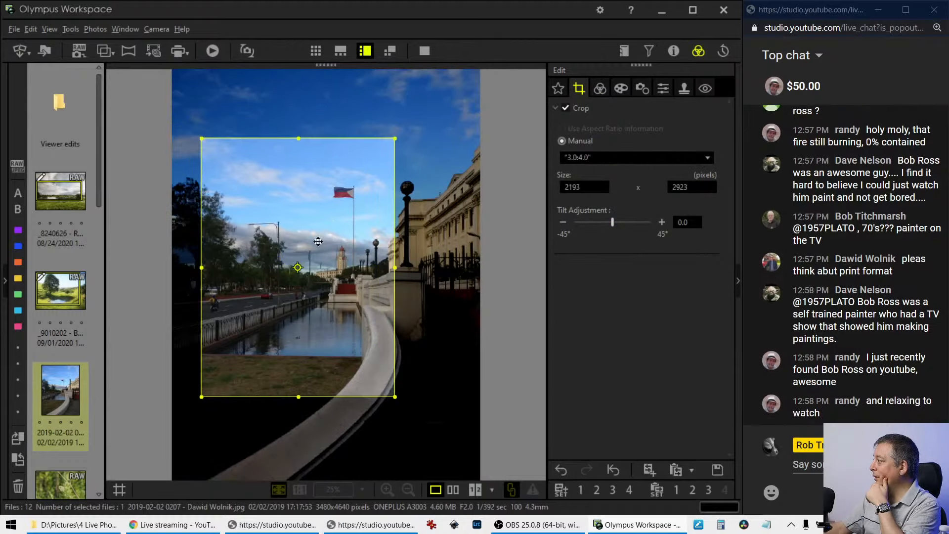
left_click_drag(318, 241, 321, 232)
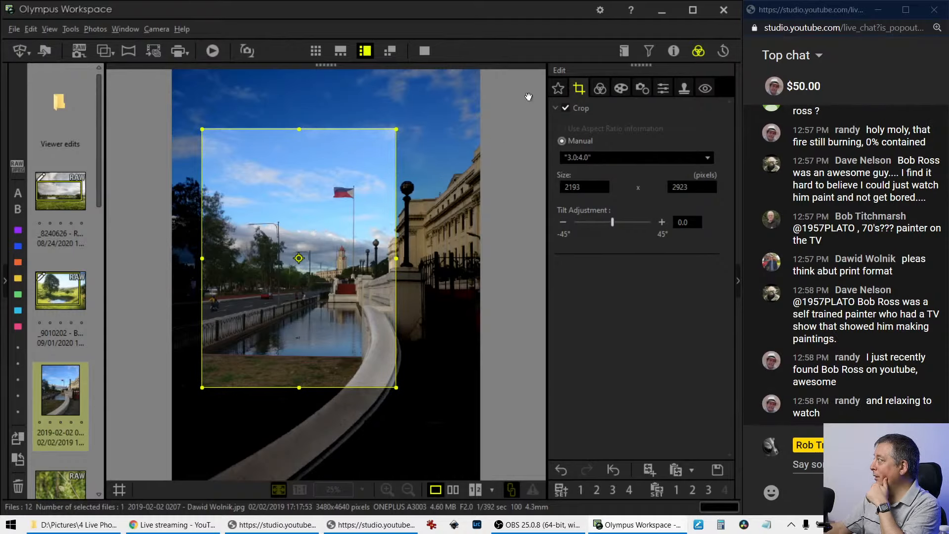
left_click(599, 91)
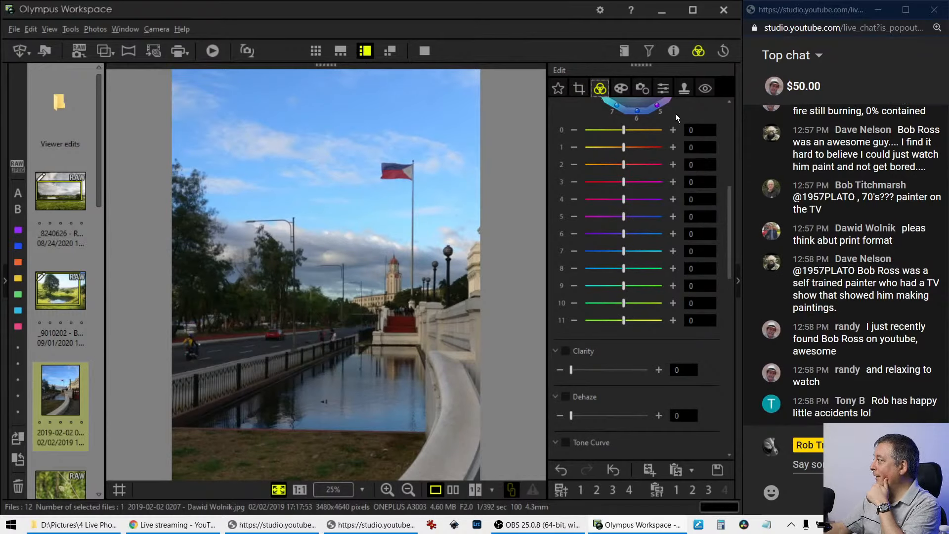
Try a manual trapezoidal distortion correction of 16 on the canal photo and return it to 0.
left_click(642, 92)
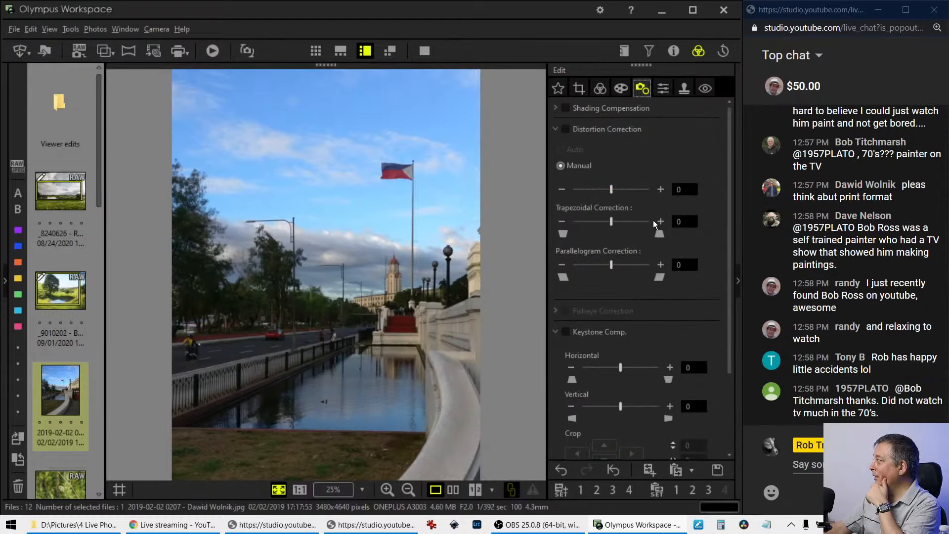
left_click(661, 222)
left_click(660, 221)
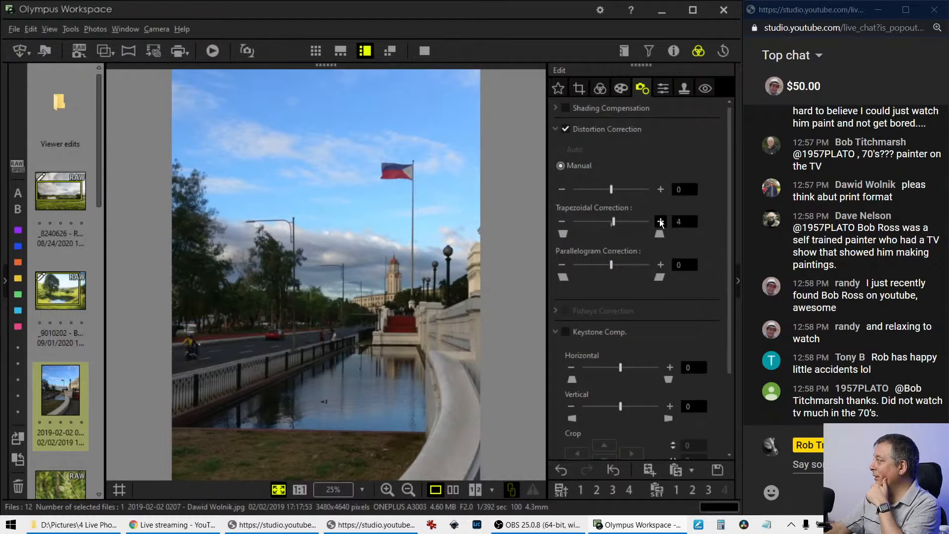
left_click(660, 221)
left_click(661, 221)
left_click(660, 221)
left_click(661, 222)
left_click(661, 221)
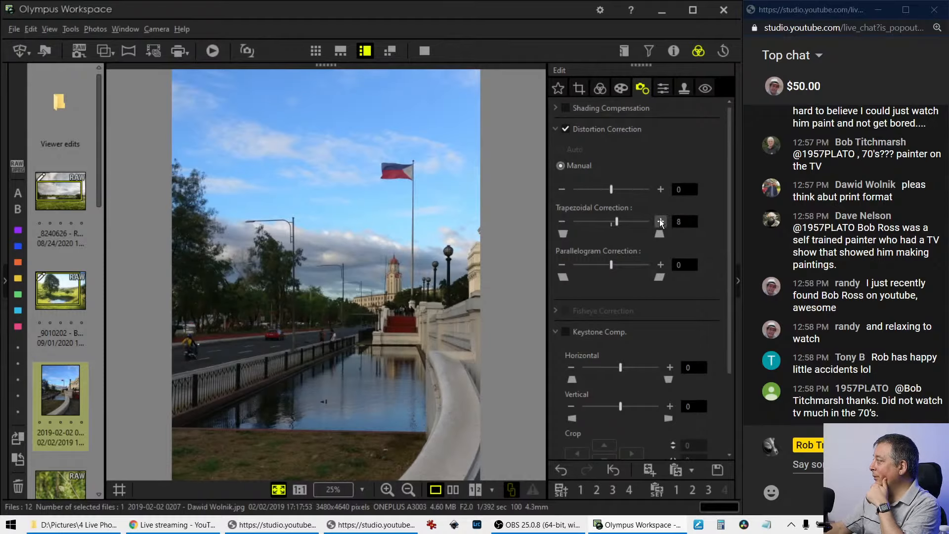
left_click(661, 221)
left_click(661, 221)
left_click(660, 221)
left_click(661, 221)
left_click(661, 221)
left_click(661, 221)
left_click(661, 221)
left_click(661, 221)
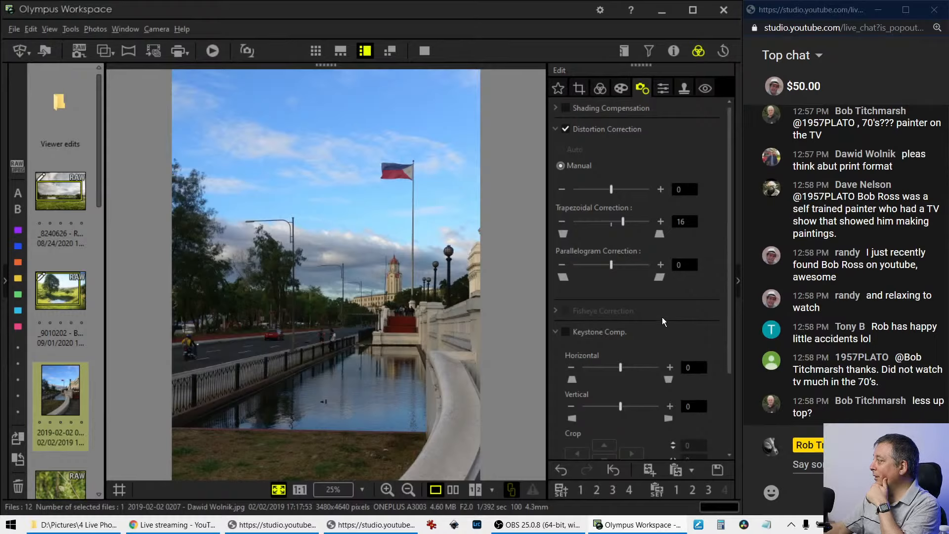
left_click(682, 222)
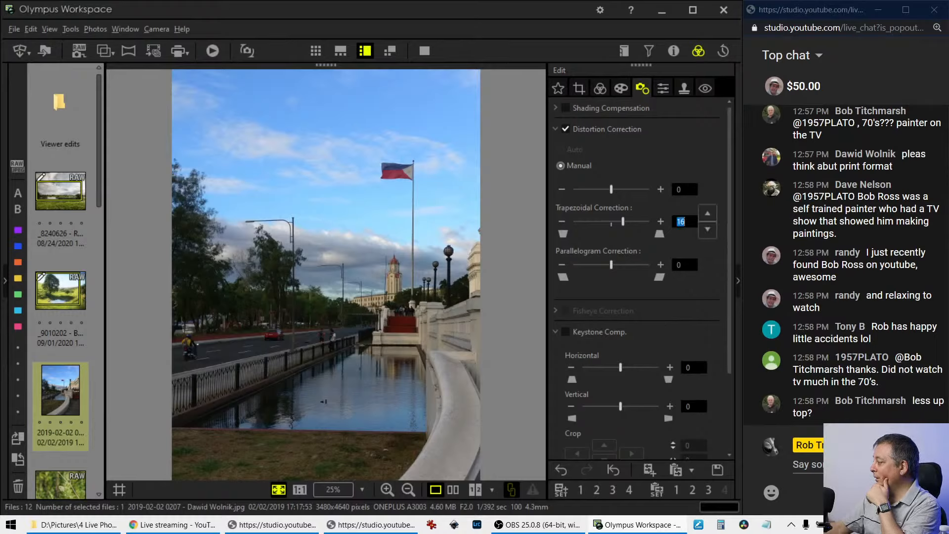
type("0")
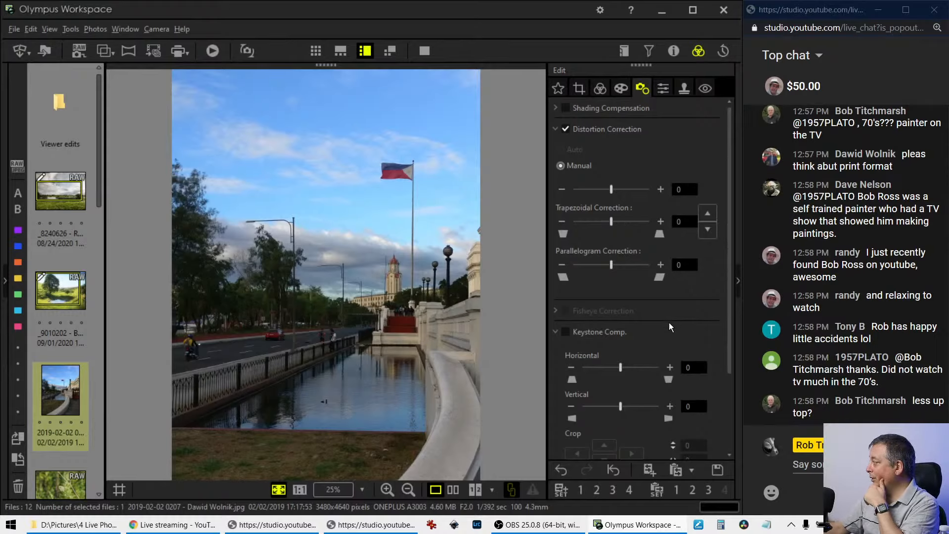
Set the horizontal keystone compensation to -11 to straighten the canal photo's verticals.
left_click(572, 368)
left_click(508, 300)
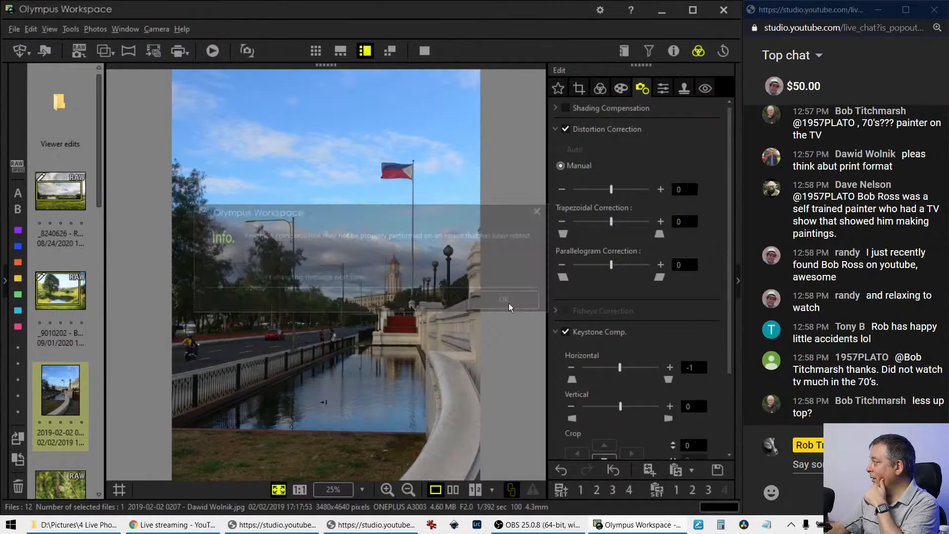
left_click(571, 368)
left_click(571, 368)
left_click(570, 368)
left_click(570, 368)
left_click(570, 368)
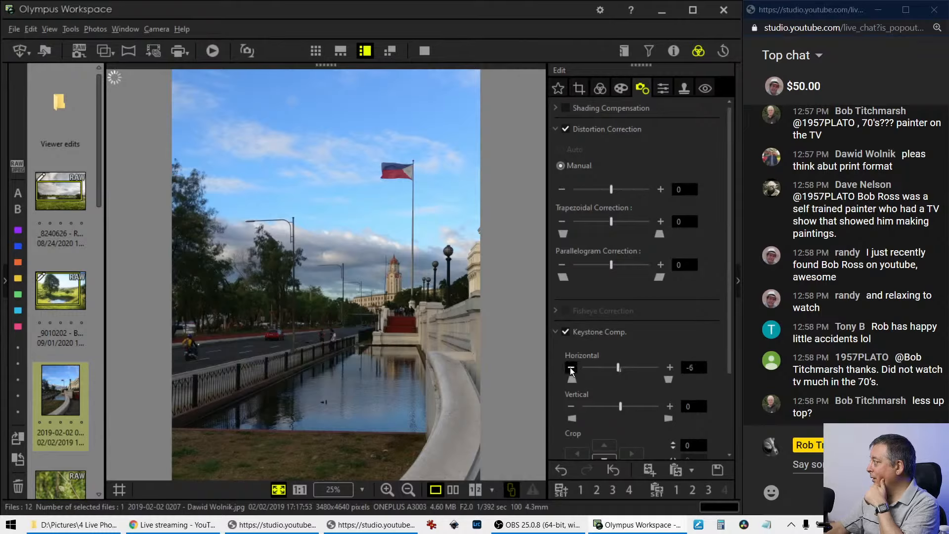
left_click(571, 367)
left_click(571, 367)
left_click(570, 367)
left_click(571, 367)
left_click(570, 367)
left_click(570, 367)
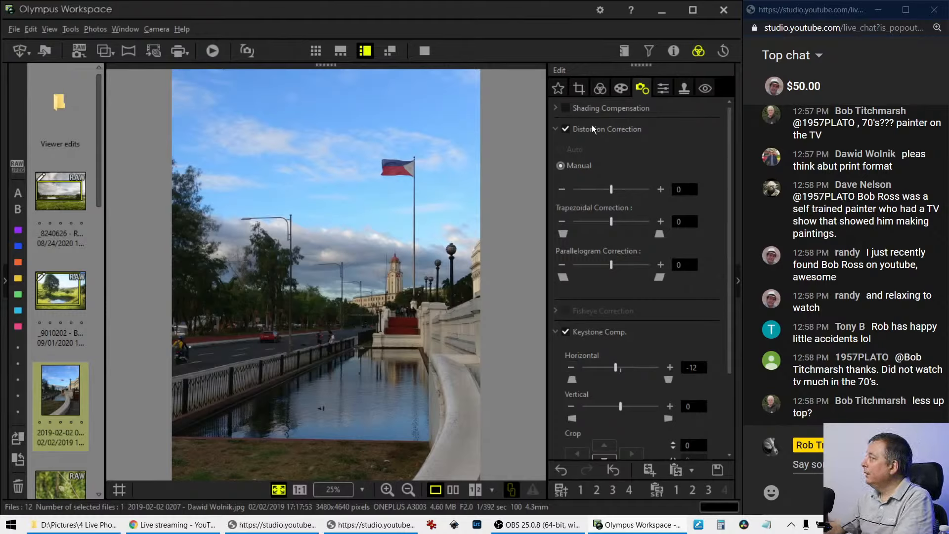
left_click(669, 369)
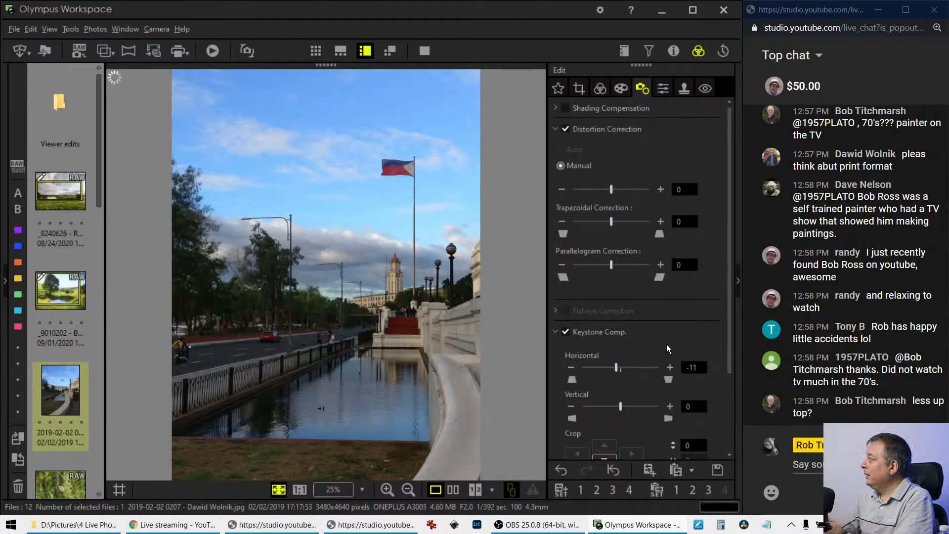
Enable manual gradation for the canal photo and raise it to 46 to brighten the dark areas.
left_click(601, 91)
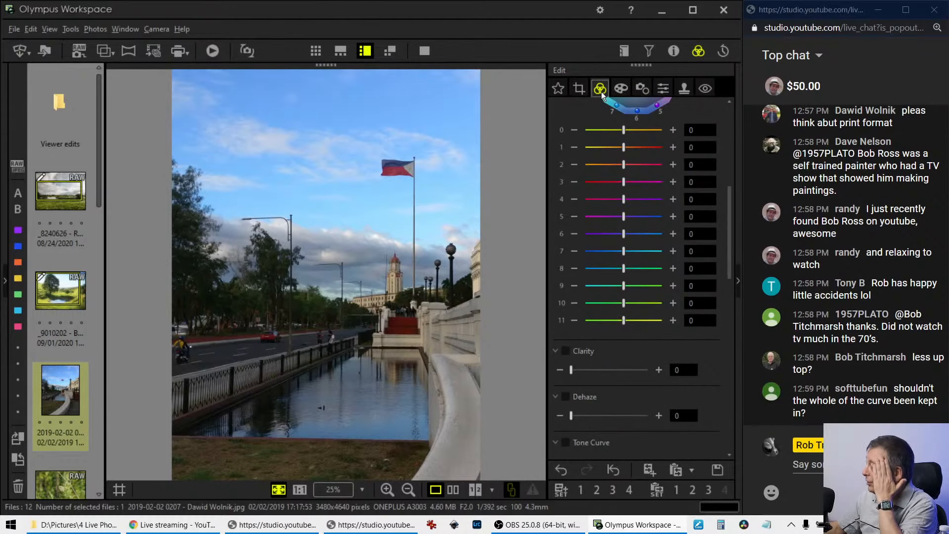
scroll(589, 236, "up", 5)
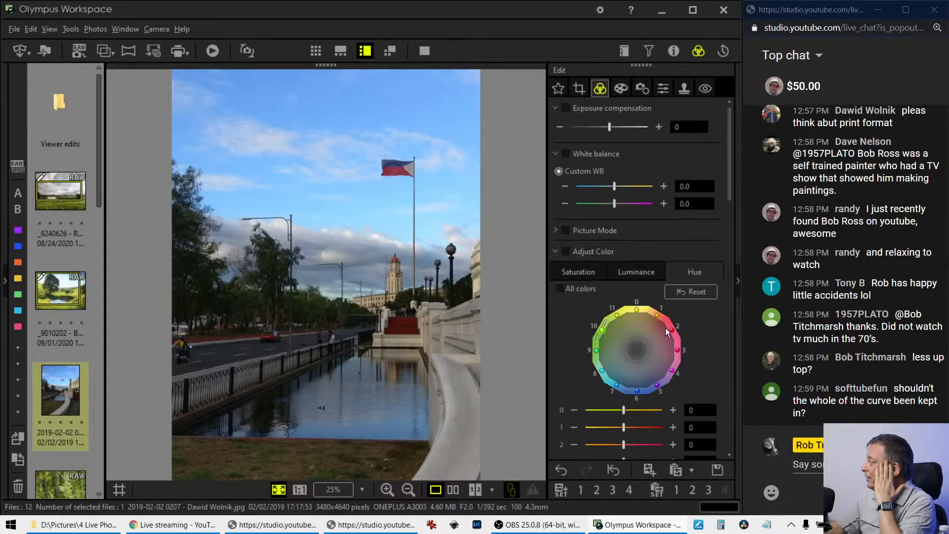
left_click_drag(727, 179, 730, 435)
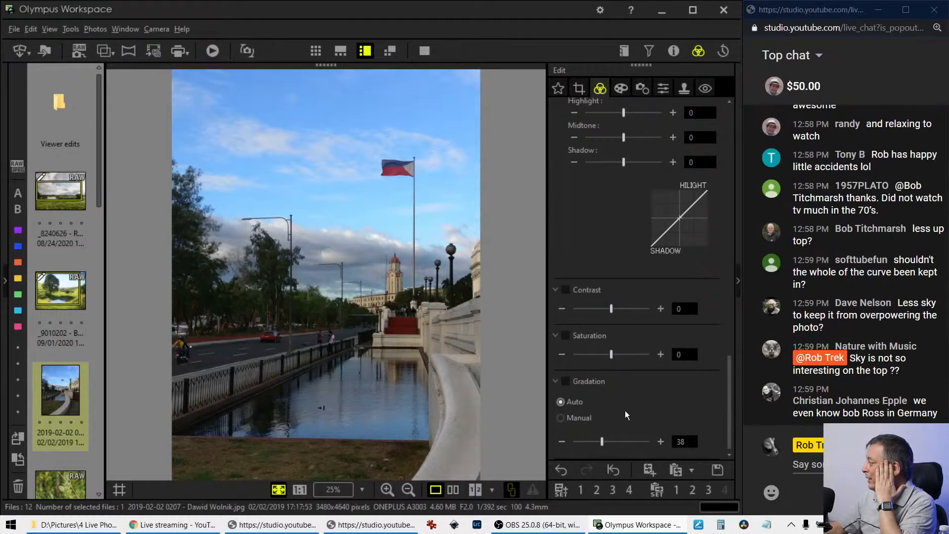
left_click(566, 381)
left_click(573, 416)
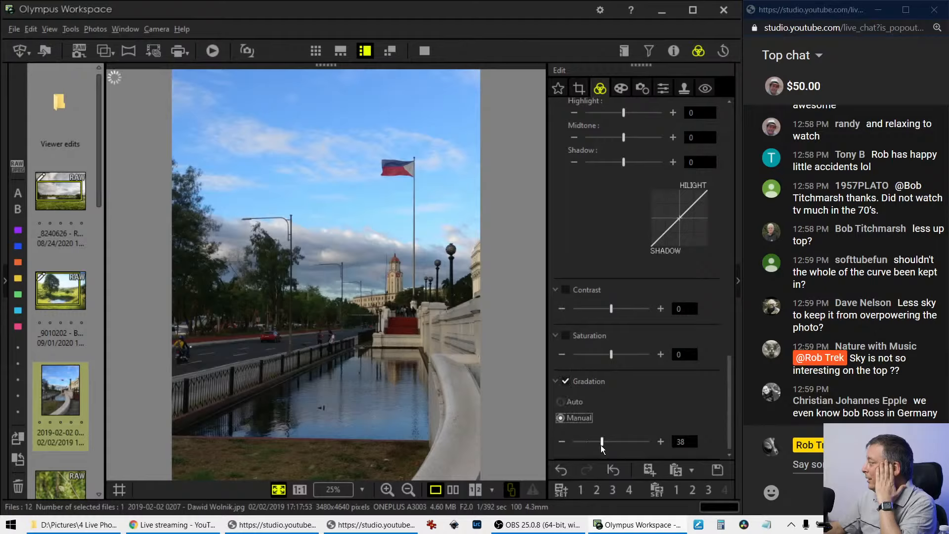
left_click_drag(603, 444, 608, 444)
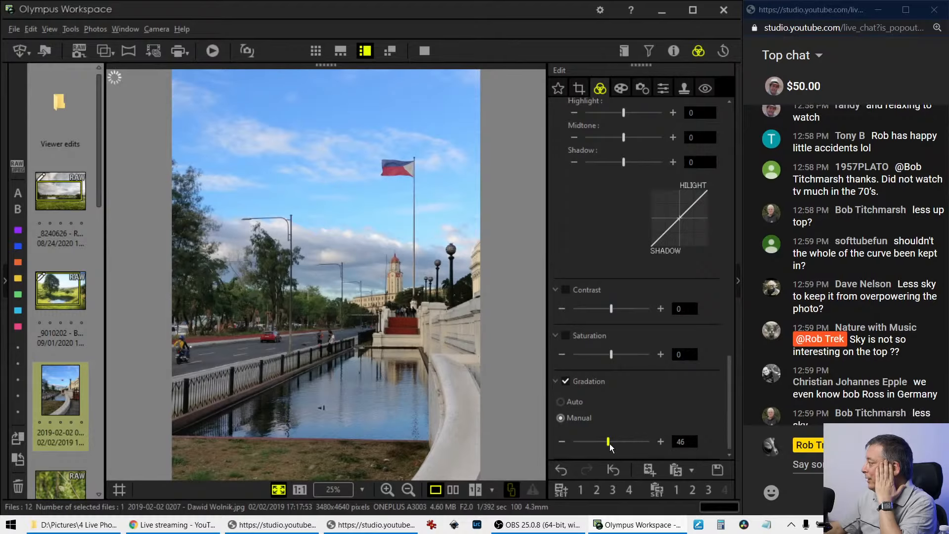
Raise the canal photo's manual gradation to 49 and tighten the 3:4 crop to about 1803 x 2406 pixels, previewing the result.
left_click_drag(609, 444, 612, 443)
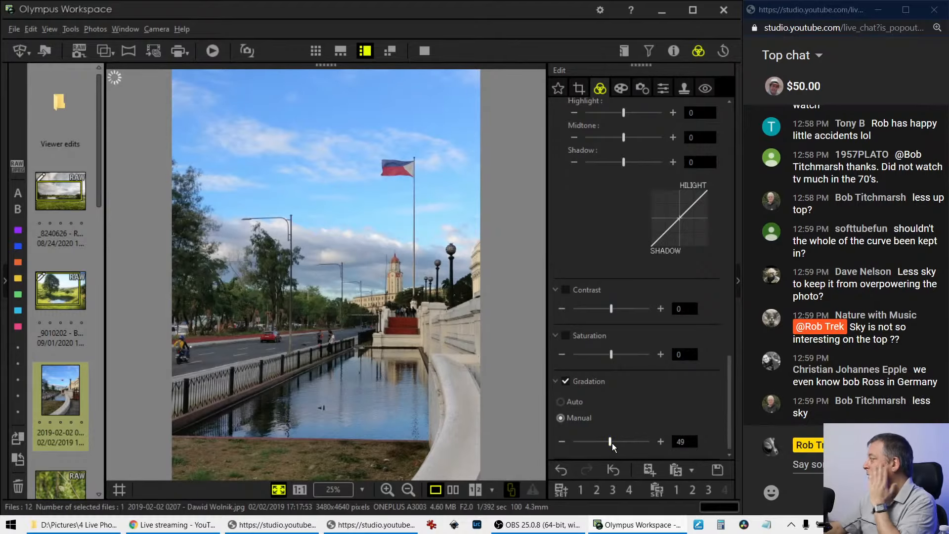
left_click(578, 86)
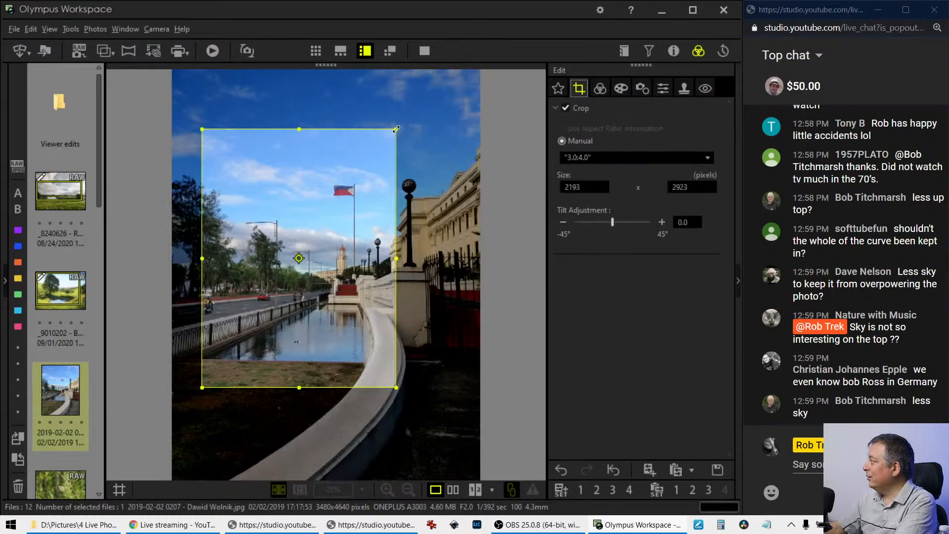
left_click_drag(396, 130, 385, 144)
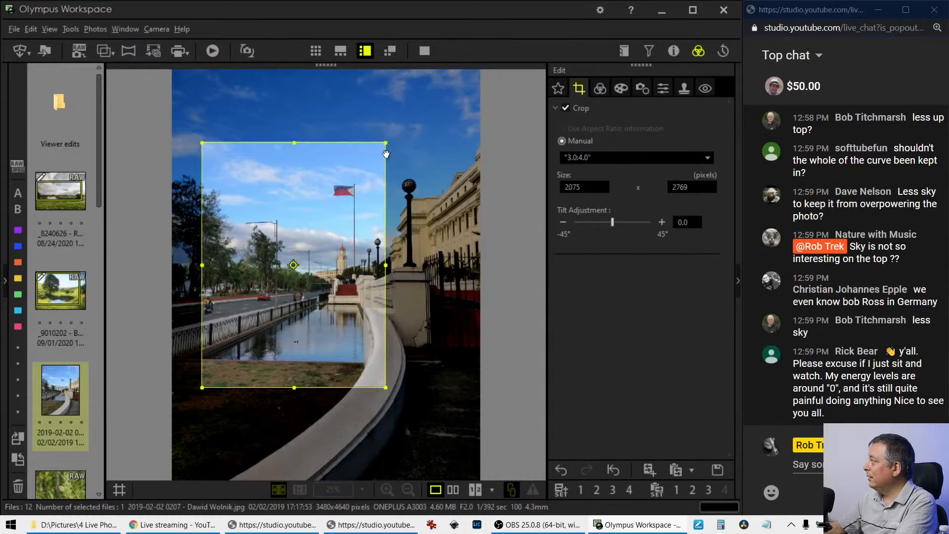
left_click_drag(371, 186, 375, 191)
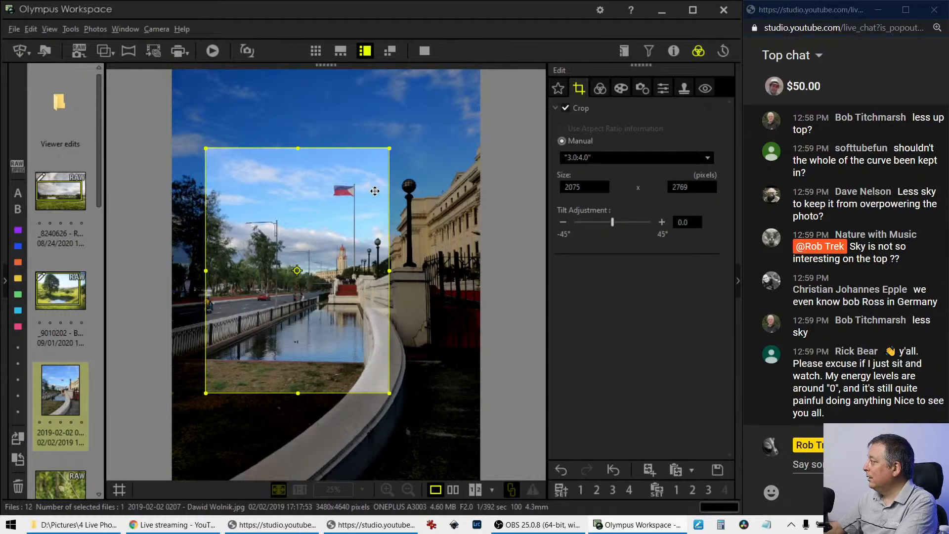
left_click_drag(298, 393, 341, 339)
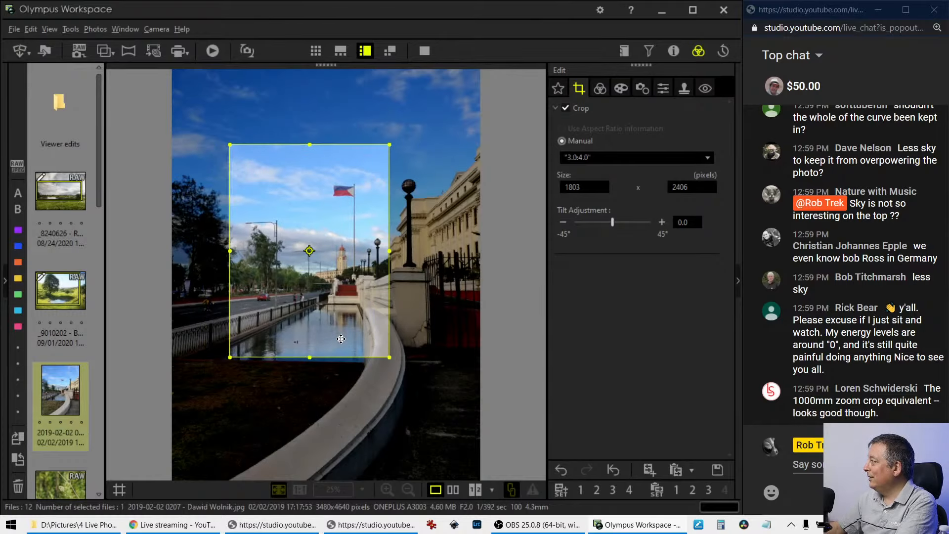
left_click(600, 89)
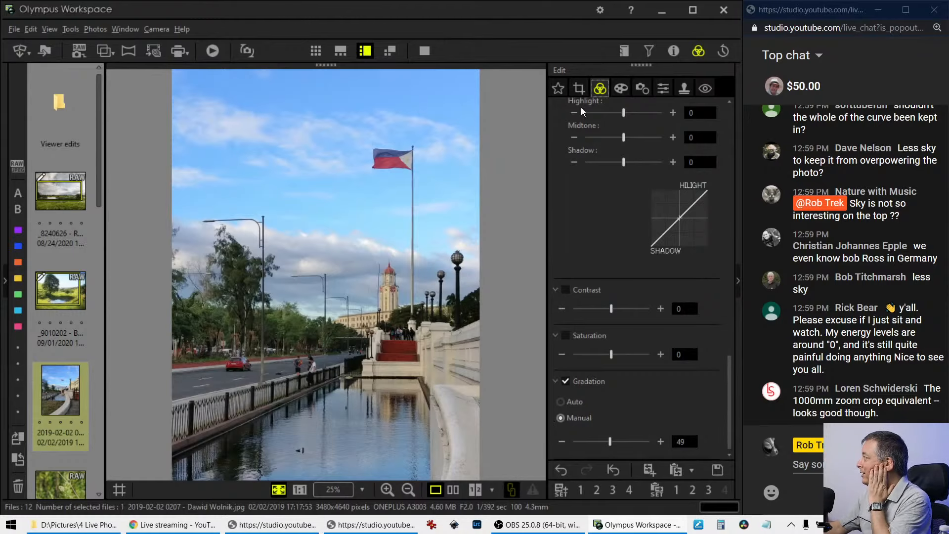
Set the crop's tilt adjustment to -0.7 to level the canal photo.
left_click(580, 89)
left_click(563, 222)
left_click(563, 222)
left_click(563, 222)
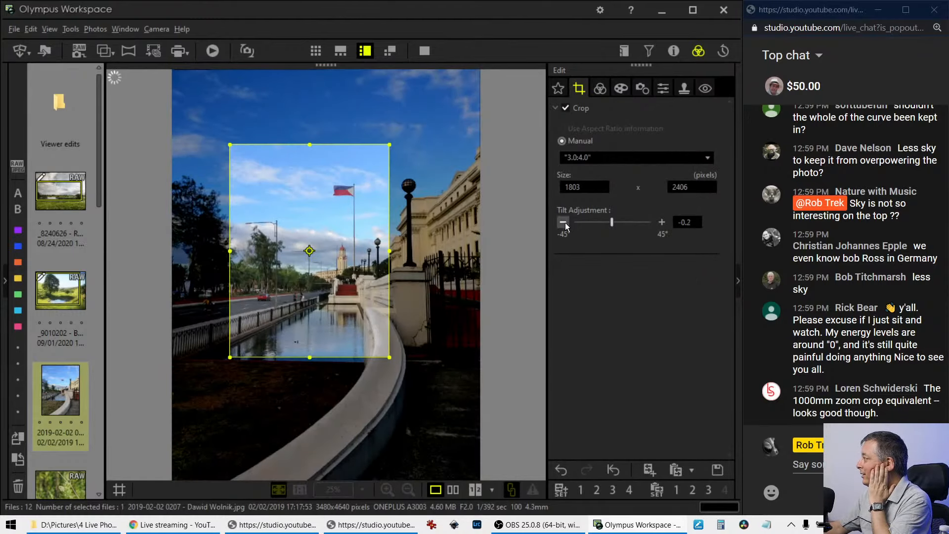
left_click(563, 222)
left_click(564, 223)
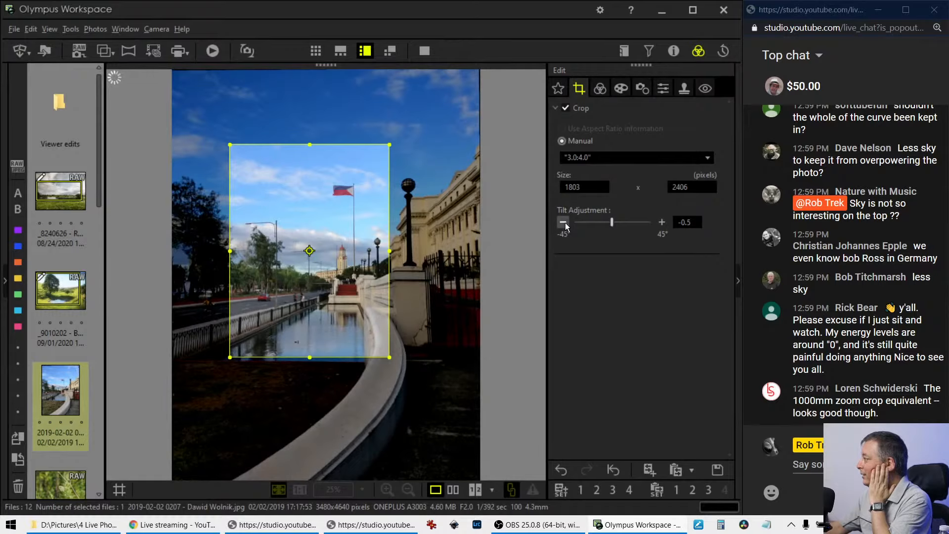
left_click(564, 223)
left_click(564, 223)
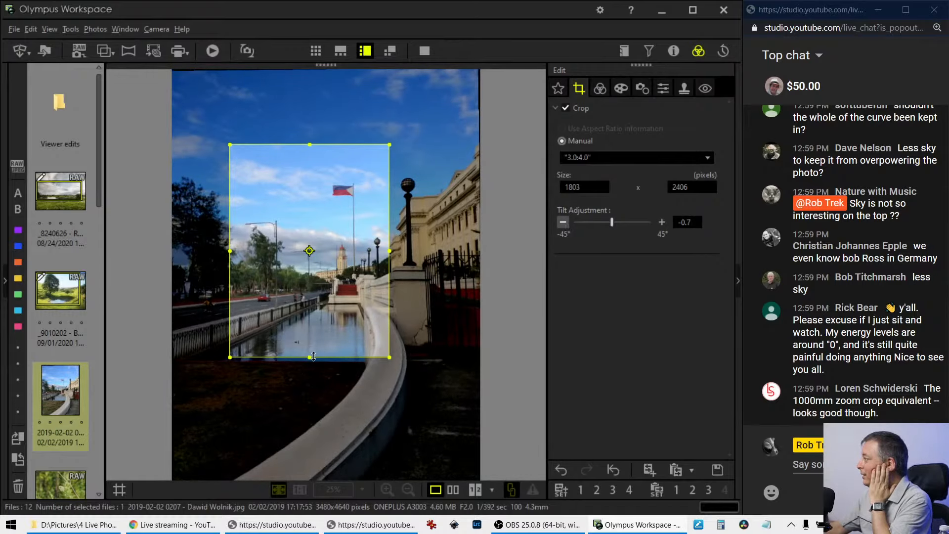
Try a tighter crop of about 1699 x 2266 pixels, and extend it back down over more of the canal water.
left_click_drag(314, 353, 317, 342)
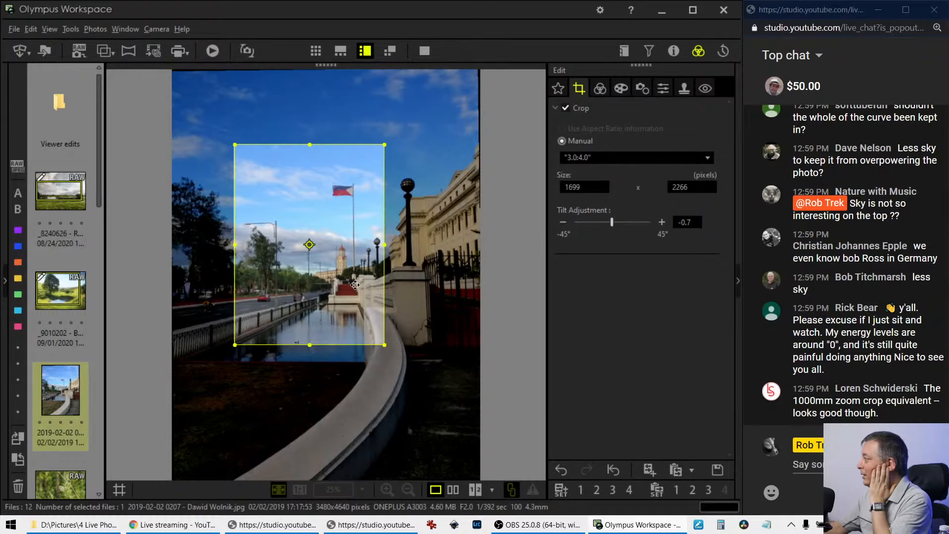
left_click(600, 88)
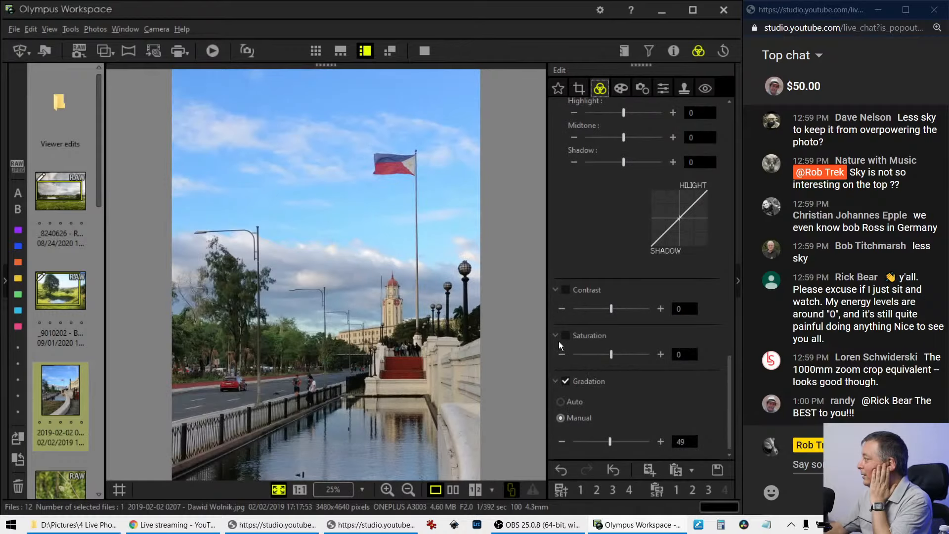
left_click(580, 88)
left_click_drag(312, 346, 311, 358)
left_click(600, 88)
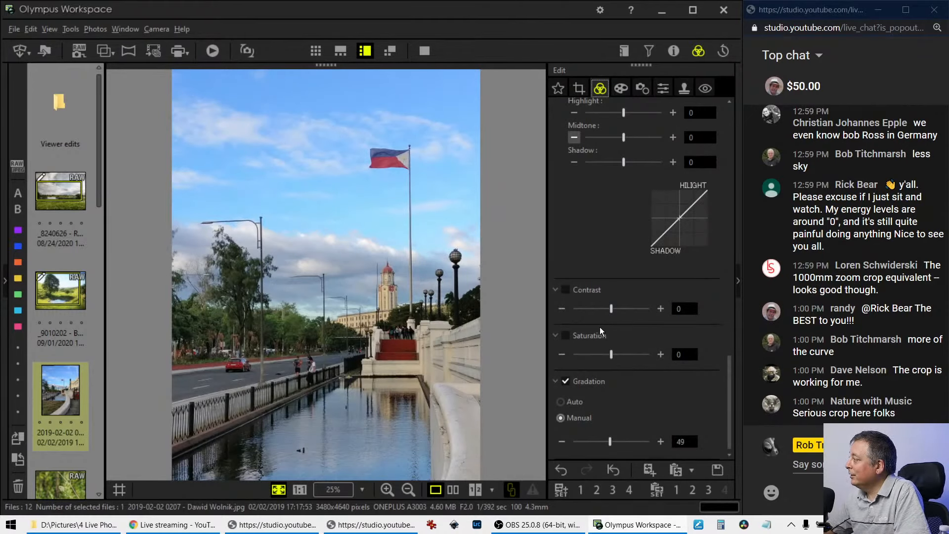
Apply a dehaze of 18 and a clarity of 33 to the canal photo.
scroll(603, 251, "up", 6)
scroll(600, 277, "up", 3)
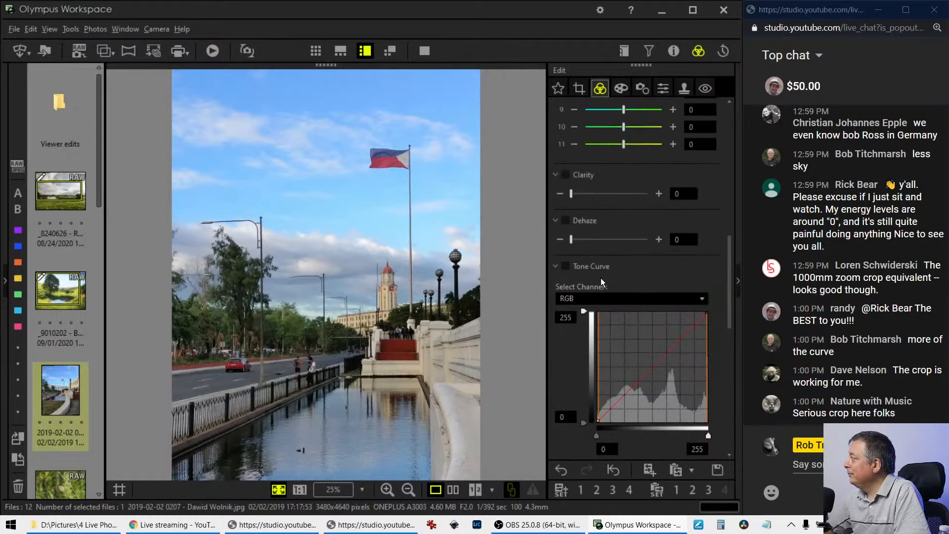
left_click_drag(572, 240, 585, 240)
left_click_drag(571, 195, 596, 194)
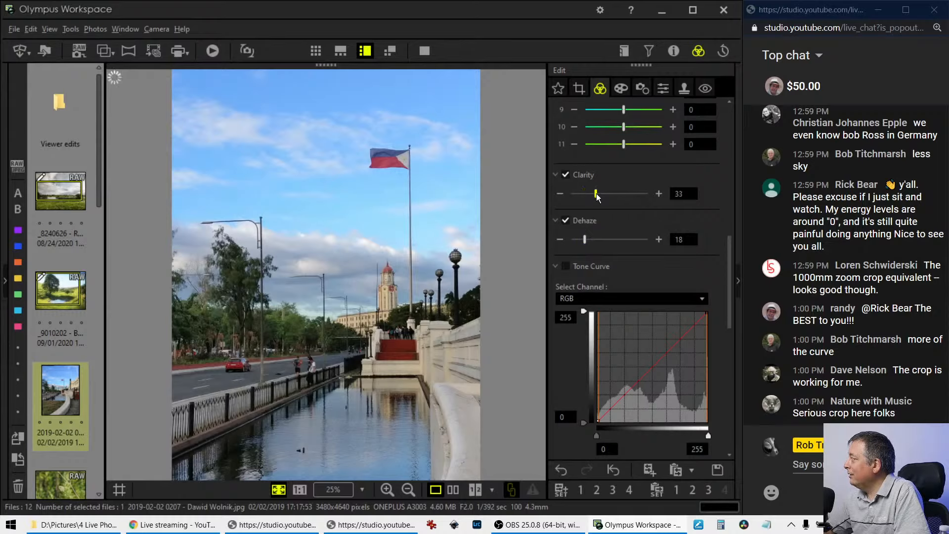
Raise the manual gradation in stages to the maximum of 100 to lift the canal photo's dark areas.
scroll(585, 367, "down", 3)
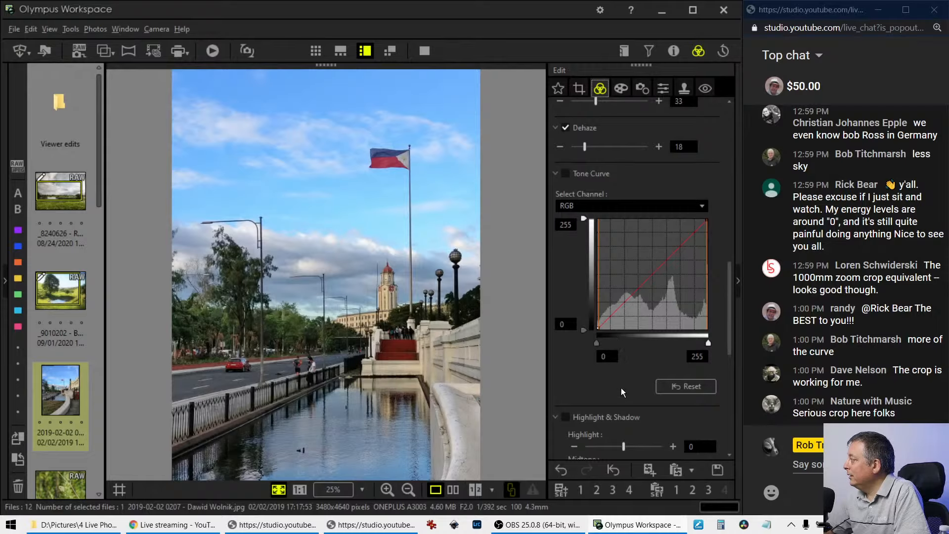
scroll(621, 387, "down", 10)
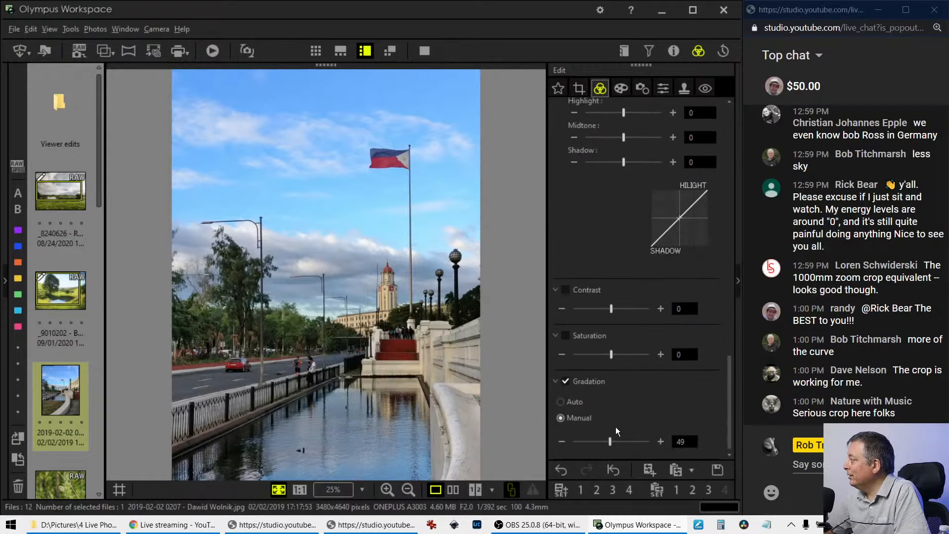
left_click_drag(613, 442, 622, 442)
left_click_drag(624, 442, 631, 444)
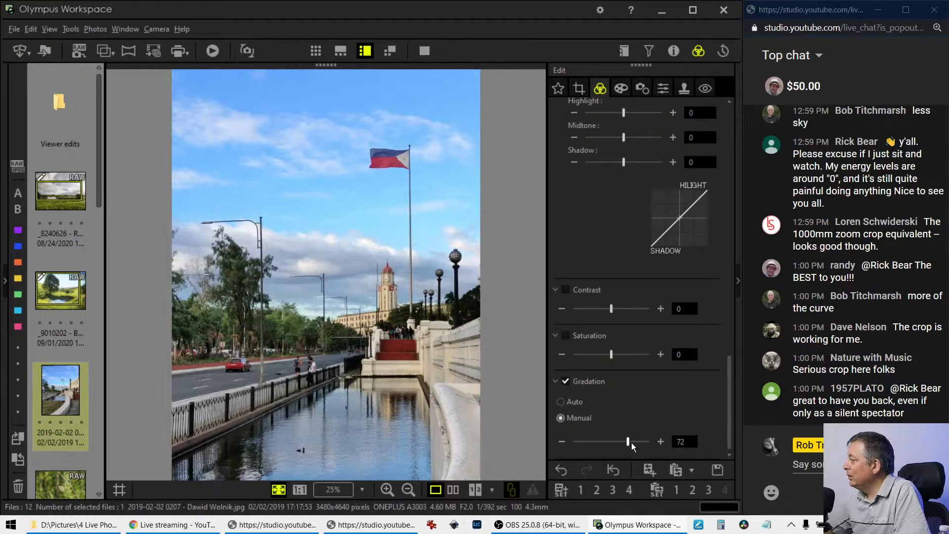
left_click_drag(631, 443, 660, 443)
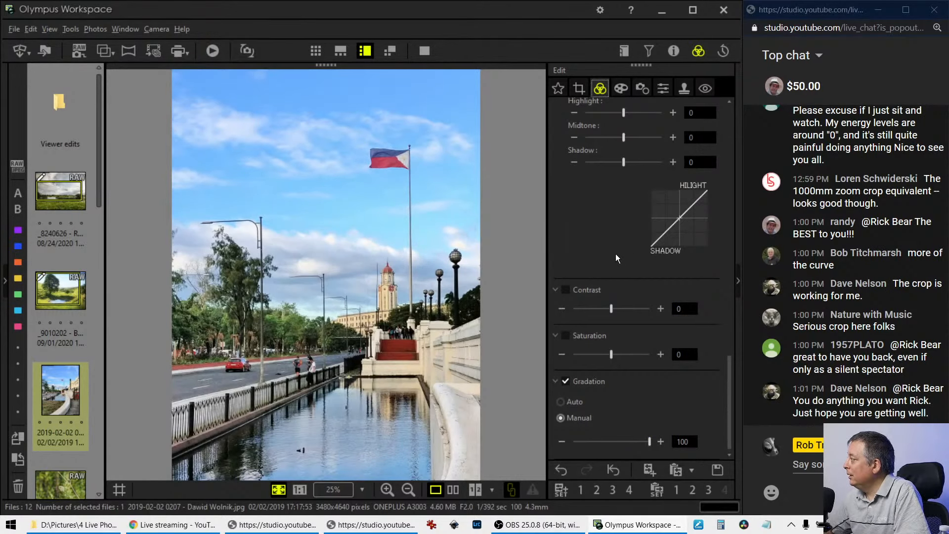
Shape the RGB tone curve with a slightly raised midtone point plus control points in the deep shadows and the highlights.
scroll(616, 255, "up", 5)
scroll(612, 274, "up", 2)
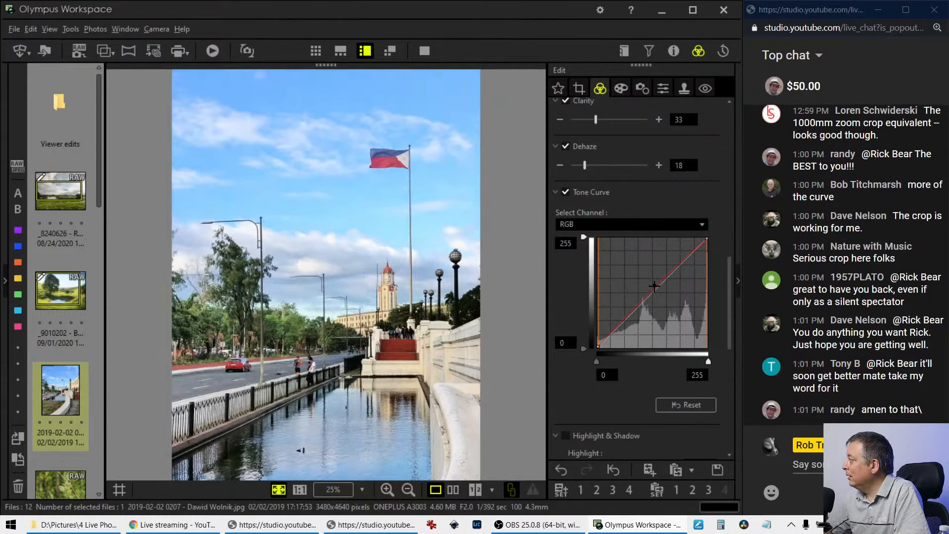
left_click(655, 284)
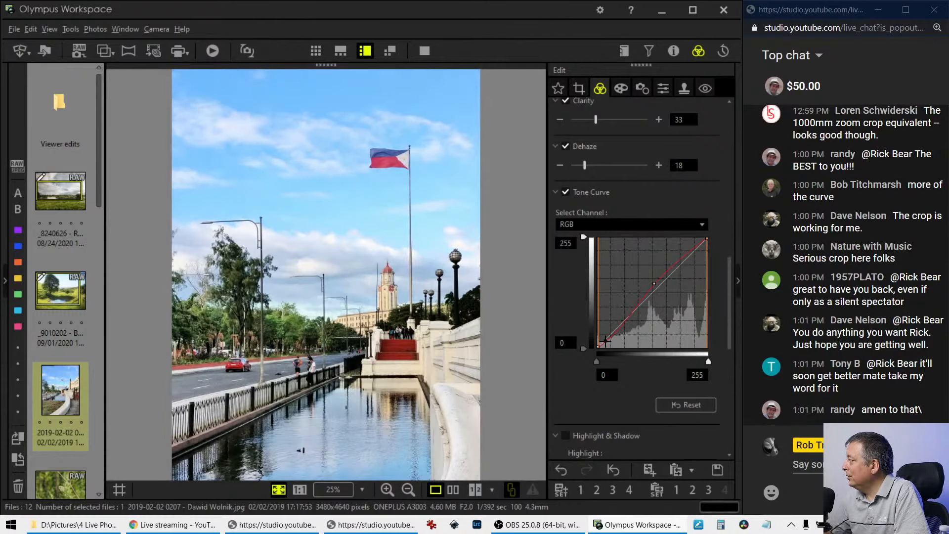
left_click(605, 341)
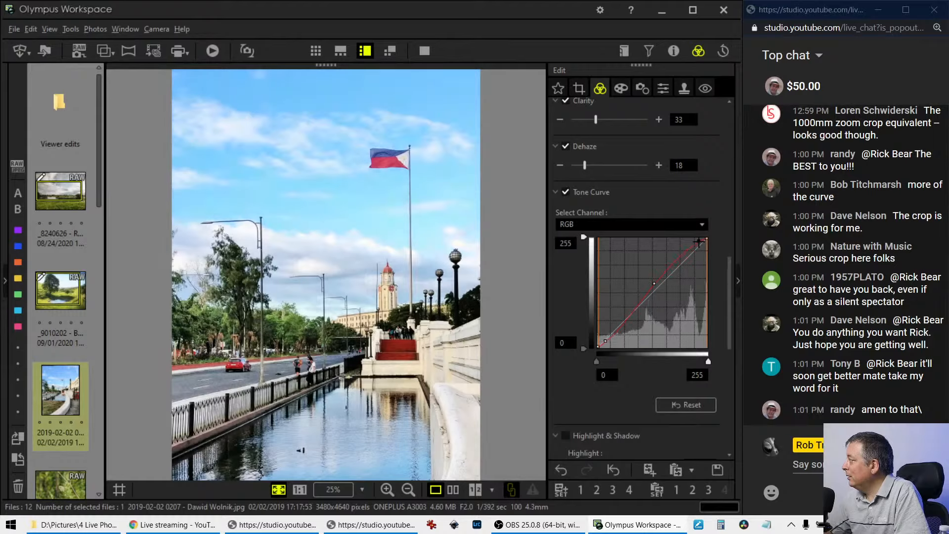
left_click(685, 251)
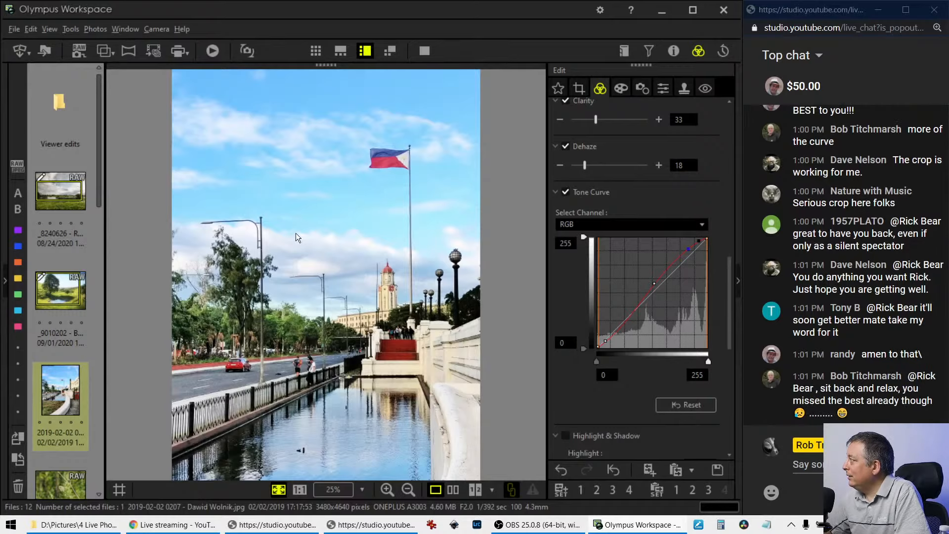
Shift the hue of color ranges 8 and 7 toward blue to change the sky's tint.
left_click(625, 92)
left_click(604, 90)
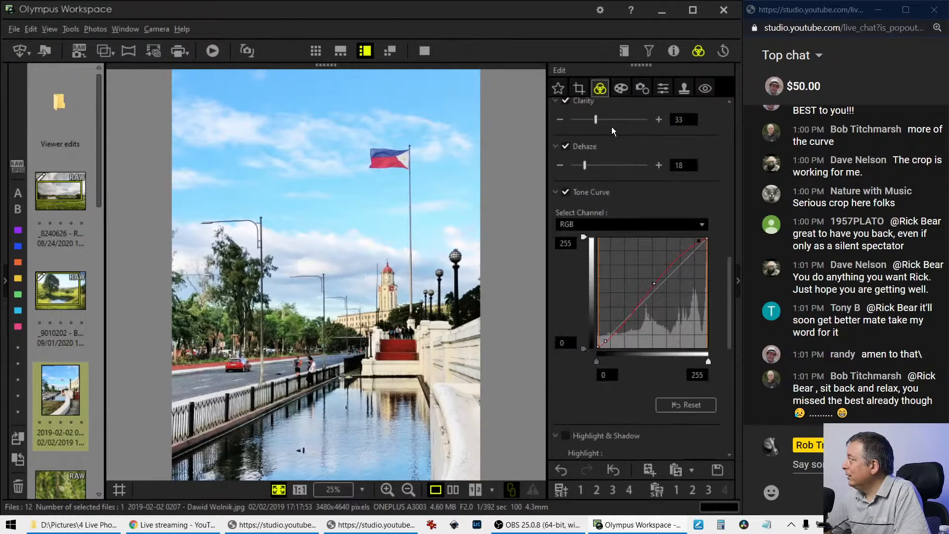
scroll(613, 148, "up", 6)
scroll(615, 175, "up", 3)
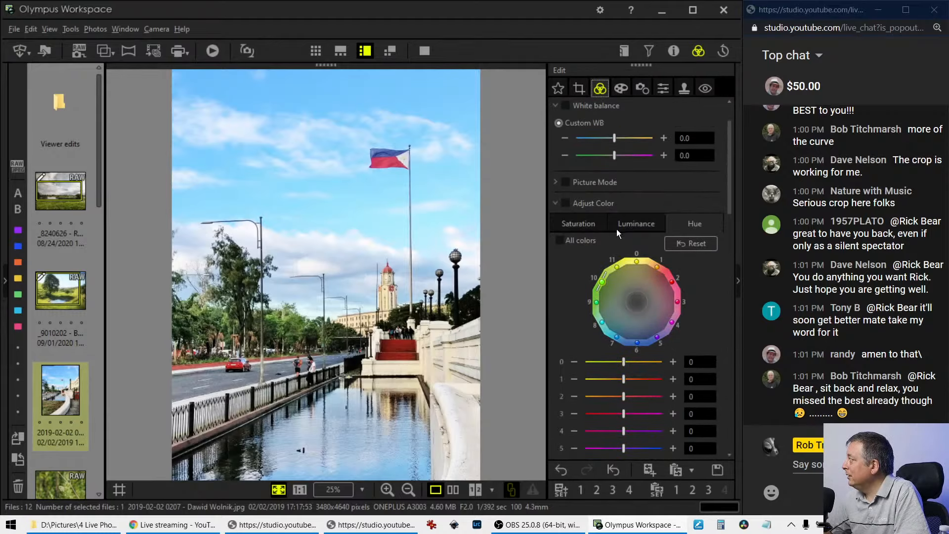
left_click(632, 227)
left_click(700, 221)
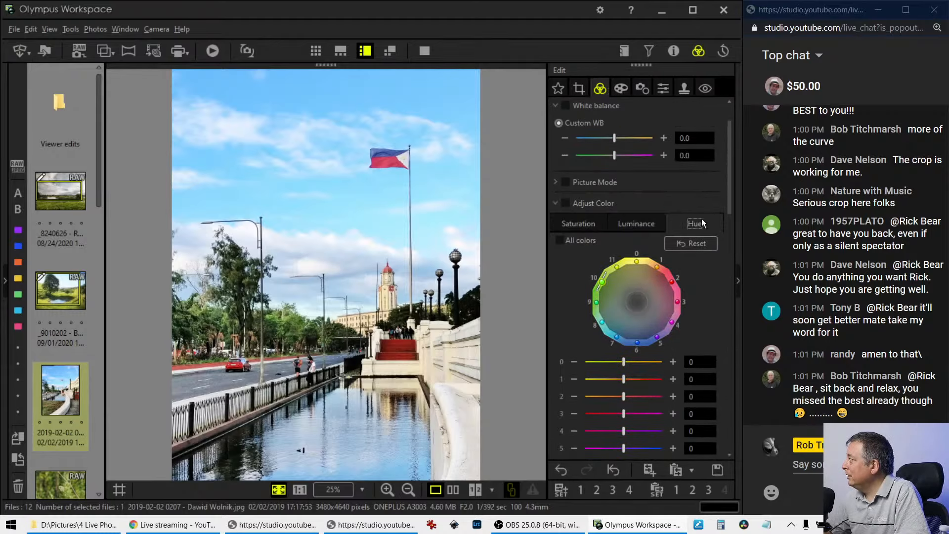
left_click(603, 322)
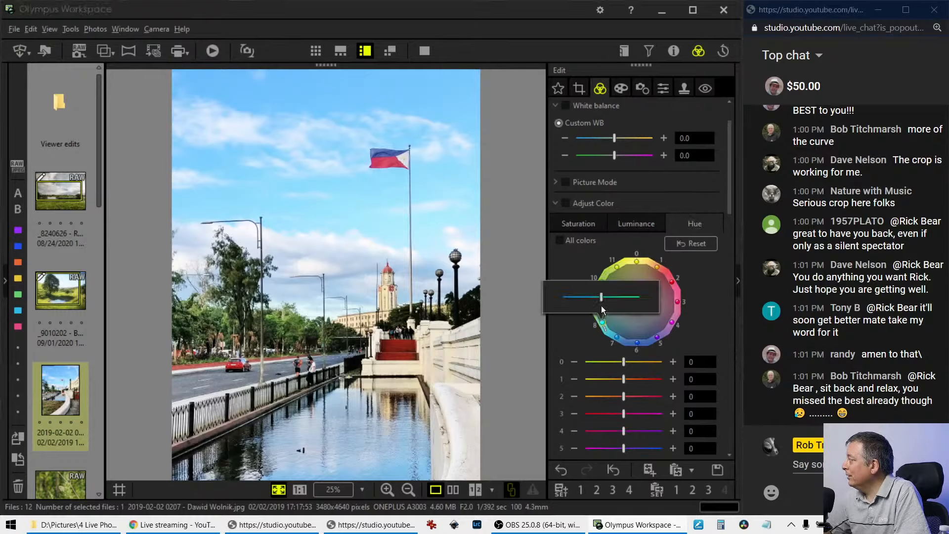
left_click_drag(601, 297, 590, 299)
left_click_drag(591, 299, 579, 302)
left_click(576, 332)
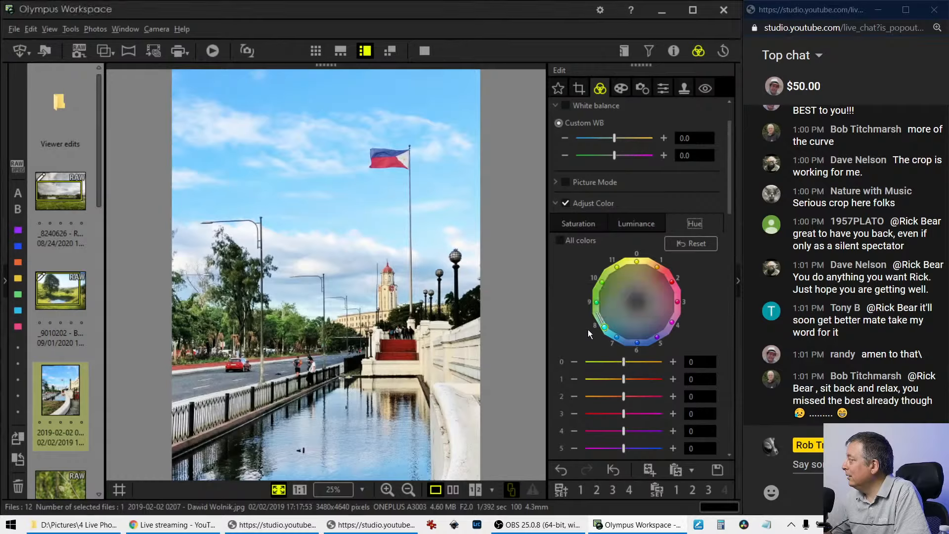
left_click(618, 338)
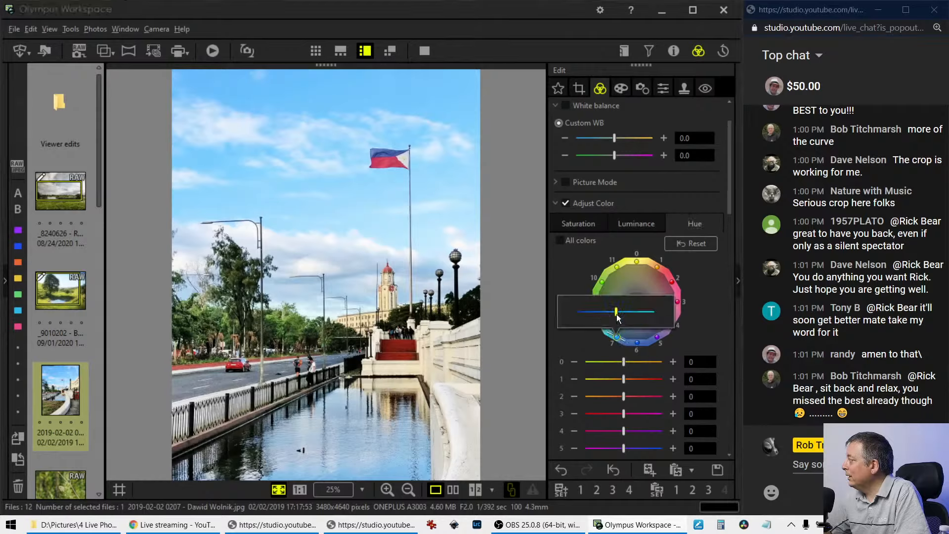
left_click_drag(619, 318, 598, 318)
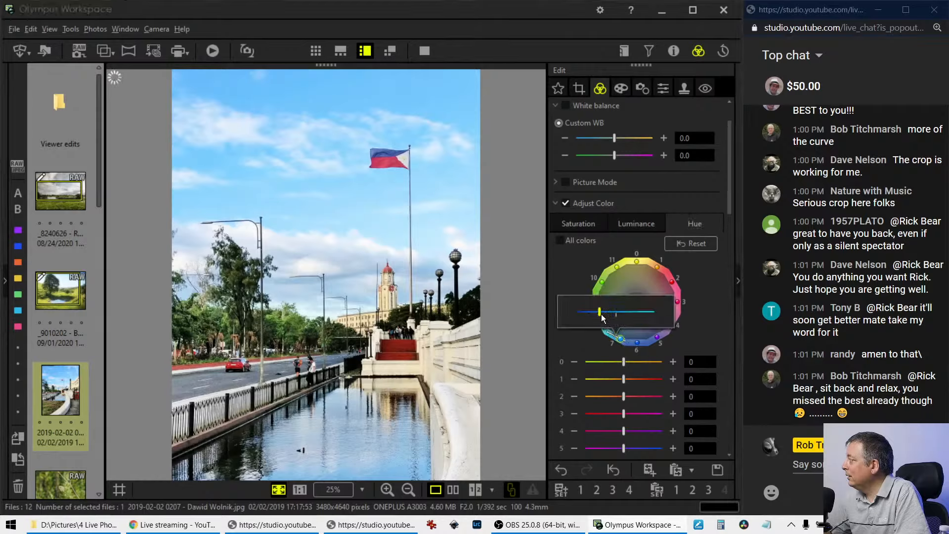
Lower the luminance of the blue color ranges 6 to 8 and fine-tune the saturation of ranges 6 and 7.
left_click(622, 223)
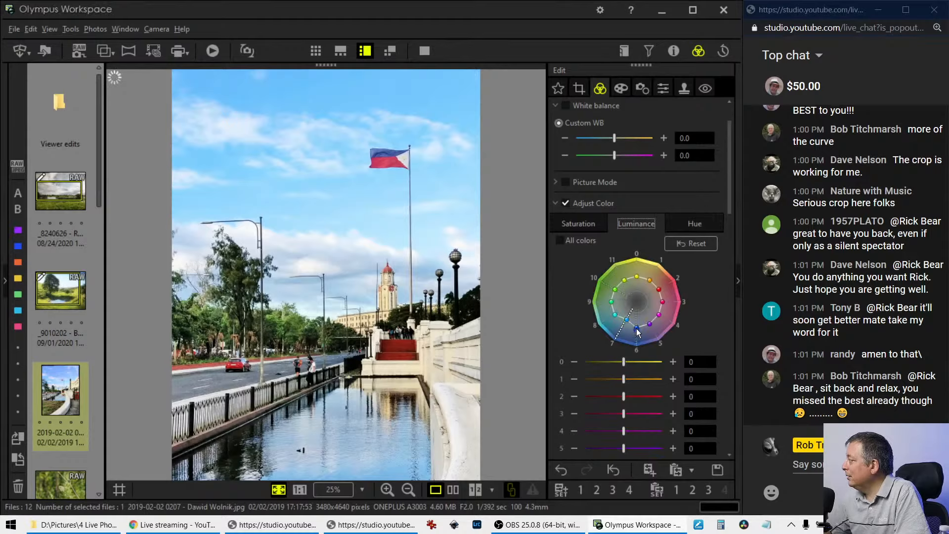
left_click_drag(616, 317, 630, 319)
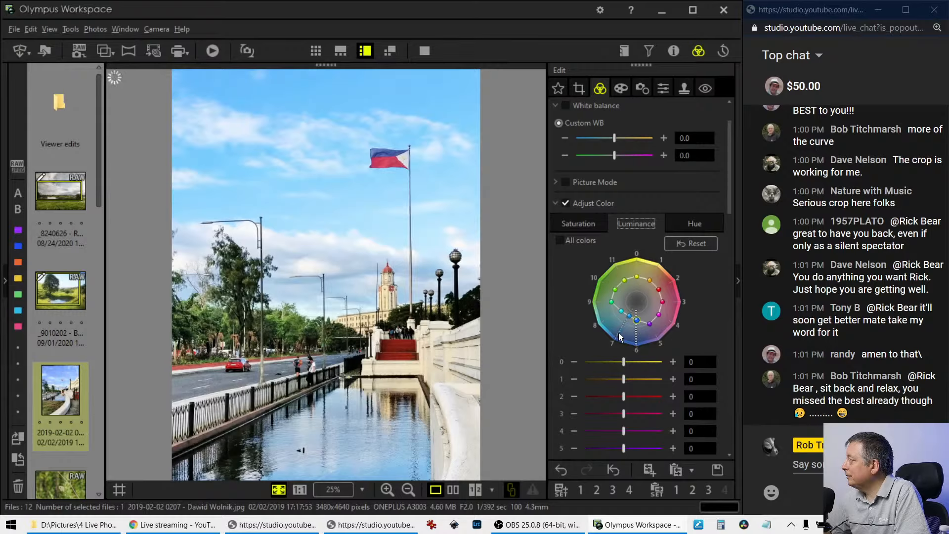
left_click(591, 230)
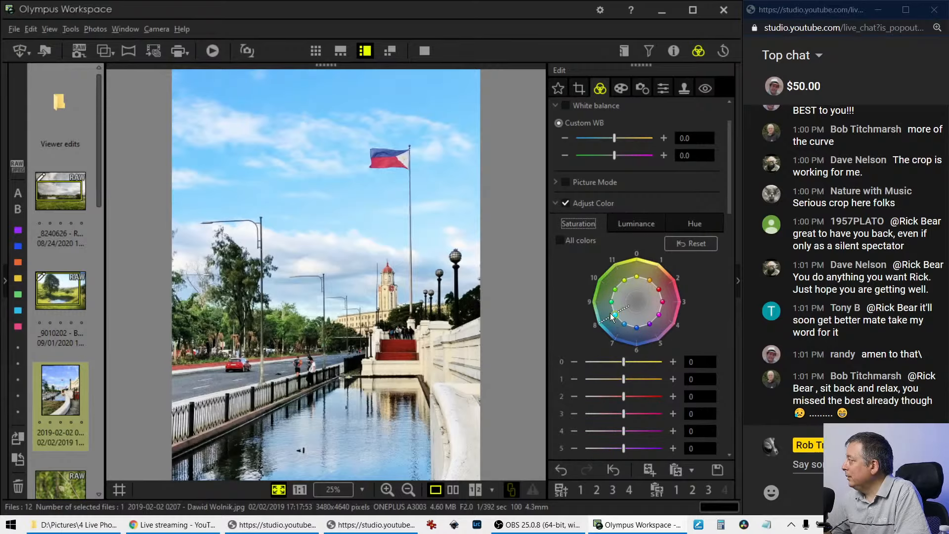
left_click_drag(636, 328, 624, 328)
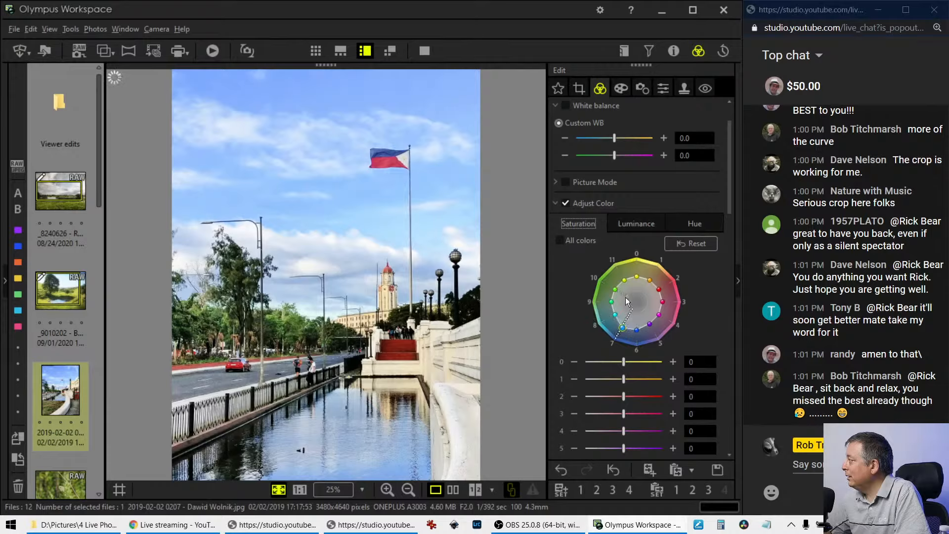
left_click(637, 330)
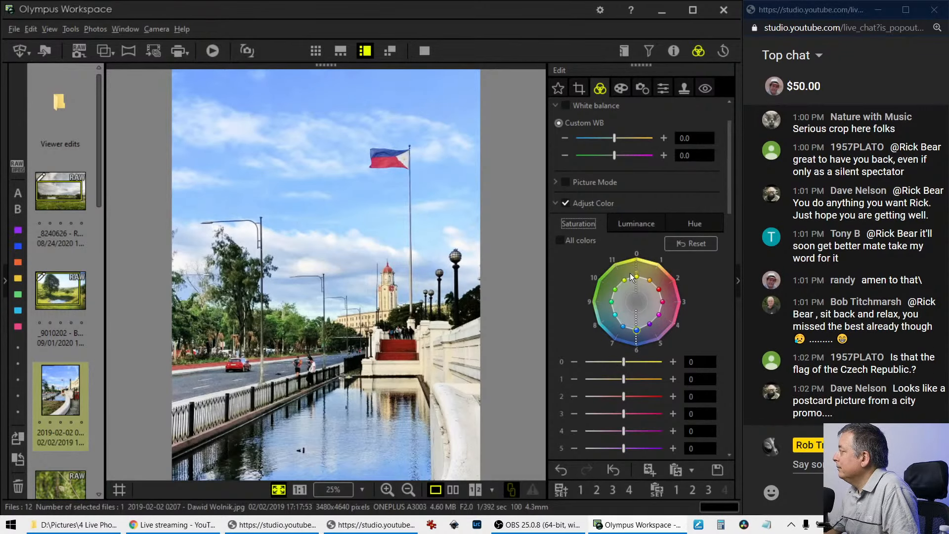
Move the hue of color range 7 back closer to neutral to refine the sky's blue.
left_click(694, 230)
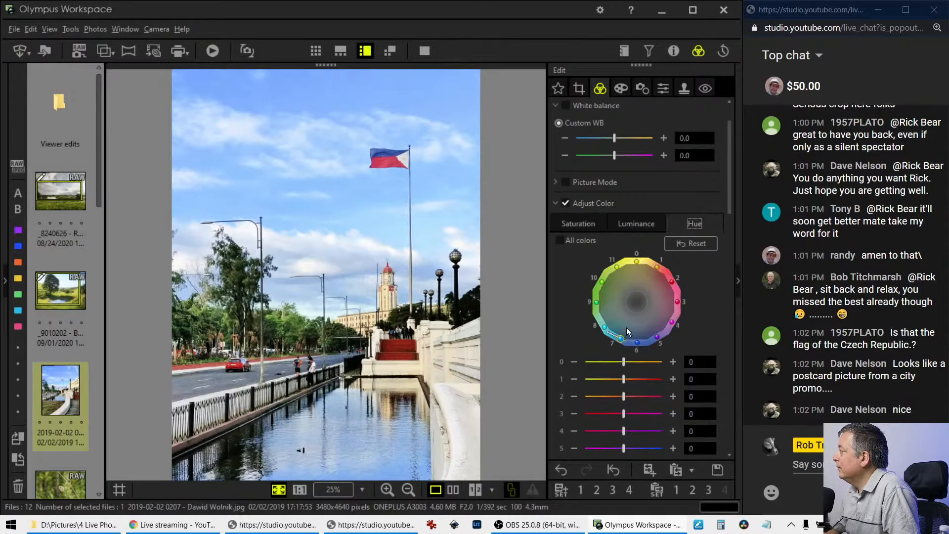
left_click(621, 339)
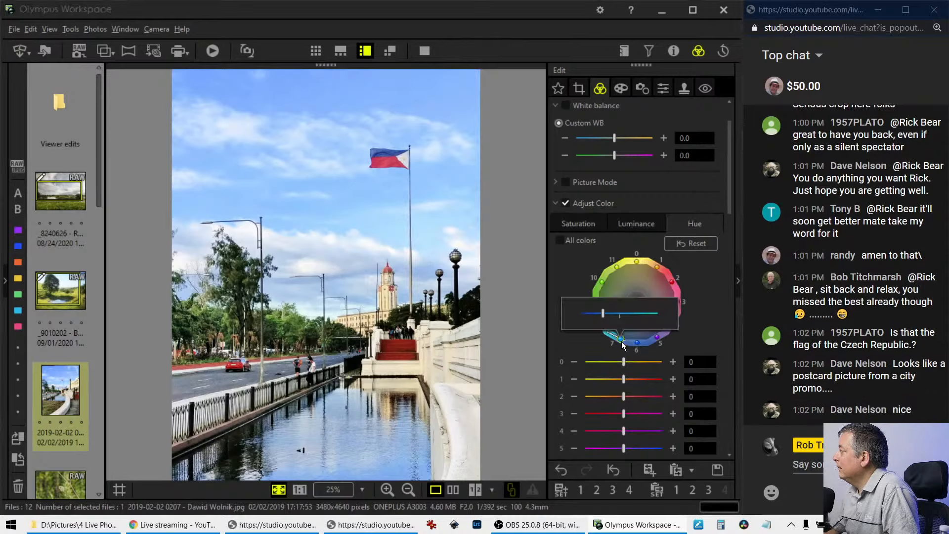
left_click(607, 315)
left_click(613, 314)
left_click(581, 348)
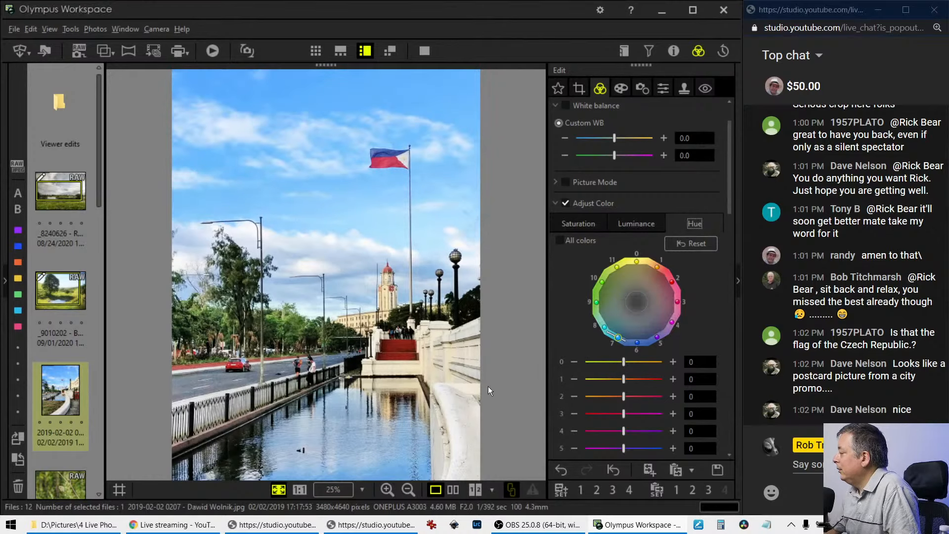
Inspect the wall, red steps and clock tower of the canal photo at full size, and return to the fitted view.
left_click(454, 355)
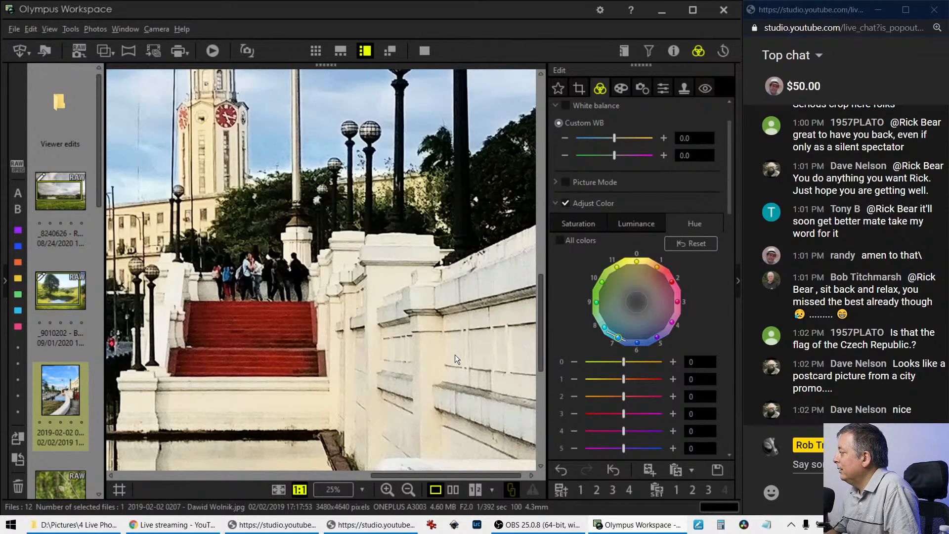
mouse_move(339, 299)
left_mouse_down()
mouse_move(321, 280)
mouse_move(341, 303)
left_mouse_up()
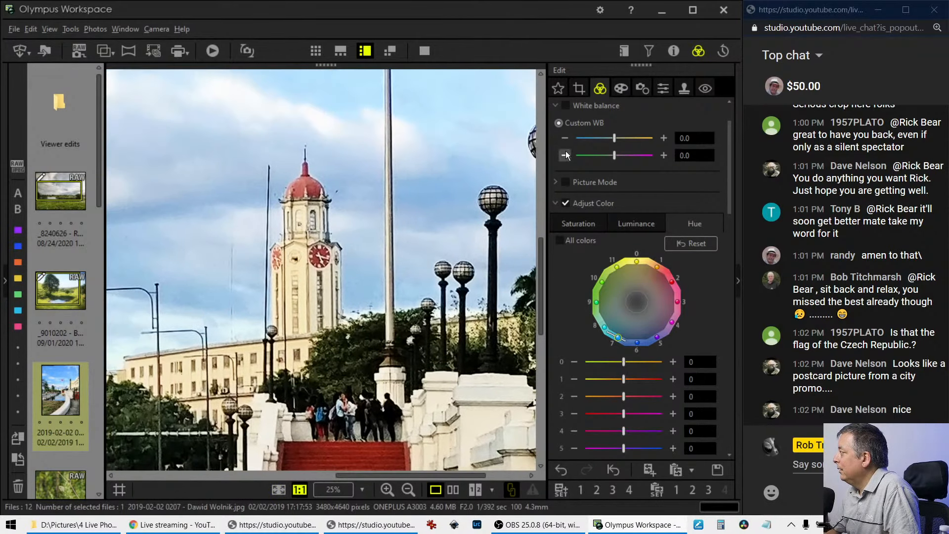
left_click(472, 151)
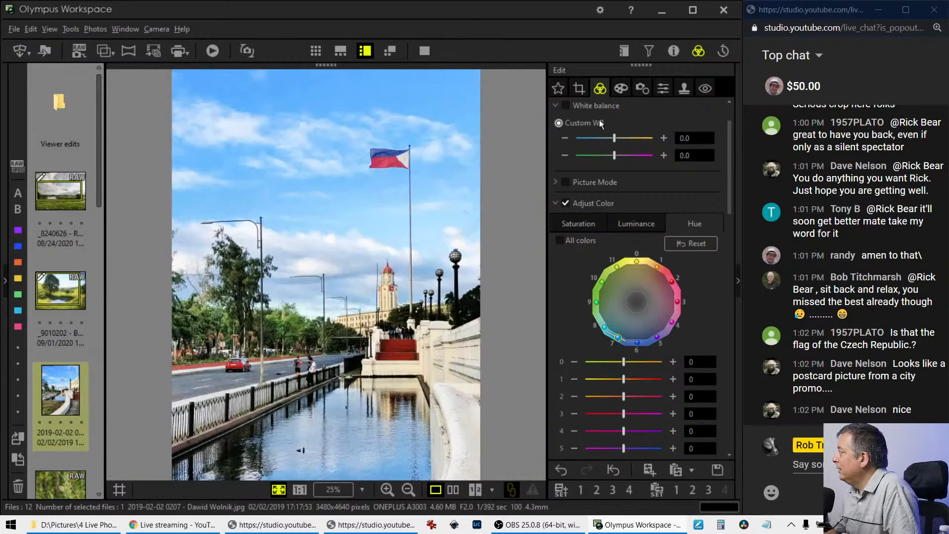
left_click(643, 88)
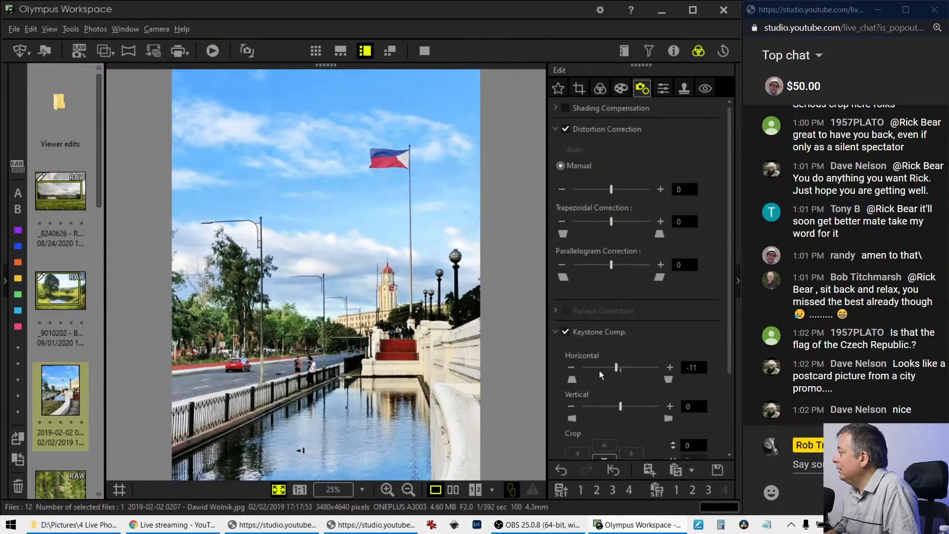
scroll(603, 386, "down", 3)
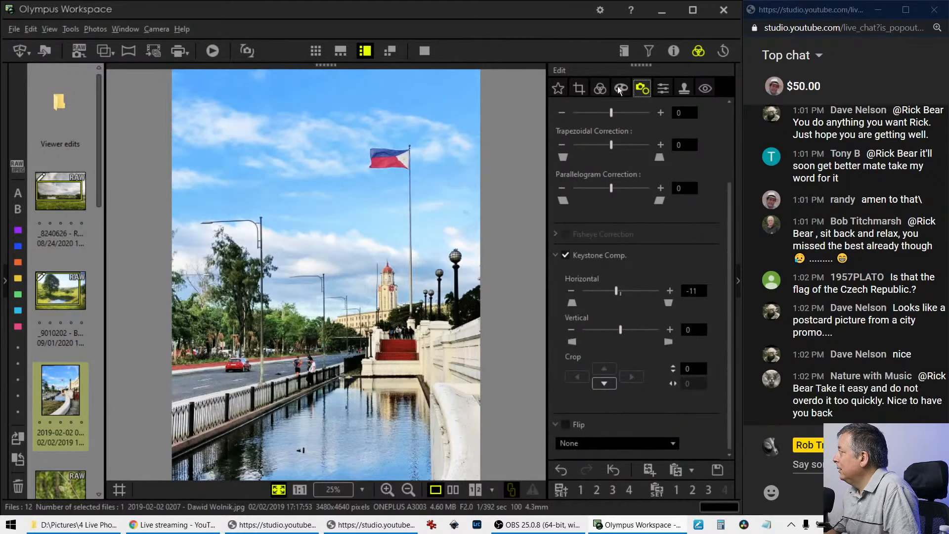
left_click(658, 88)
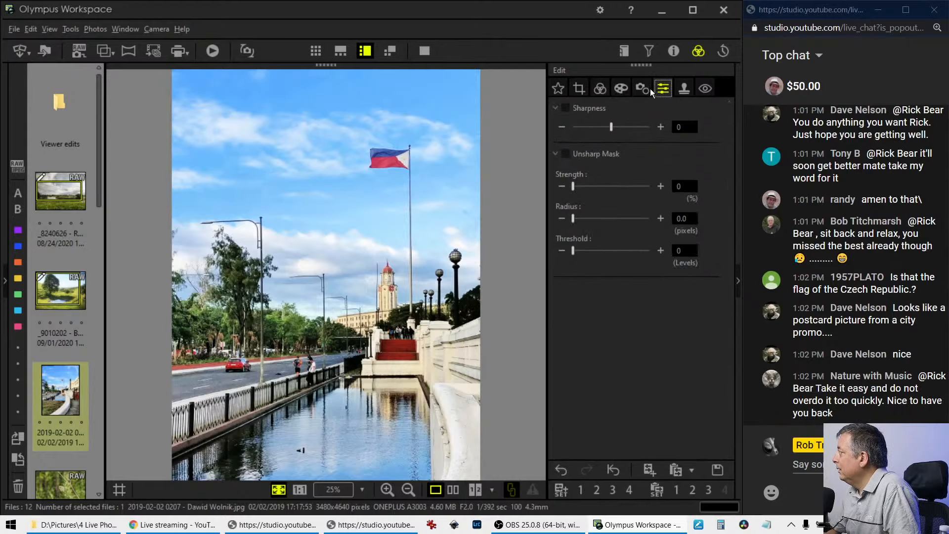
left_click(650, 89)
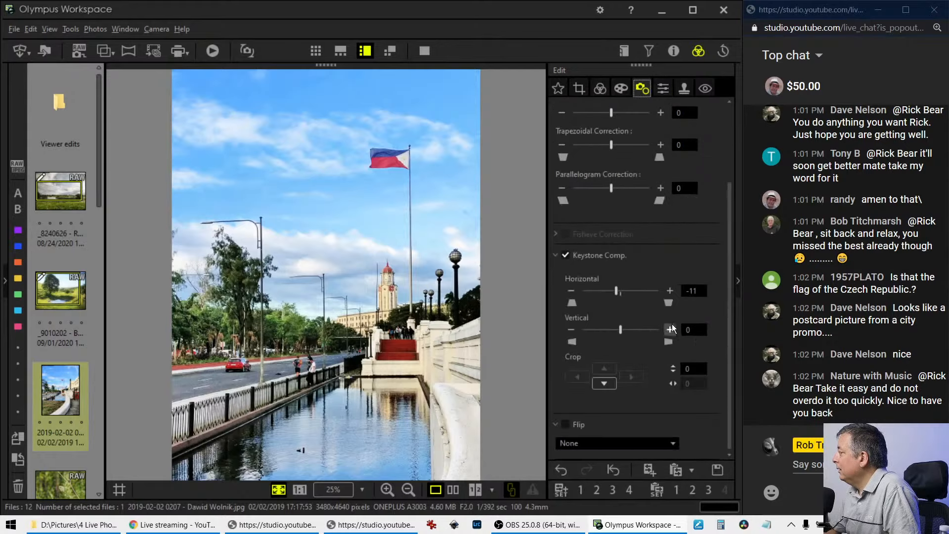
scroll(672, 324, "up", 3)
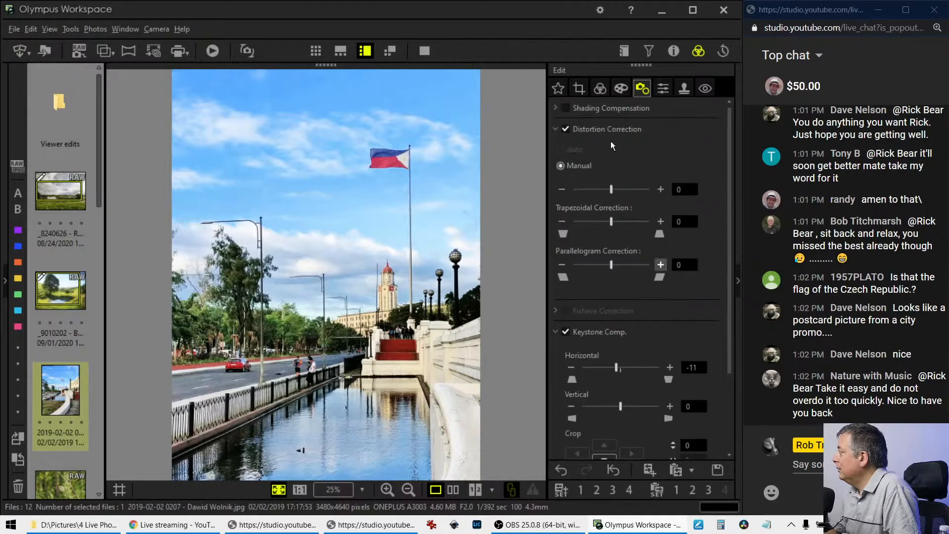
left_click(618, 89)
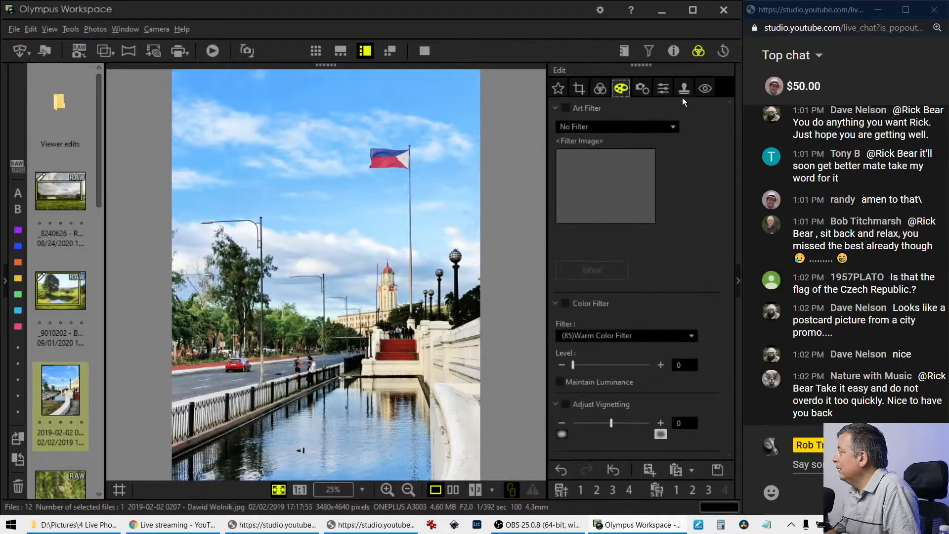
left_click(643, 89)
left_click(664, 89)
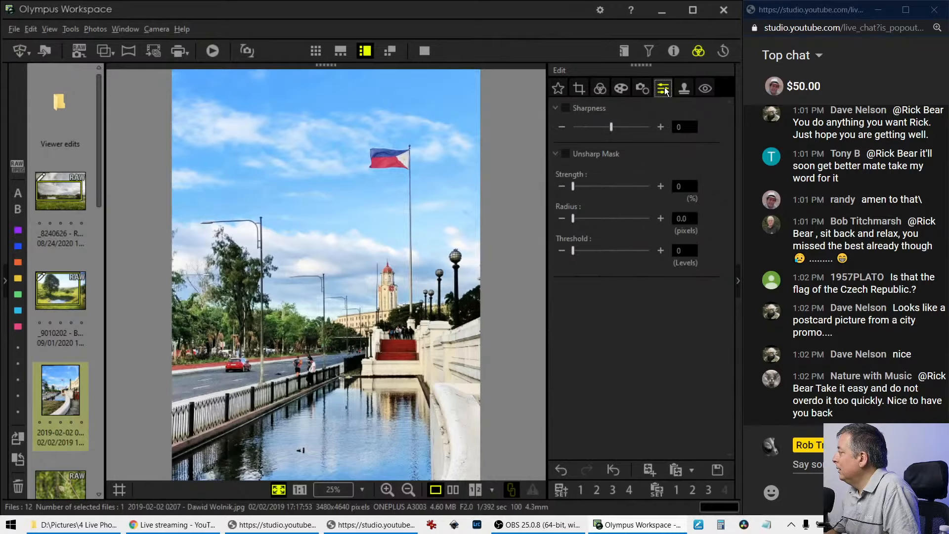
Check the canal photo's shooting details and compare the edit side by side with the original in full screen.
left_click(674, 51)
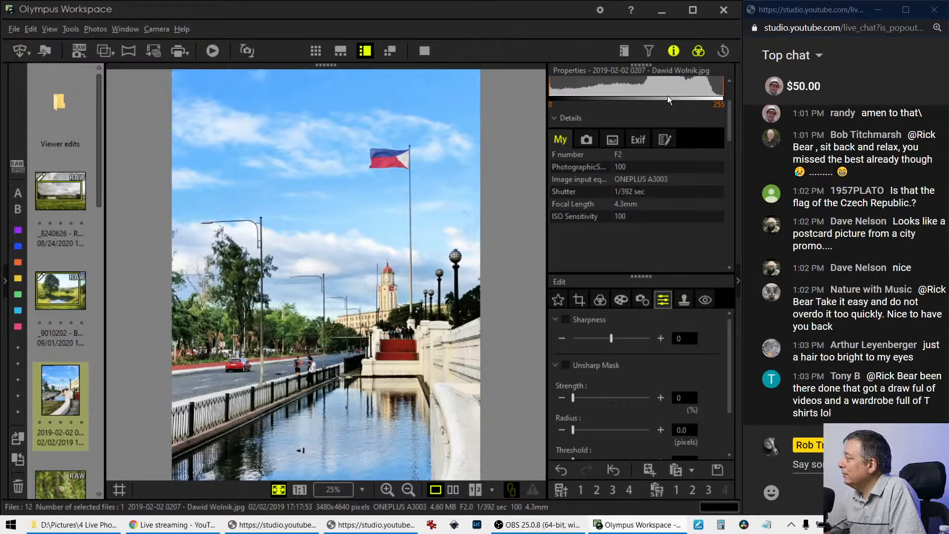
left_click(452, 490)
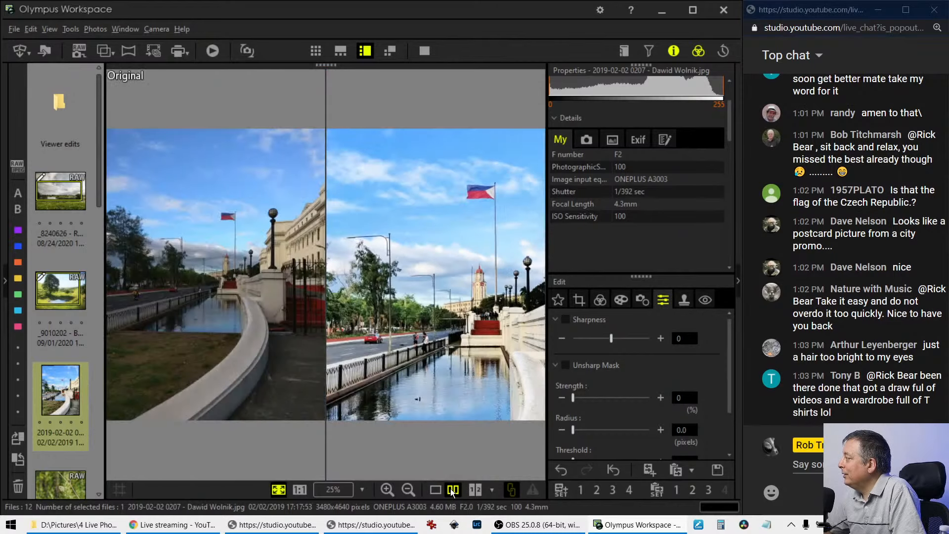
left_click(424, 51)
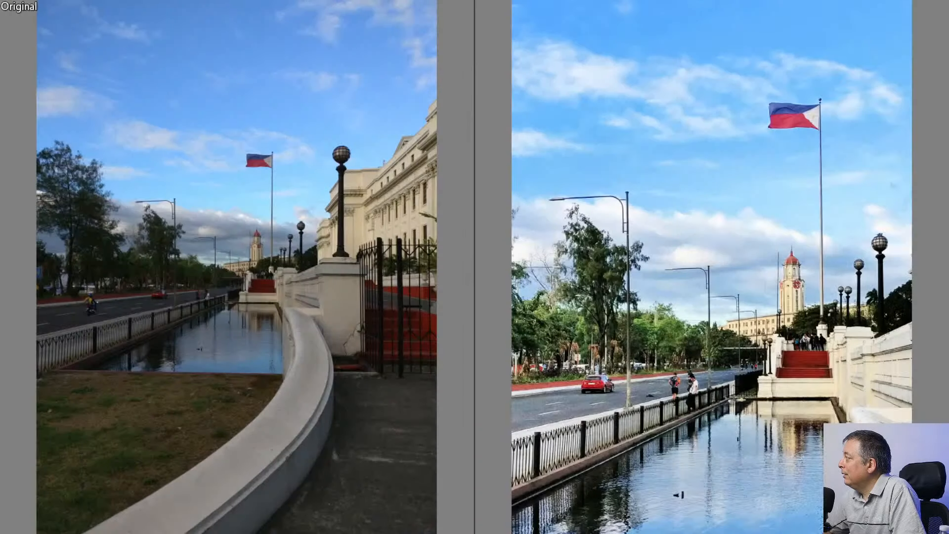
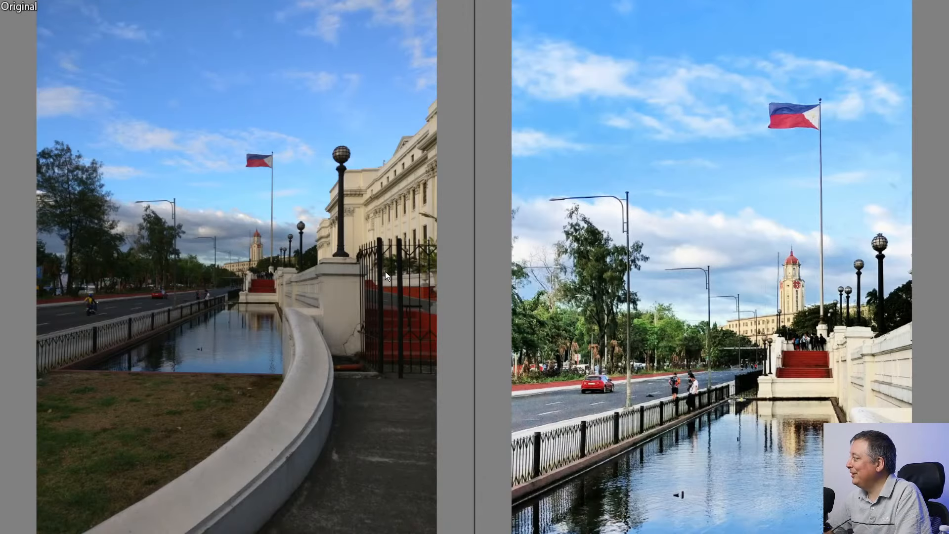
key("Escape")
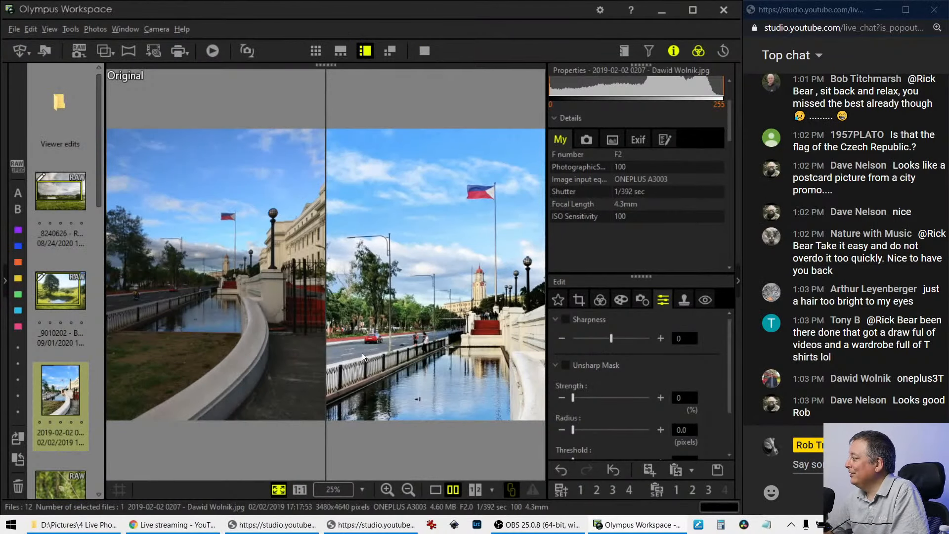
left_click(435, 489)
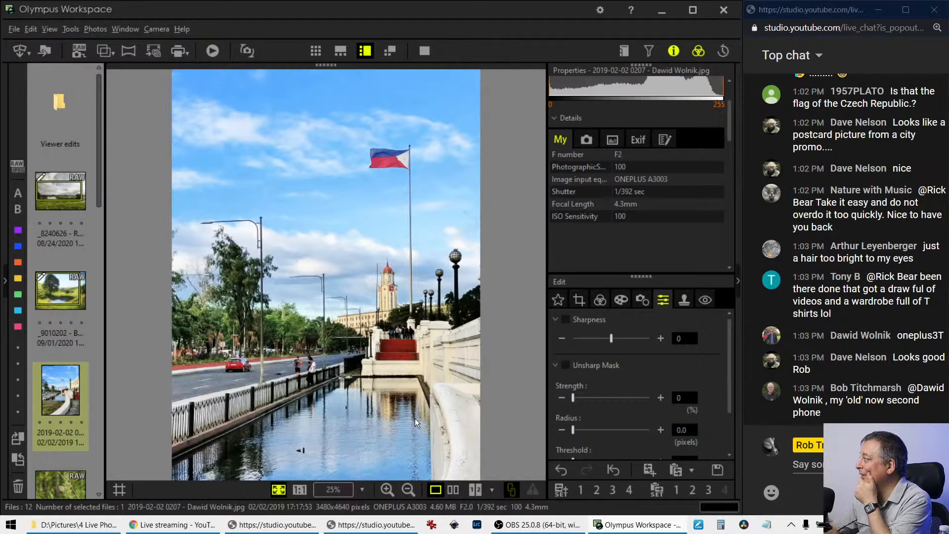
left_click(674, 51)
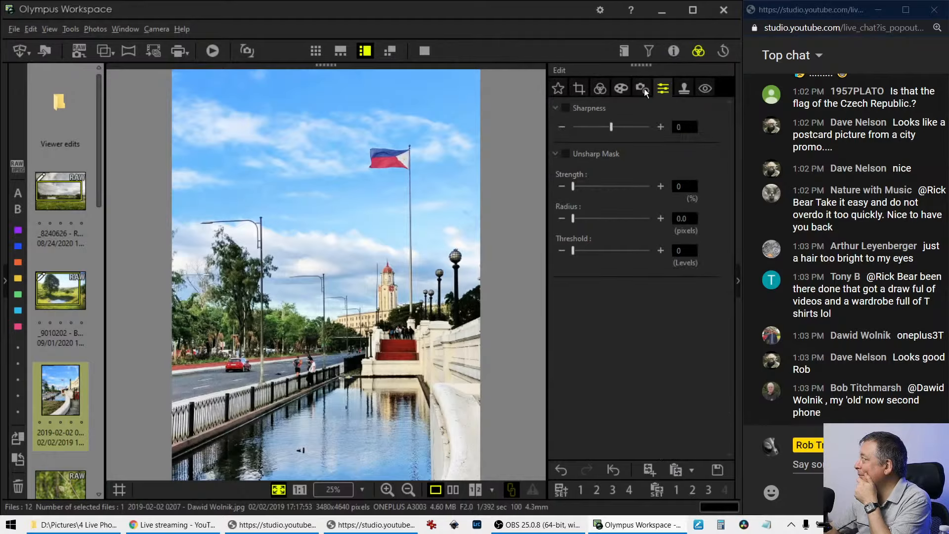
Apply the Vintage III art filter to the canal photo and compare it with the original in full screen.
left_click(625, 88)
left_click(622, 129)
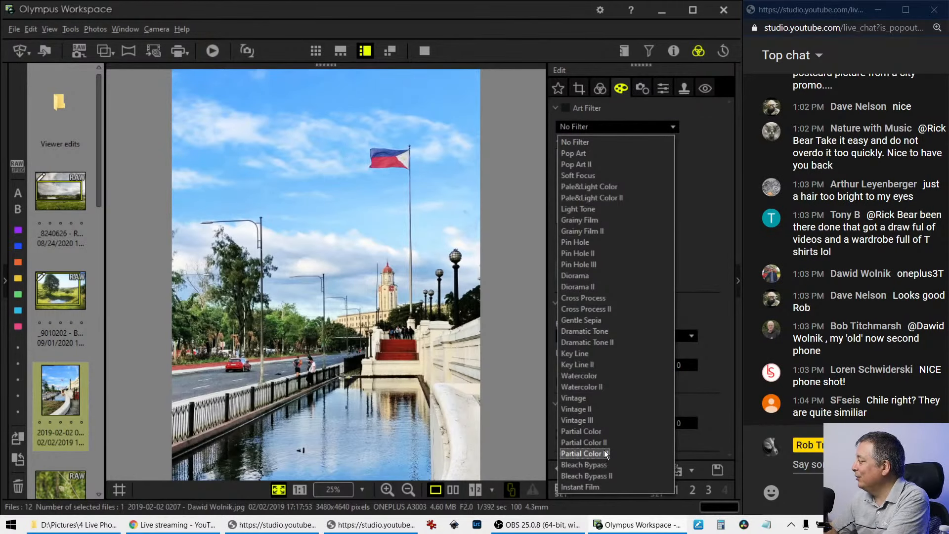
left_click(602, 418)
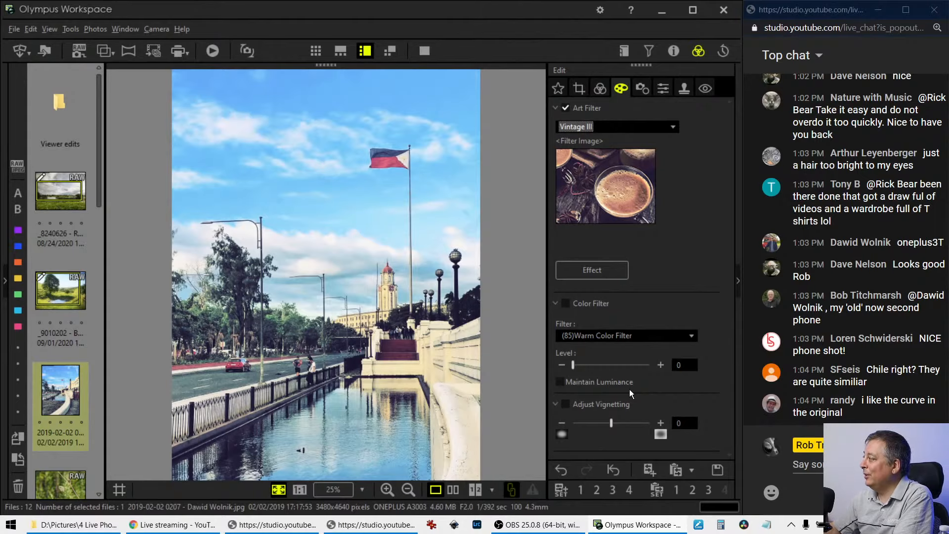
left_click(453, 489)
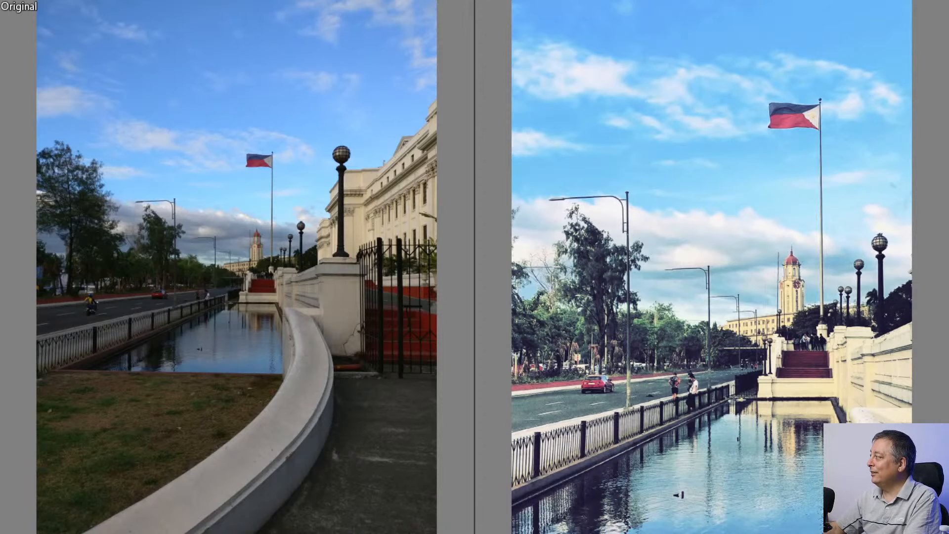
key("Escape")
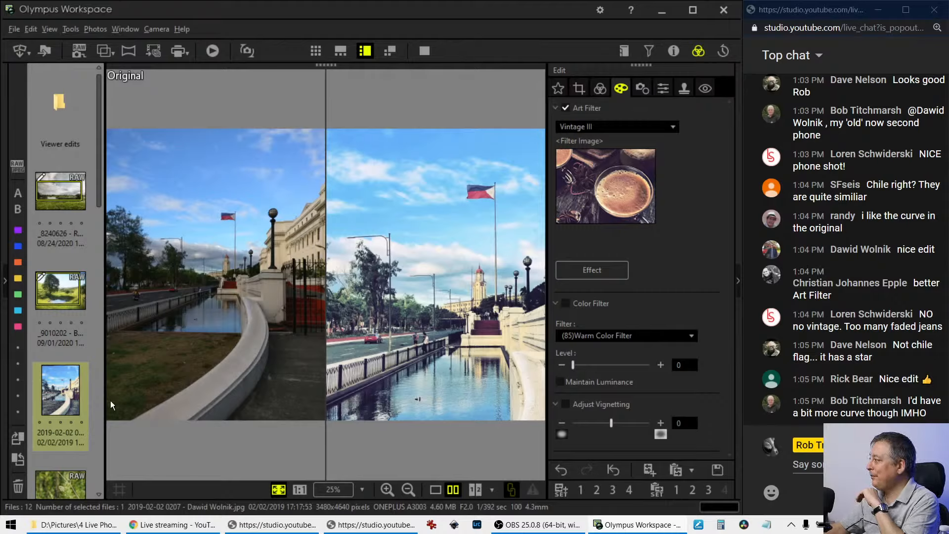
Open the RAW photo of the dried seed head among green plants in single-image view.
scroll(81, 402, "down", 2)
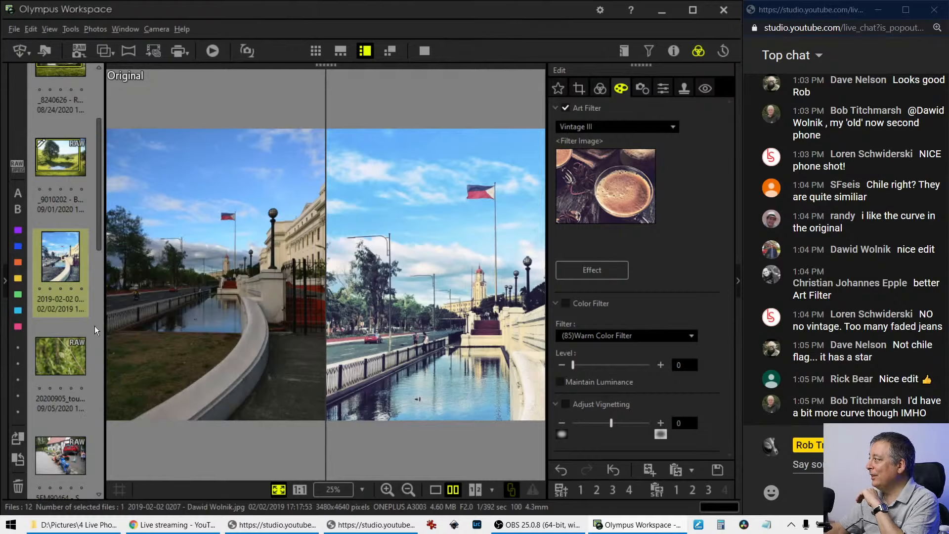
left_click(76, 358)
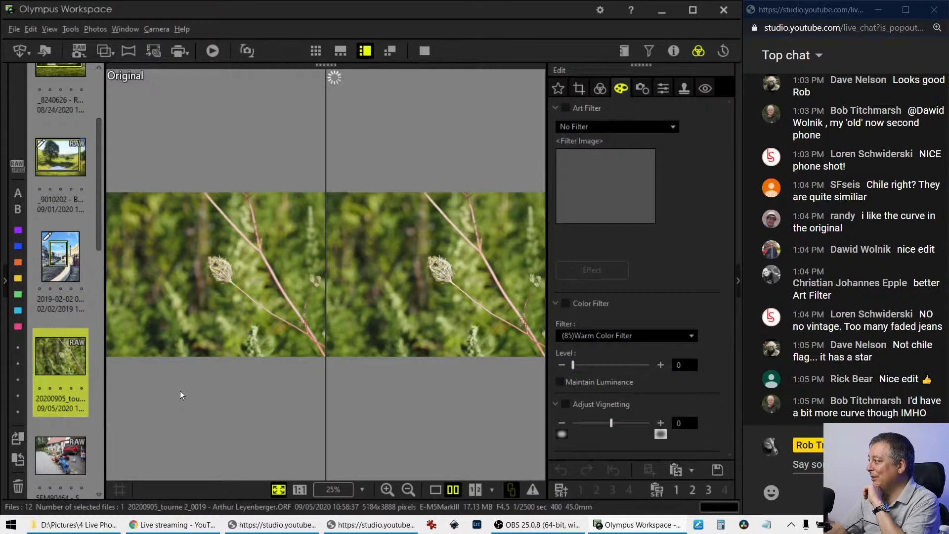
left_click(435, 490)
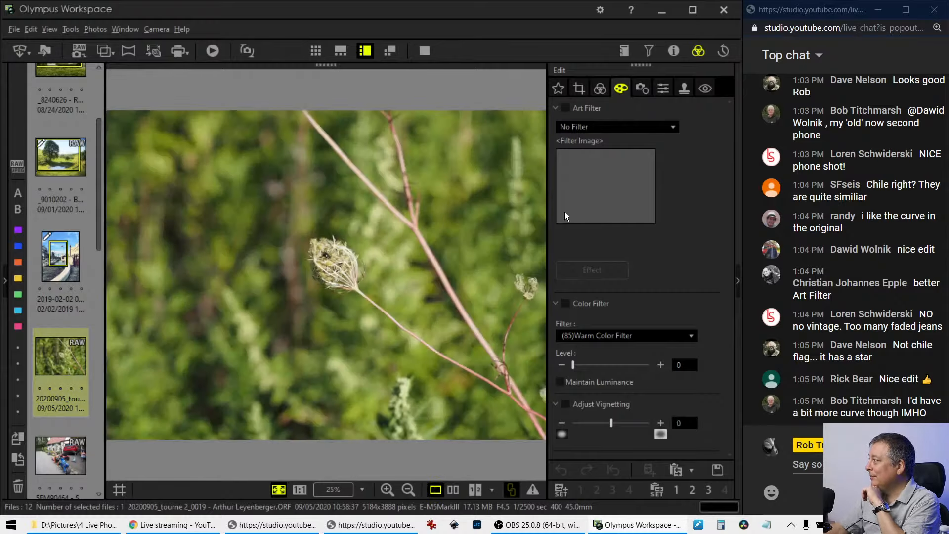
Display the seed head photo's shooting details and examine the insects on the seed head at full size.
left_click(649, 93)
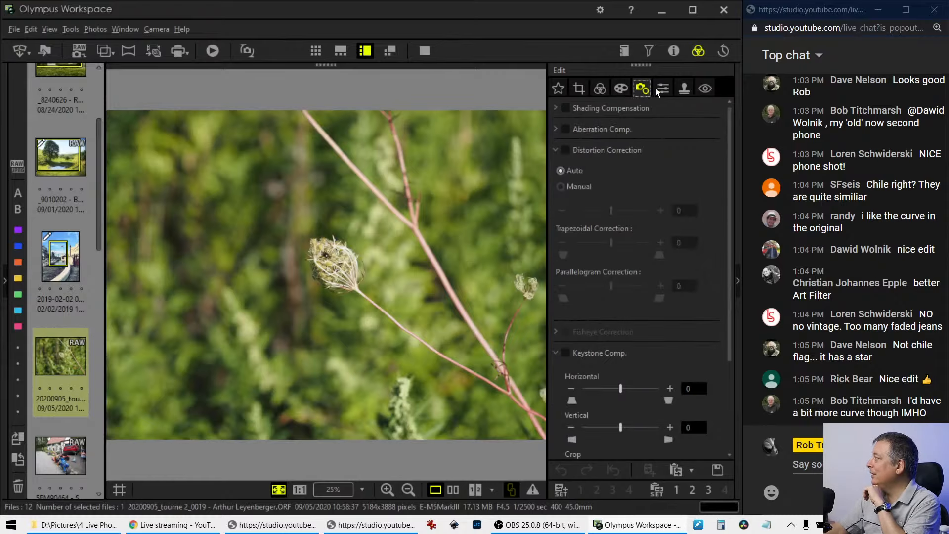
left_click(662, 89)
left_click(673, 52)
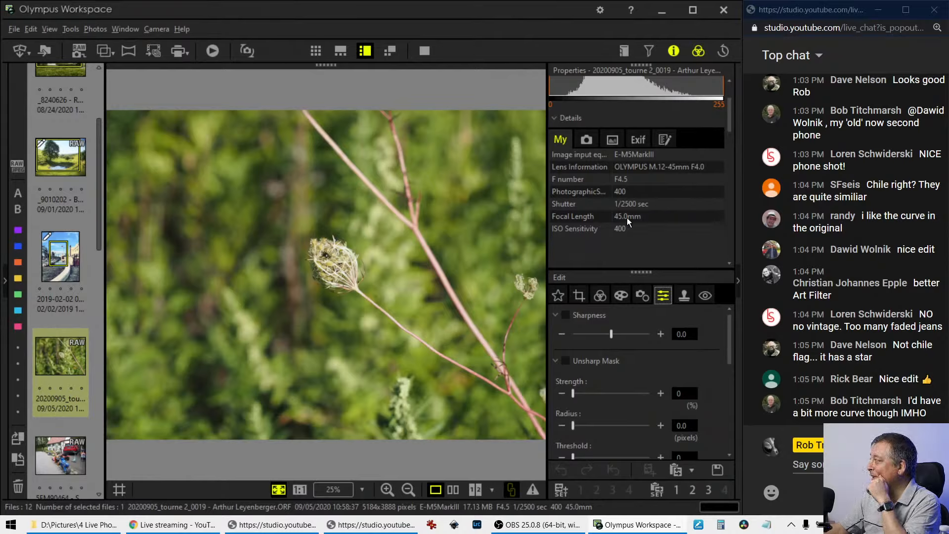
left_click(327, 254)
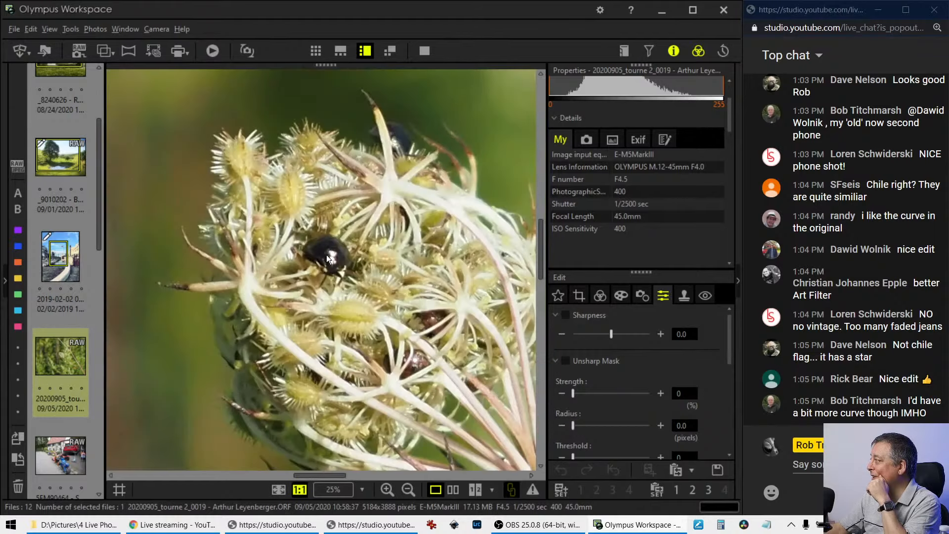
left_click(322, 285)
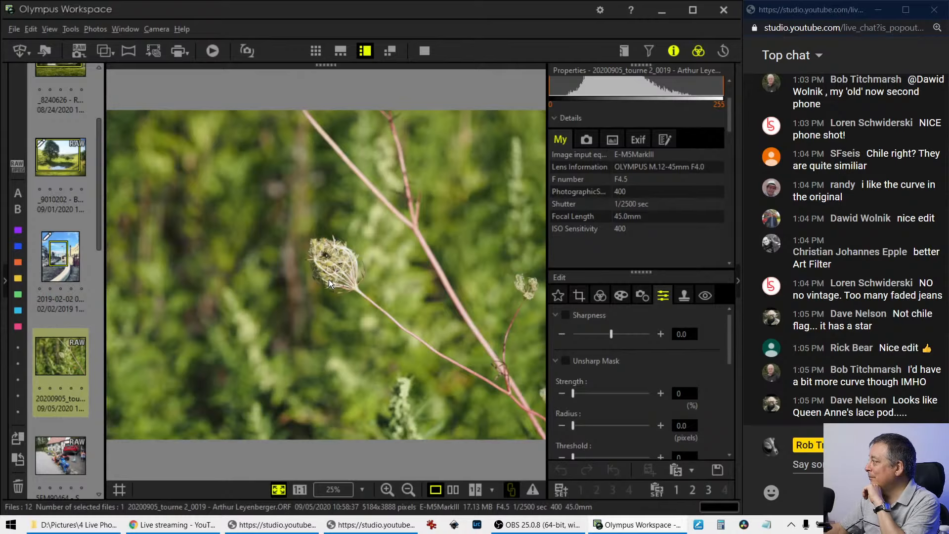
left_click(329, 279)
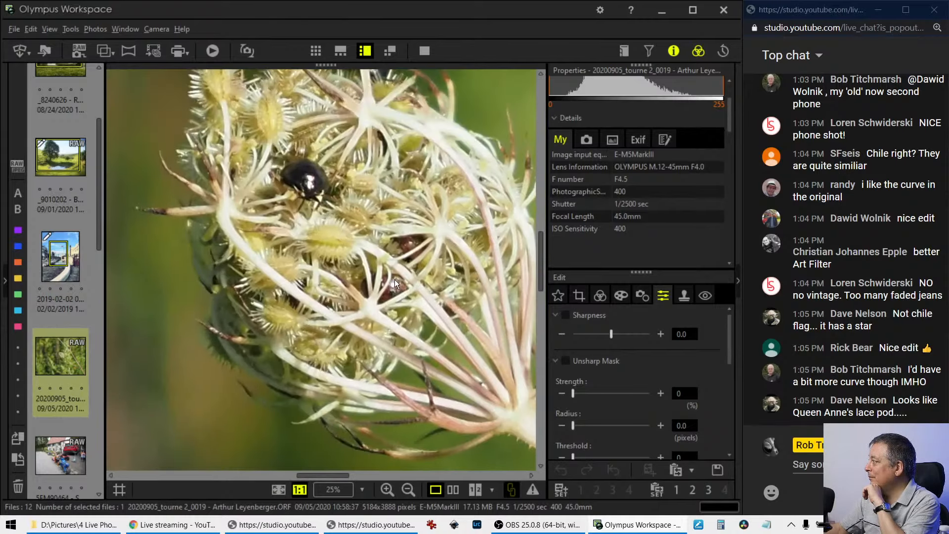
scroll(395, 280, "up", 1)
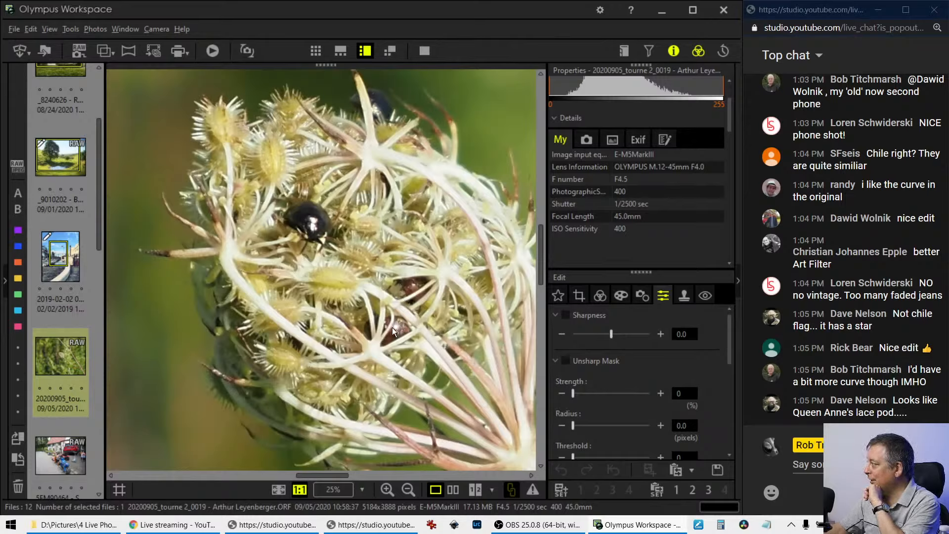
left_click(409, 305)
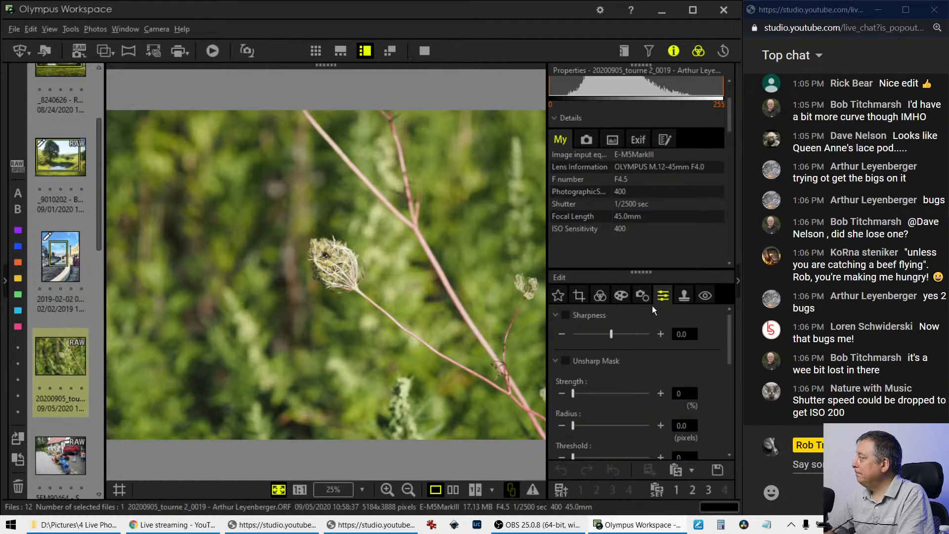
left_click(621, 296)
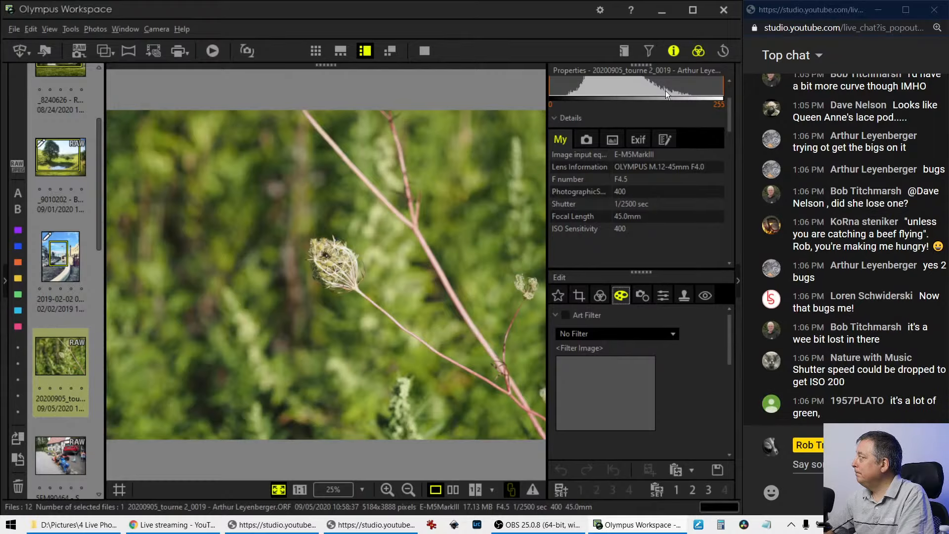
Hide the photo properties and apply the Pop Art II art filter to the seed head photo.
left_click(674, 50)
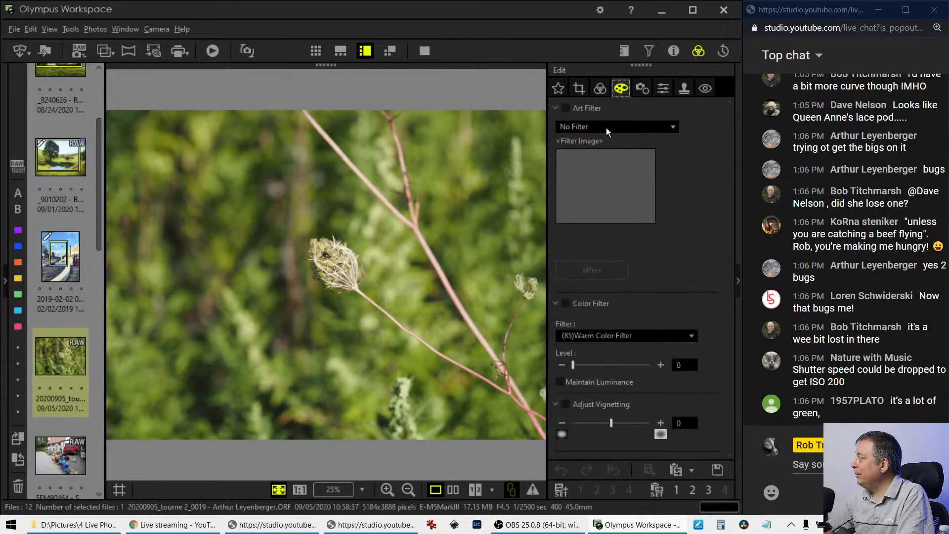
left_click(606, 127)
left_click(601, 160)
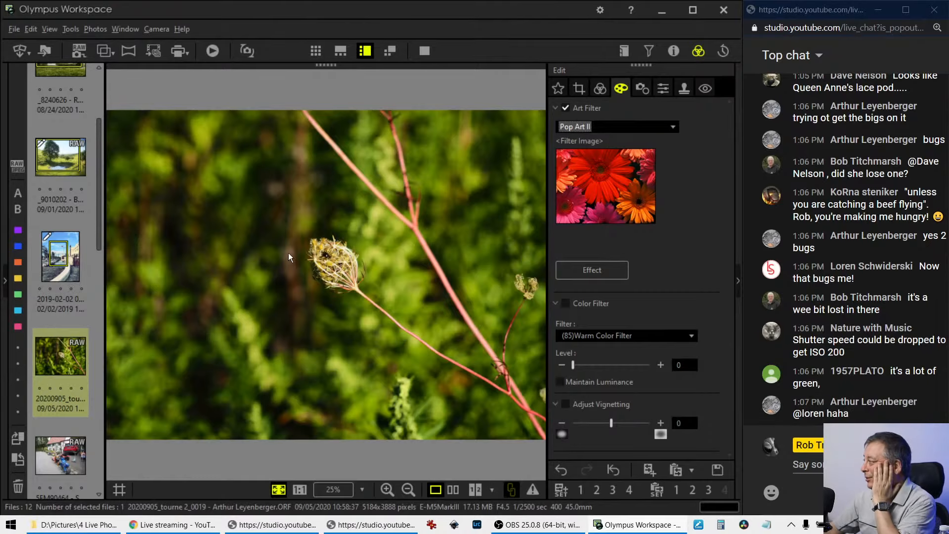
left_click(692, 415)
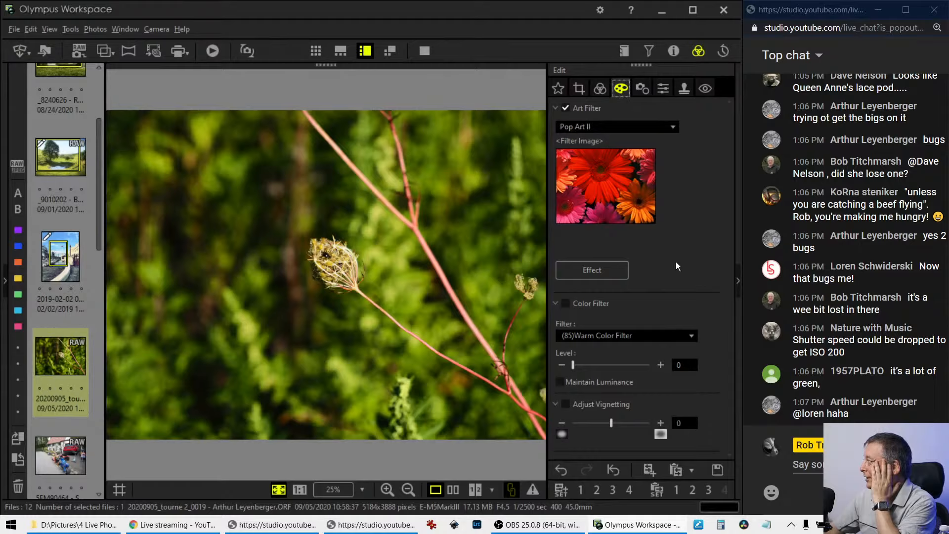
Crop the photo to a 1:1 (6:6) square of about 2106 × 2106 pixels around the seed head.
left_click(605, 93)
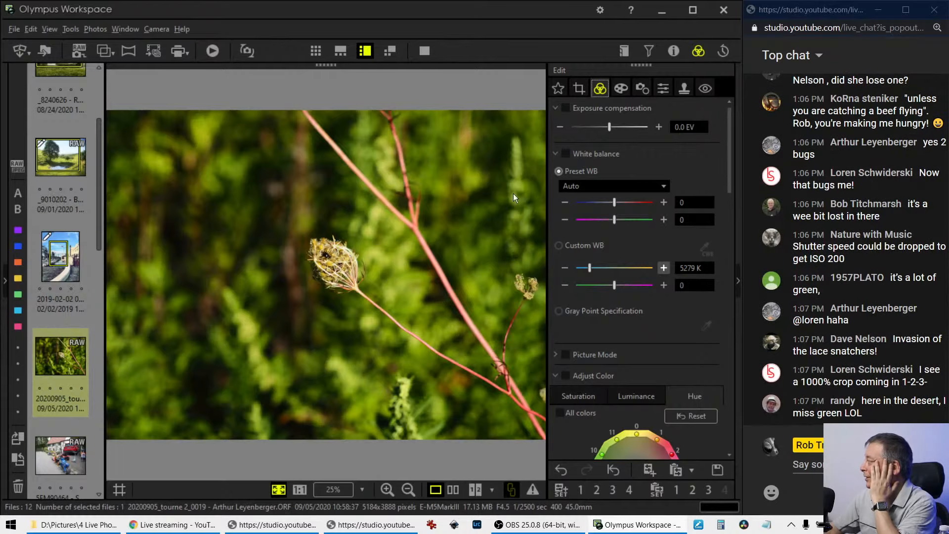
left_click(582, 89)
left_click(588, 157)
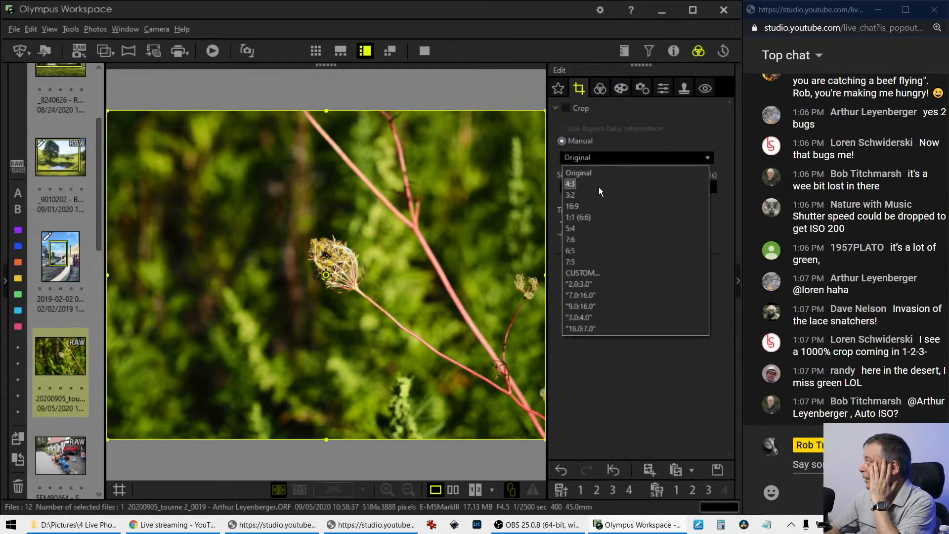
left_click(598, 216)
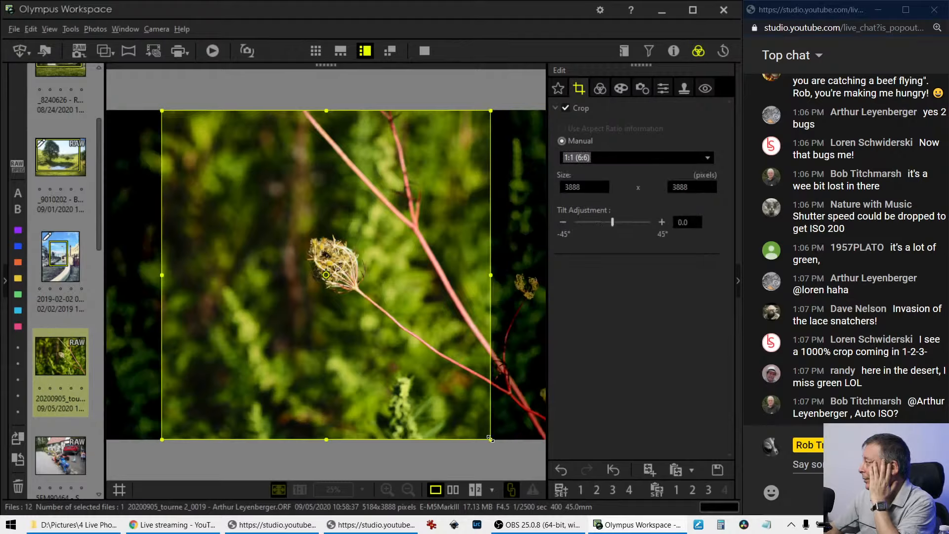
left_click_drag(491, 440, 391, 288)
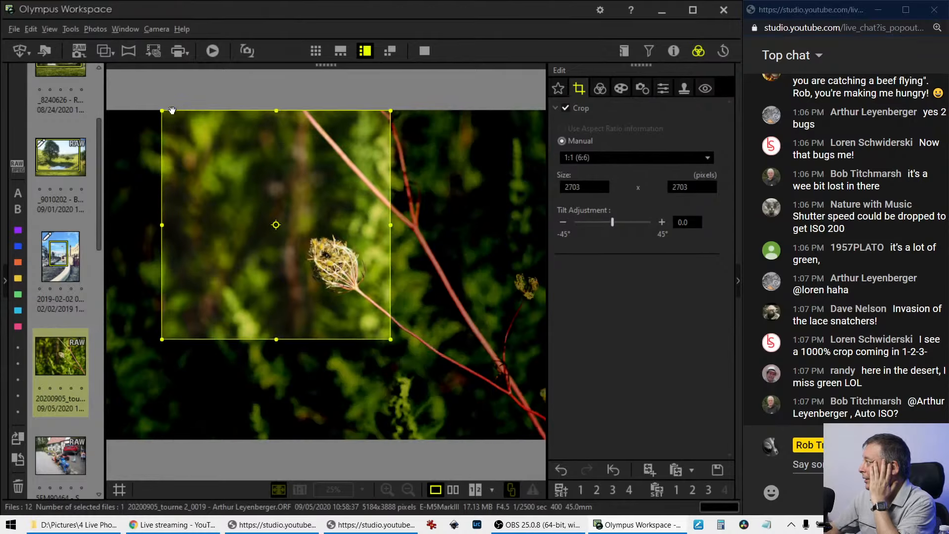
left_click_drag(162, 110, 254, 159)
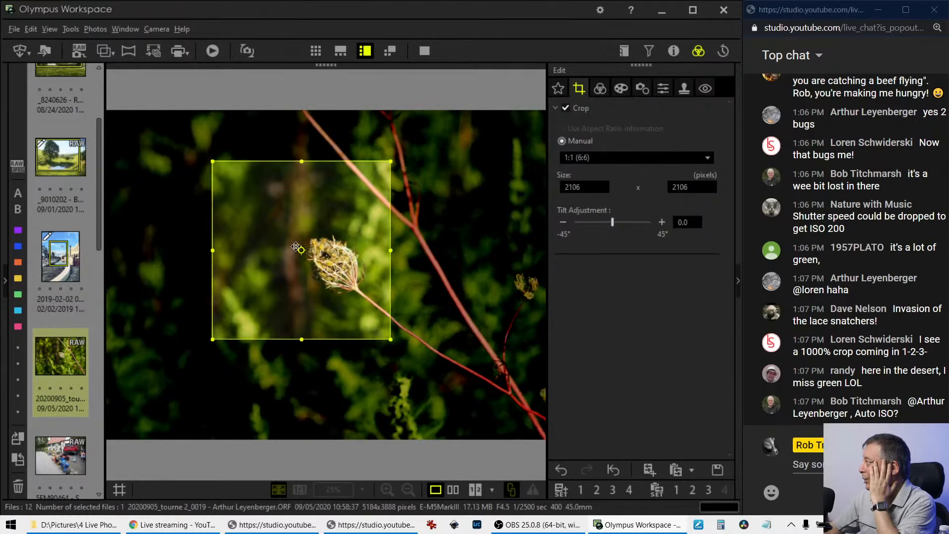
left_click_drag(290, 240, 292, 286)
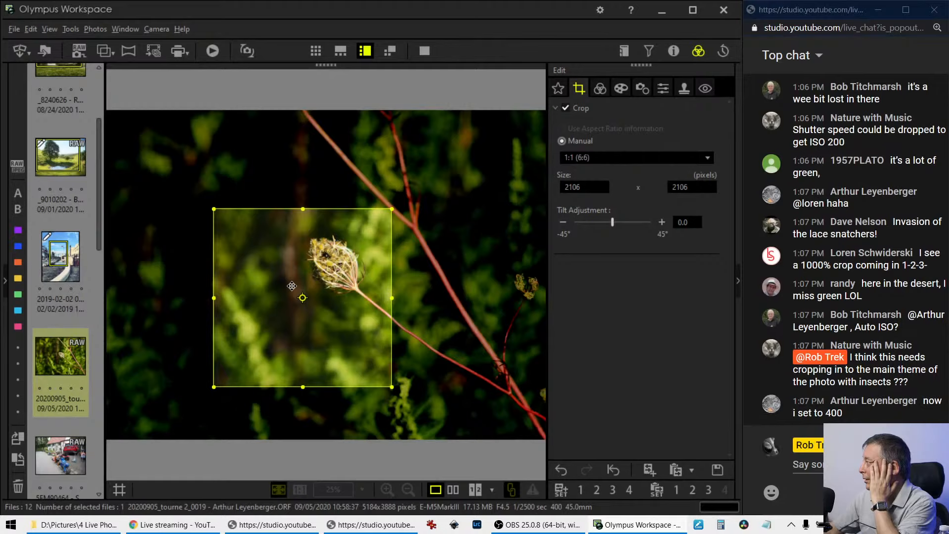
Set the photo's sharpness to 2.0 and its noise filter to OFF.
left_click(596, 90)
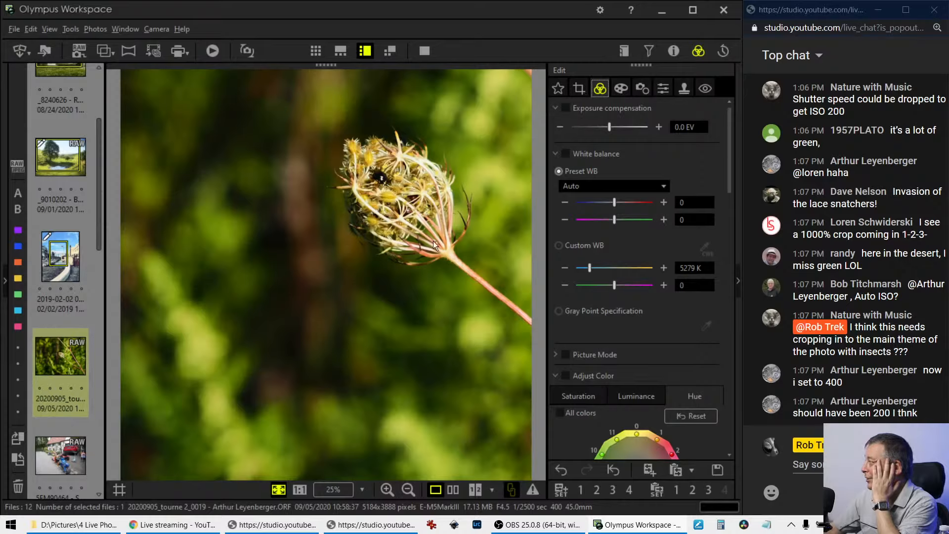
left_click(646, 90)
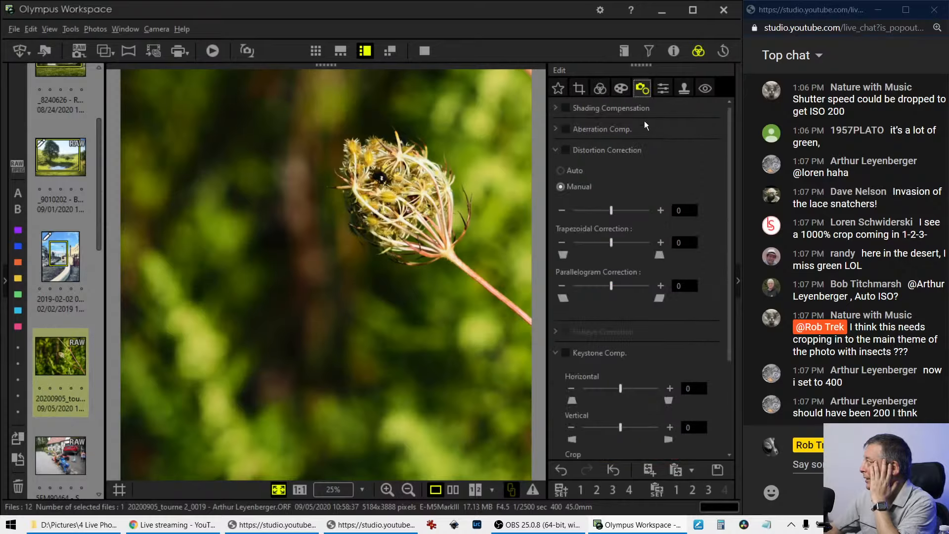
left_click(663, 91)
left_click(662, 128)
left_click(663, 128)
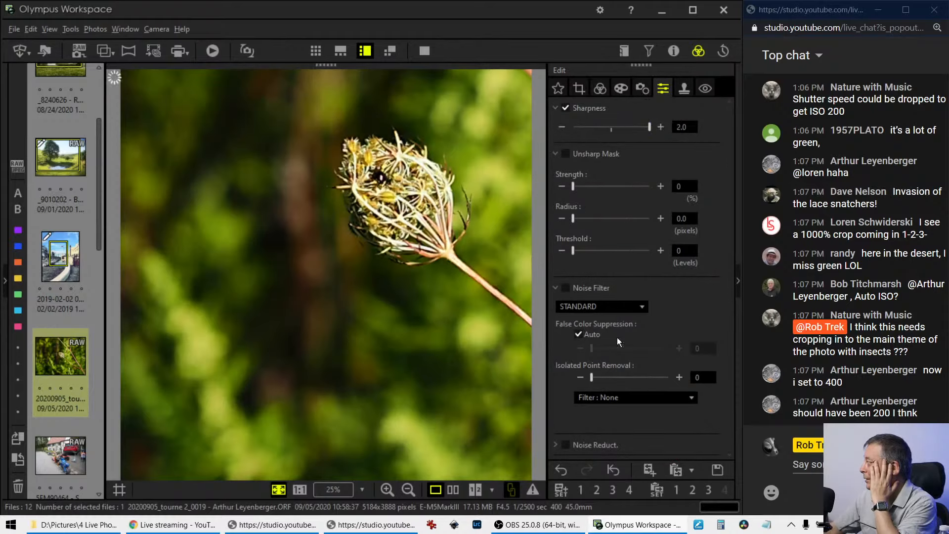
left_click(604, 307)
left_click(601, 322)
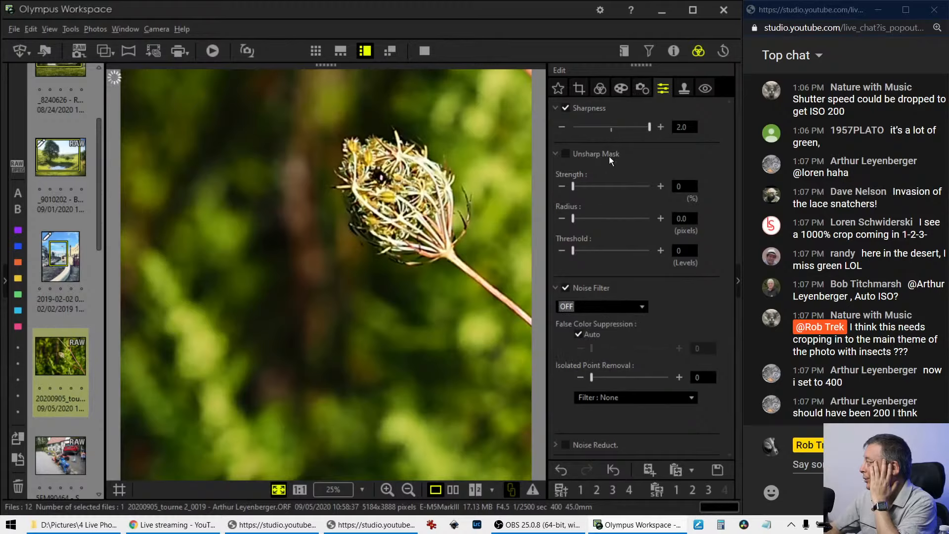
Tighten the square crop around the seed head to about 1934 × 1934 pixels and darken the edges with a negative vignetting adjustment.
left_click(621, 89)
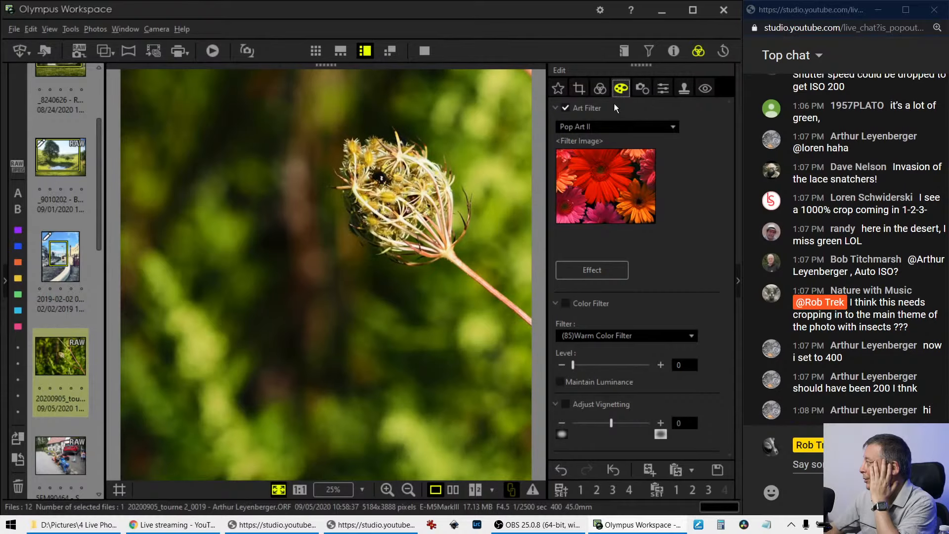
left_click(579, 89)
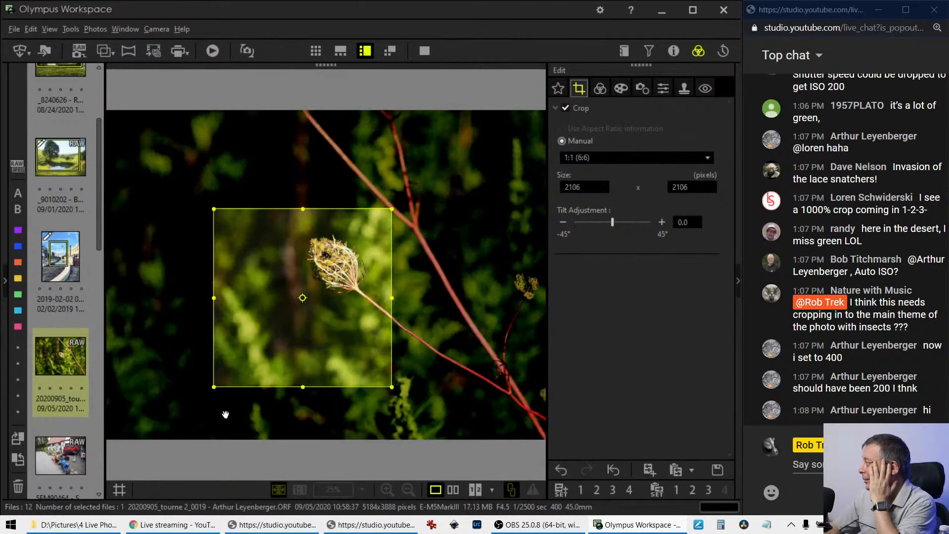
left_click_drag(303, 387, 302, 371)
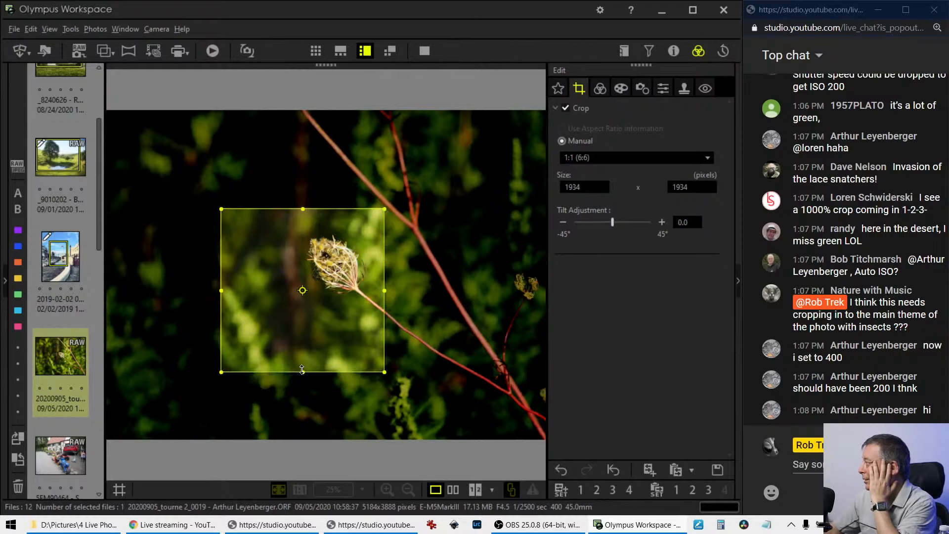
left_click_drag(367, 298, 366, 295)
left_click(621, 88)
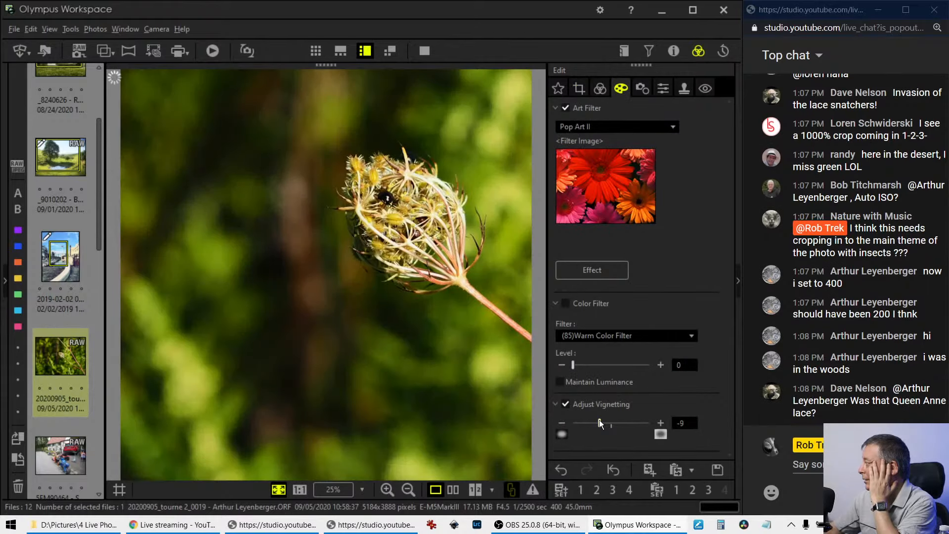
Shift the hue of green color point 9 slightly toward cyan in the Adjust Color settings.
left_click(601, 89)
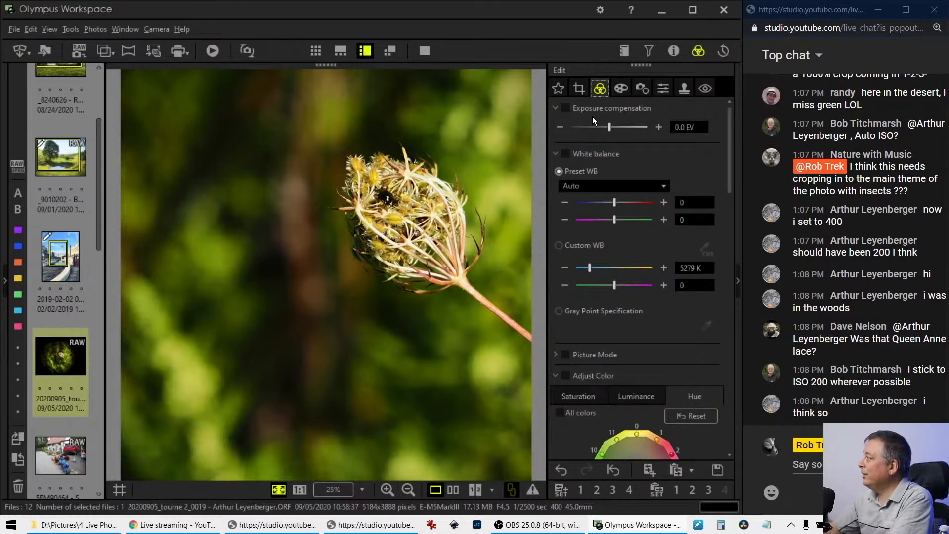
scroll(663, 295, "down", 5)
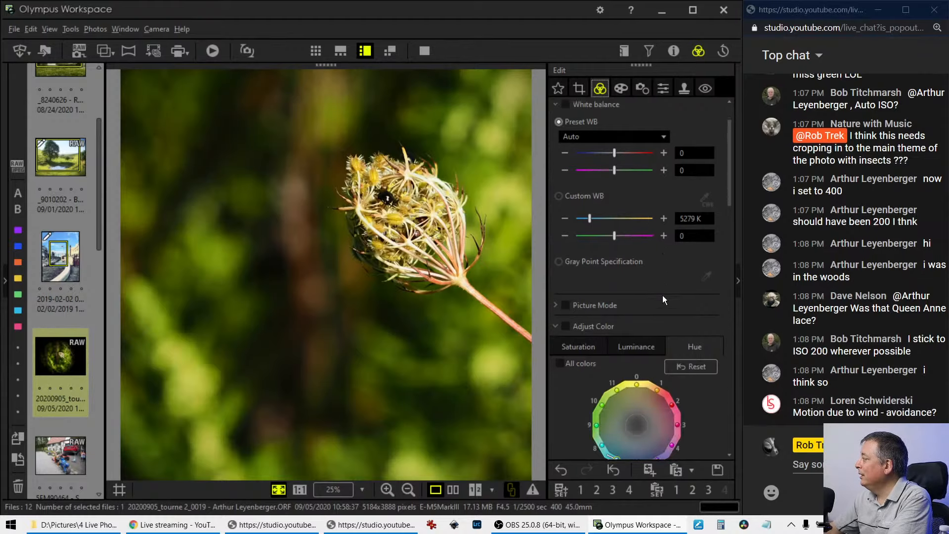
left_click(588, 271)
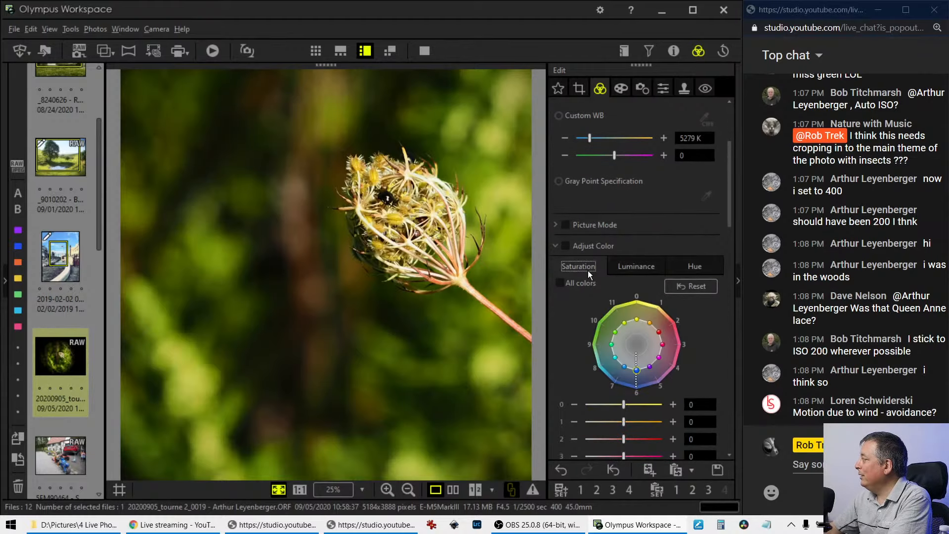
left_click(632, 267)
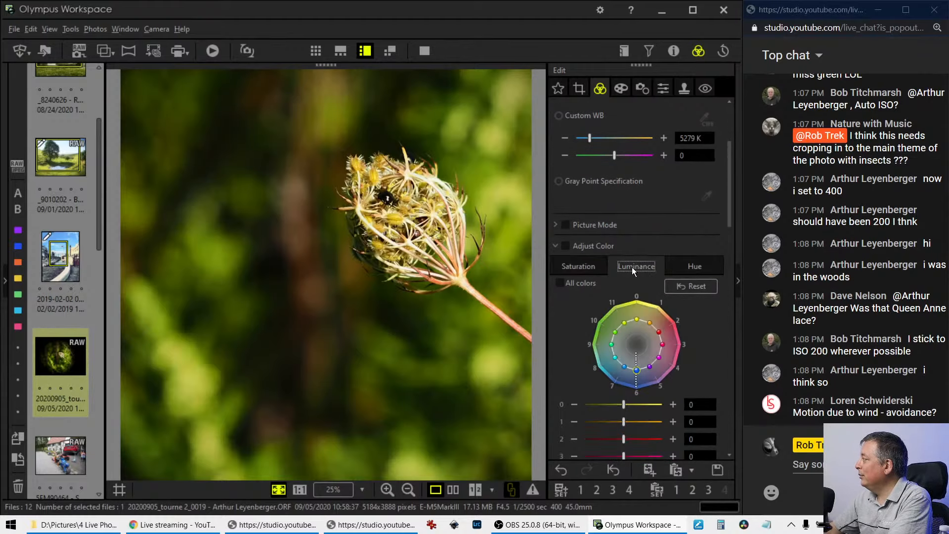
left_click(693, 267)
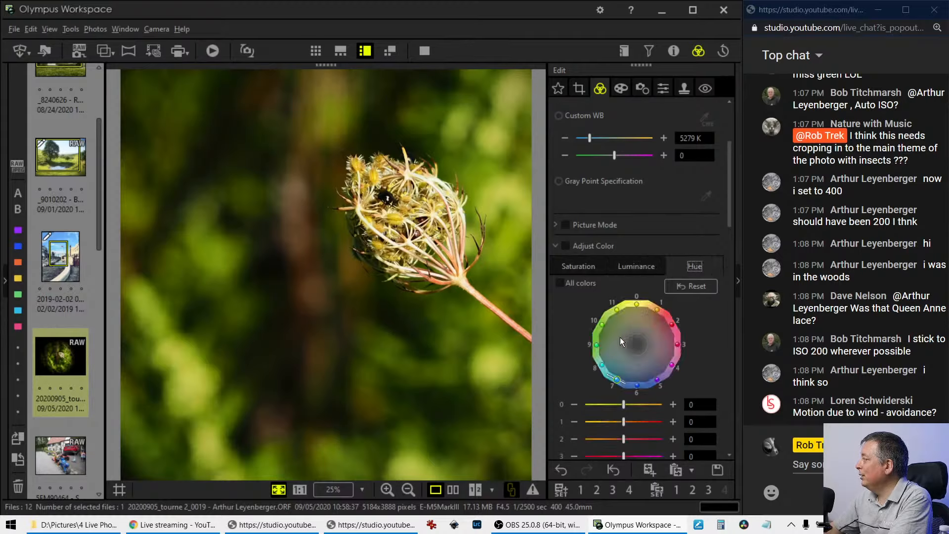
left_click(597, 346)
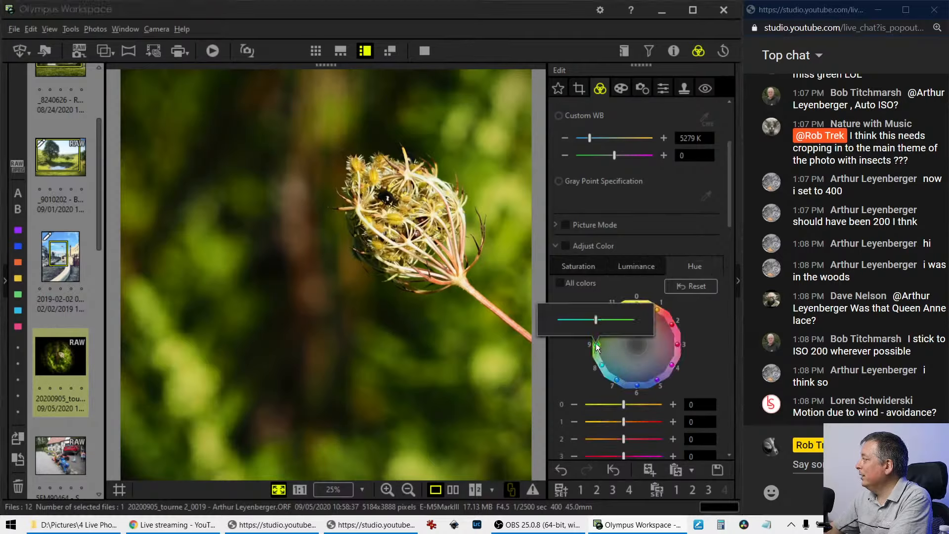
left_click(596, 321)
left_click_drag(597, 320, 586, 321)
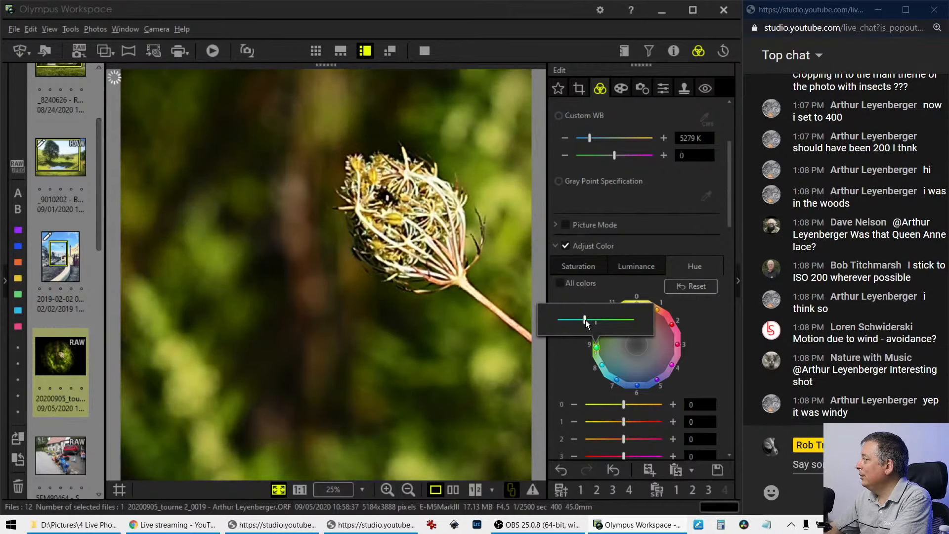
left_click(571, 358)
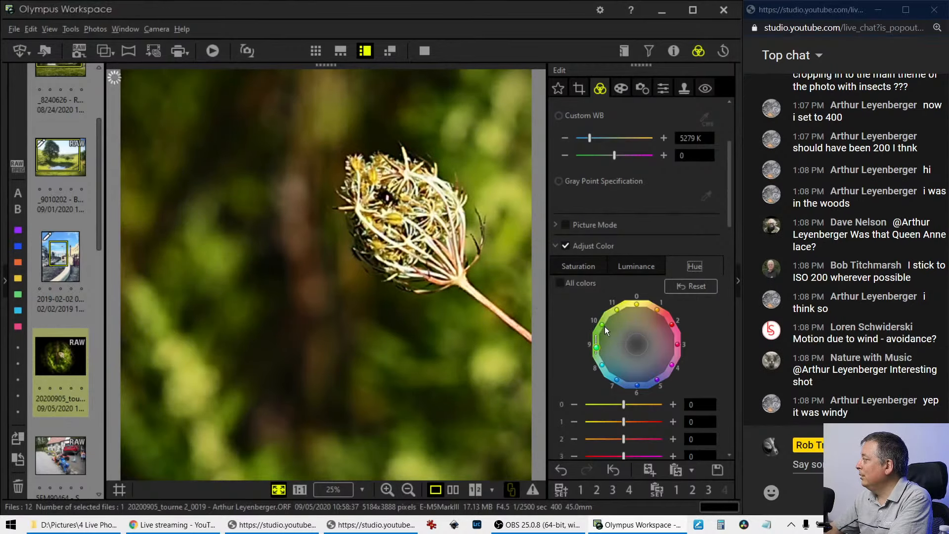
Shift the hue of color point 10 toward green and of color point 11 toward yellow.
left_click(597, 321)
left_click_drag(600, 303, 588, 302)
left_click(569, 342)
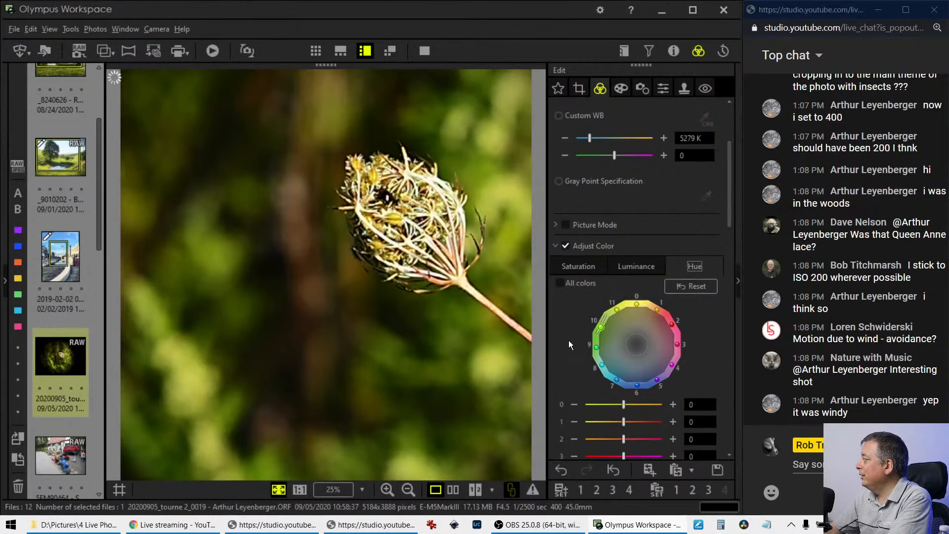
left_click(619, 309)
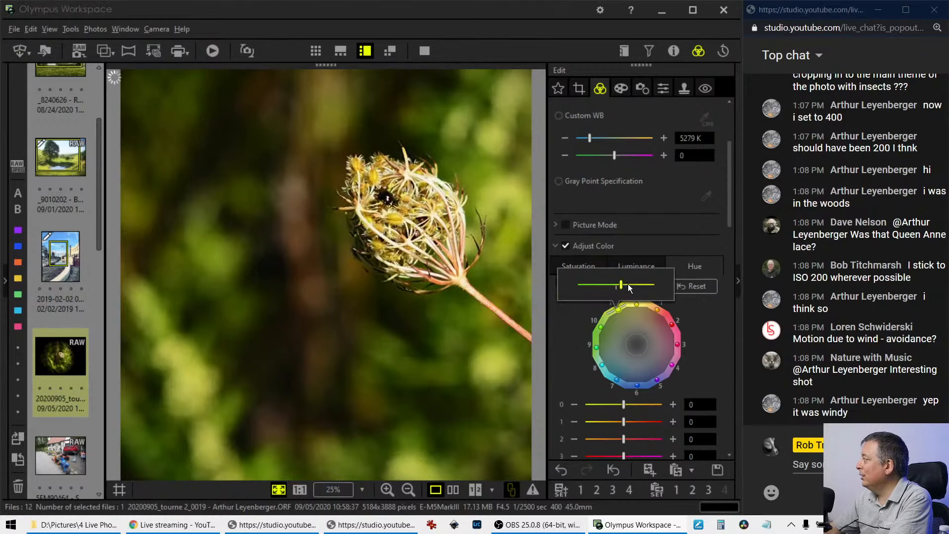
left_click_drag(628, 285, 629, 285)
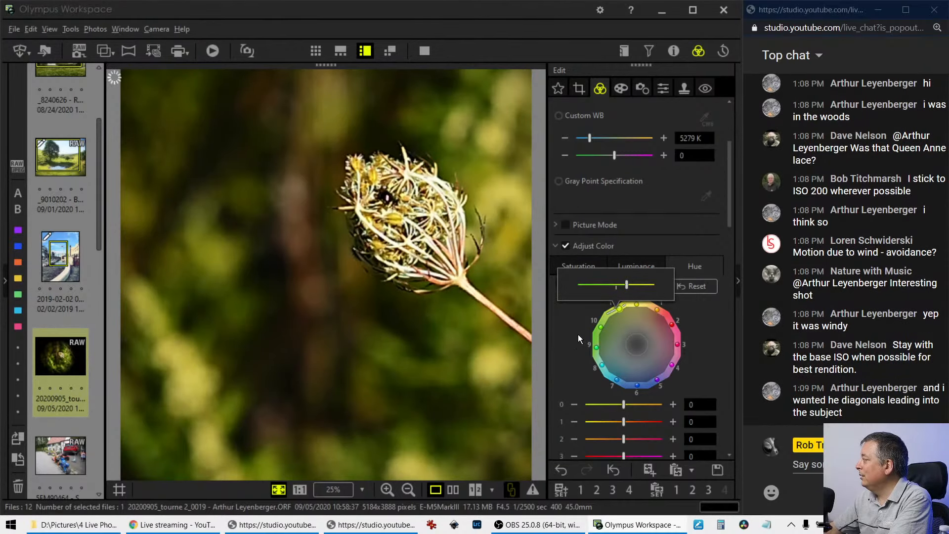
left_click(578, 334)
Raise the saturation of red color point 2 to 7 to strengthen the stems.
left_click(624, 264)
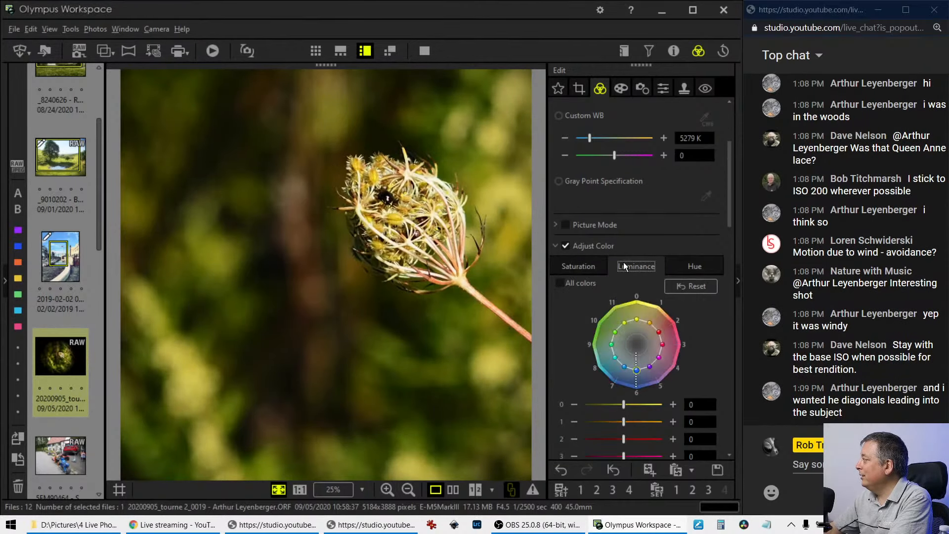
left_click(586, 268)
left_click_drag(660, 336, 674, 324)
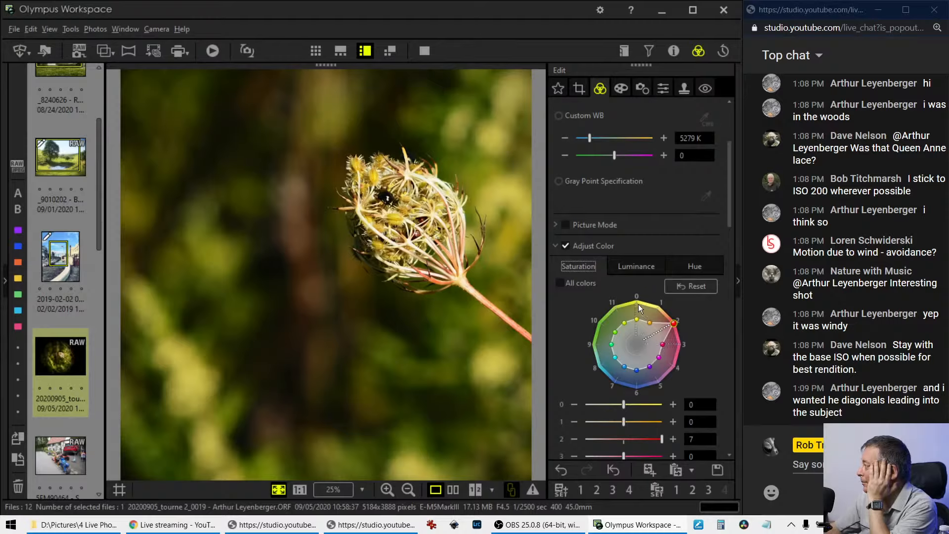
Try shifting the square crop so that the red background branch beside the seed head falls inside the frame.
left_click(580, 87)
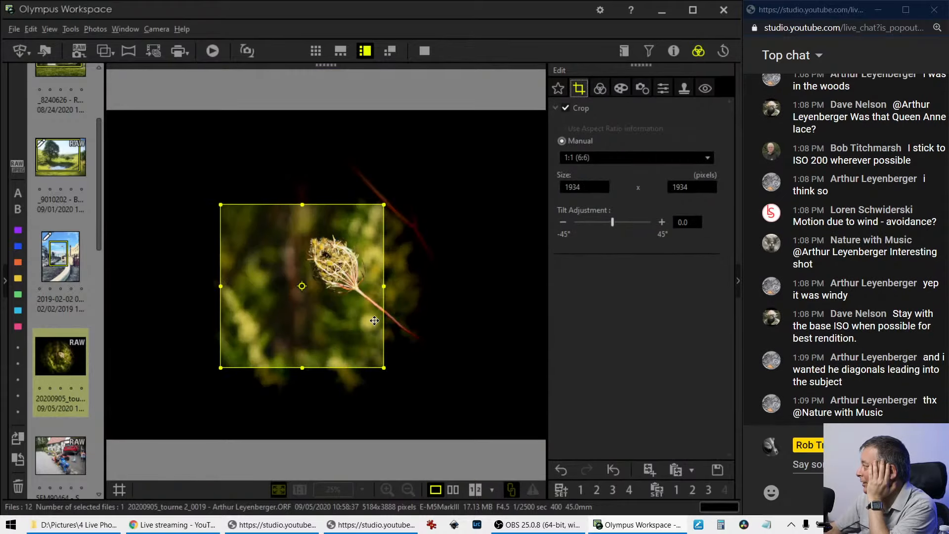
left_click_drag(373, 321, 394, 310)
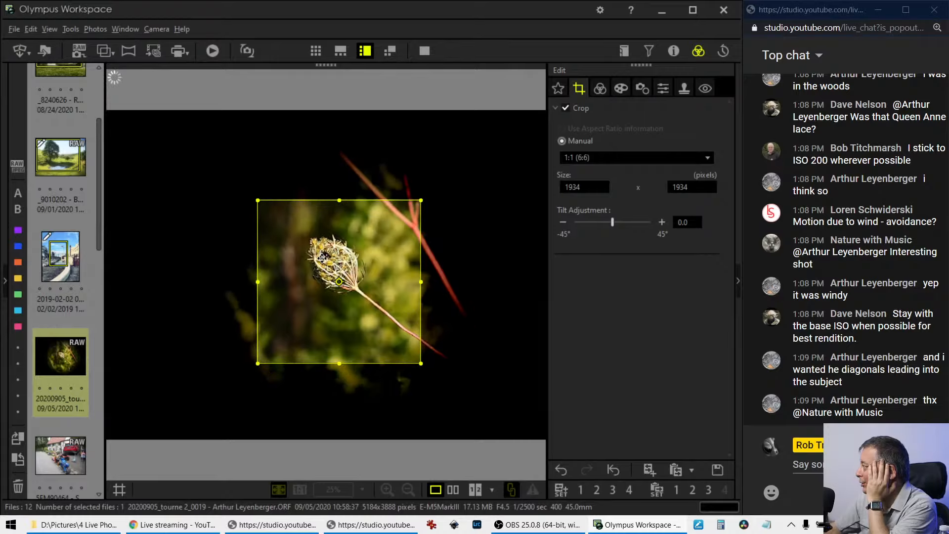
left_click_drag(323, 257, 335, 256)
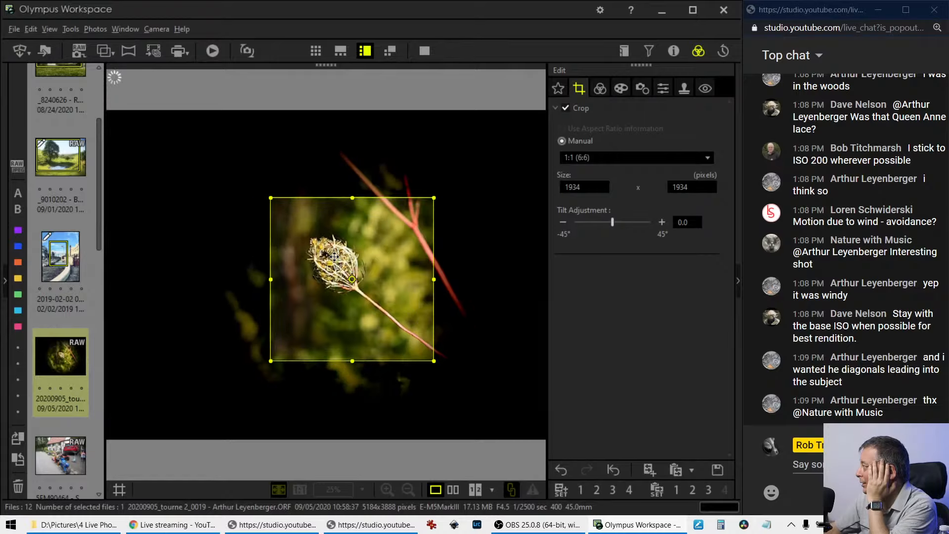
left_click(599, 89)
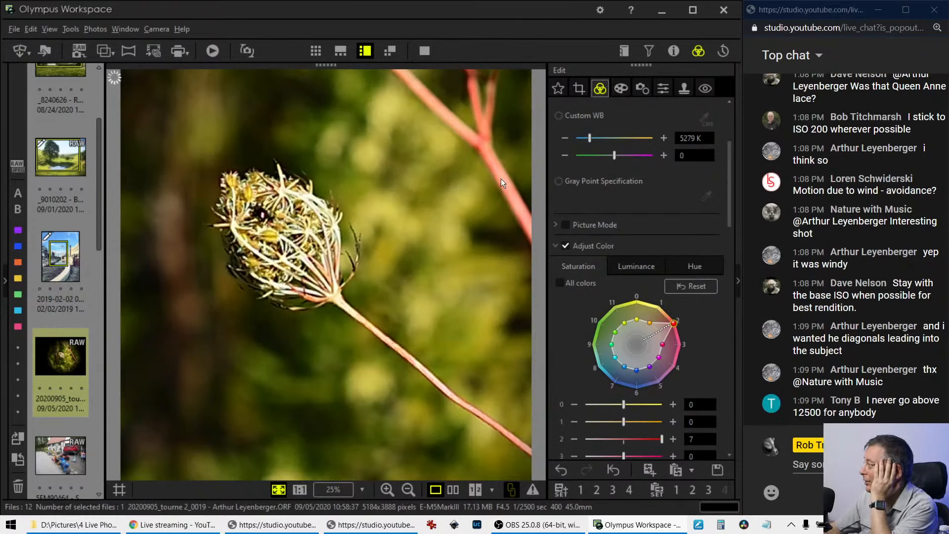
Move the square crop back away from the red background branch, placing the seed head in the frame's upper-right area.
left_click(579, 90)
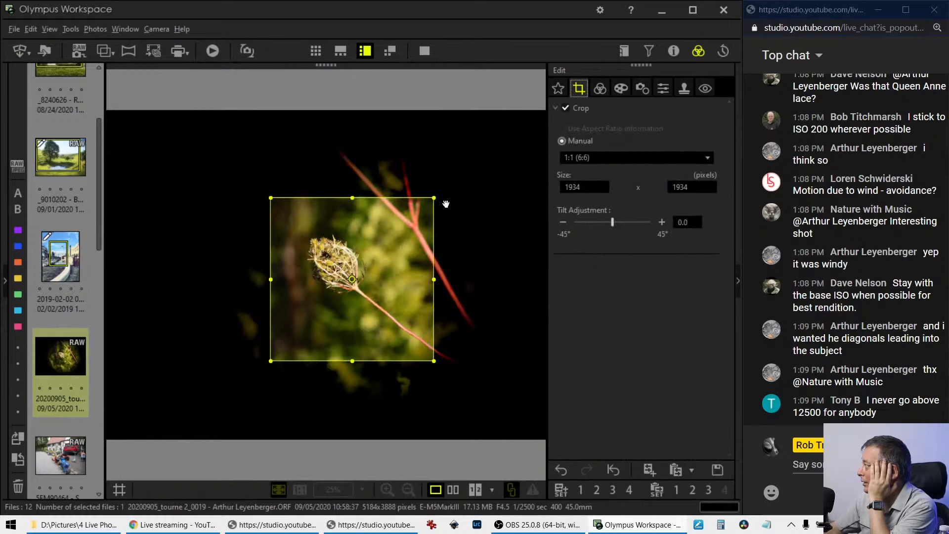
left_click_drag(407, 220, 367, 233)
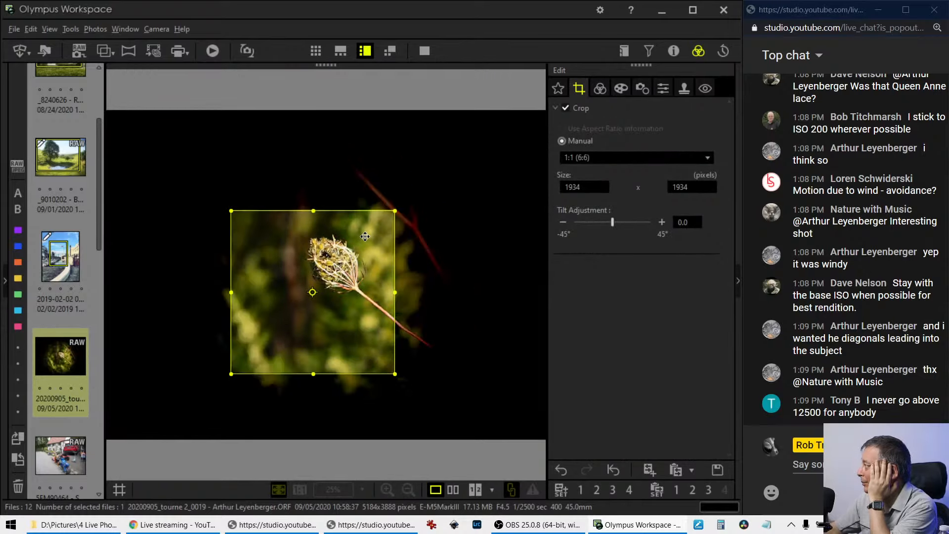
left_click(600, 90)
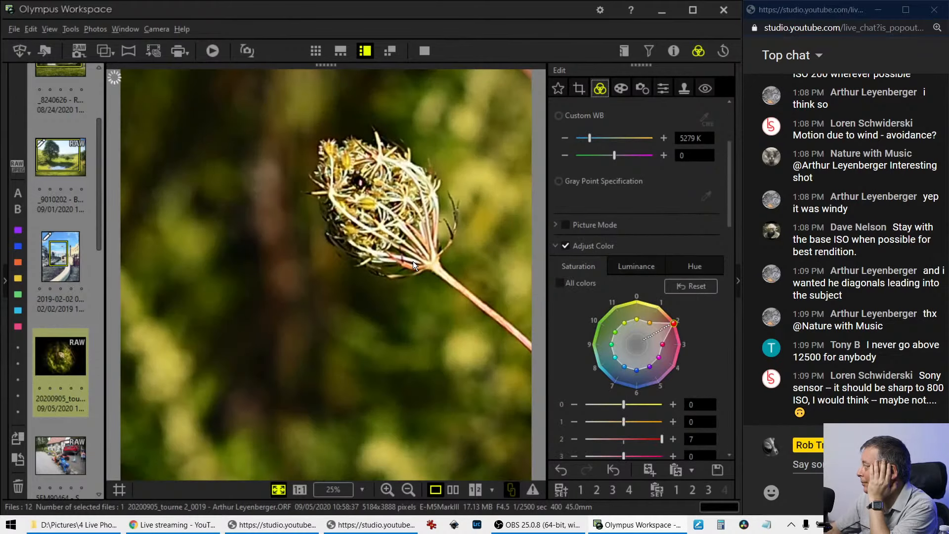
left_click(671, 50)
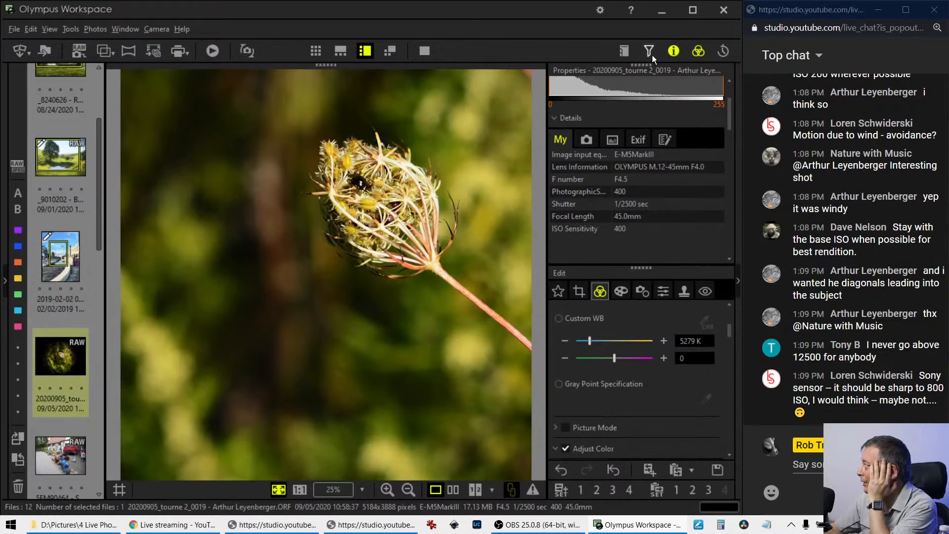
left_click(652, 55)
left_click(674, 52)
left_click(648, 51)
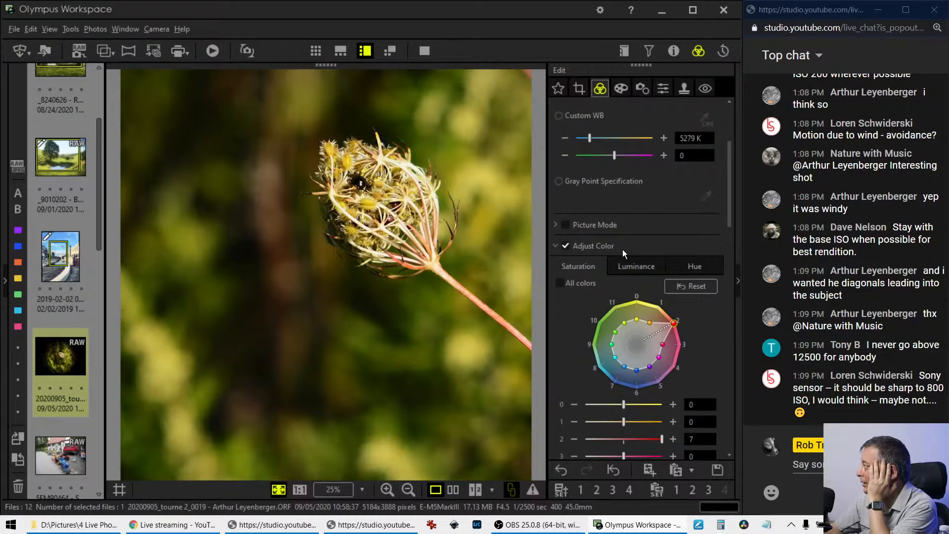
Set the crop's tilt adjustment to 22.5° so the stem stands steeper.
left_click(582, 94)
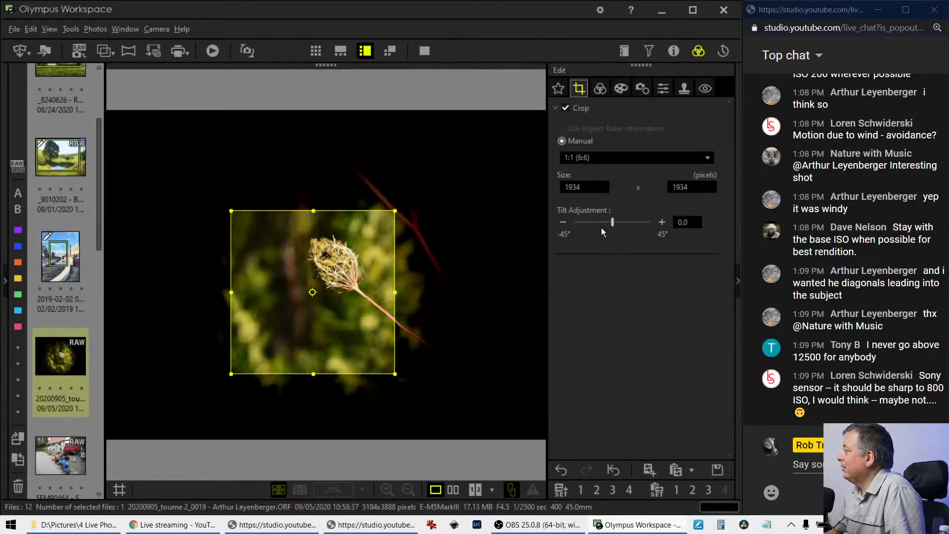
left_click_drag(613, 224, 631, 226)
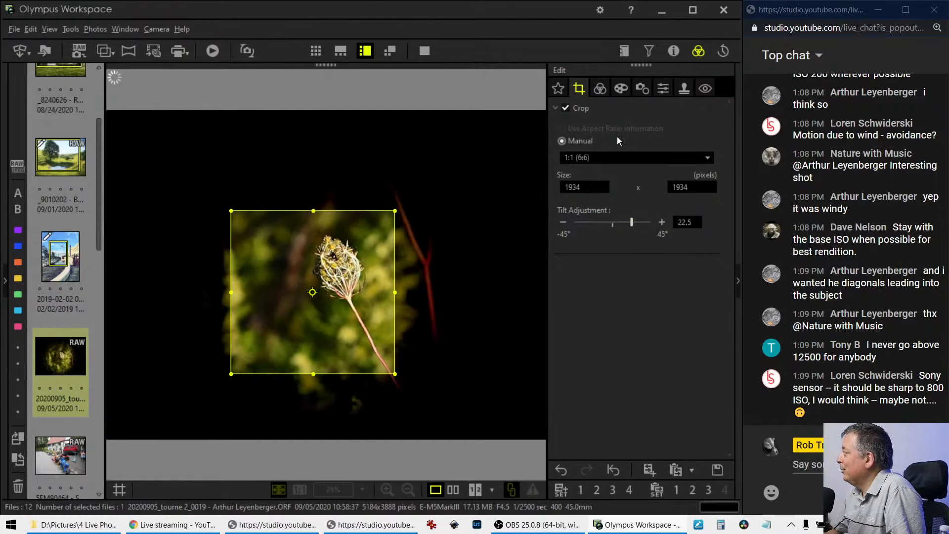
left_click(604, 92)
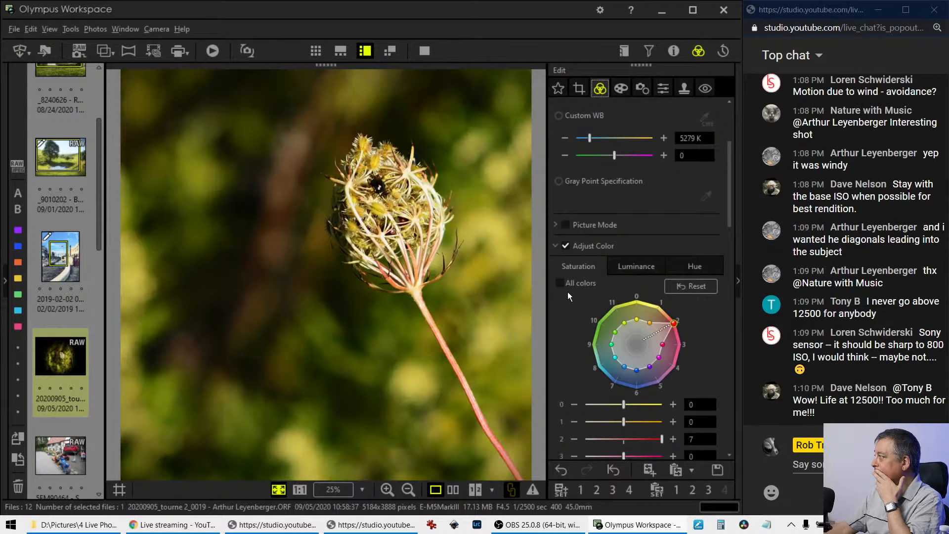
Tighten and reposition the square crop around the seed head to about 1817 × 1817 pixels.
left_click(576, 93)
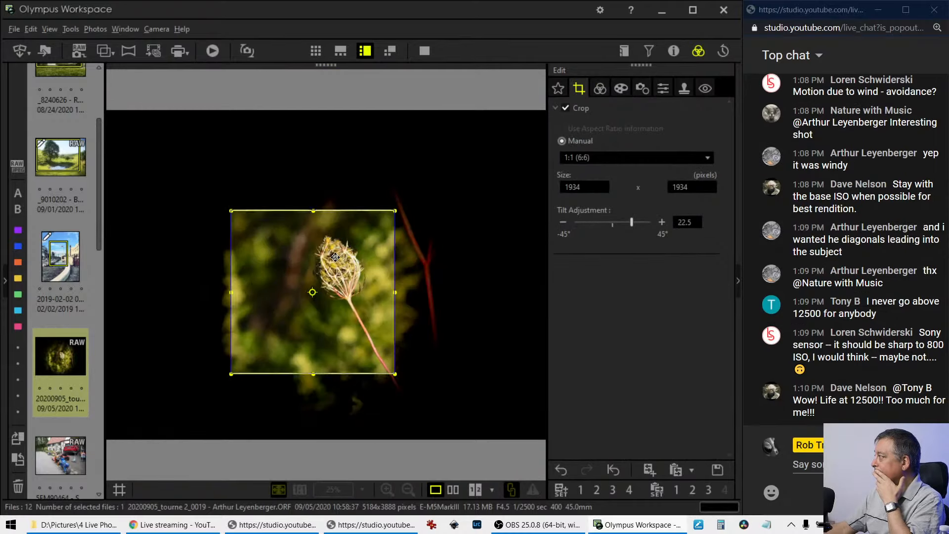
left_click_drag(341, 267, 335, 263)
mouse_move(245, 278)
left_mouse_down()
mouse_move(248, 292)
mouse_move(257, 276)
left_mouse_up()
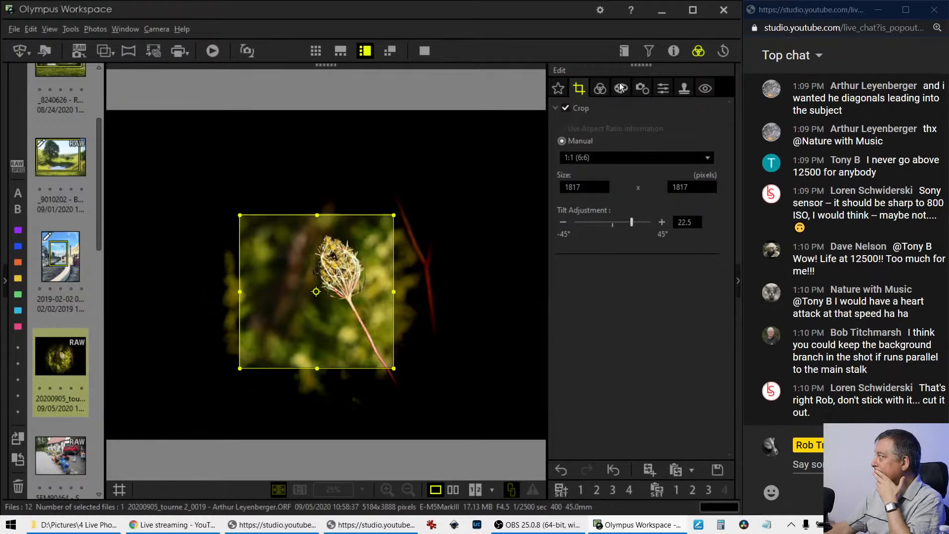
left_click(601, 87)
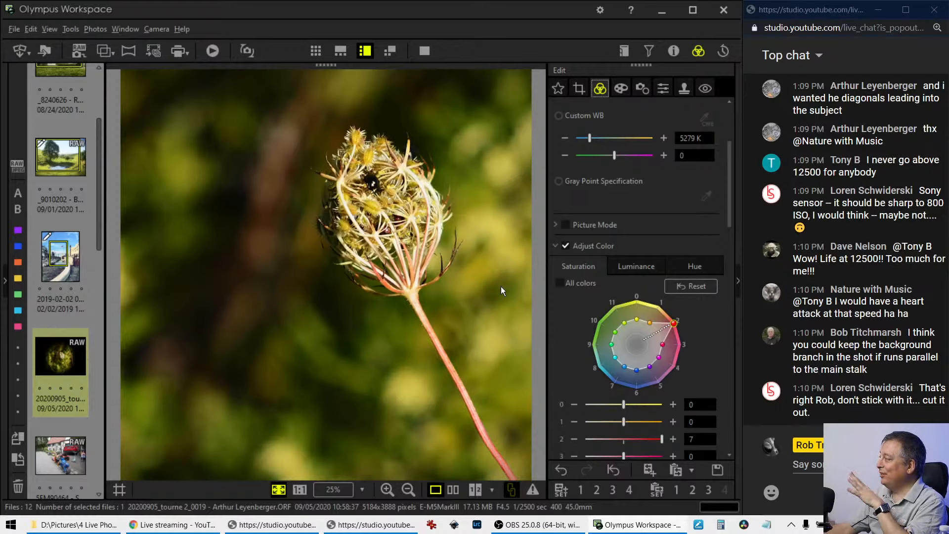
Set the crop's tilt adjustment to 20.4° so the stem runs toward the frame's lower corner.
left_click(579, 88)
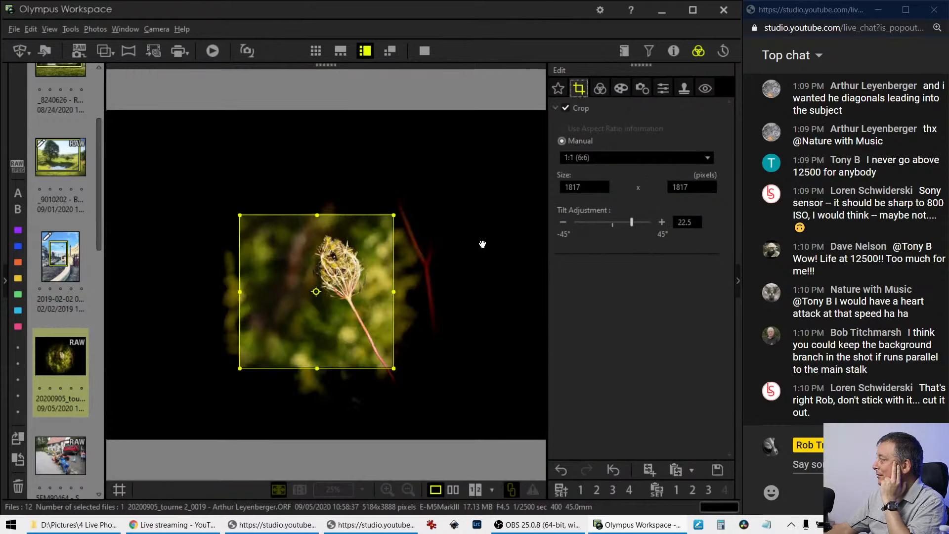
left_click(631, 220)
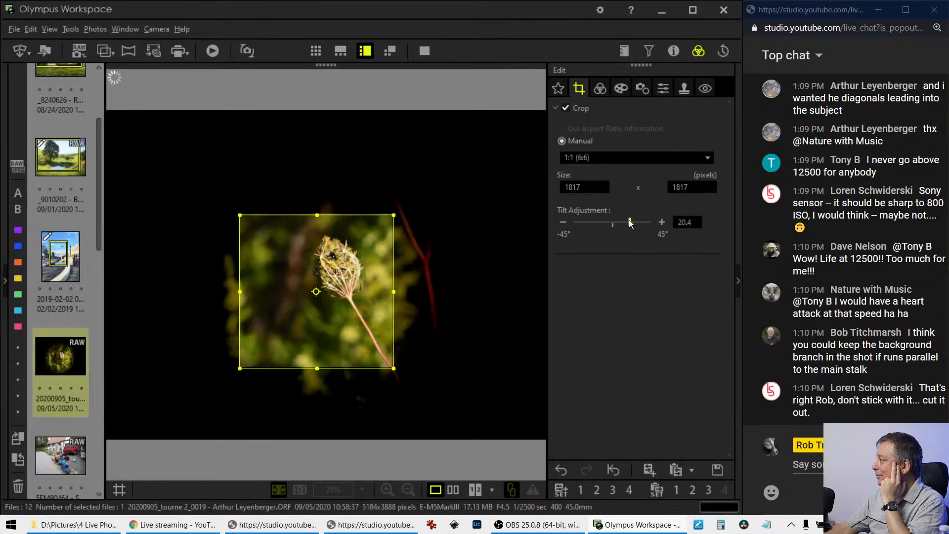
left_click(601, 94)
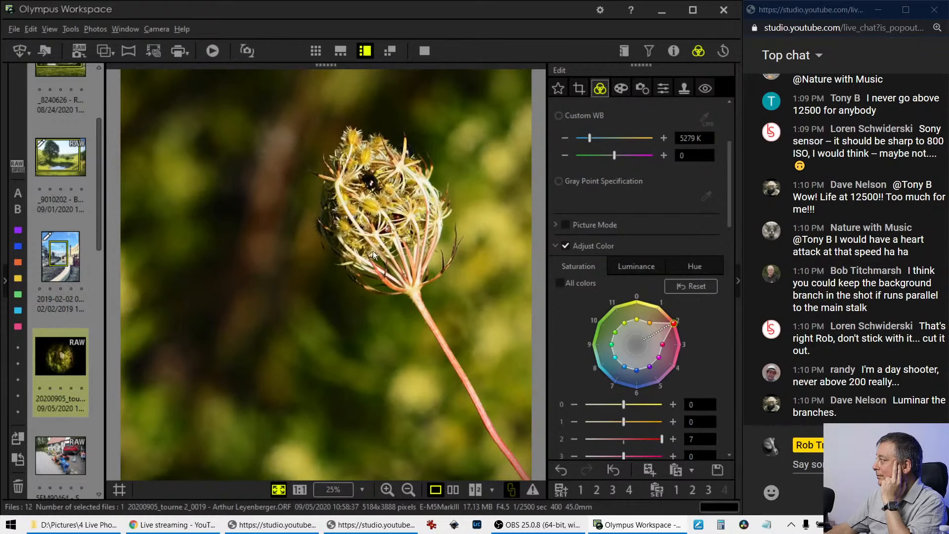
Sharpen the seed head with an Unsharp Mask at strength 314%, radius 0.8 pixels and threshold 10 levels.
left_click(374, 200)
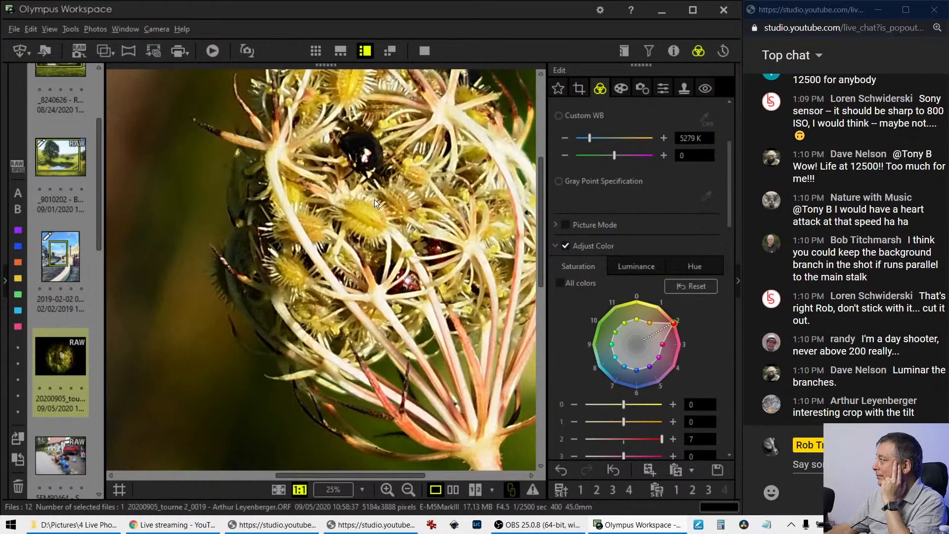
left_click_drag(406, 194, 390, 224)
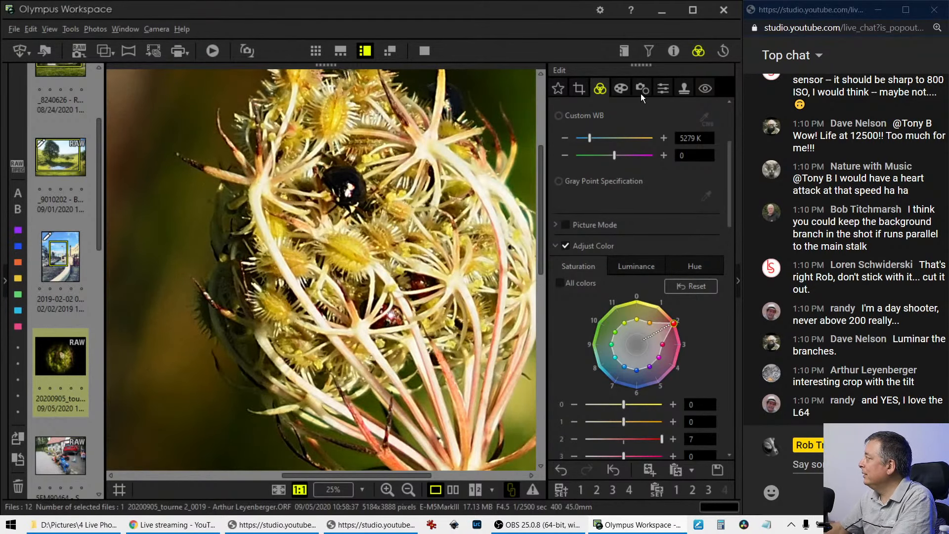
left_click(663, 88)
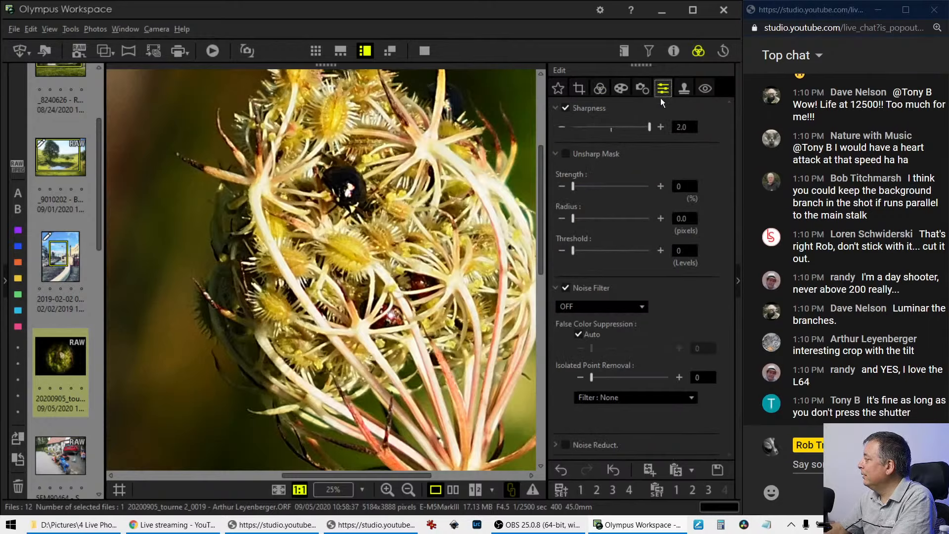
left_click(602, 155)
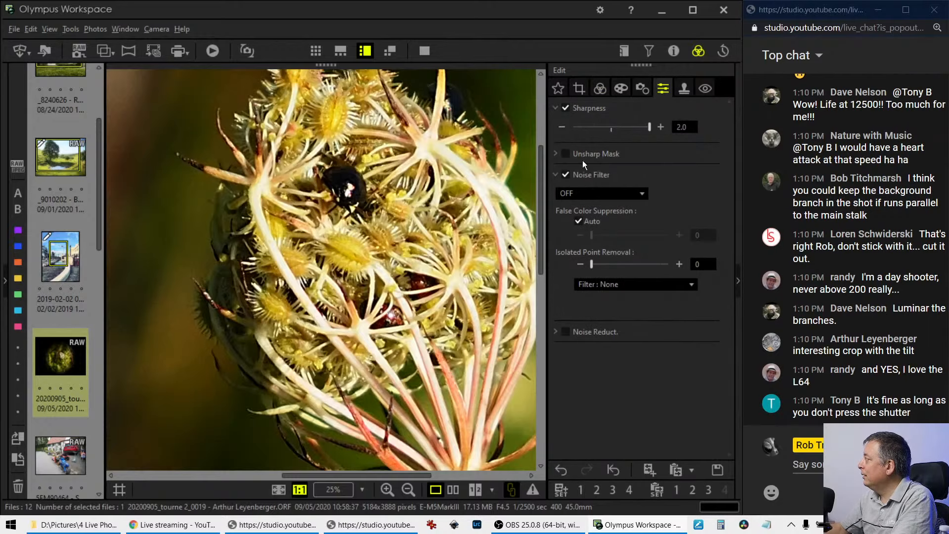
left_click(585, 155)
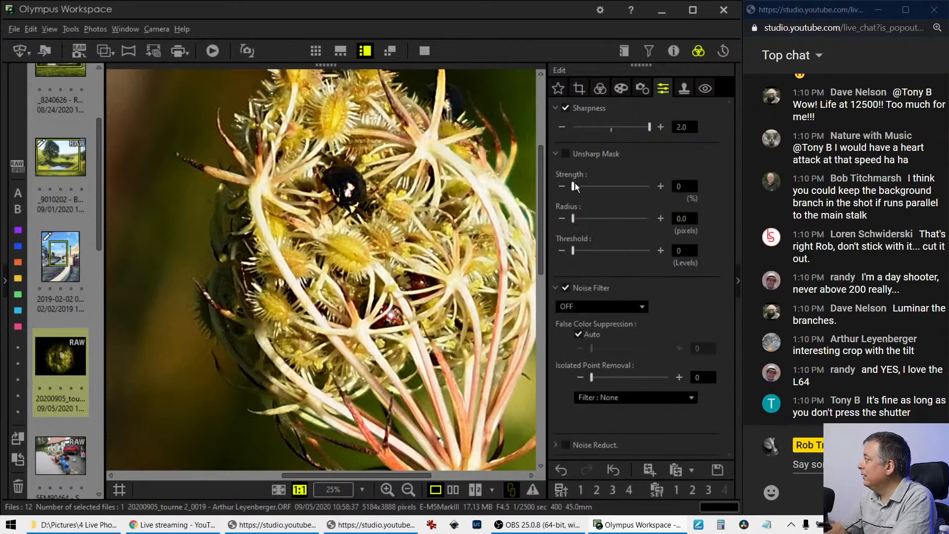
left_click_drag(575, 185, 611, 187)
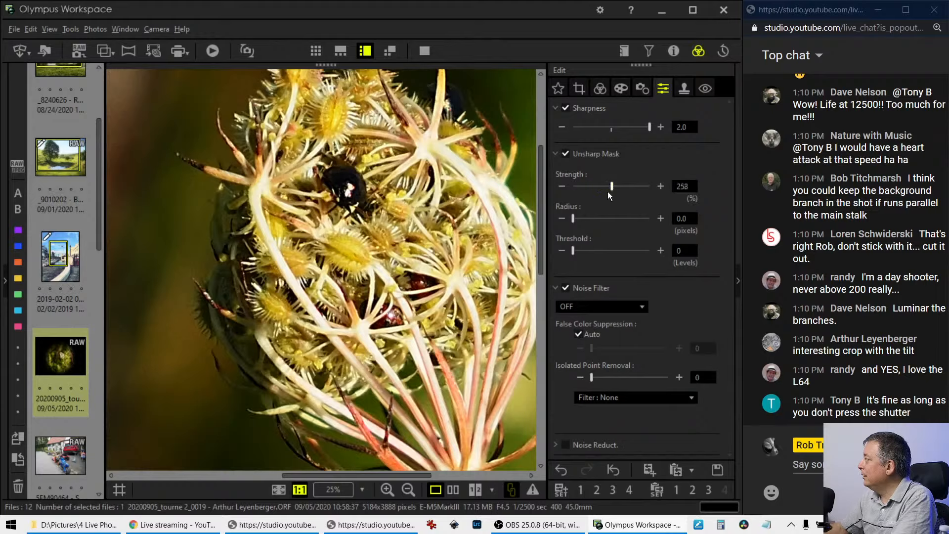
left_click(663, 221)
left_click_drag(574, 250, 581, 250)
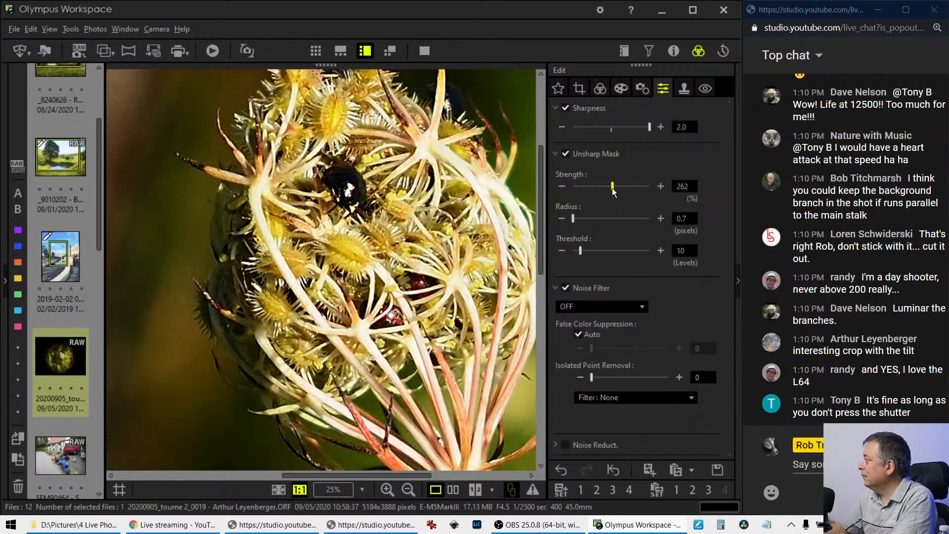
left_click_drag(613, 188, 621, 187)
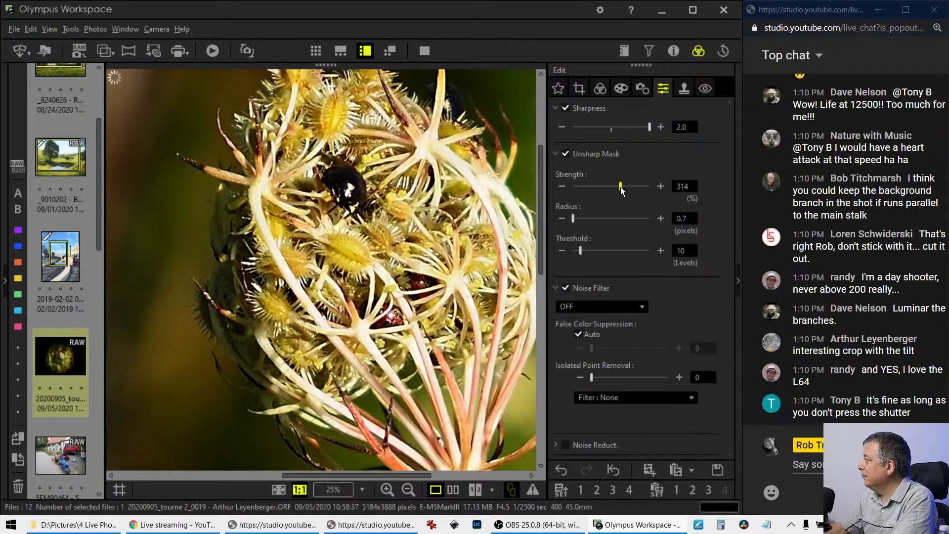
left_click(661, 219)
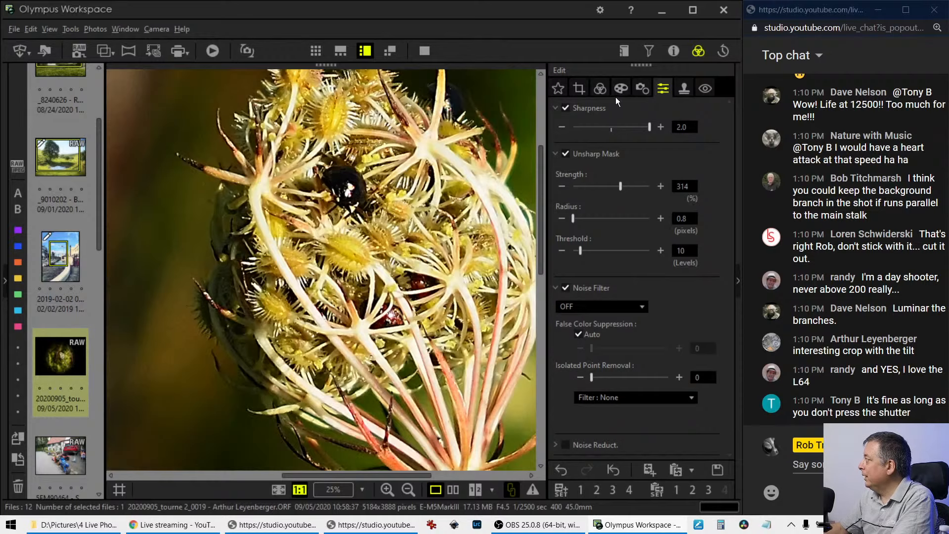
Shrink the square crop to about 1681 × 1681 pixels, pulling its lower-right corner in to where the stem leaves the frame.
left_click(579, 90)
left_click(593, 90)
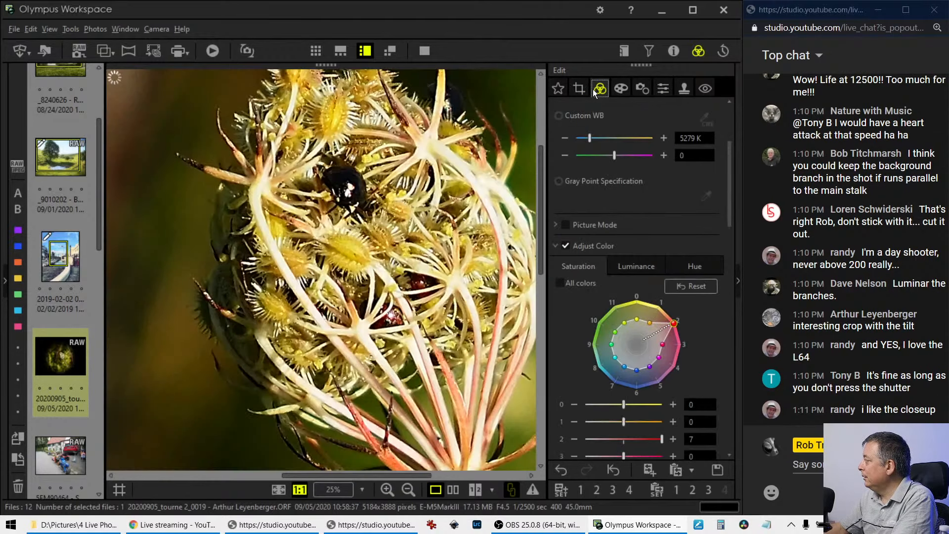
left_click(421, 159)
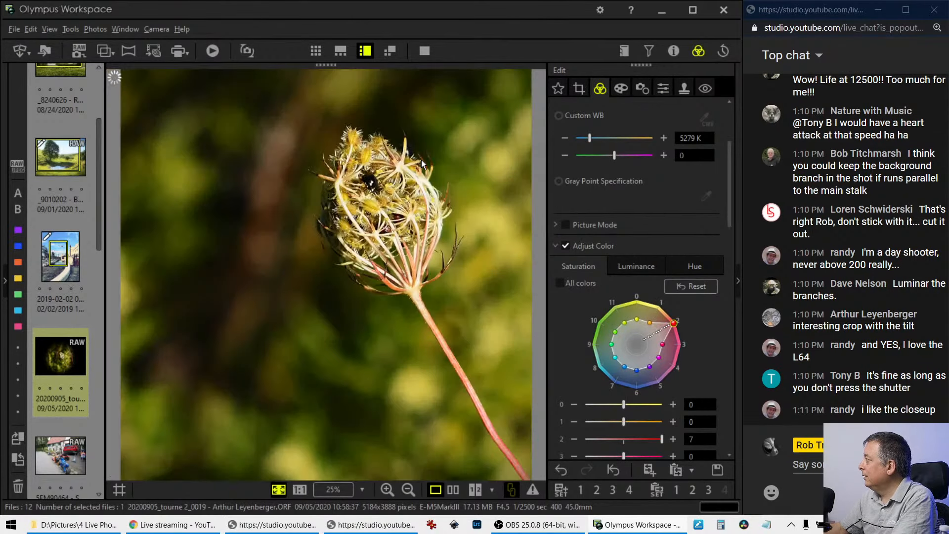
left_click(579, 89)
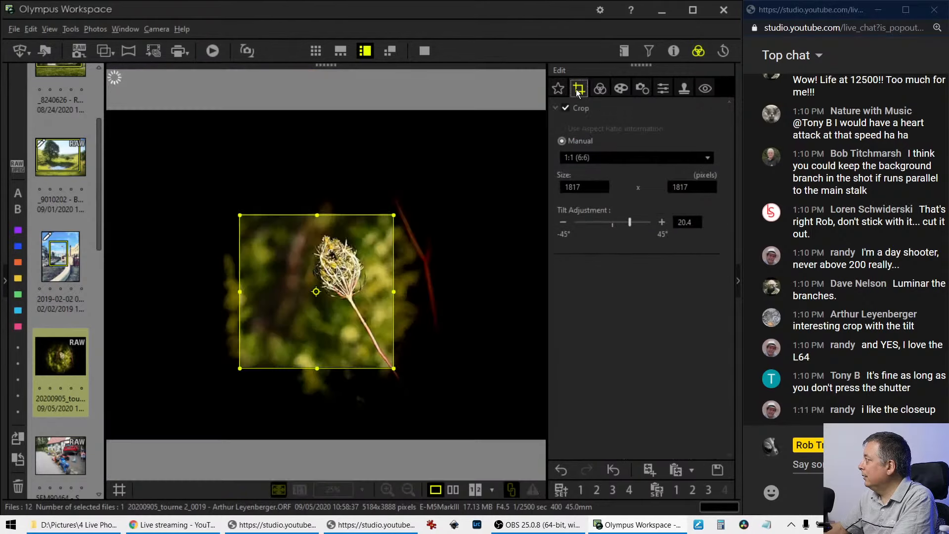
left_click_drag(391, 365, 382, 356)
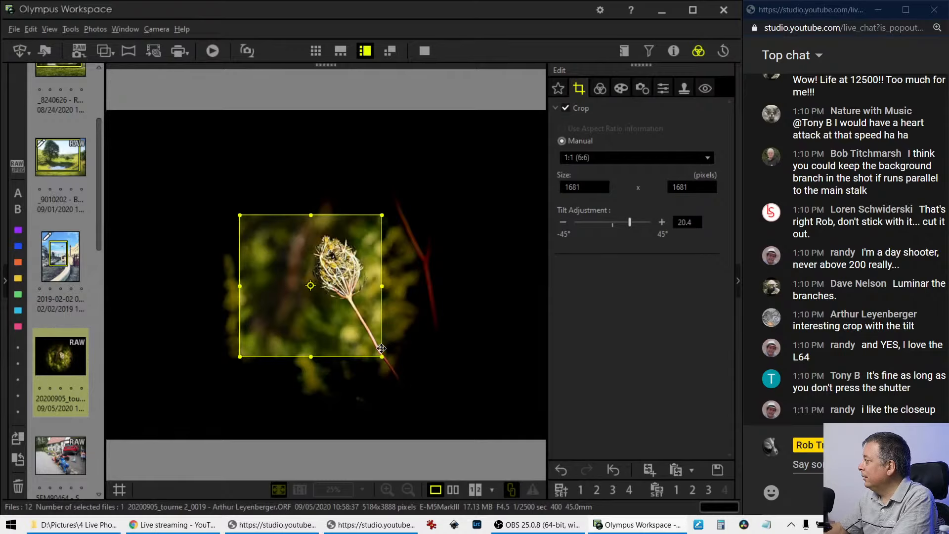
left_click(600, 89)
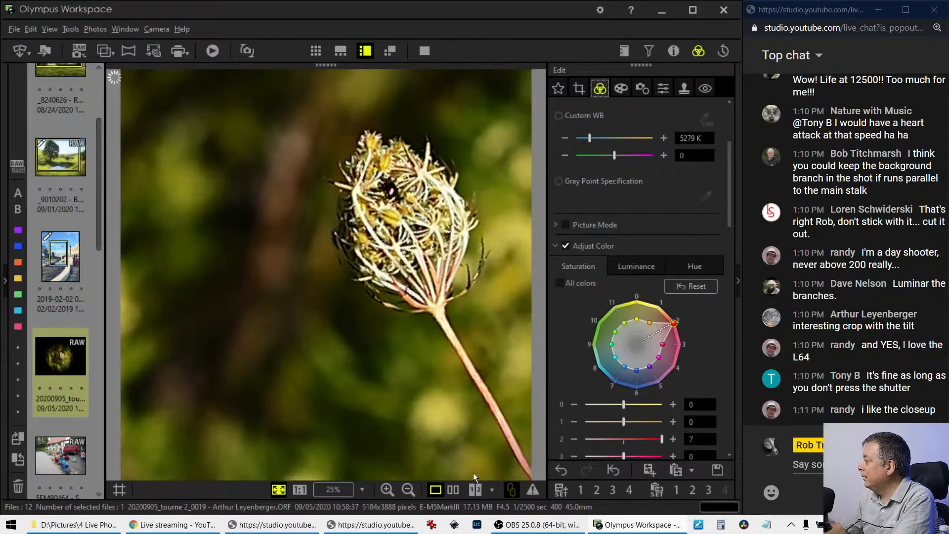
Try to view the edited seed head photo in a two-pane comparison, and close the unresponsive Olympus Workspace.
left_click(457, 487)
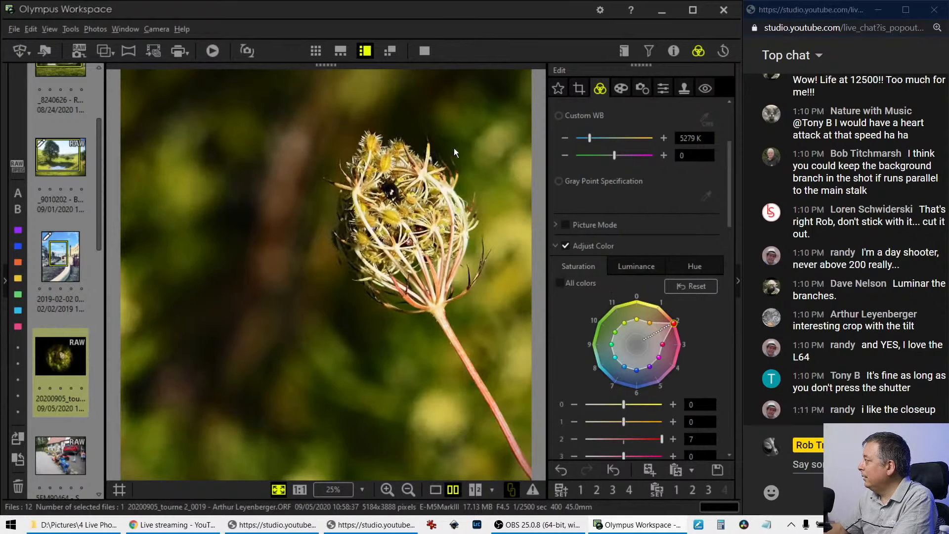
left_click(425, 52)
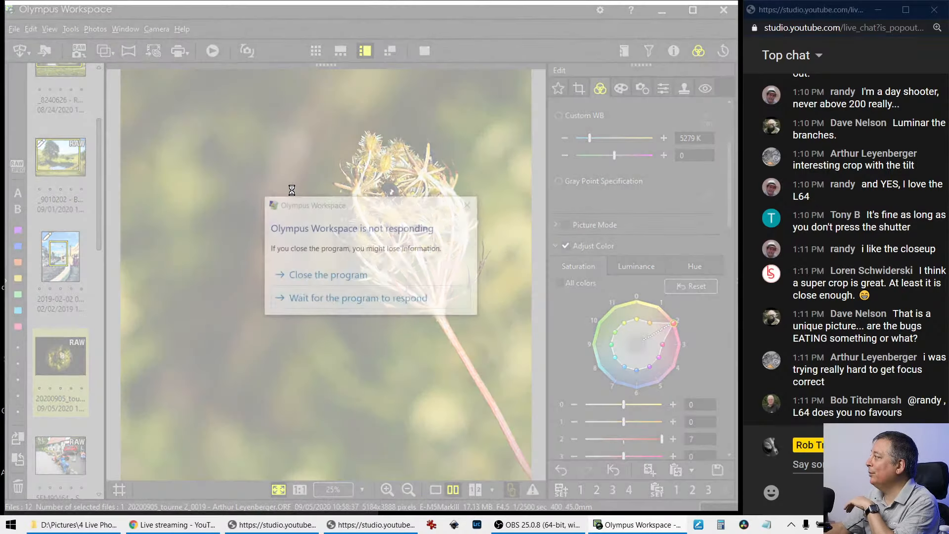
left_click(319, 275)
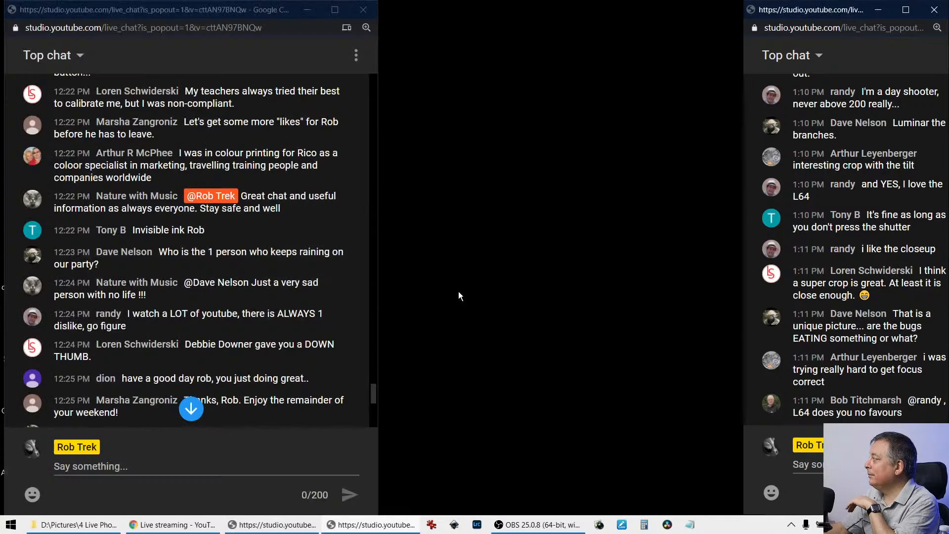
Close the extra live chat pop-out and relaunch Olympus Workspace in a maximized window.
left_click(359, 12)
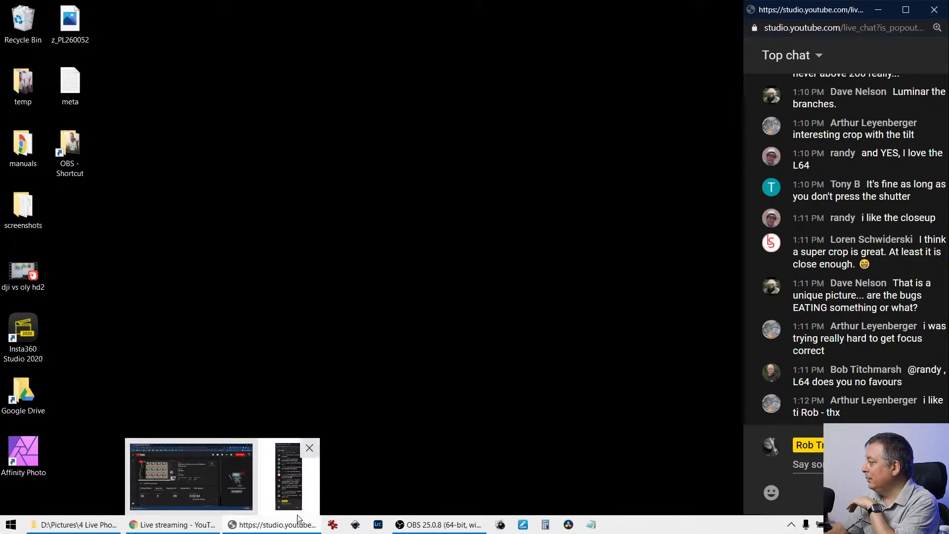
mouse_move(458, 528)
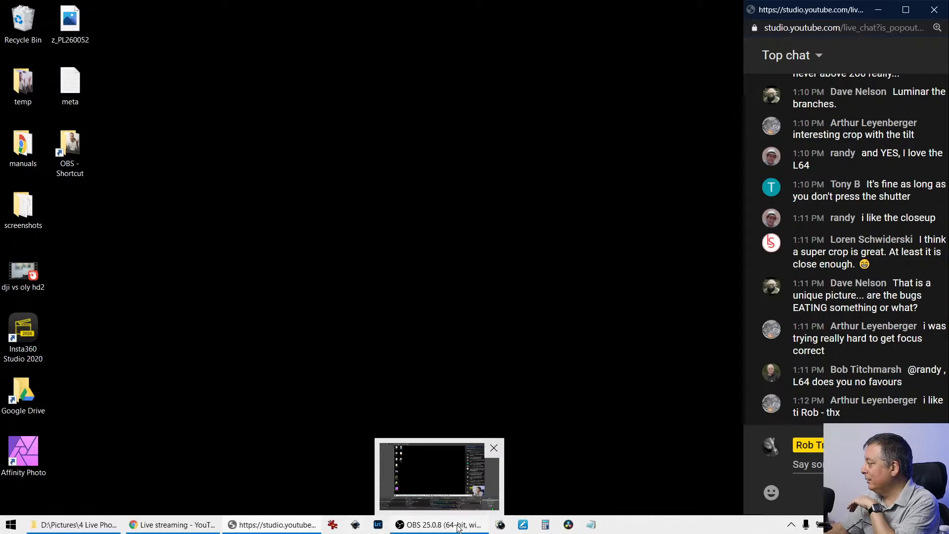
left_click(502, 526)
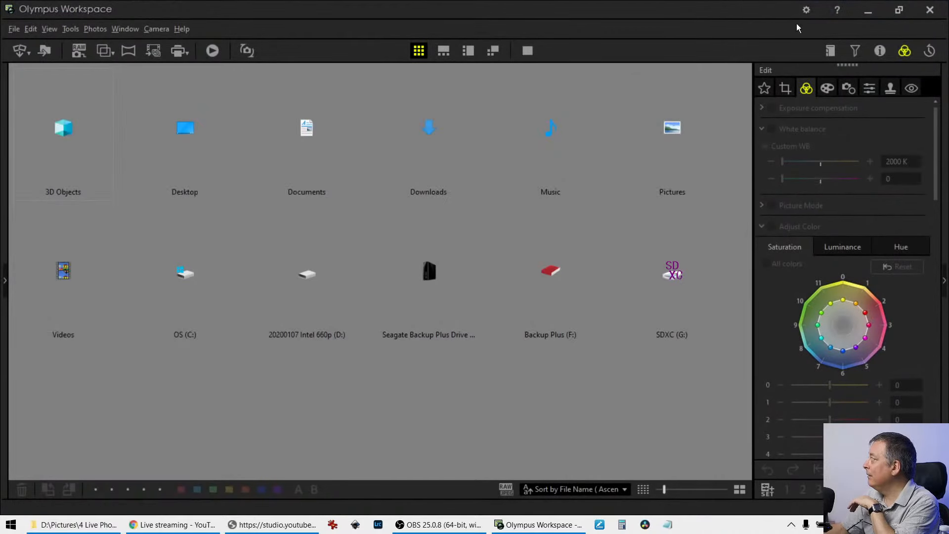
left_click(899, 9)
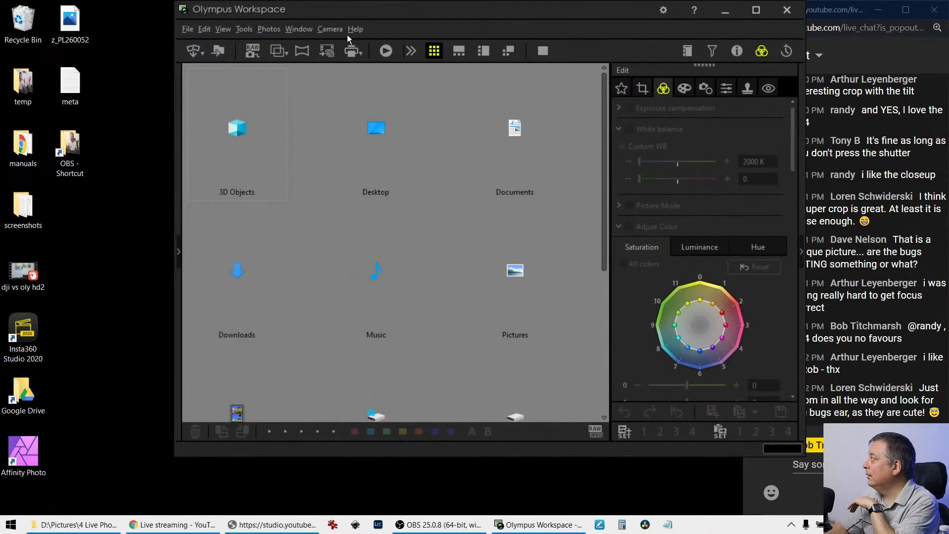
double_click(356, 16)
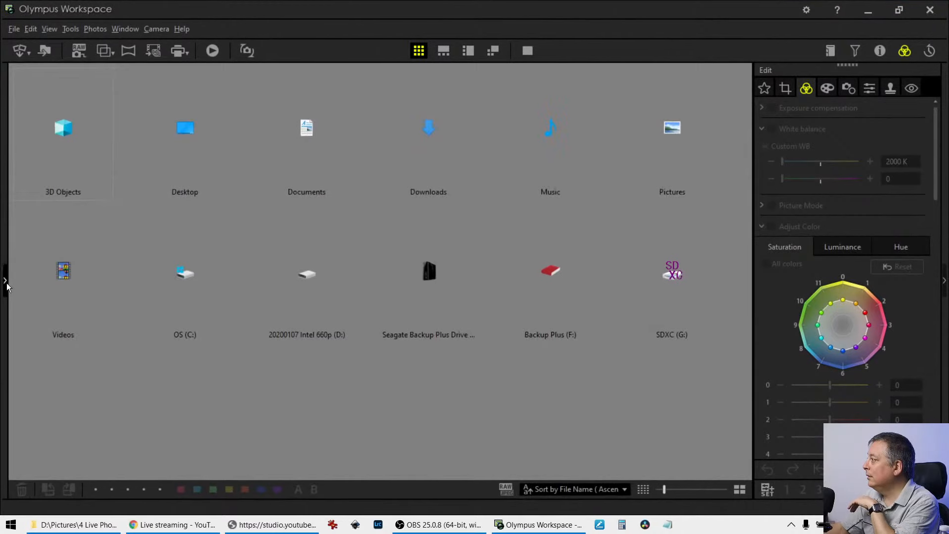
Browse to the 4 Live Photo Edits folder under Pictures on the D: drive, leaving the folder tree hidden.
left_click(5, 281)
left_click(13, 293)
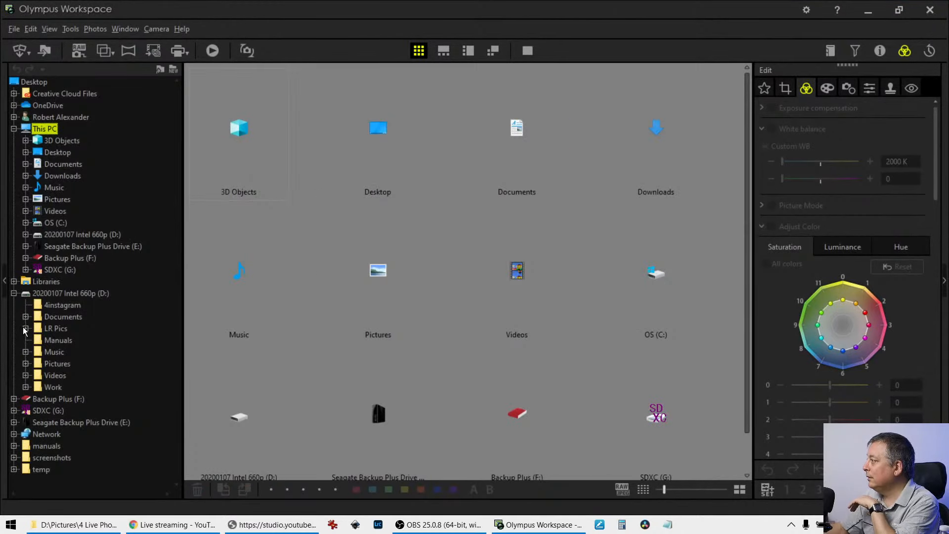
left_click(25, 363)
left_click(58, 386)
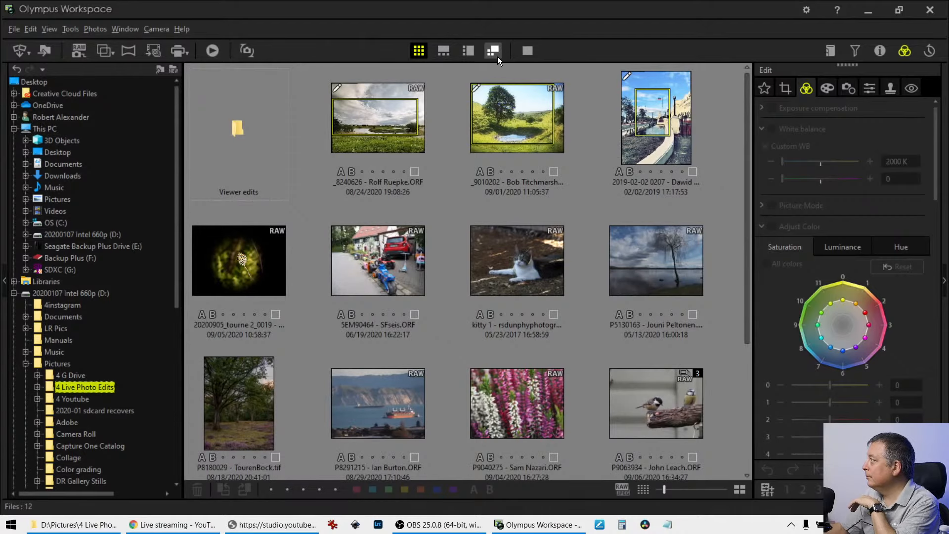
left_click(5, 284)
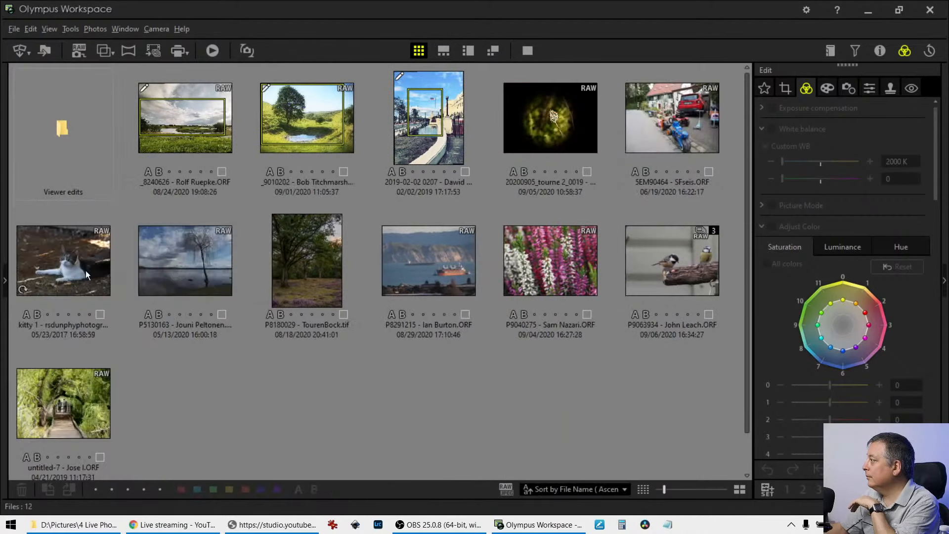
Place the restored workspace window beside the live chat and open the 20200905_tourne 2_0019 seed head photo for editing.
double_click(729, 13)
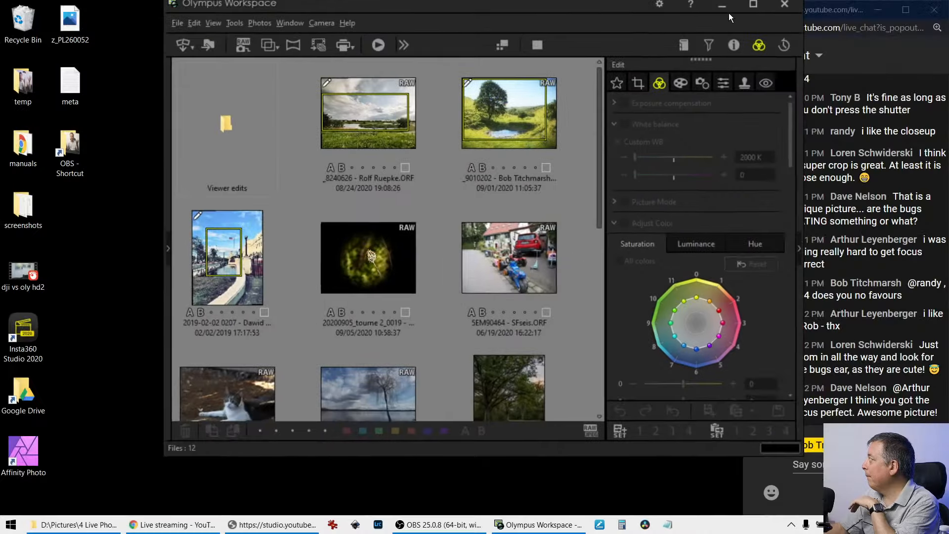
left_click_drag(598, 13, 2, 34)
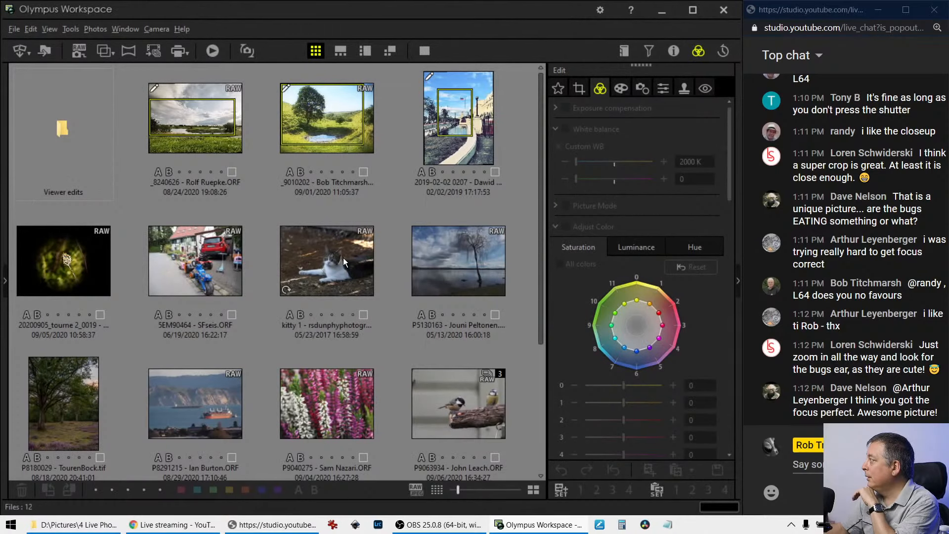
left_click(77, 263)
double_click(76, 262)
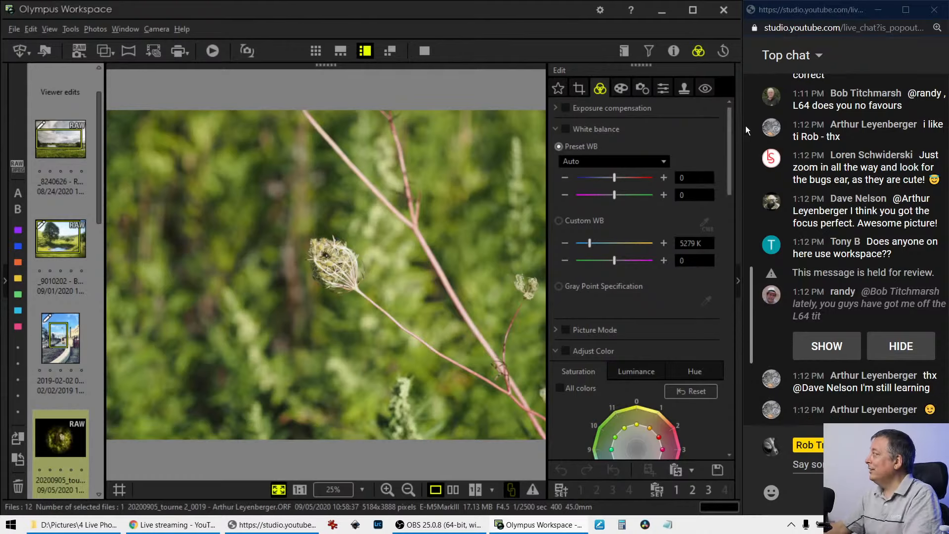
Crop the photo to a 1:1 square of about 1904 × 1904 pixels with the seed head in its upper part.
left_click(586, 93)
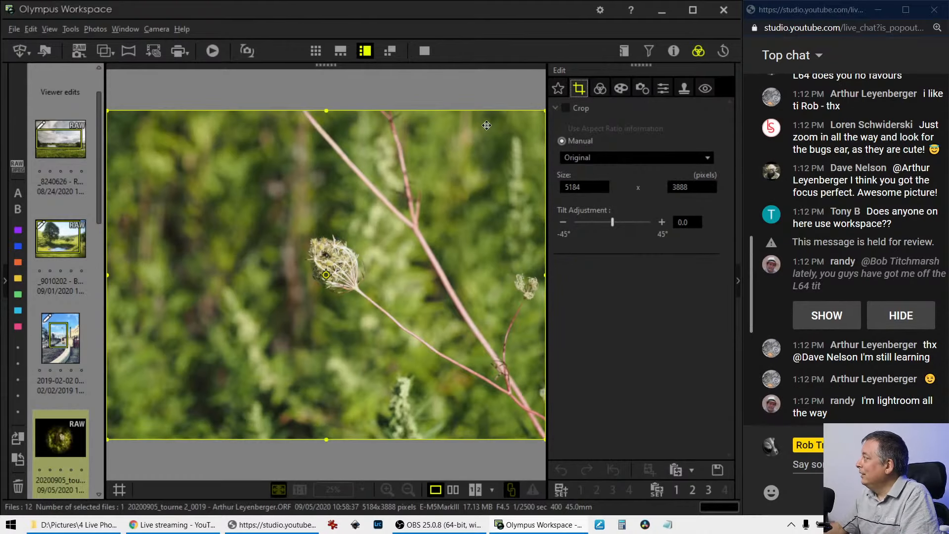
left_click(608, 161)
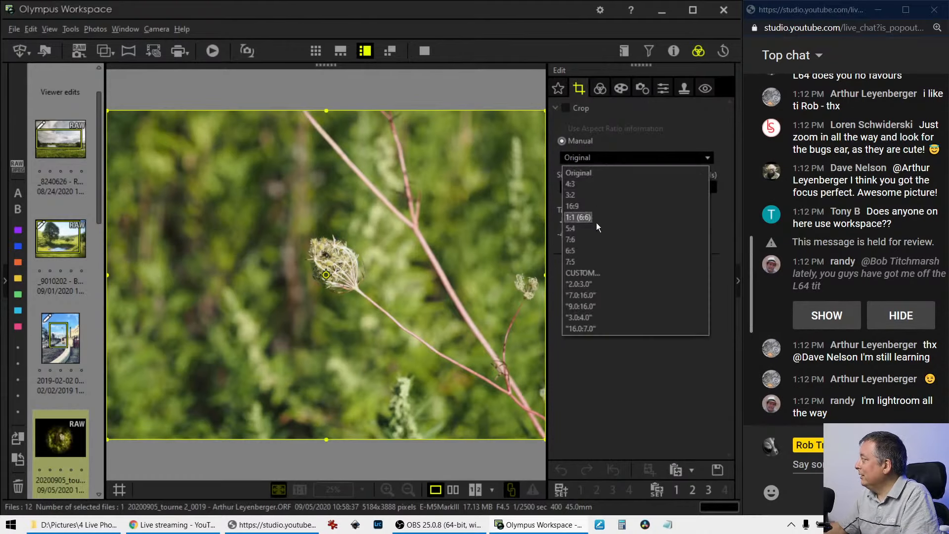
left_click(578, 218)
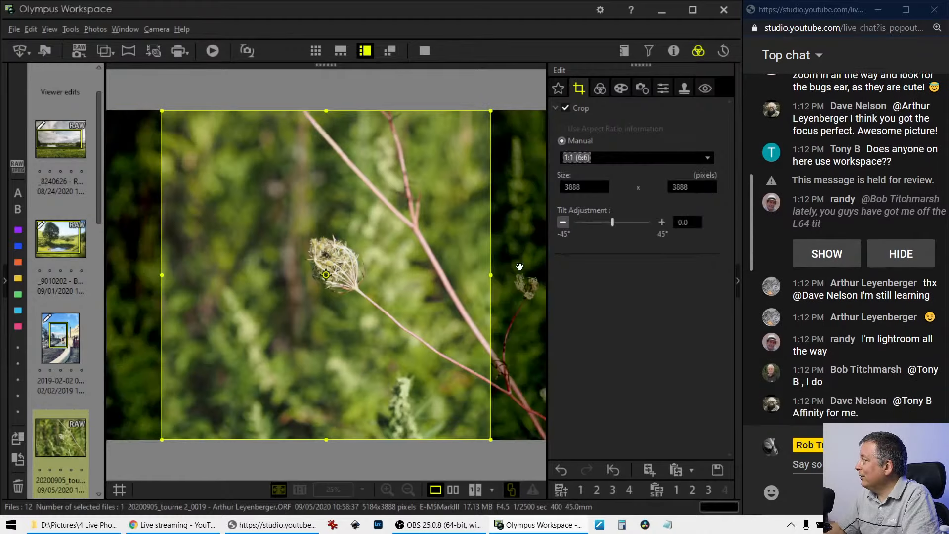
left_click_drag(326, 438, 327, 303)
left_click_drag(329, 198, 309, 262)
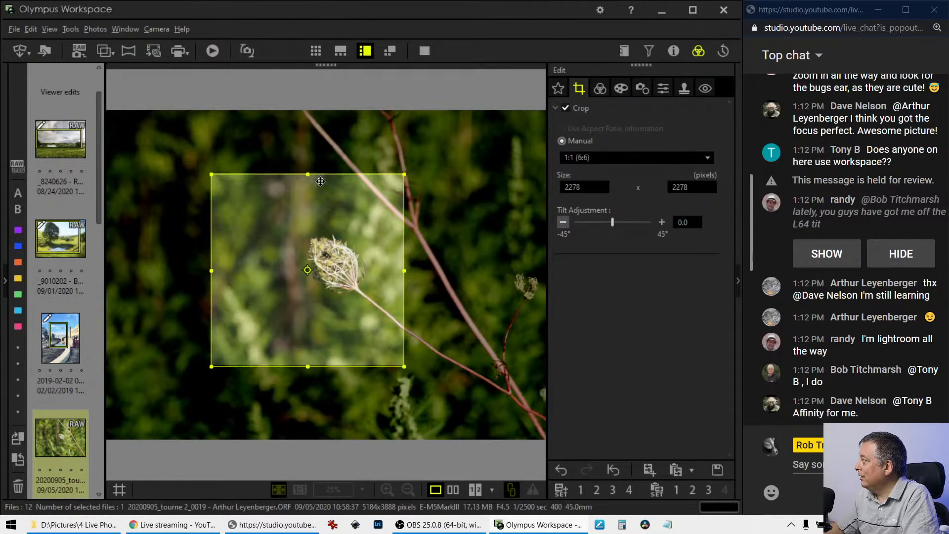
left_click_drag(308, 174, 305, 207)
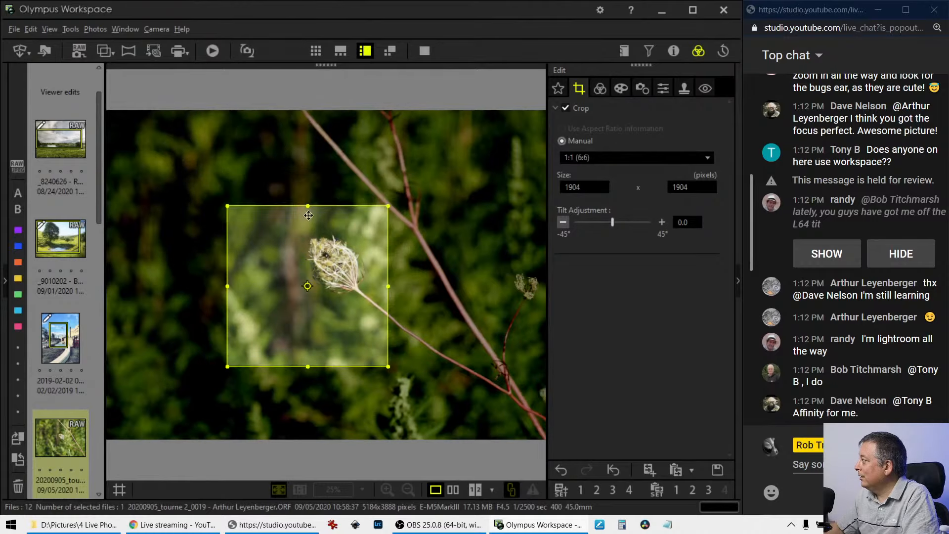
Raise the luminance of red color 2 with the Adjust Color wheel.
left_click(600, 89)
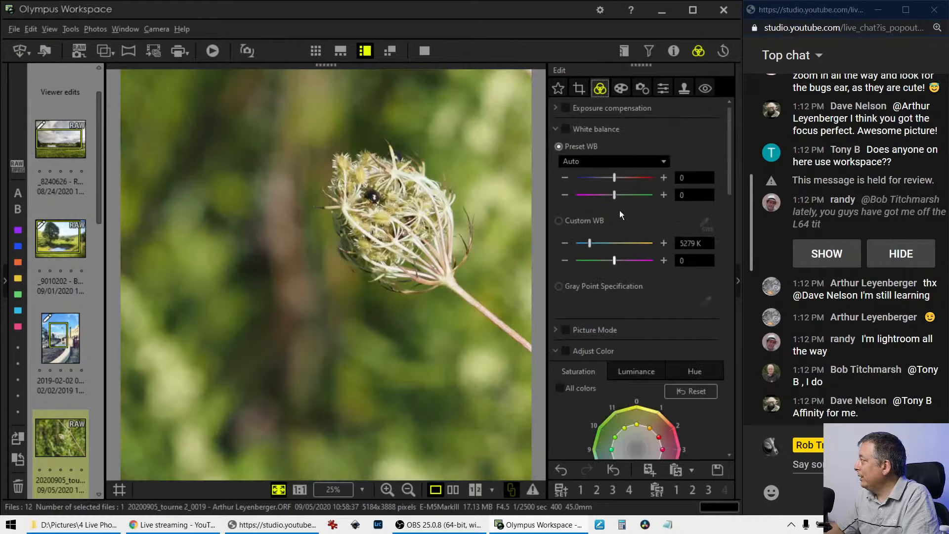
scroll(613, 379, "down", 3)
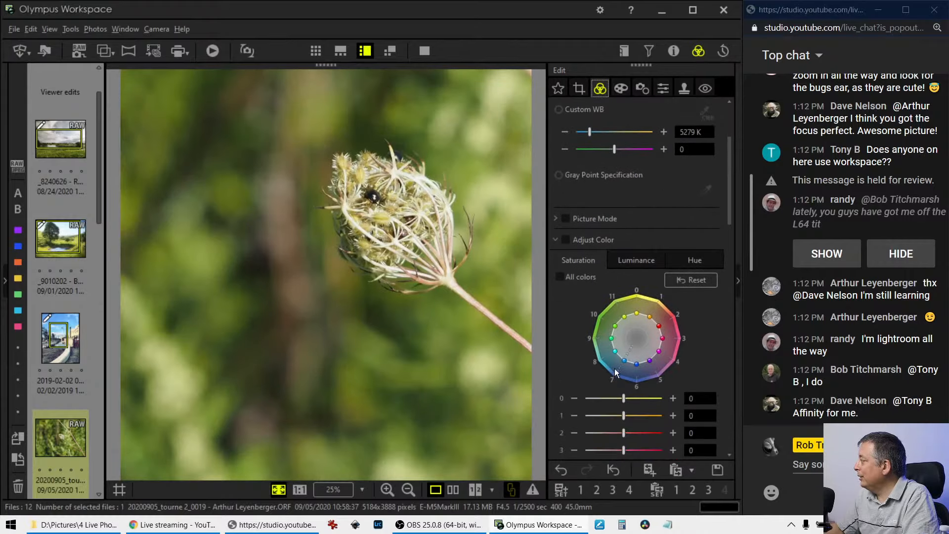
left_click(630, 262)
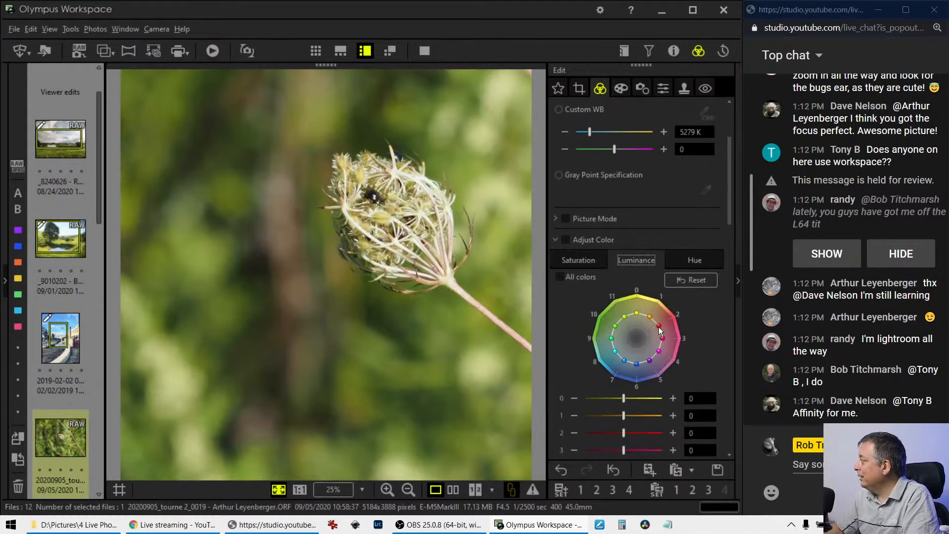
left_click_drag(660, 326, 672, 322)
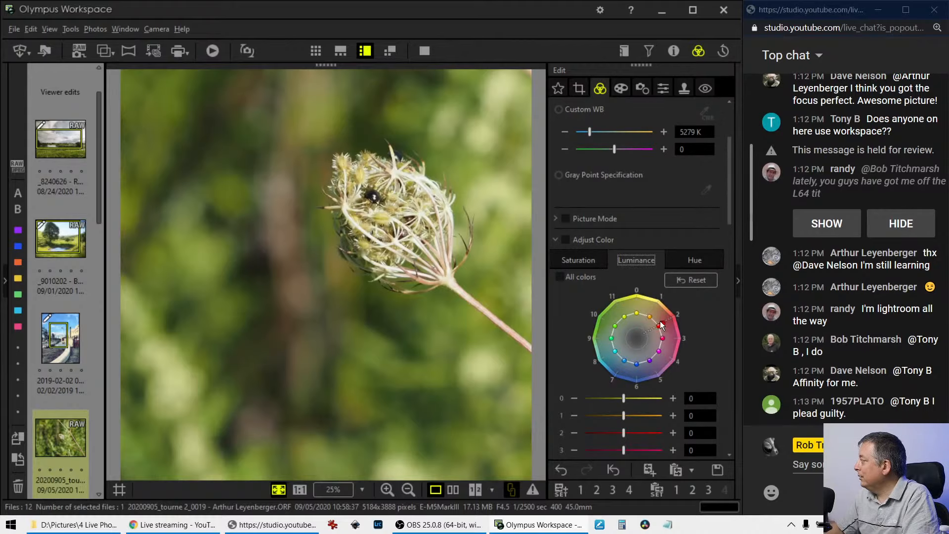
left_click(598, 263)
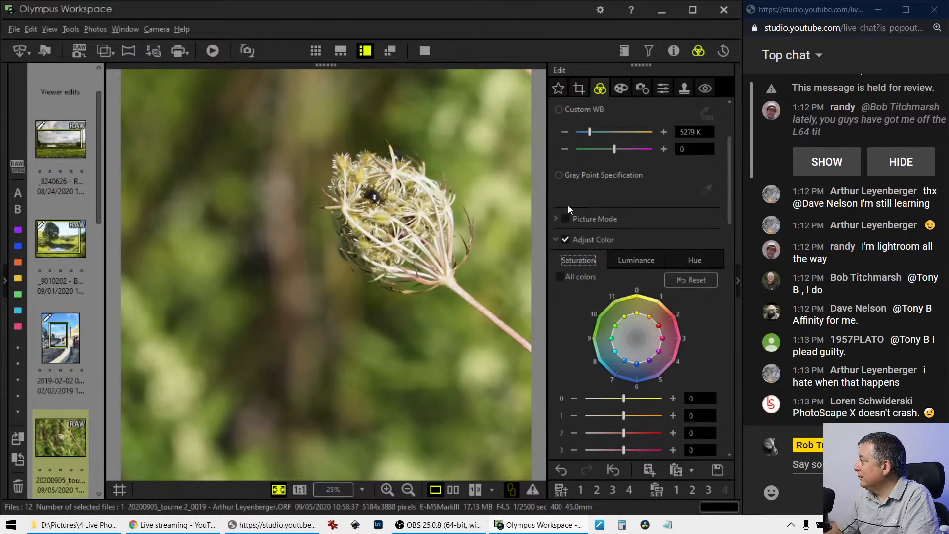
Shrink the square crop to about 1752 × 1752 pixels and set its tilt adjustment to about 20.2°.
left_click(578, 94)
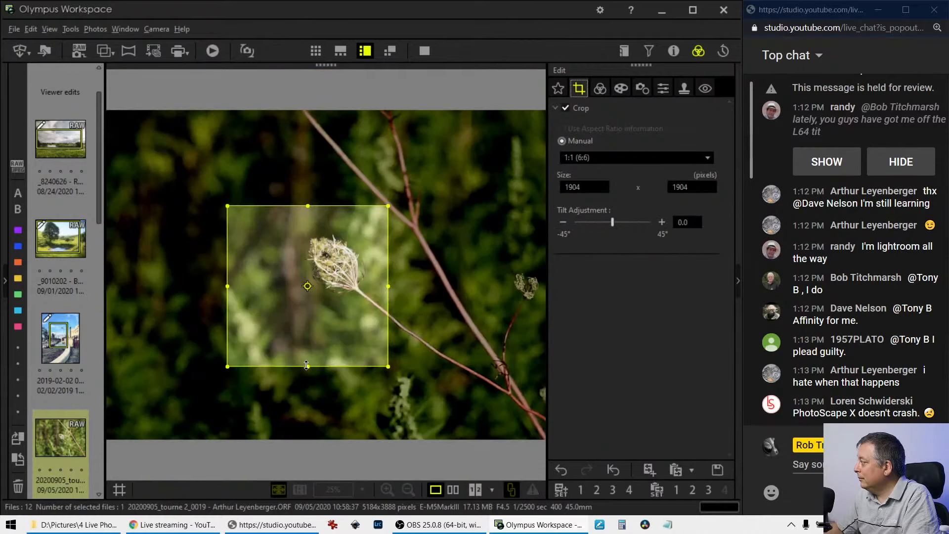
left_click_drag(306, 365, 308, 354)
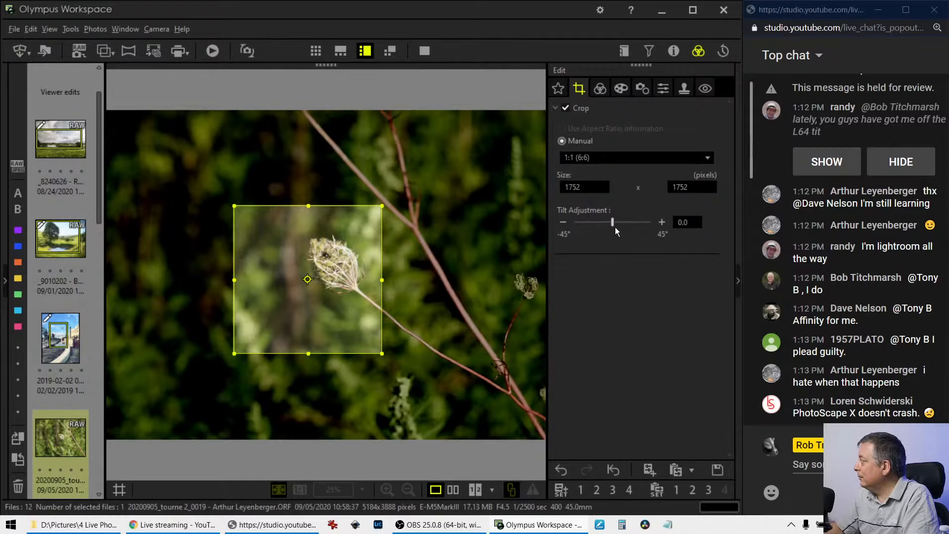
left_click_drag(616, 228, 631, 228)
left_click(600, 88)
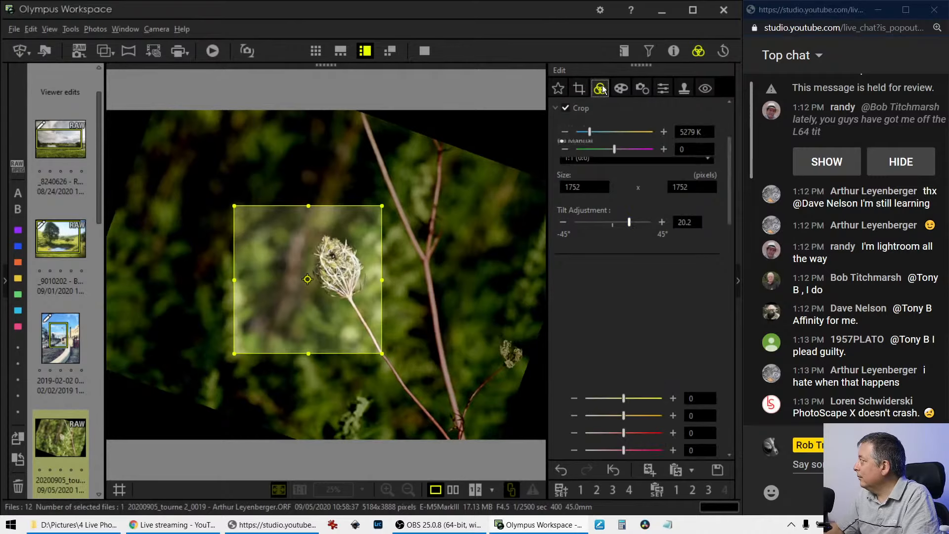
Shift the square crop slightly down and to the right around the seed head, and apply the new framing.
left_click(579, 88)
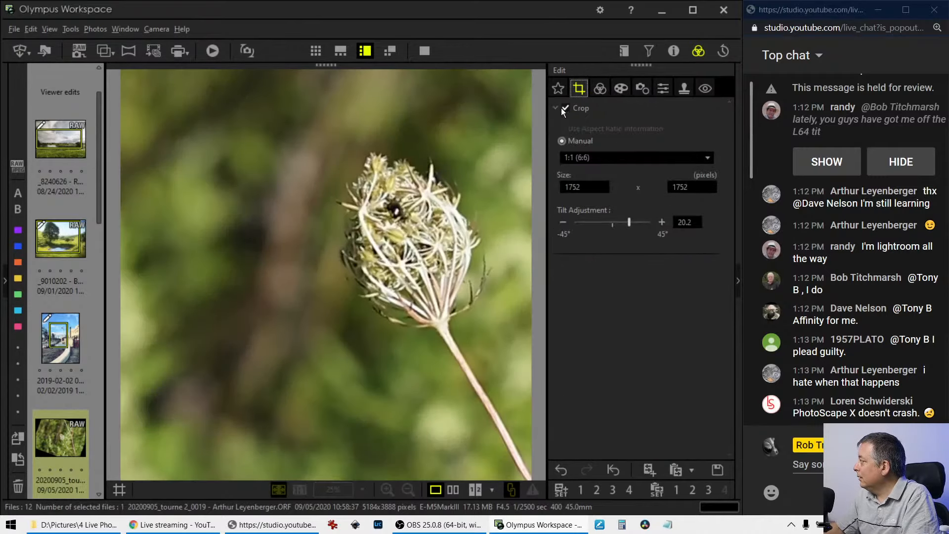
left_click_drag(355, 231, 356, 235)
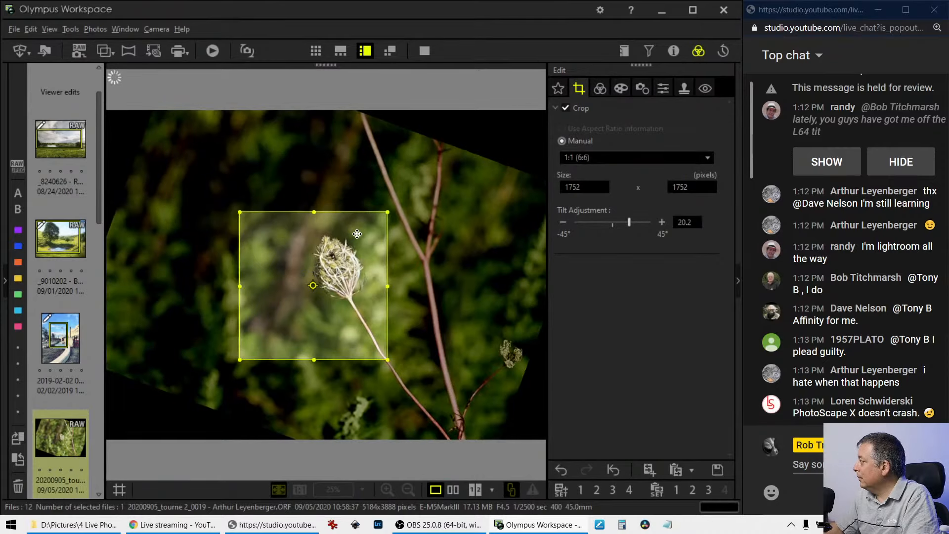
left_click(600, 88)
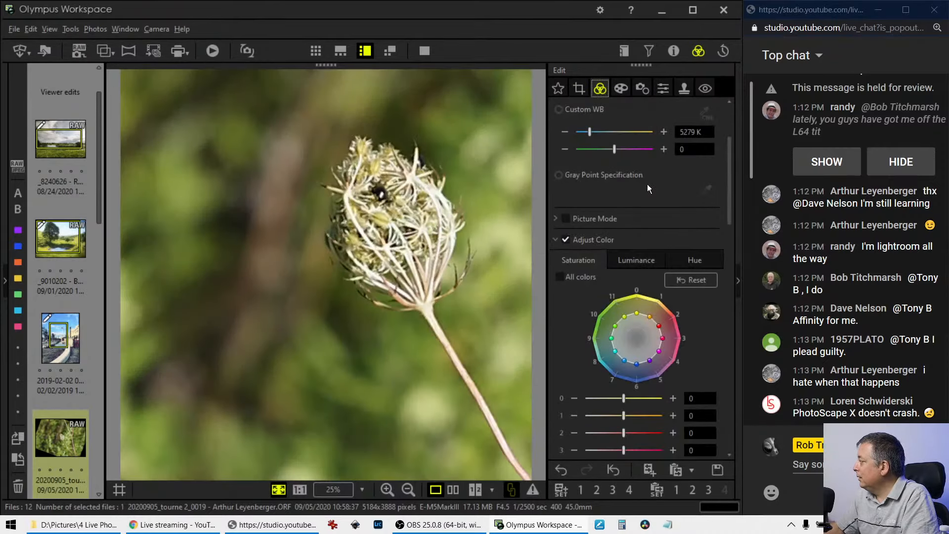
Sharpen the seed head photo with Sharpness at 2.0 and an Unsharp Mask strength of 330%.
left_click(643, 90)
left_click(665, 92)
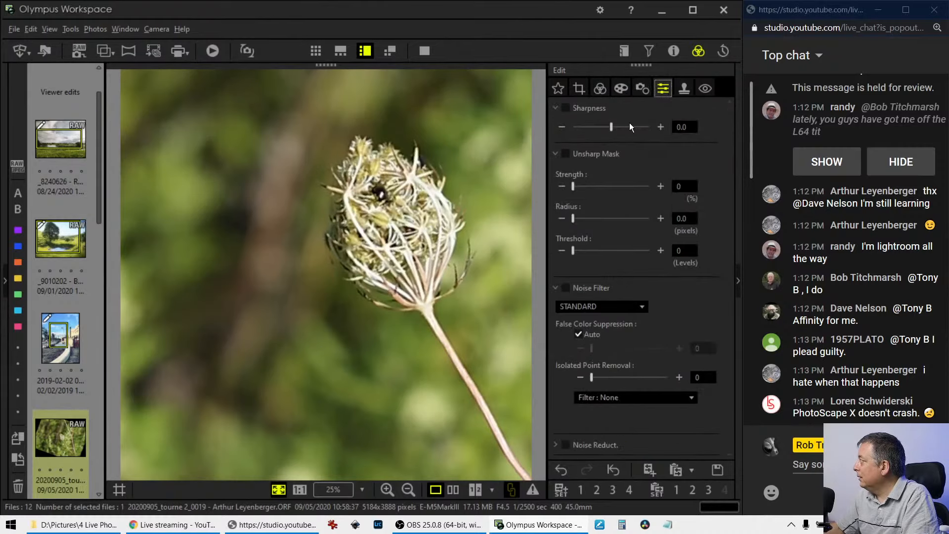
left_click_drag(573, 186, 623, 187)
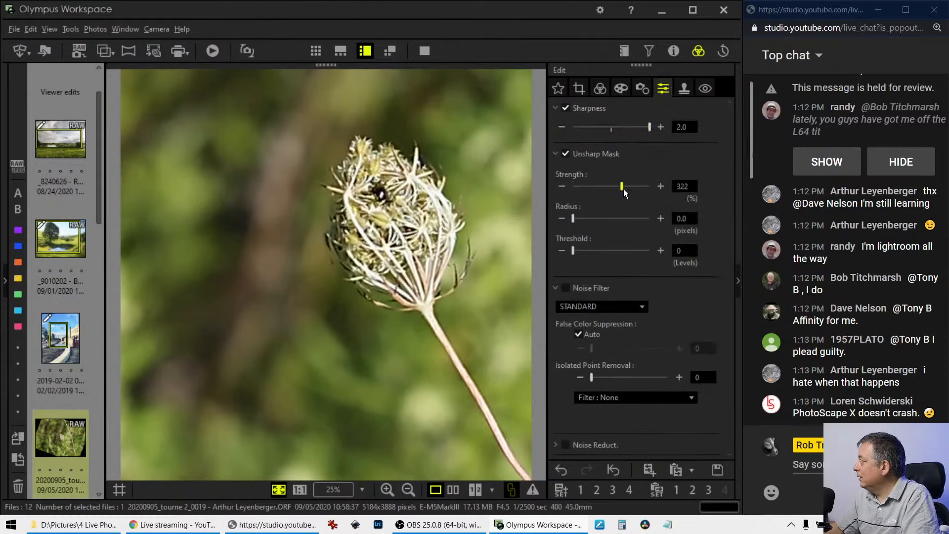
Set the Unsharp Mask radius to 1.1 pixels and raise its threshold slightly.
left_click(661, 219)
left_click(662, 219)
left_click(662, 219)
left_click(662, 219)
left_click(662, 219)
left_click(662, 219)
left_click(662, 219)
left_click(662, 219)
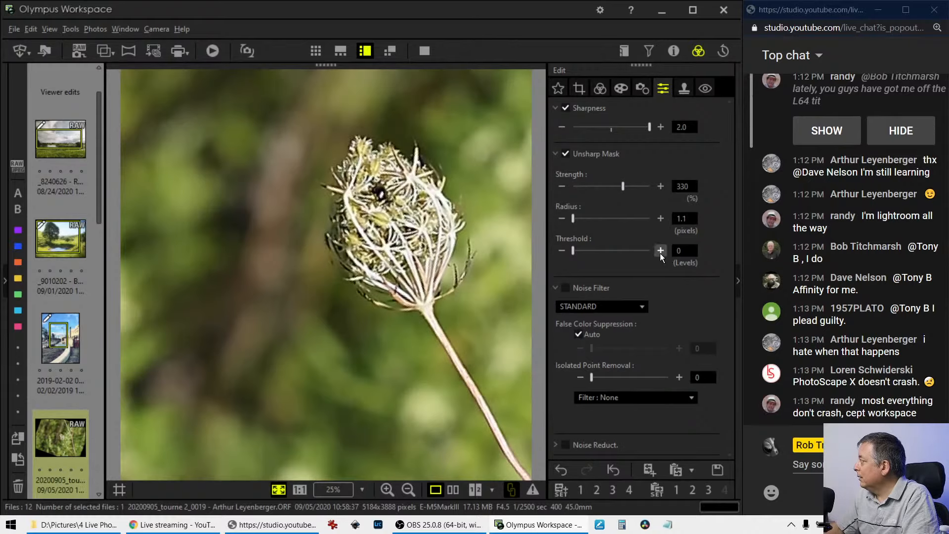
left_click_drag(575, 251, 586, 251)
Apply the Pop Art II art filter and darken the photo's edges with a vignetting value of -7.
left_click(619, 89)
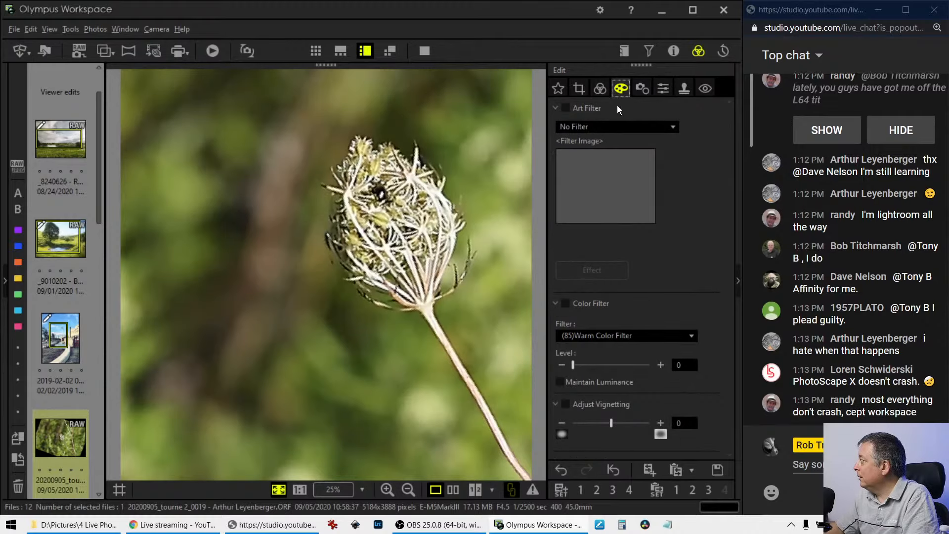
left_click(615, 127)
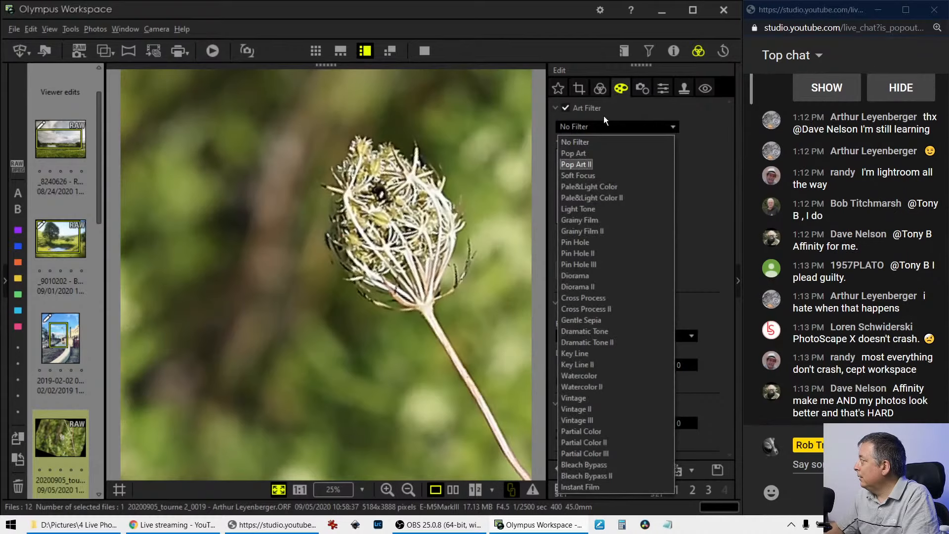
left_click(600, 89)
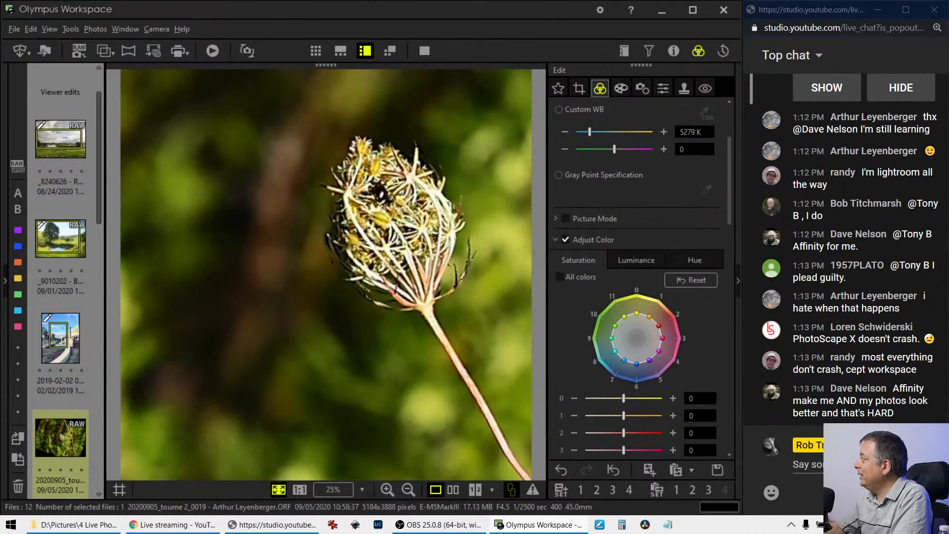
left_click(621, 88)
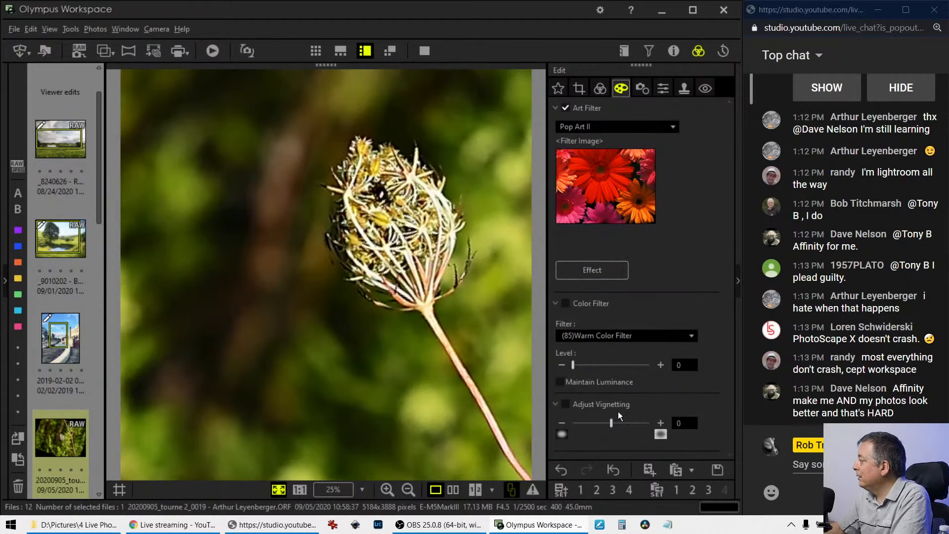
left_click_drag(613, 423, 604, 423)
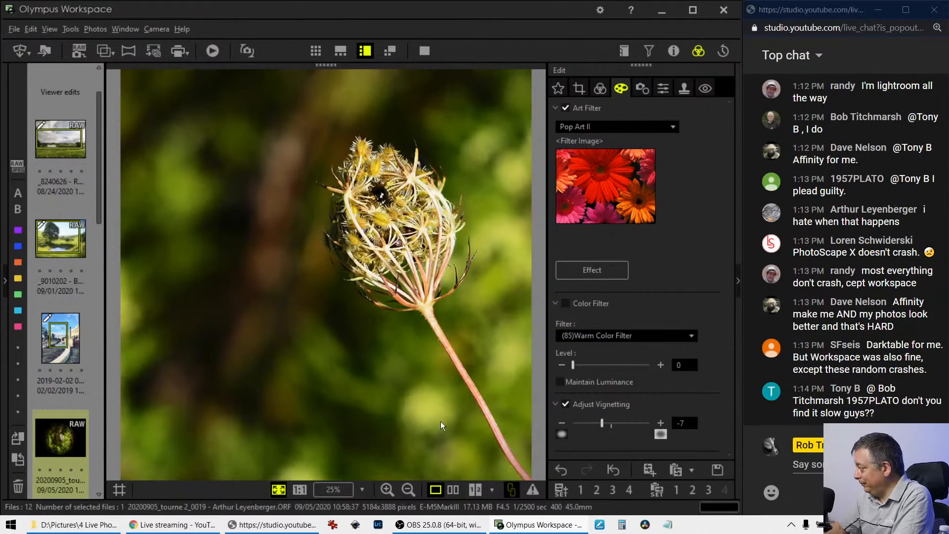
Compare the original and the edited photo side by side in full screen.
left_click(452, 489)
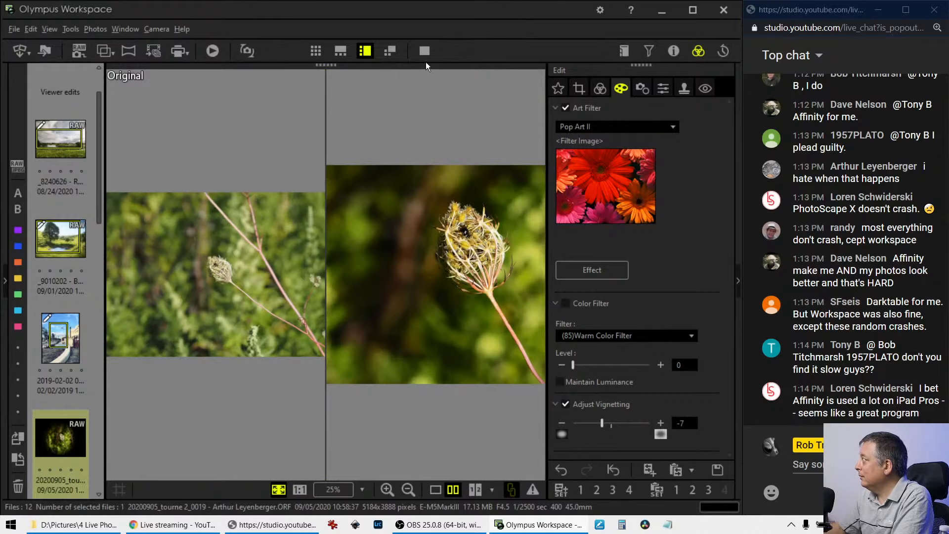
left_click(426, 58)
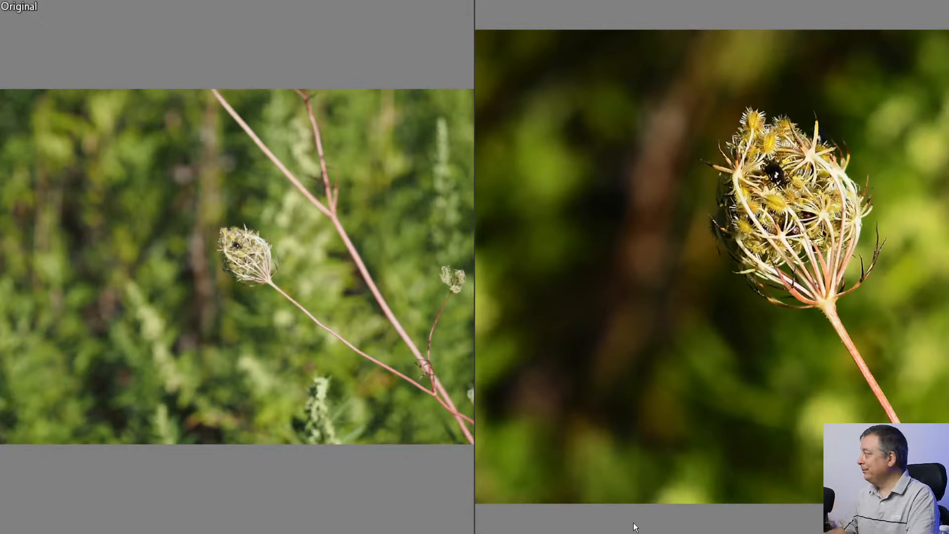
key("Escape")
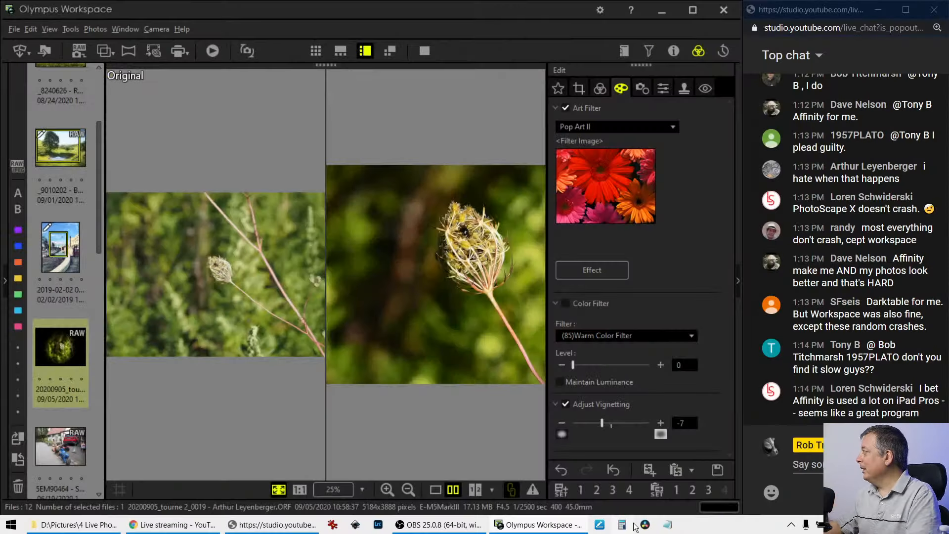
Shift the hue of green color 9 slightly toward cyan and of color 10 toward yellow.
left_click(600, 89)
left_click(636, 262)
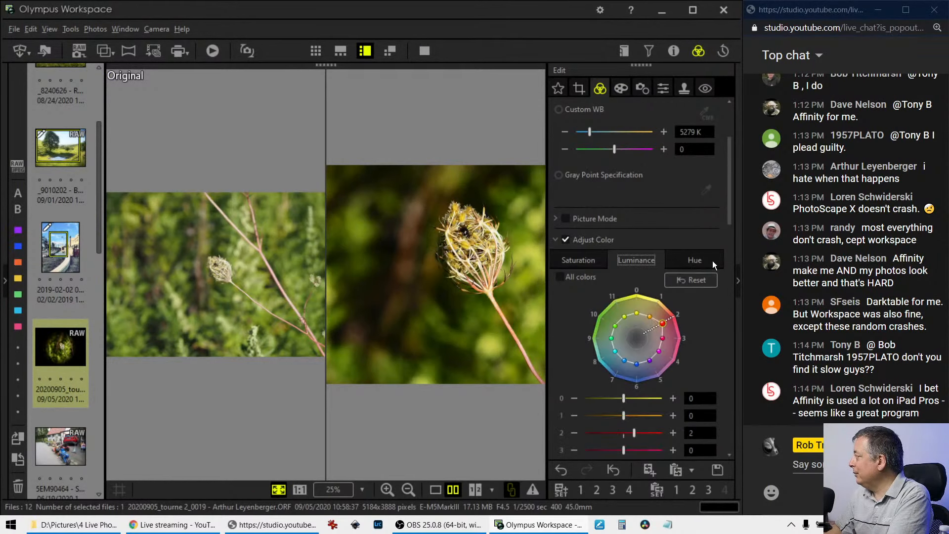
left_click(707, 260)
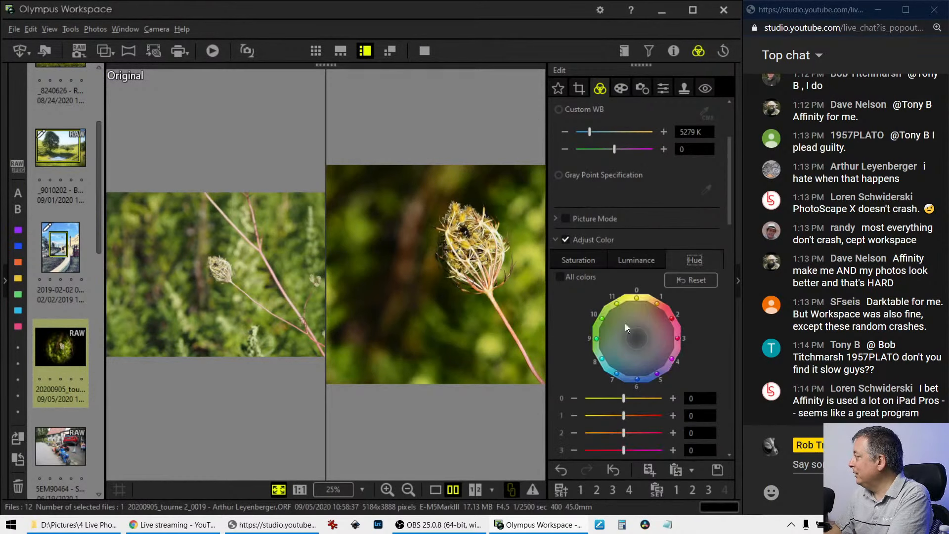
left_click(597, 340)
left_click_drag(596, 314, 587, 318)
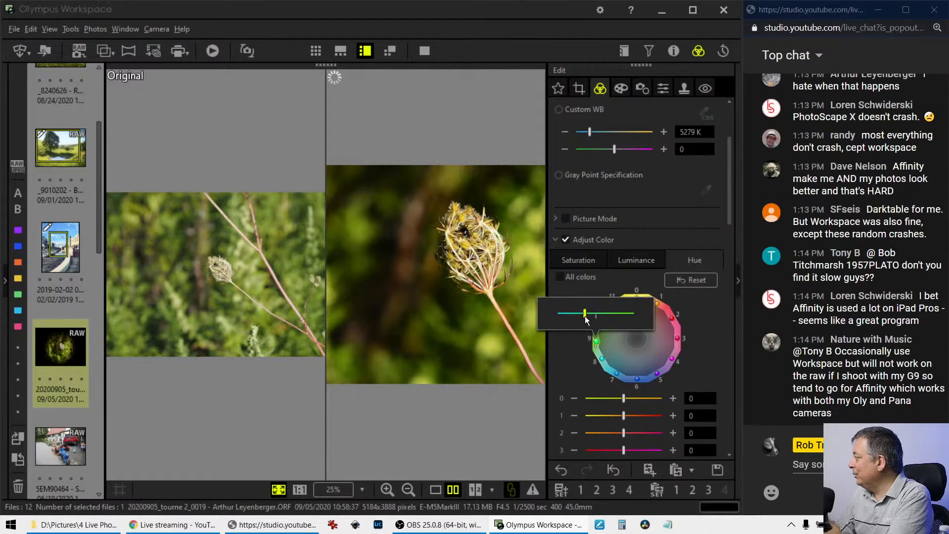
left_click(603, 318)
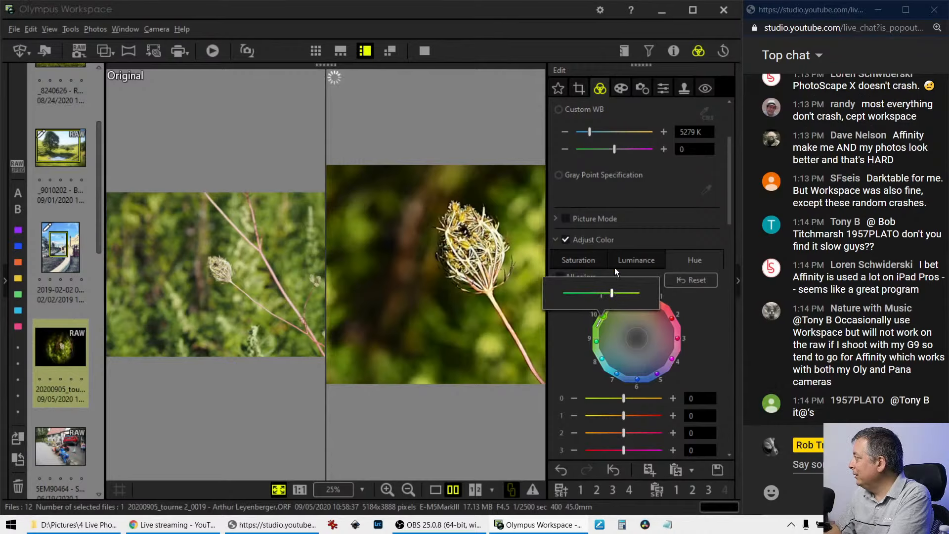
left_click(616, 199)
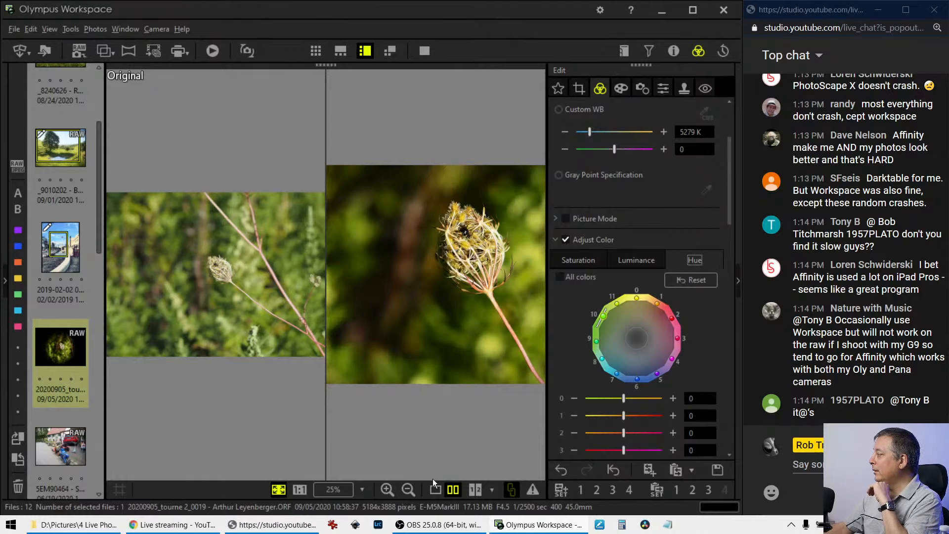
Review the edited photo in full screen, first beside the original and then on its own.
left_click(423, 51)
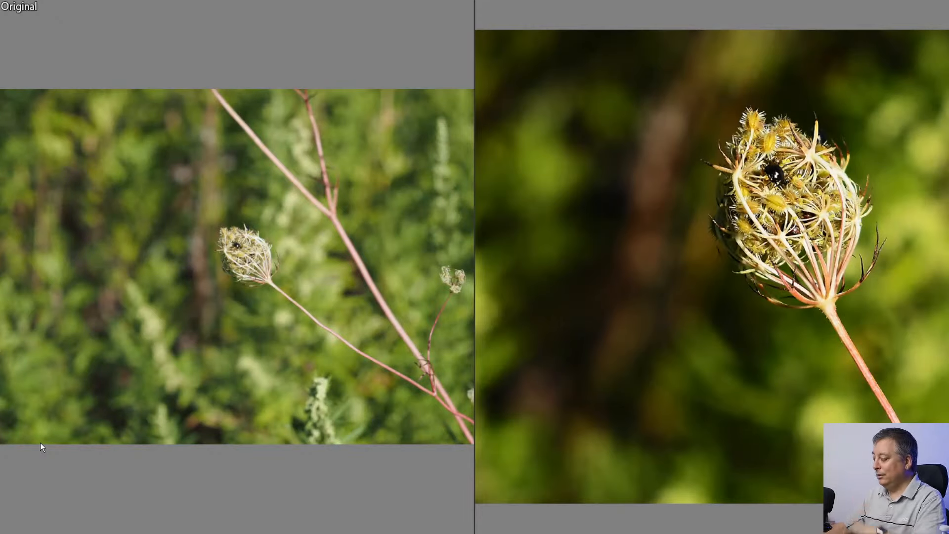
key("Escape")
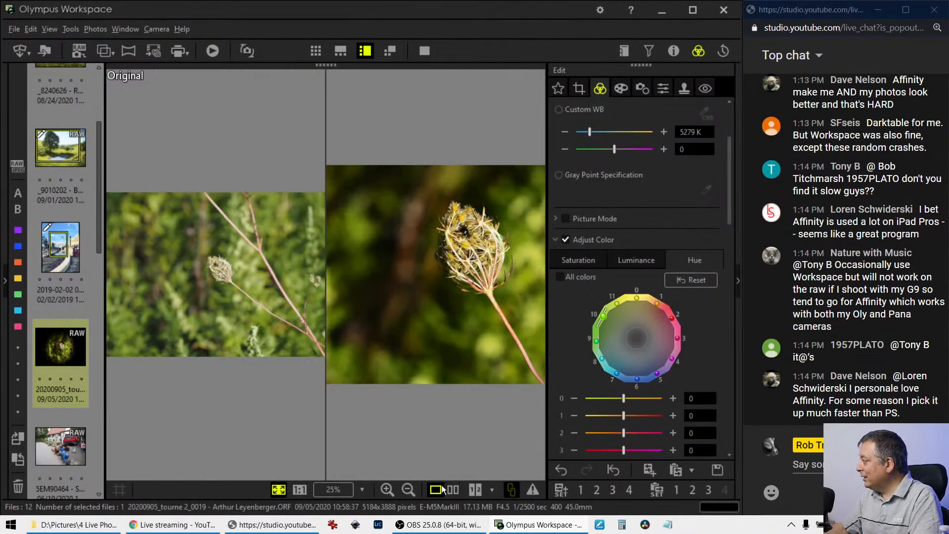
left_click(440, 489)
left_click(417, 52)
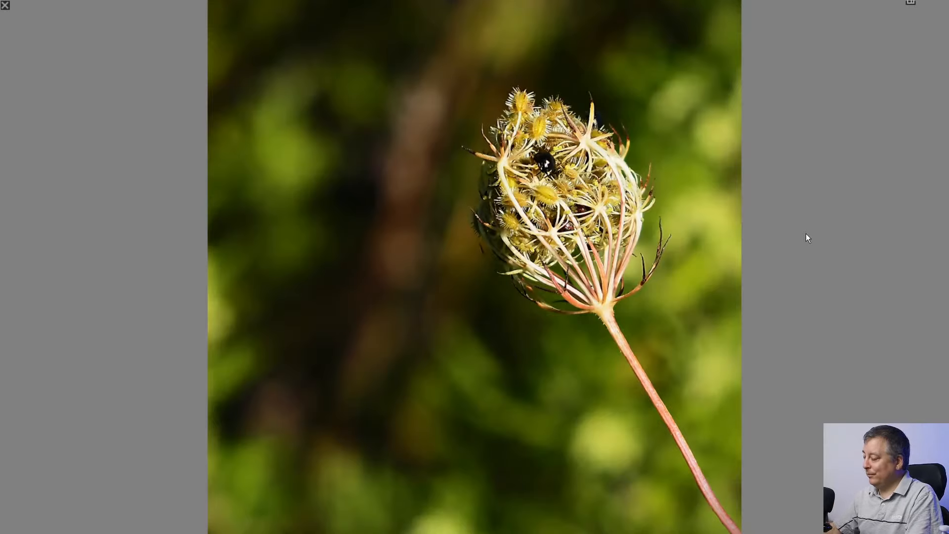
key("Escape")
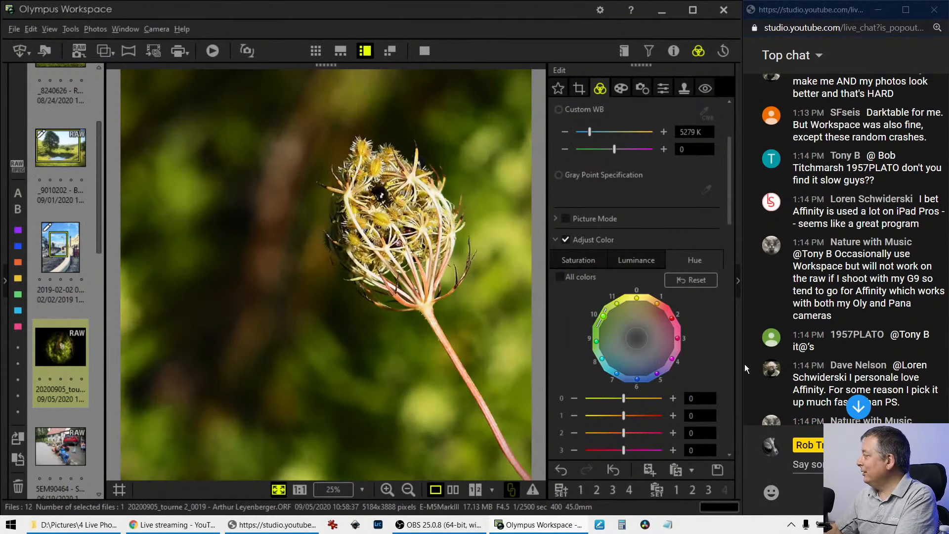
Open the photo of the toy vehicles and red car and crop it at the 3.0:4.0 ratio to 2577 x 3437 pixels.
scroll(788, 364, "down", 2)
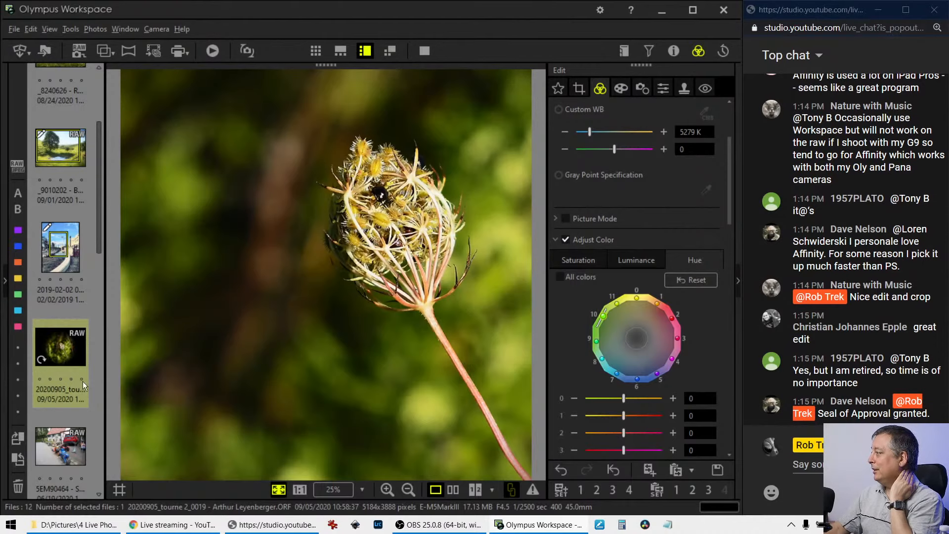
left_click(61, 449)
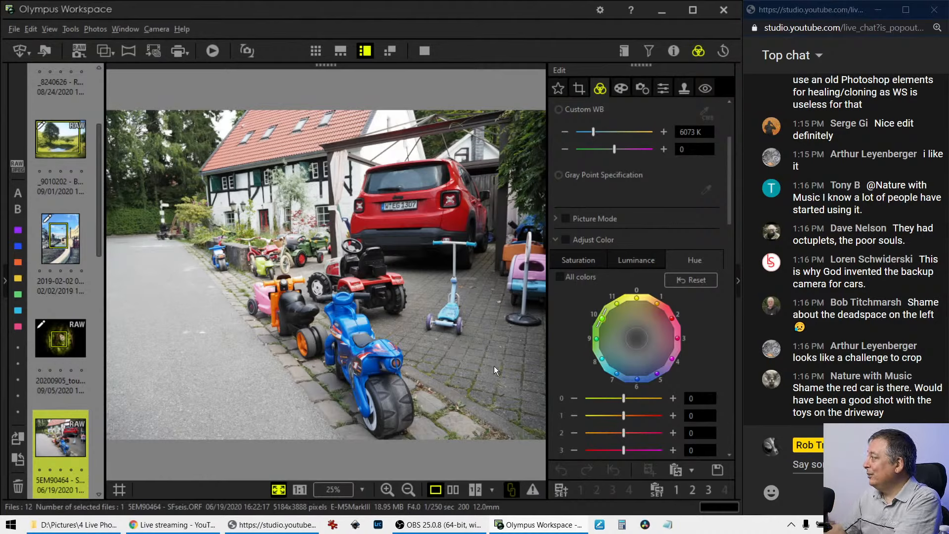
left_click(579, 88)
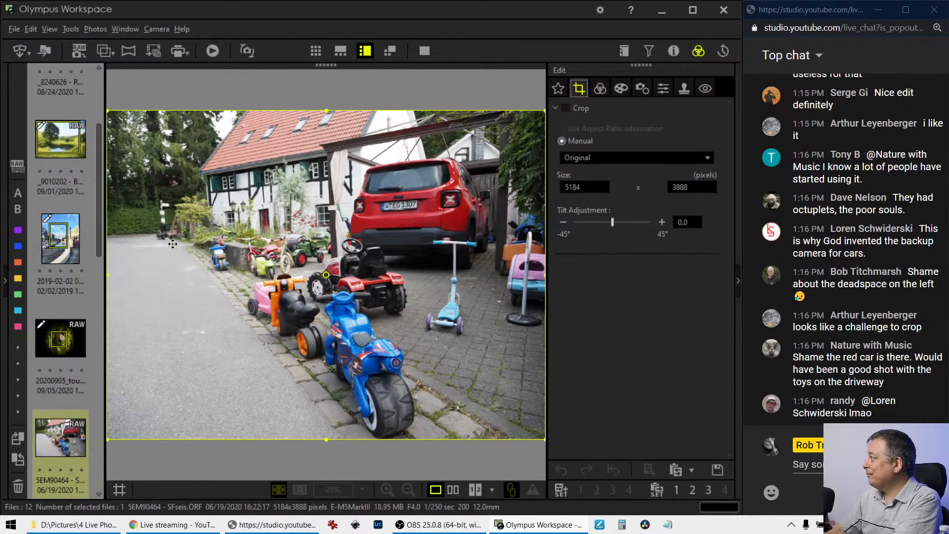
left_click(600, 158)
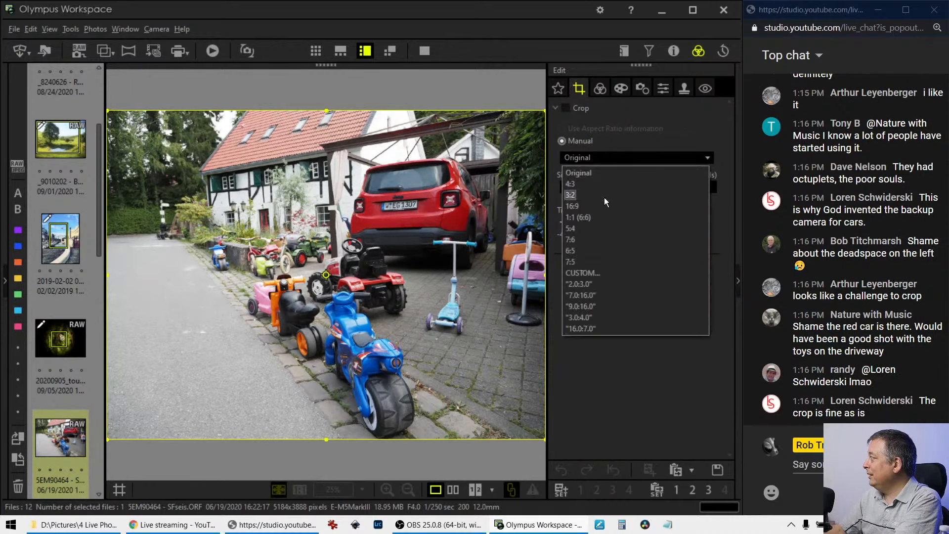
left_click(598, 314)
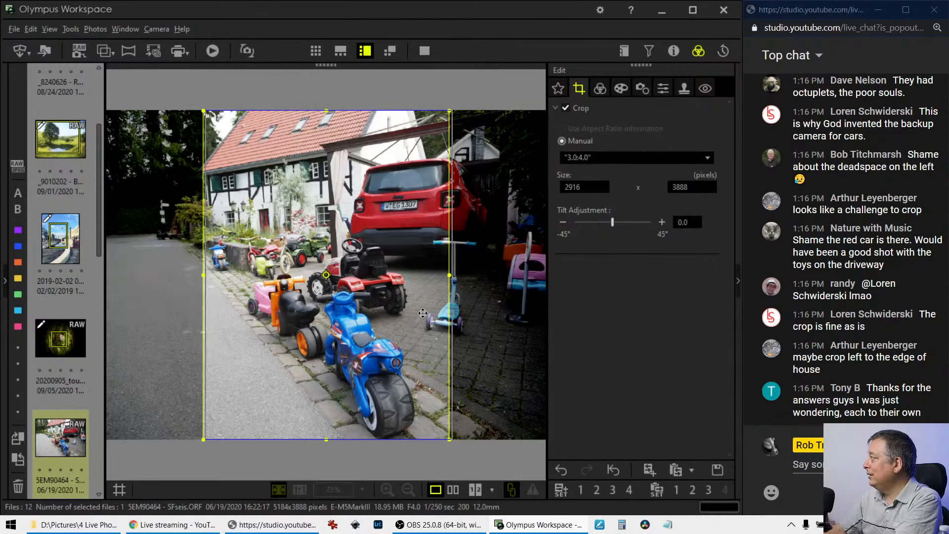
left_click_drag(418, 313, 438, 315)
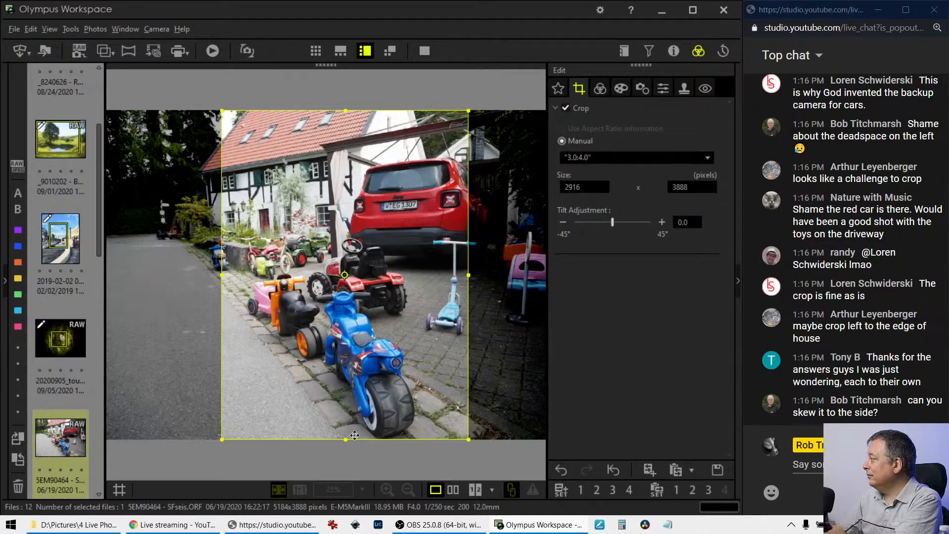
left_click_drag(345, 439, 356, 373)
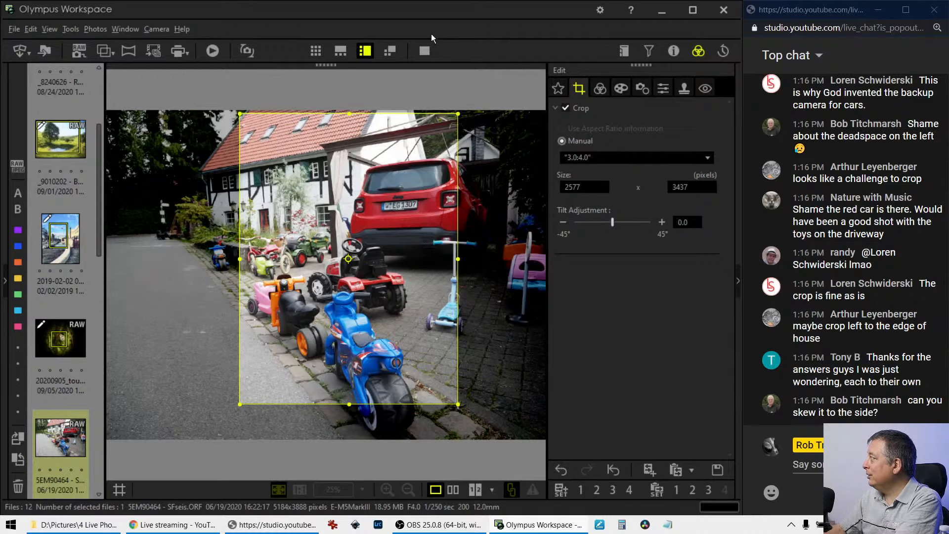
Check the crop framing of the toy vehicles photo in full screen and as a cropped preview.
left_click(425, 51)
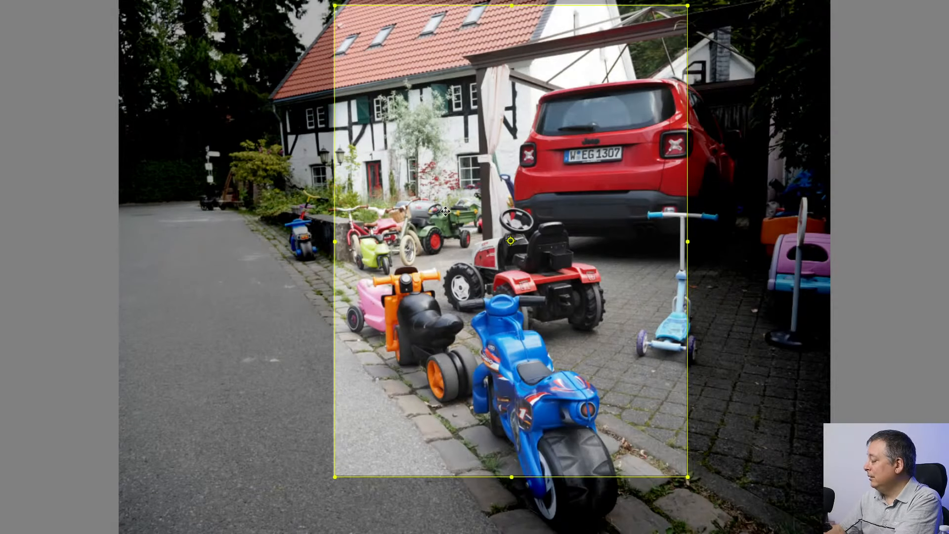
key("Escape")
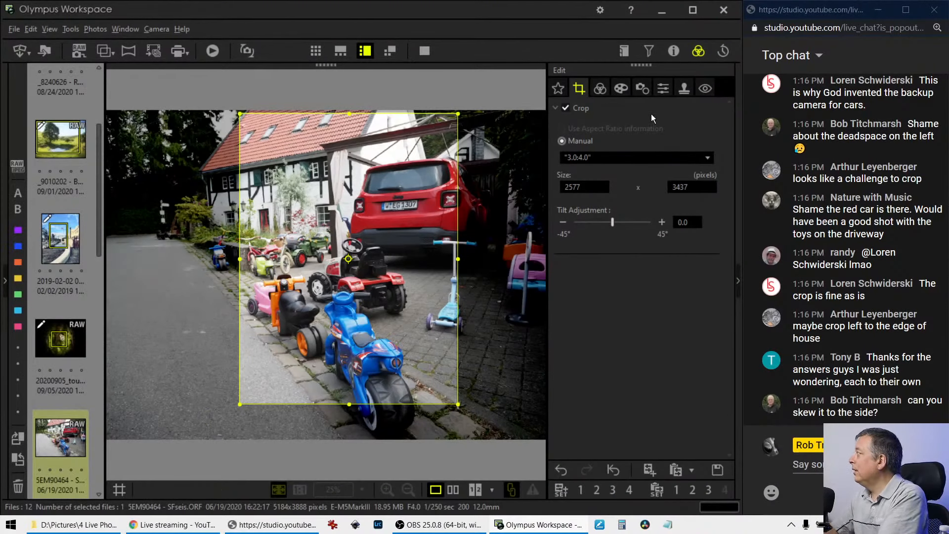
left_click(608, 93)
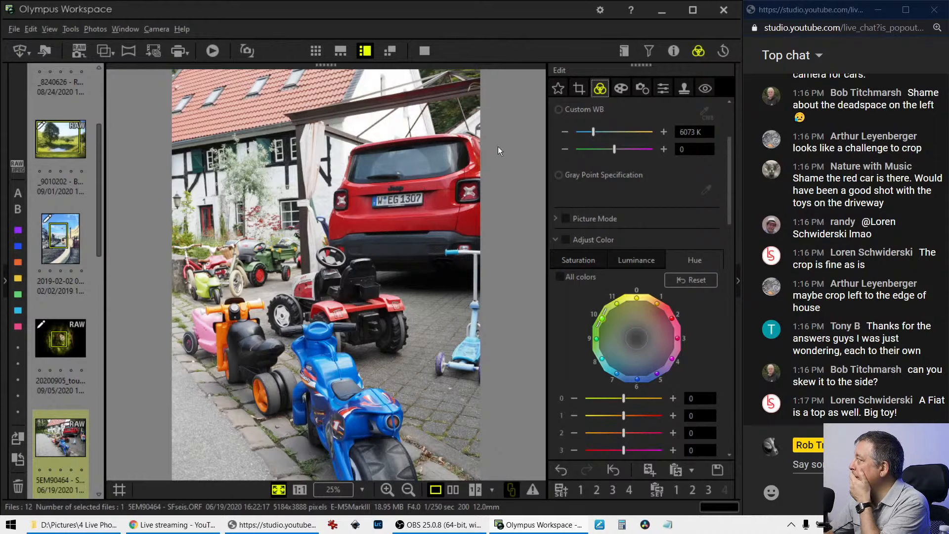
Move the crop frame to the photo's lower edge around the blue motorbike and scooter, and enlarge it to about 2789 x 3741 pixels.
left_click(579, 88)
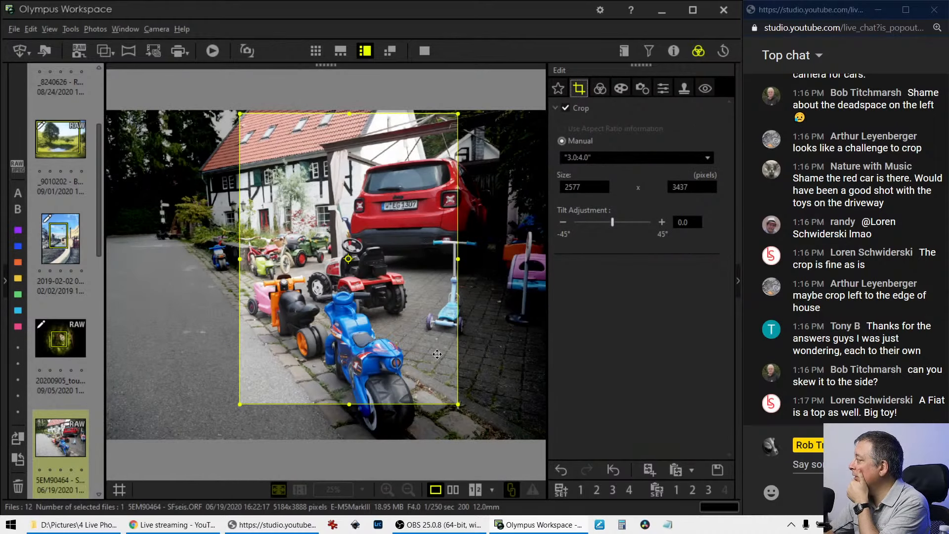
left_click_drag(440, 378, 489, 414)
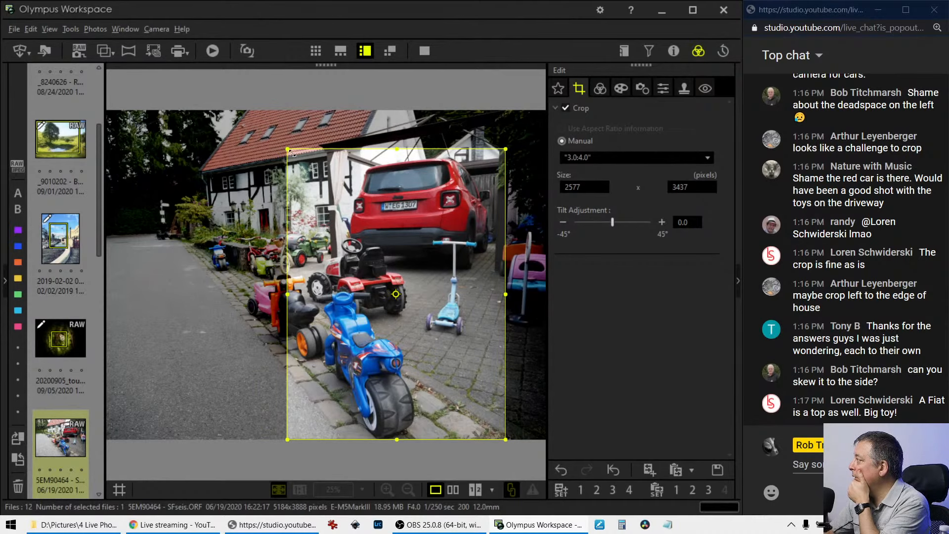
left_click_drag(288, 148, 283, 144)
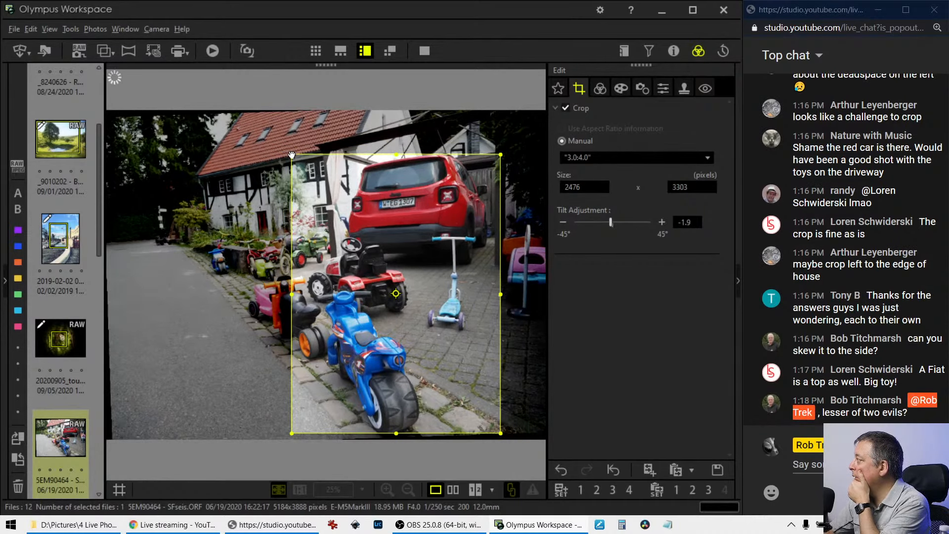
left_click(561, 469)
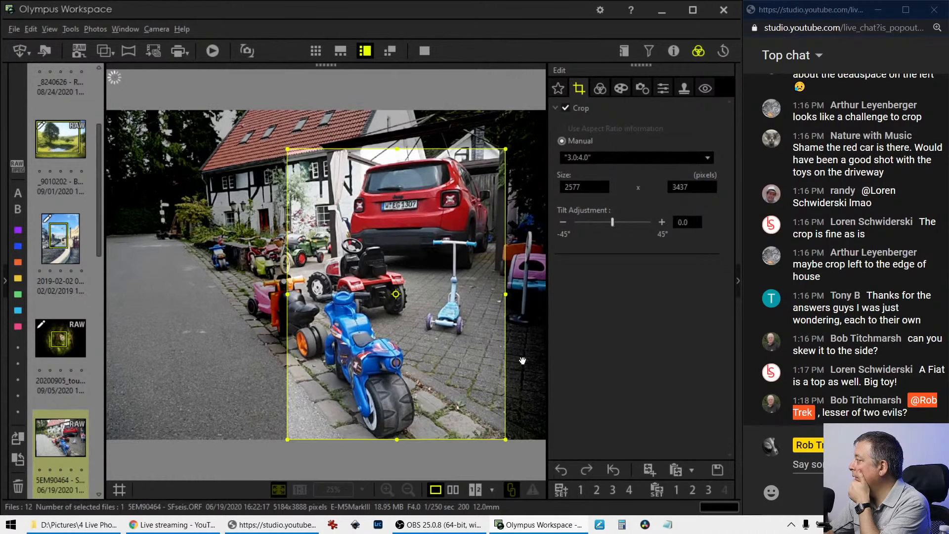
left_click_drag(286, 150, 267, 121)
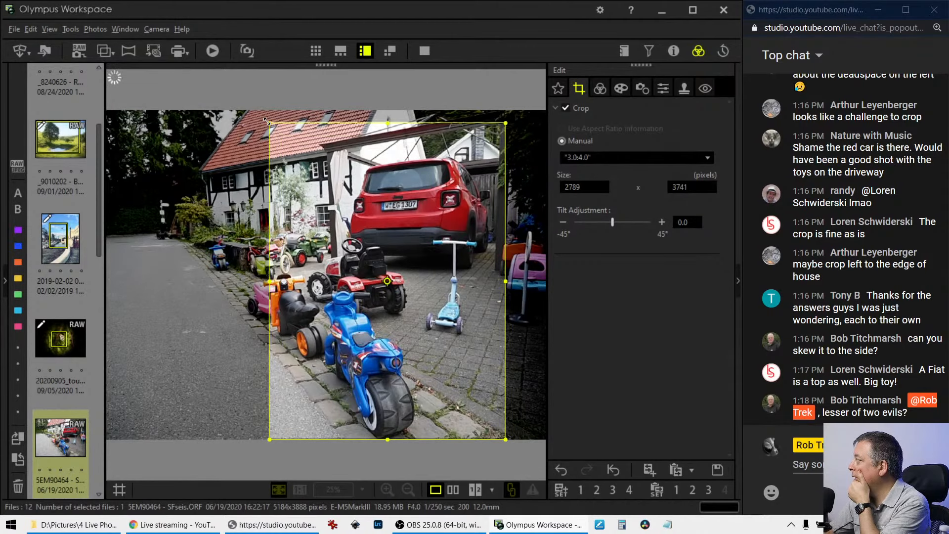
Check the crop framing of the toy vehicles photo in a separate viewer window and as a cropped preview.
left_click(391, 54)
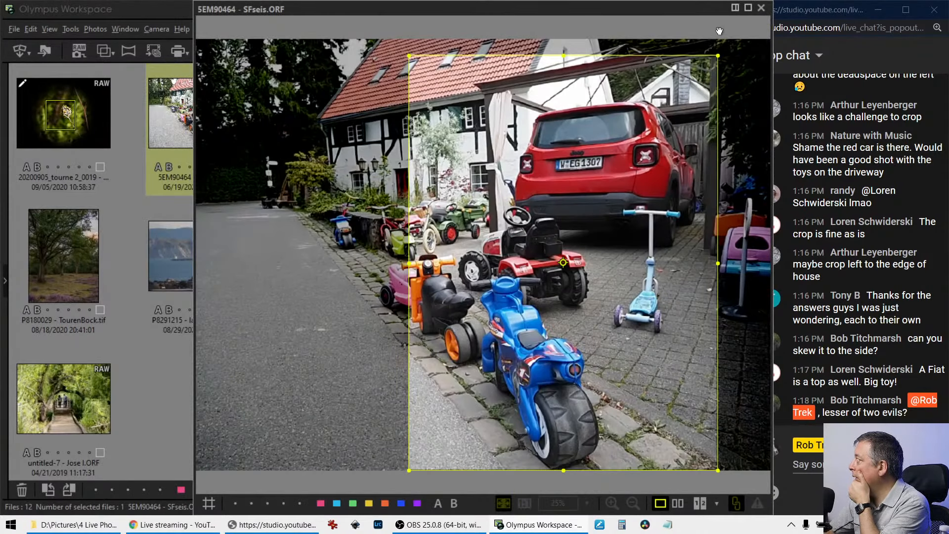
left_click(762, 8)
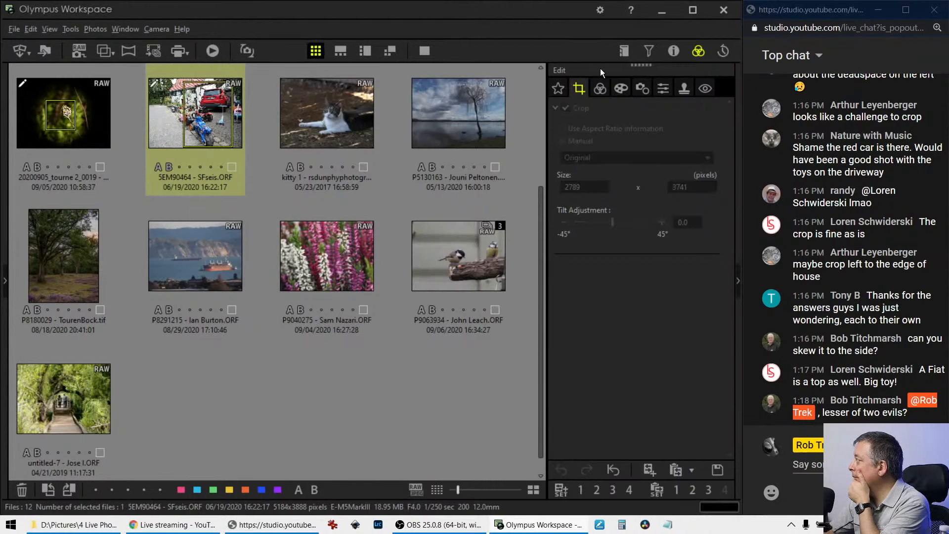
double_click(198, 139)
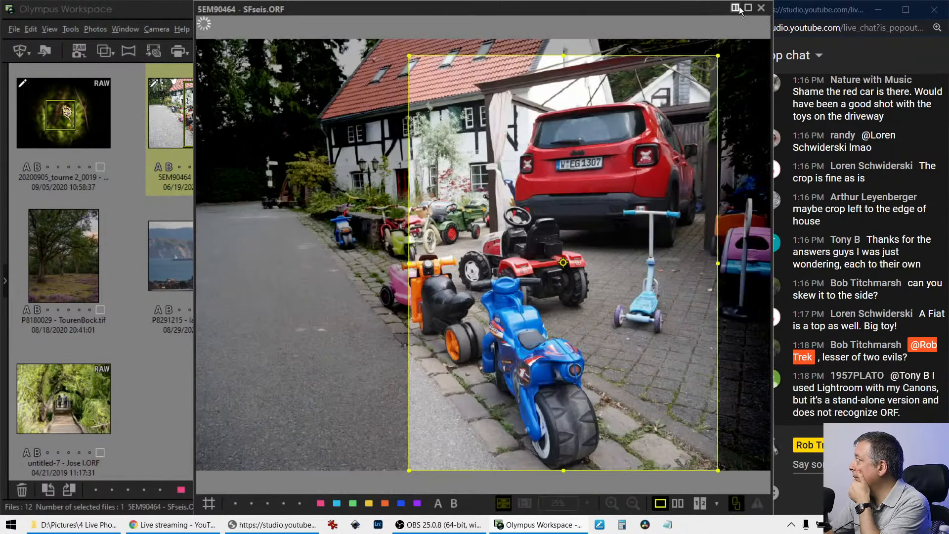
left_click(740, 8)
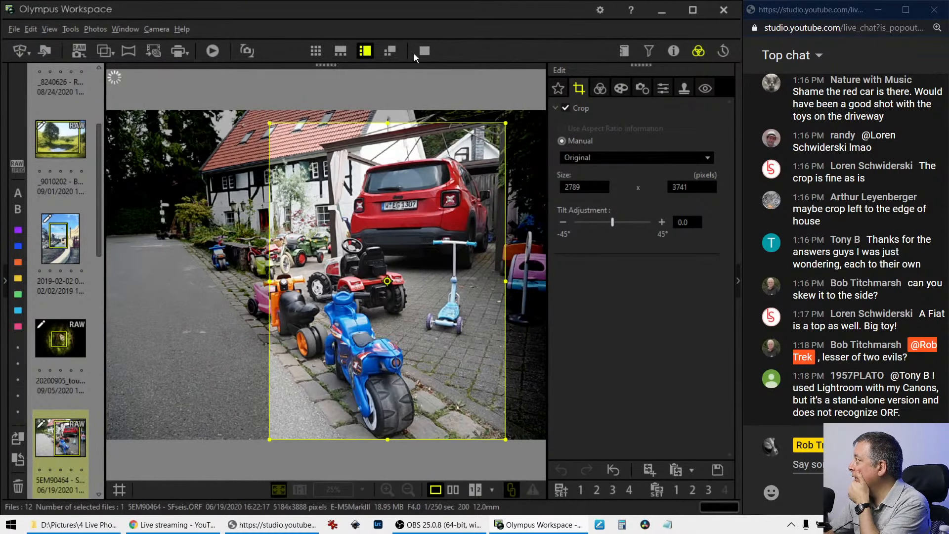
left_click(603, 92)
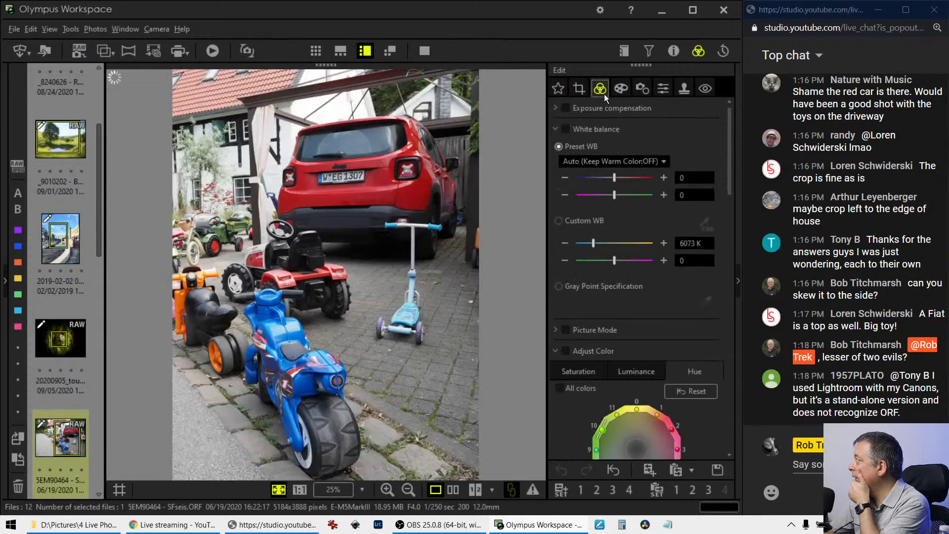
Set the crop ratio to 1:1 (6:6), reduce the frame to about 2400 x 2400 pixels around the red car, and preview it.
left_click(578, 90)
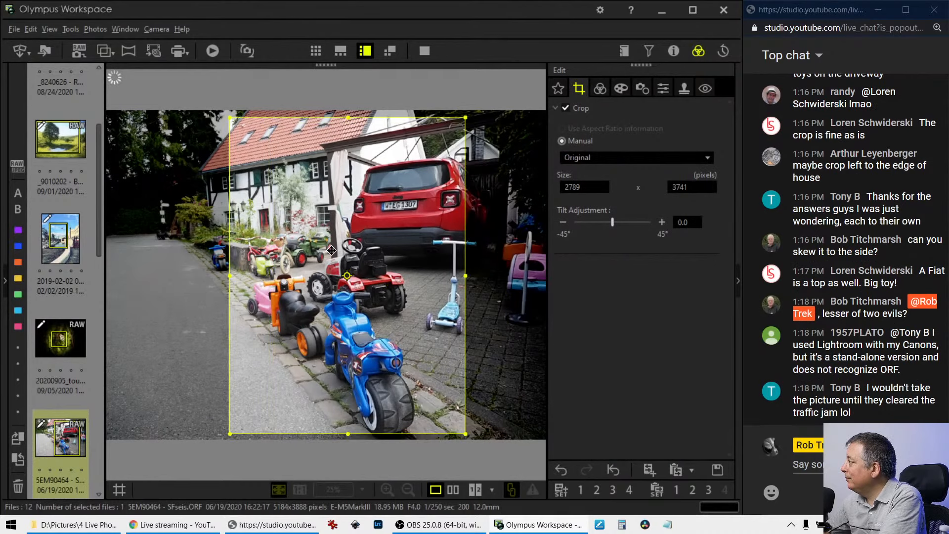
left_click(588, 161)
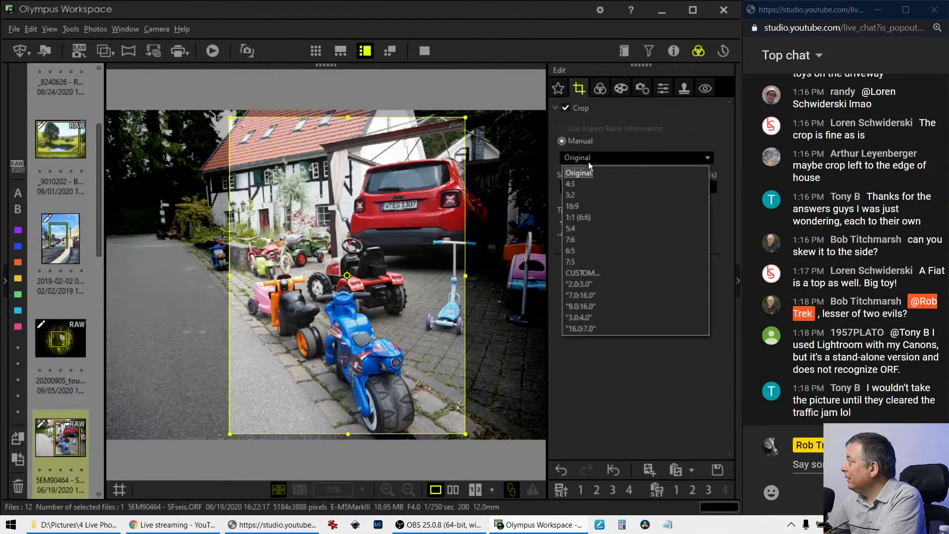
left_click(578, 217)
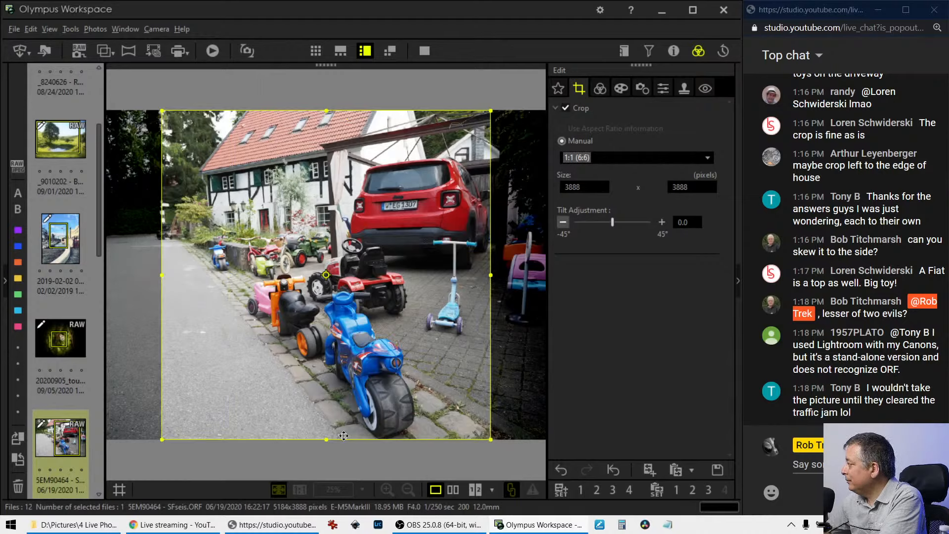
left_click_drag(333, 437, 358, 312)
left_click_drag(371, 289, 410, 324)
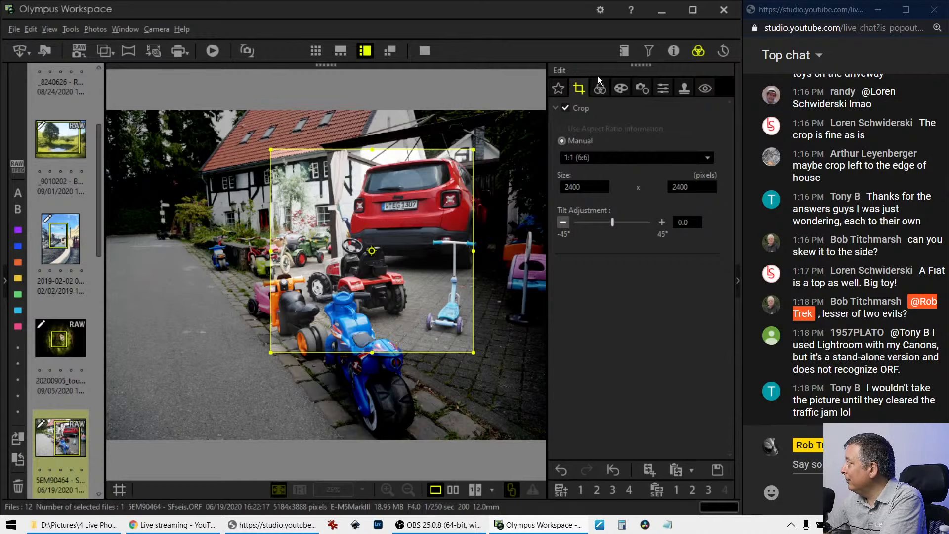
left_click(600, 88)
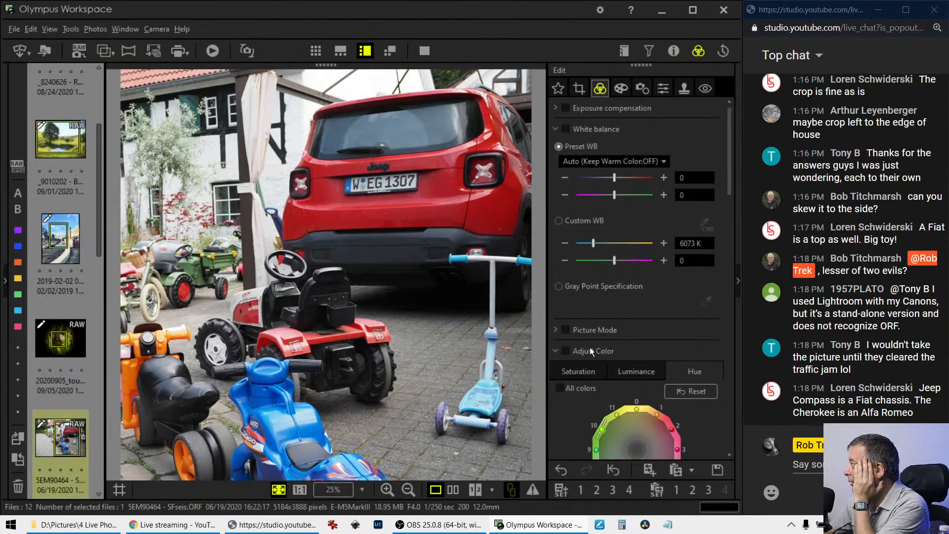
Reposition the square crop frame slightly higher around the red car, toy tractor and scooter, checking the cropped preview.
left_click(585, 94)
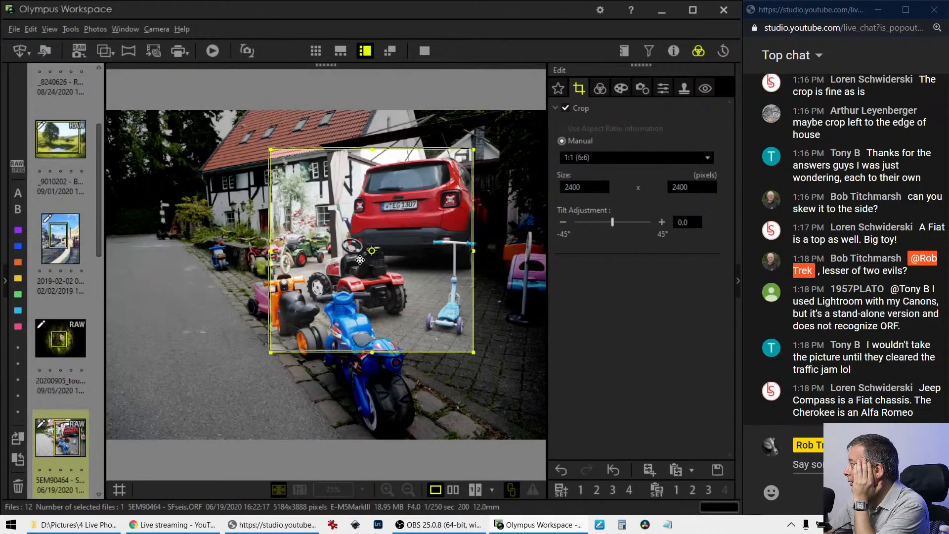
left_click_drag(360, 259, 335, 224)
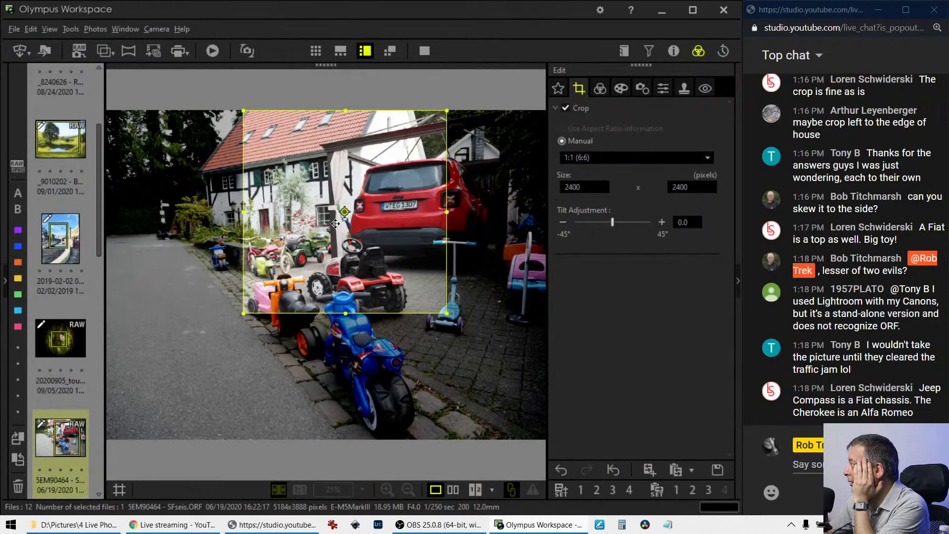
left_click(592, 93)
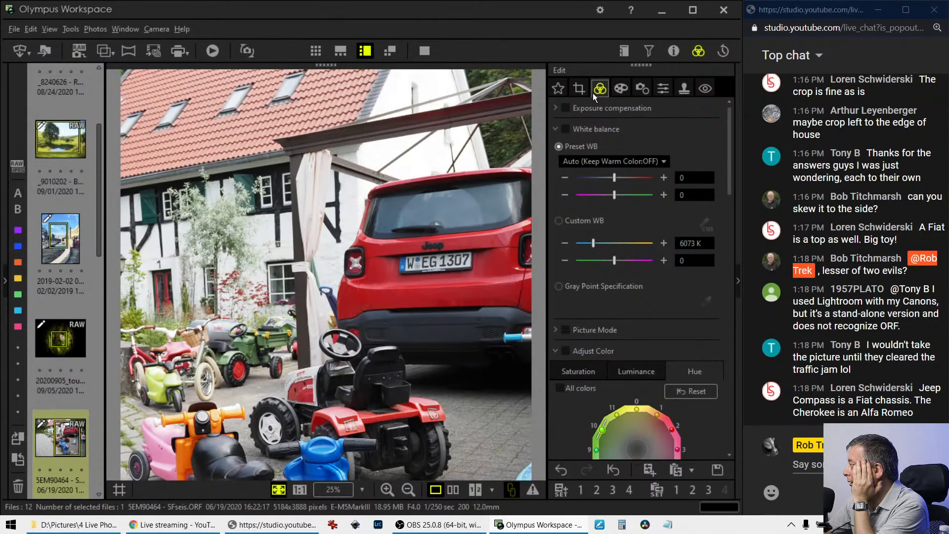
left_click(616, 89)
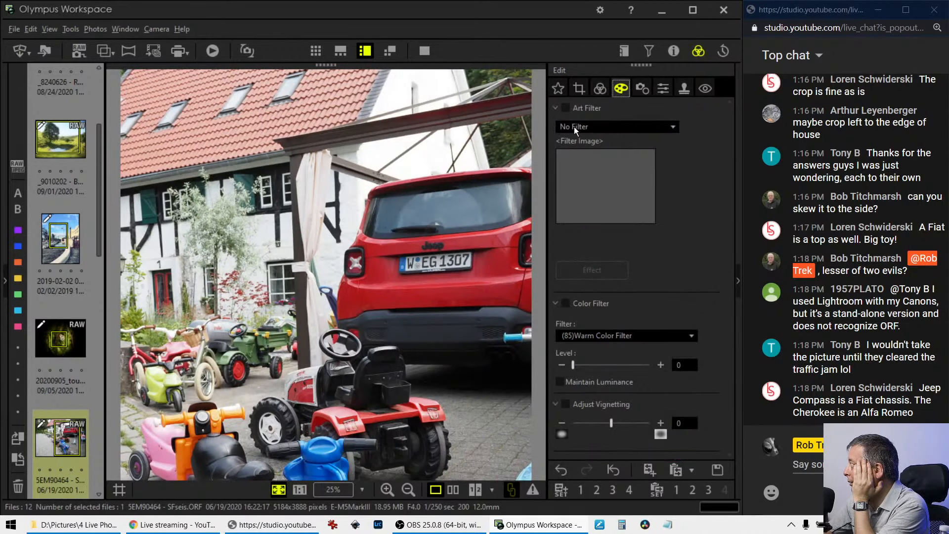
left_click(580, 89)
left_click_drag(356, 263, 369, 289)
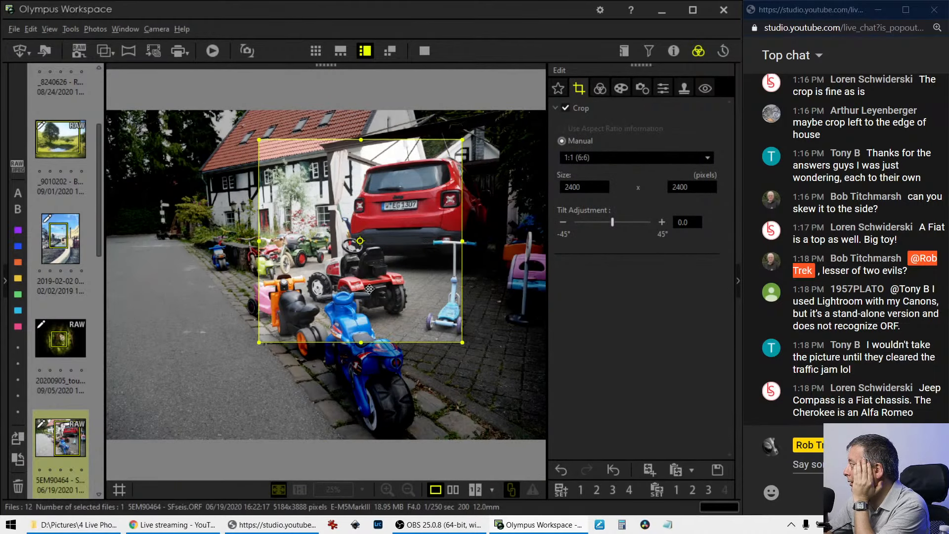
left_click_drag(369, 289, 372, 282)
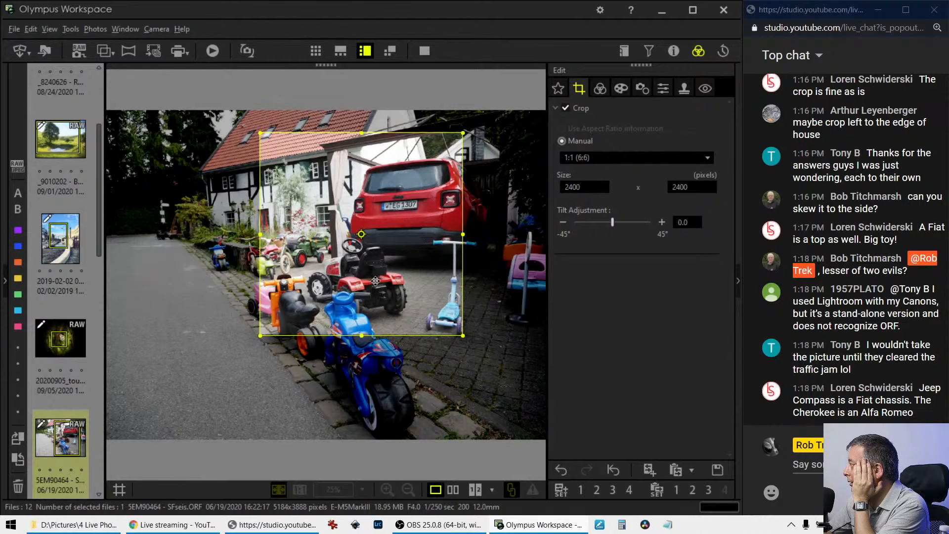
left_click(600, 88)
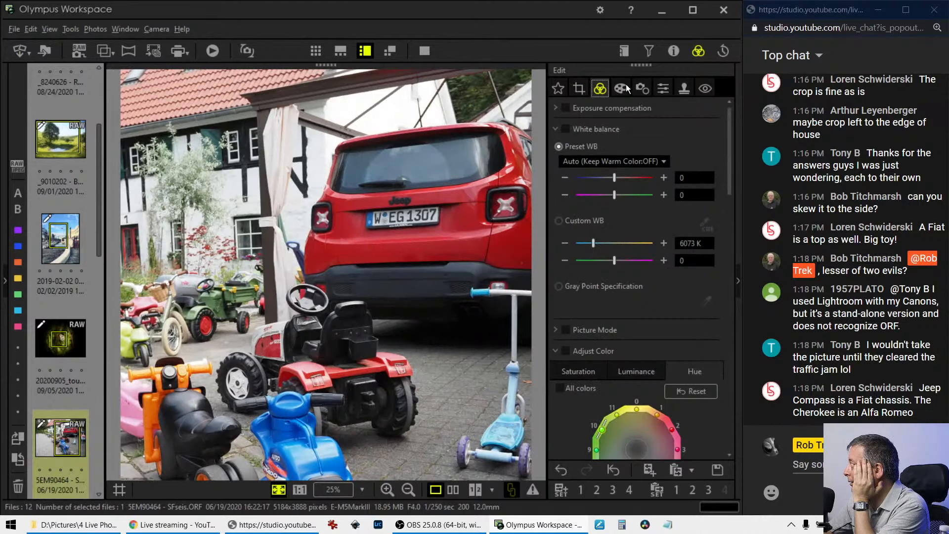
left_click(622, 87)
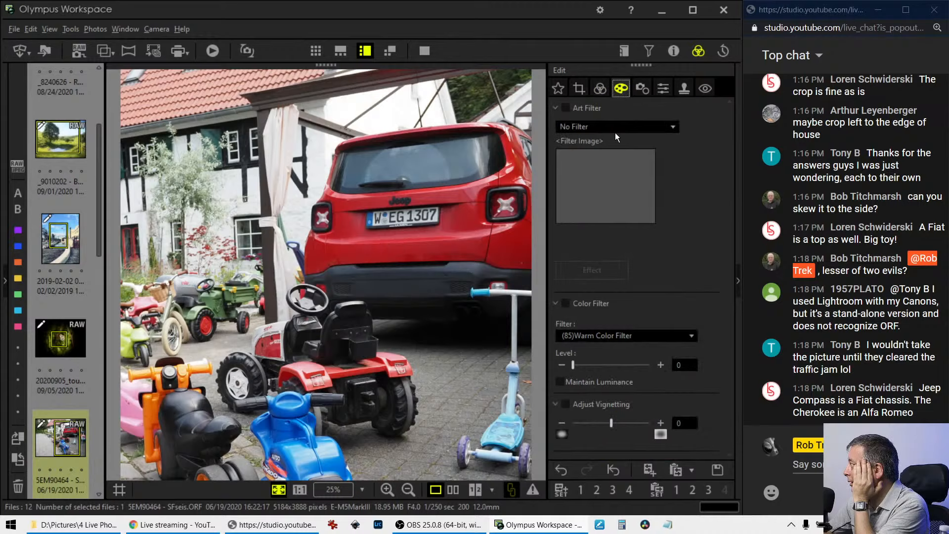
Set the crop's tilt adjustment to 0.9 degrees.
left_click(579, 88)
left_click(662, 223)
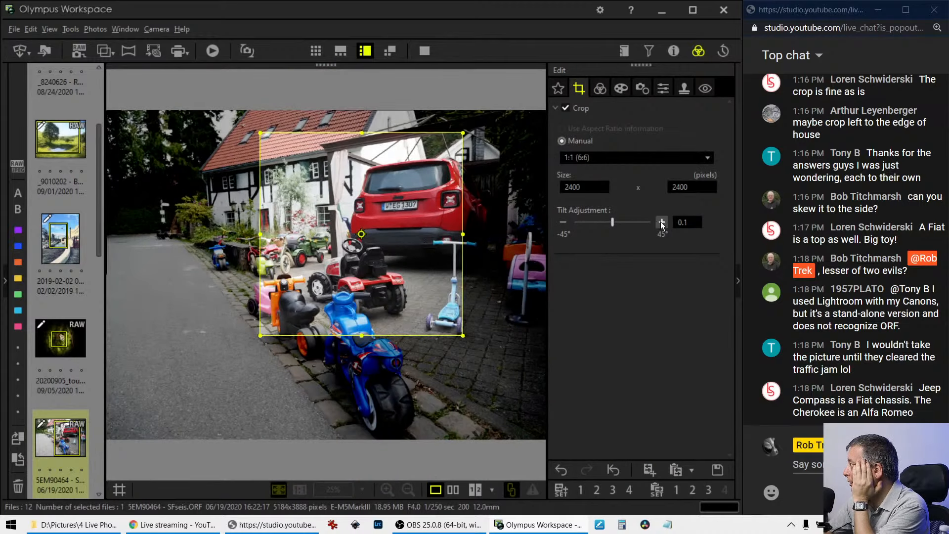
left_click(661, 222)
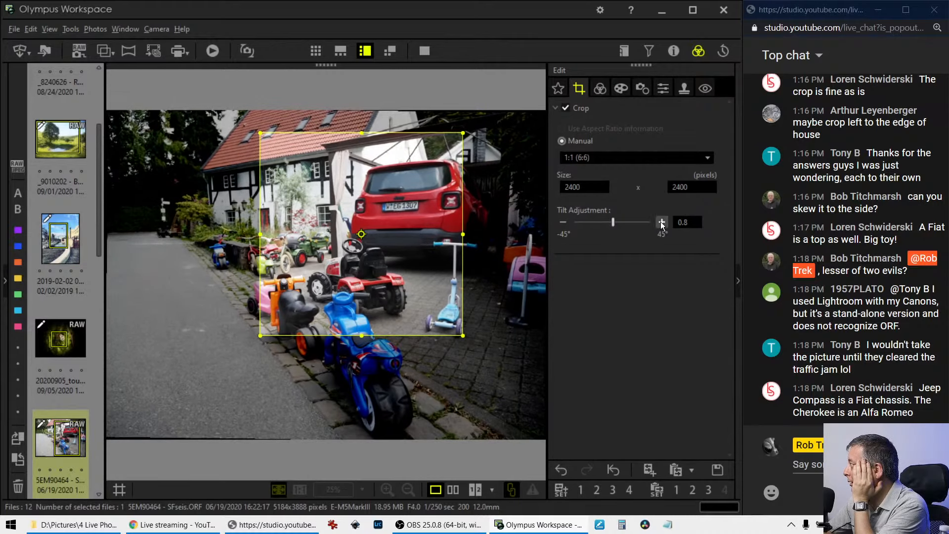
left_click(662, 222)
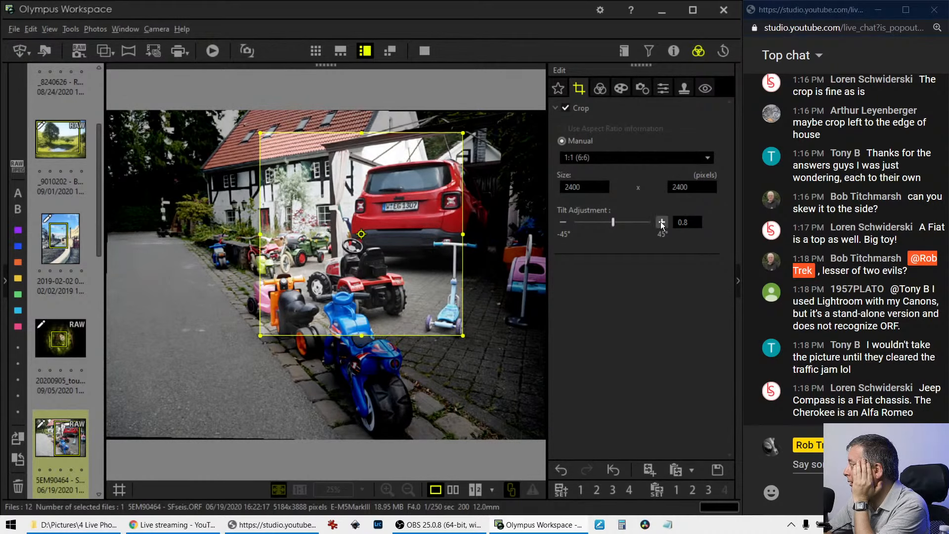
left_click(662, 223)
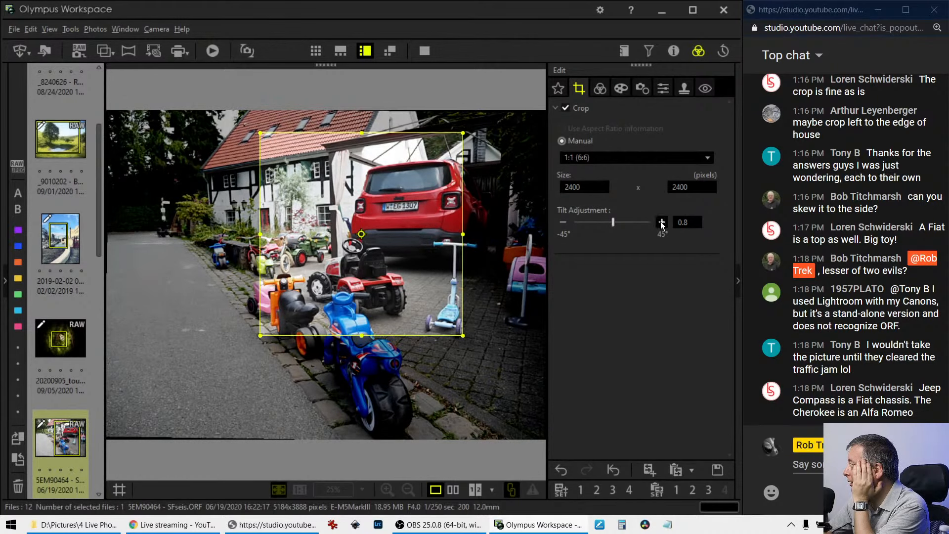
Apply the Instant Film art filter to the toy vehicles photo.
left_click(621, 89)
left_click(604, 128)
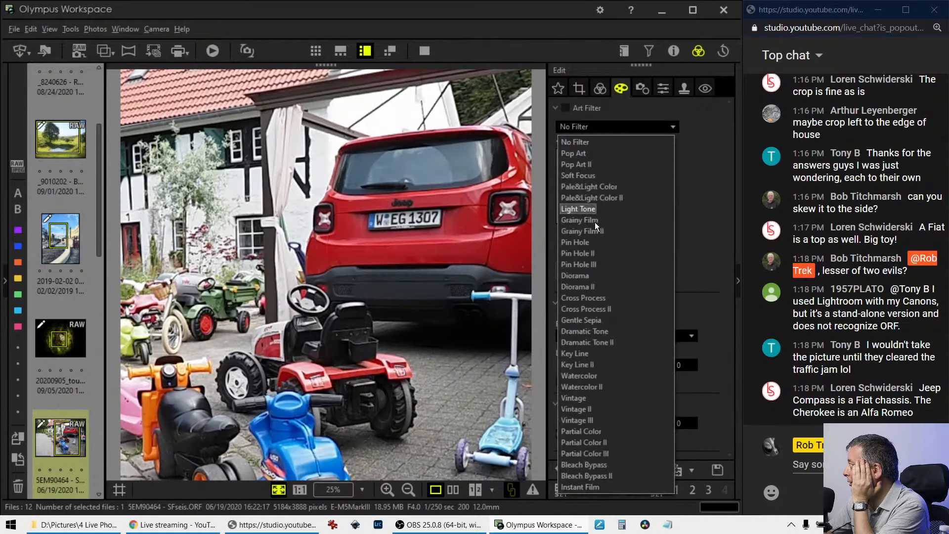
left_click(566, 486)
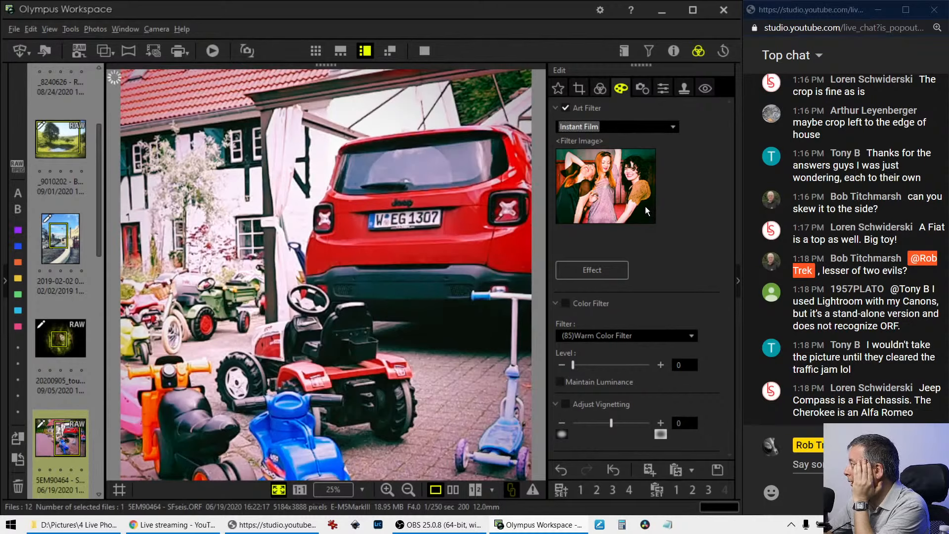
left_click(605, 91)
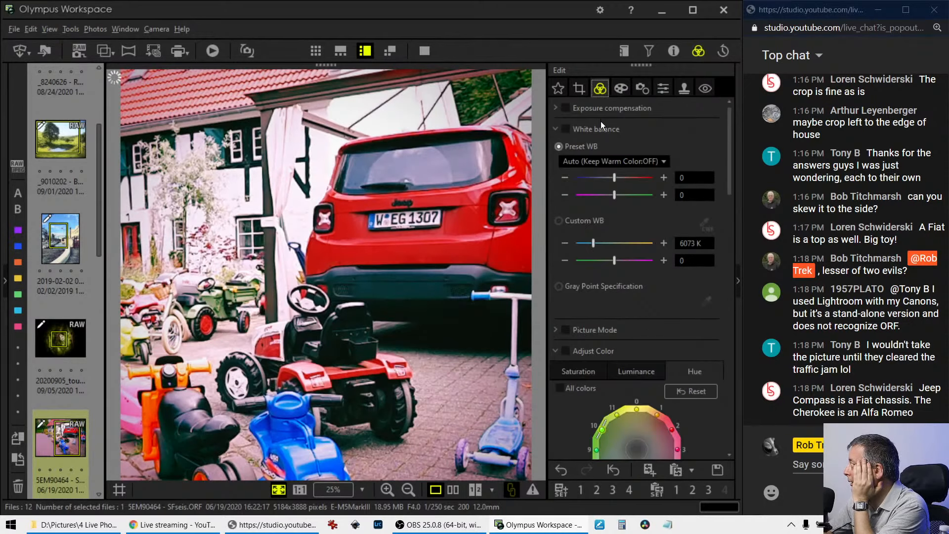
Enlarge the square crop to about 3038 x 3038 pixels to take in more of the house and toys, and preview it.
left_click(581, 89)
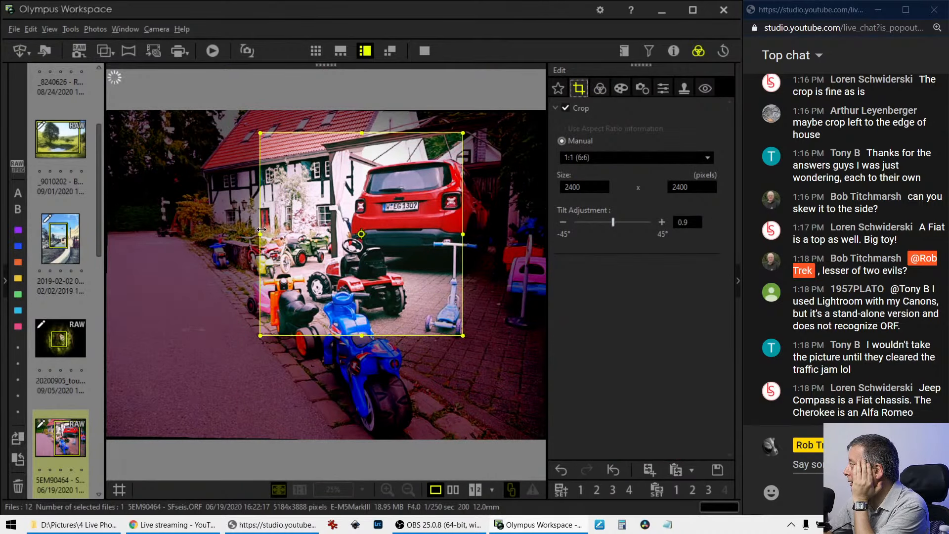
left_click_drag(260, 233, 255, 230)
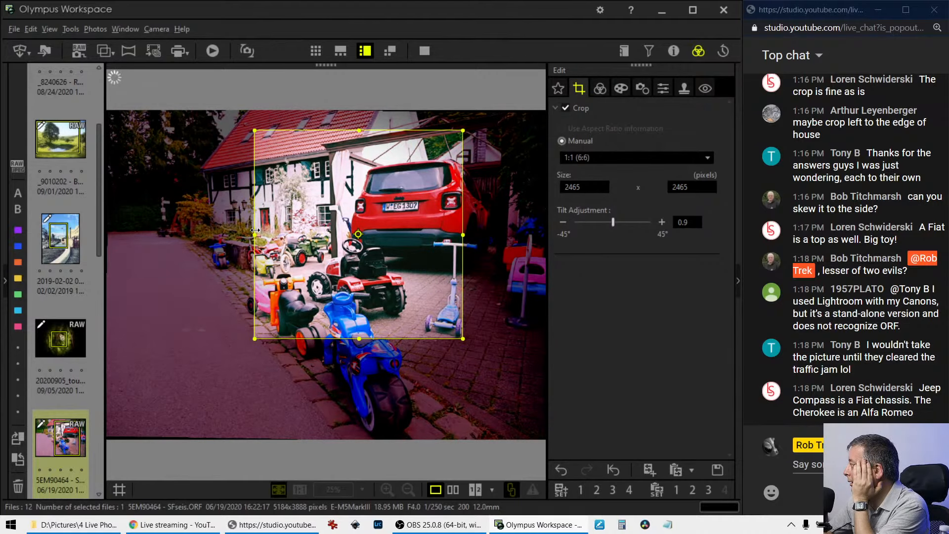
left_click(596, 91)
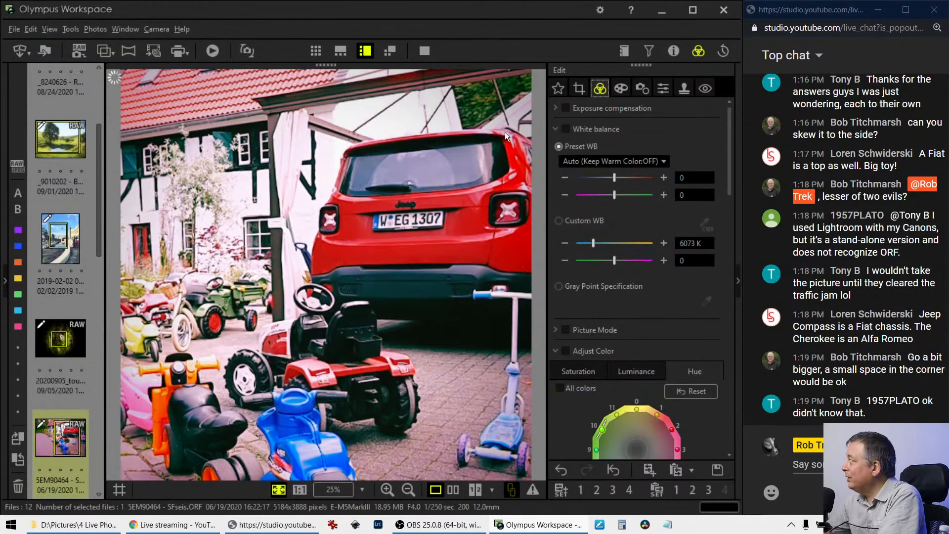
left_click(580, 89)
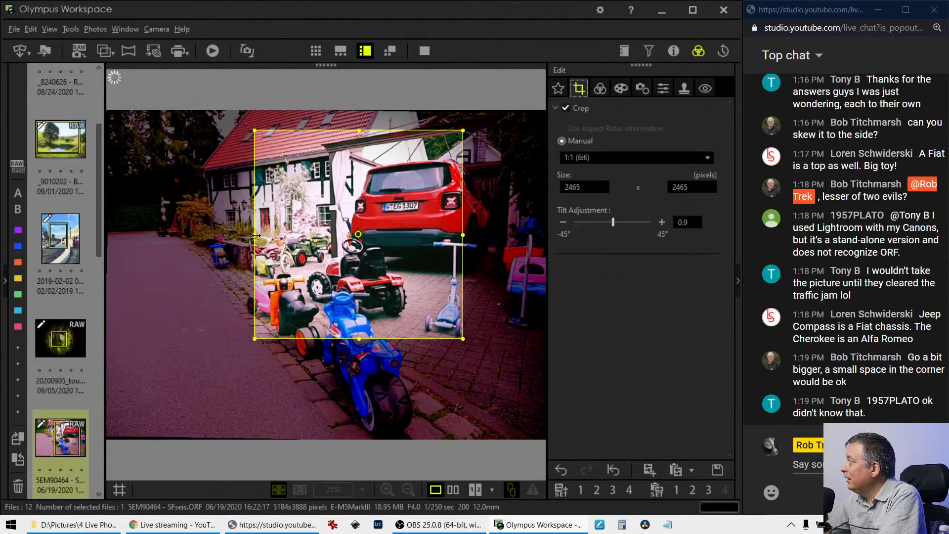
left_click_drag(254, 236, 205, 246)
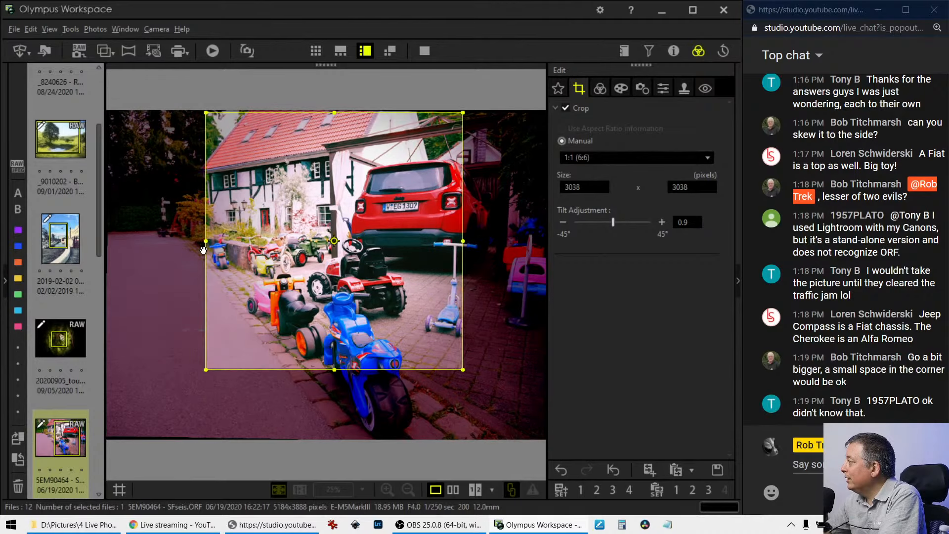
left_click(601, 88)
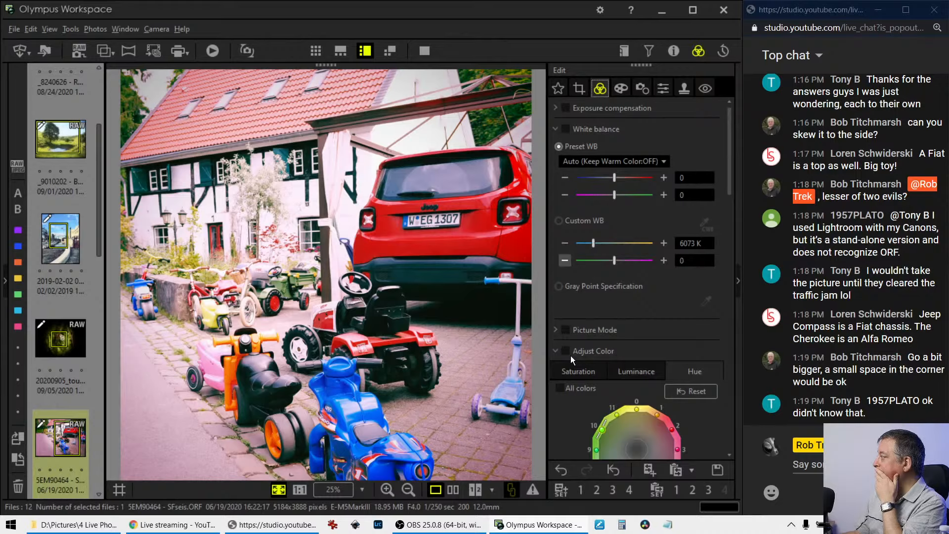
Try the Vintage III art filter on the toy vehicles photo, and replace it with Pop Art.
left_click(620, 88)
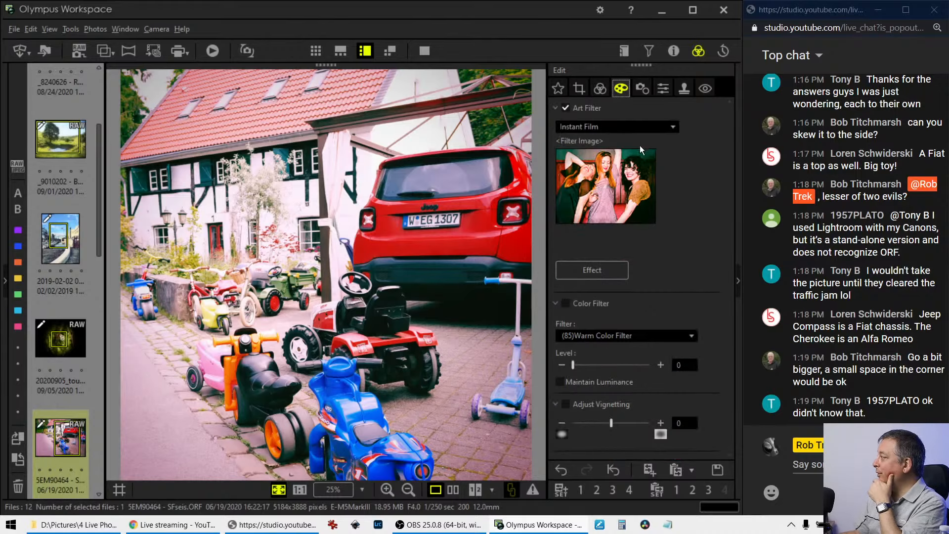
left_click(637, 130)
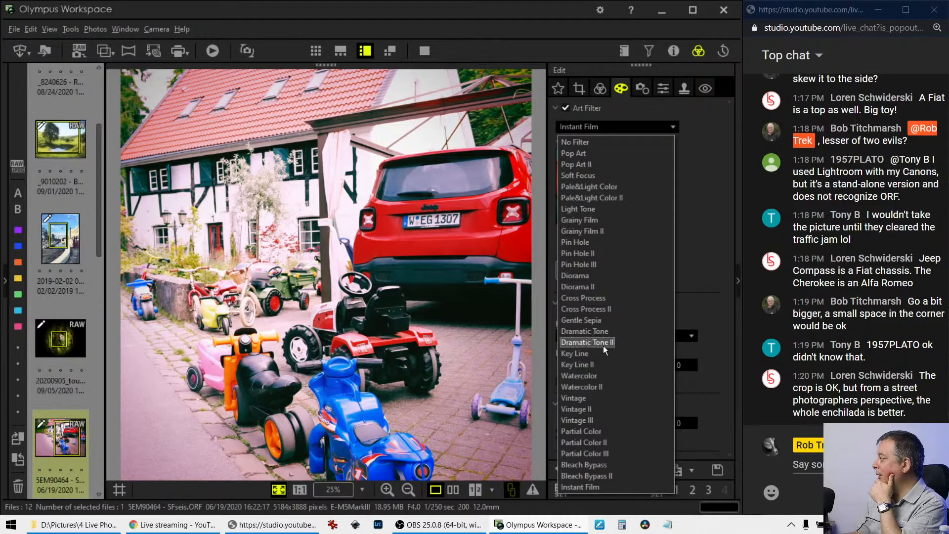
left_click(600, 419)
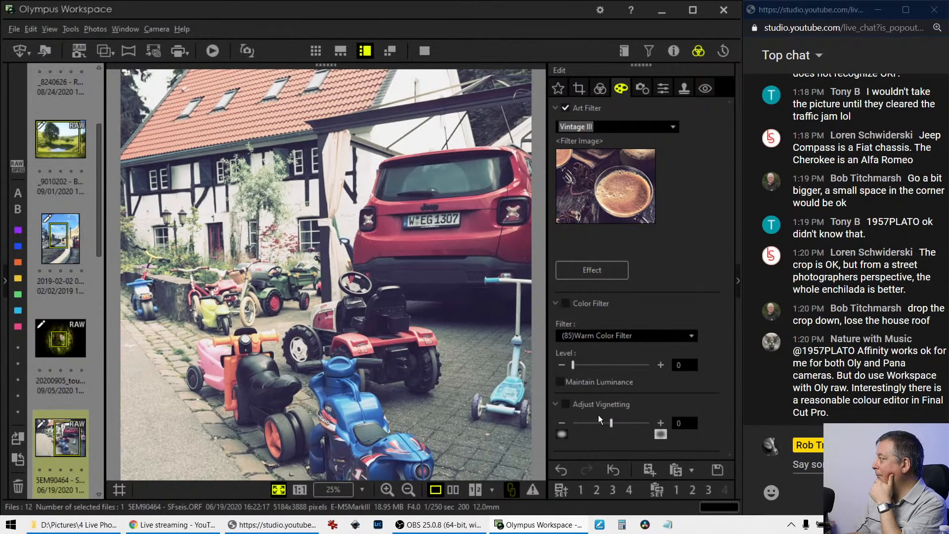
left_click(622, 124)
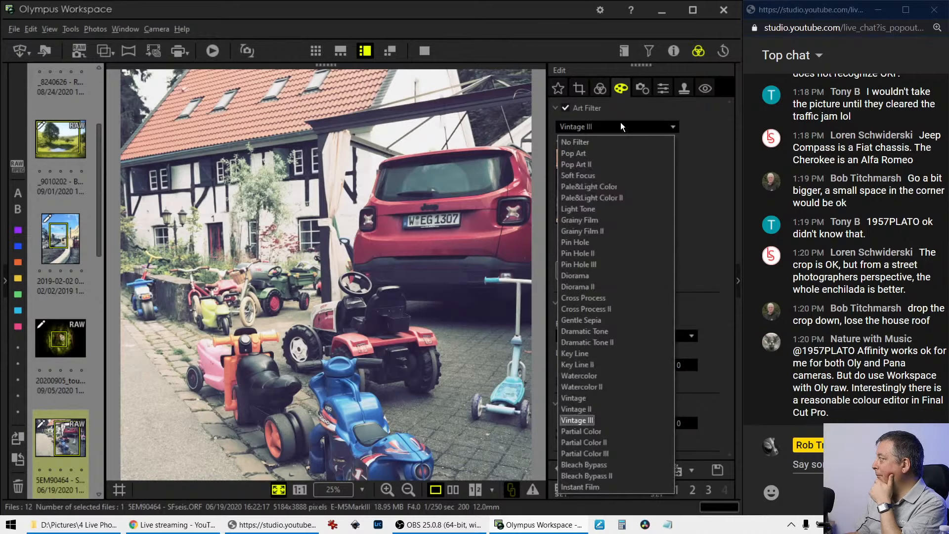
left_click(613, 151)
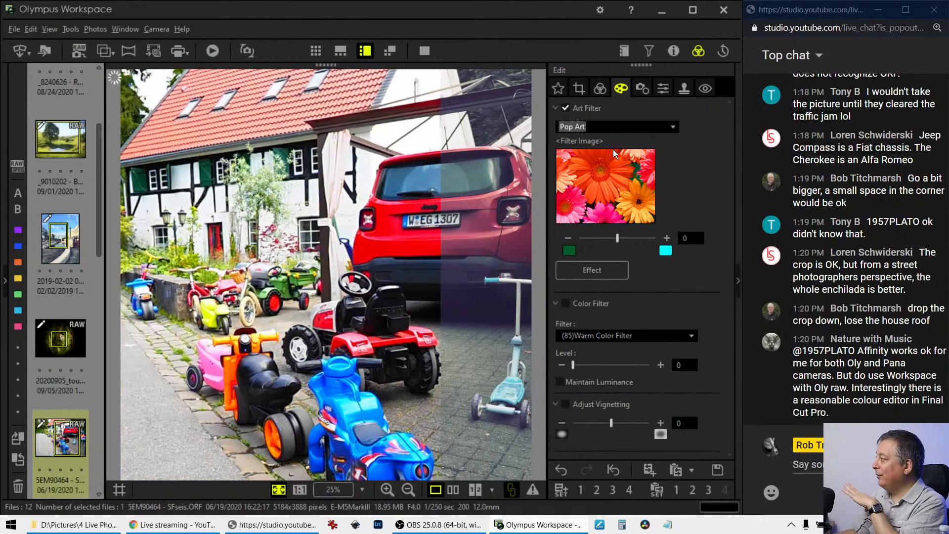
Change the crop to a 4:3 ratio, resize it to about 3599 x 2698 pixels around the car and toys, and preview it.
left_click(598, 90)
left_click(579, 90)
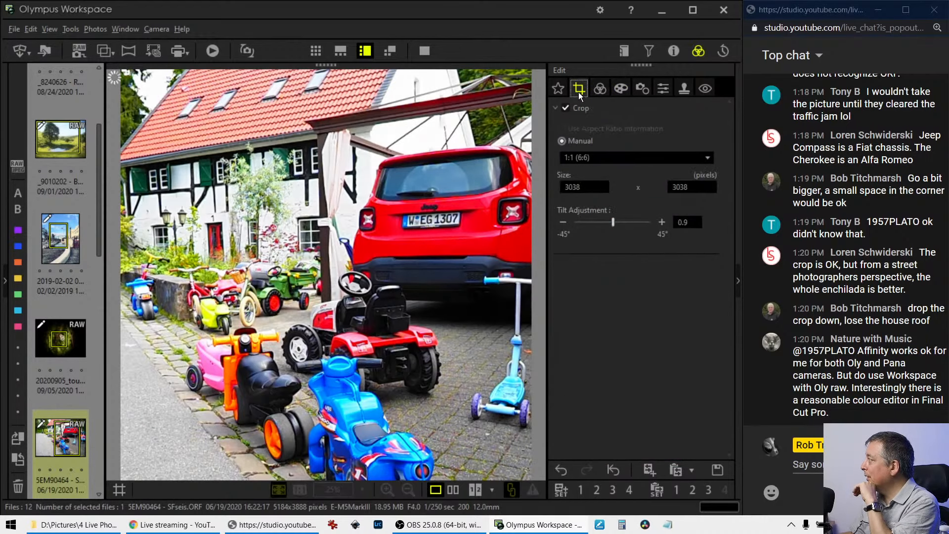
left_click(596, 158)
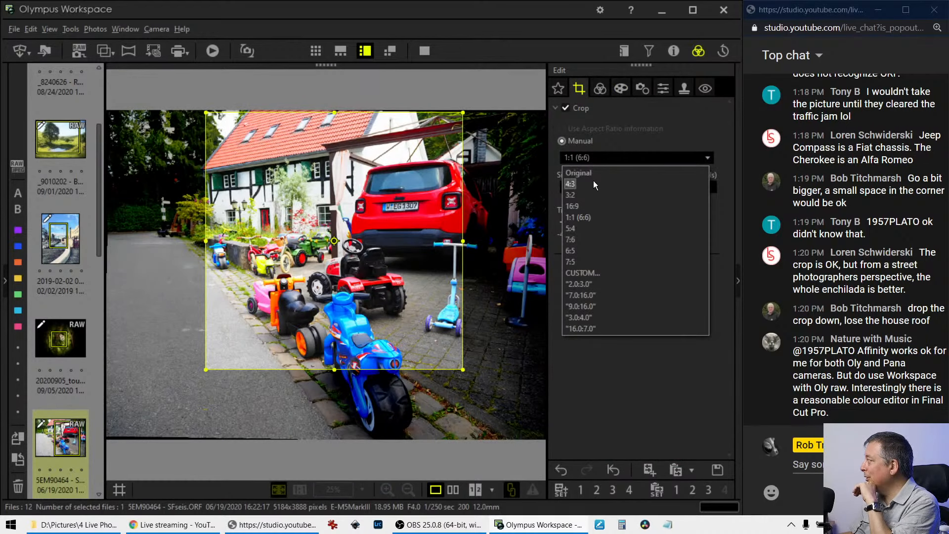
left_click(594, 181)
left_click_drag(360, 113, 365, 161)
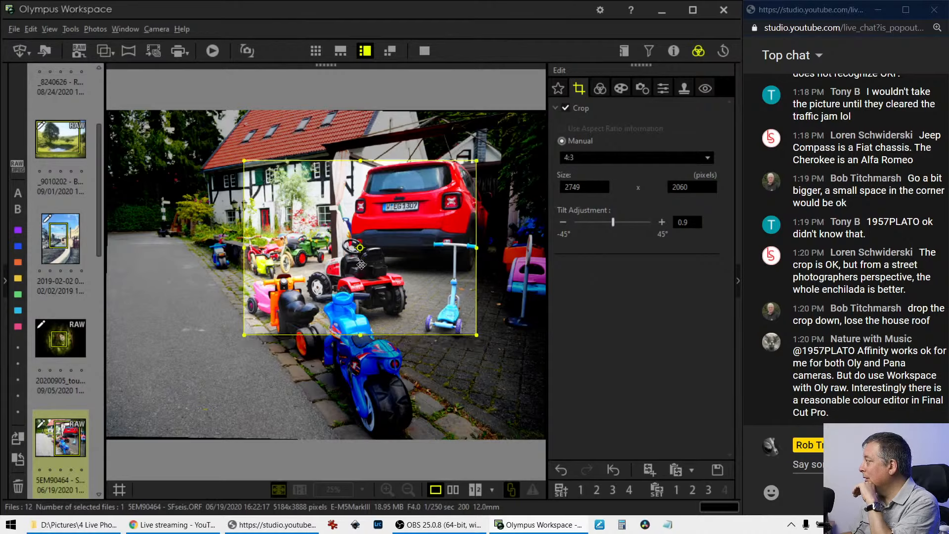
left_click_drag(361, 335, 361, 389)
left_click_drag(390, 326, 380, 299)
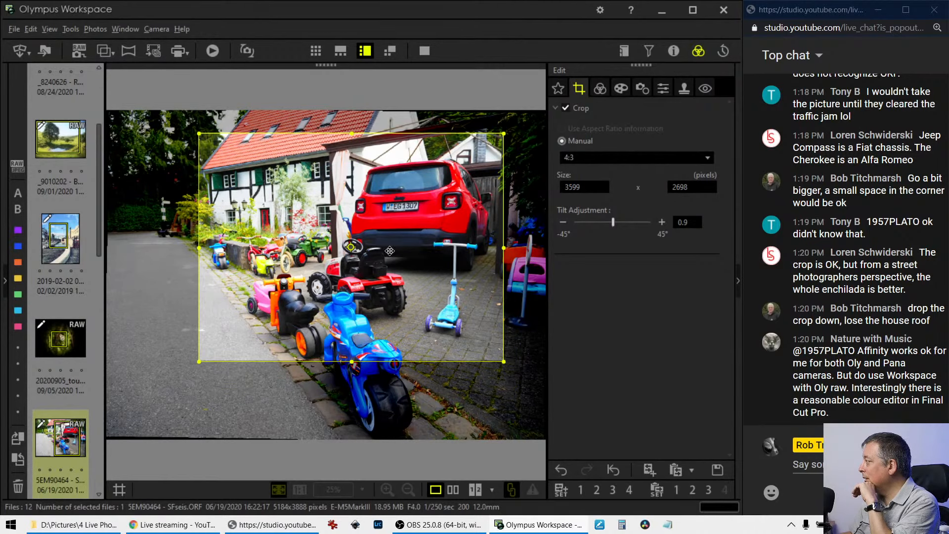
left_click(597, 94)
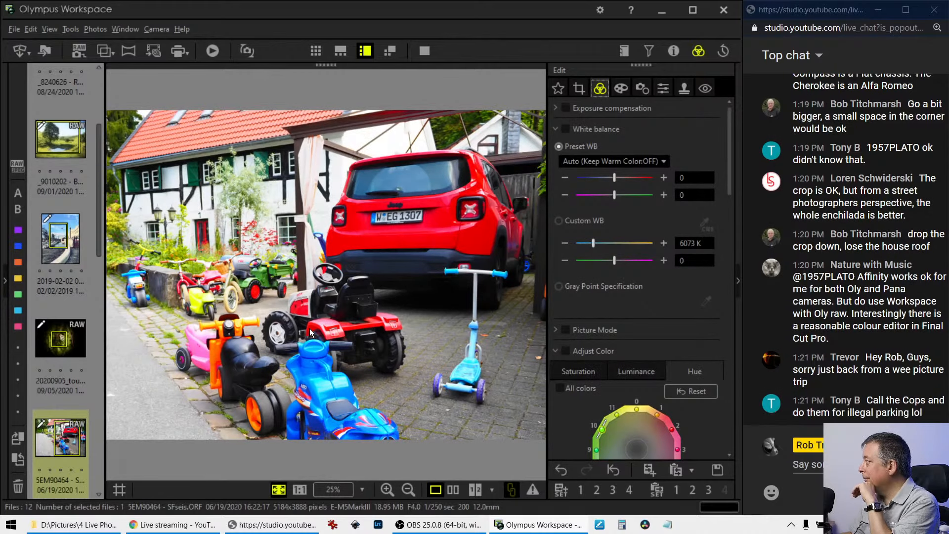
Set the crop's tilt adjustment to 1.2 degrees and shift the frame slightly up and to the left, checking the cropped preview.
left_click(582, 96)
left_click(663, 222)
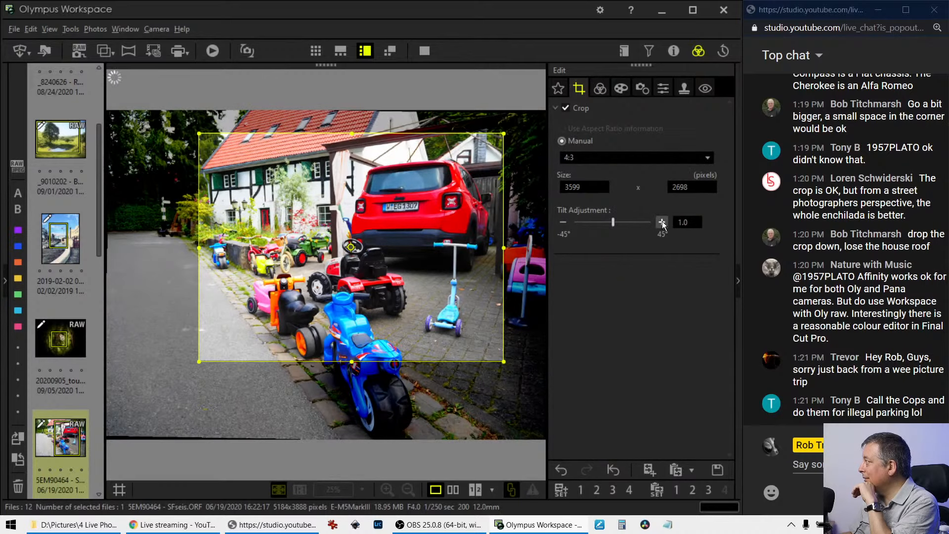
left_click(662, 222)
left_click(662, 222)
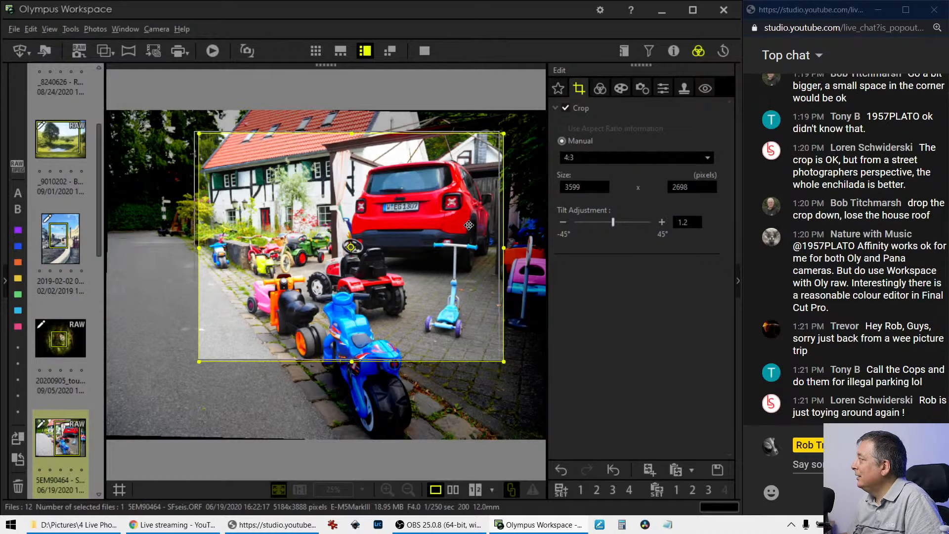
left_click_drag(473, 226, 465, 224)
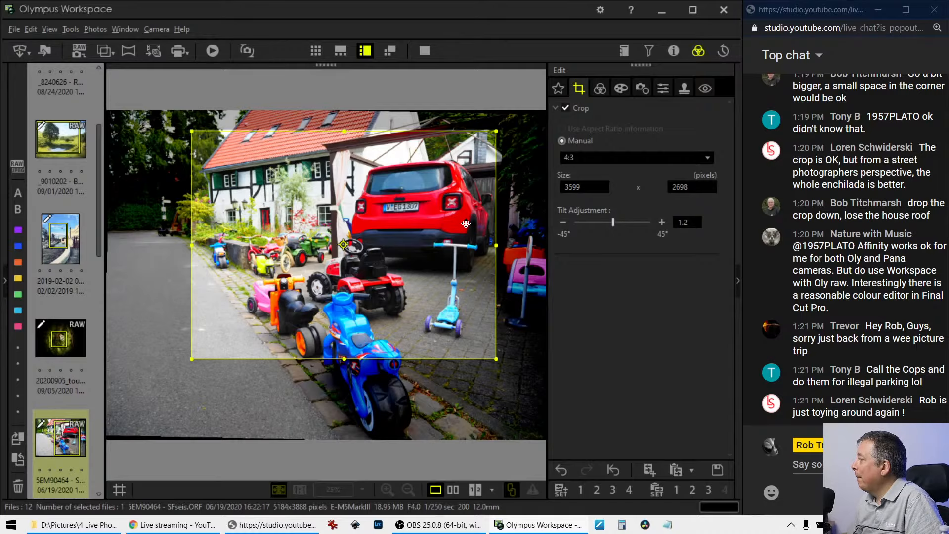
left_click(594, 90)
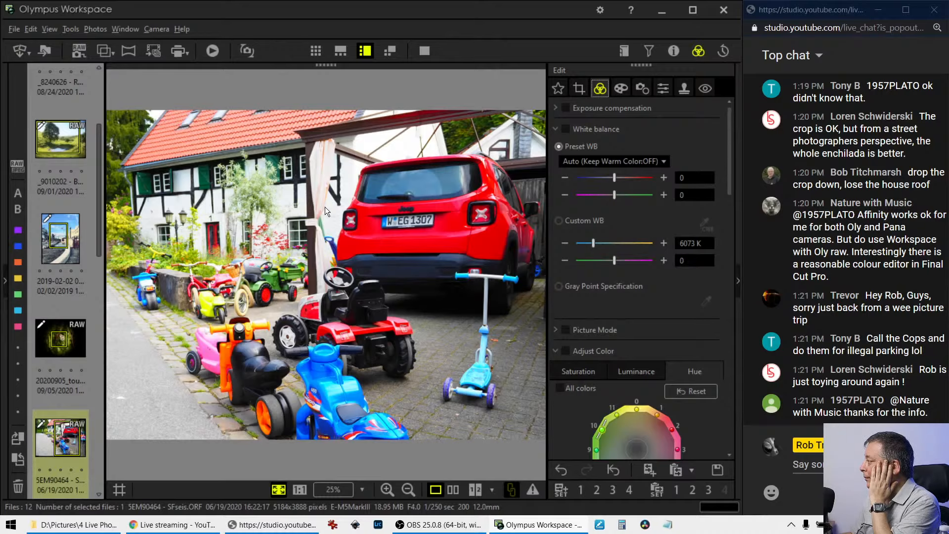
Compare the edited toy vehicles photo side by side with the original, and return to the single-image view.
left_click(453, 490)
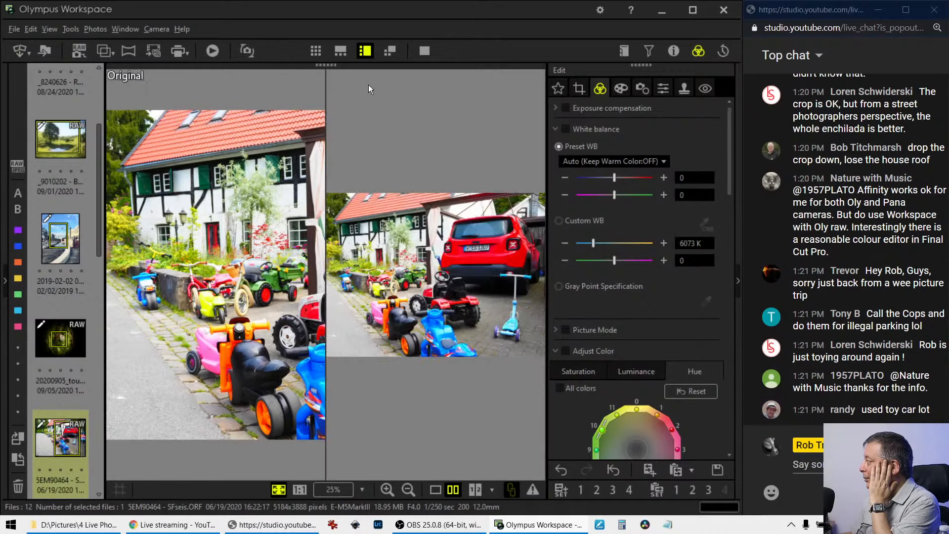
left_click(421, 52)
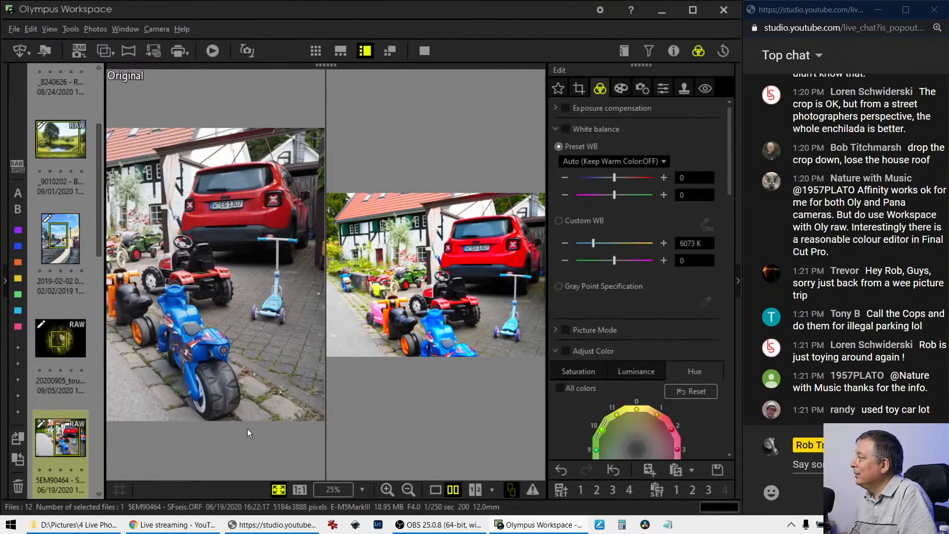
left_click(231, 361)
left_click(230, 361)
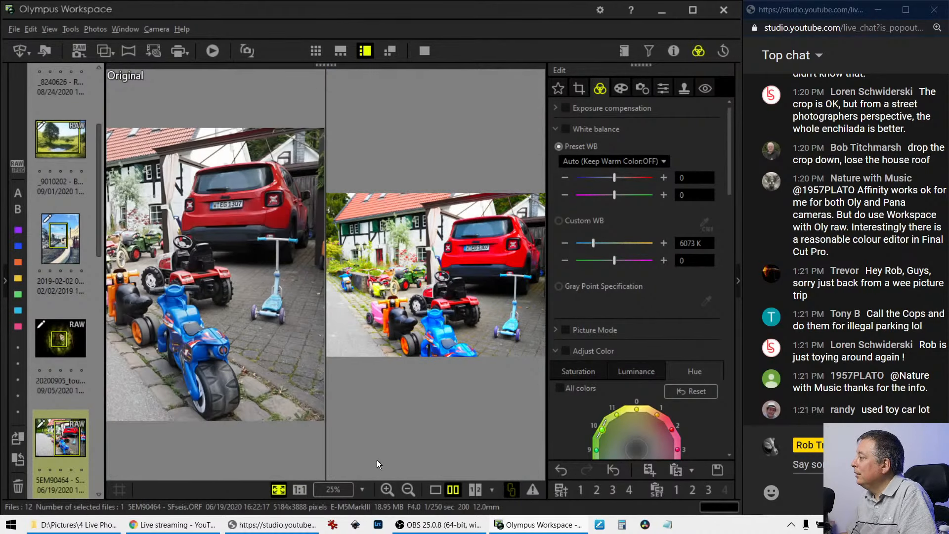
left_click(435, 494)
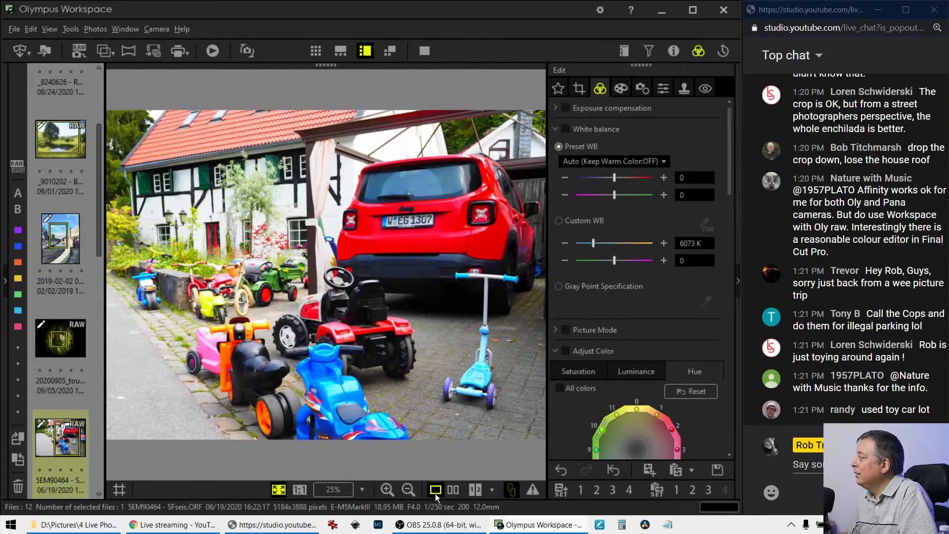
left_click(446, 489)
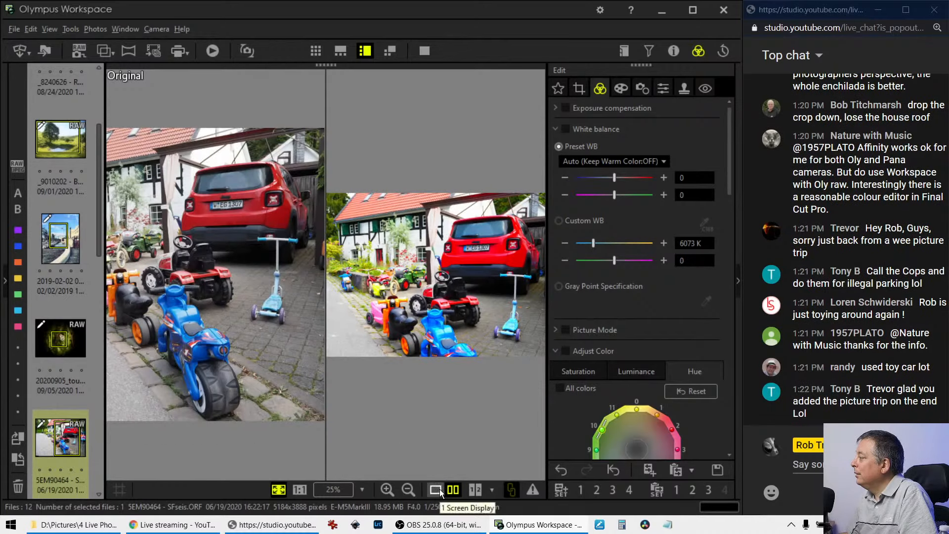
left_click(436, 490)
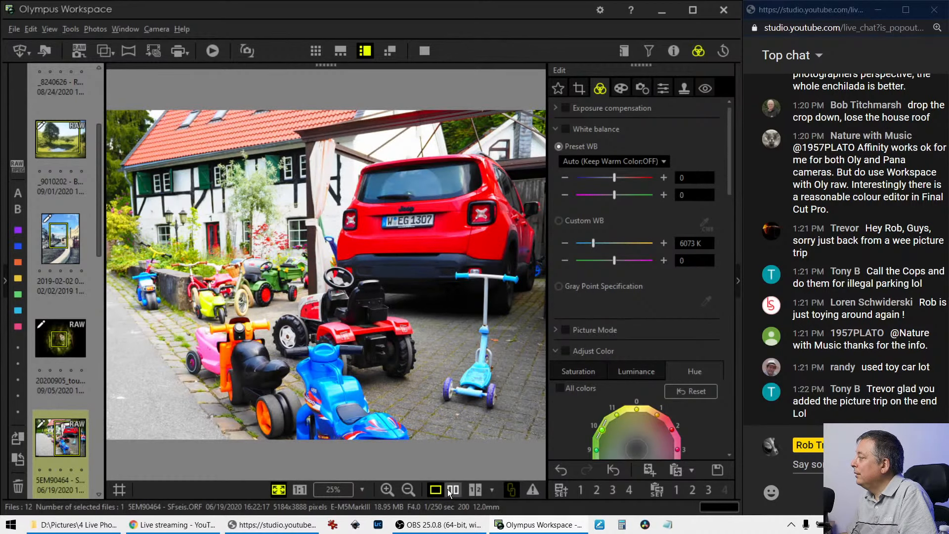
left_click(448, 489)
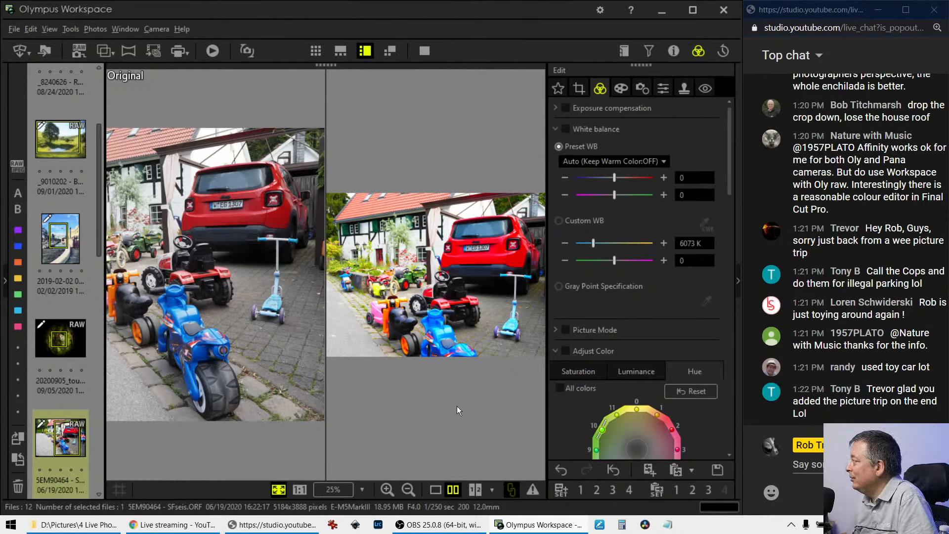
left_click(432, 492)
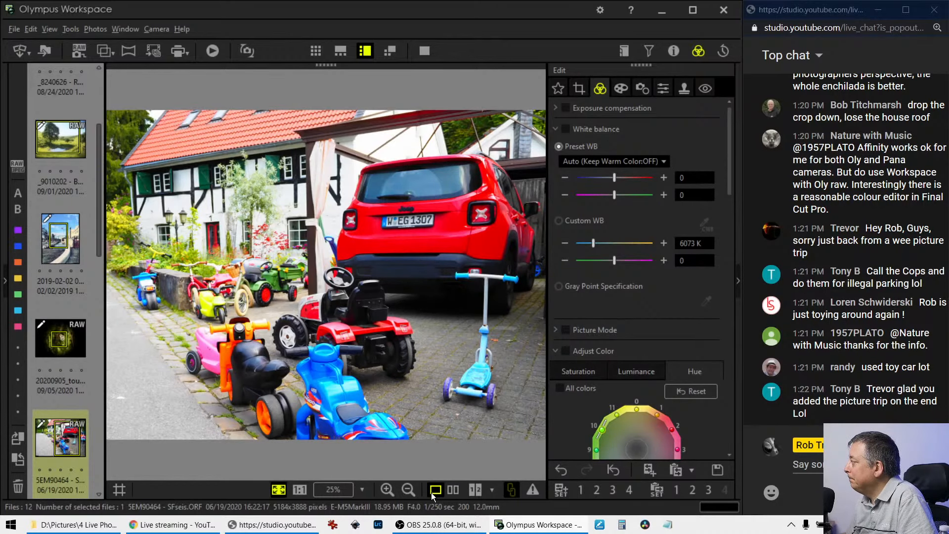
Set the photo's clarity to 11 and dehaze to 12.
scroll(573, 408, "down", 10)
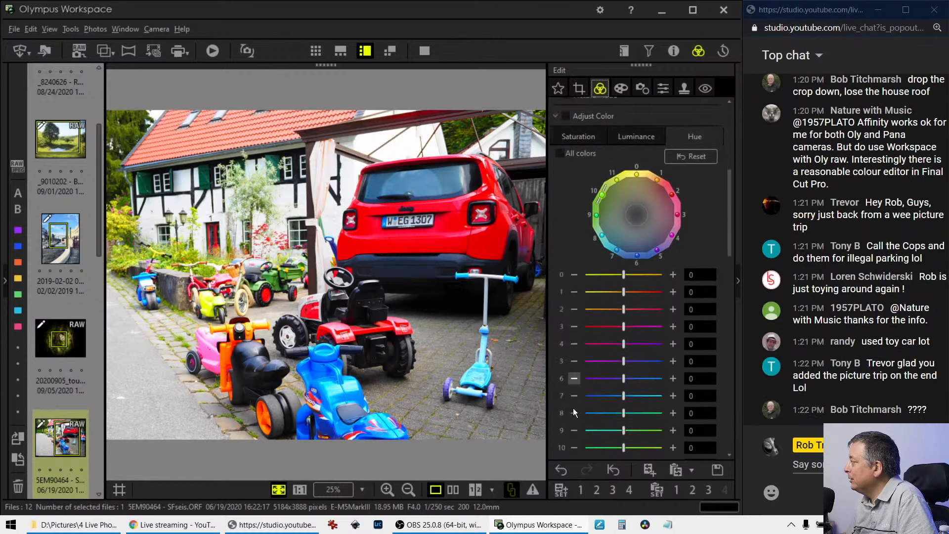
scroll(574, 409, "down", 3)
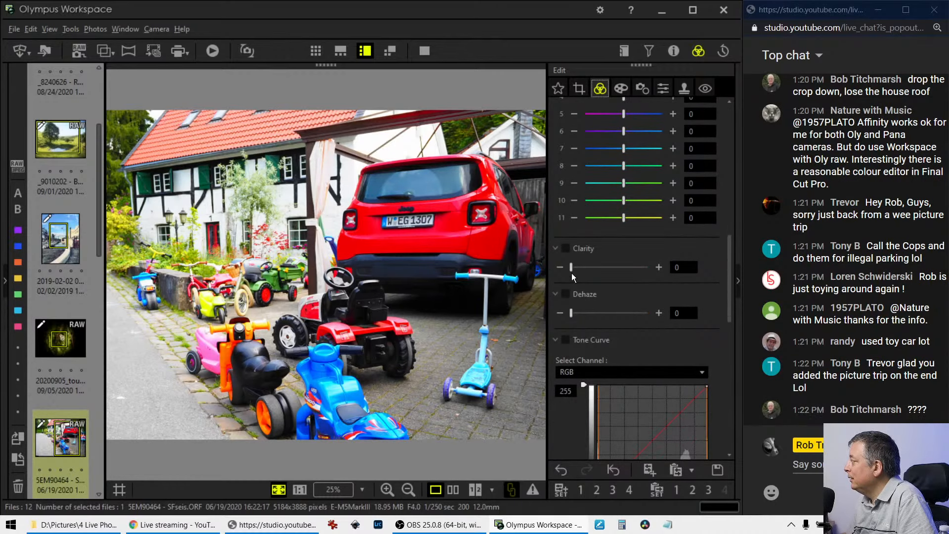
left_click_drag(572, 267, 579, 268)
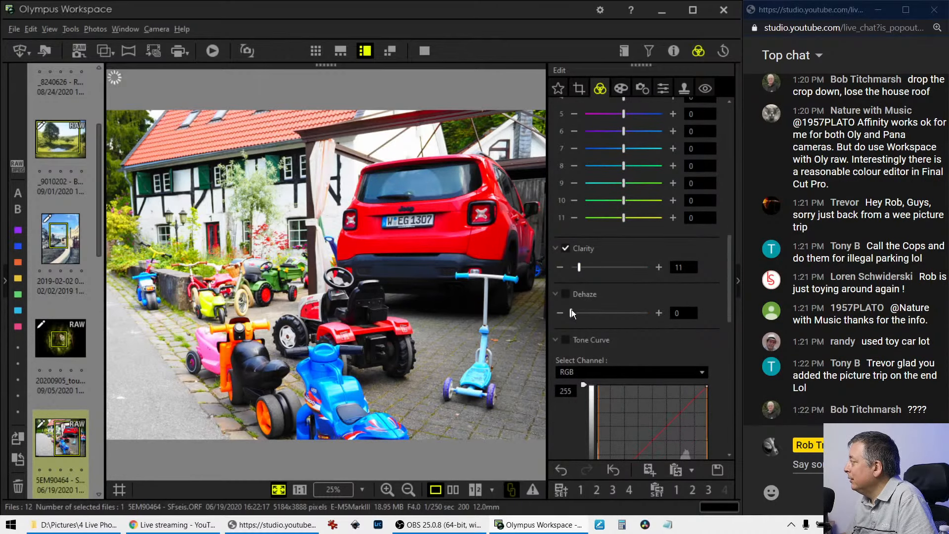
left_click_drag(572, 313, 581, 315)
Reduce the photo's saturation to -1.0 and check the result in full screen.
scroll(567, 421, "down", 15)
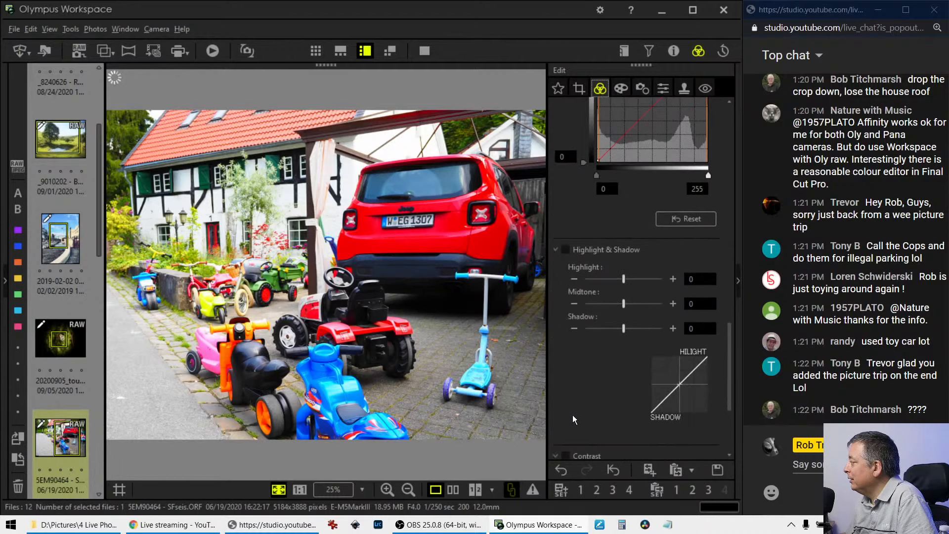
scroll(573, 419, "down", 3)
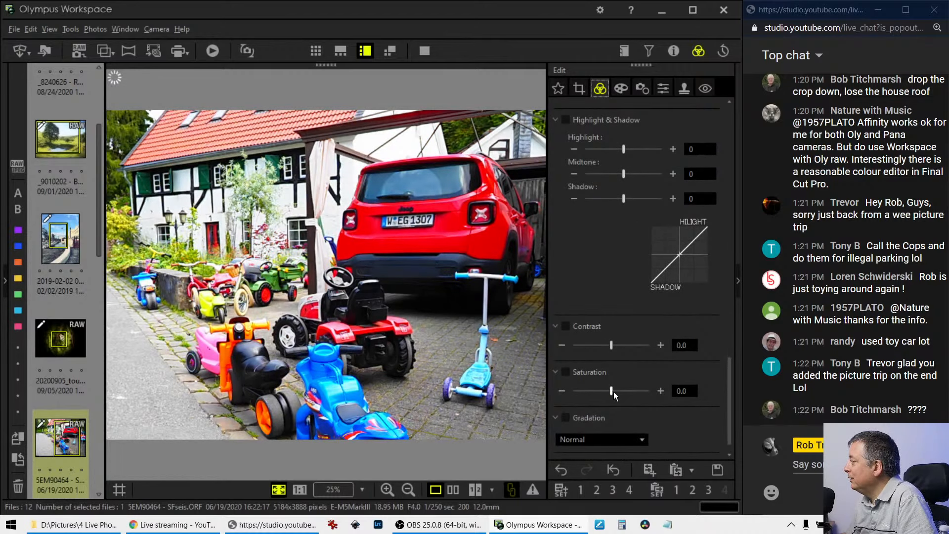
left_click_drag(613, 391, 593, 391)
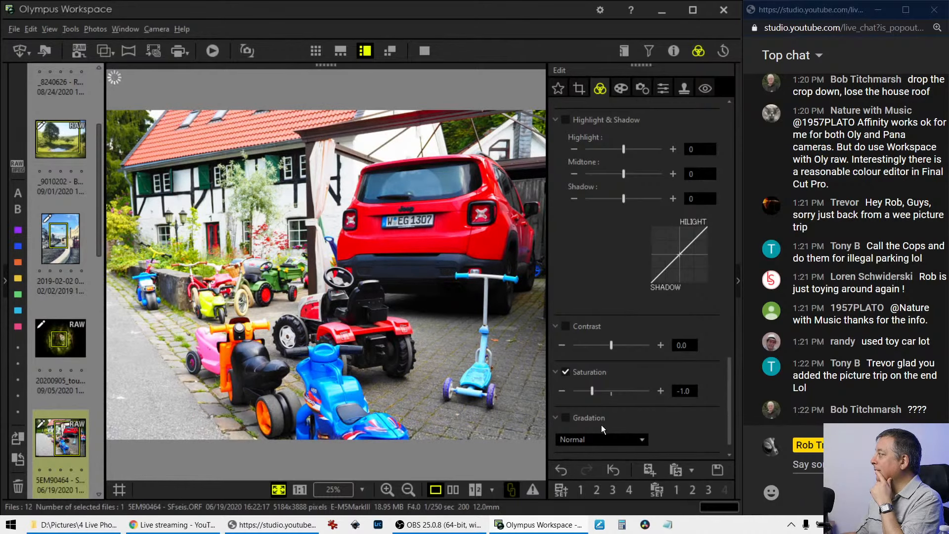
left_click(431, 52)
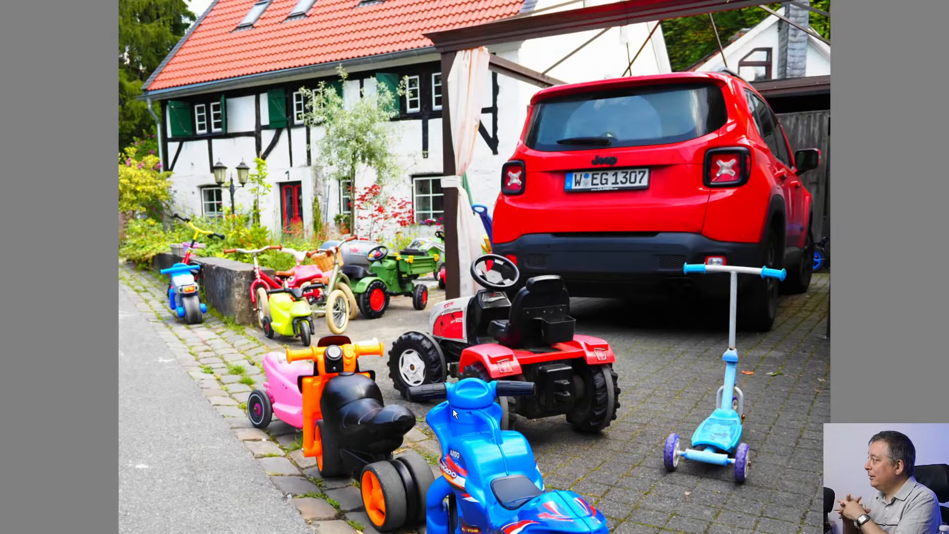
key("Escape")
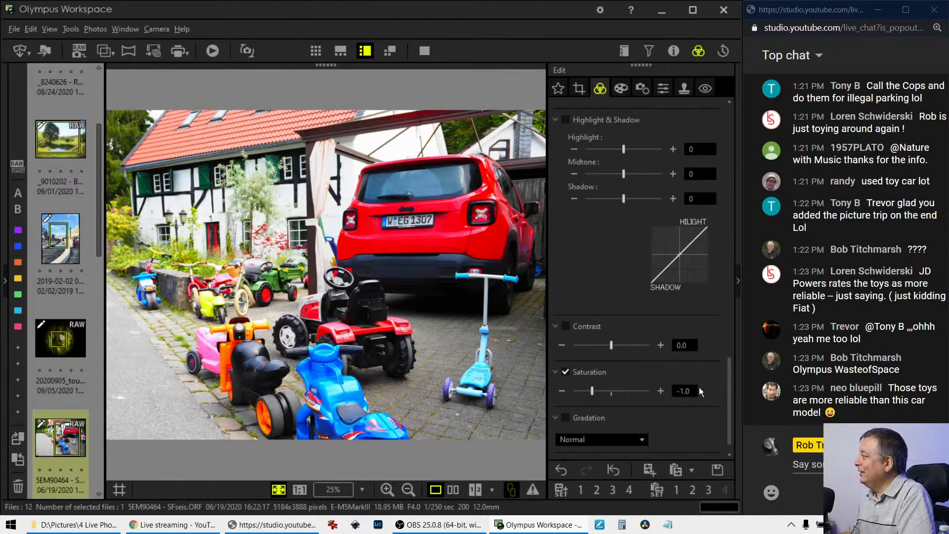
Set the picture mode to Monotone with neutral filter and tone, and open the art filter settings.
scroll(574, 273, "up", 5)
scroll(576, 281, "up", 10)
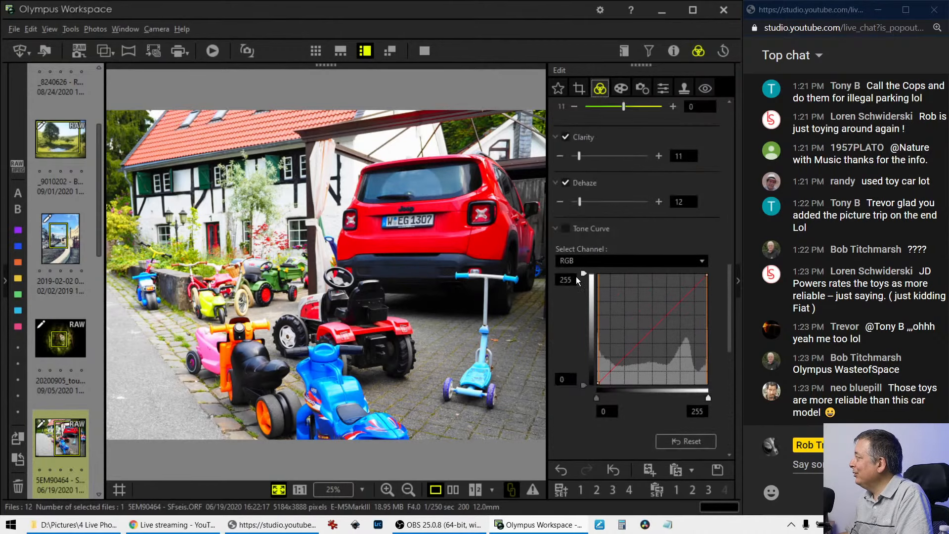
scroll(577, 277, "up", 1)
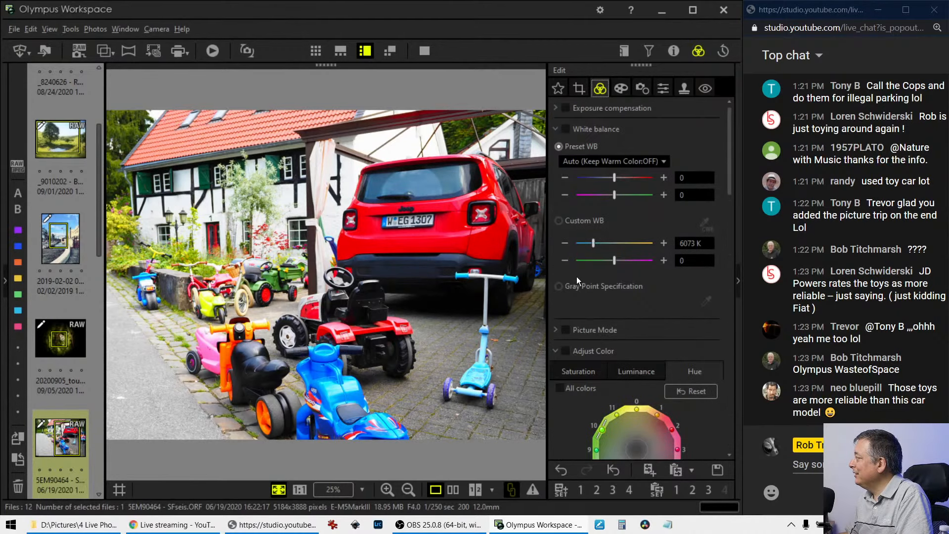
left_click(555, 330)
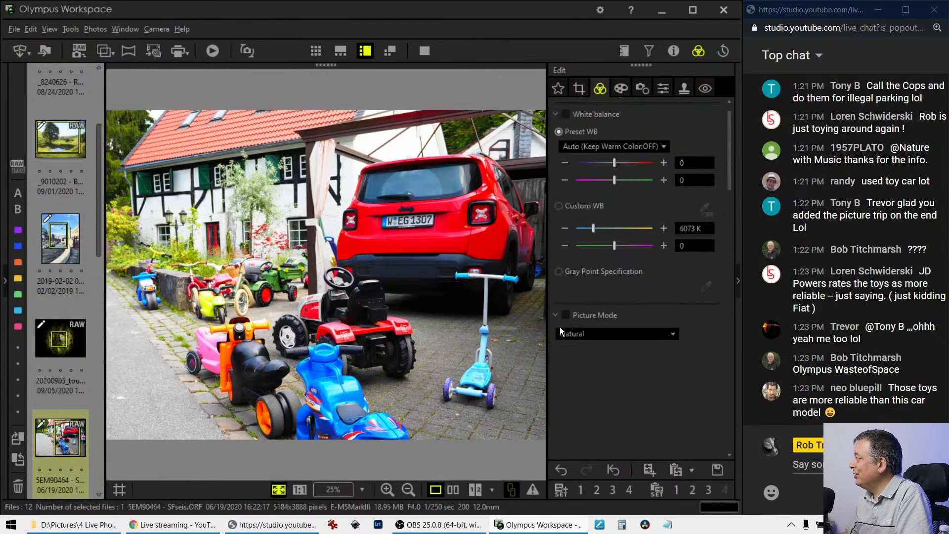
left_click(606, 332)
left_click(603, 390)
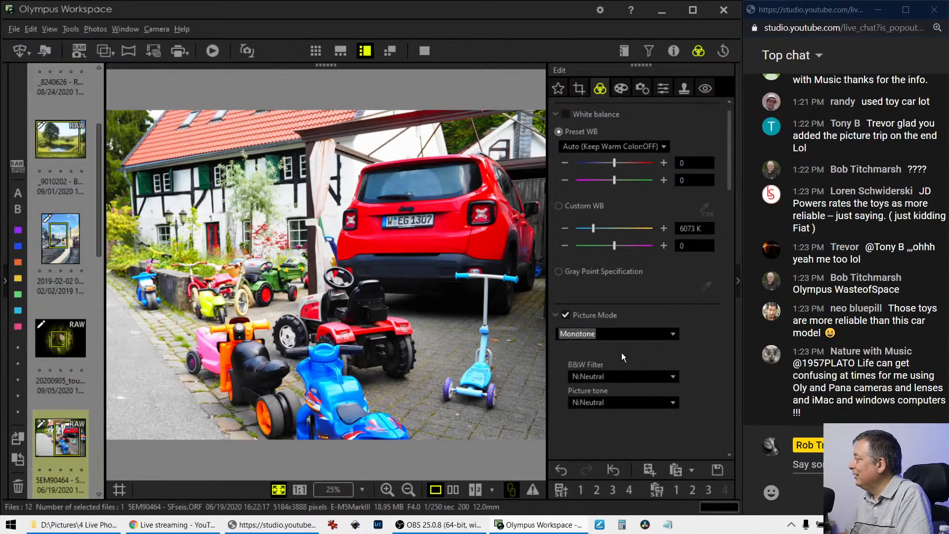
left_click(625, 88)
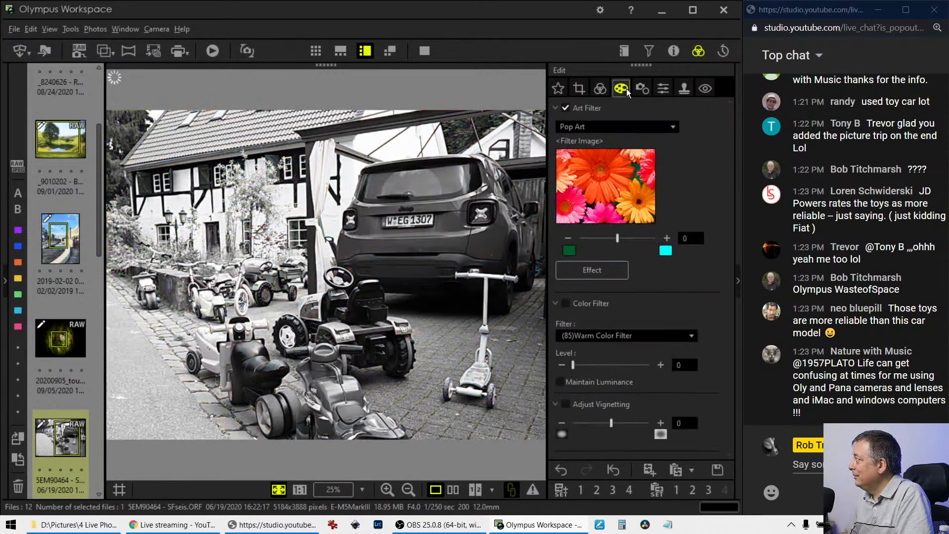
Change the toy vehicles photo's picture mode from Monotone to Natural.
left_click(595, 89)
left_click(598, 335)
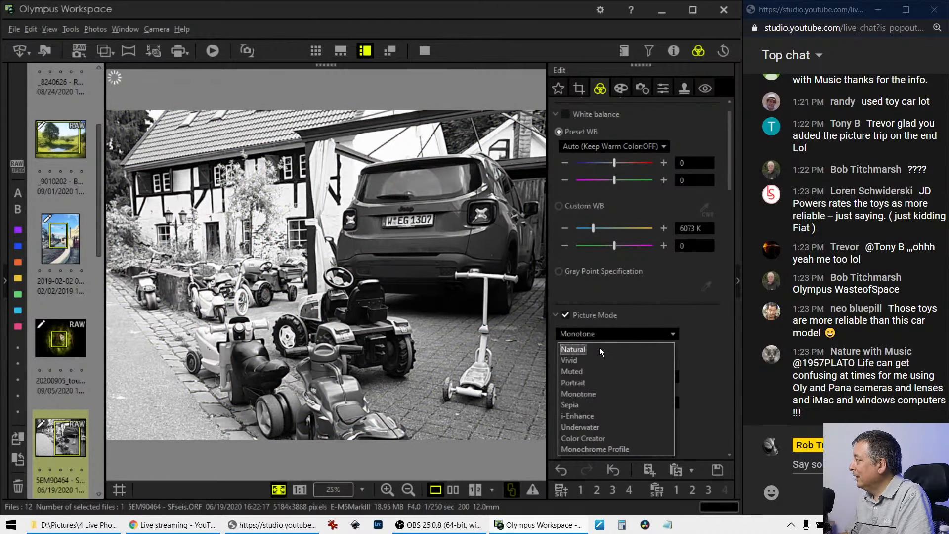
left_click(600, 347)
Apply the Dramatic Tone art filter to the toy vehicles photo.
left_click(625, 90)
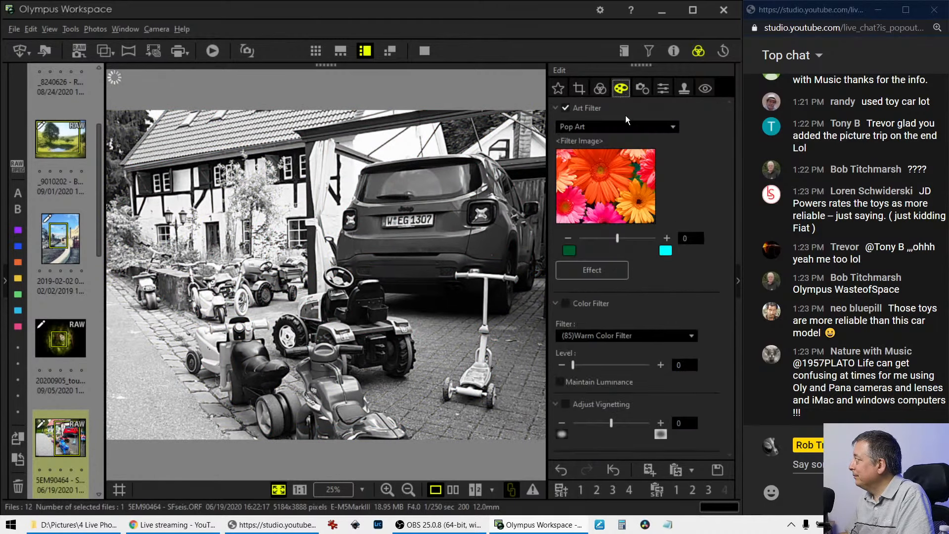
left_click(625, 124)
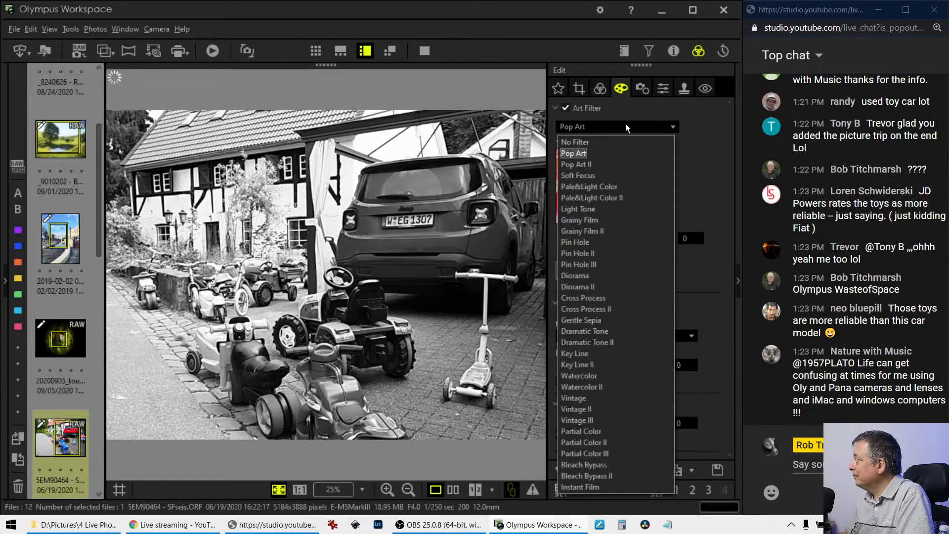
left_click(609, 333)
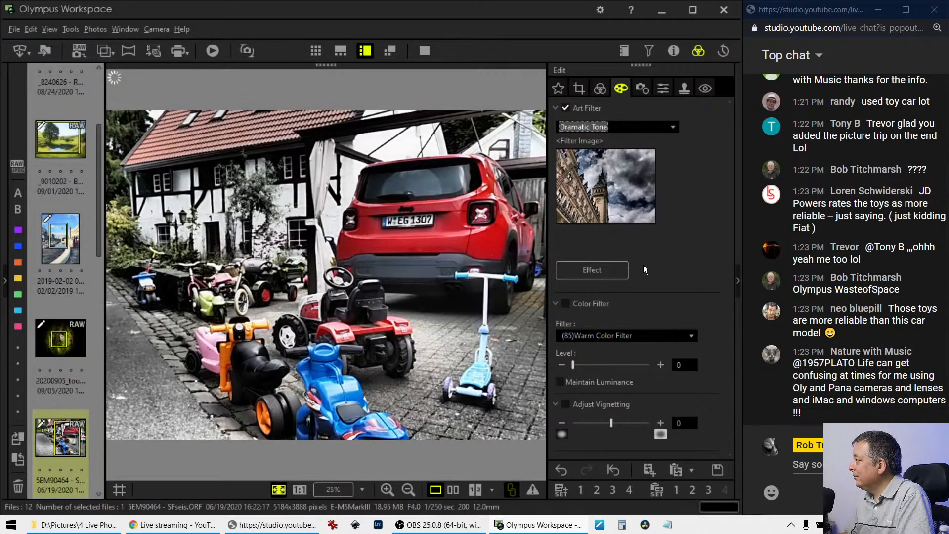
left_click(631, 127)
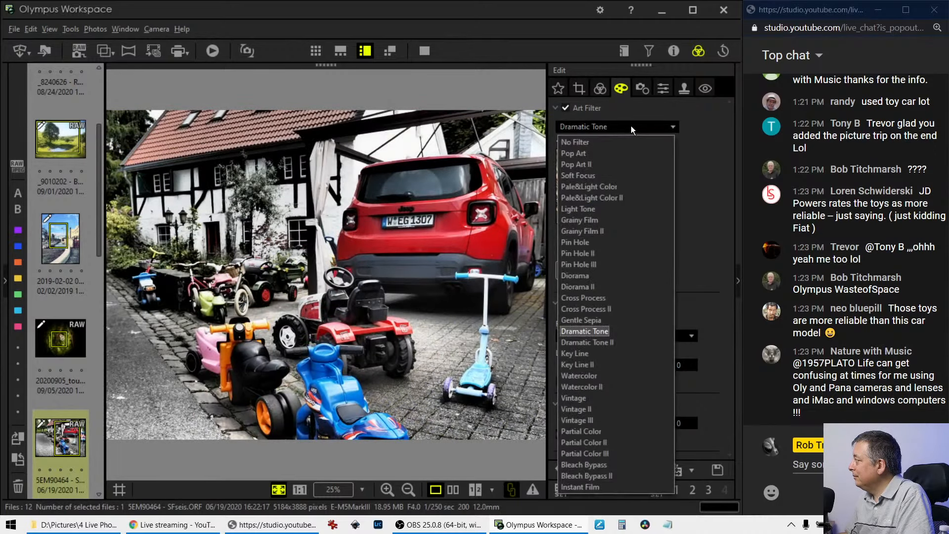
left_click(631, 126)
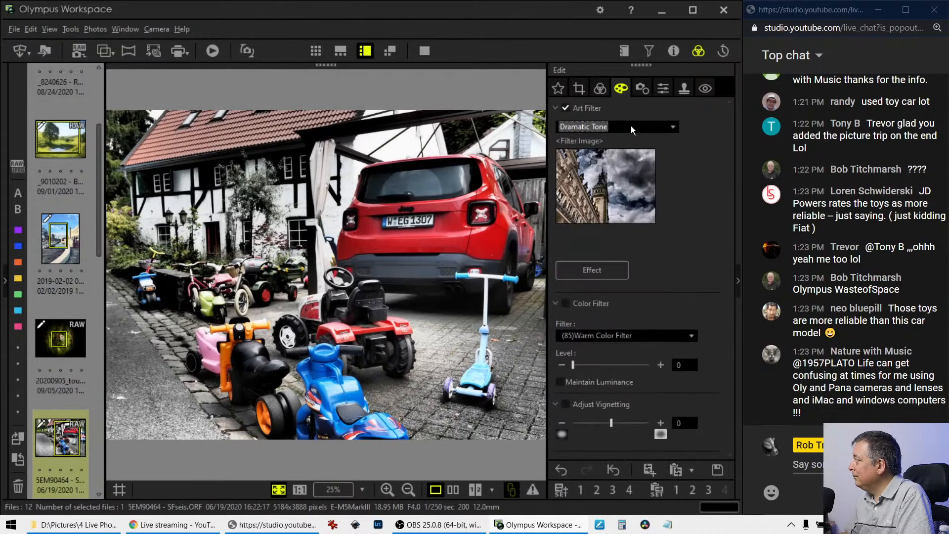
Set the toy vehicles photo's dehaze and clarity both to 0.
left_click(598, 89)
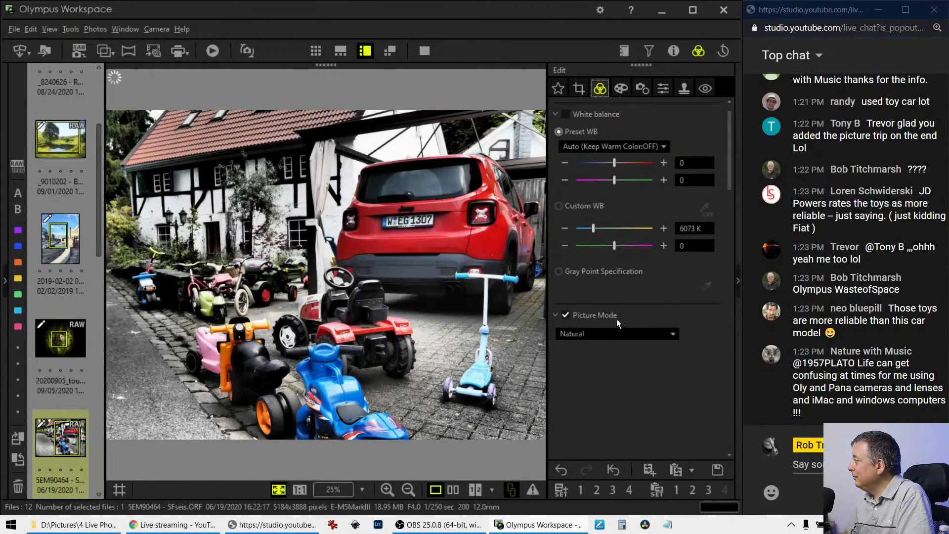
scroll(622, 307, "down", 5)
scroll(623, 337, "down", 8)
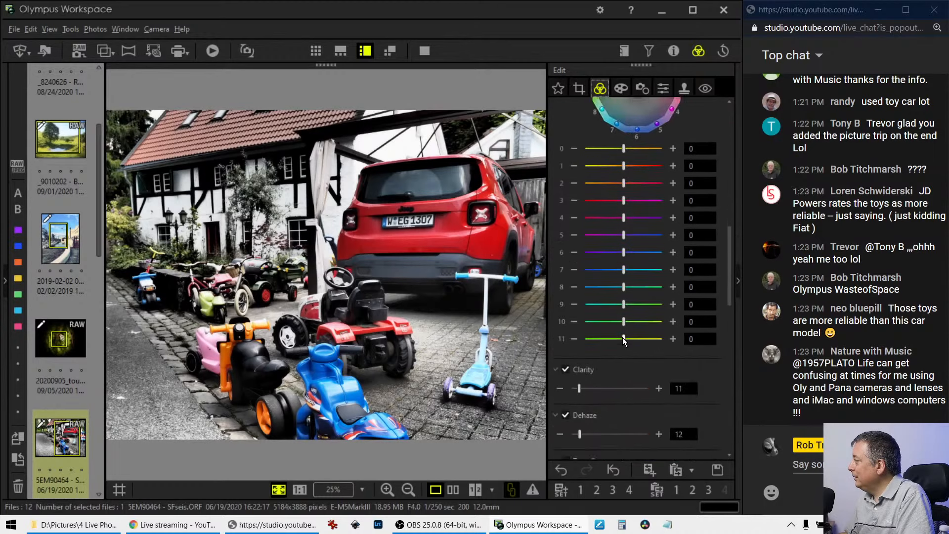
left_click_drag(580, 174, 565, 173)
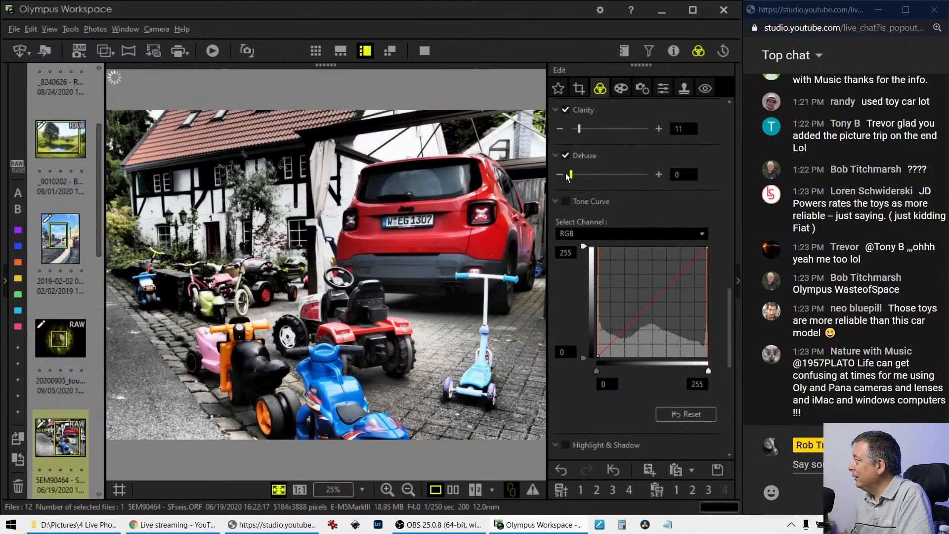
left_click_drag(578, 129, 575, 129)
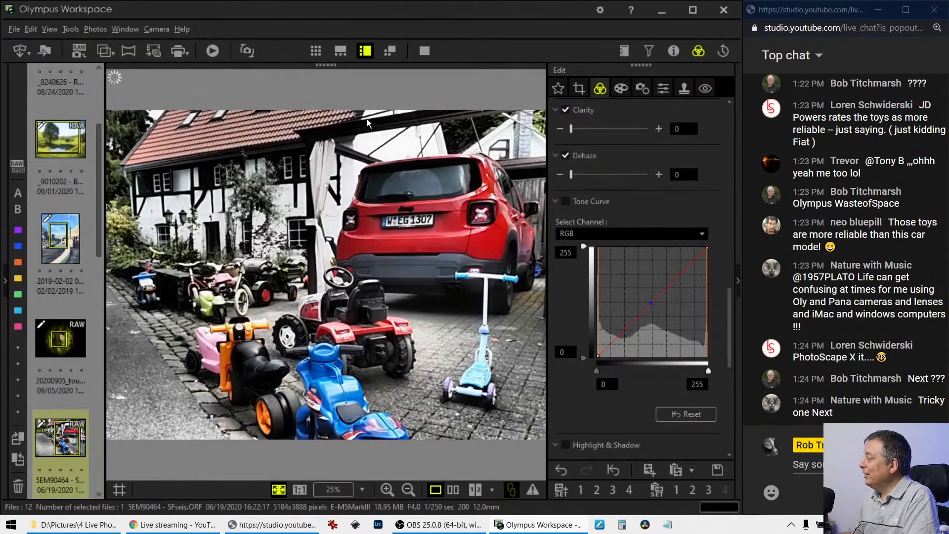
Compare the filtered toy vehicles photo side by side with the original in full screen, and return to the editing view.
left_click(453, 489)
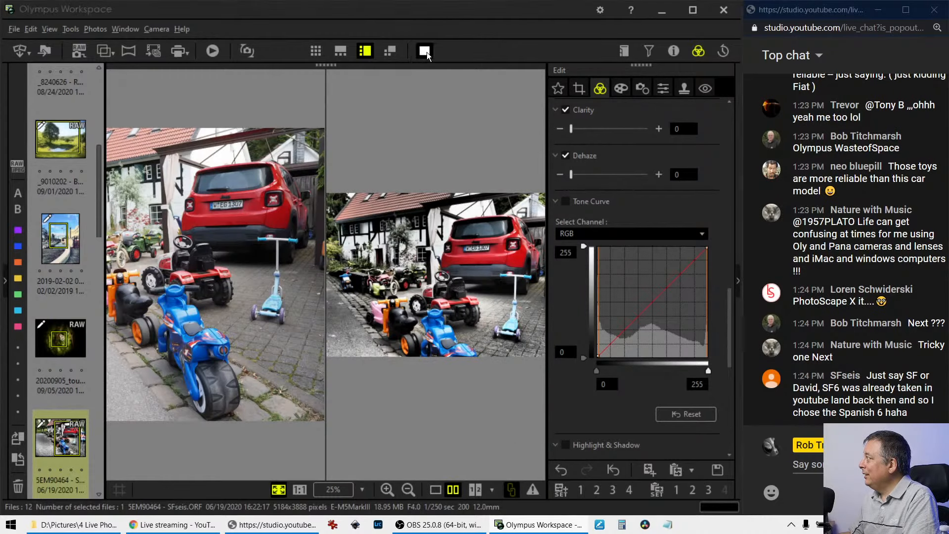
left_click(425, 51)
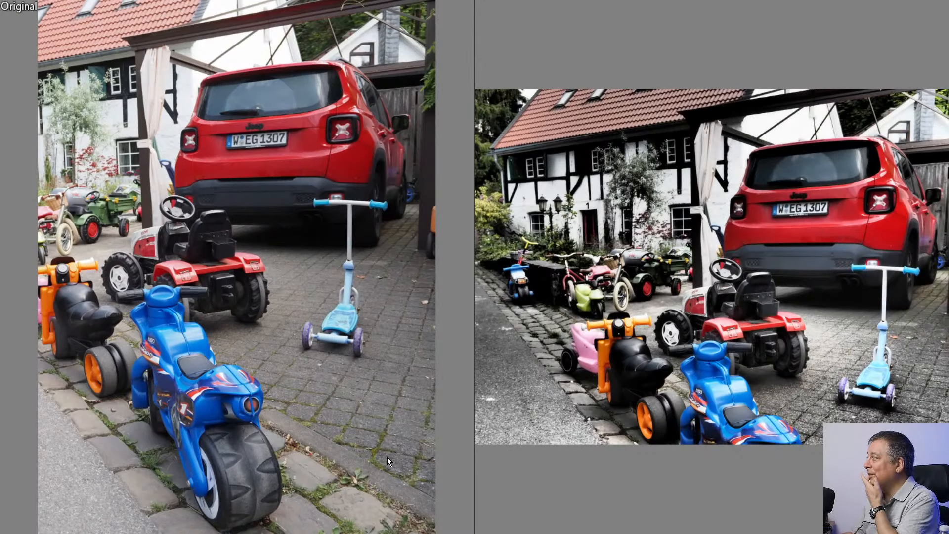
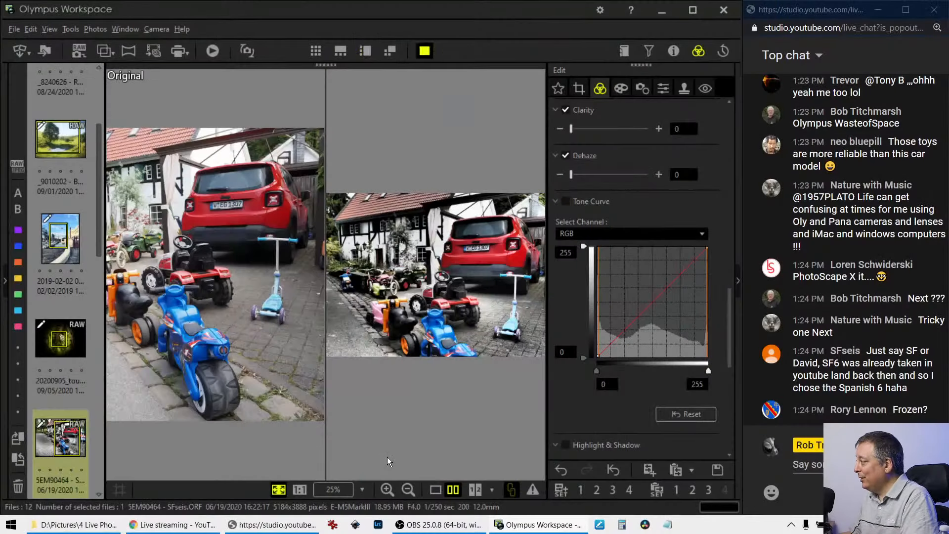
key("Escape")
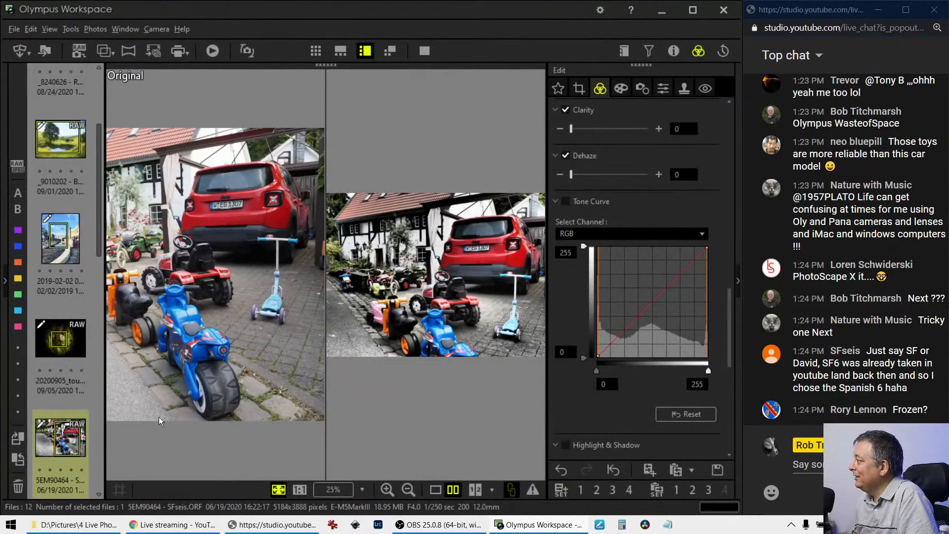
Open the RAW photo of the lying cat and show it in the single-image view.
scroll(61, 417, "down", 3)
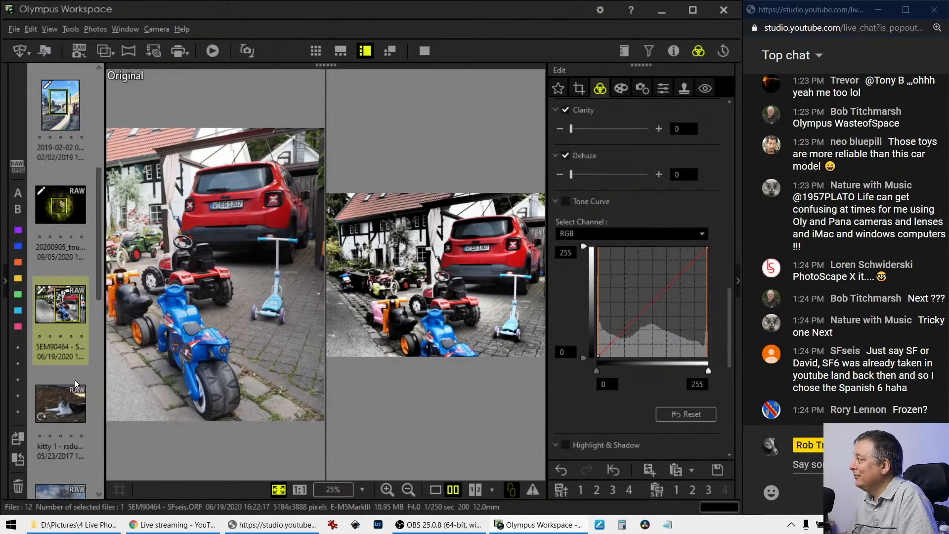
left_click(52, 403)
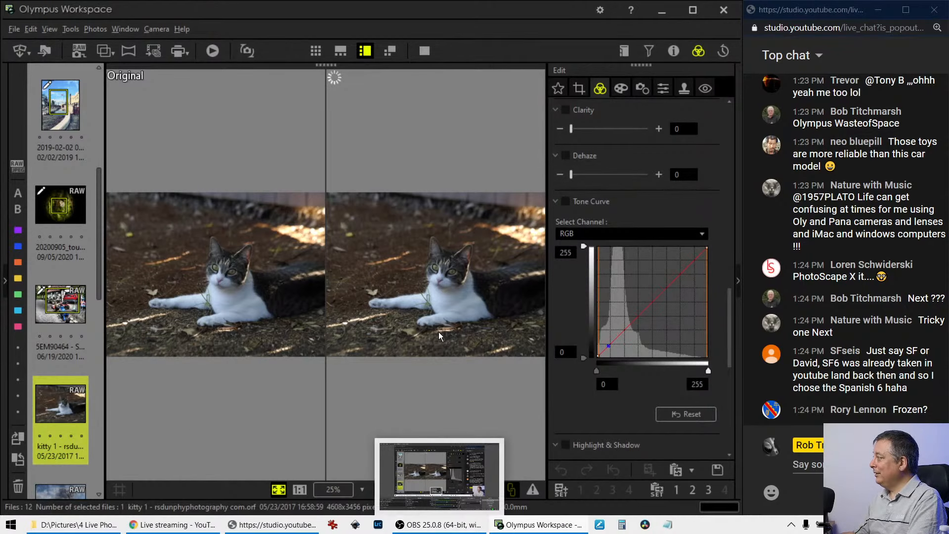
left_click(440, 487)
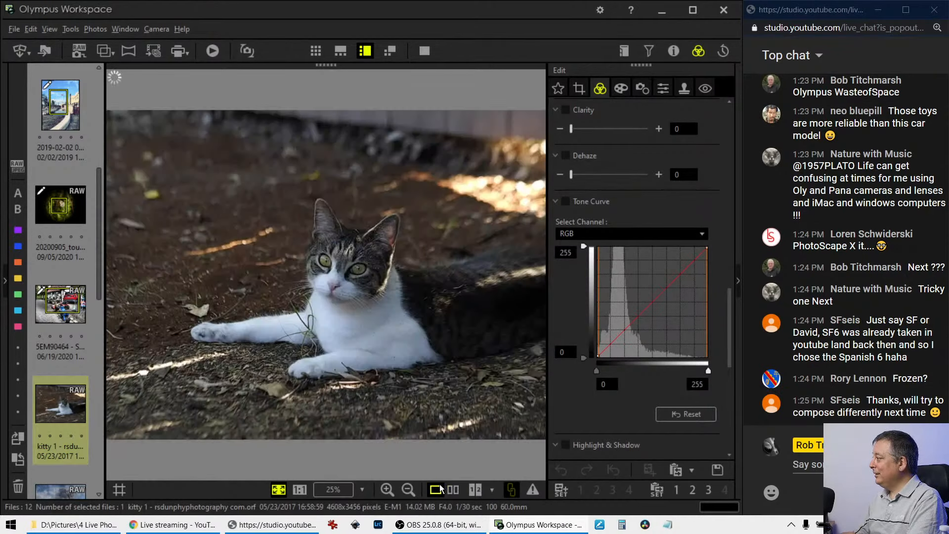
Examine the cat's eyes and fur at 1:1 magnification, check the photo's camera, lens and exposure details, and return to the whole image.
left_click(368, 275)
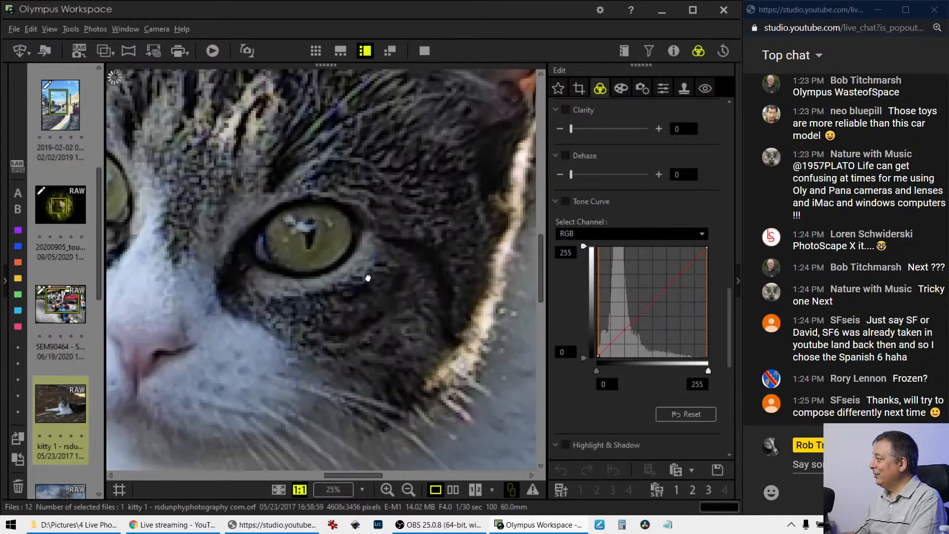
left_click_drag(325, 262, 390, 306)
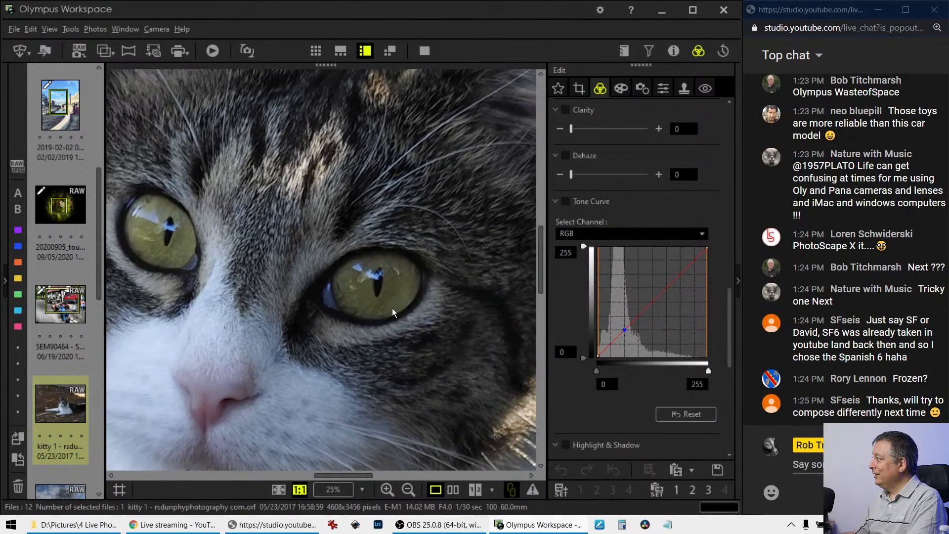
left_click_drag(318, 275, 379, 295)
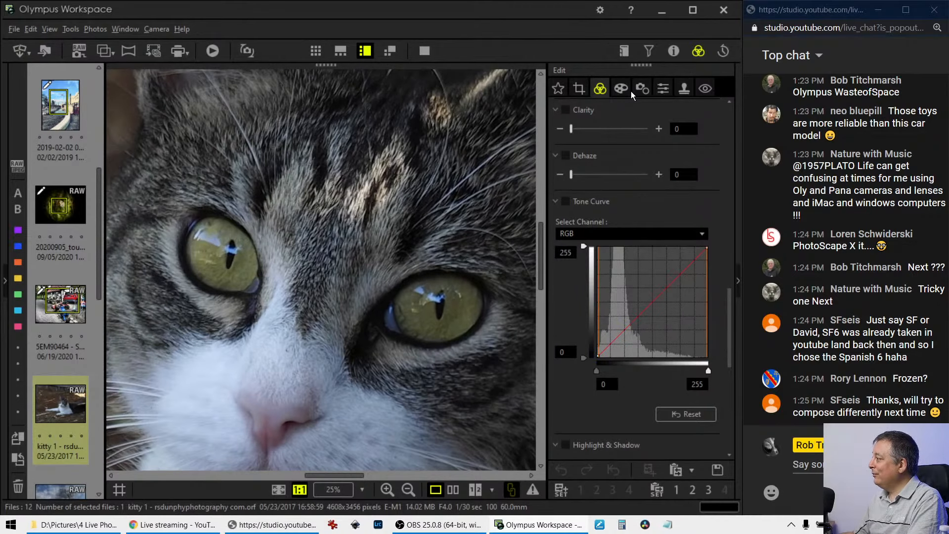
left_click(674, 52)
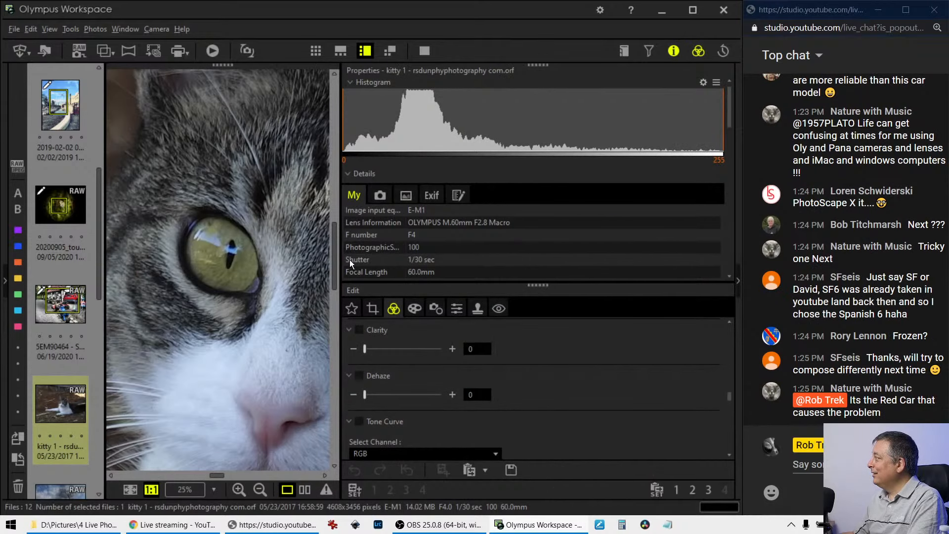
left_click_drag(343, 260, 547, 286)
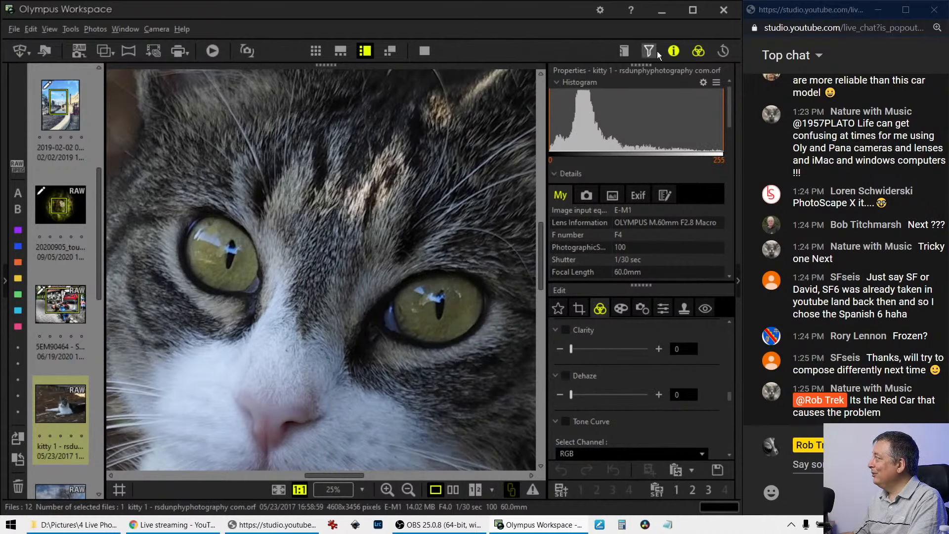
left_click(669, 51)
left_click(501, 178)
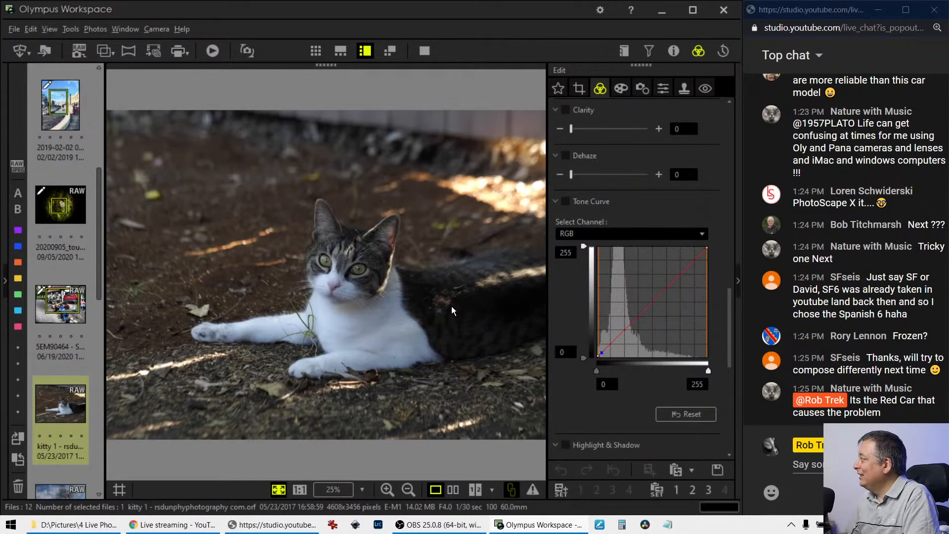
left_click(396, 281)
left_click_drag(209, 231, 334, 276)
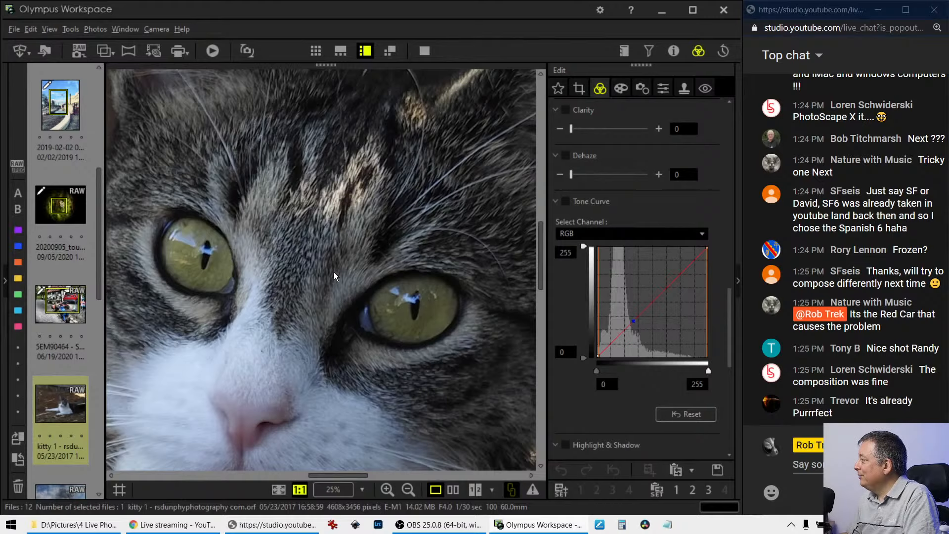
left_click(334, 272)
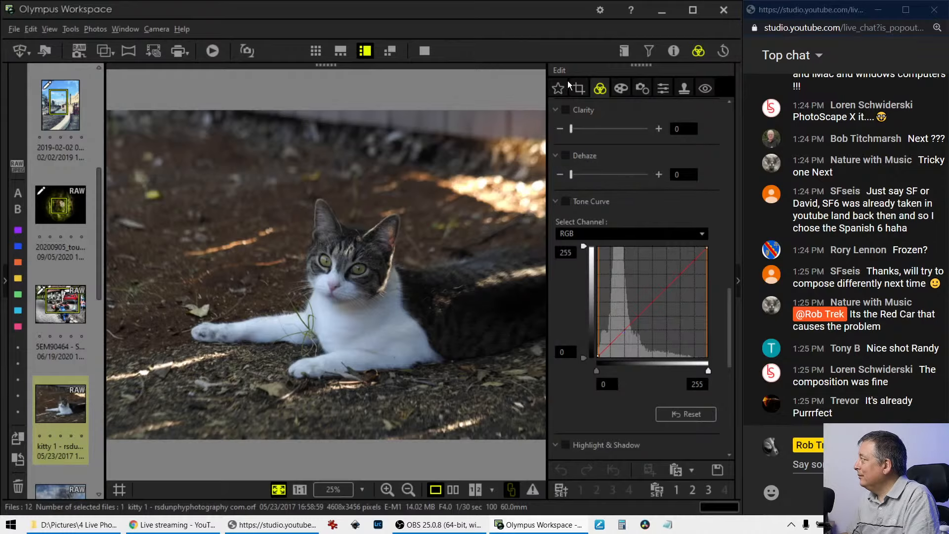
Try a 1:1 (6:6) crop of about 2097 x 2097 pixels around the cat's head, chest and paws, and preview it.
left_click(578, 88)
left_click(605, 159)
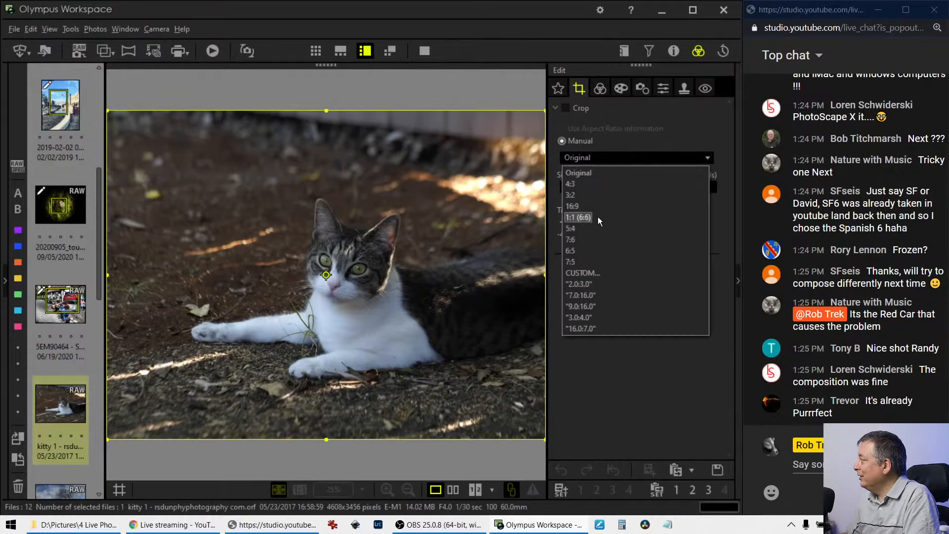
left_click(597, 218)
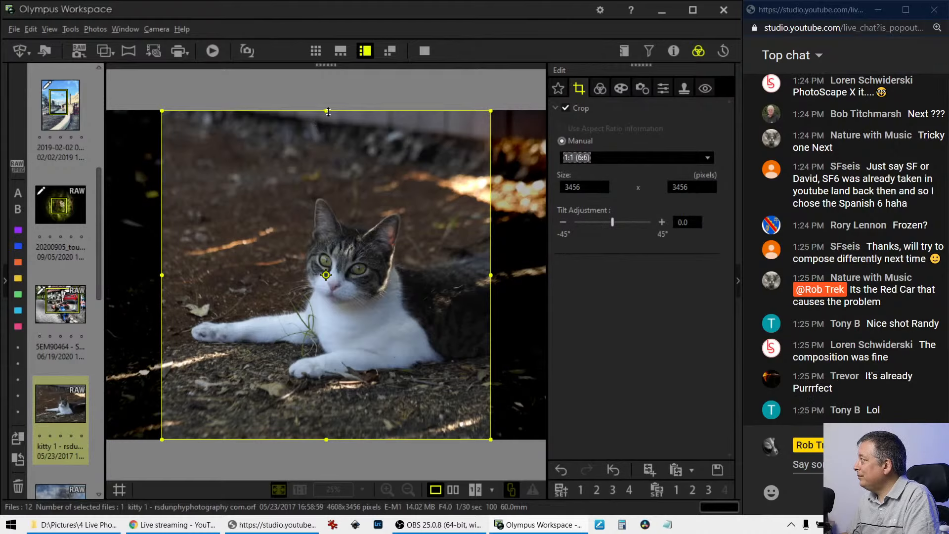
left_click_drag(327, 111, 376, 218)
left_click_drag(362, 280, 393, 252)
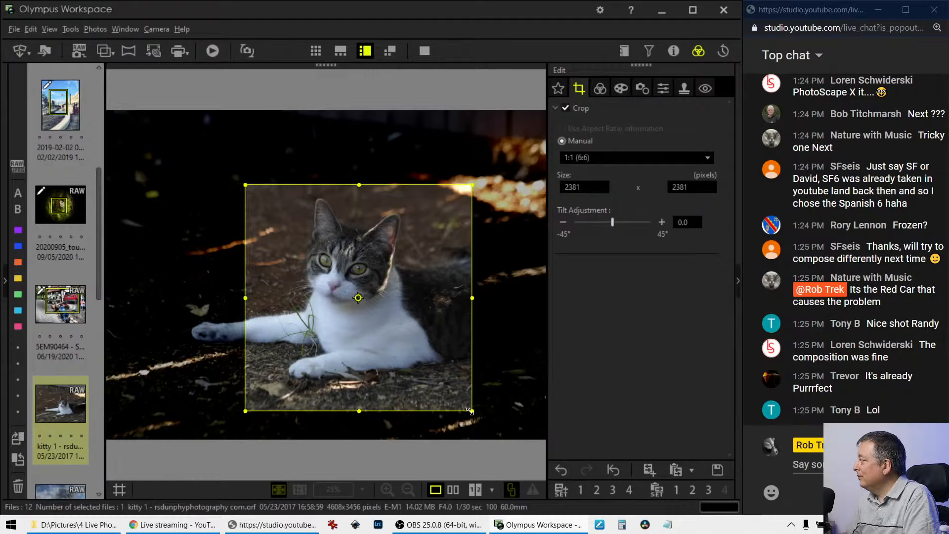
left_click_drag(471, 411, 445, 384)
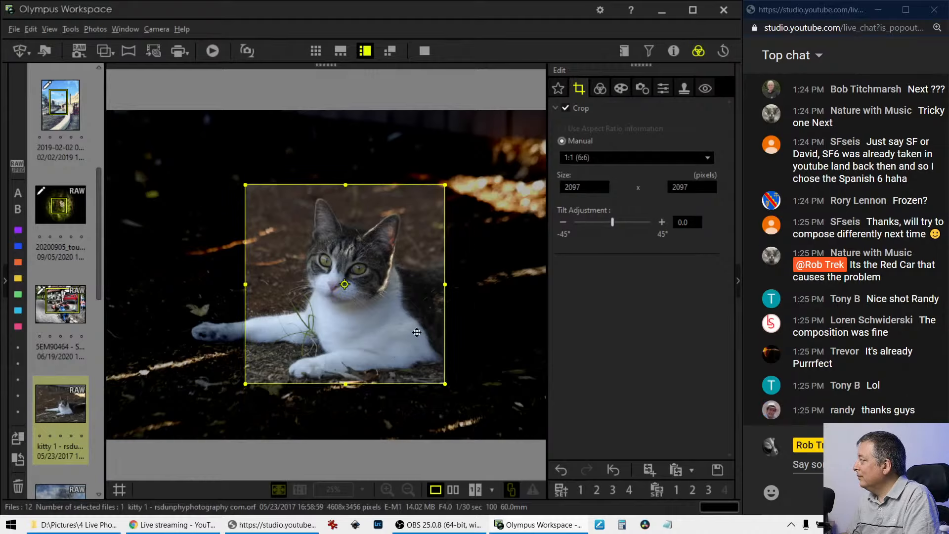
left_click_drag(418, 331, 403, 341)
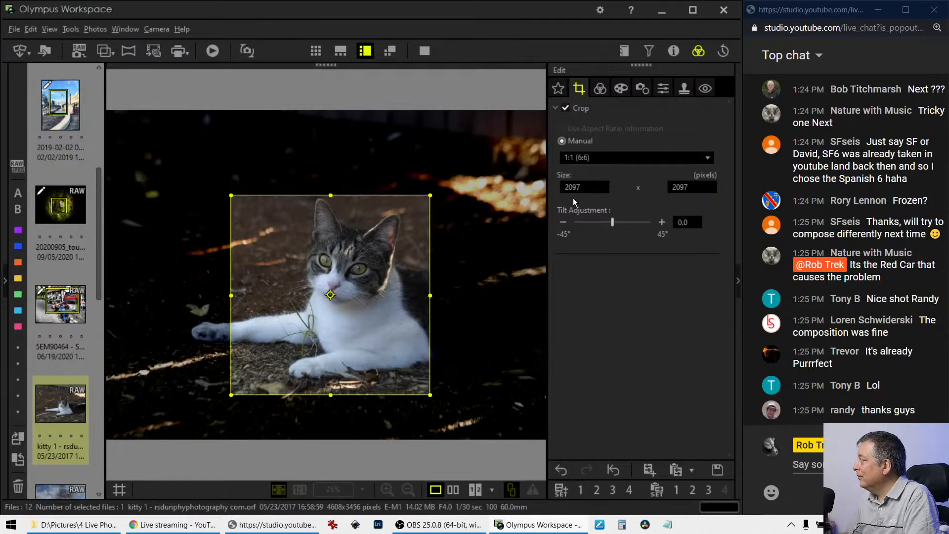
left_click(598, 89)
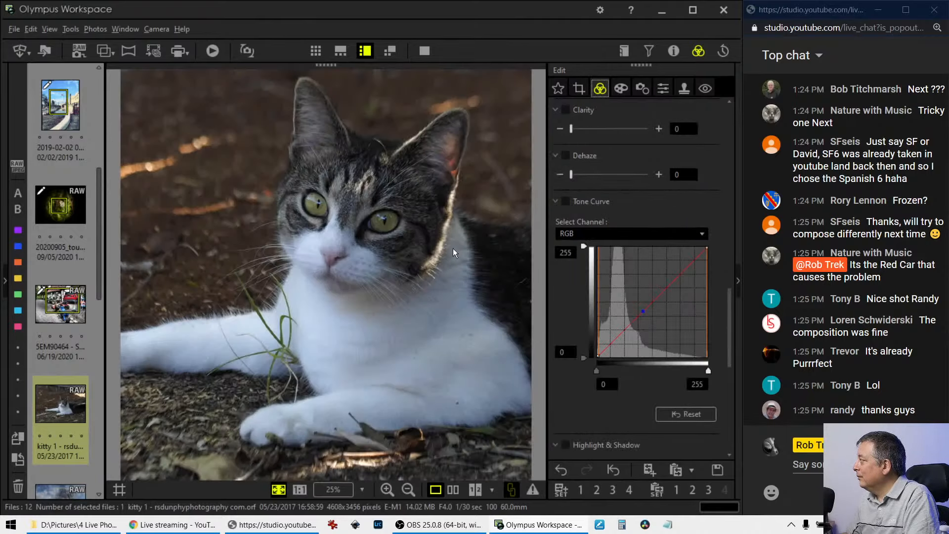
Change the crop to 4:3, about 2570 x 1926 pixels, framing the cat's head and both outstretched paws, and preview it.
left_click(578, 89)
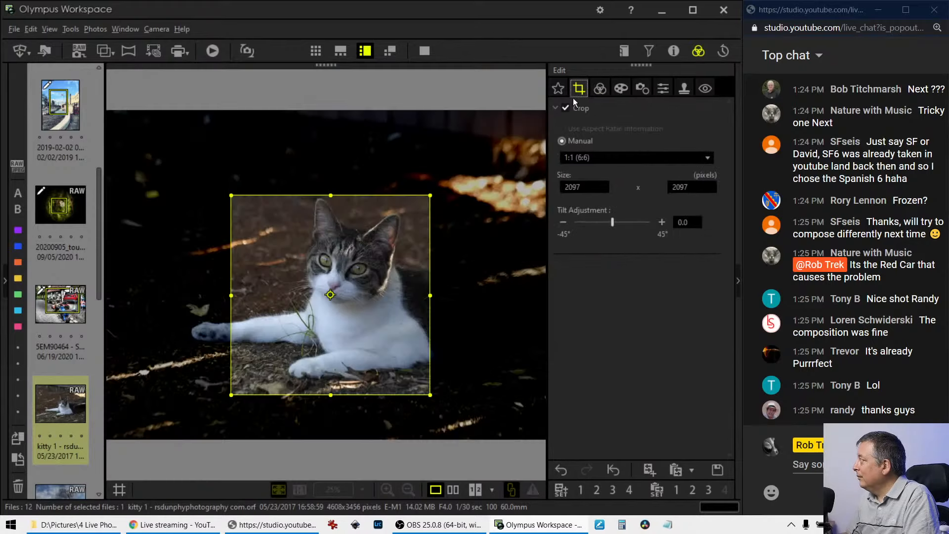
left_click(578, 156)
left_click(576, 190)
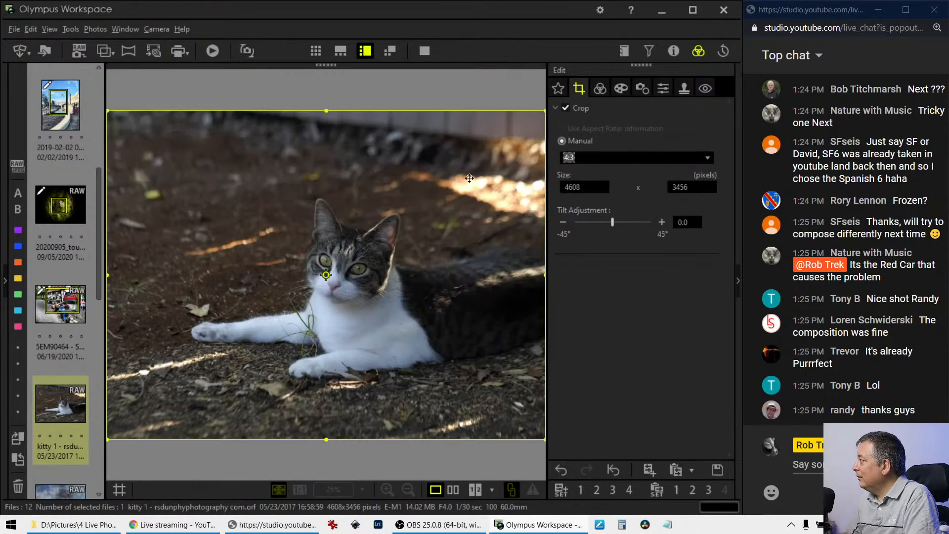
left_click_drag(542, 113, 337, 267)
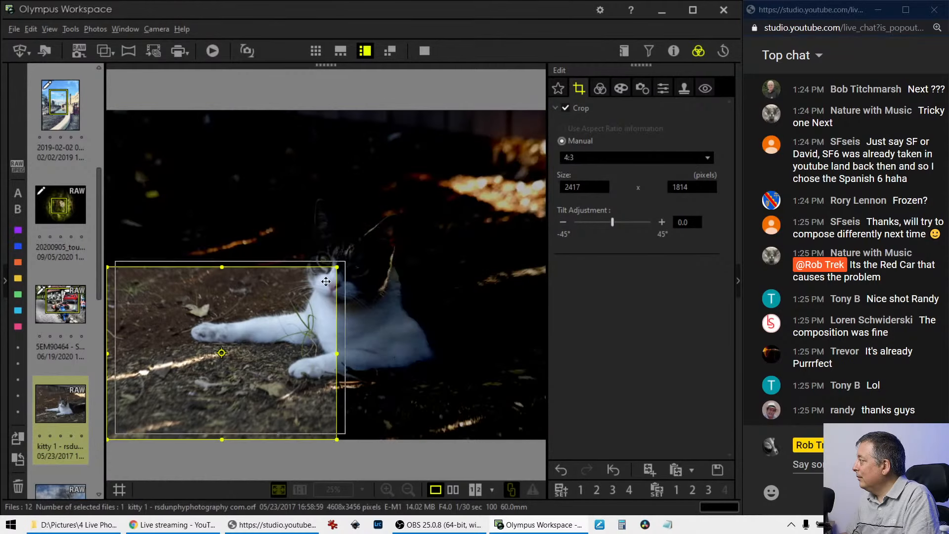
left_click_drag(287, 303, 359, 246)
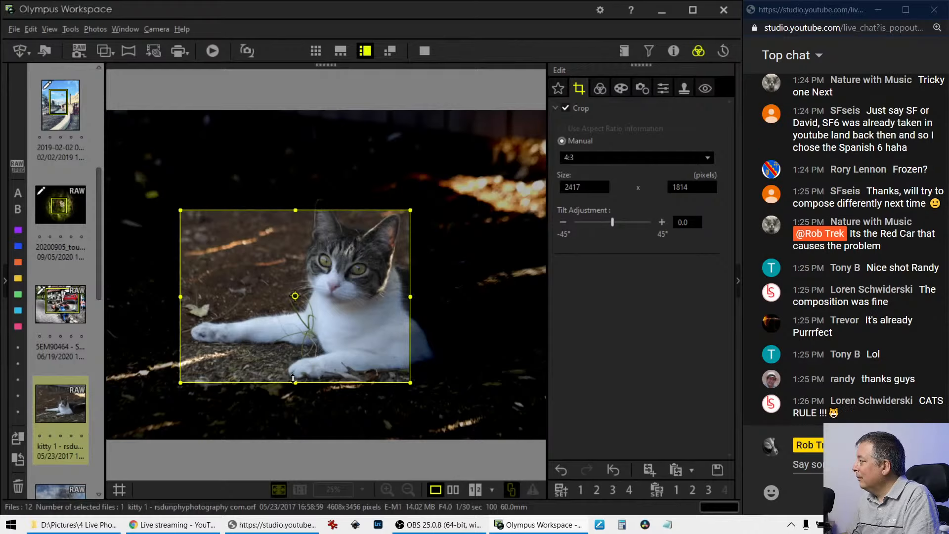
left_click_drag(295, 383, 295, 394)
left_click_drag(300, 358, 301, 352)
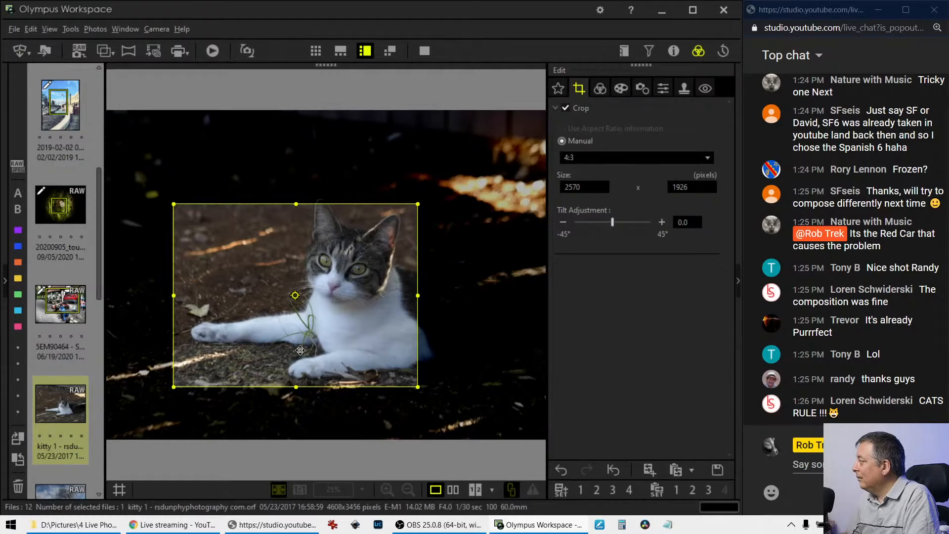
left_click_drag(300, 350, 309, 350)
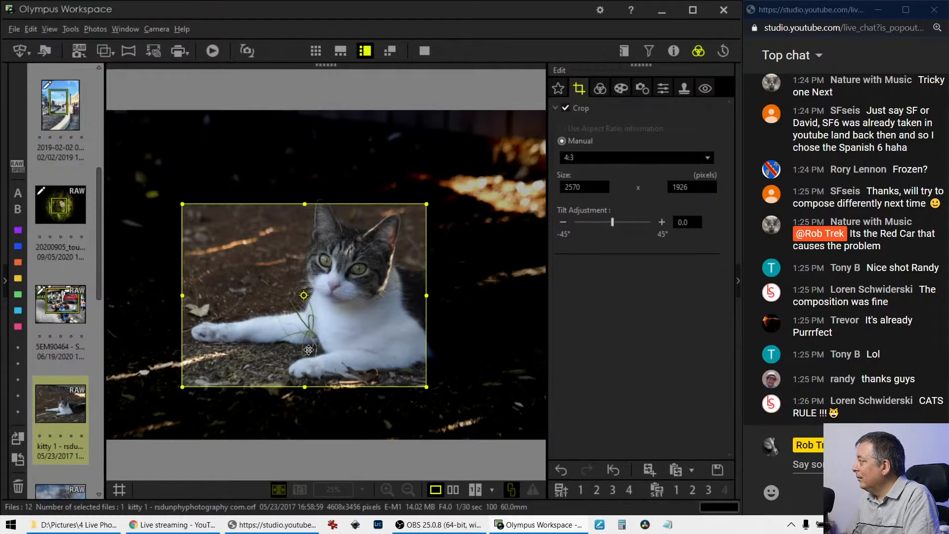
left_click(600, 90)
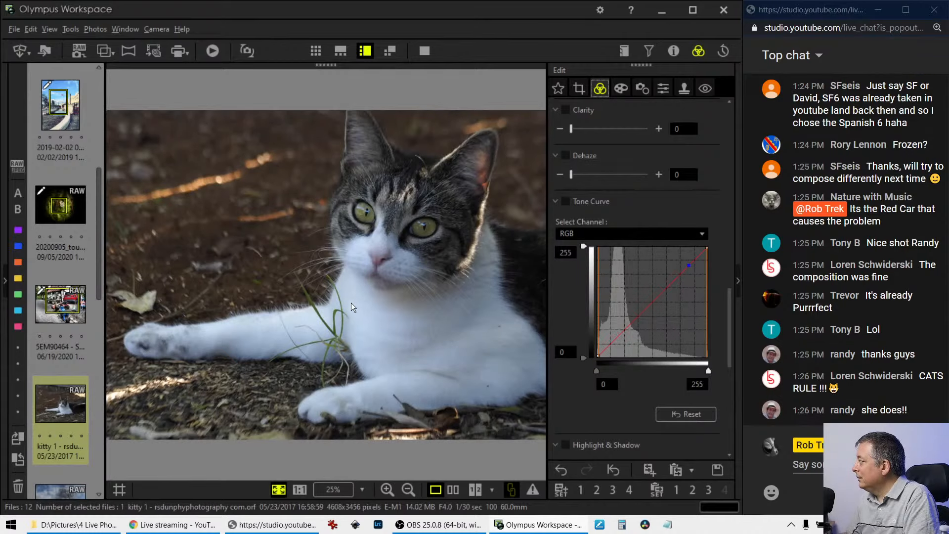
Enlarge the crop to about 2754 x 2066 pixels, leaving room above the ears and beside the cat's body, and preview it.
left_click(582, 88)
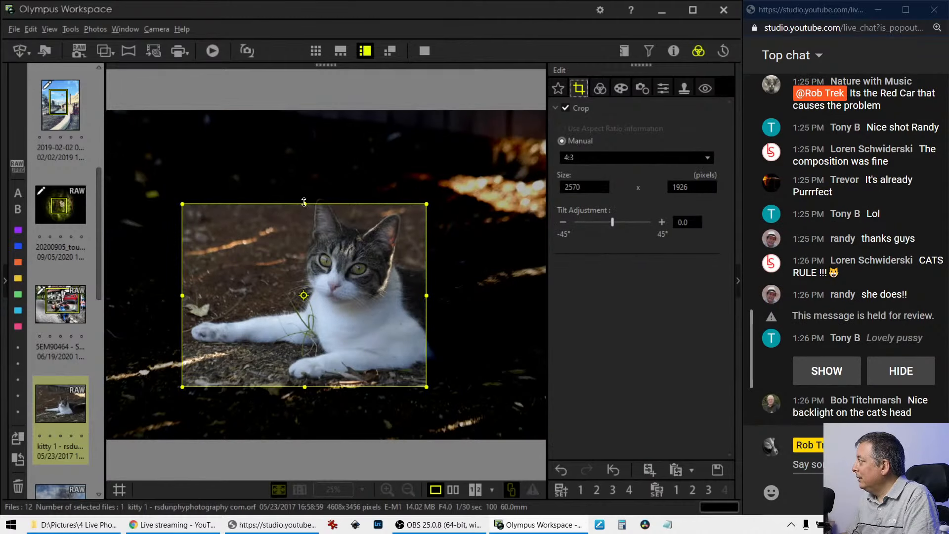
left_click_drag(305, 194, 304, 191)
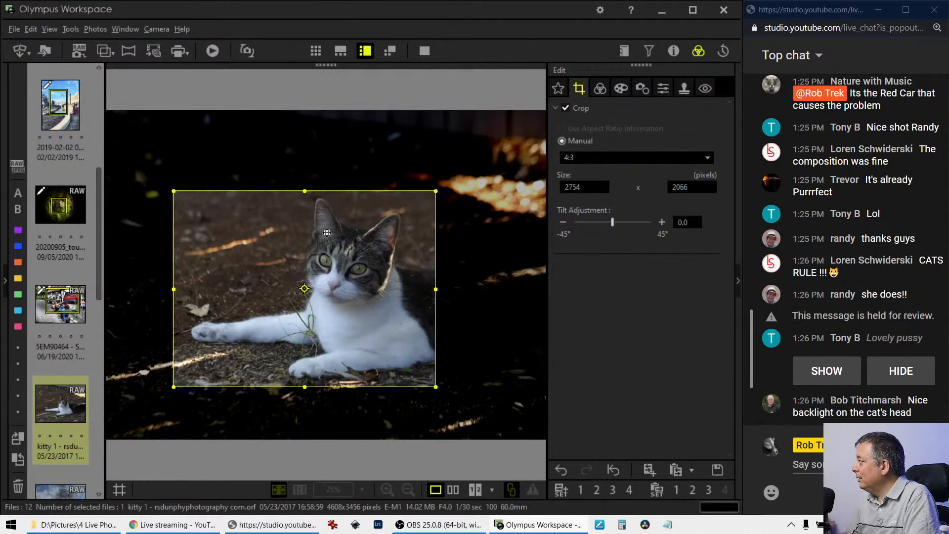
left_click_drag(327, 233, 333, 235)
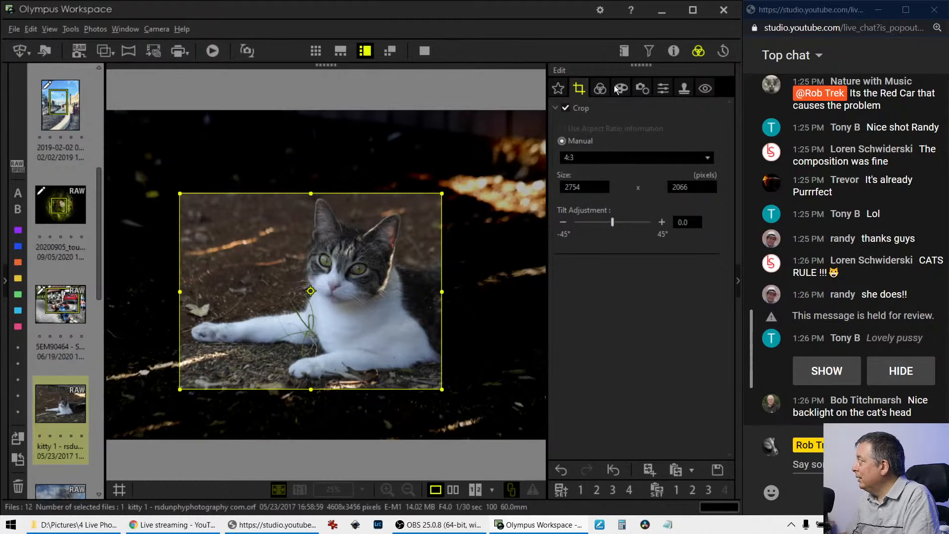
left_click(599, 89)
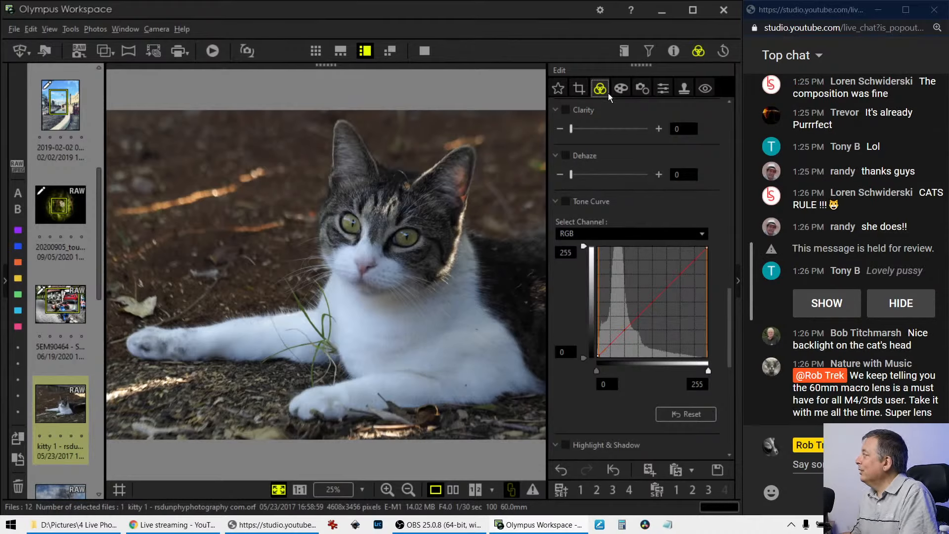
Set the crop's tilt adjustment to about -6.4° and preview the rotated cat photo.
left_click(580, 89)
left_click(563, 223)
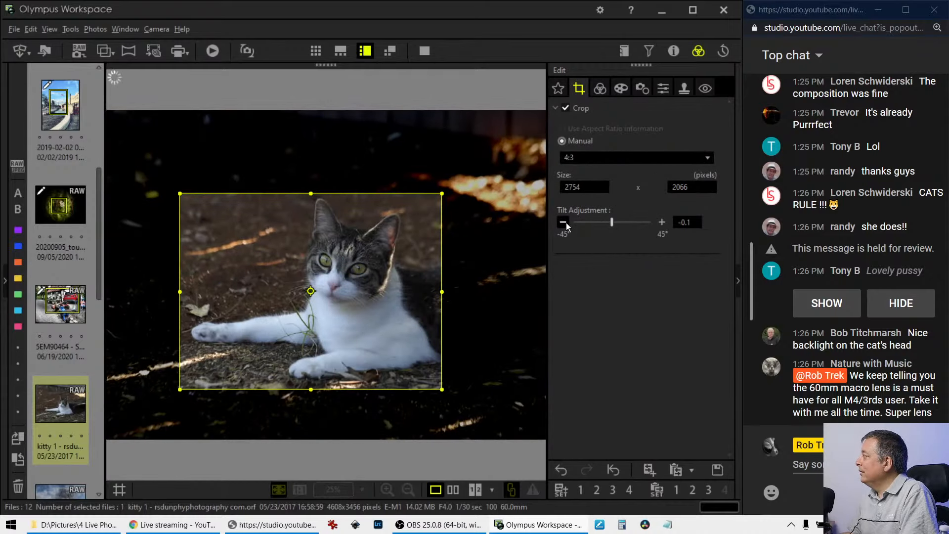
left_click(564, 223)
left_click(564, 223)
left_click(563, 223)
left_click(564, 222)
left_click(564, 223)
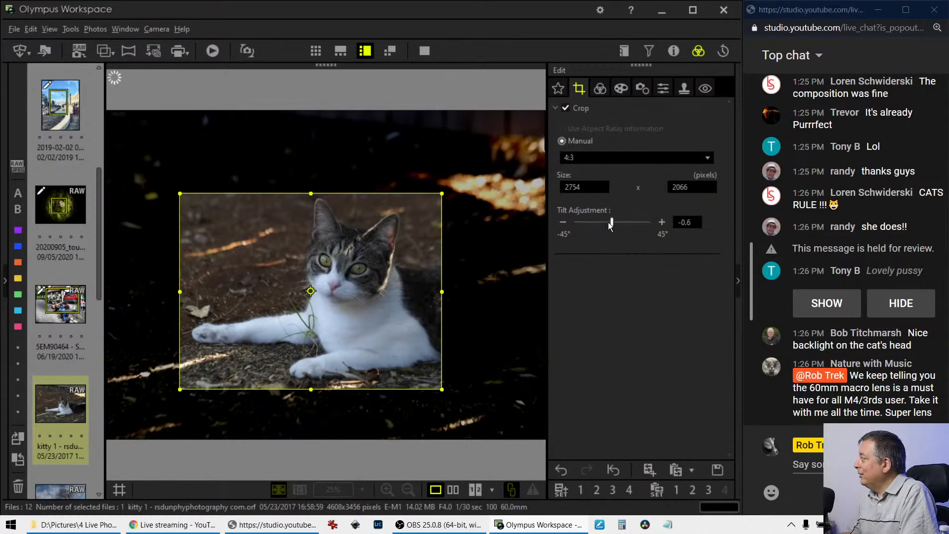
left_click_drag(613, 222, 607, 223)
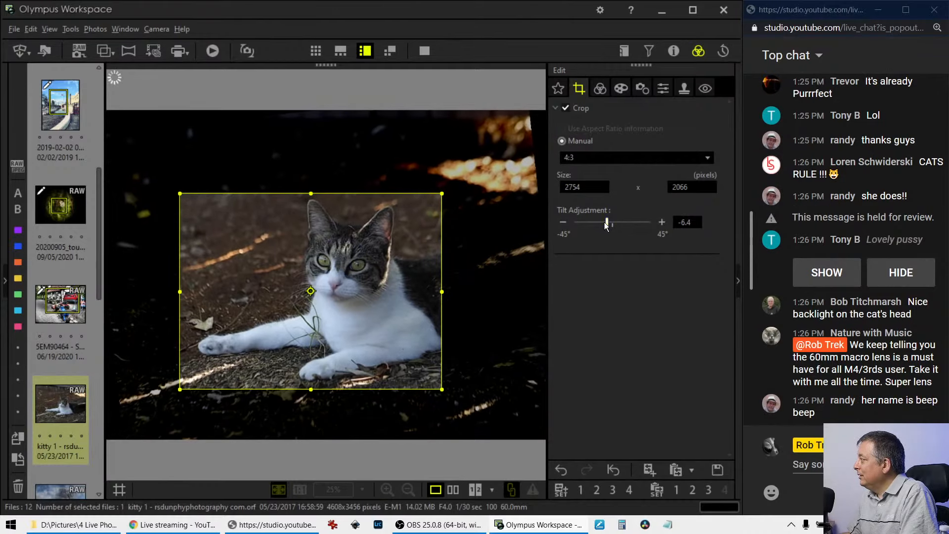
left_click(600, 89)
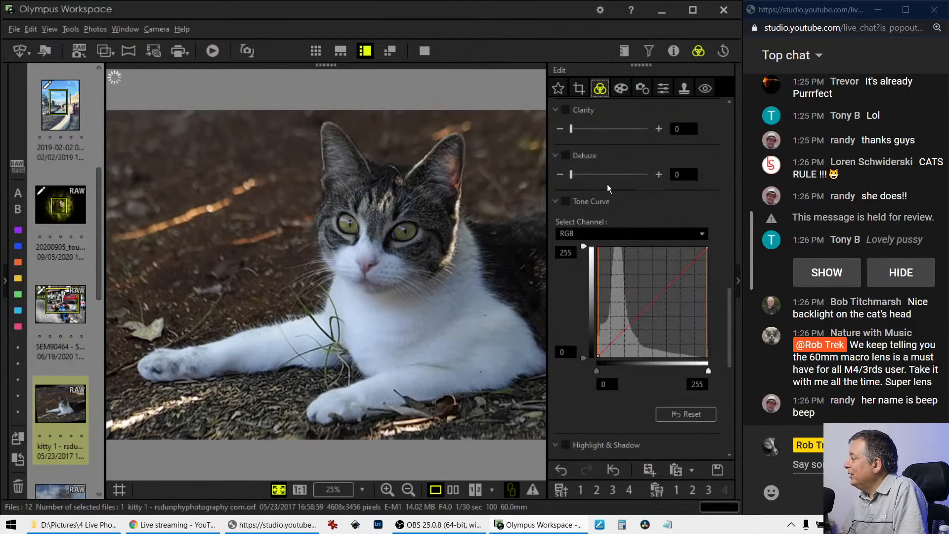
Apply clarity of 20 and dehaze of 15 to the cat photo.
left_click(620, 91)
left_click(605, 90)
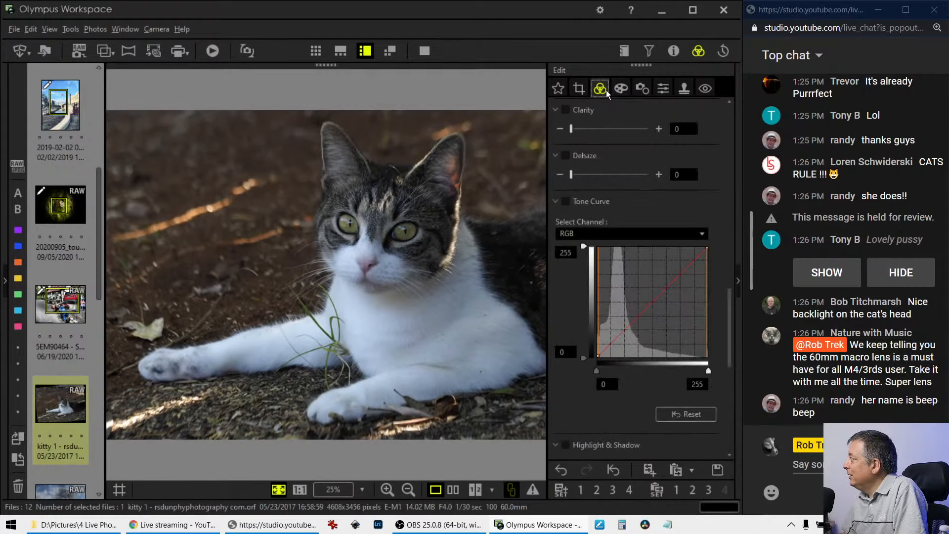
scroll(562, 244, "up", 10)
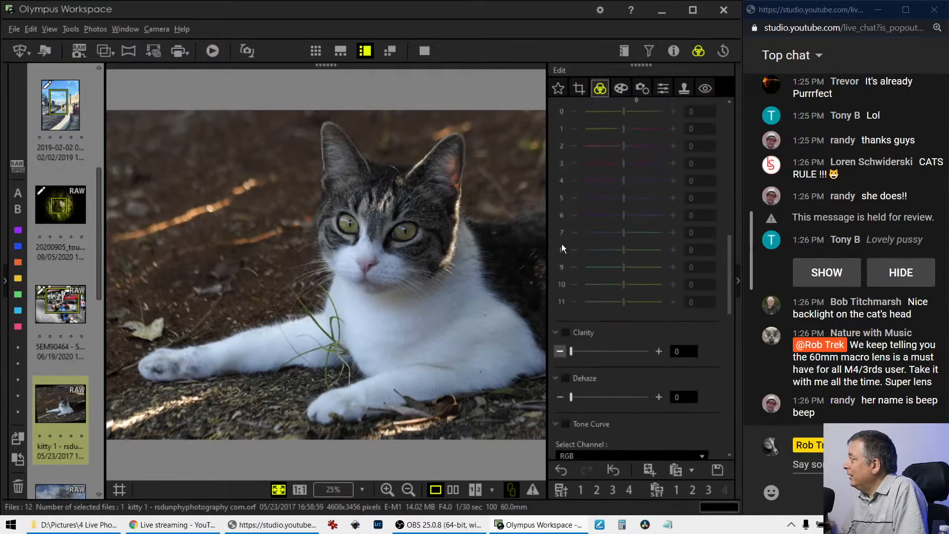
left_click(556, 213)
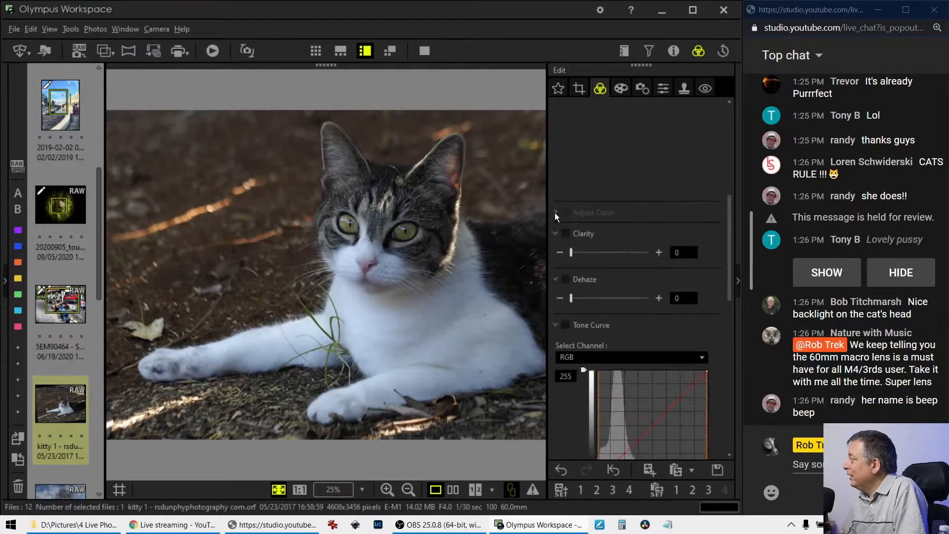
left_click_drag(574, 254, 590, 253)
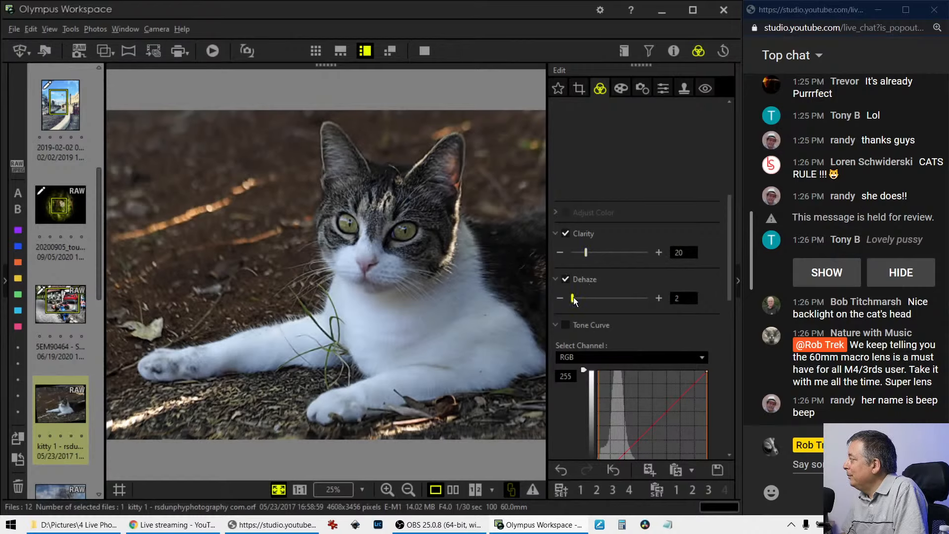
left_click_drag(574, 299, 584, 300)
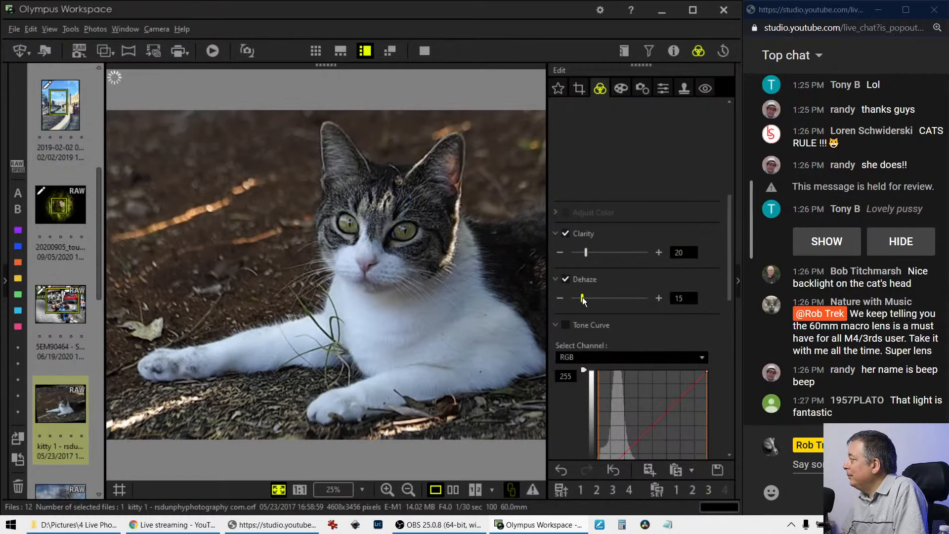
scroll(580, 342, "down", 5)
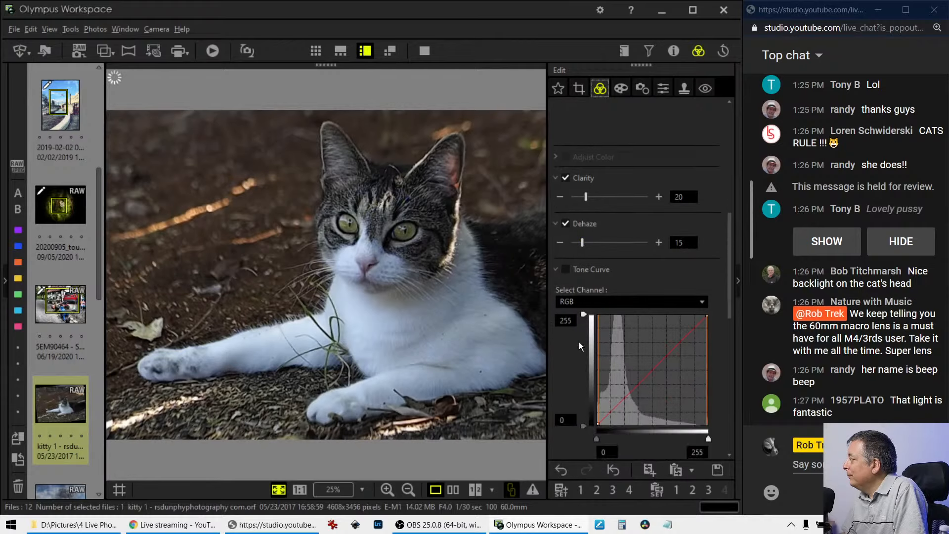
Switch the white balance to custom and set its color temperature to 6000 K.
scroll(578, 339, "up", 6)
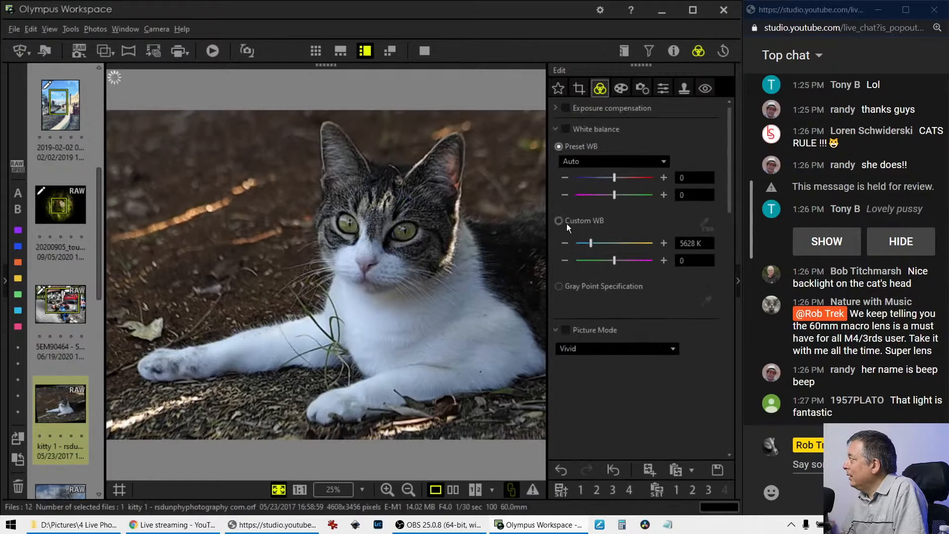
left_click(559, 221)
double_click(688, 243)
type("600")
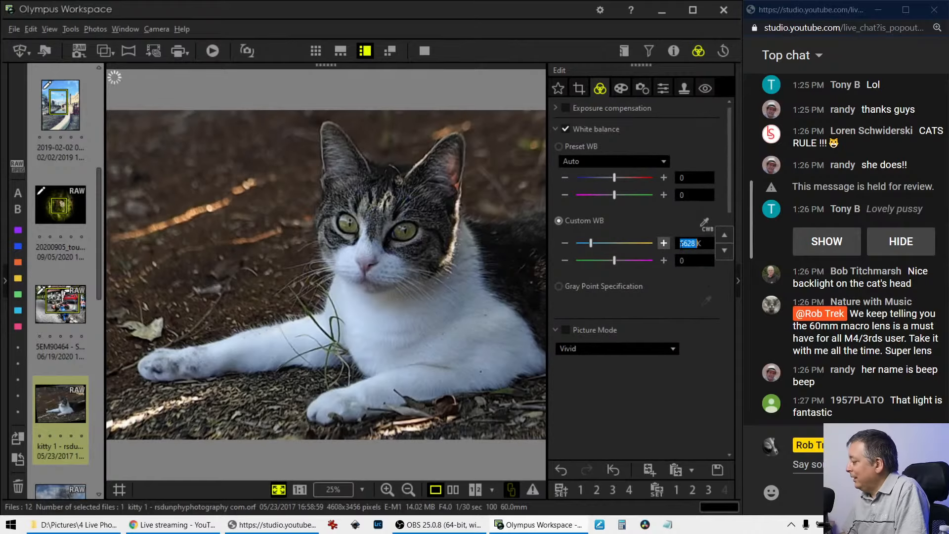
type("00")
key("Return")
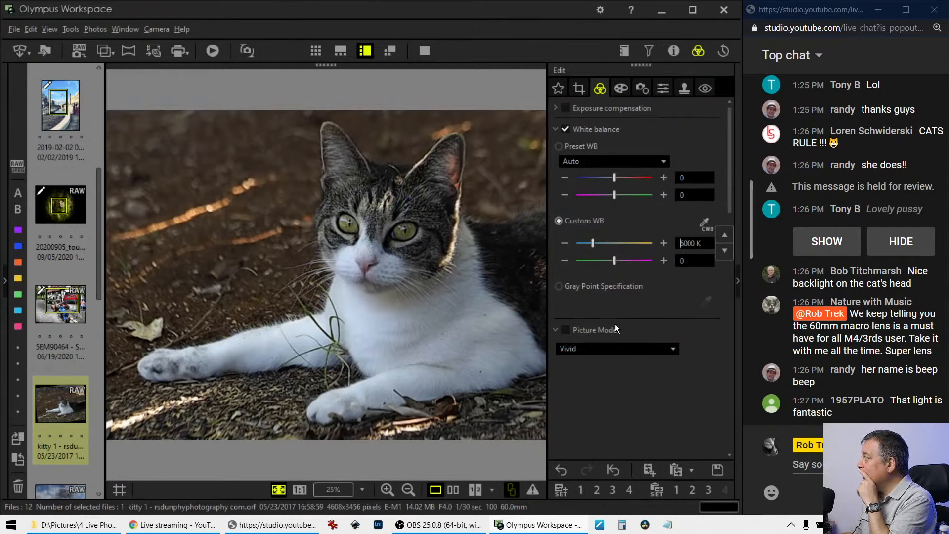
Set the cat photo's gradation to AUTO.
scroll(628, 351, "down", 5)
scroll(641, 370, "down", 10)
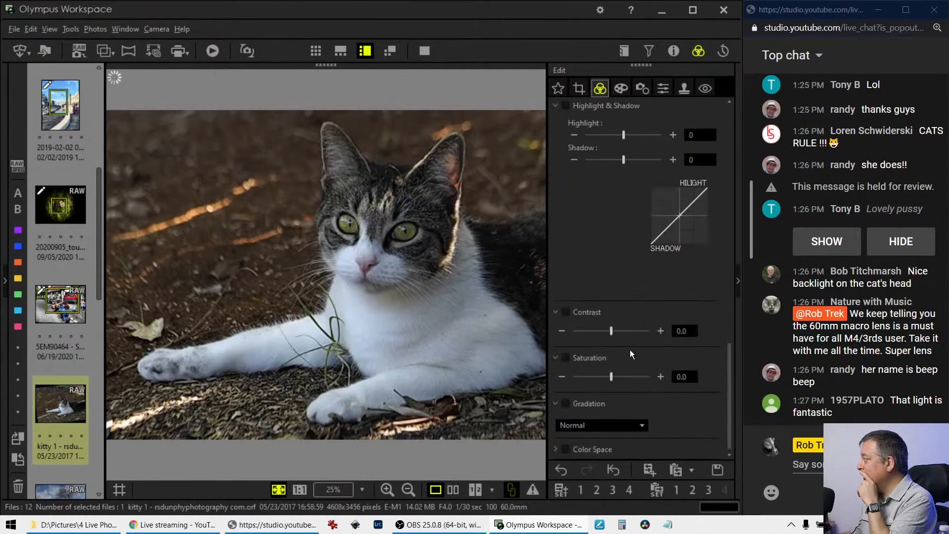
left_click(595, 423)
left_click(582, 474)
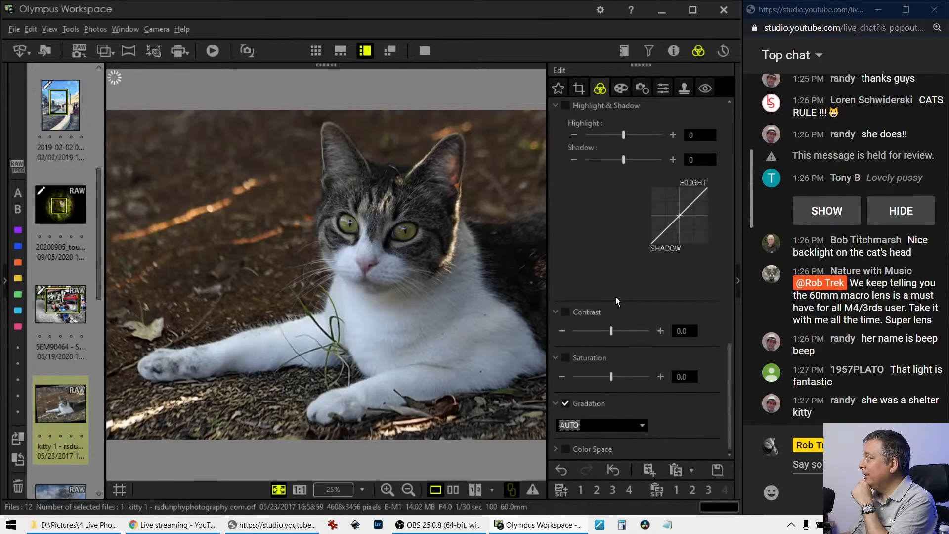
scroll(621, 281, "up", 5)
scroll(621, 281, "up", 8)
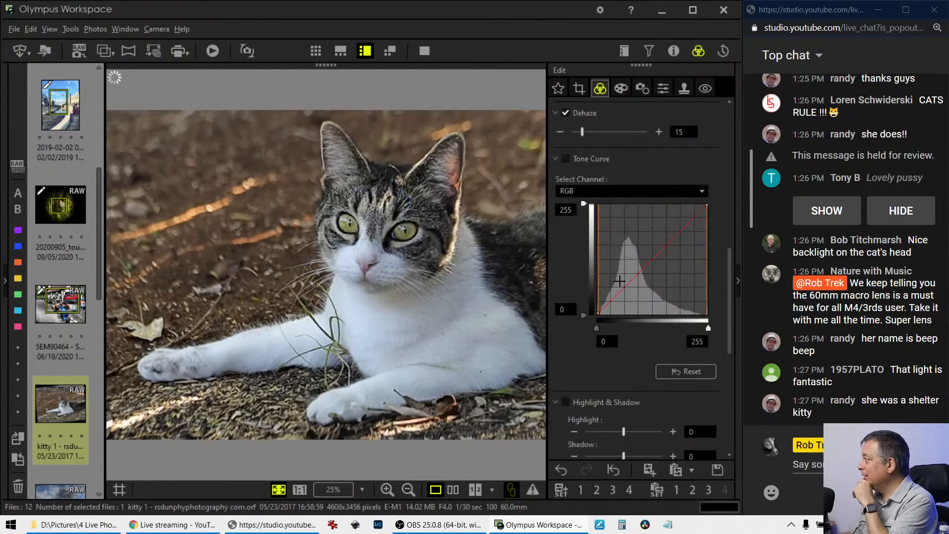
scroll(627, 256, "up", 2)
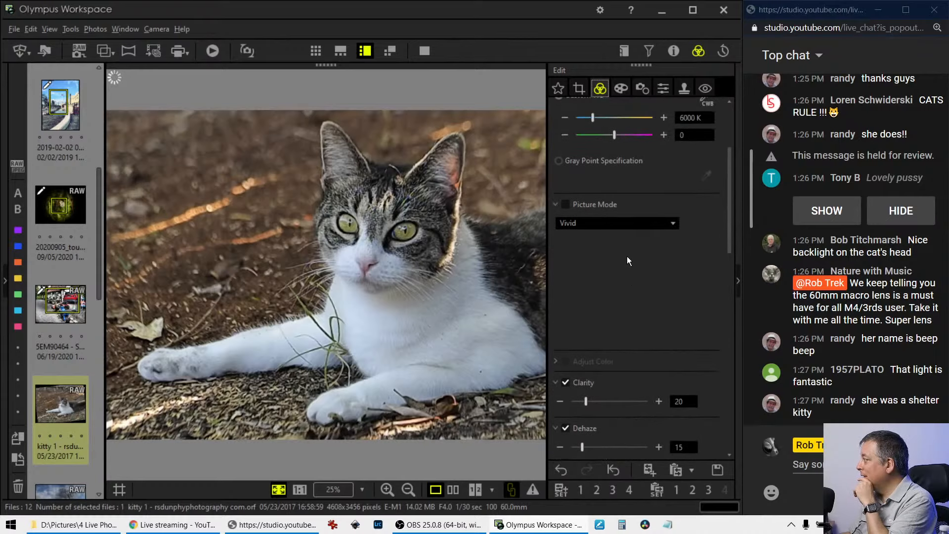
scroll(627, 256, "down", 4)
scroll(627, 257, "down", 3)
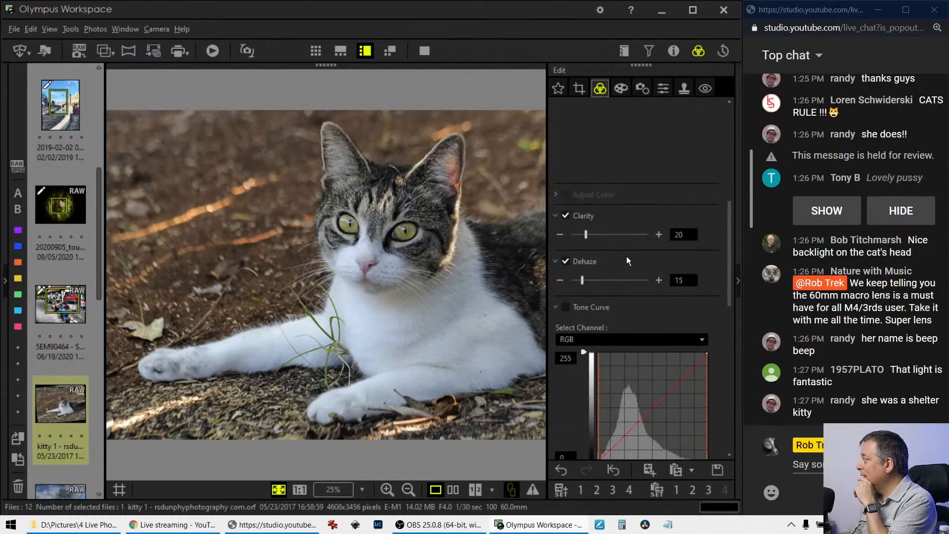
left_click(664, 88)
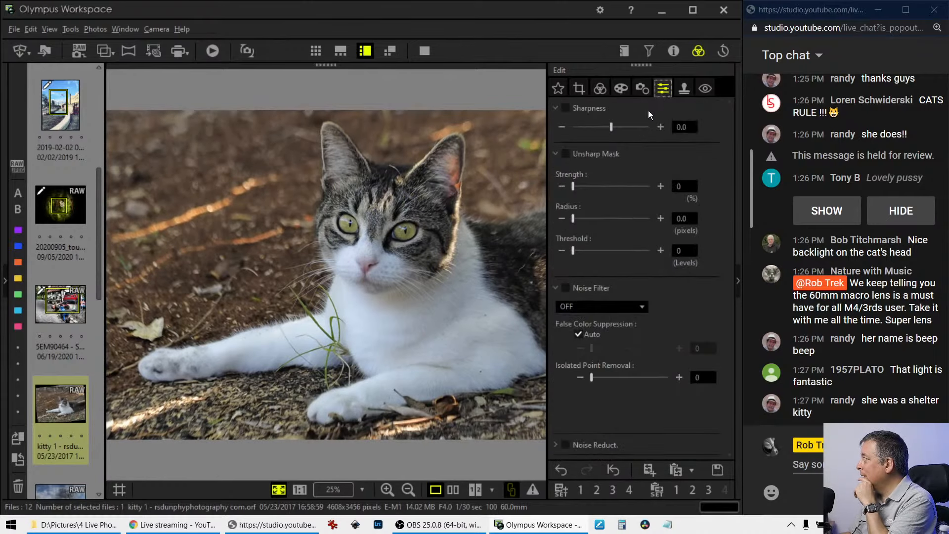
left_click(618, 91)
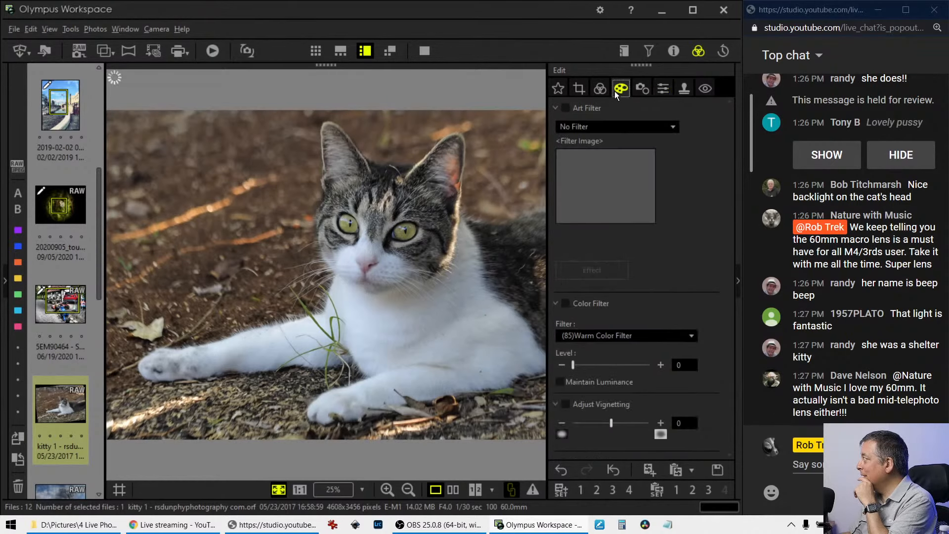
Shape the RGB tone curve into a gentle S by lowering the shadows and raising the highlights.
left_click(600, 90)
scroll(613, 239, "down", 9)
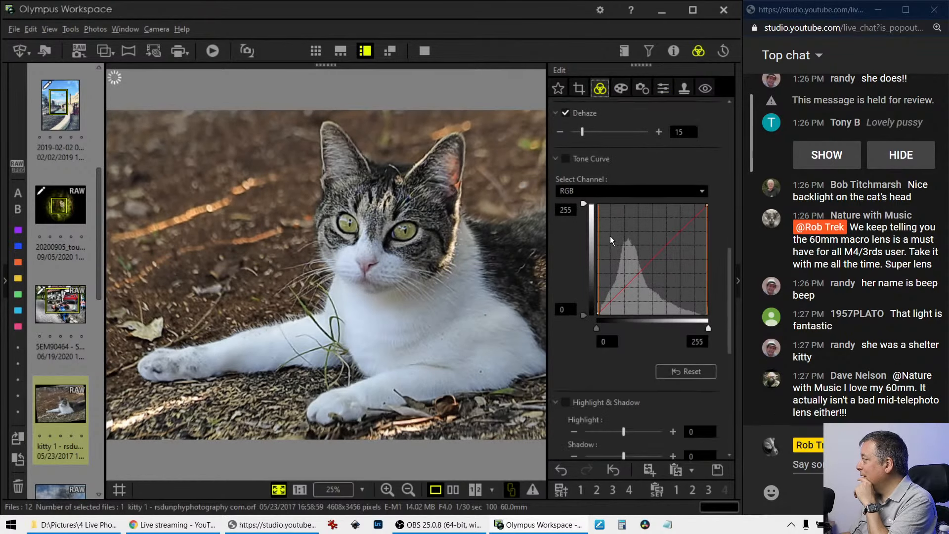
scroll(608, 233, "up", 9)
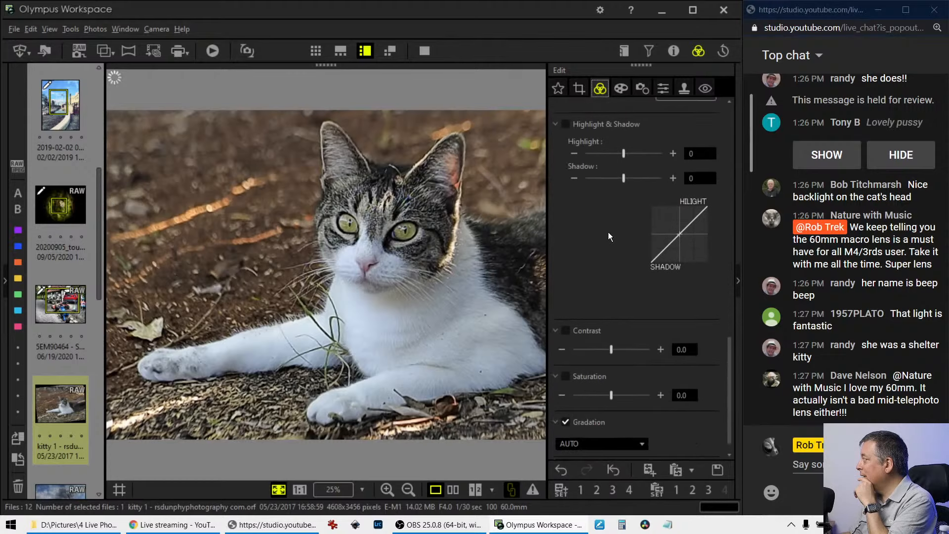
left_click_drag(613, 196, 638, 163)
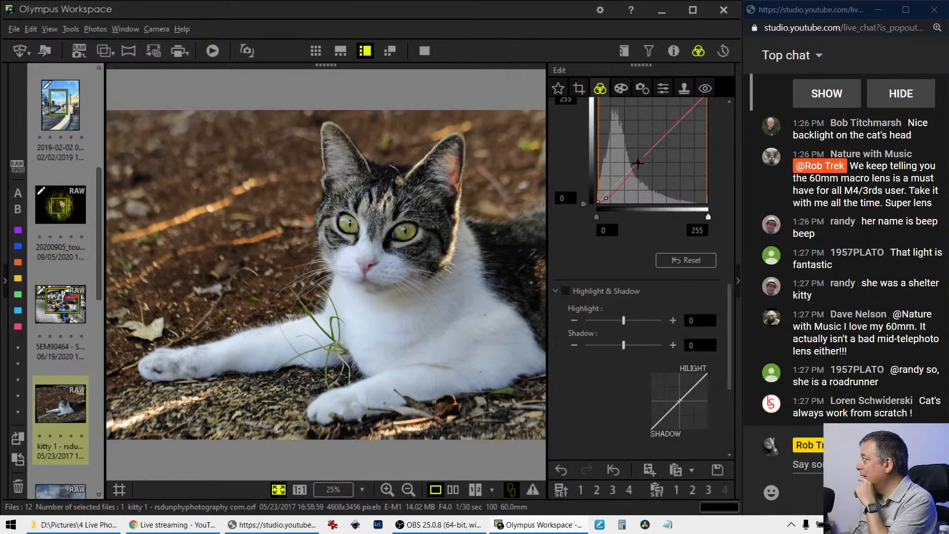
left_click_drag(638, 163, 665, 131)
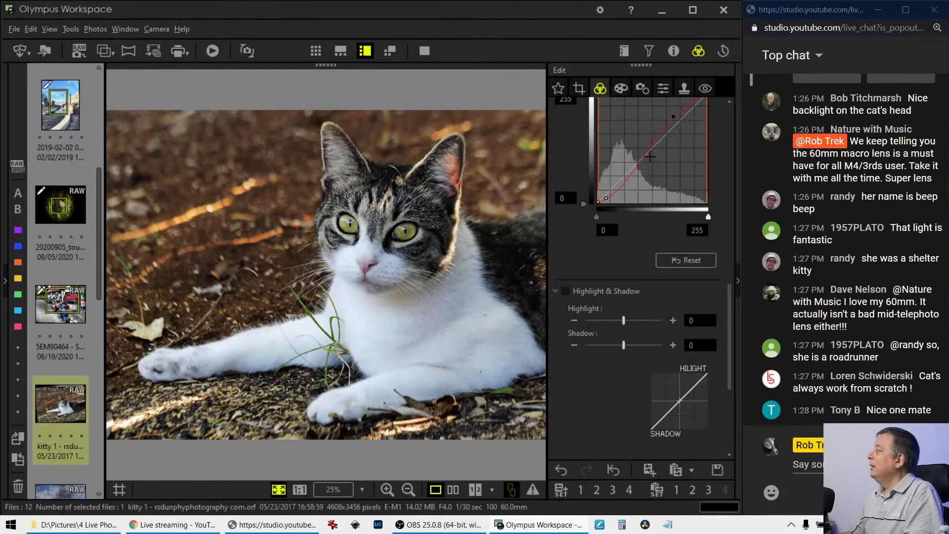
Switch the tone curve to the B channel and lower its shadows slightly, checking the cat's eye at full size.
scroll(631, 275, "up", 3)
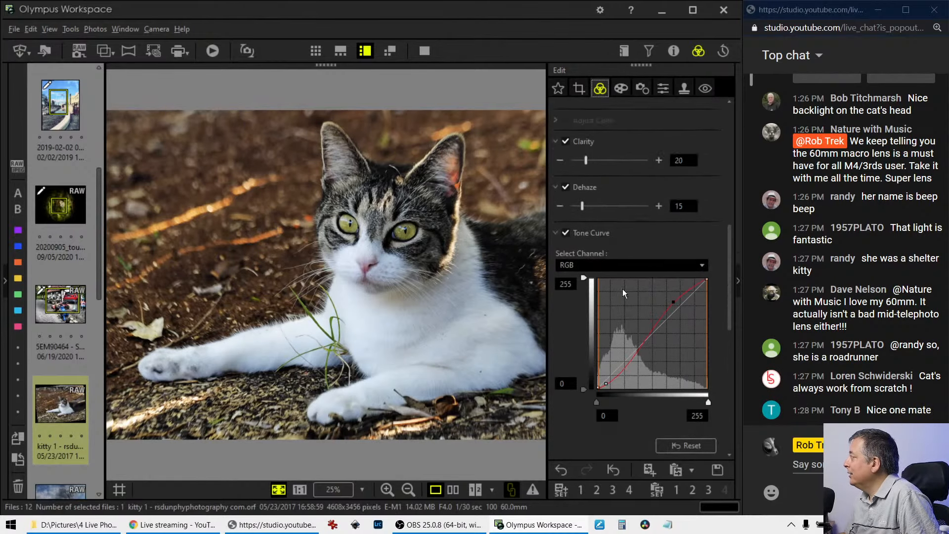
scroll(622, 289, "up", 1)
left_click(611, 301)
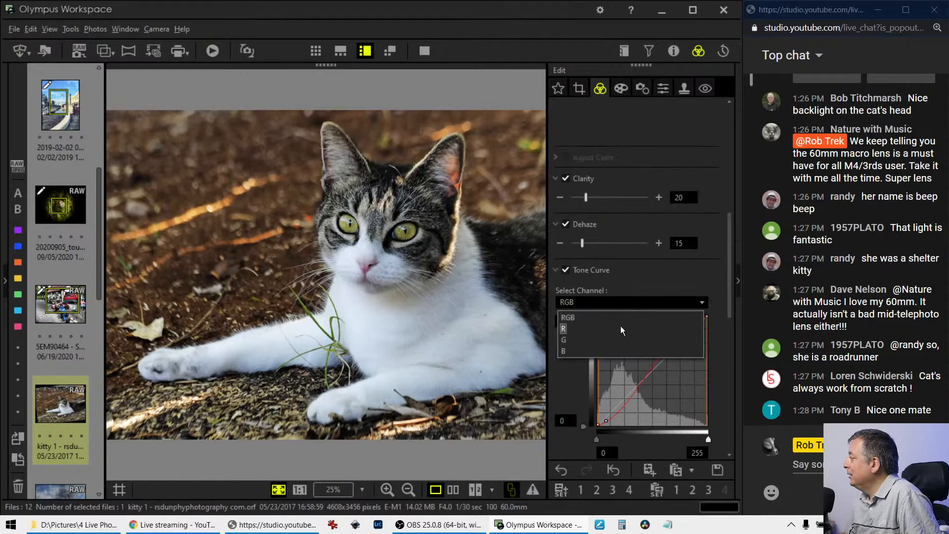
left_click(610, 347)
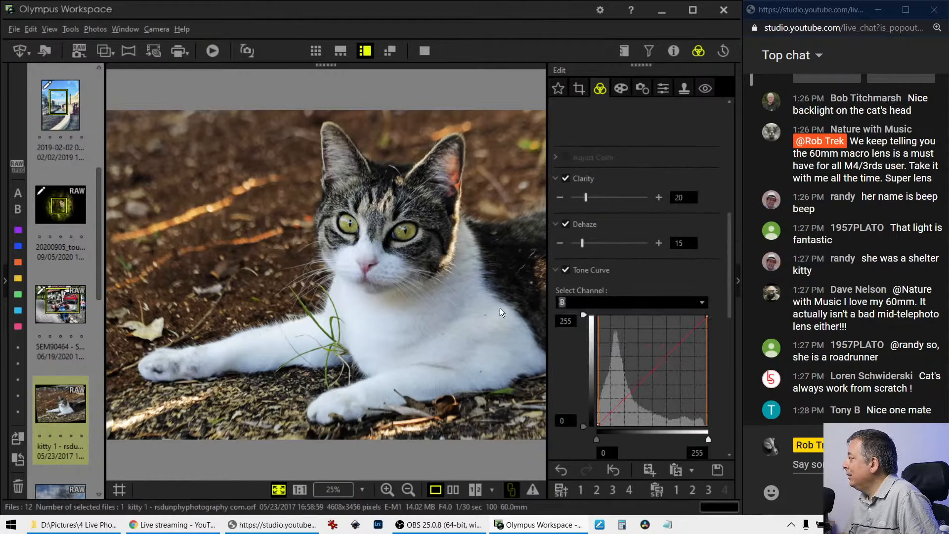
left_click(354, 228)
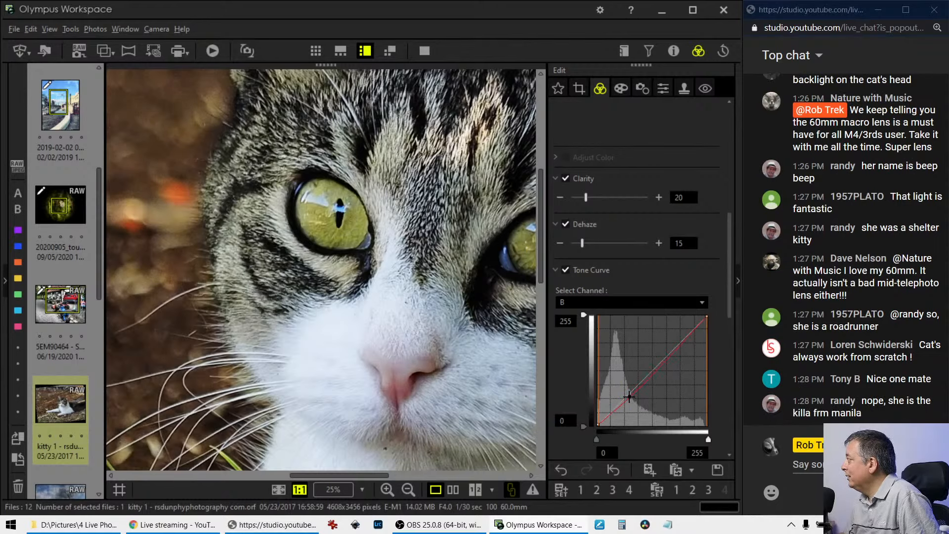
left_click_drag(626, 398, 626, 401)
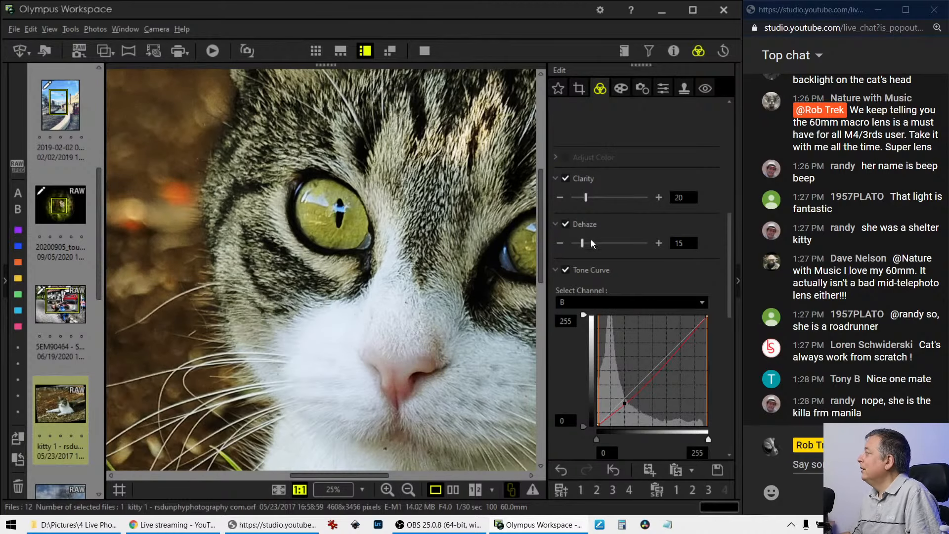
left_click(389, 240)
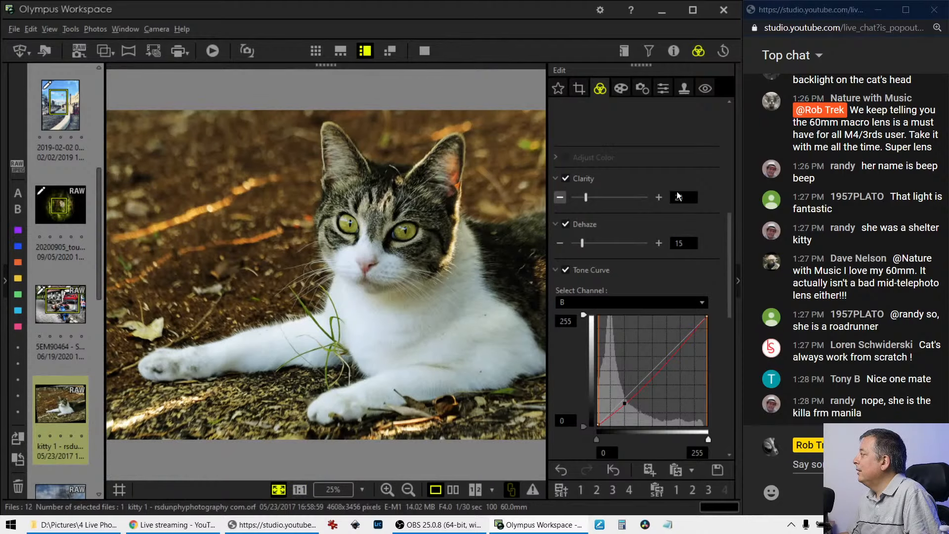
Set the crop's tilt adjustment to -8.4 on the cat photo.
left_click(580, 89)
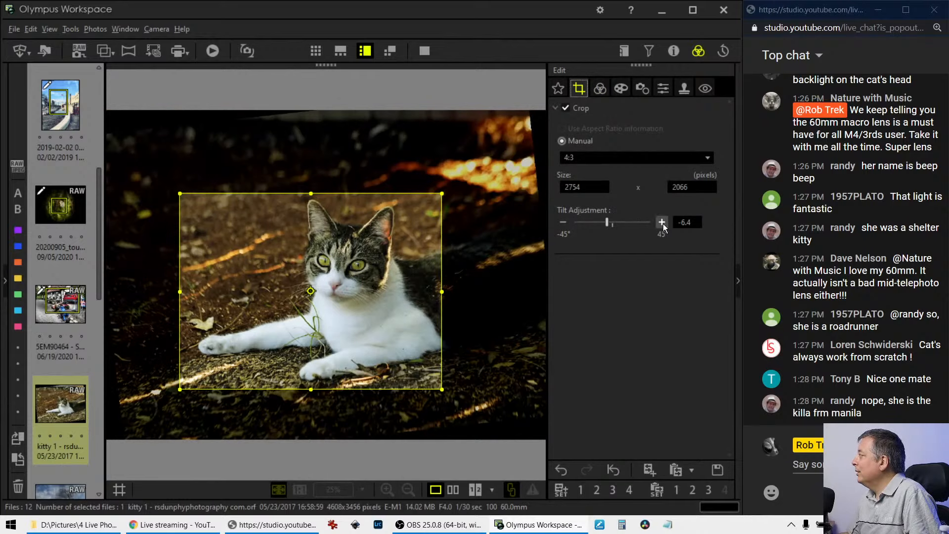
left_click(563, 222)
left_click(563, 222)
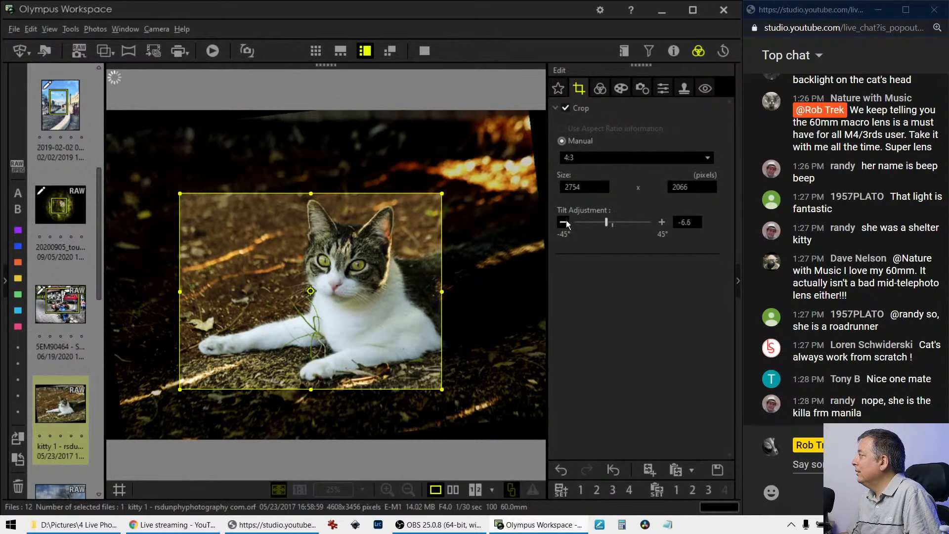
left_click(564, 222)
left_click(564, 223)
left_click(564, 222)
left_click(564, 223)
left_click(563, 222)
left_click(564, 223)
left_click(564, 223)
left_click(564, 223)
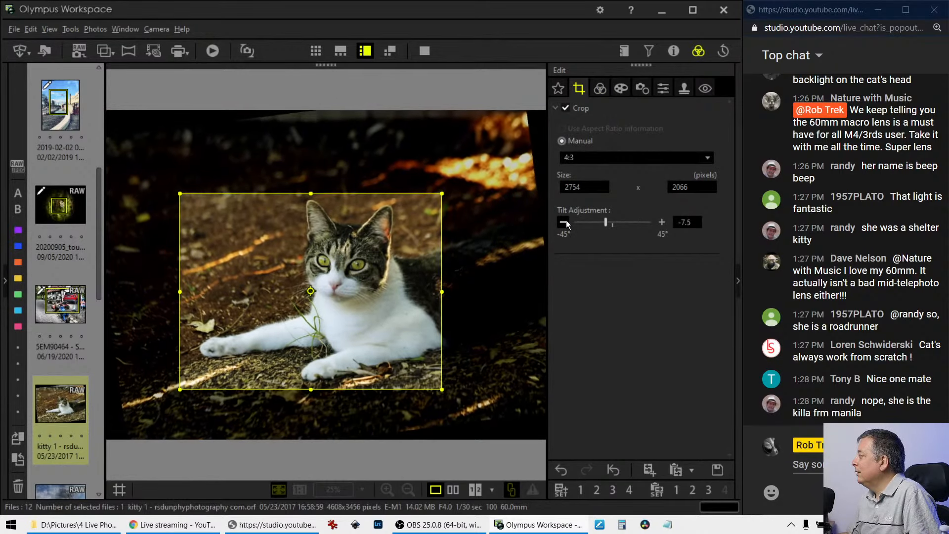
left_click(564, 222)
left_click(564, 223)
left_click(563, 222)
left_click(564, 222)
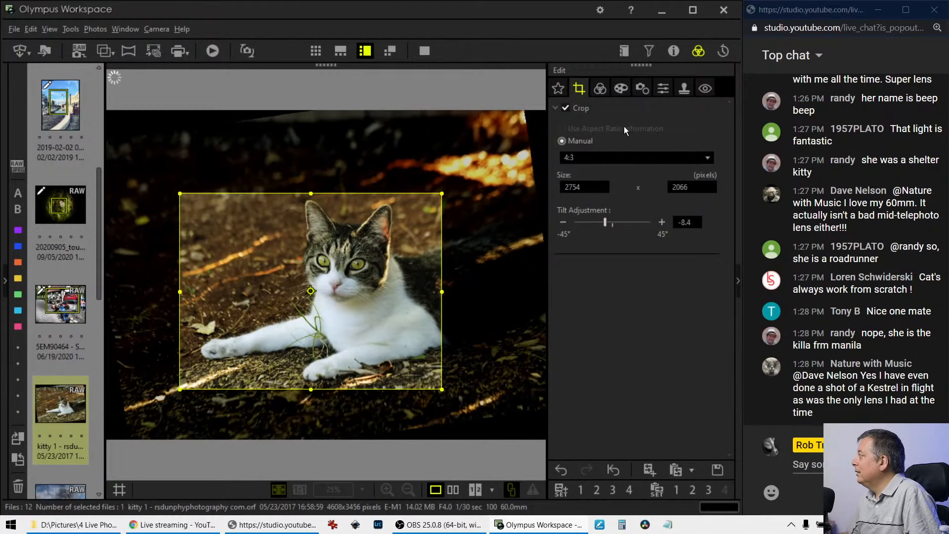
Darken the cat photo's edges with a vignetting adjustment of -7.
left_click(600, 88)
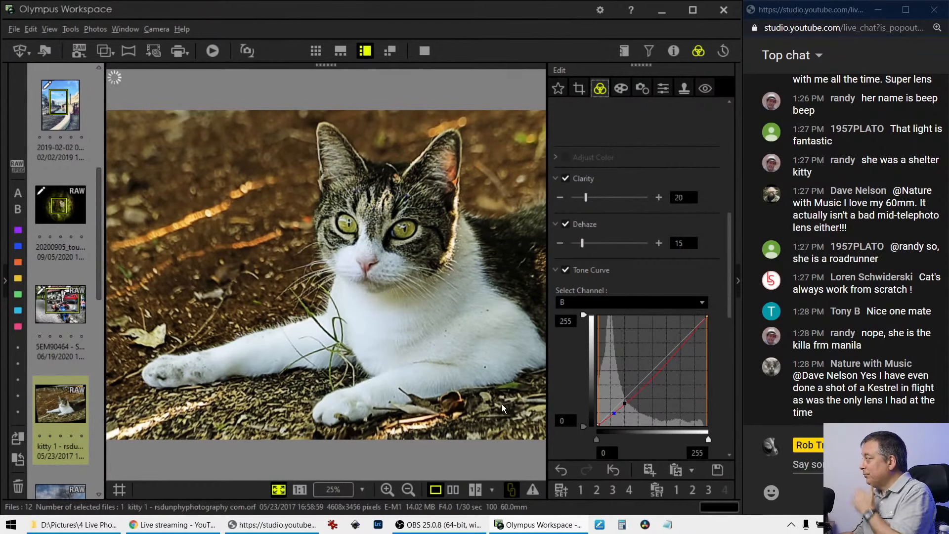
left_click(622, 89)
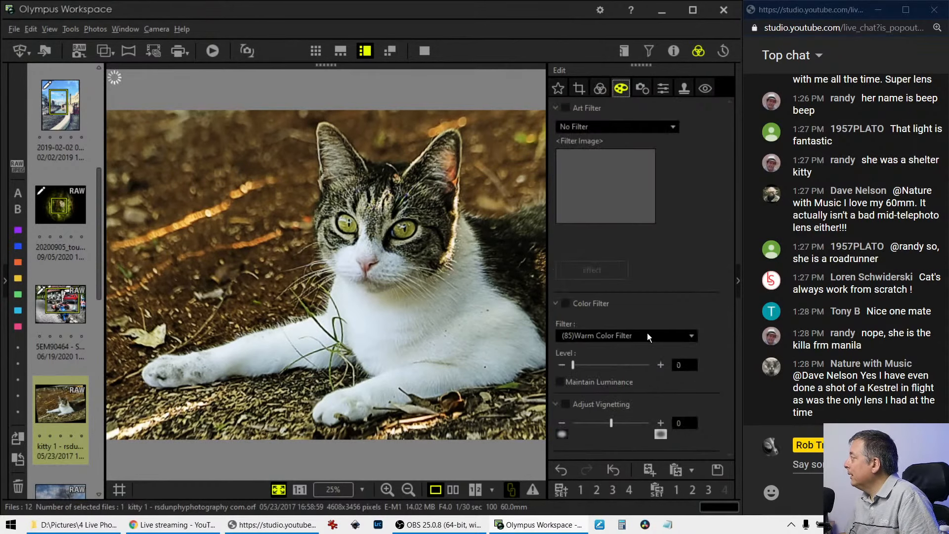
left_click_drag(612, 420, 603, 425)
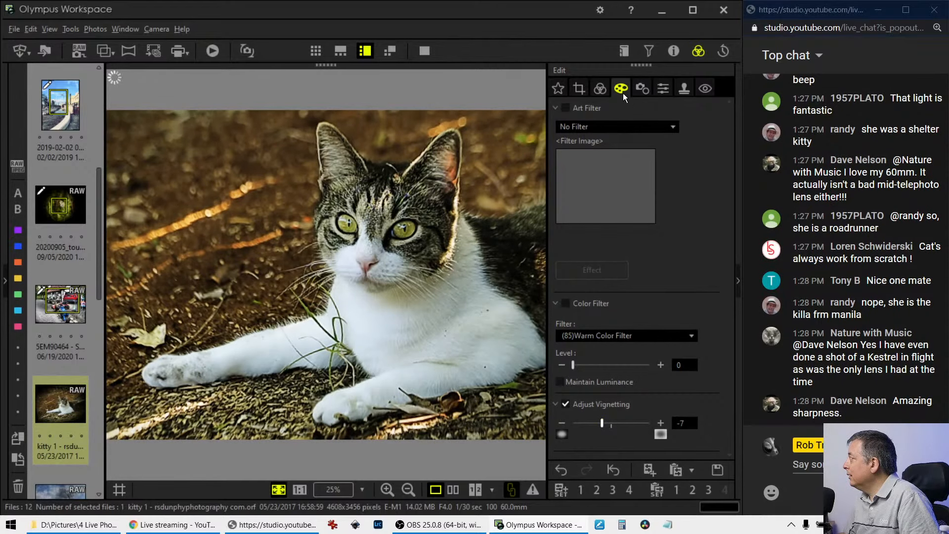
Raise the clarity of the cat photo to 45.
left_click(600, 88)
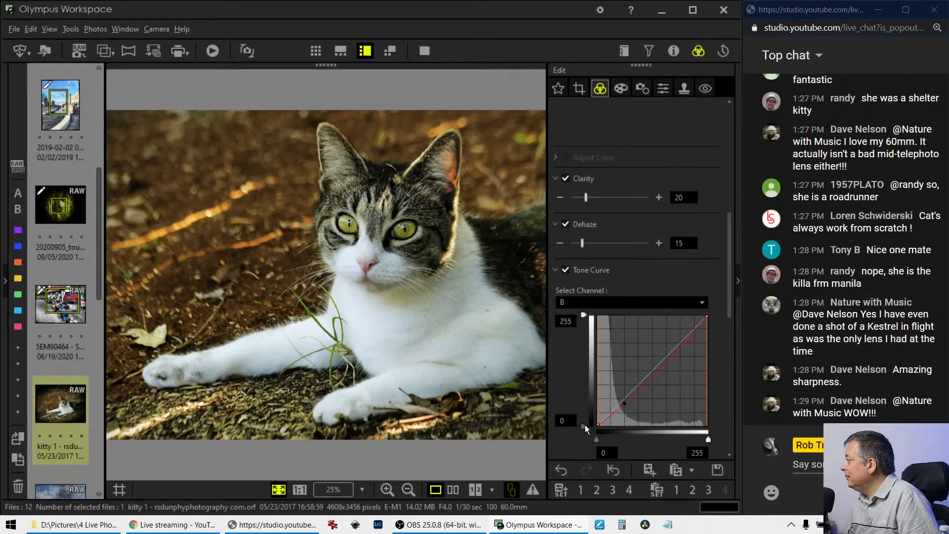
mouse_move(584, 425)
left_mouse_down()
mouse_move(581, 408)
mouse_move(582, 427)
left_mouse_up()
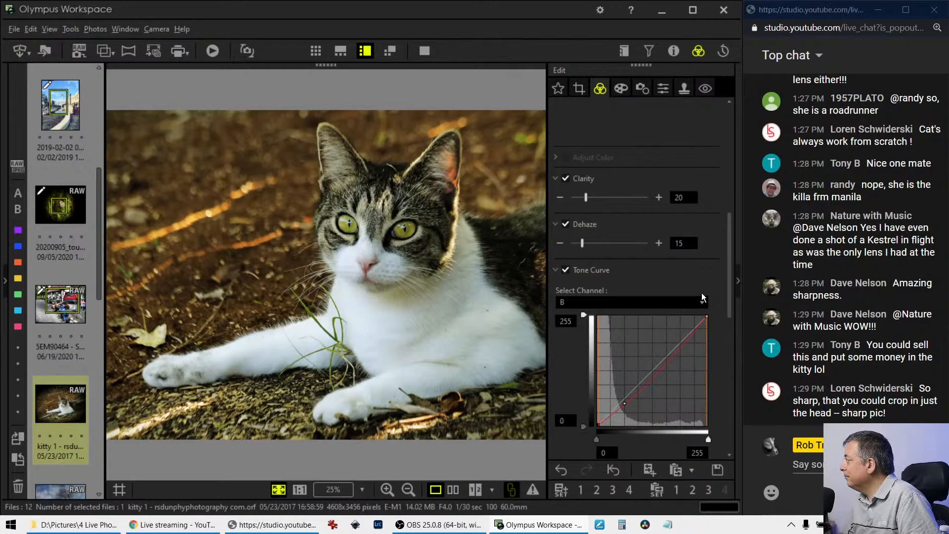
left_click_drag(584, 198, 603, 198)
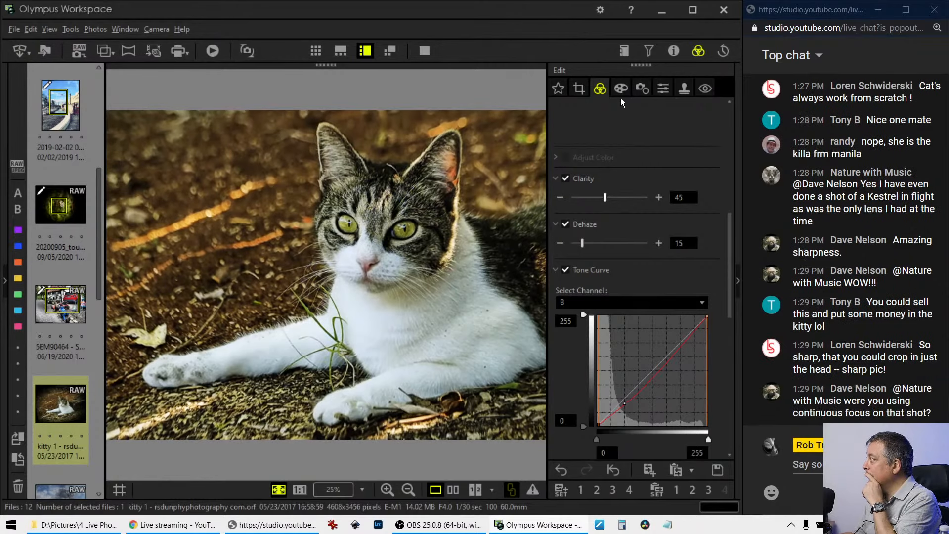
Try the Soft Focus art filter on the cat photo.
left_click(621, 89)
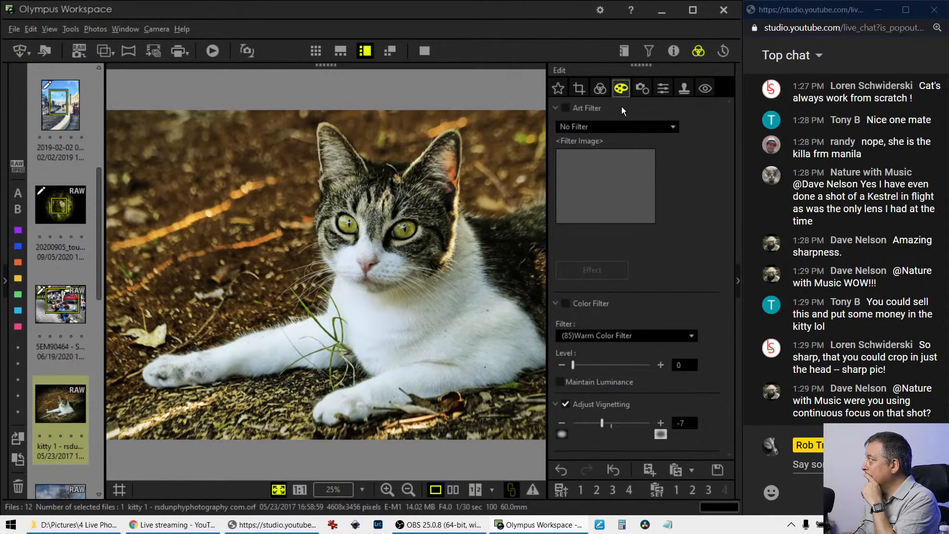
left_click(621, 126)
left_click(612, 174)
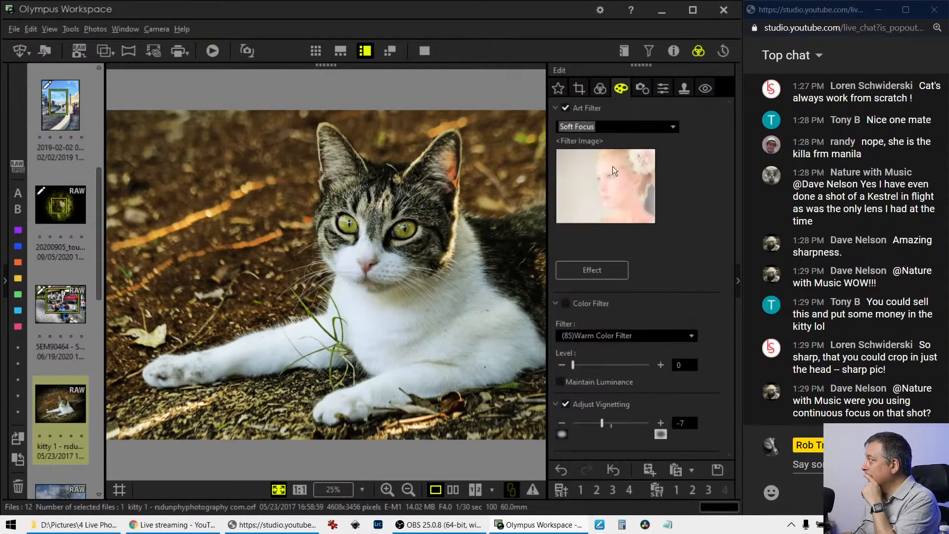
Try deepening the shadows on the RGB channel's tone curve.
left_click(598, 90)
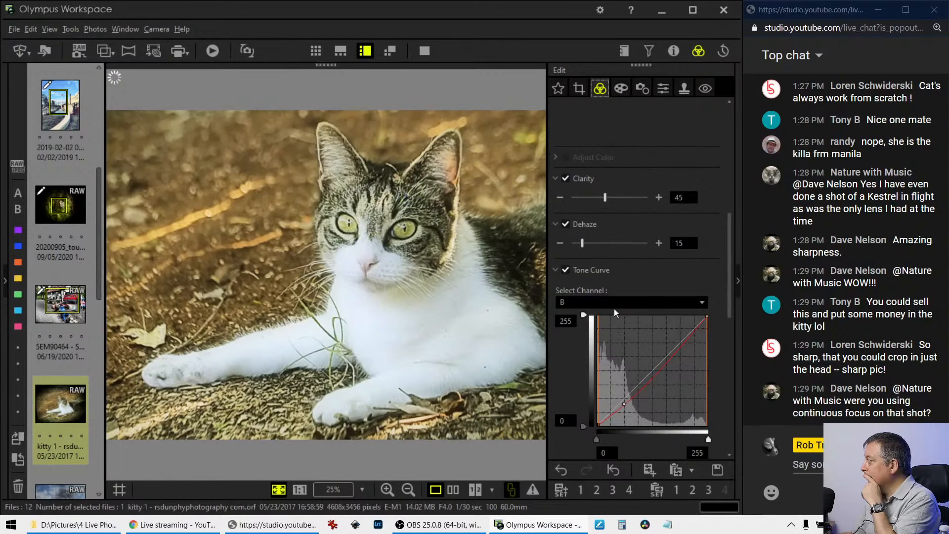
left_click(614, 304)
left_click(610, 314)
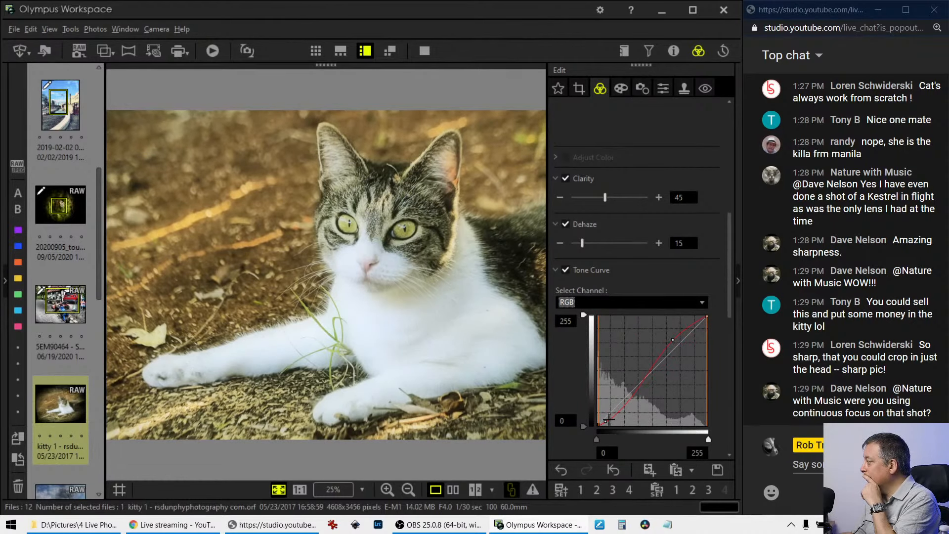
left_click_drag(606, 420, 627, 416)
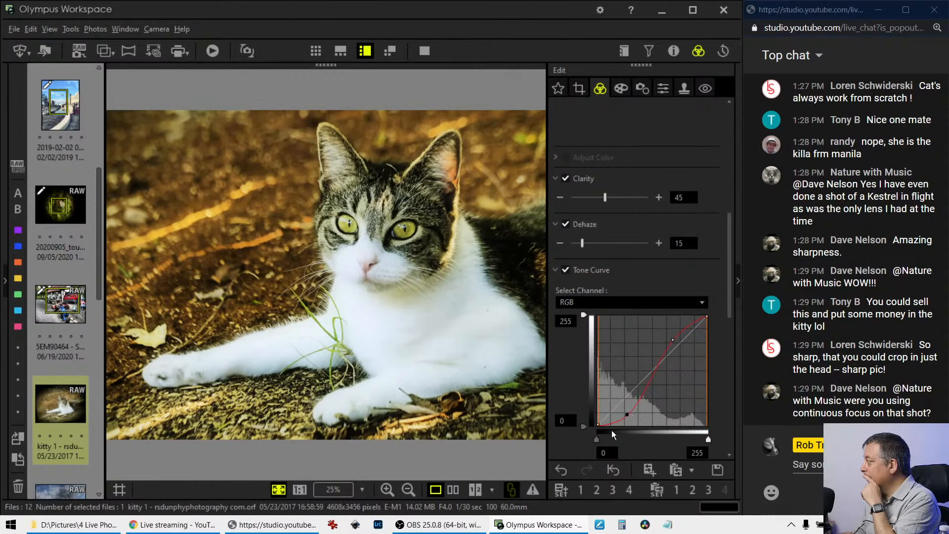
Undo the RGB shadow change and the Soft Focus art filter.
left_click(566, 473)
left_click(567, 473)
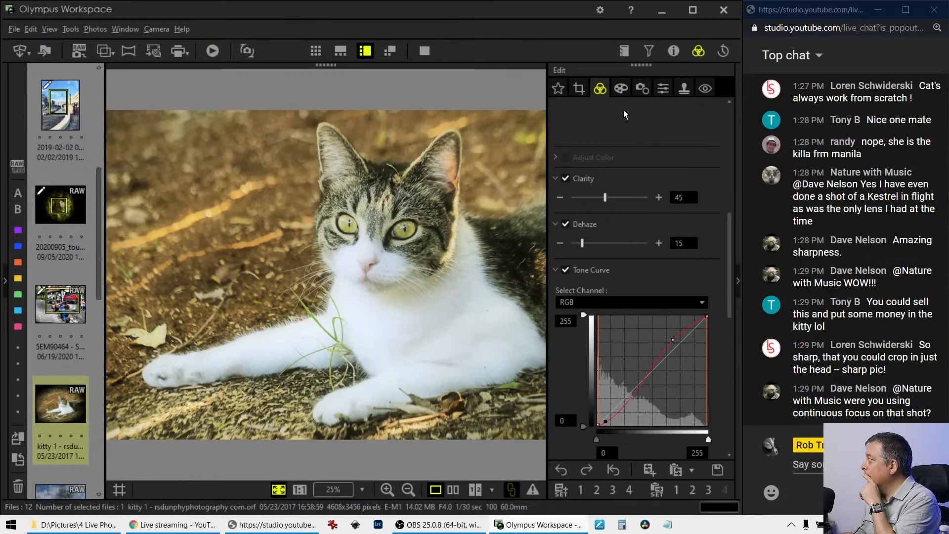
left_click(569, 472)
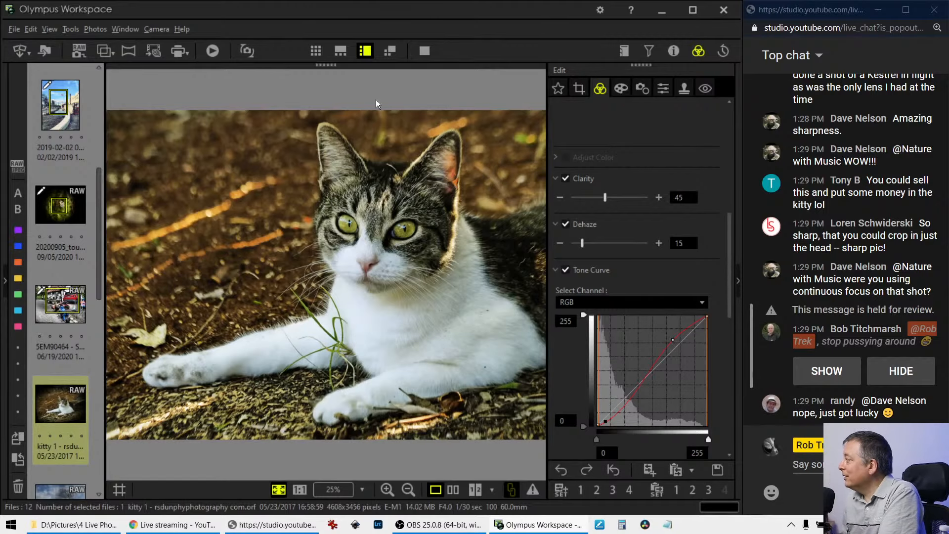
Inspect the cat's eye at full size, and lift the RGB tone curve's shadow point slightly.
left_click(339, 222)
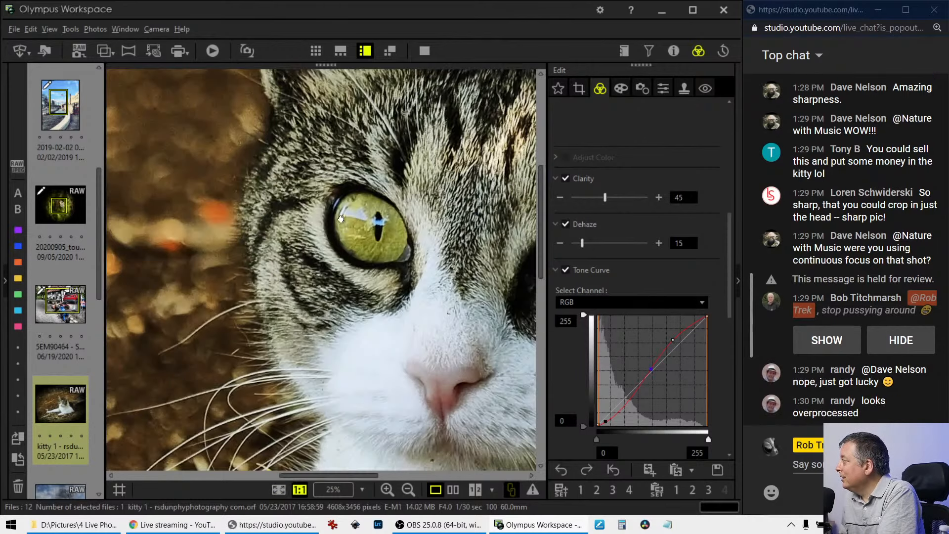
left_click(340, 221)
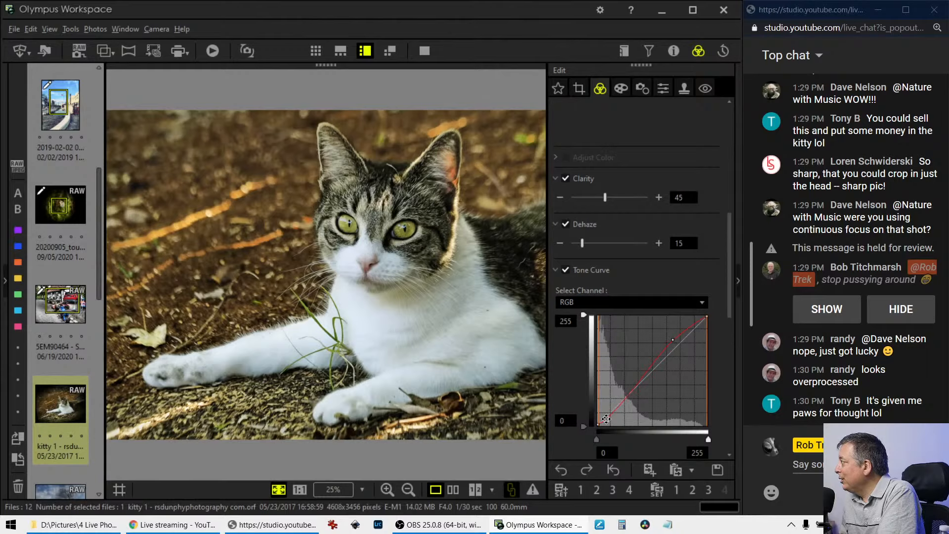
left_click(606, 419)
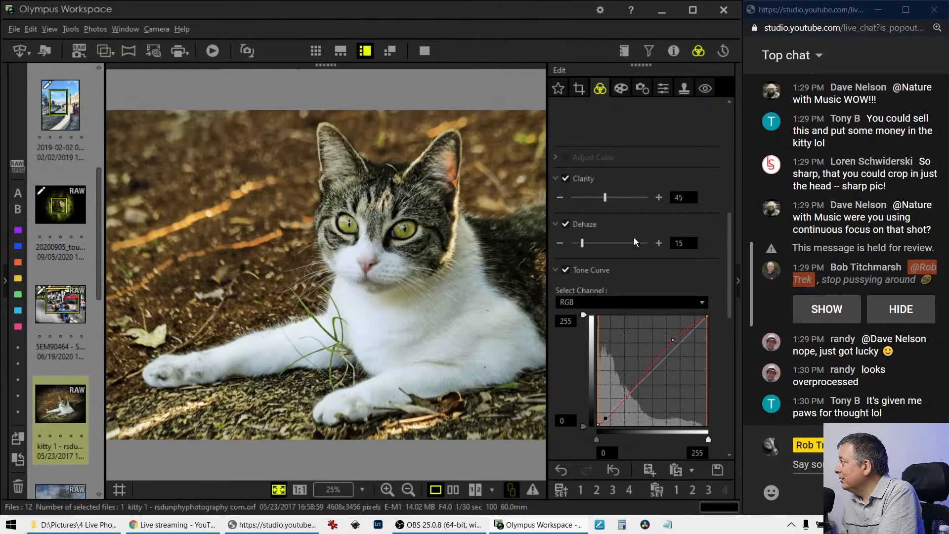
Compare the edited cat photo side by side with the original in full screen, and return to the editing view.
left_click(456, 493)
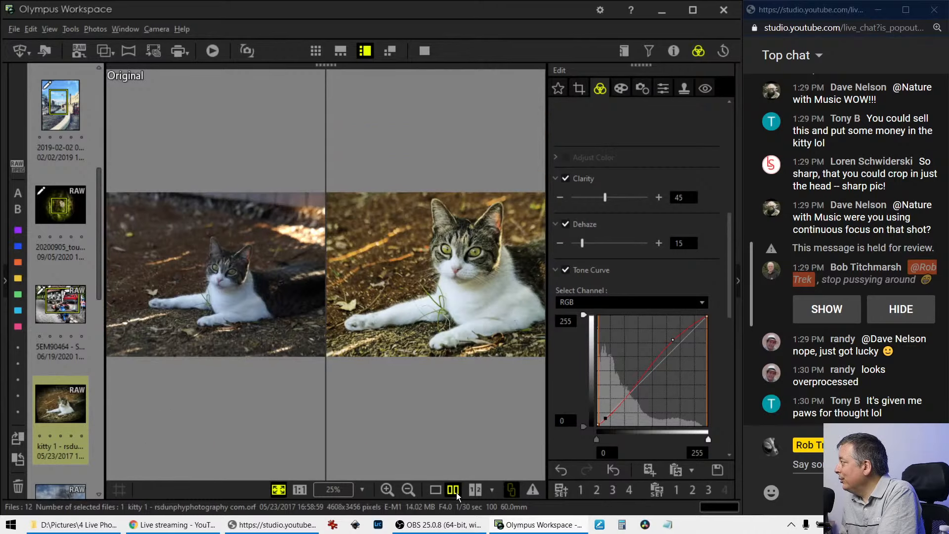
left_click(429, 52)
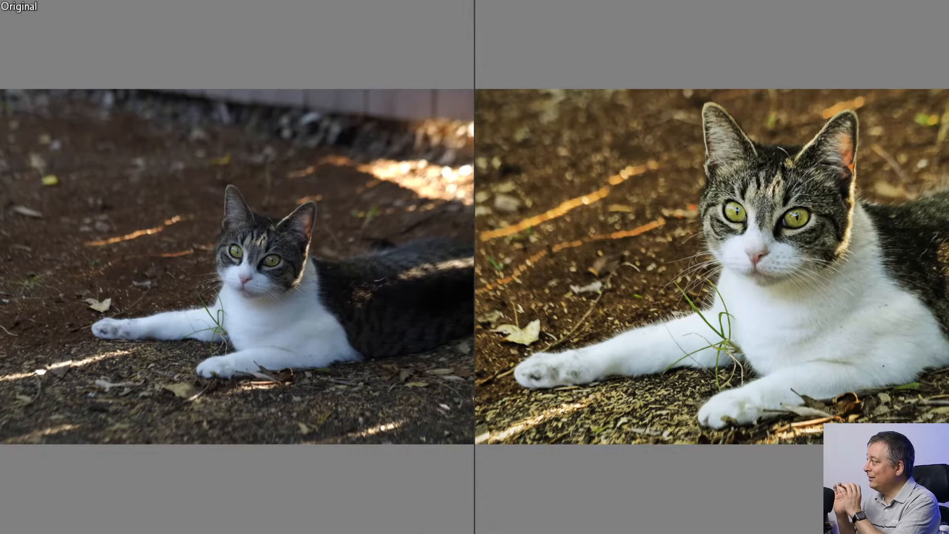
key("Escape")
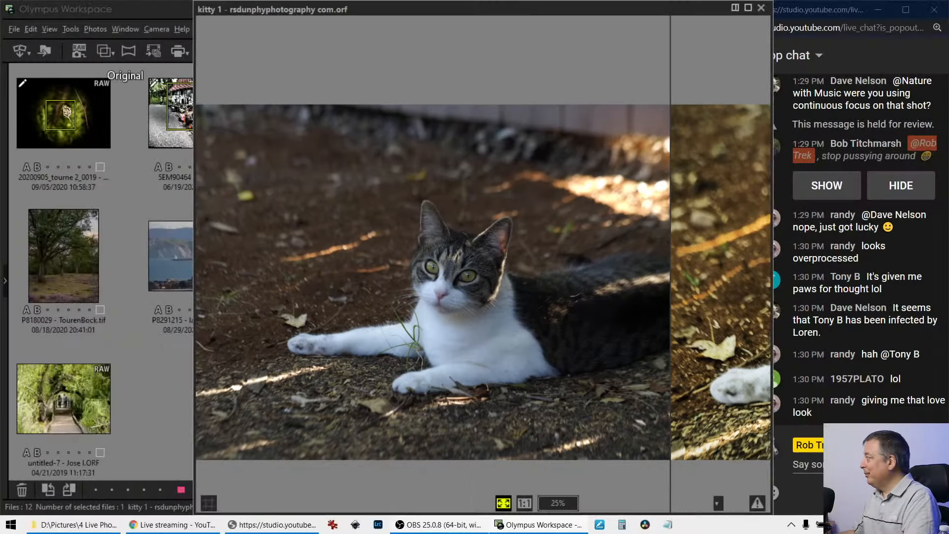
Shift the custom white balance's green-magenta tint to 2.
scroll(710, 211, "up", 5)
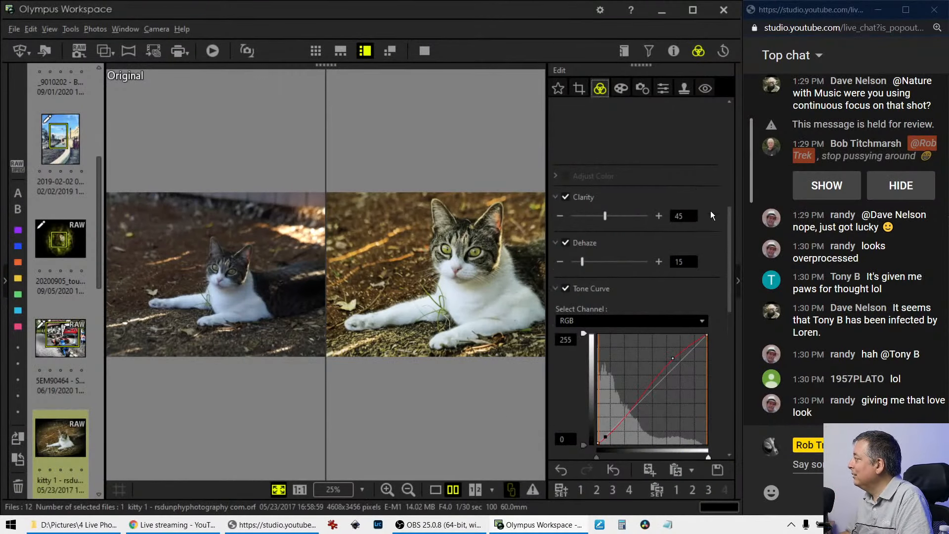
scroll(705, 223, "up", 2)
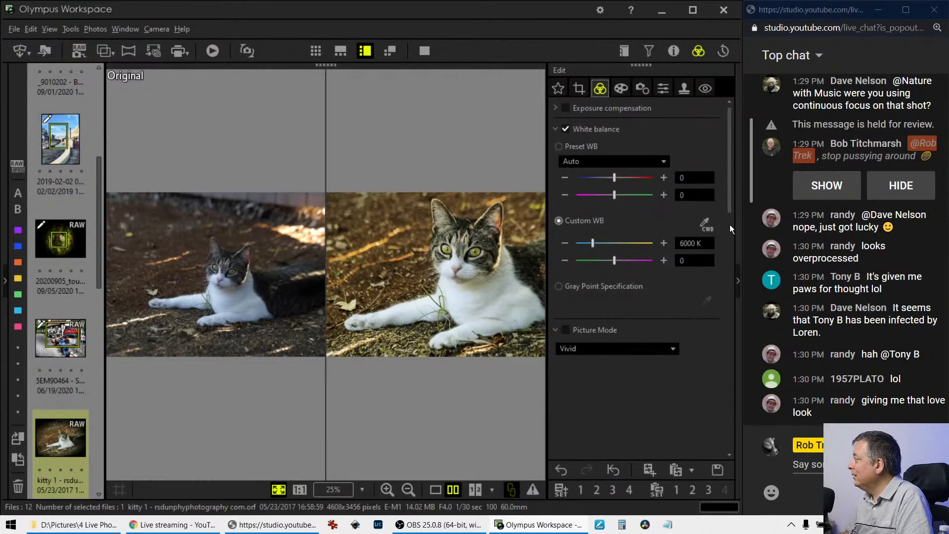
left_click(663, 260)
left_click(663, 260)
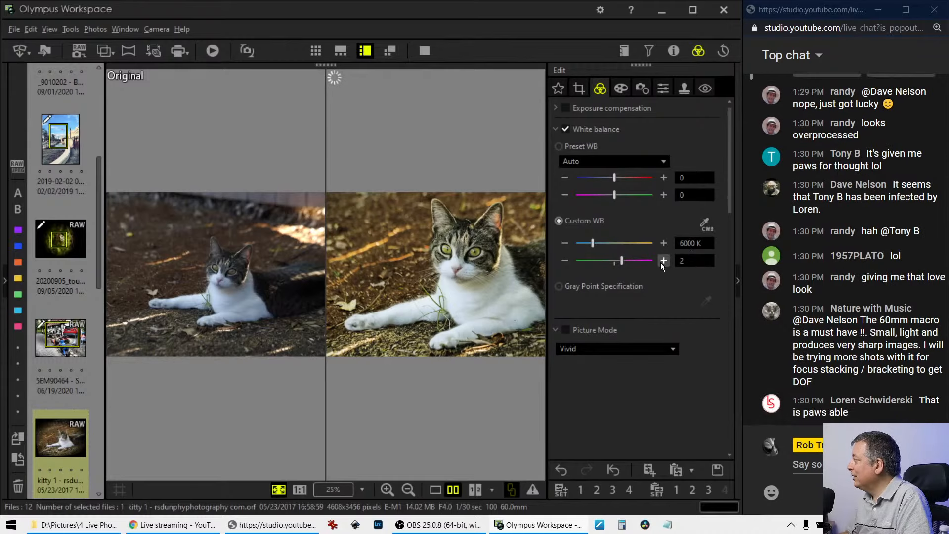
Set the cat photo's saturation to 0.6 and view the comparison with the original in full screen.
left_click_drag(727, 183, 724, 416)
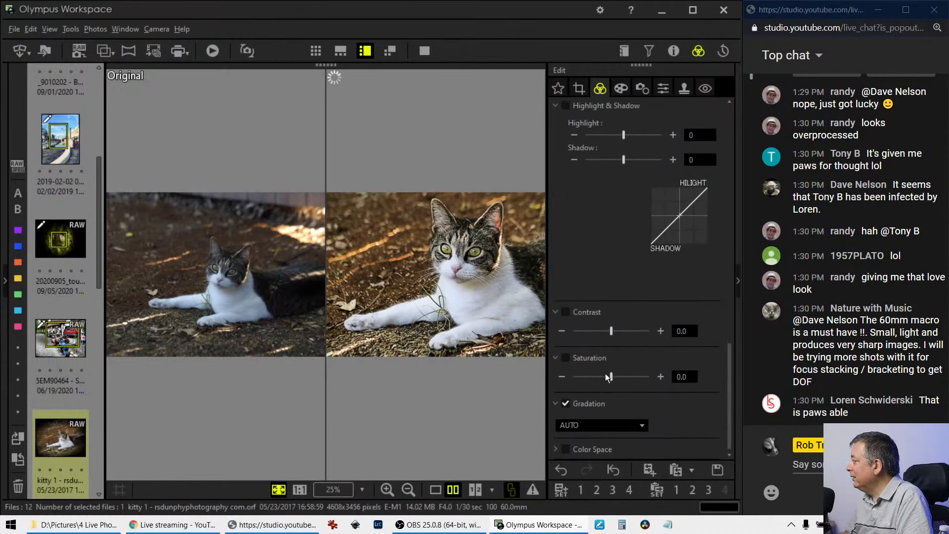
left_click_drag(611, 375, 621, 378)
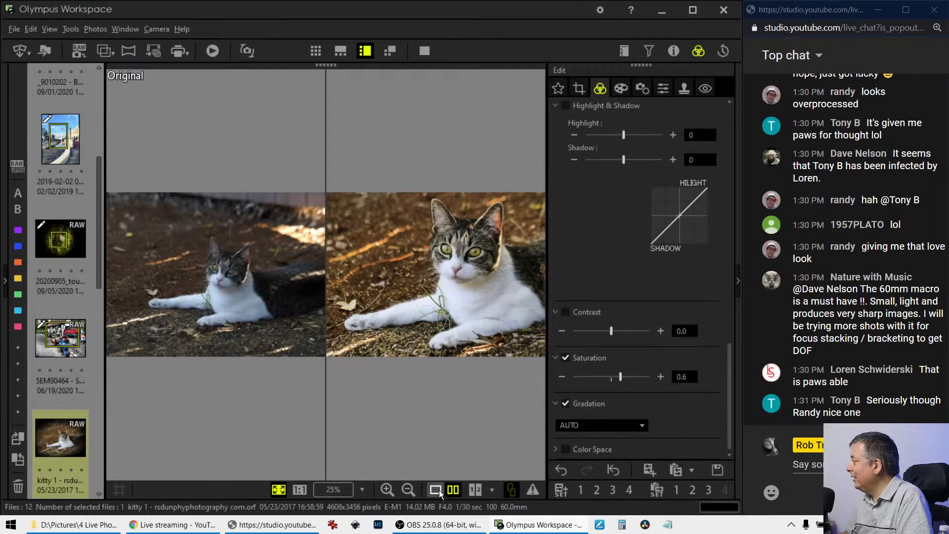
left_click(424, 51)
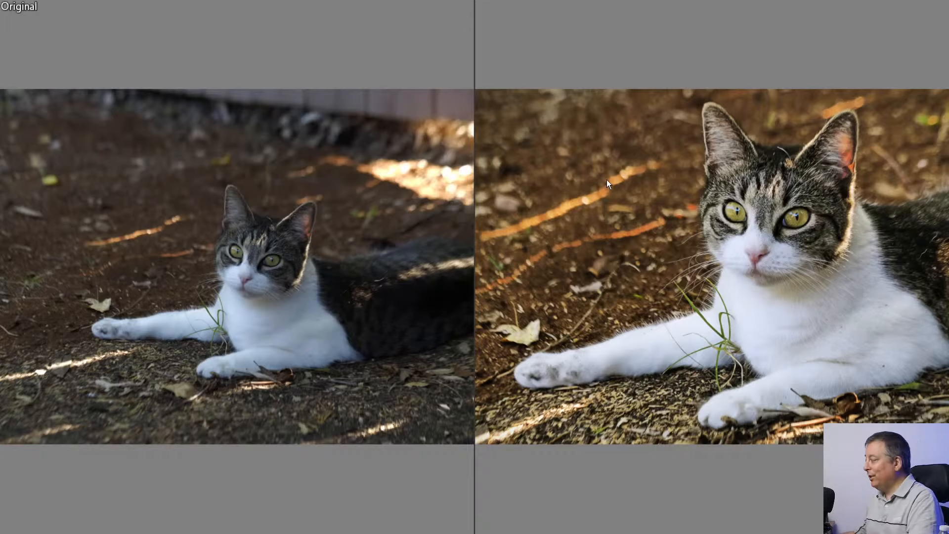
Leave full screen and enable the Clone Stamp Tool for the cat photo with size 192 and blur 100.
key("Escape")
left_click(685, 88)
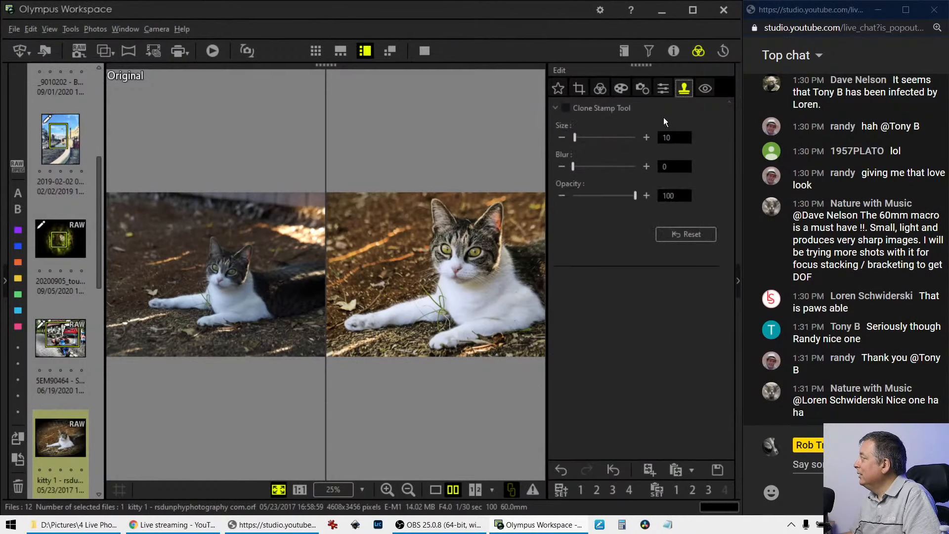
left_click_drag(575, 137, 614, 138)
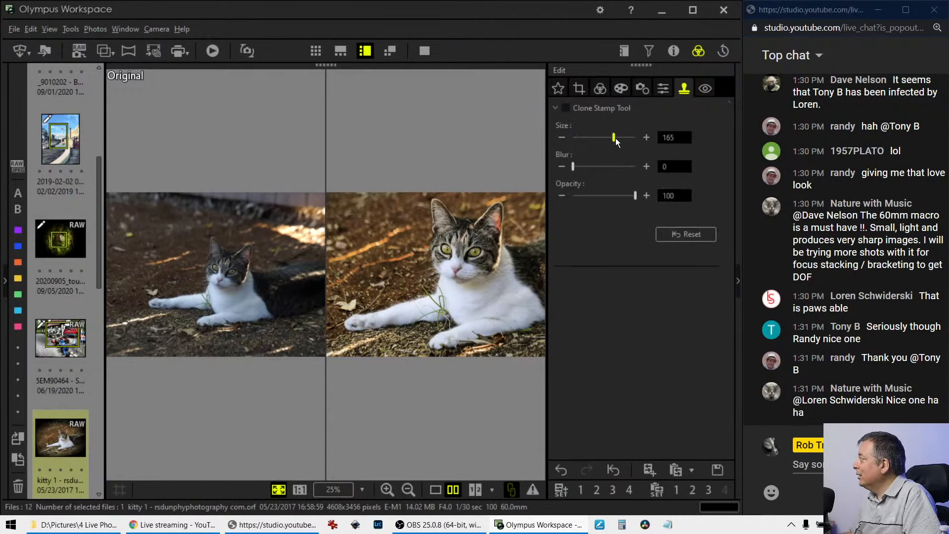
left_click(567, 108)
left_click_drag(574, 166, 641, 170)
left_click_drag(618, 138, 621, 138)
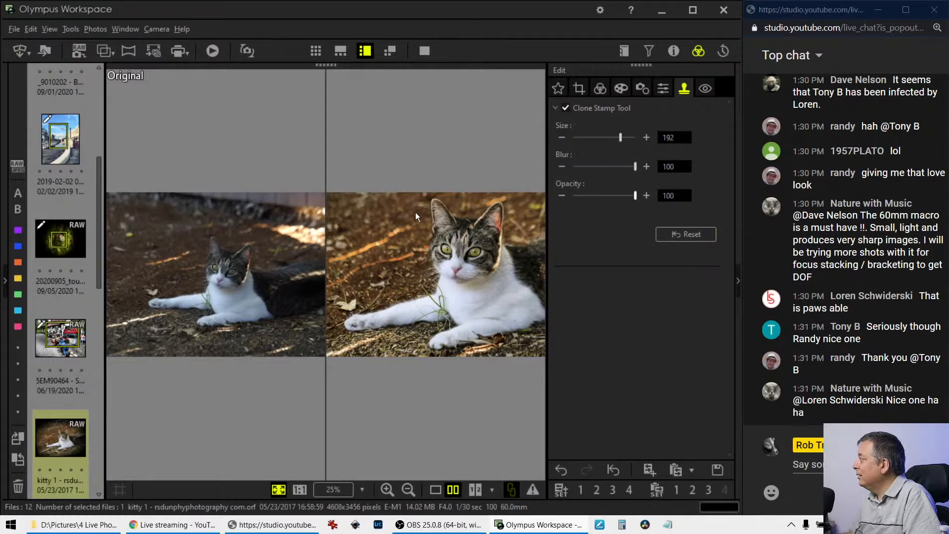
Clone plain ground over the bright orange streaks beside the cat's head, undoing one unwanted stroke.
left_click(503, 295)
left_click(503, 295)
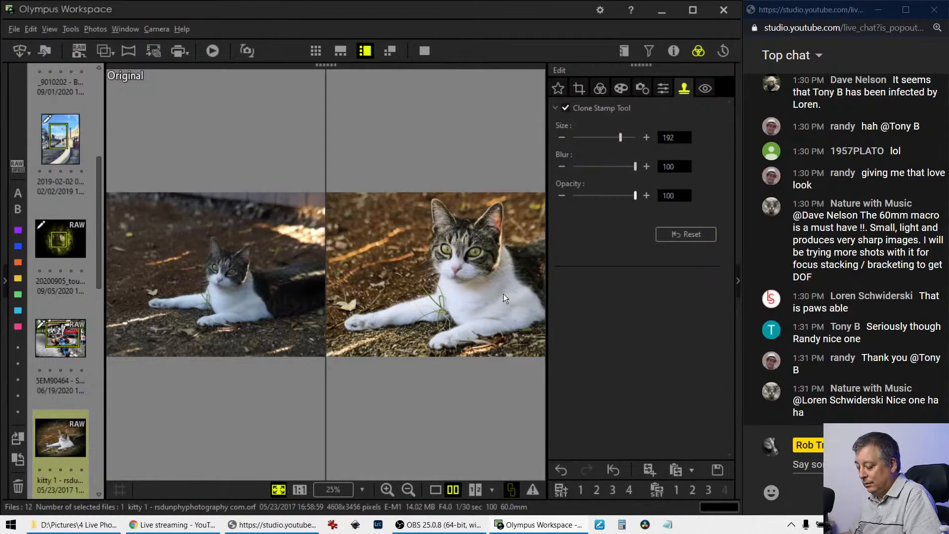
left_click(393, 212)
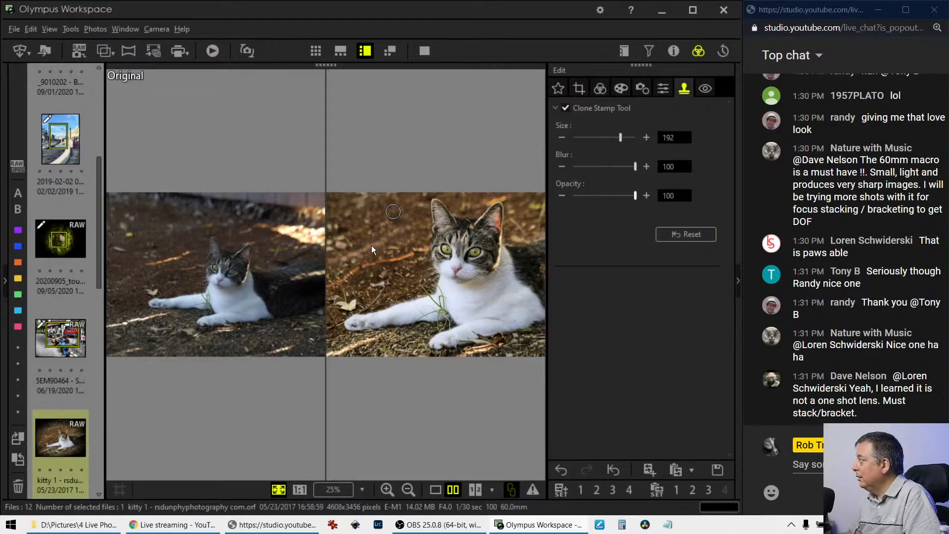
left_click(406, 239)
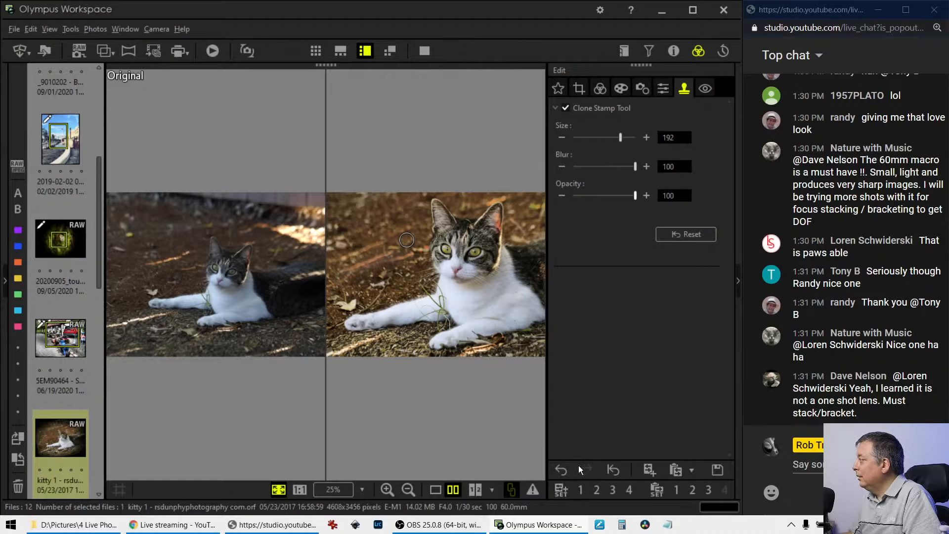
left_click(562, 470)
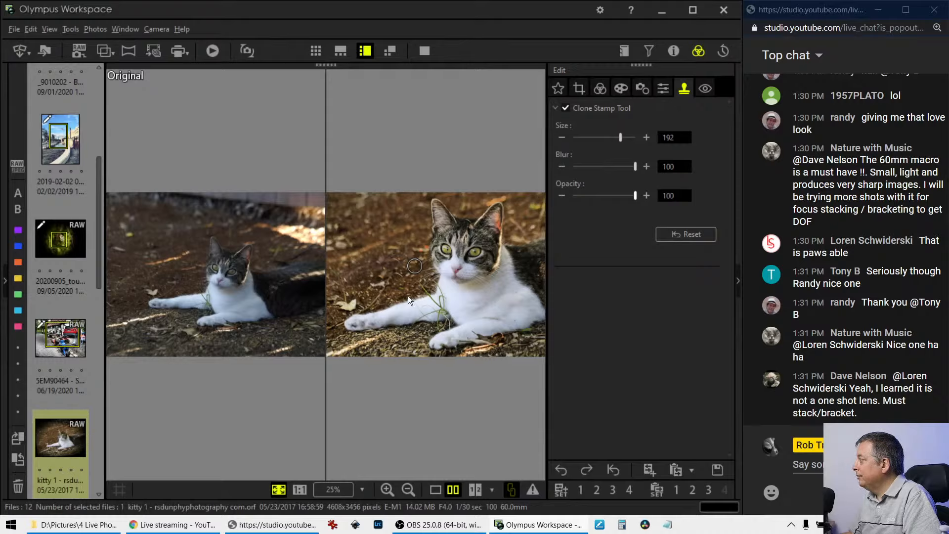
Show only the edited cat photo, view it in full screen, and return to the editing view.
left_click(622, 88)
left_click(600, 88)
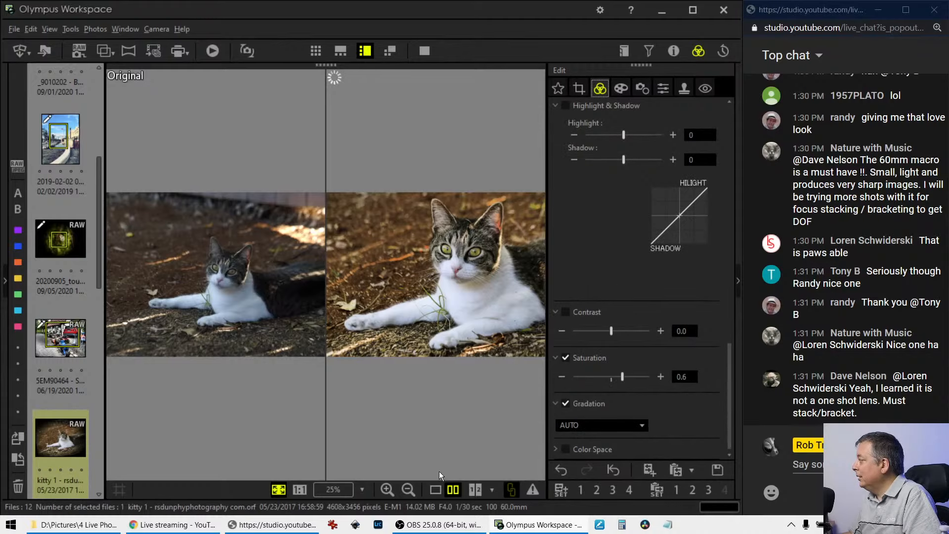
left_click(435, 491)
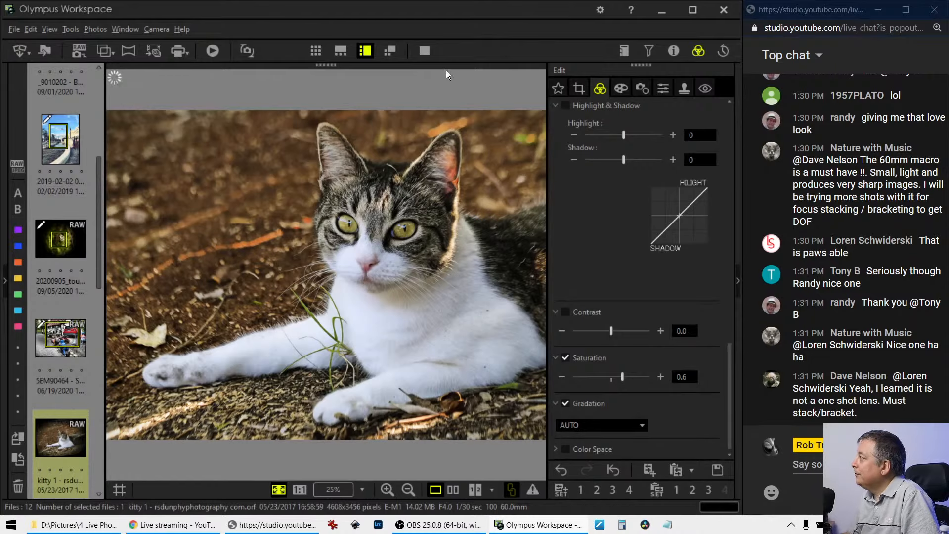
left_click(426, 53)
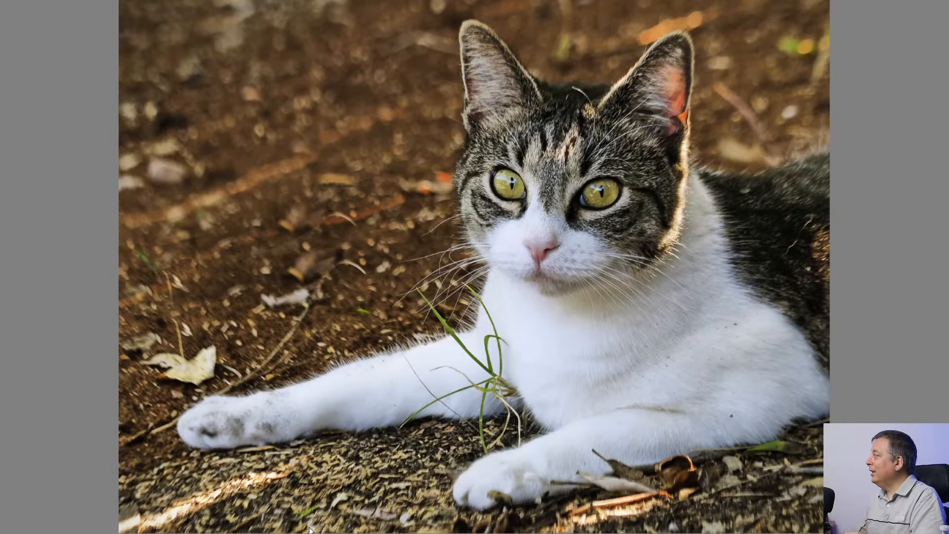
key("Escape")
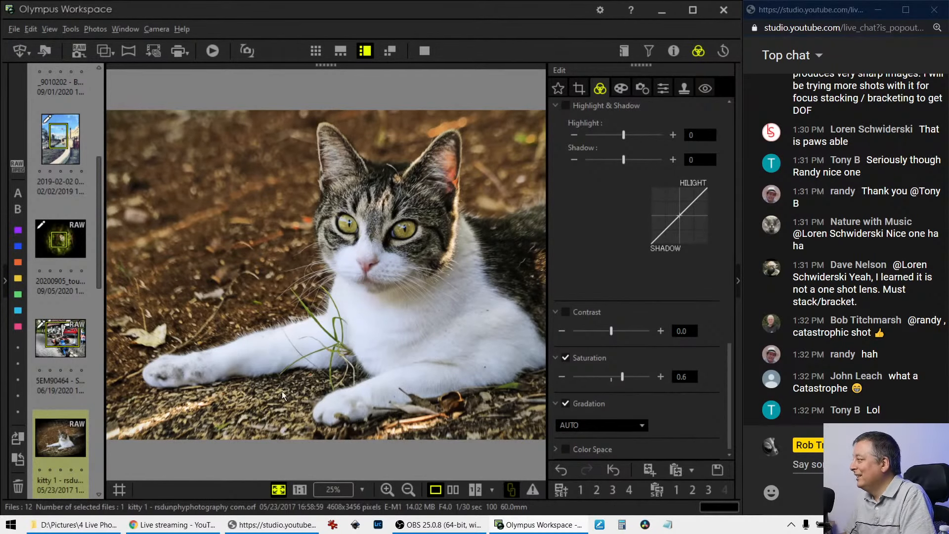
Open the lake photo with the lone tree, review its histogram and shooting details, and hide the properties.
scroll(82, 416, "down", 5)
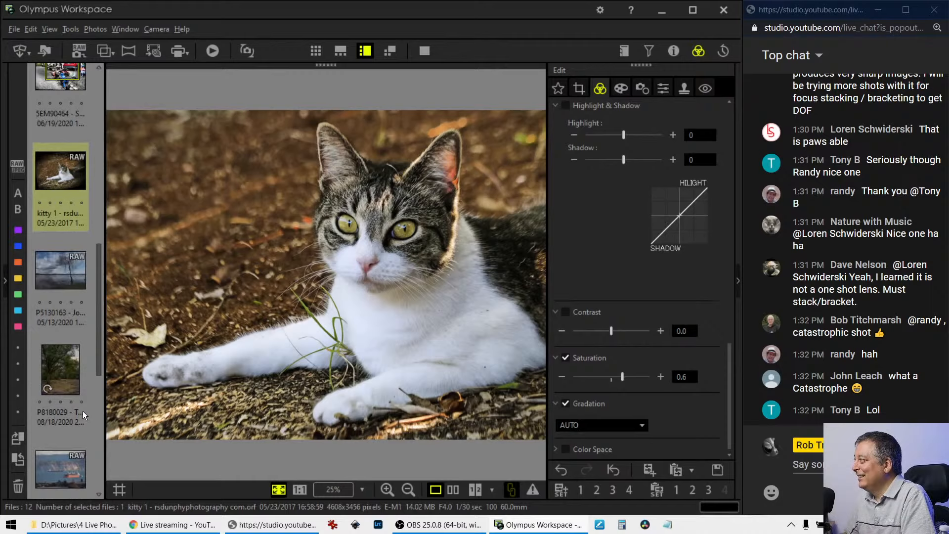
left_click(68, 284)
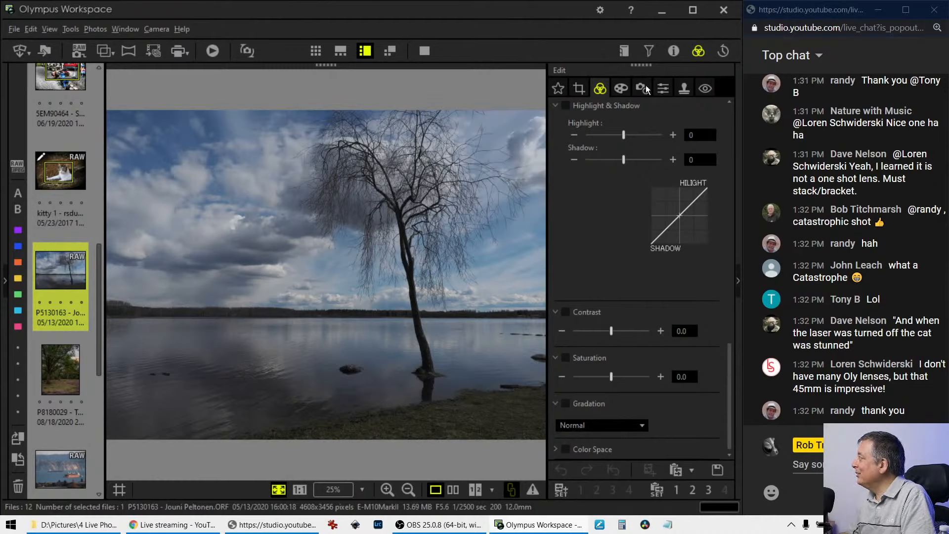
left_click(675, 58)
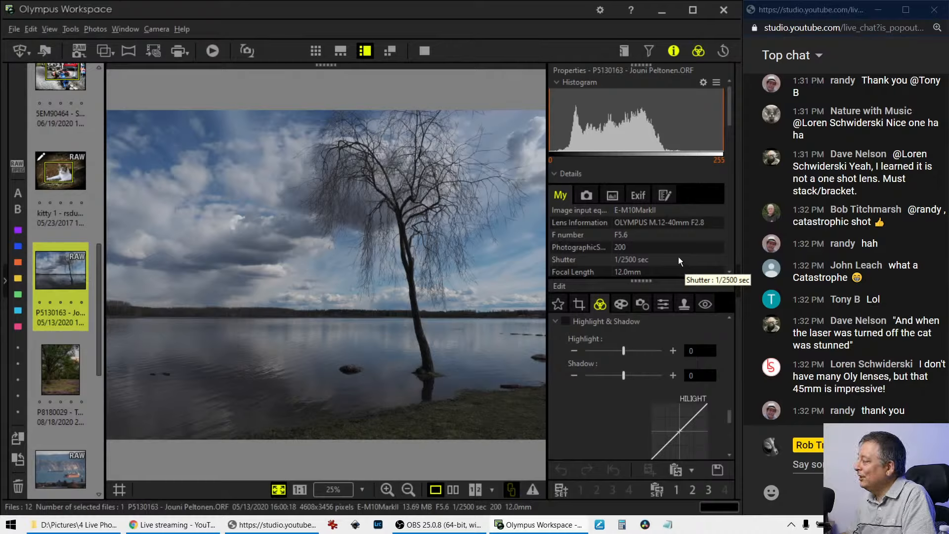
scroll(678, 257, "down", 3)
scroll(679, 256, "up", 3)
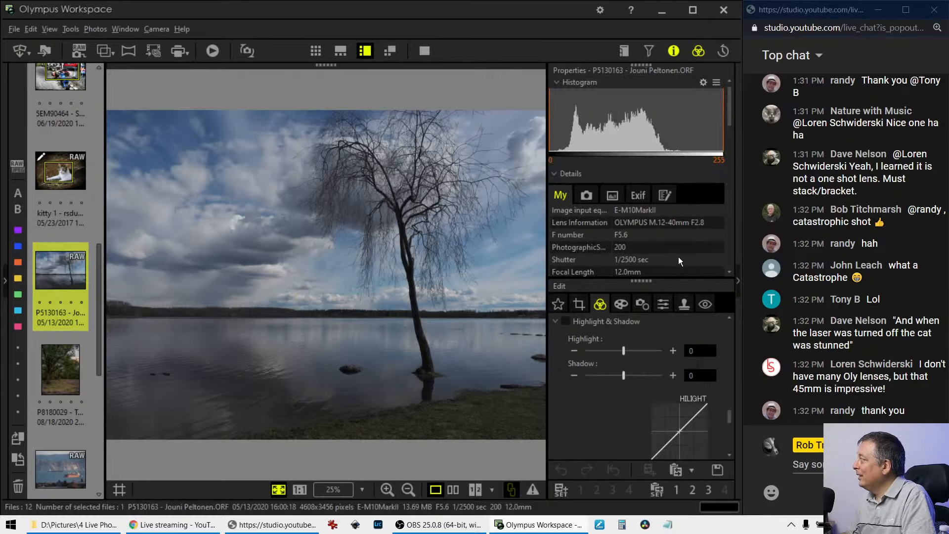
left_click(670, 56)
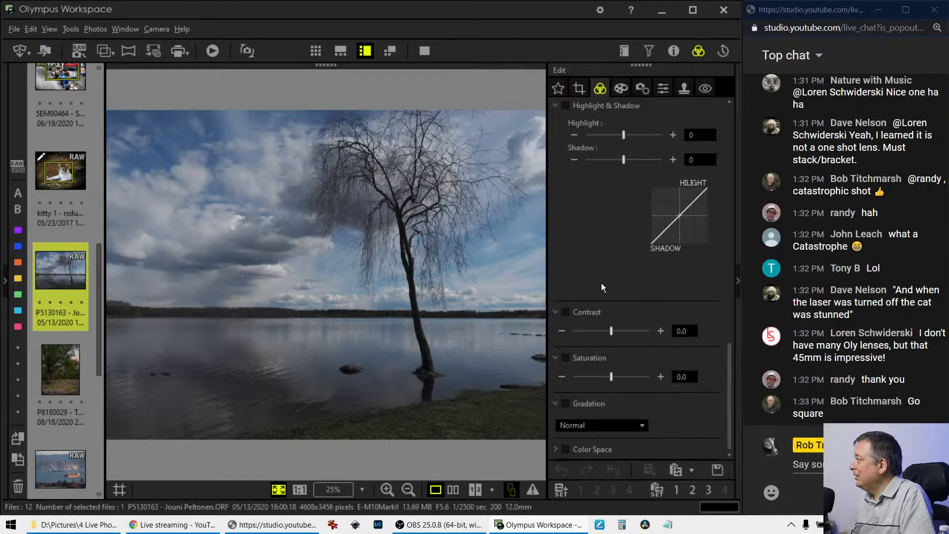
Try a 9:16 portrait crop on the lake photo, shifted toward the tree, and preview the framing.
left_click(586, 92)
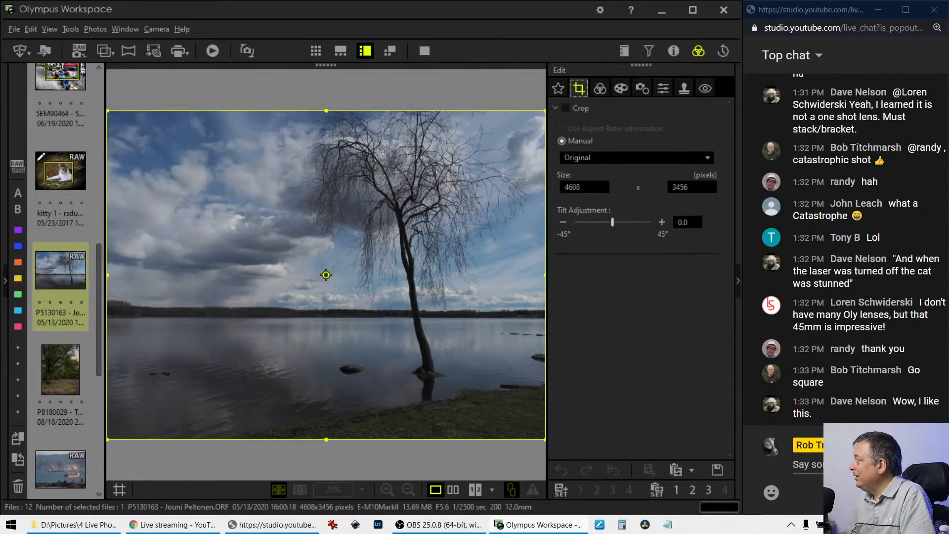
left_click(603, 158)
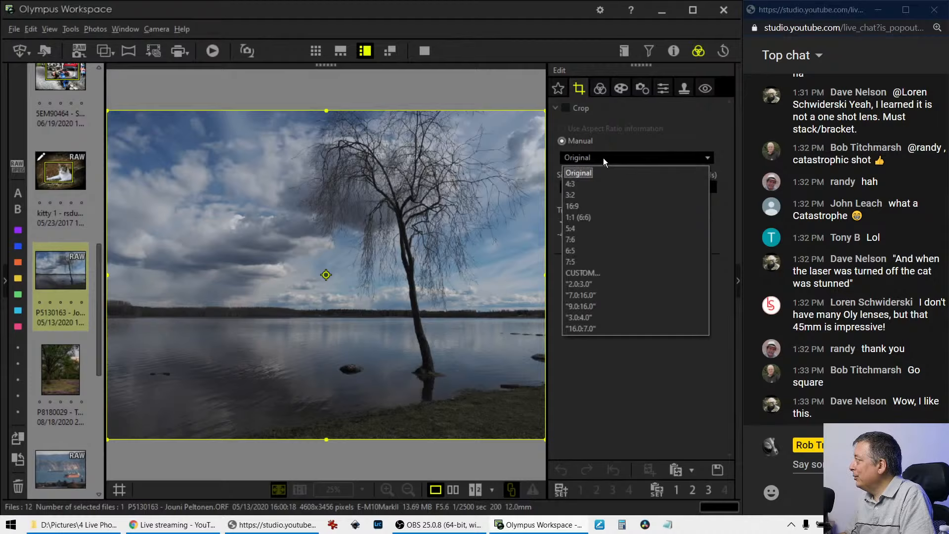
left_click(595, 306)
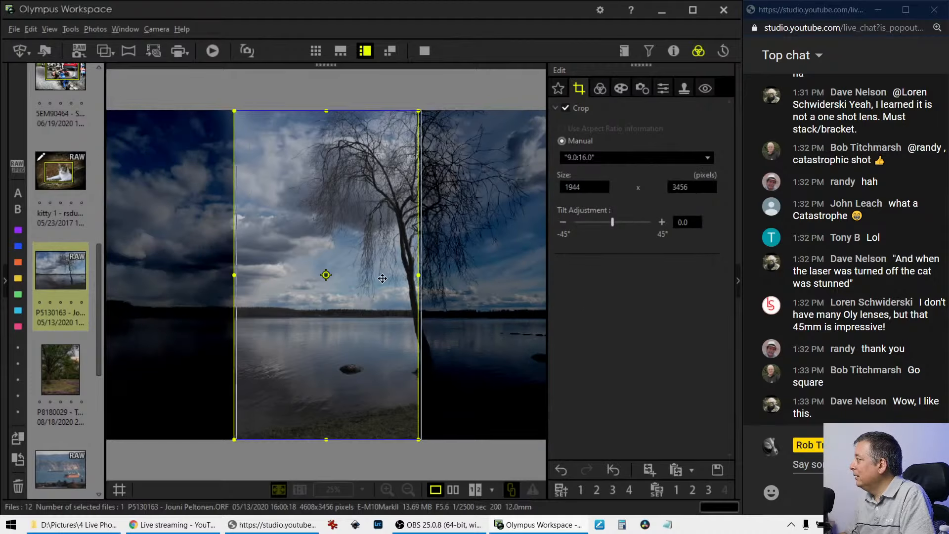
left_click_drag(382, 278, 410, 282)
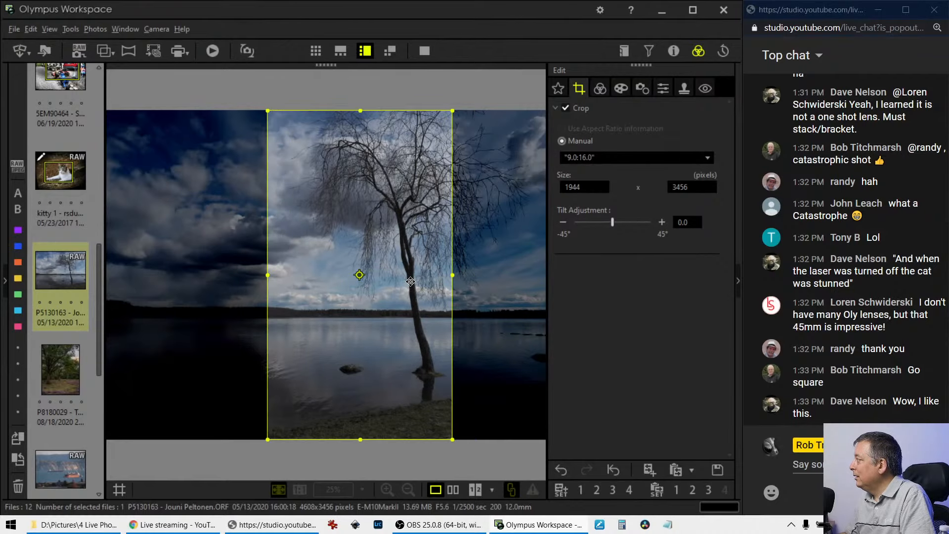
left_click(600, 88)
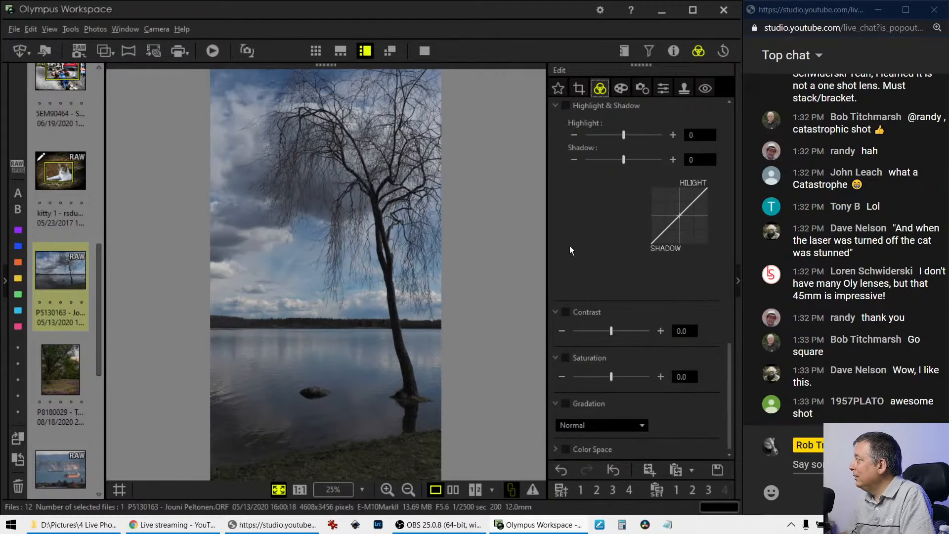
Crop the lake photo to a 3:4 portrait ratio and shift the frame to include the tree's branches.
left_click(577, 88)
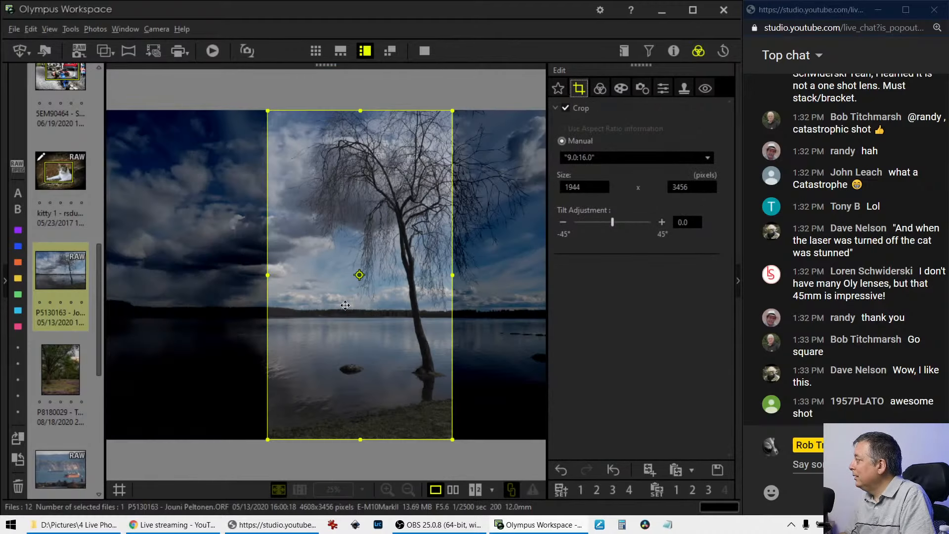
left_click(606, 160)
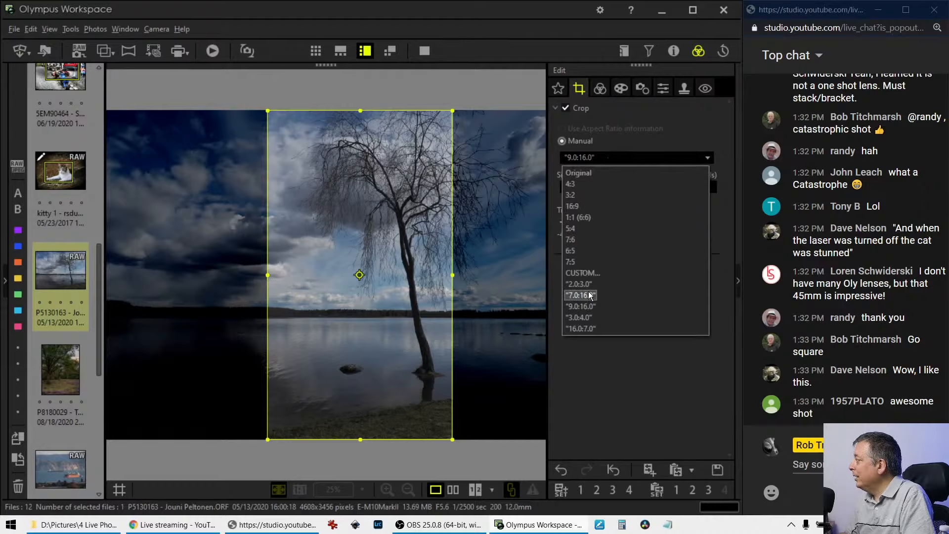
left_click(588, 316)
left_click_drag(359, 398, 388, 398)
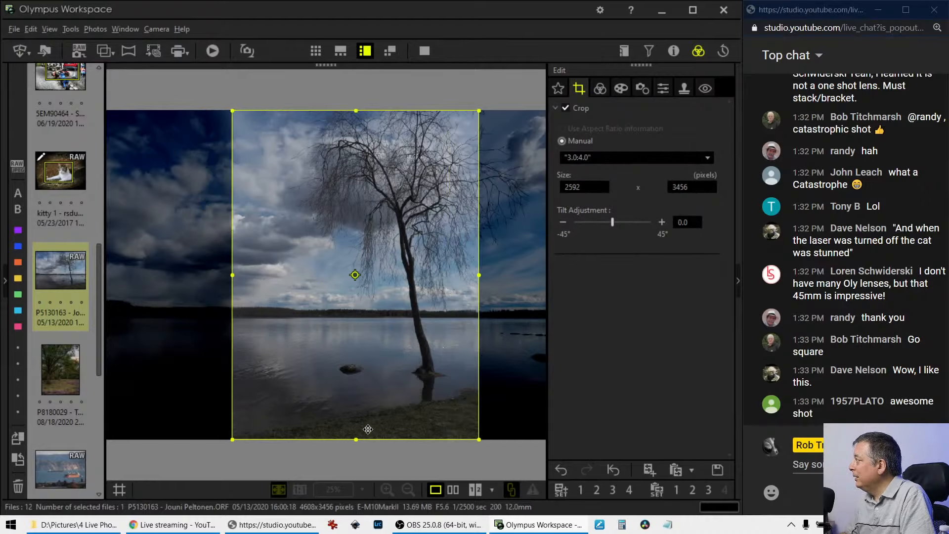
Set the lake photo's gradation to AUTO.
left_click(600, 89)
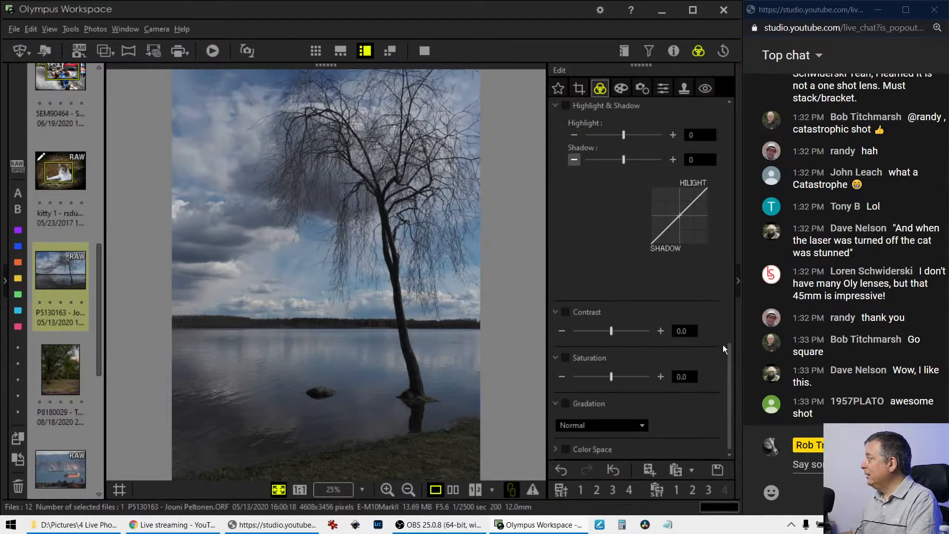
left_click(626, 426)
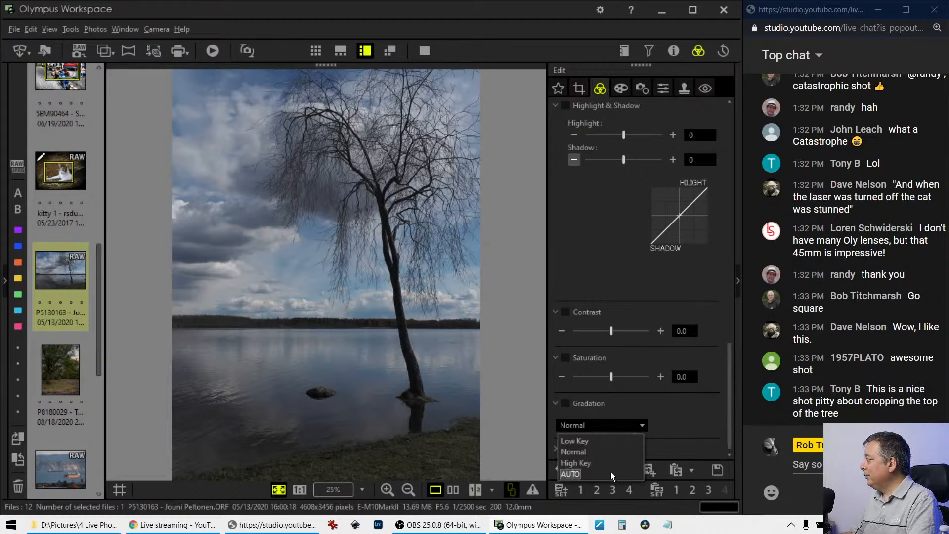
left_click(610, 472)
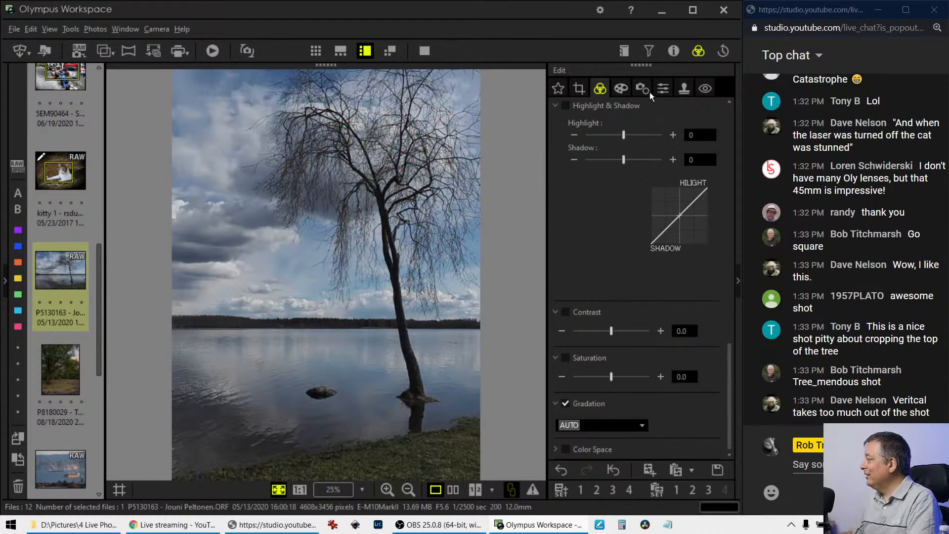
Raise the shadow portion of the lake photo's RGB tone curve to brighten the image.
left_click(623, 89)
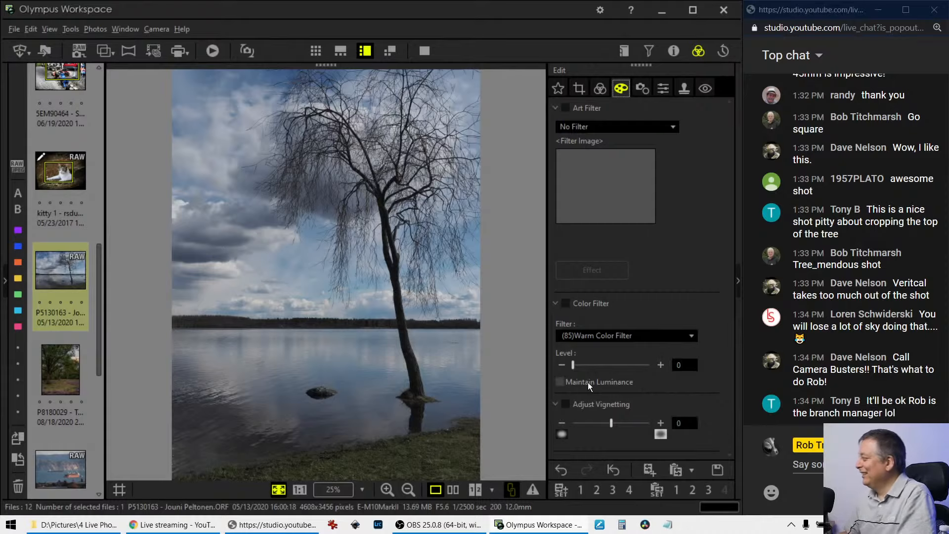
left_click(601, 89)
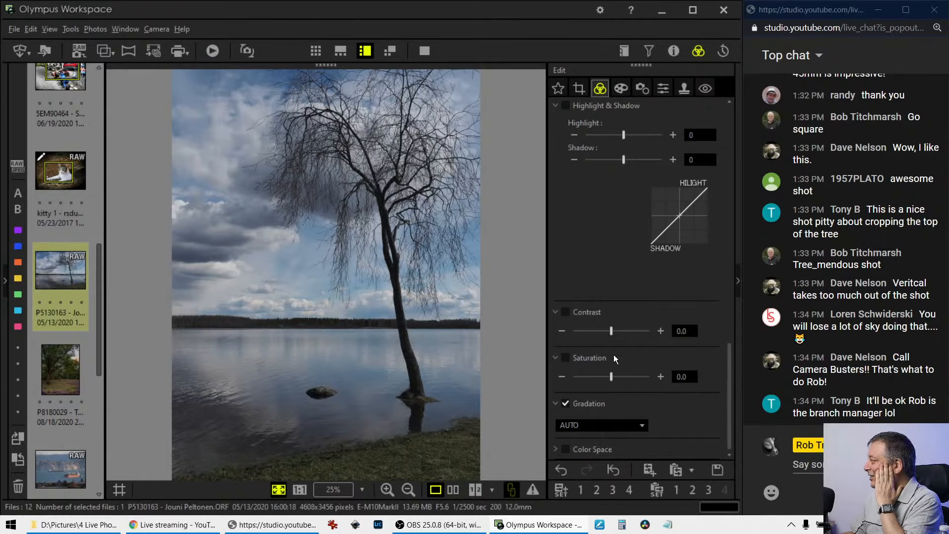
scroll(618, 265, "up", 5)
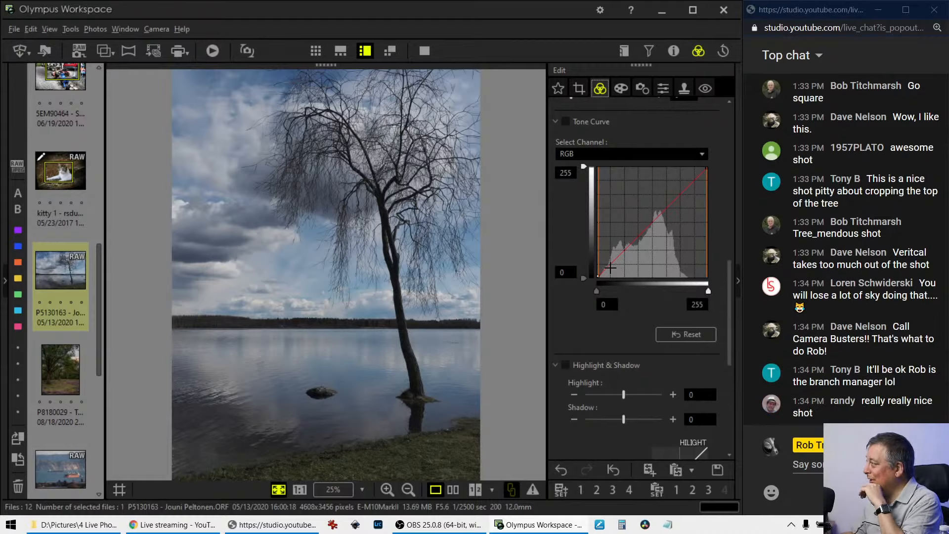
left_click_drag(611, 268, 609, 247)
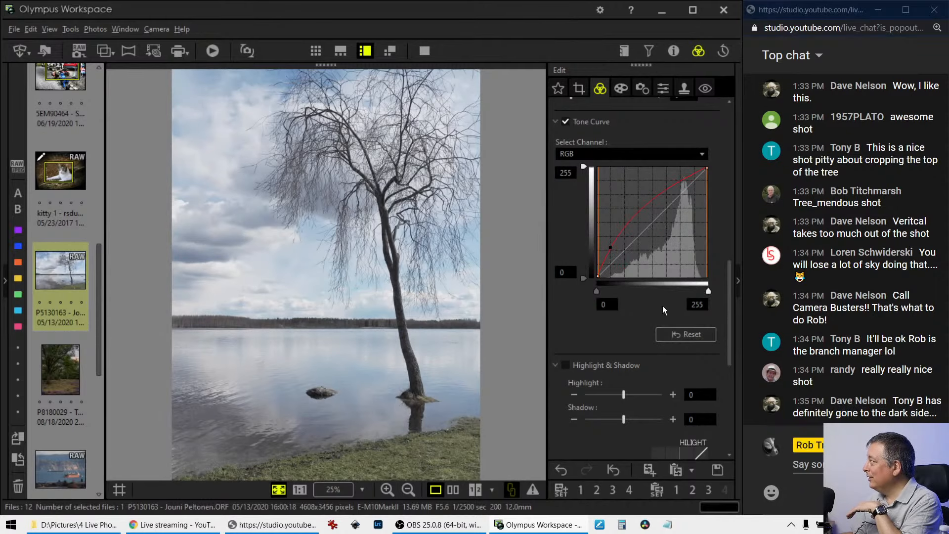
Apply the Soft Focus art filter to the lake photo and lower the RGB tone curve's shadow point to the diagonal.
left_click(624, 88)
left_click(616, 125)
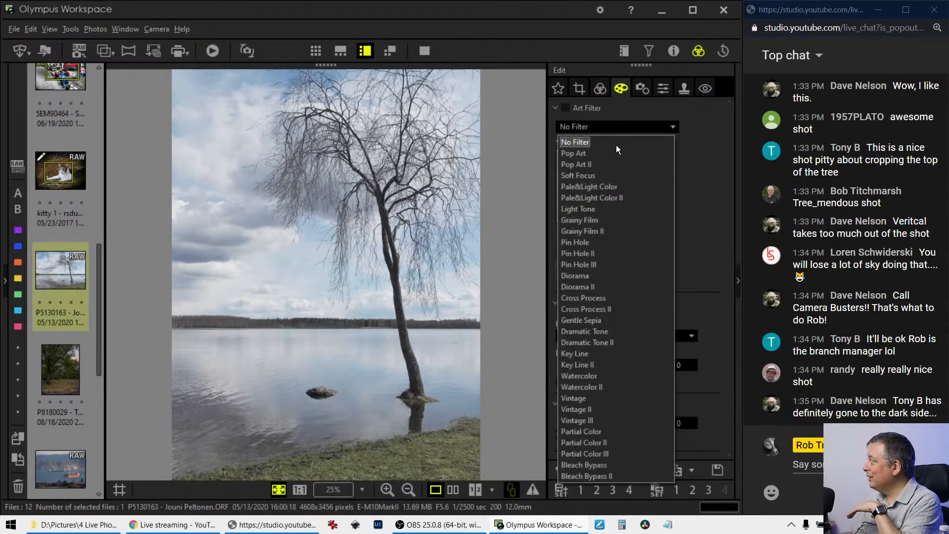
left_click(615, 172)
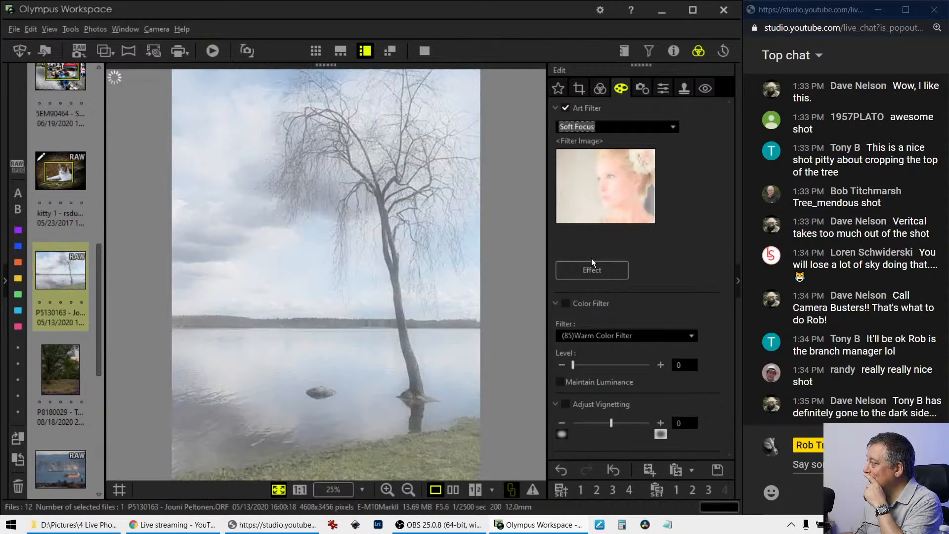
left_click(598, 89)
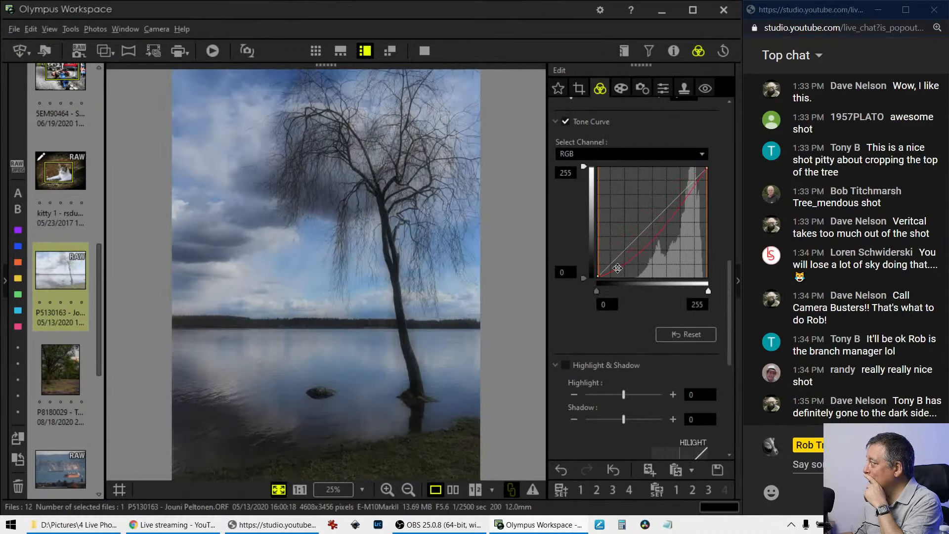
left_click_drag(618, 268, 615, 262)
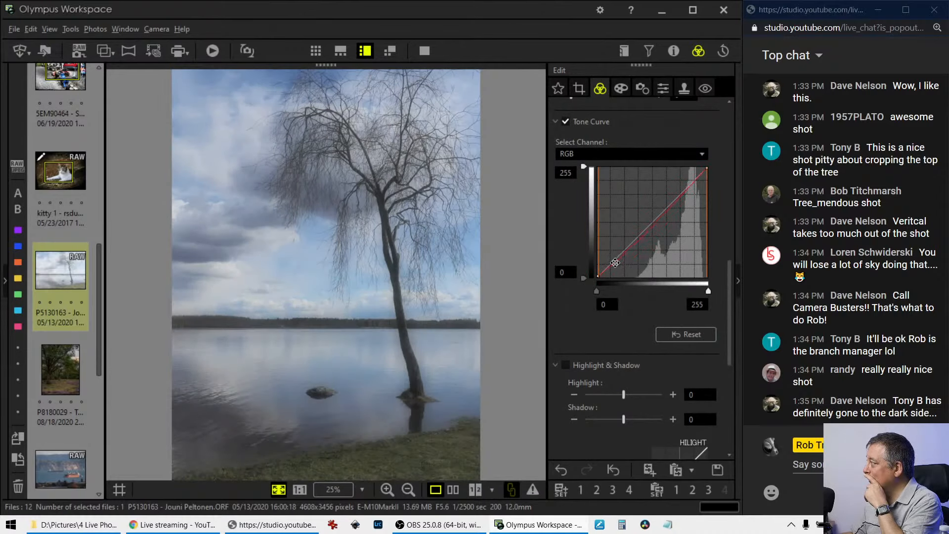
Raise the highlight portion of the lake photo's RGB tone curve slightly above the diagonal.
left_click_drag(667, 223, 668, 198)
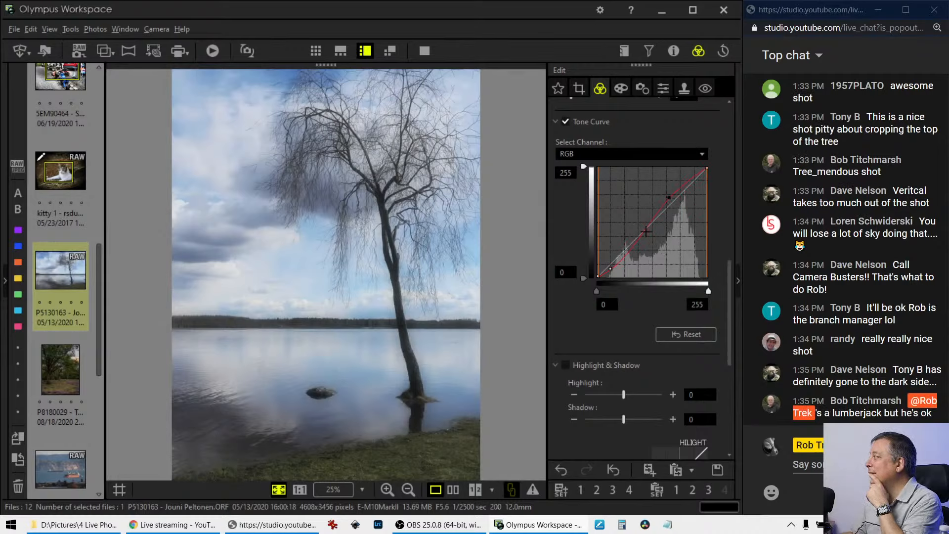
Set the lake photo's Dehaze to 13 and Clarity to 12.
scroll(567, 288, "up", 6)
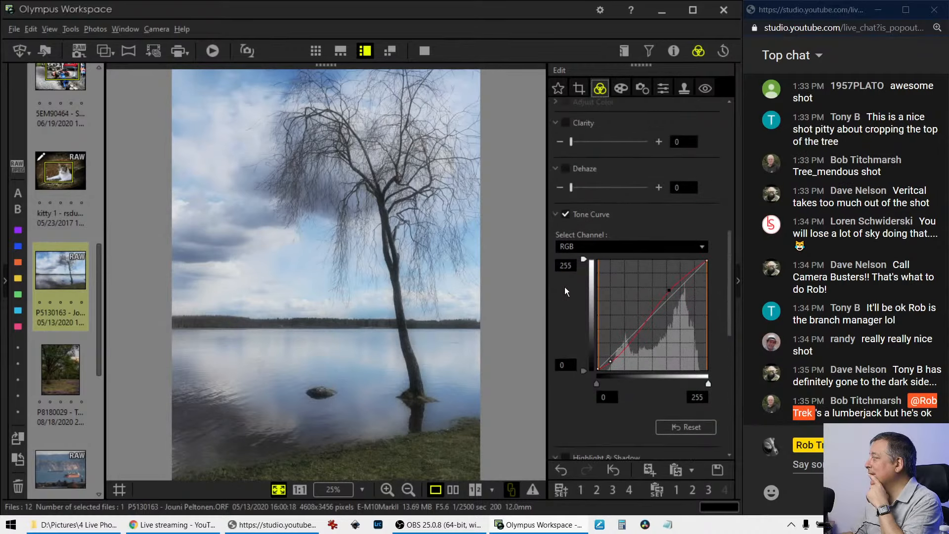
scroll(565, 291, "up", 1)
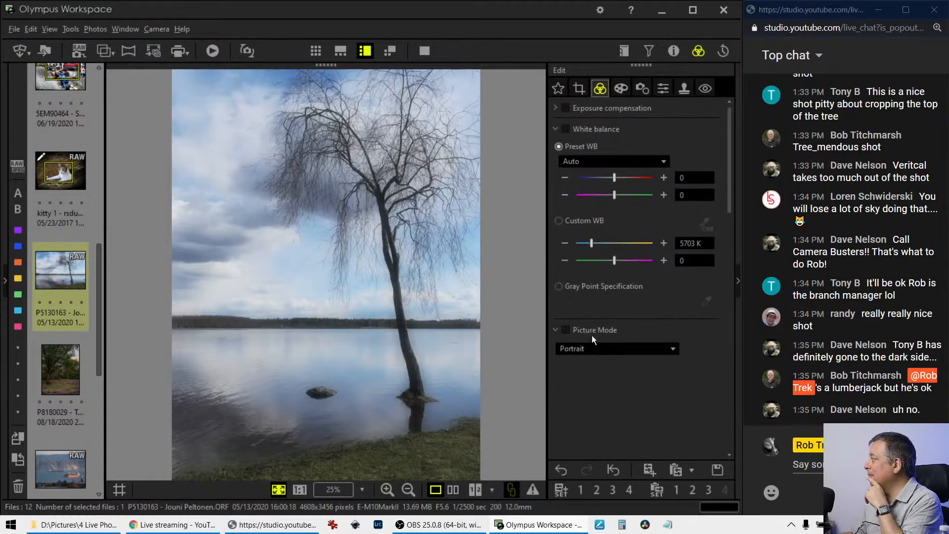
scroll(583, 394, "down", 7)
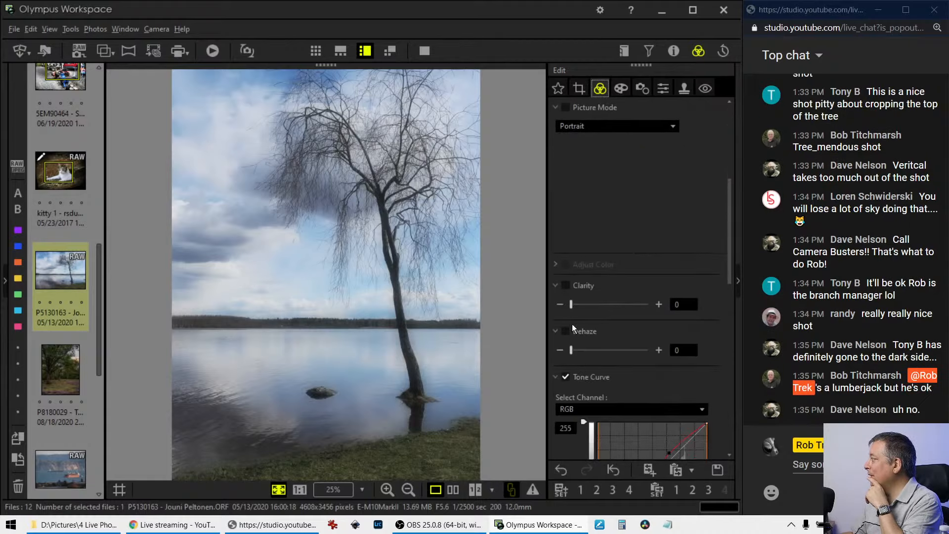
left_click(579, 349)
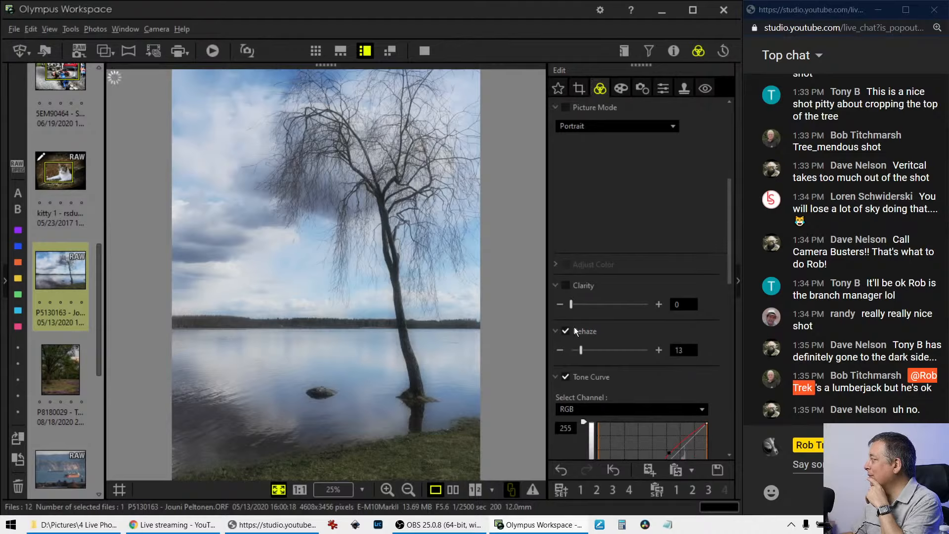
left_click(579, 304)
Raise the lake photo's Saturation to 1.4 and change its Picture Mode to Vivid.
scroll(560, 373, "down", 5)
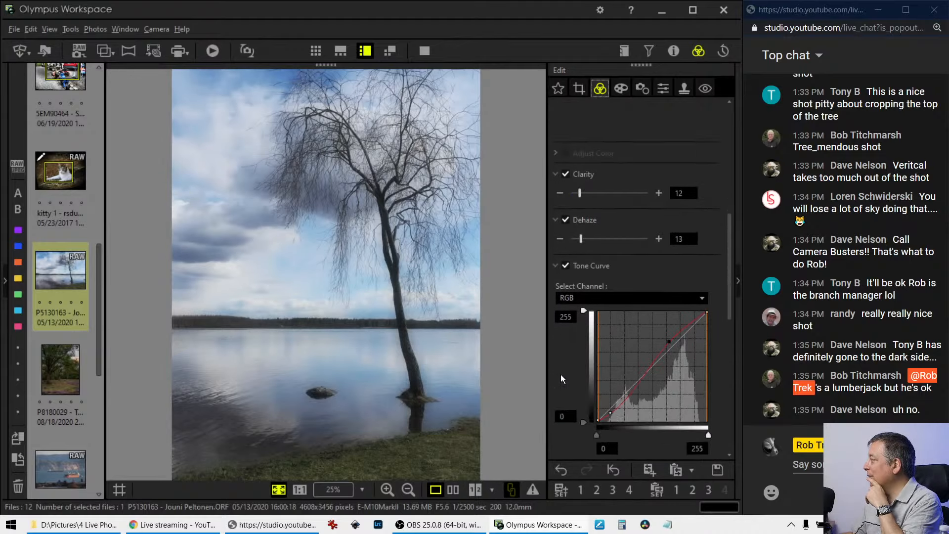
left_click_drag(727, 268, 728, 388)
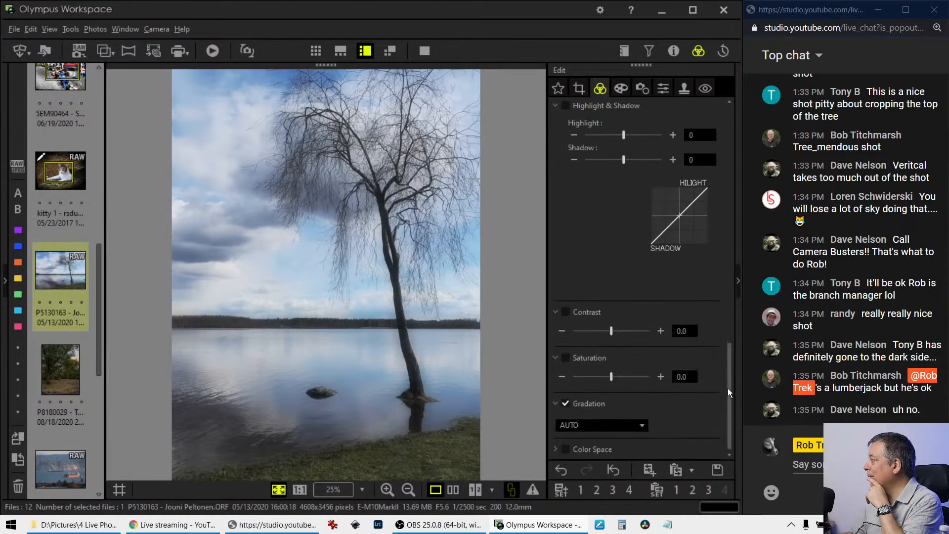
left_click_drag(611, 376, 636, 378)
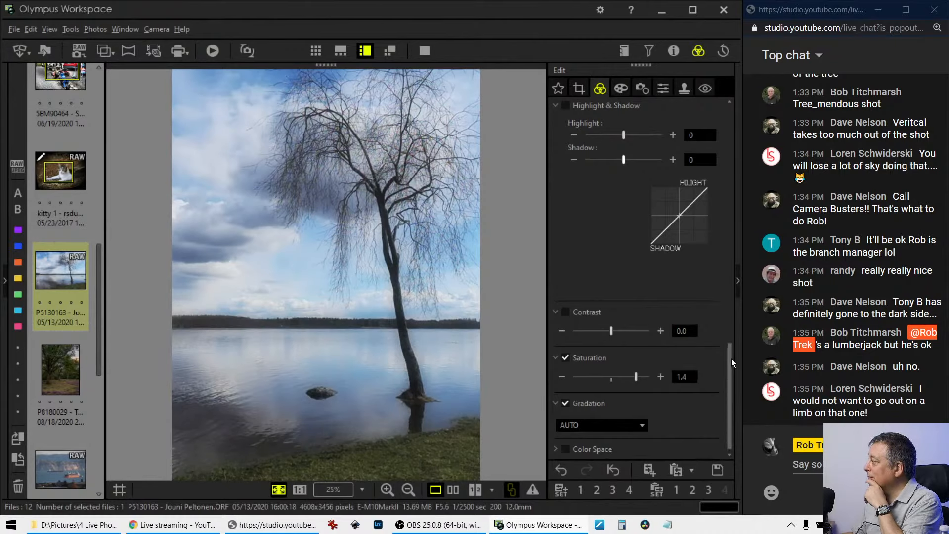
left_click_drag(730, 370, 722, 159)
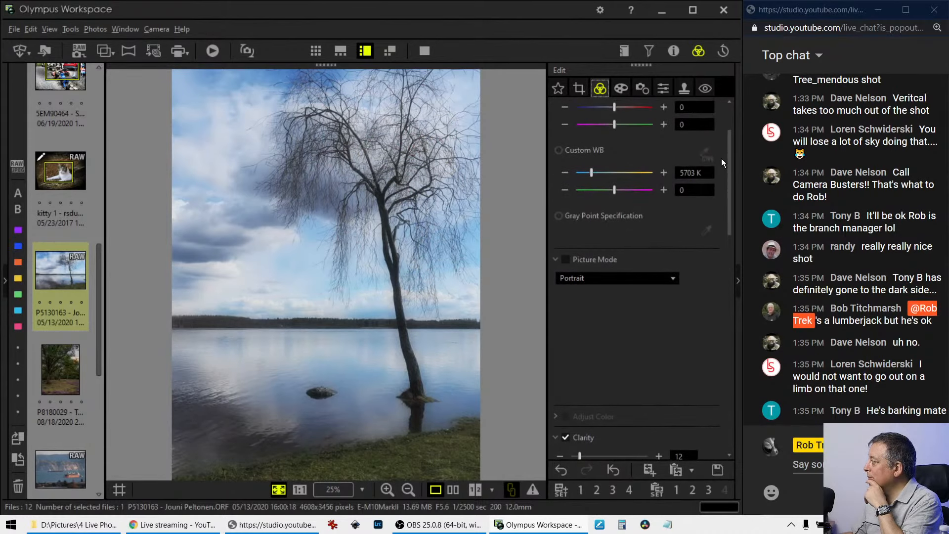
left_click(615, 276)
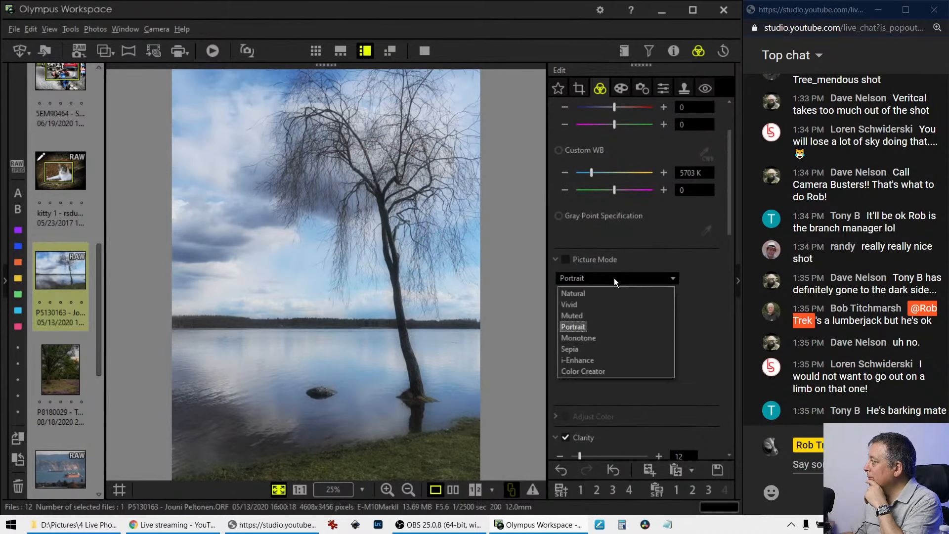
left_click(603, 304)
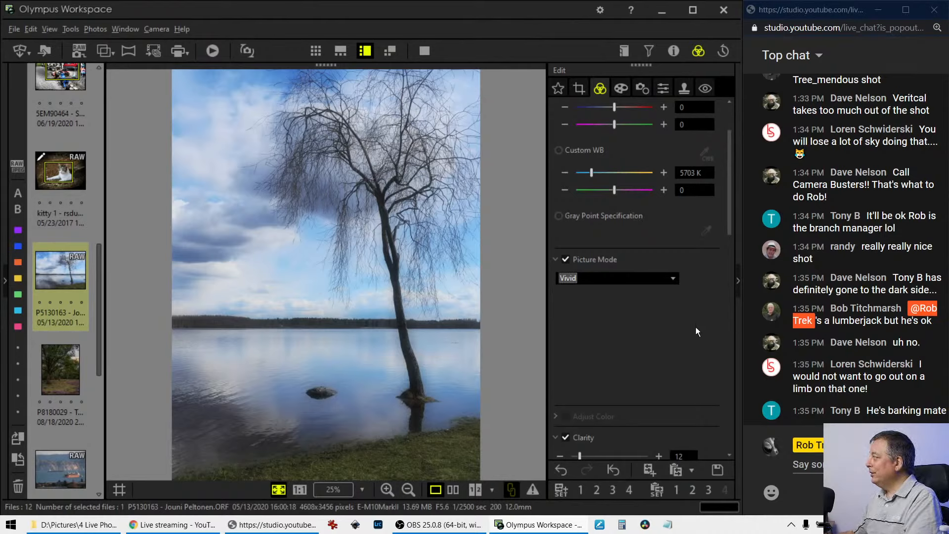
Increase the lake photo's Saturation to the maximum of 2.0.
left_click_drag(731, 200, 728, 147)
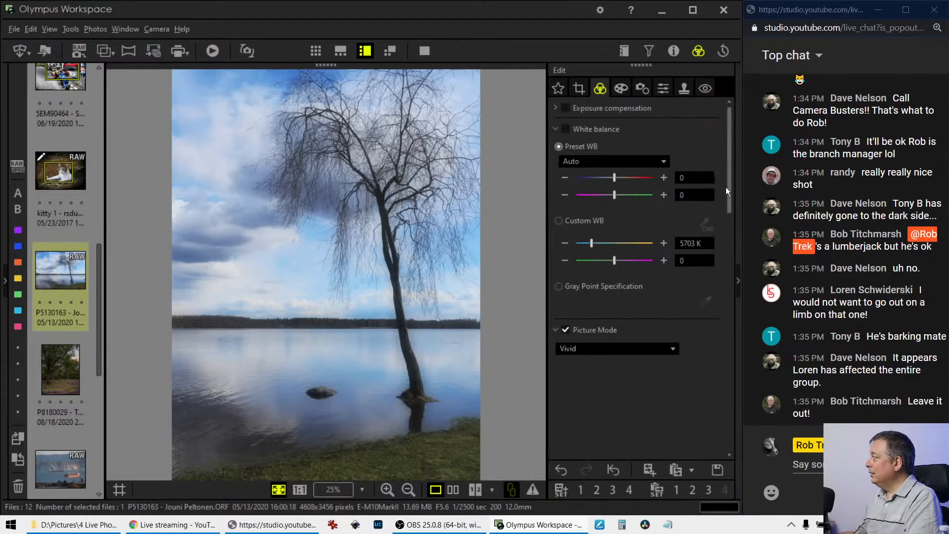
left_click_drag(729, 185, 722, 444)
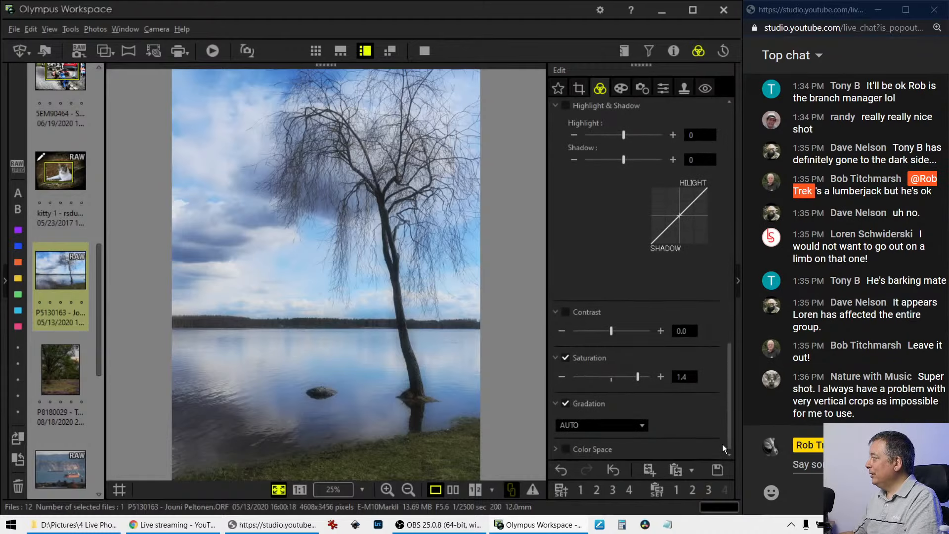
left_click_drag(636, 376, 678, 376)
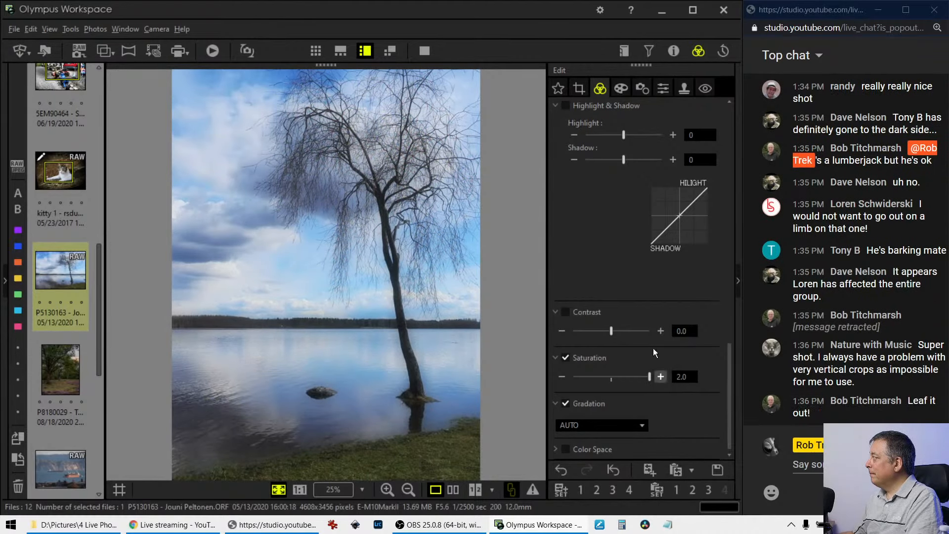
Convert the lake photo to black and white with the Monotone Picture Mode.
left_click(622, 89)
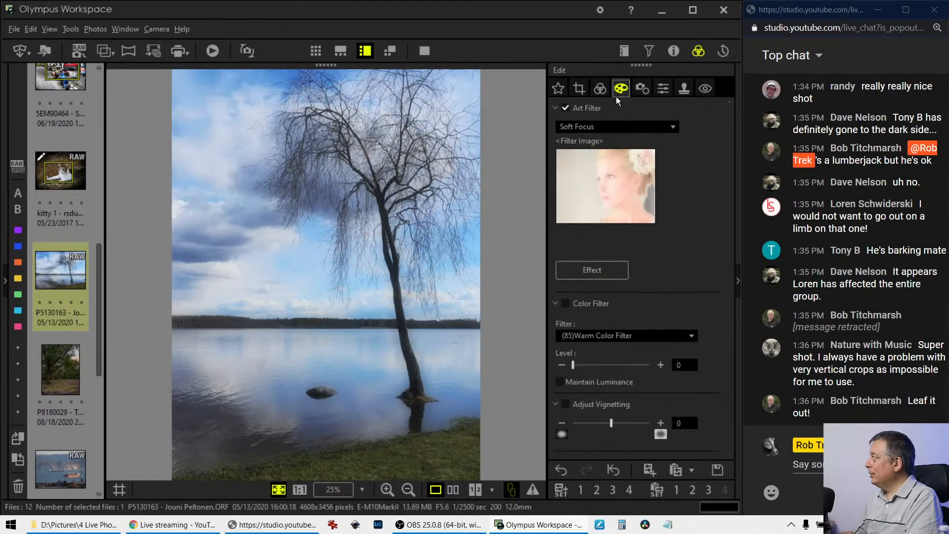
left_click(601, 89)
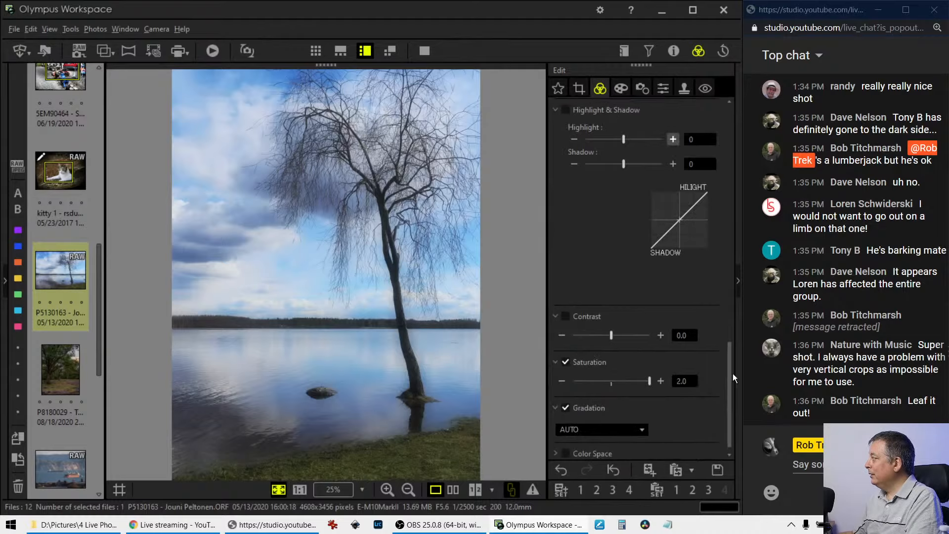
left_click_drag(733, 373, 726, 247)
scroll(633, 198, "up", 8)
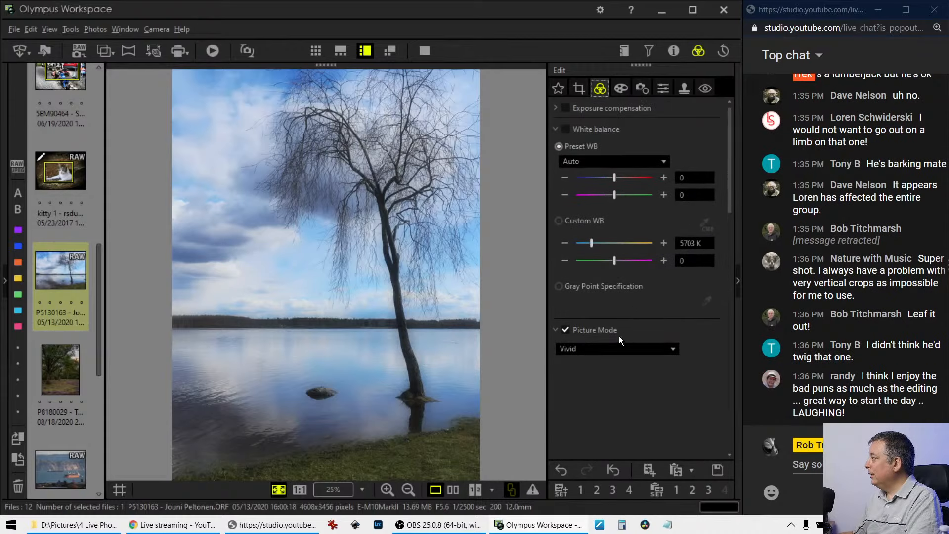
left_click(618, 349)
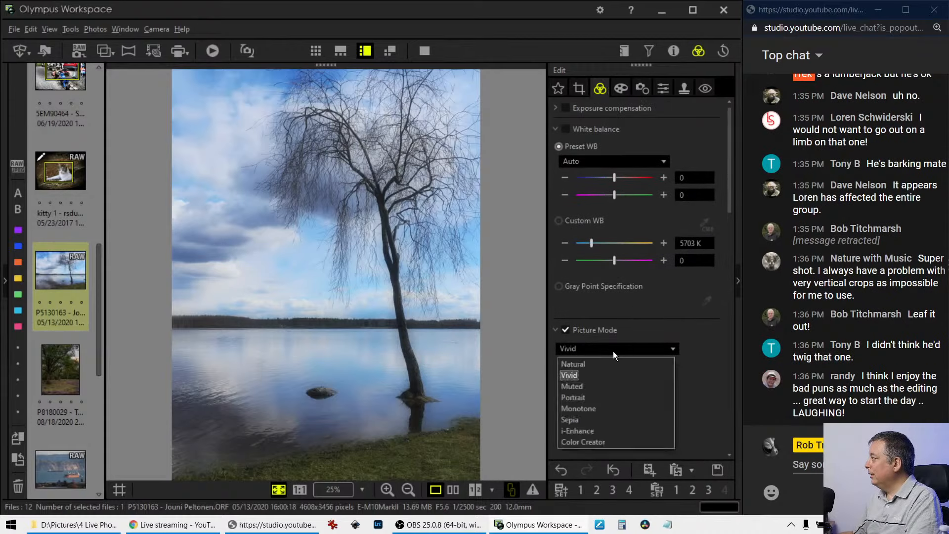
left_click(602, 410)
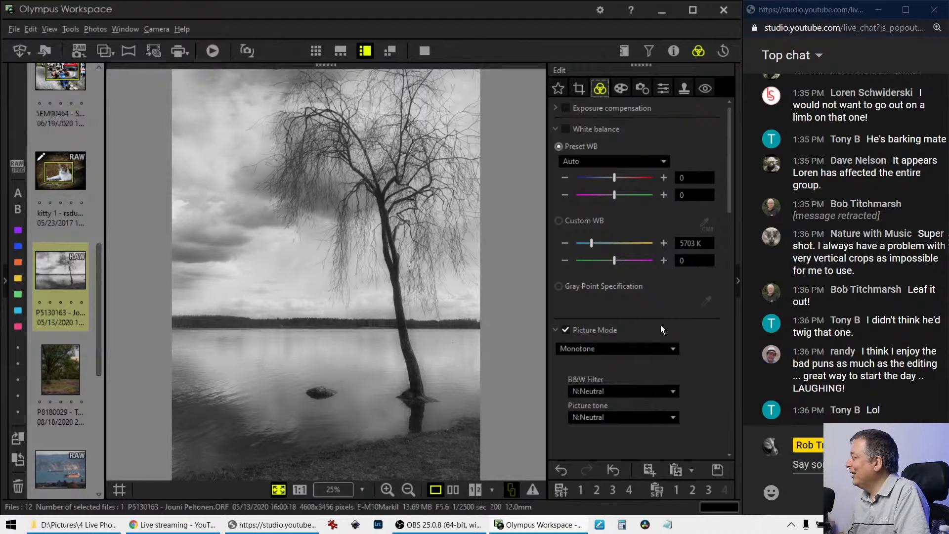
Set the monotone lake photo's Dehaze to 100 and Clarity to 23.
scroll(660, 325, "down", 5)
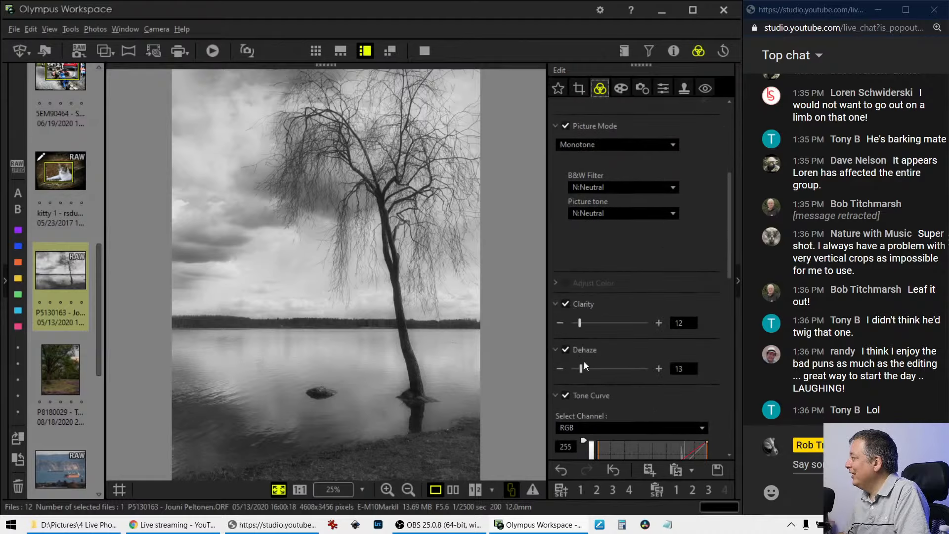
left_click_drag(582, 368, 676, 369)
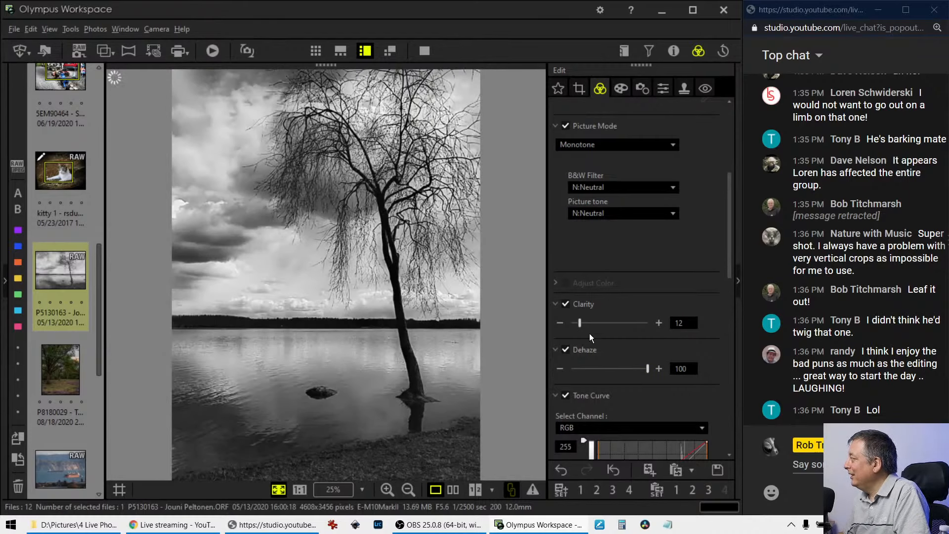
left_click_drag(580, 326, 589, 327)
Shape the RGB tone curve into a stronger S, with the shadow point slightly below the diagonal and the highlight point well above it.
scroll(725, 261, "down", 3)
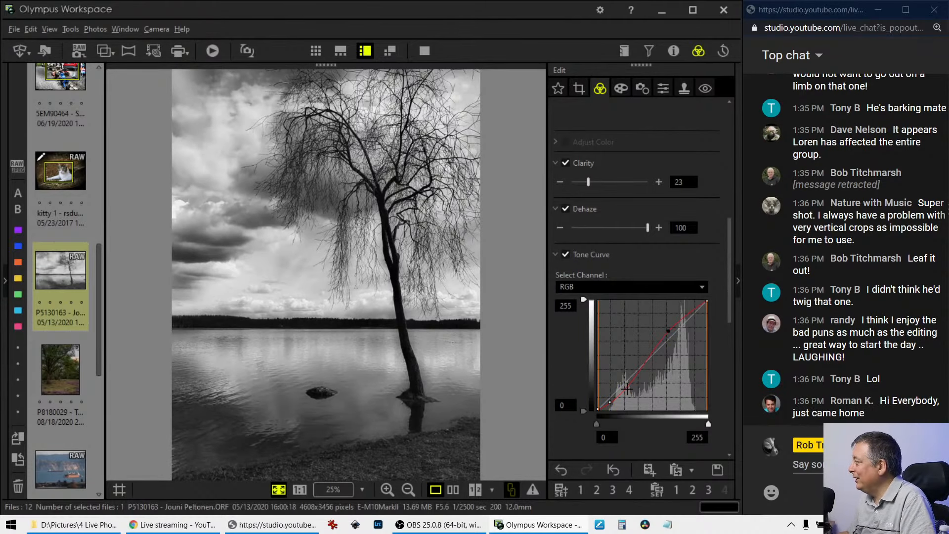
left_click_drag(616, 401, 615, 404)
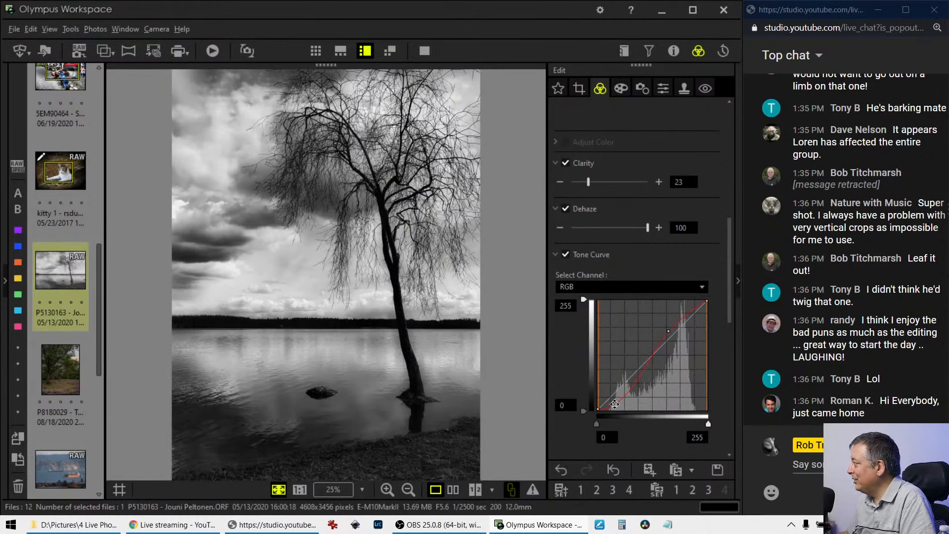
left_click_drag(668, 331, 667, 322)
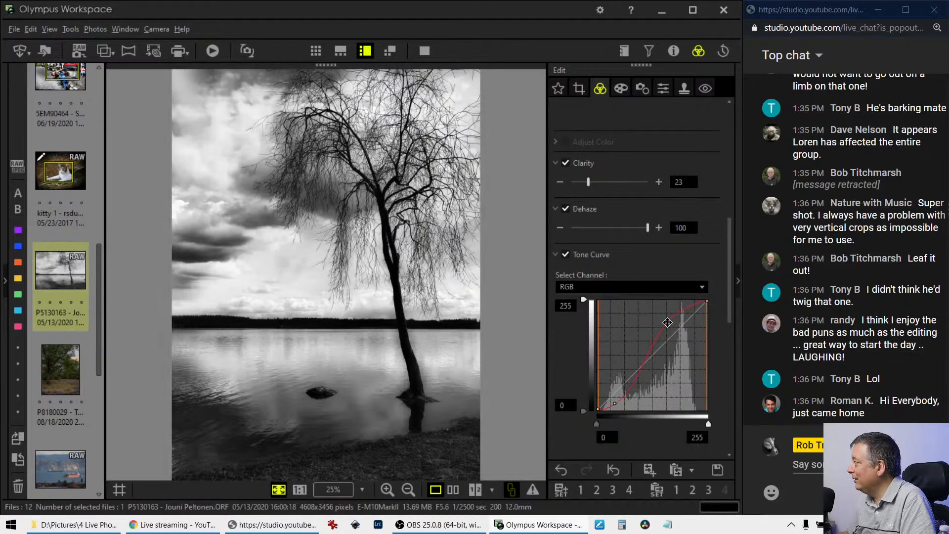
left_click_drag(615, 404, 613, 407)
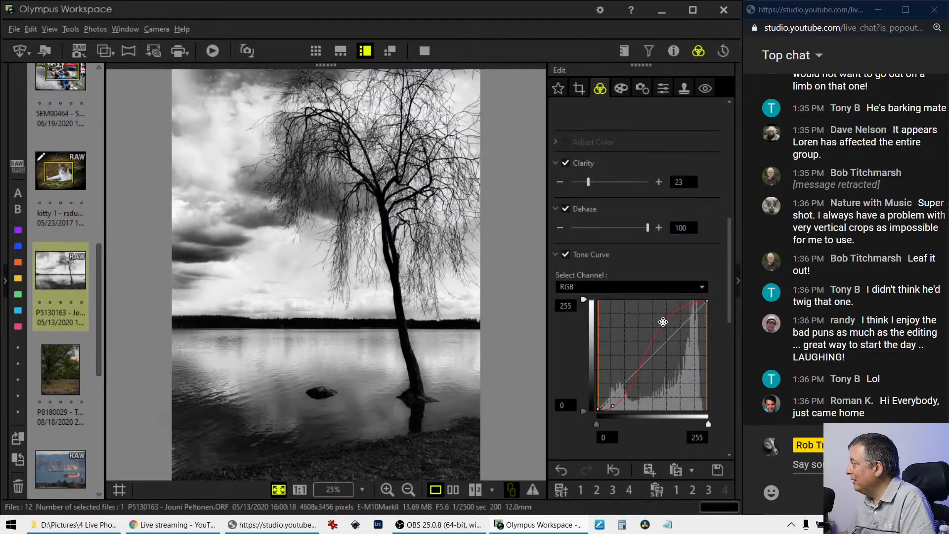
left_click_drag(663, 322, 664, 330)
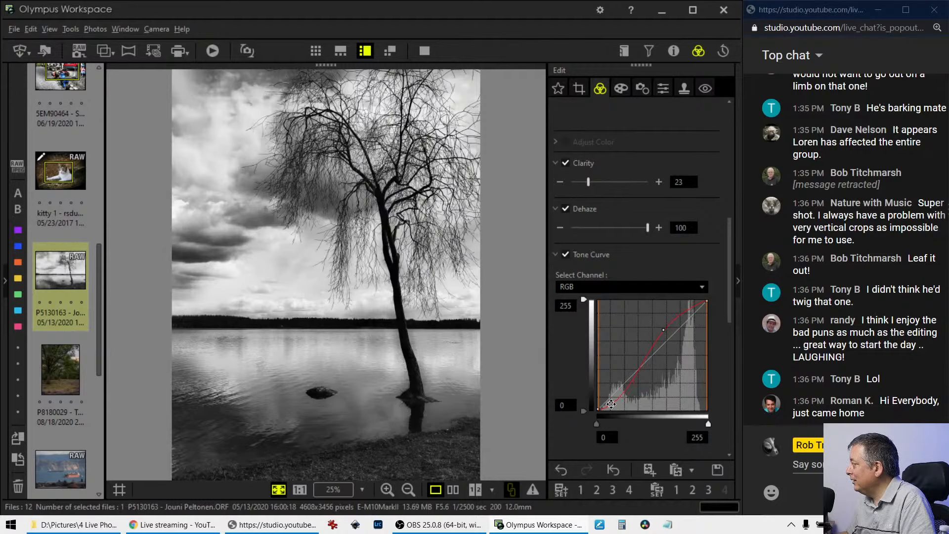
left_click_drag(611, 405, 612, 401)
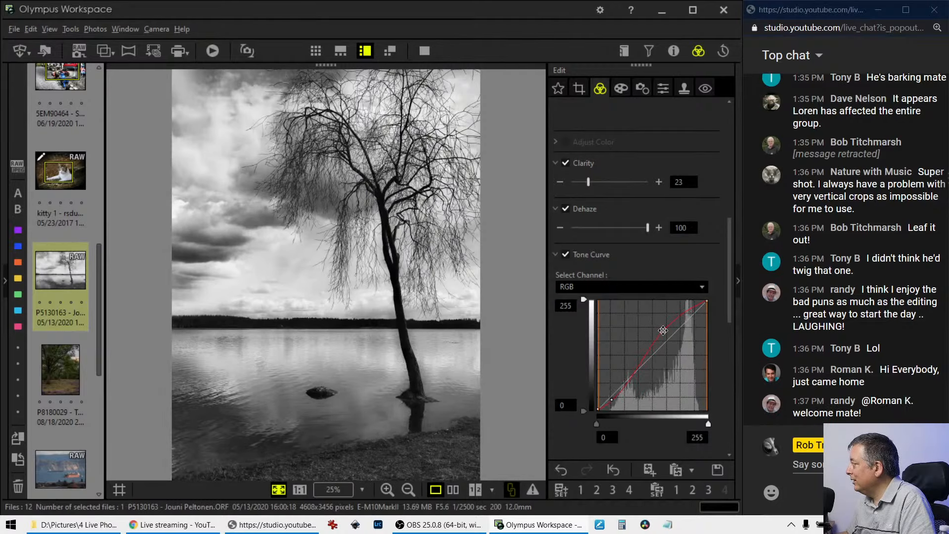
left_click_drag(663, 330, 661, 328)
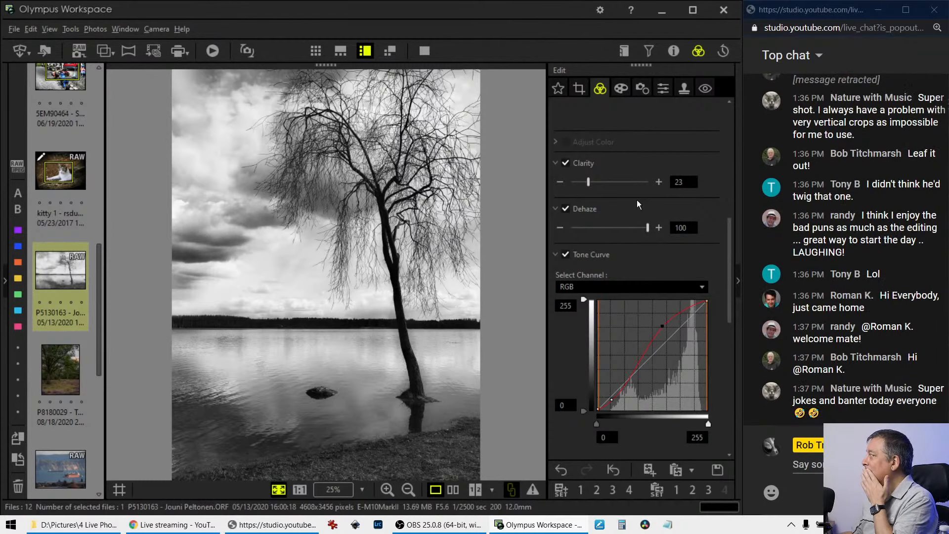
Increase the lake photo's Clarity to 55 and darken its corners with Adjust Vignetting at -8.
left_click_drag(590, 182, 615, 181)
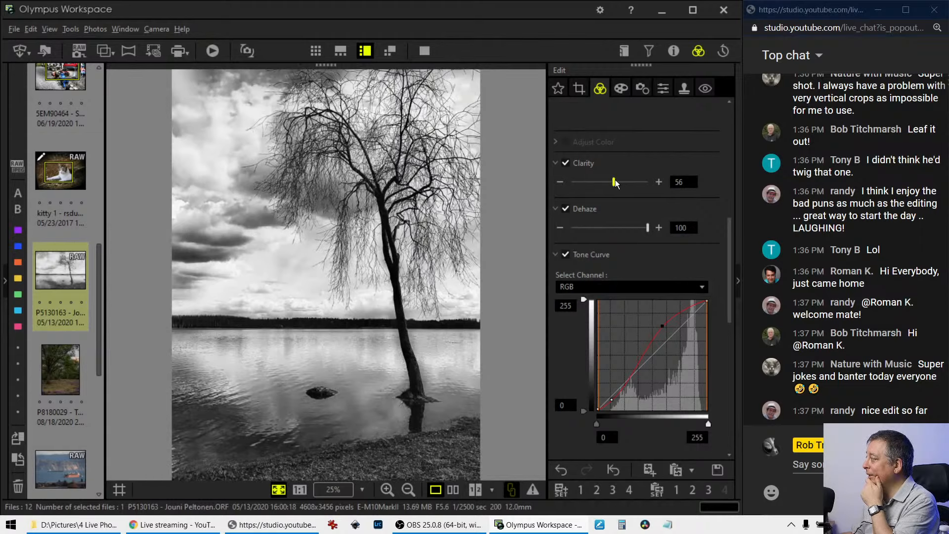
left_click_drag(614, 179, 614, 180)
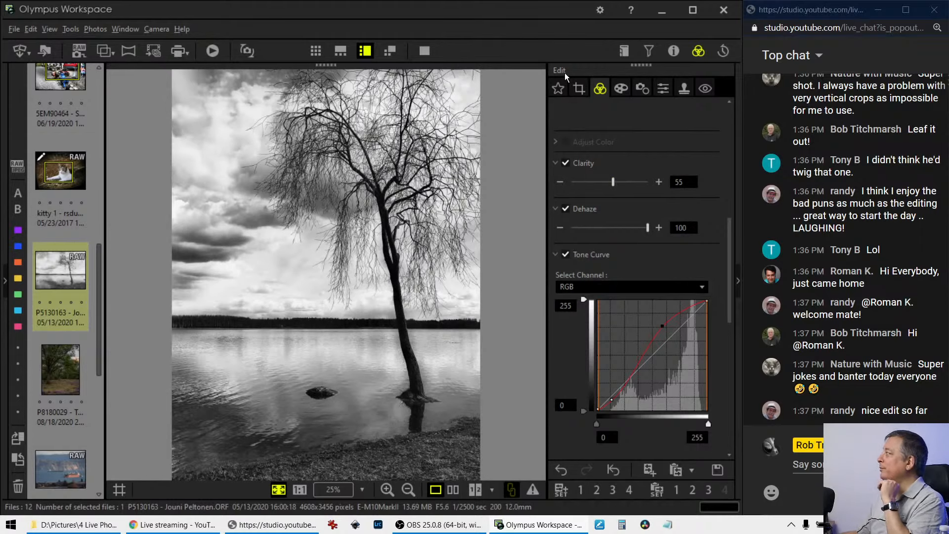
left_click(621, 89)
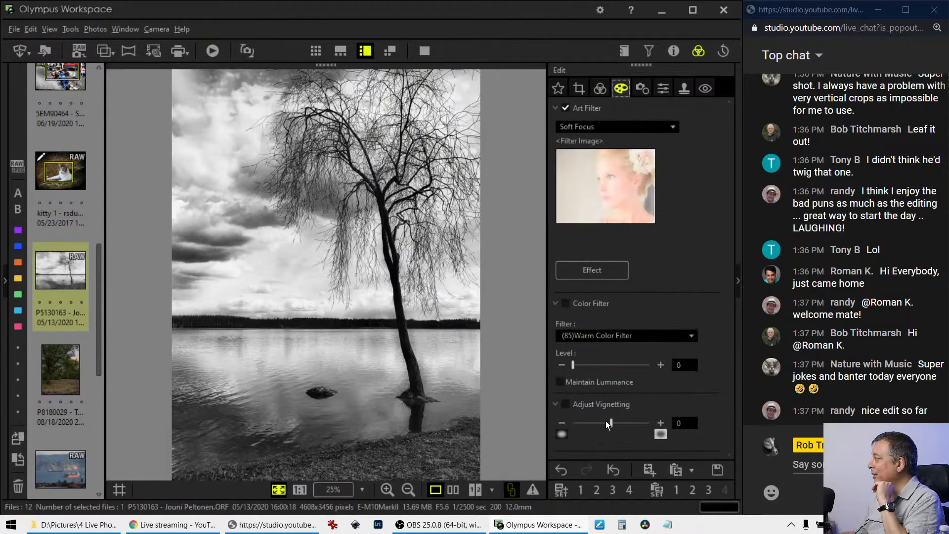
left_click_drag(606, 420, 601, 424)
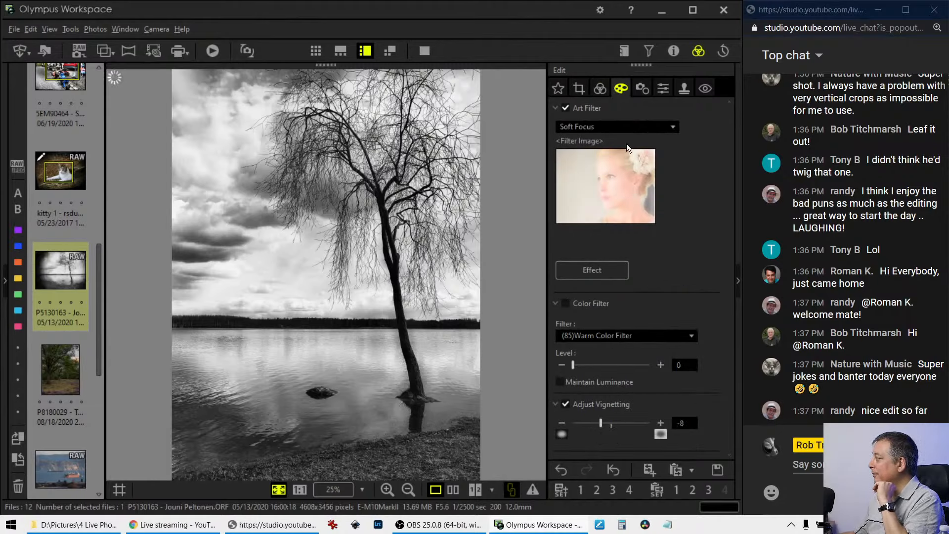
Add a shadow point to the tone curve's blue channel, just below the diagonal, to tint the monotone lake photo.
left_click(600, 97)
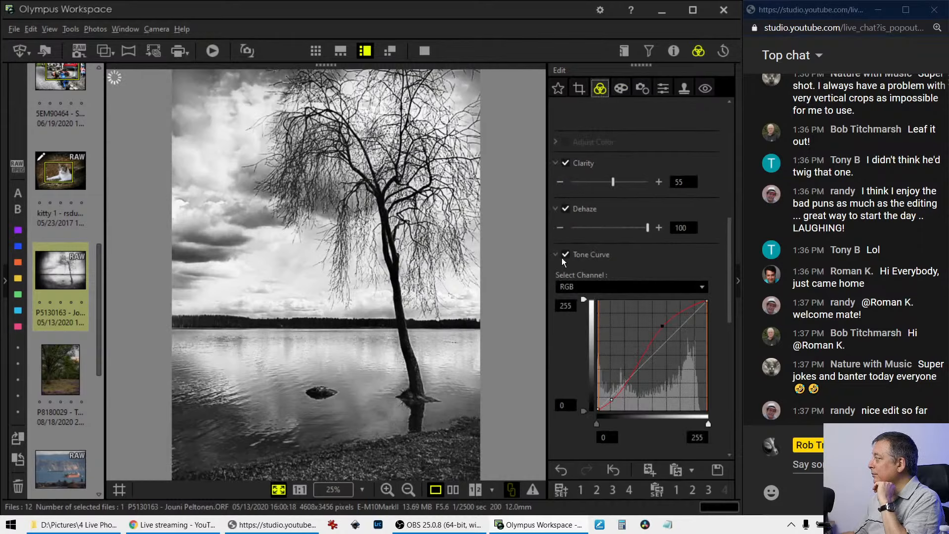
left_click(635, 292)
left_click(624, 331)
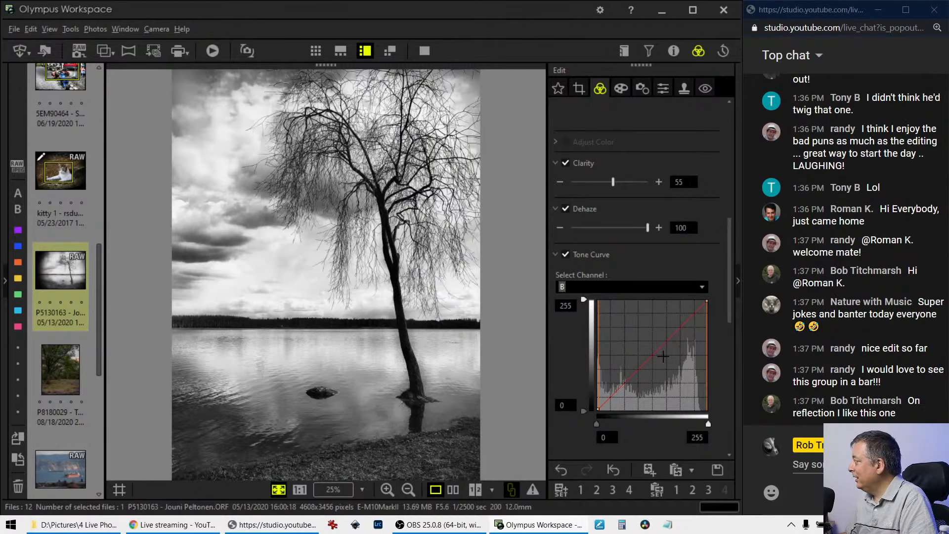
left_click(611, 396)
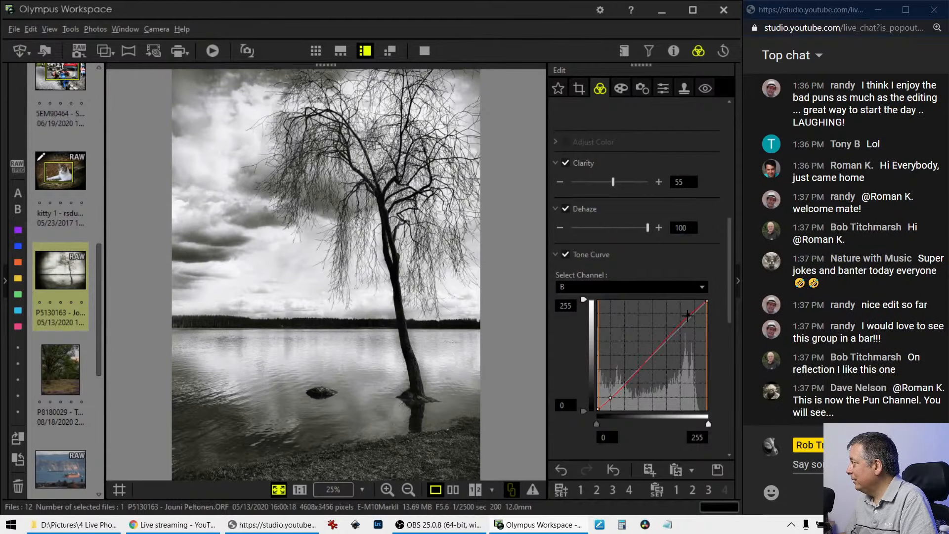
Shape the lake photo's blue tone curve with a highlight point above the diagonal, a midpoint anchor on it and a shadow point near the bottom end.
left_click_drag(693, 310, 696, 307)
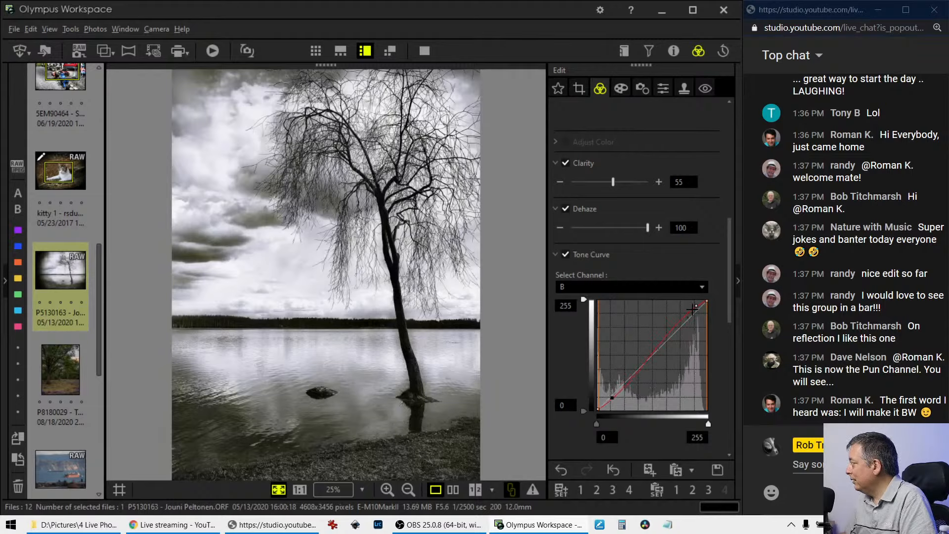
left_click_drag(694, 309, 698, 307)
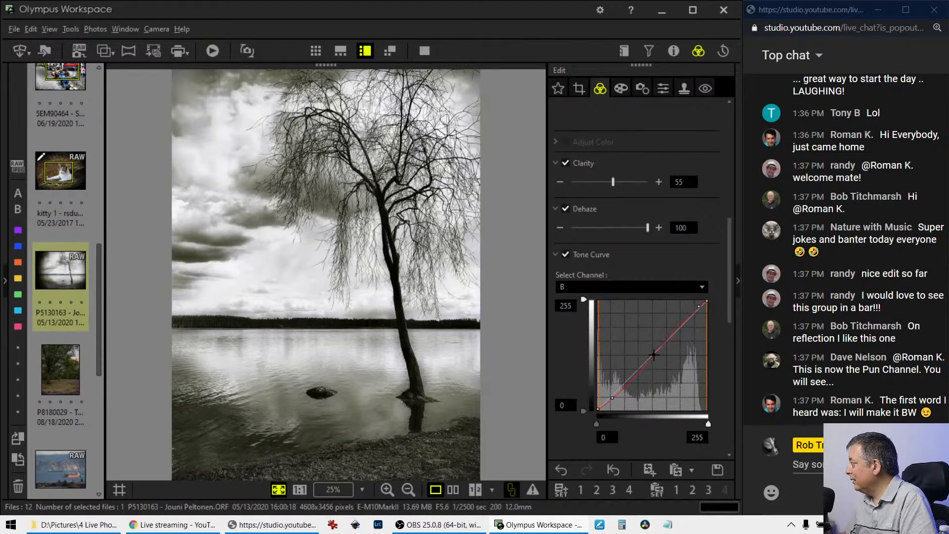
left_click(653, 354)
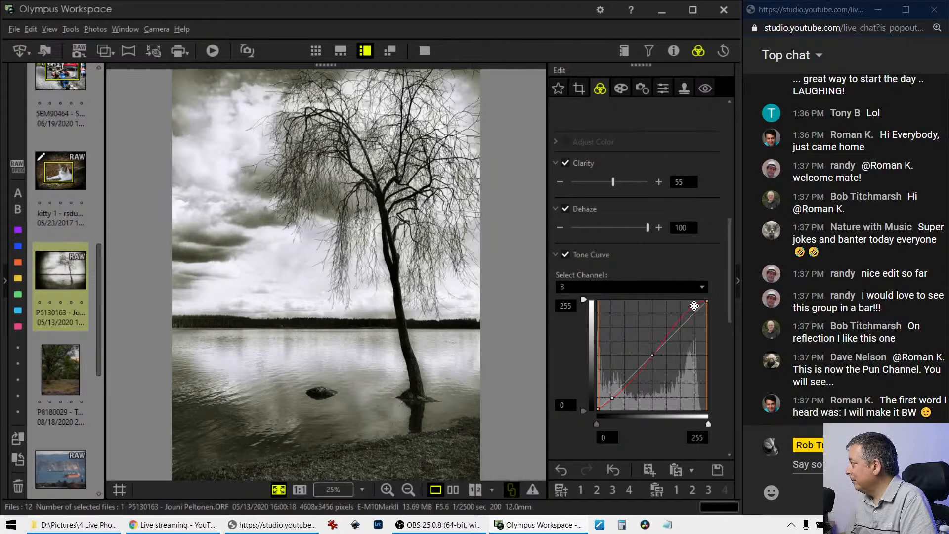
left_click_drag(691, 306, 682, 315)
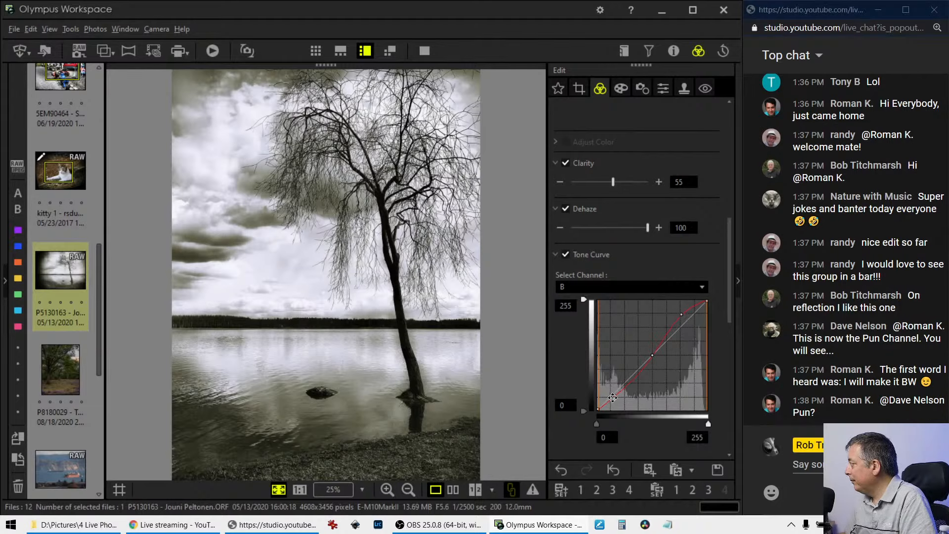
left_click_drag(613, 399, 611, 396)
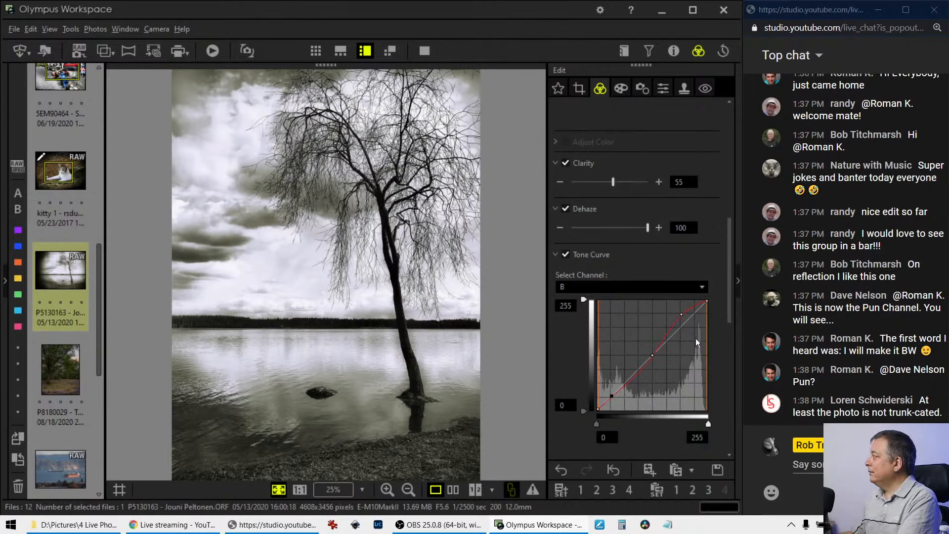
left_click_drag(682, 315, 686, 314)
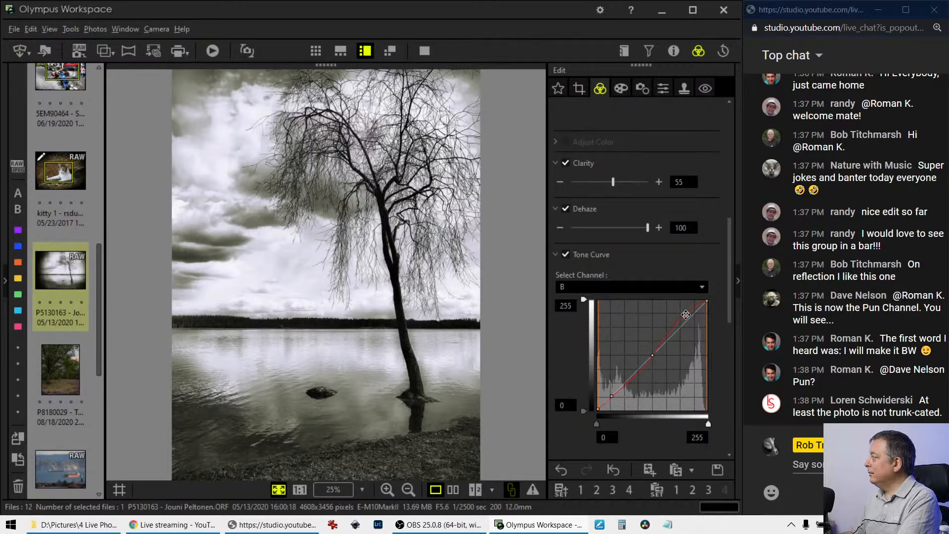
left_click_drag(612, 396, 608, 400)
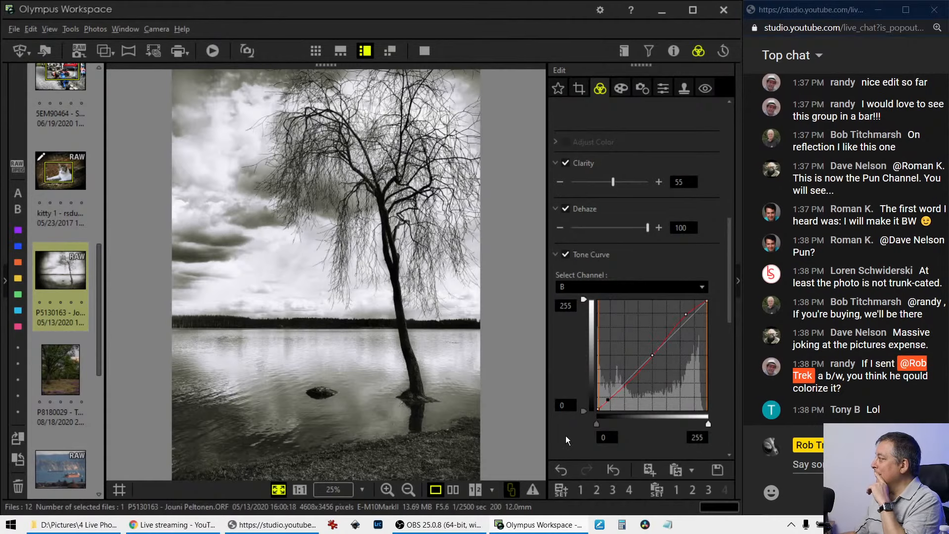
Compare the original and edited lake photos side by side in full screen, examining the trunk, far shore and branches at close magnification.
left_click(455, 490)
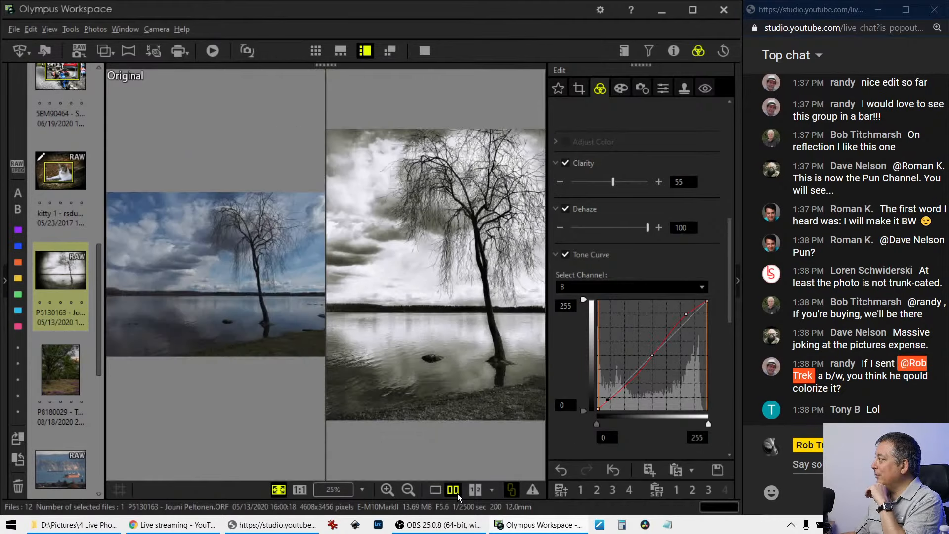
left_click(425, 51)
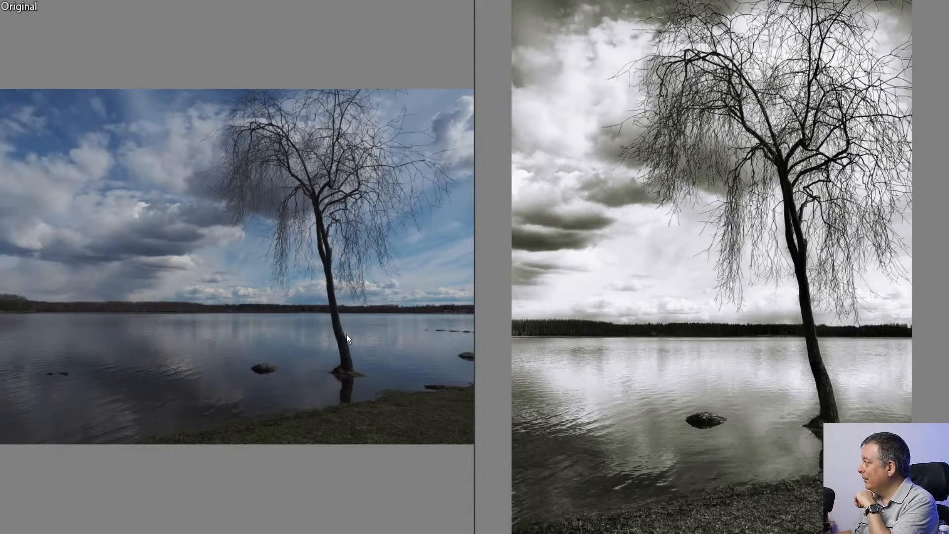
left_click(352, 362)
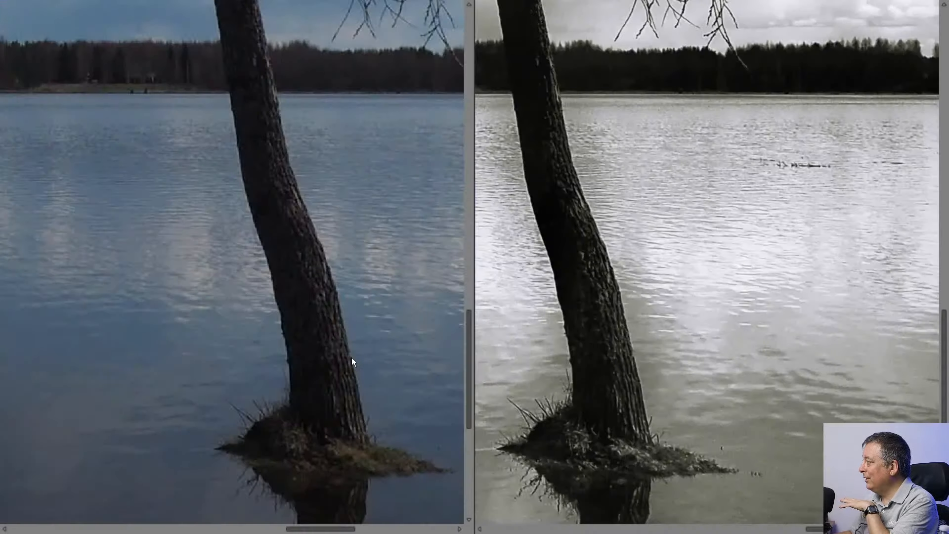
left_click_drag(318, 286, 328, 423)
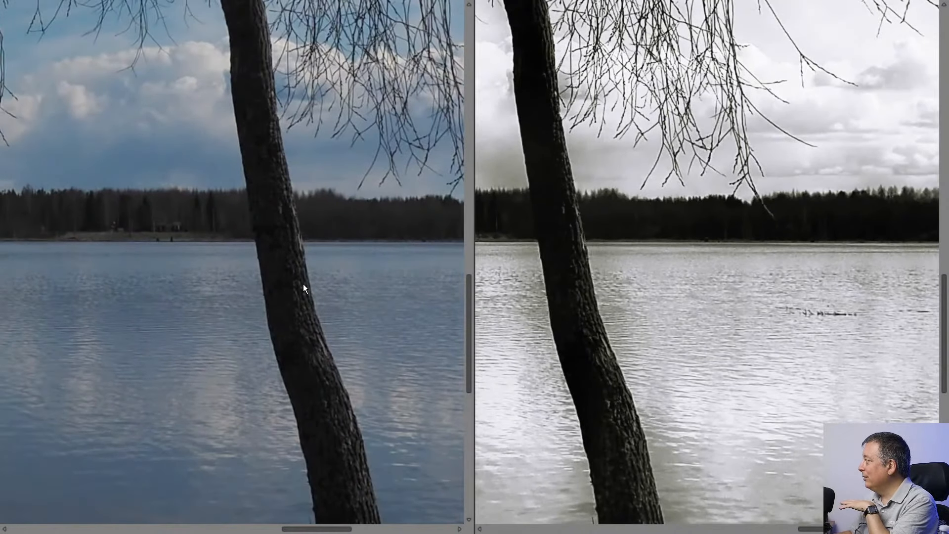
scroll(291, 197, "up", 3)
scroll(292, 194, "up", 10)
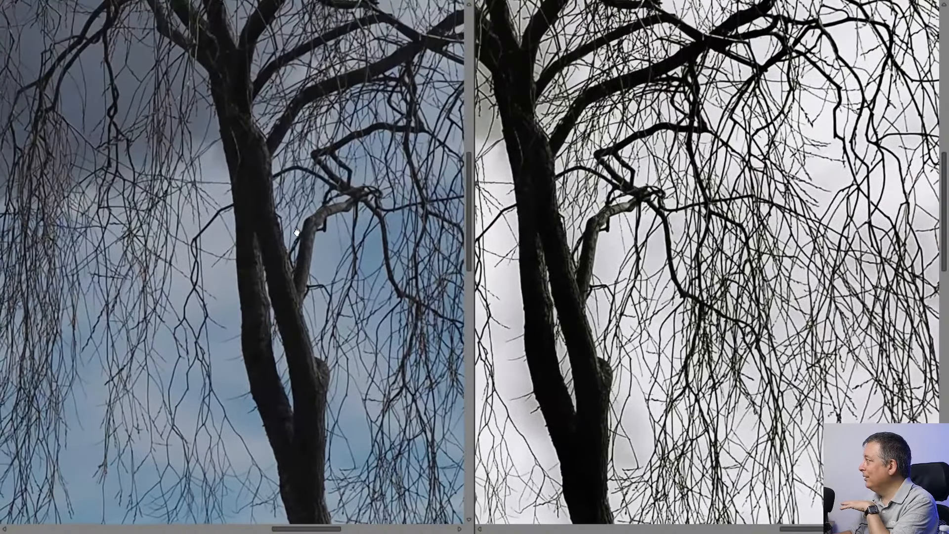
left_click(296, 232)
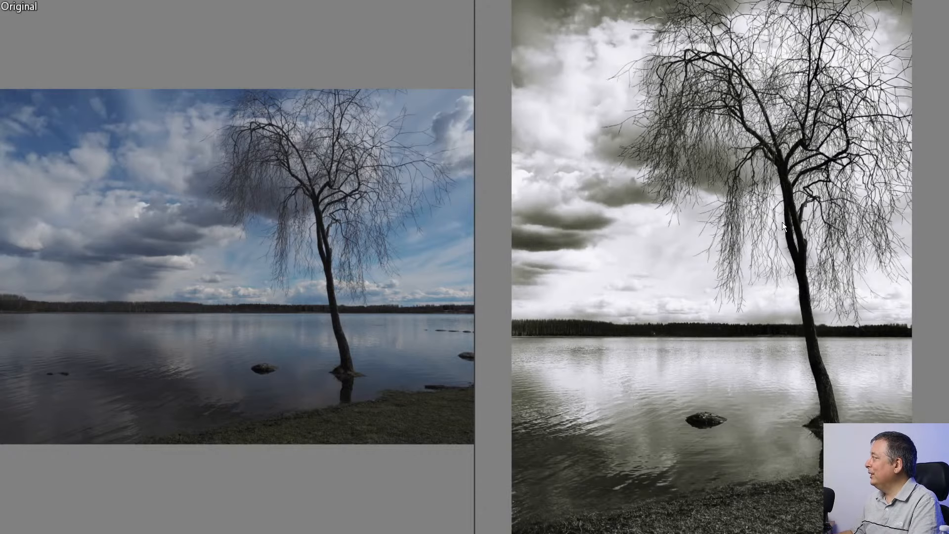
key("Escape")
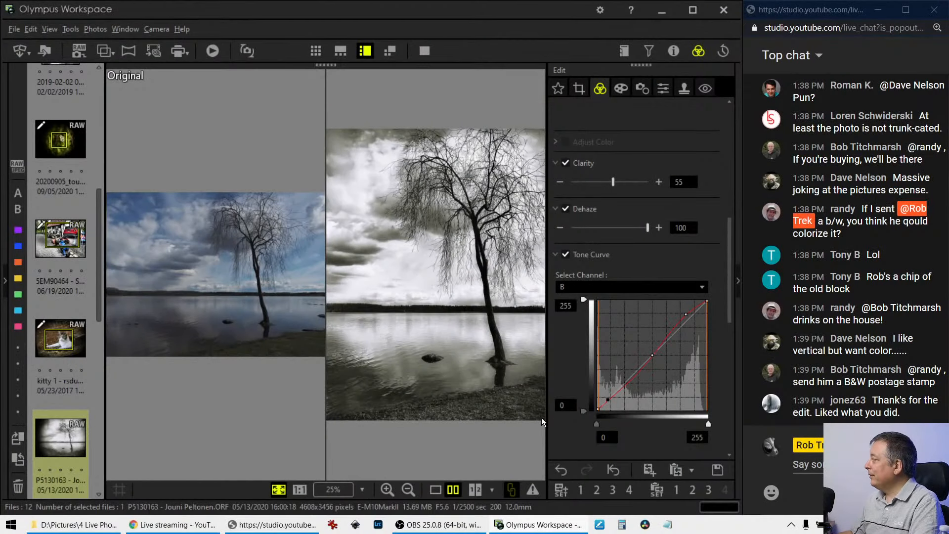
Return to the single-image view and lower the blue curve's highlight point slightly, onto the diagonal.
left_click(437, 492)
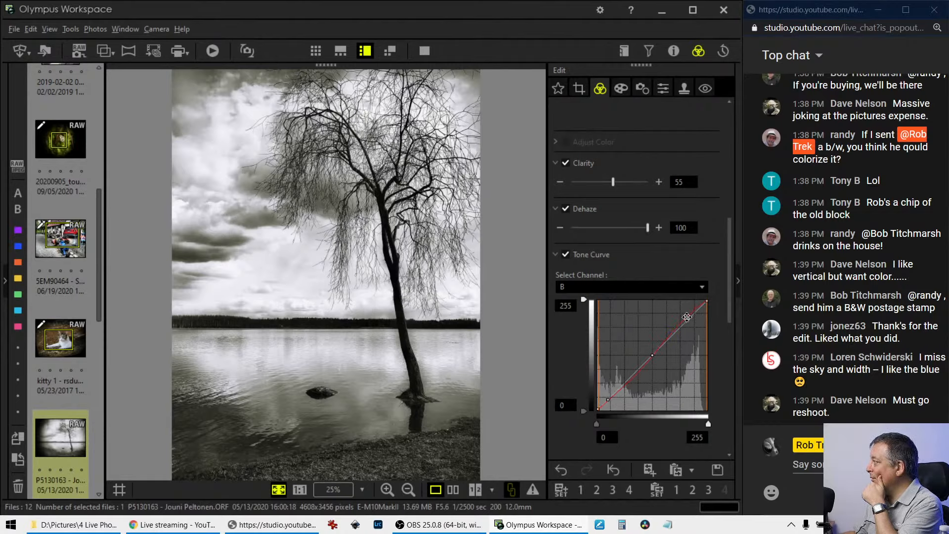
left_click_drag(686, 315, 687, 316)
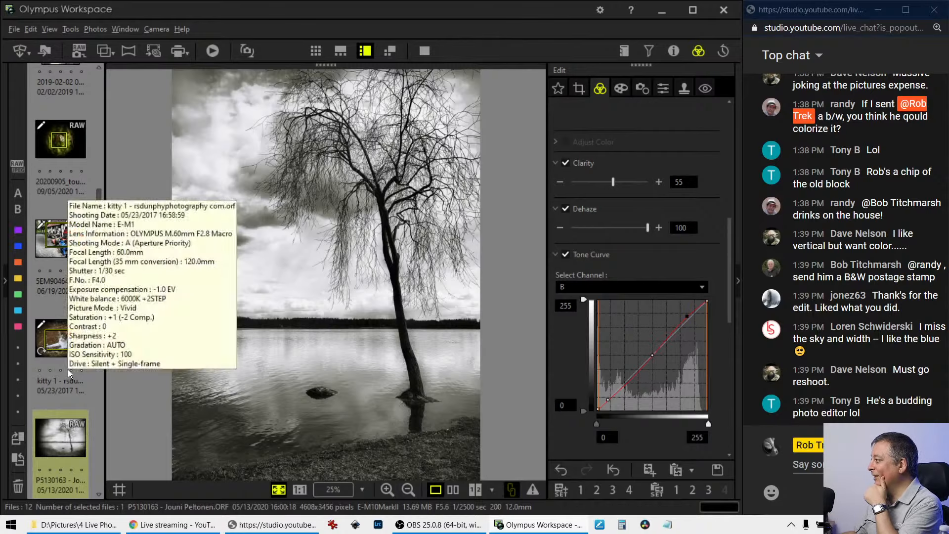
Open the P8180029 photo of the tree and heather, and display its histogram and shooting details.
scroll(67, 369, "down", 3)
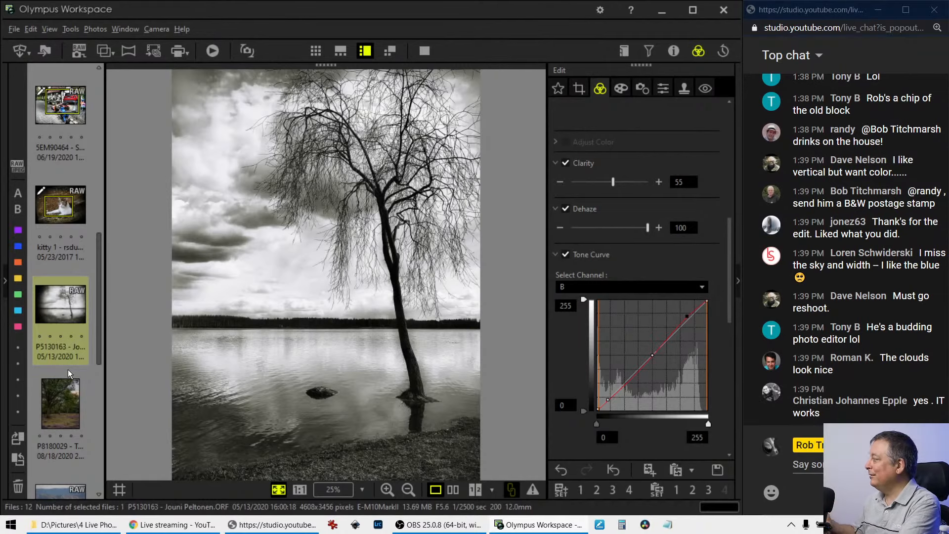
left_click(63, 391)
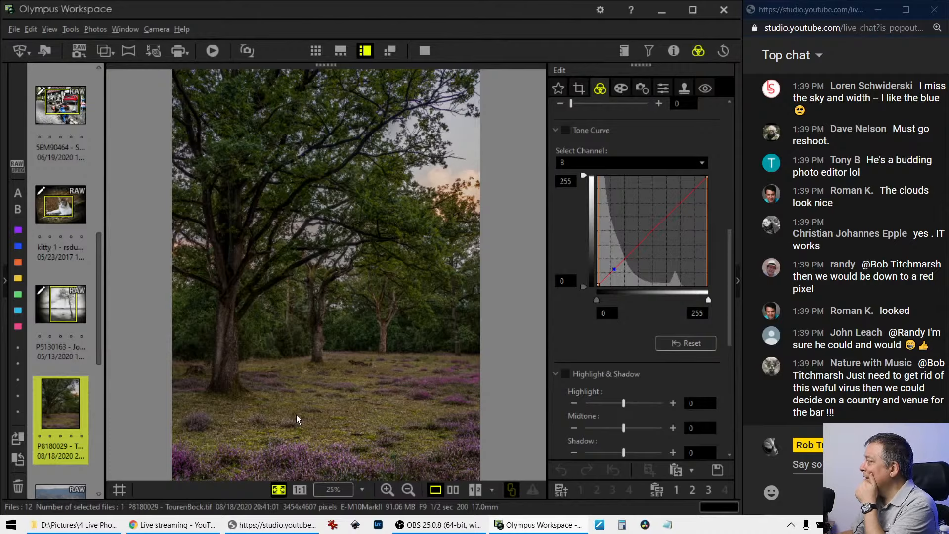
left_click(675, 51)
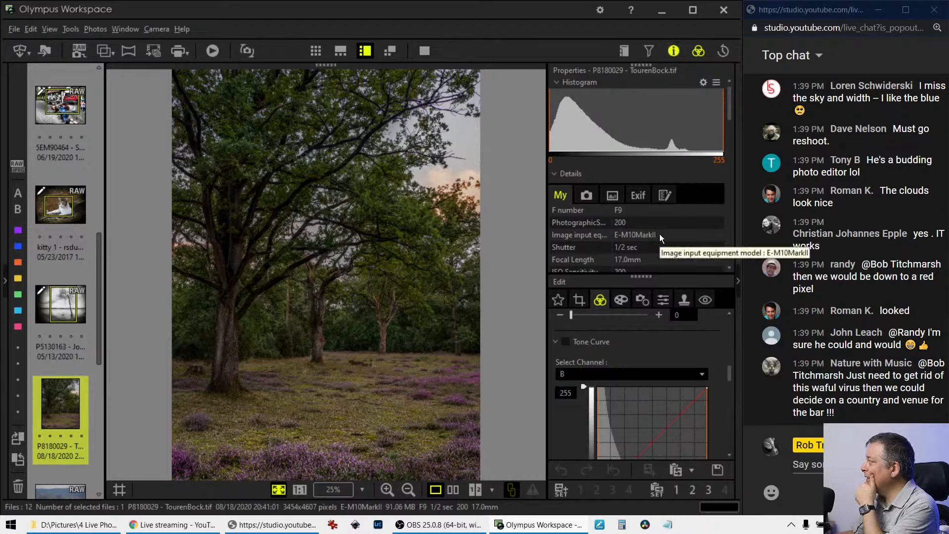
scroll(661, 248, "down", 2)
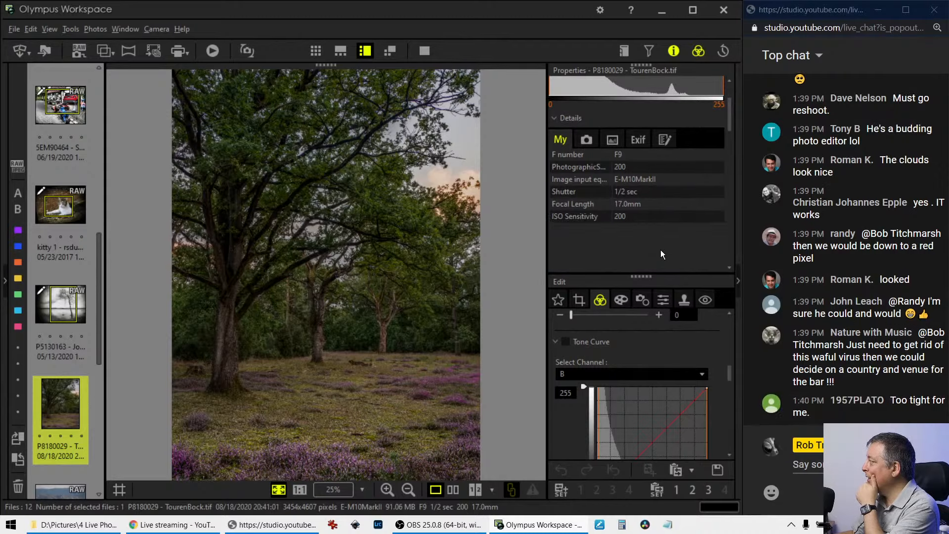
scroll(661, 253, "up", 2)
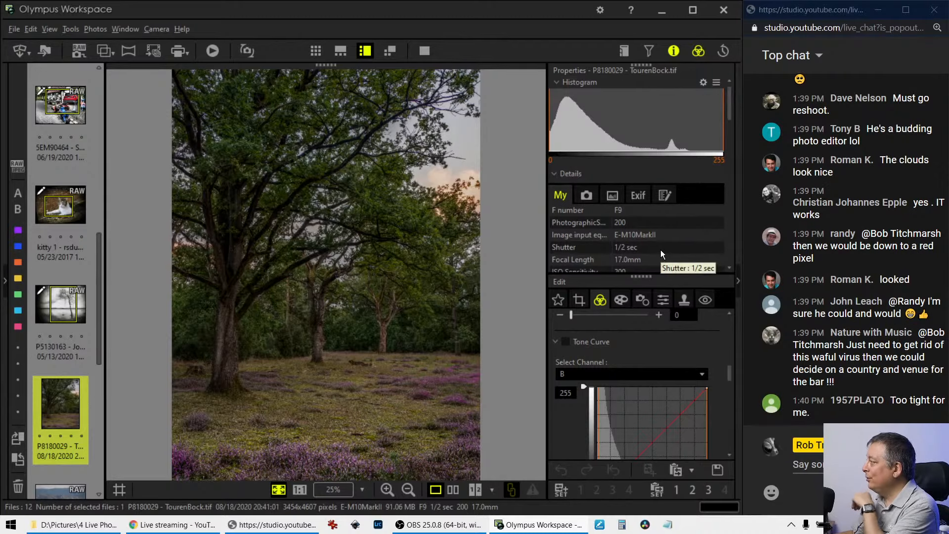
scroll(662, 254, "down", 2)
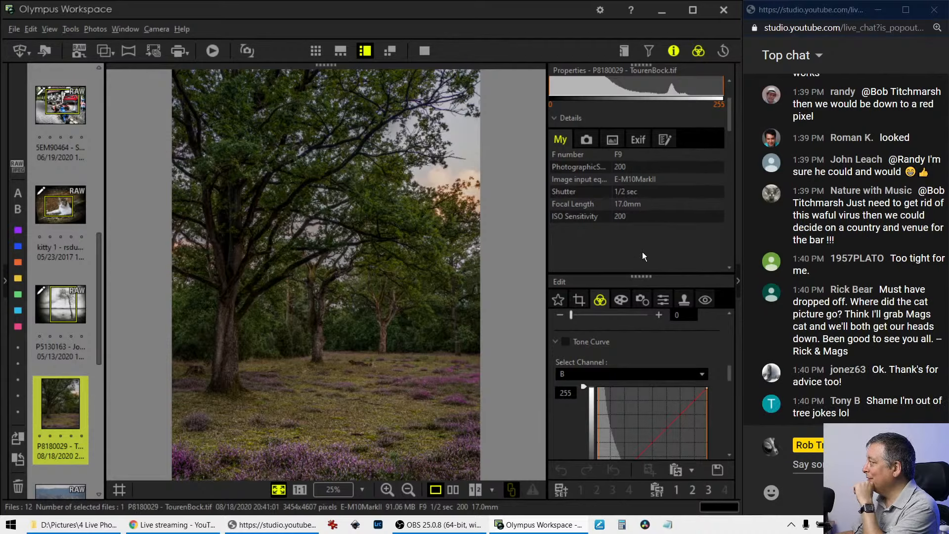
Inspect the tree's branches and trunk at 1:1 magnification, then restore the fitted view and hide the photo properties.
left_click(290, 229)
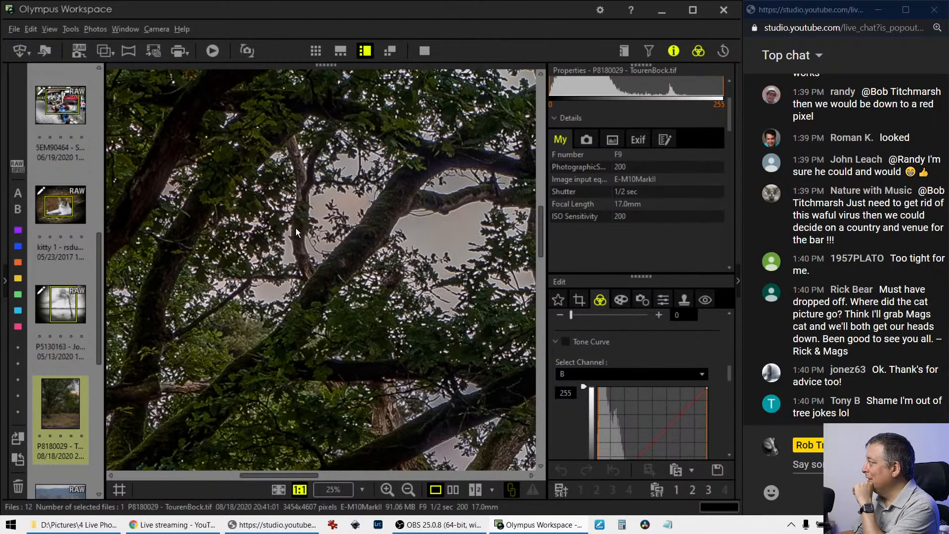
left_click(297, 227)
left_click(242, 292)
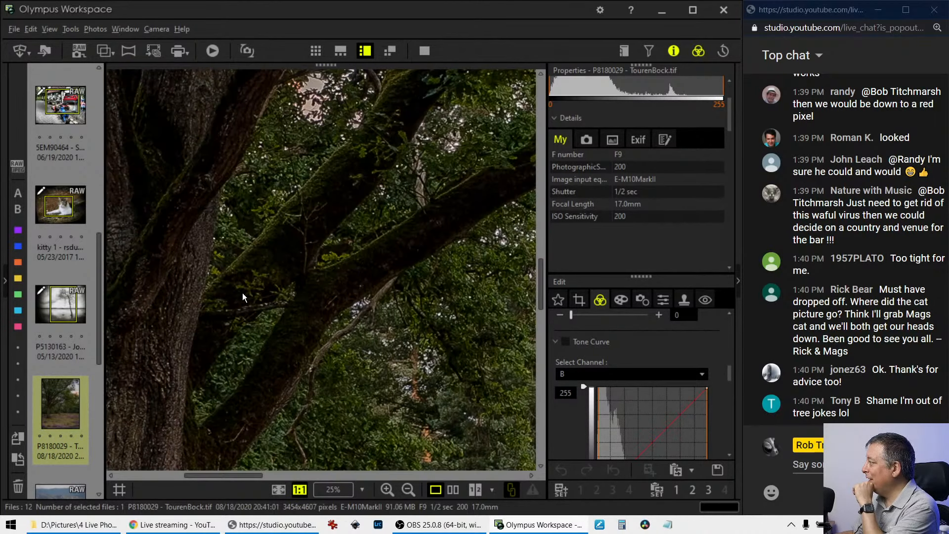
left_click(242, 293)
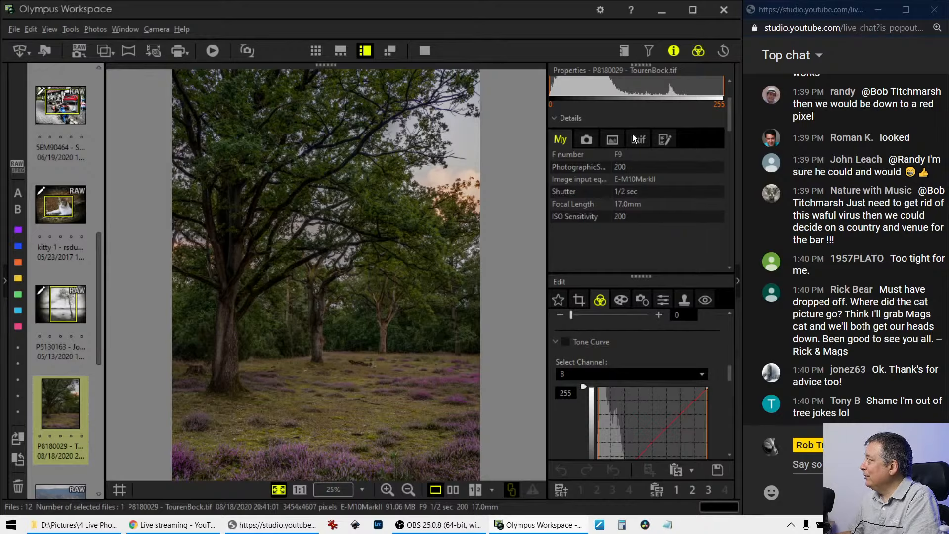
left_click(674, 51)
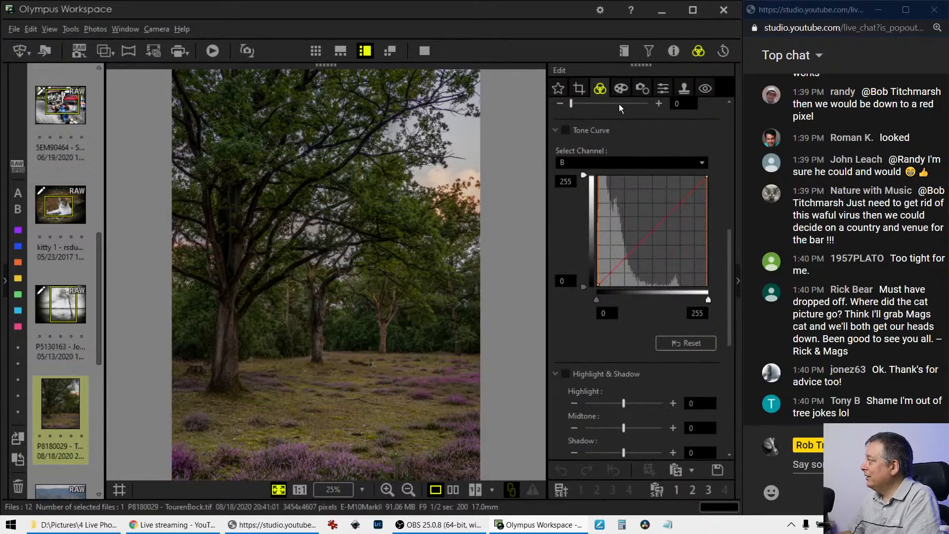
Apply the Soft Focus art filter to the tree and heather photo.
left_click(622, 91)
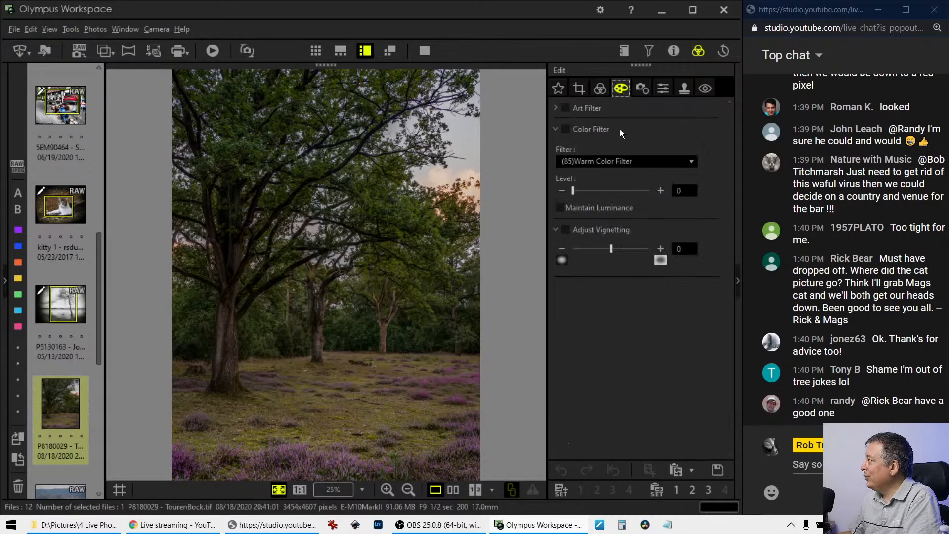
left_click(556, 109)
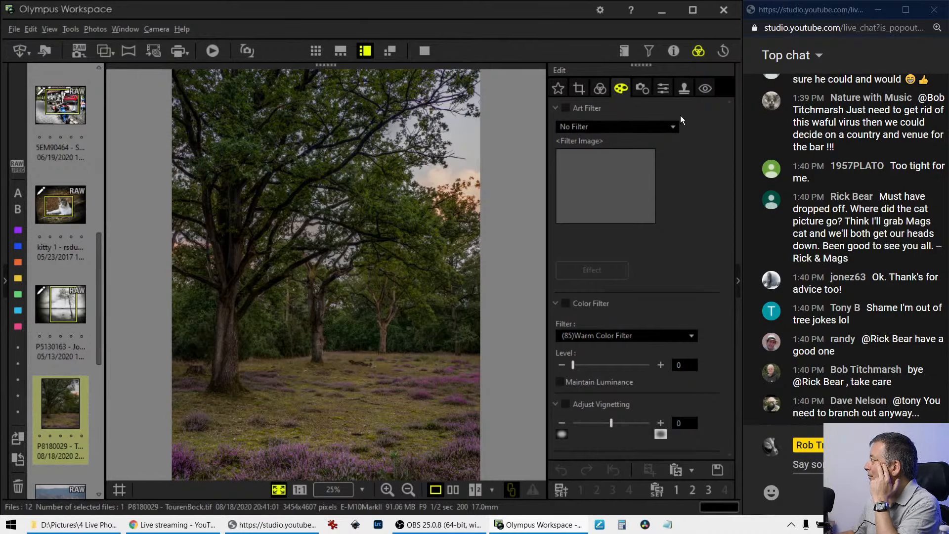
left_click(649, 127)
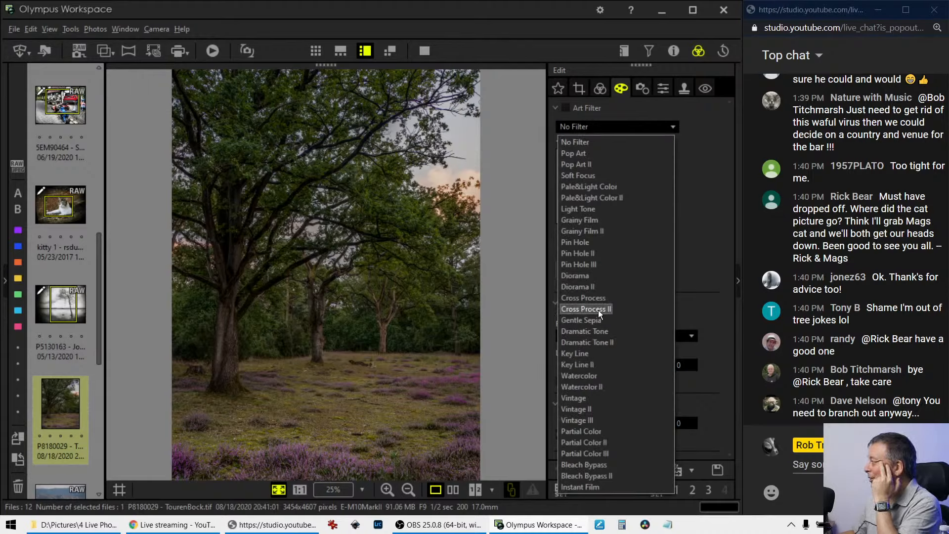
left_click(596, 180)
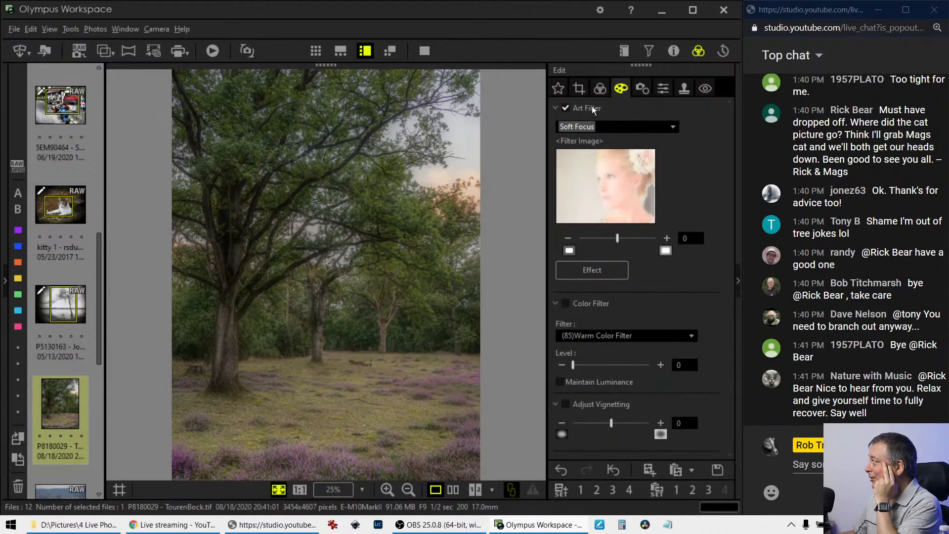
In Adjust Color, shift the hue of magenta colour 4 to 5 on the tree and heather photo.
left_click(596, 94)
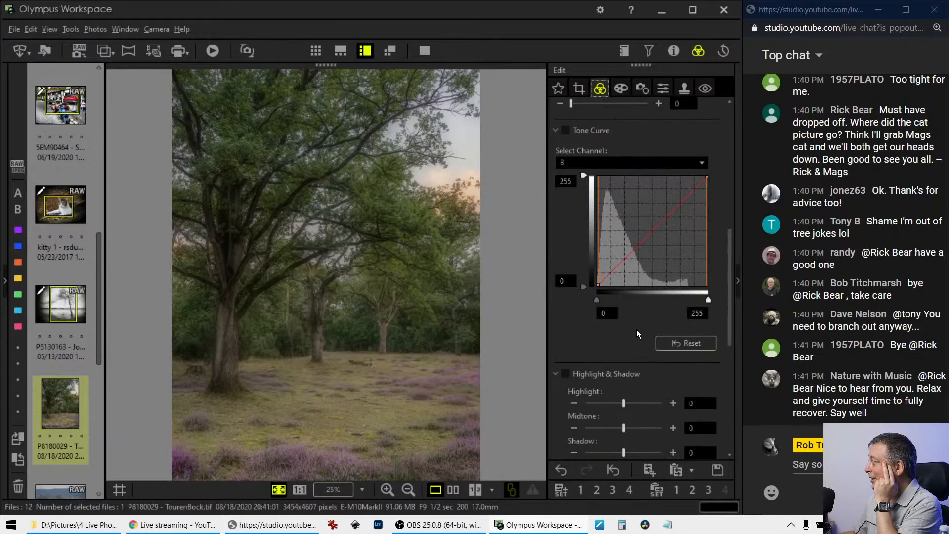
scroll(638, 331, "down", 6)
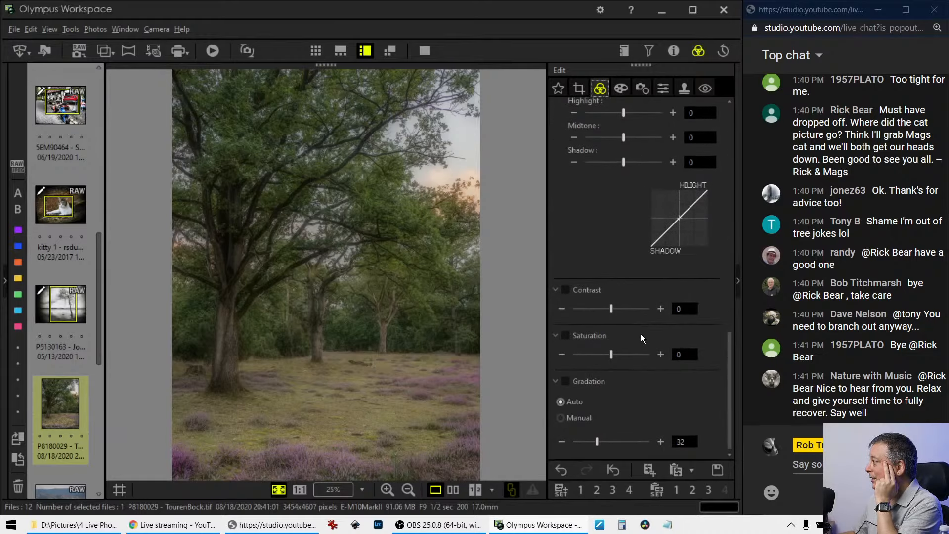
scroll(641, 332, "up", 8)
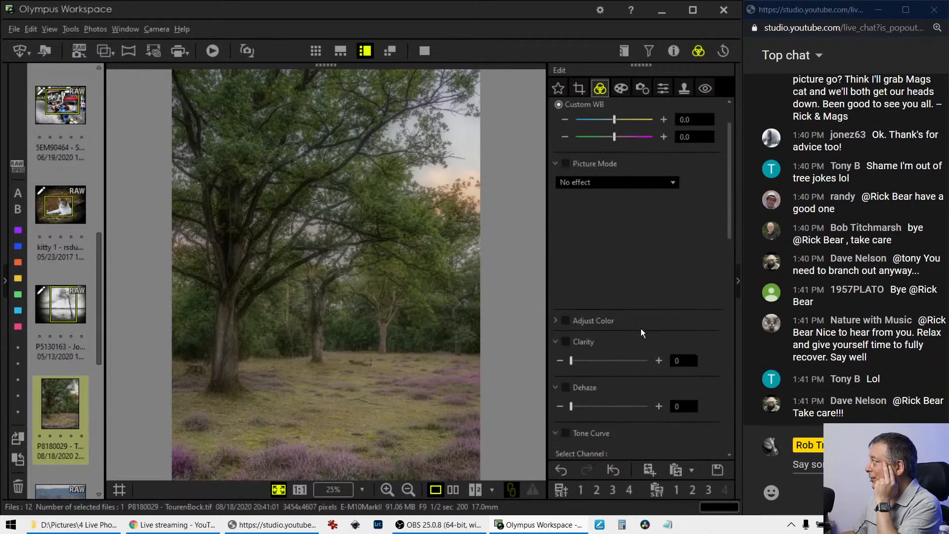
left_click(556, 321)
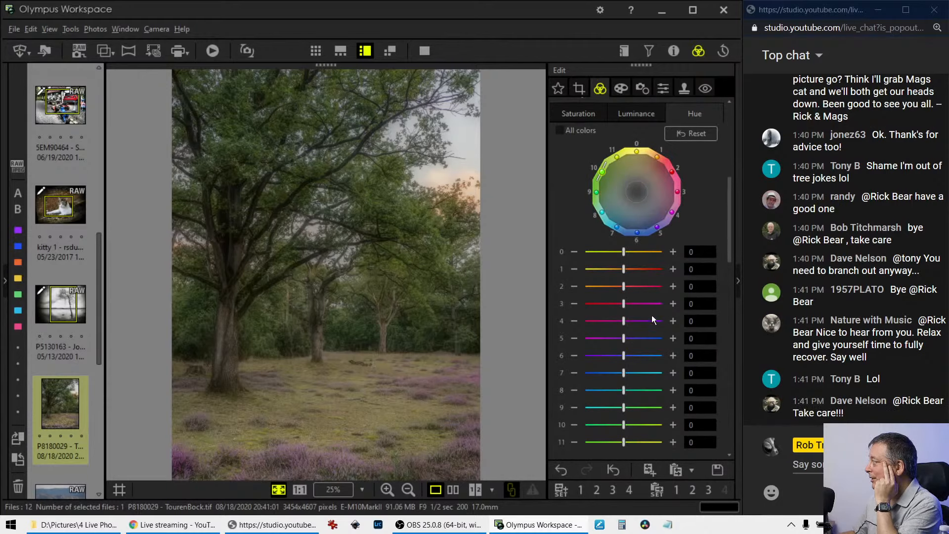
left_click_drag(624, 321, 651, 319)
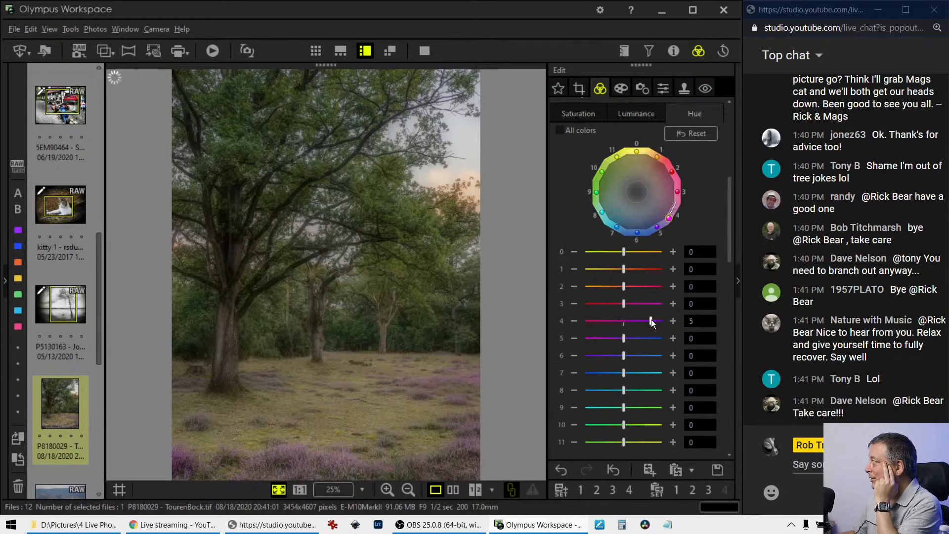
In Adjust Color, set the saturation of colour 0 to 6, colour 1 to 5, colour 2 to 6, and colours 3, 4 and 5 to 7.
left_click(579, 112)
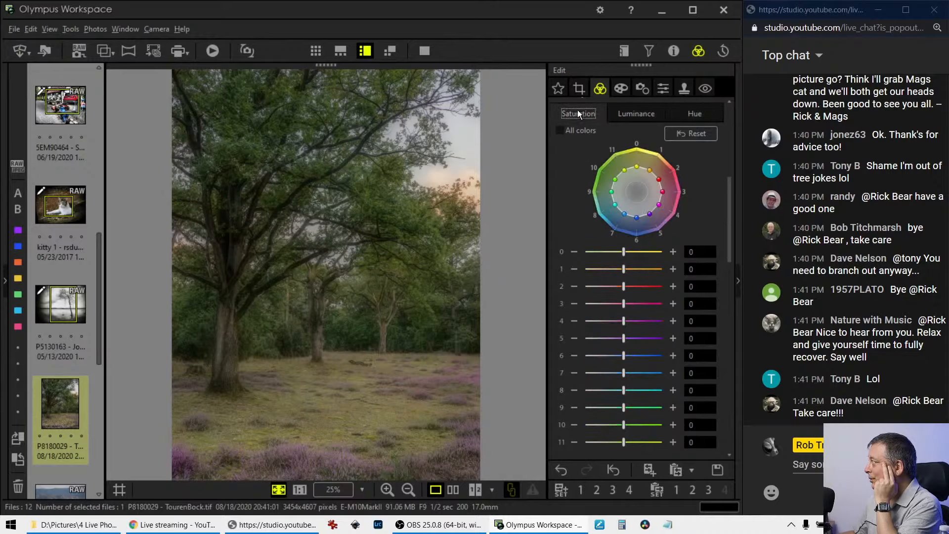
left_click_drag(623, 321, 640, 304)
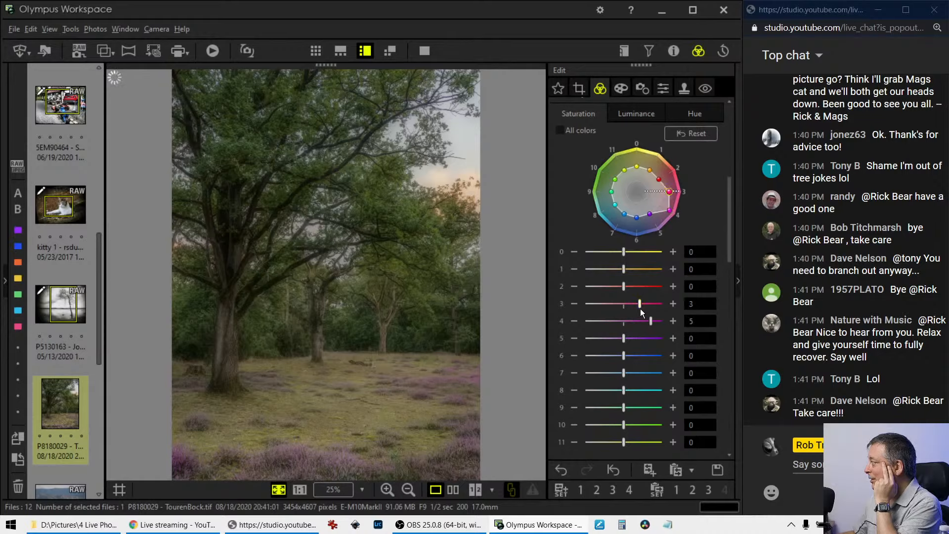
left_click_drag(626, 344, 657, 342)
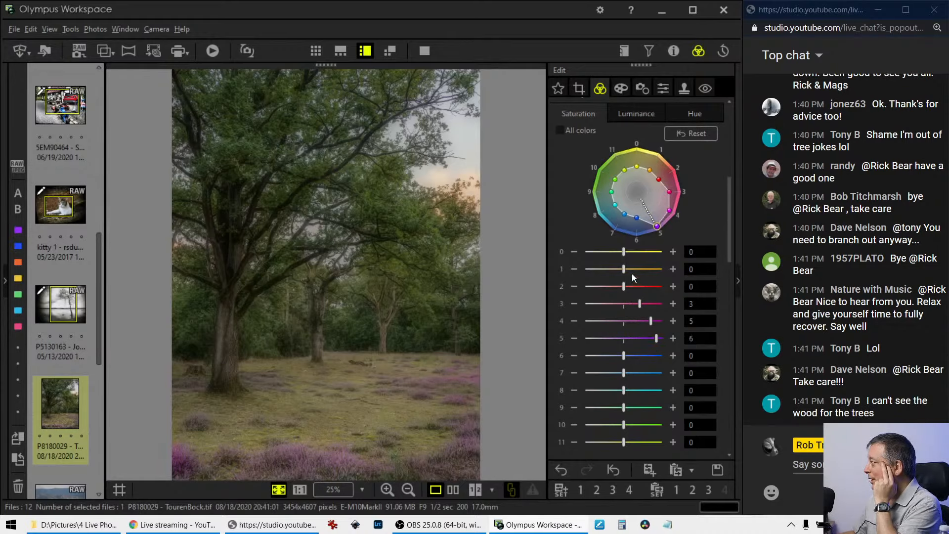
left_click_drag(628, 269, 654, 292)
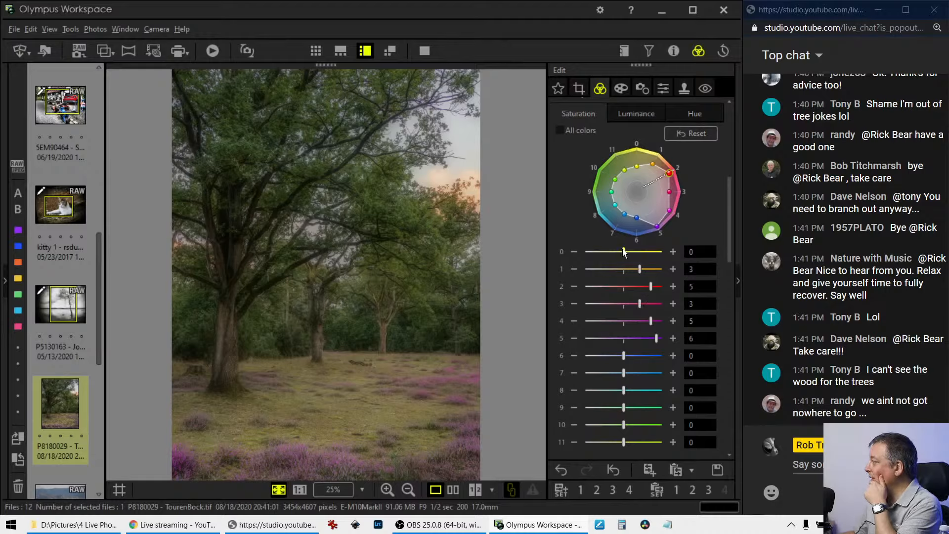
left_click_drag(623, 250, 656, 252)
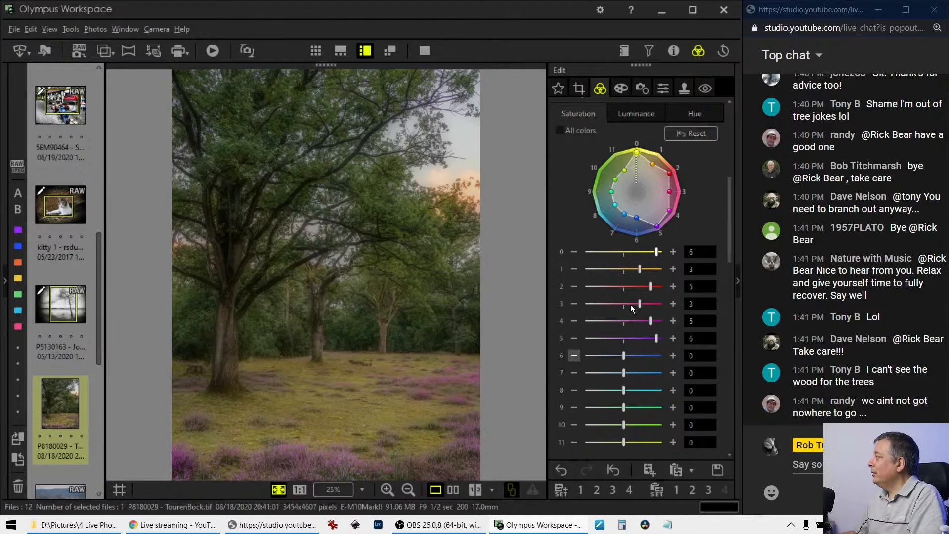
left_click_drag(642, 271, 654, 271)
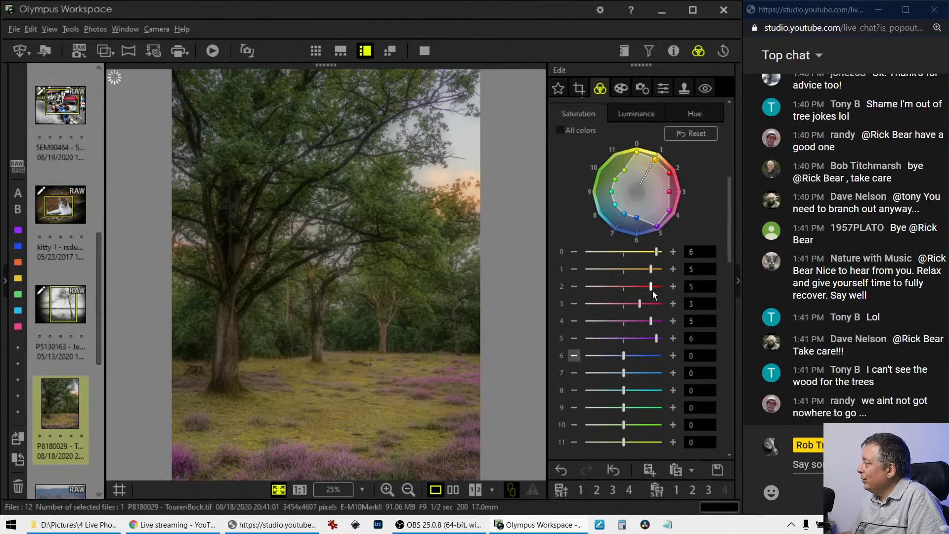
left_click_drag(652, 287, 663, 339)
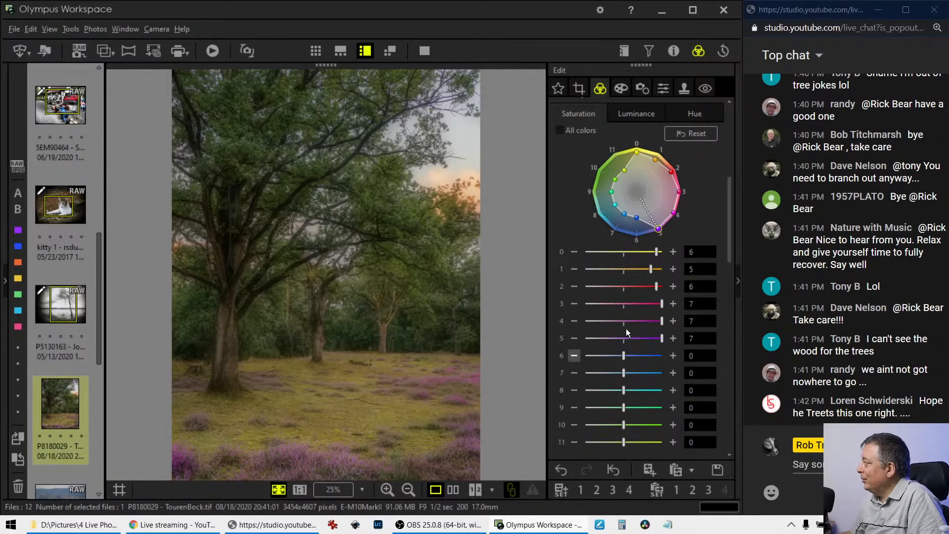
Straighten the tree and heather photo with a tilt adjustment of -0.5.
left_click(580, 89)
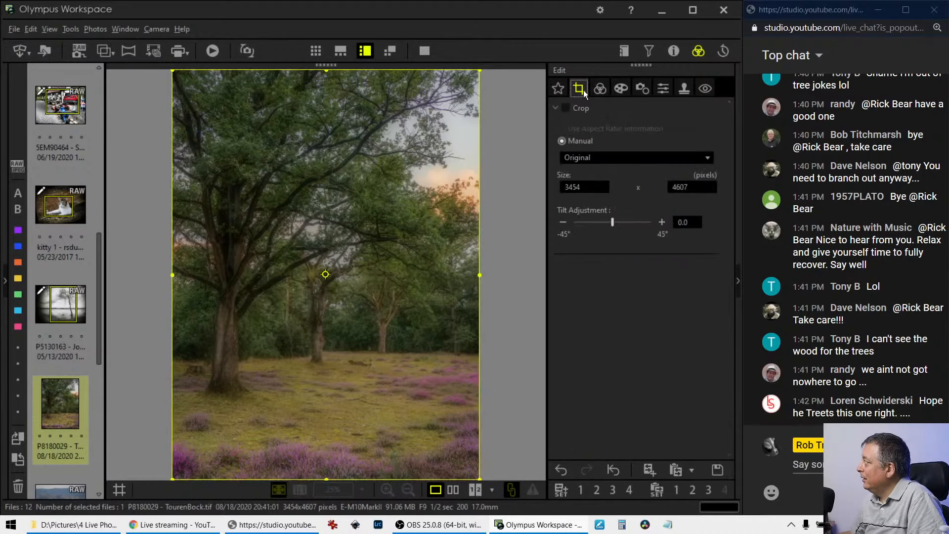
left_click(564, 223)
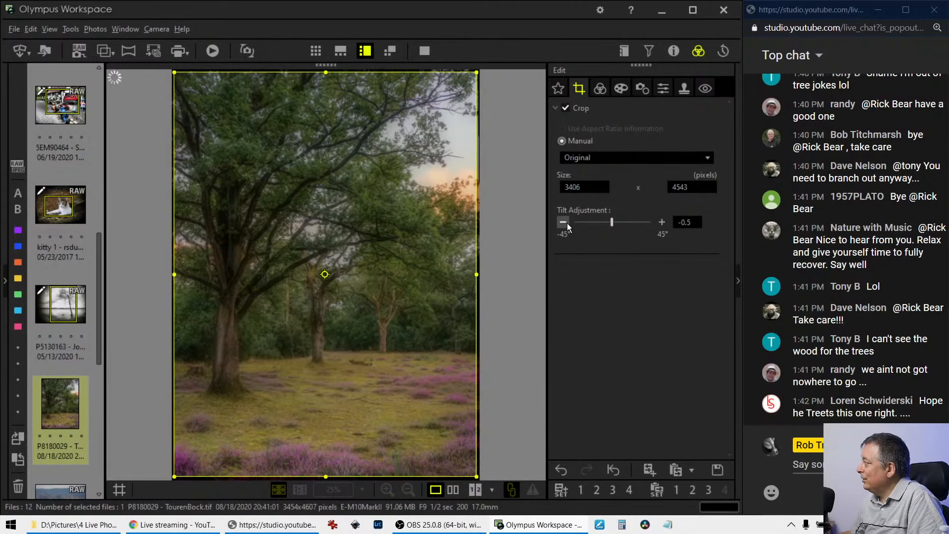
left_click(600, 88)
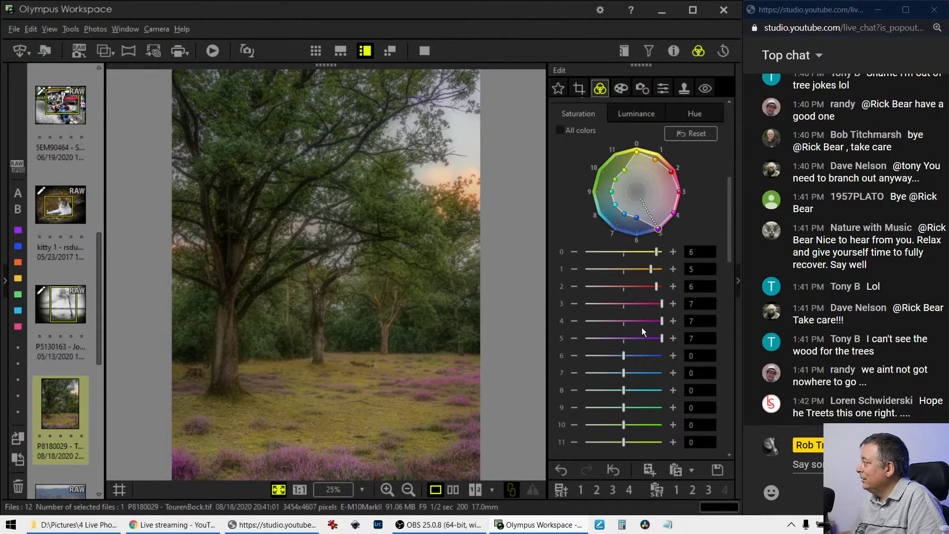
Enable manual Gradation for the tree and heather photo and set its value to 30.
scroll(560, 370, "down", 5)
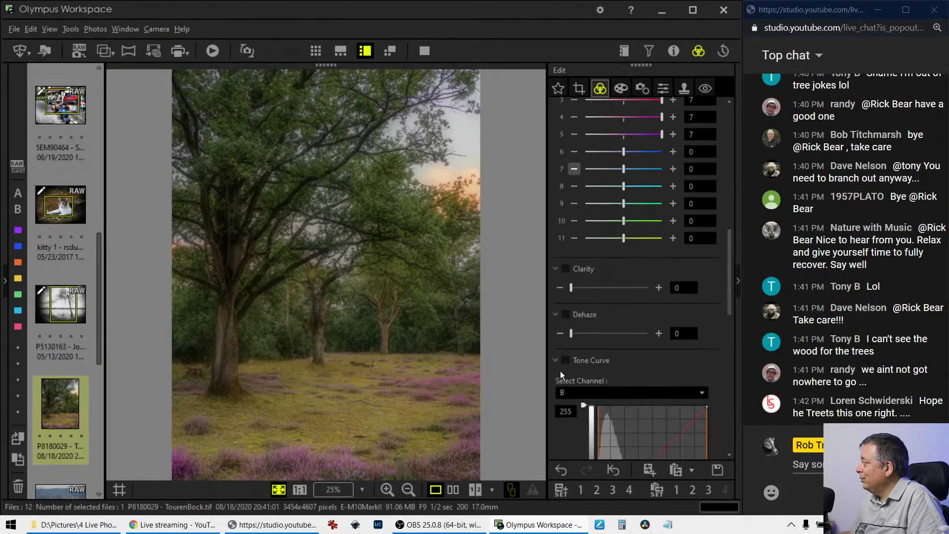
scroll(559, 371, "down", 8)
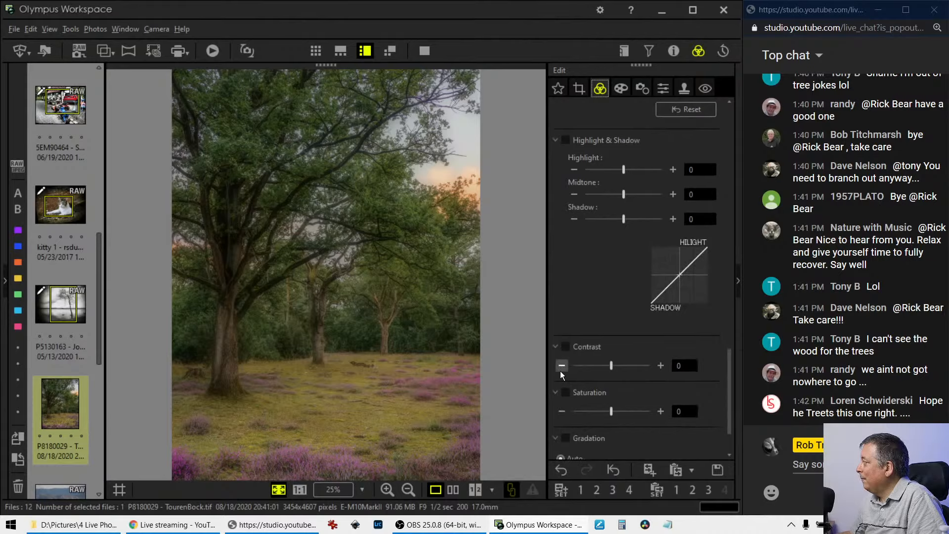
scroll(561, 370, "down", 3)
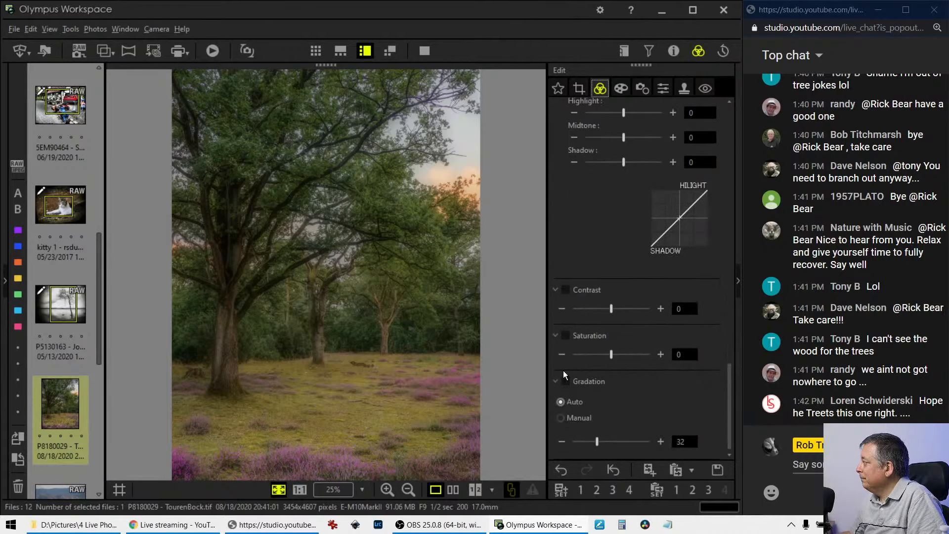
scroll(564, 375, "up", 6)
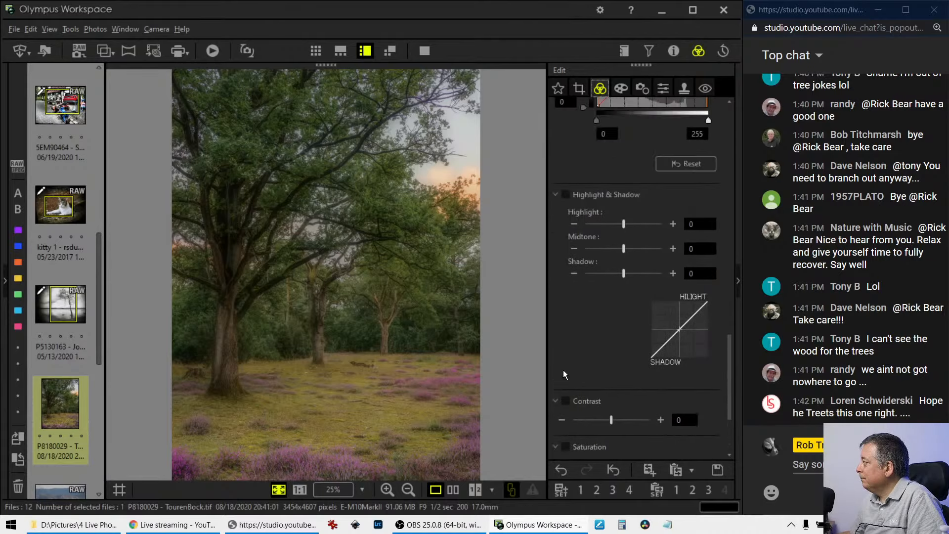
scroll(563, 371, "down", 6)
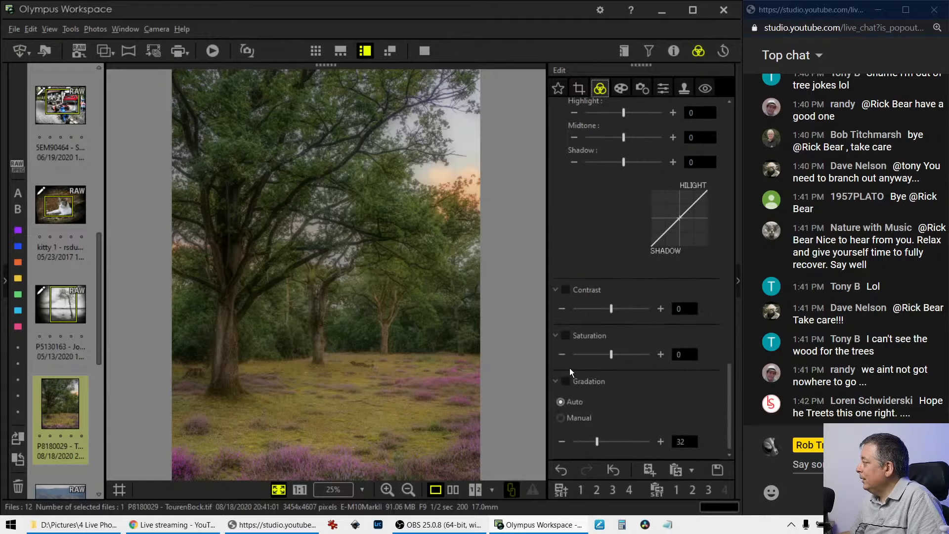
left_click(589, 418)
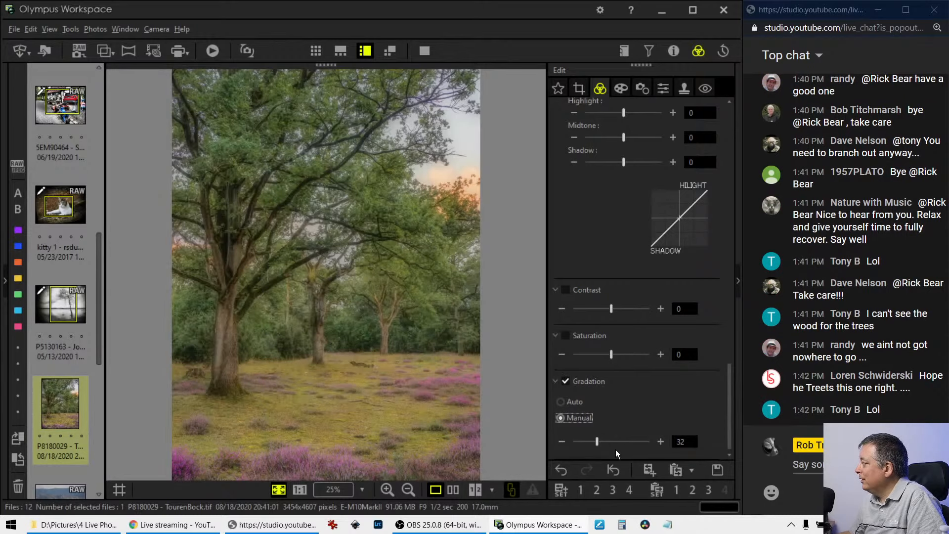
left_click(366, 368)
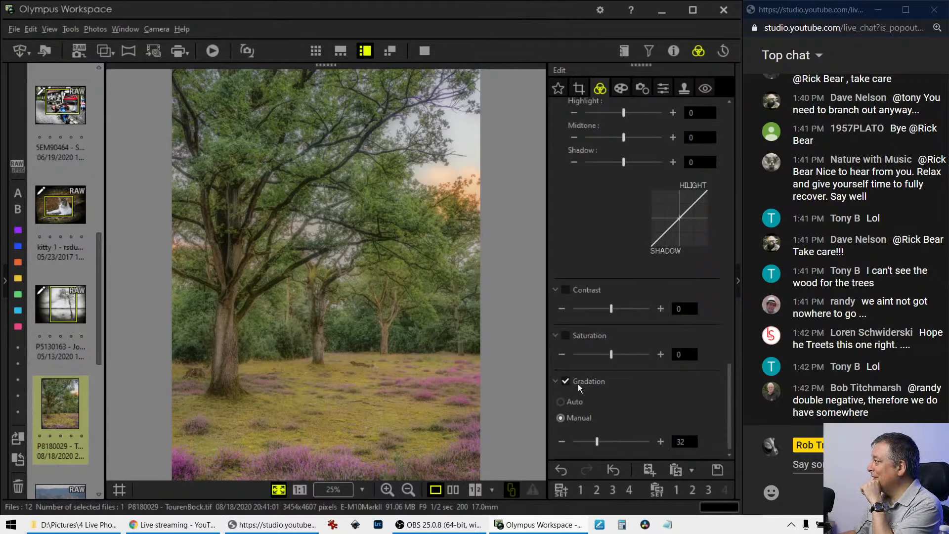
left_click_drag(597, 441, 595, 441)
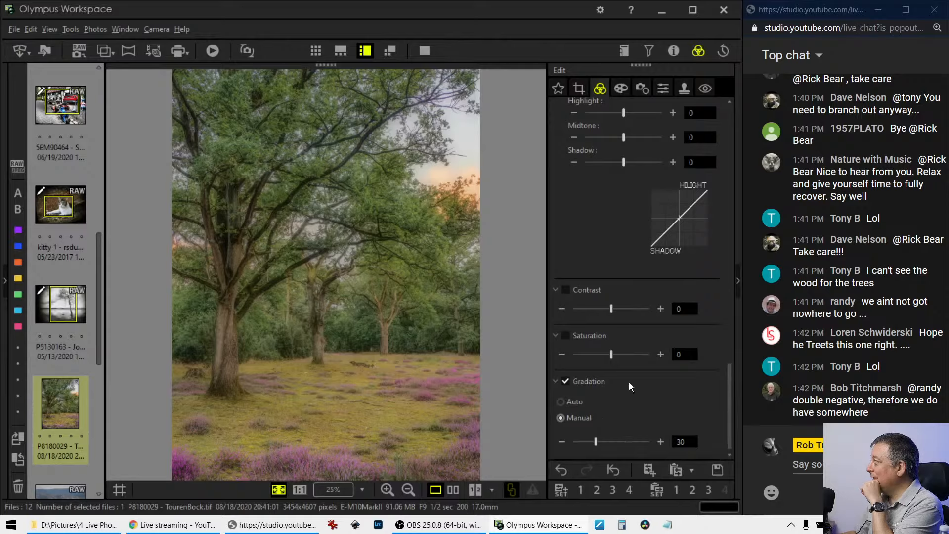
Apply Clarity at 10 and Dehaze at 8 to the tree and heather photo.
scroll(625, 364, "up", 10)
scroll(625, 364, "up", 3)
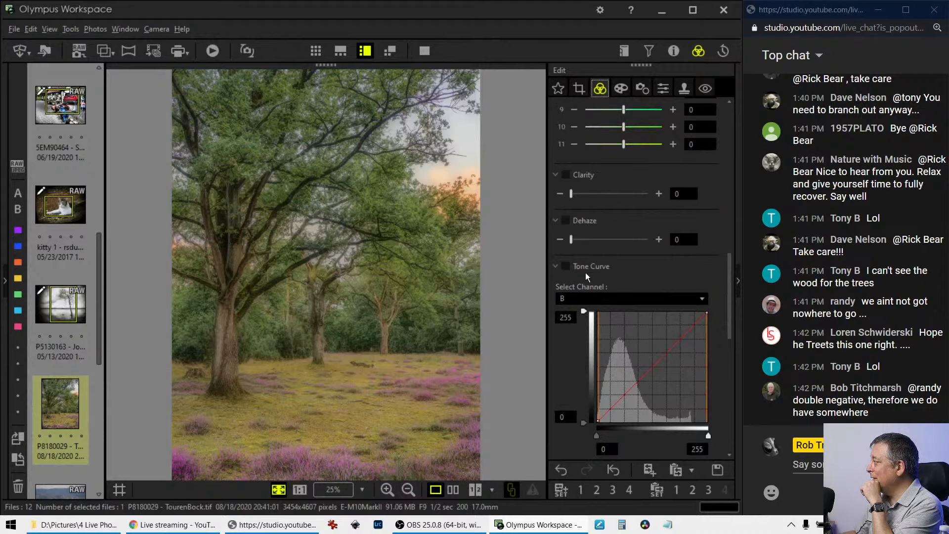
left_click_drag(574, 243, 583, 242)
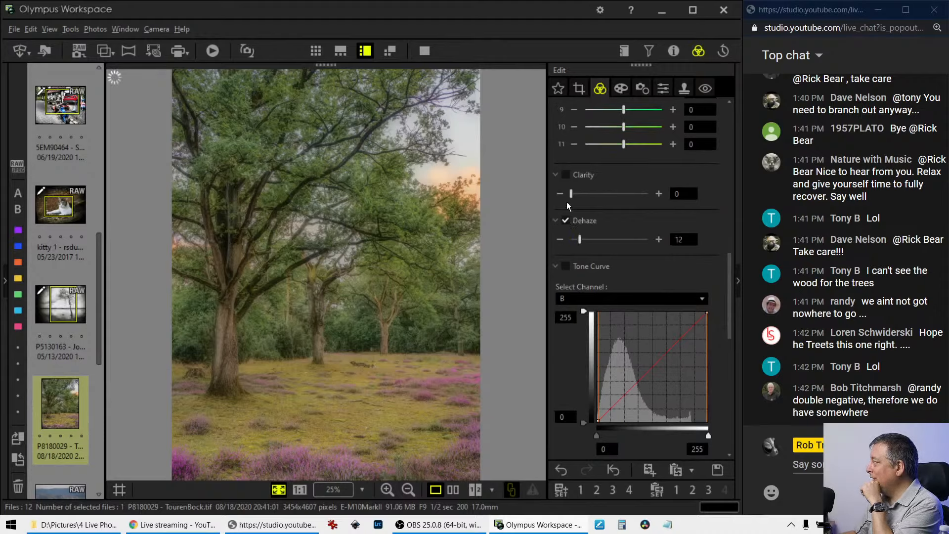
left_click_drag(571, 194, 580, 196)
left_click_drag(579, 242, 576, 246)
scroll(588, 349, "down", 2)
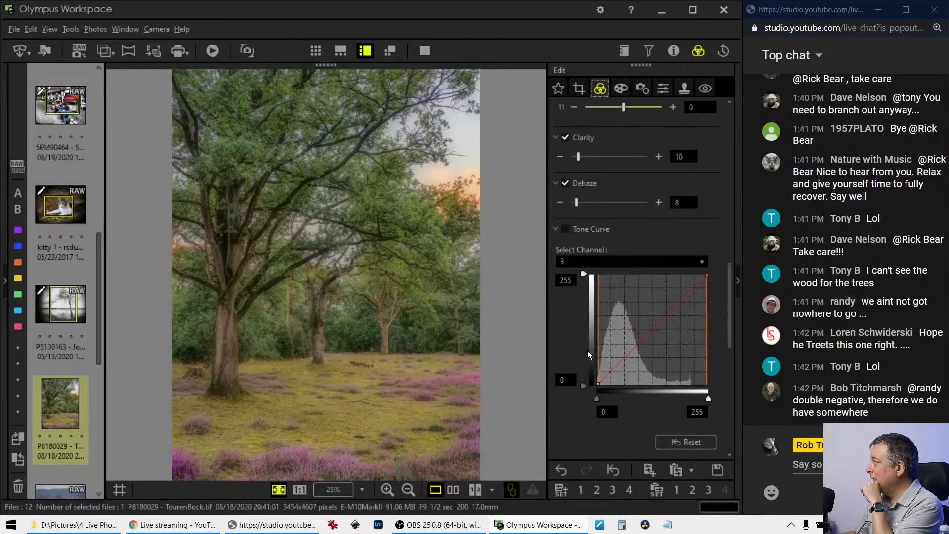
left_click_drag(603, 379, 604, 383)
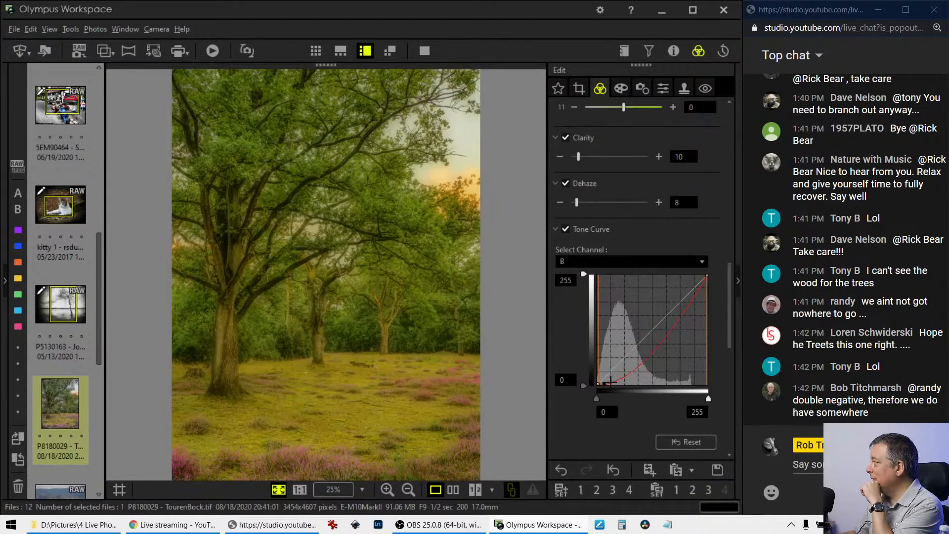
left_click(611, 264)
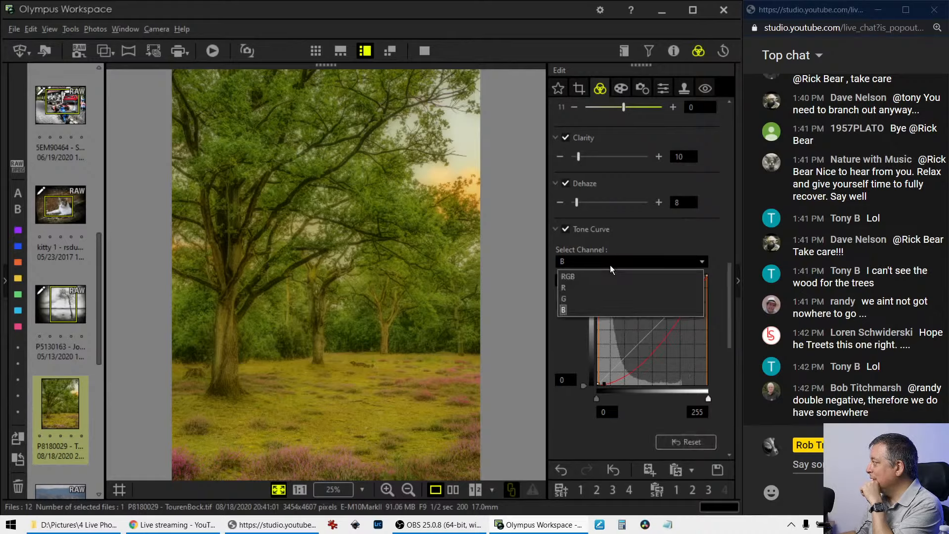
left_click(686, 441)
Shape the RGB tone curve into a gentle S, lowering the deep shadows and raising the highlights, with the midtones slightly above the diagonal.
left_click(618, 261)
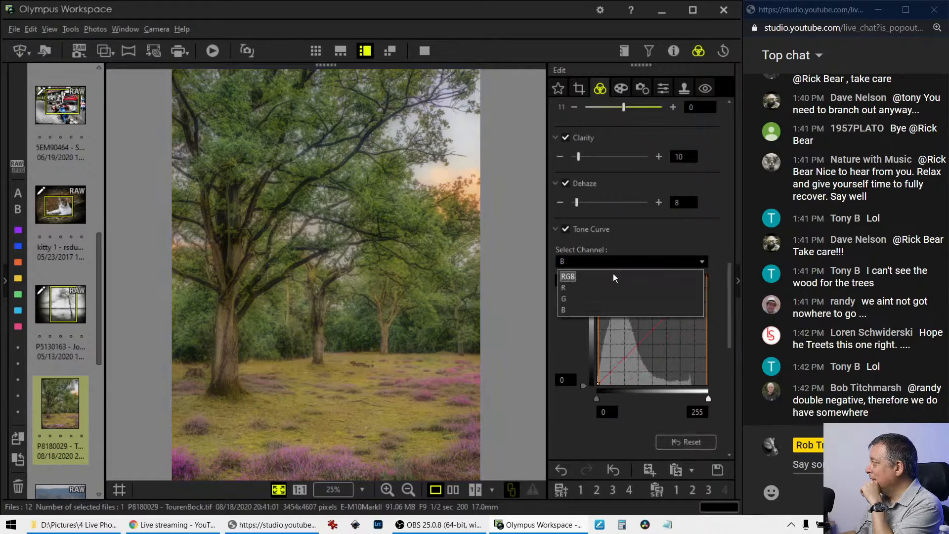
left_click(618, 271)
left_click_drag(604, 378, 629, 356)
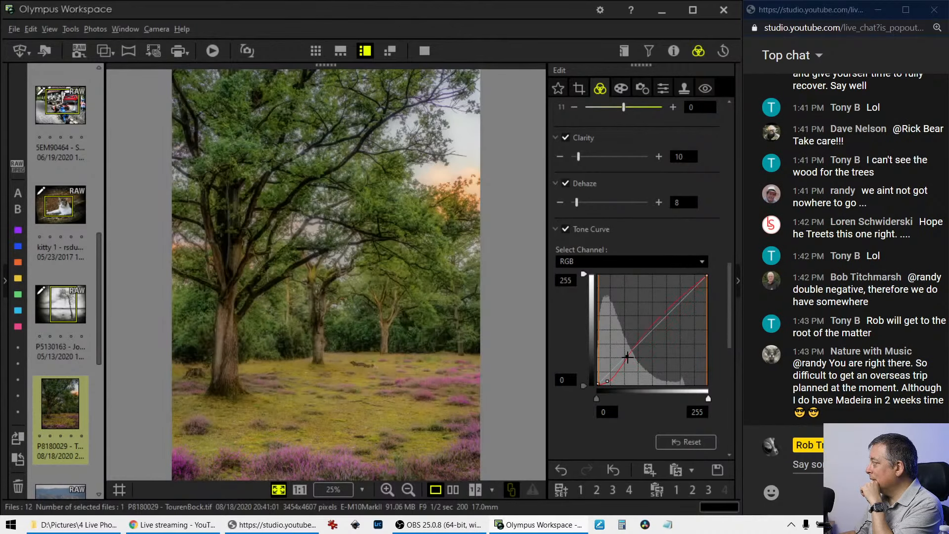
left_click_drag(673, 311, 677, 293)
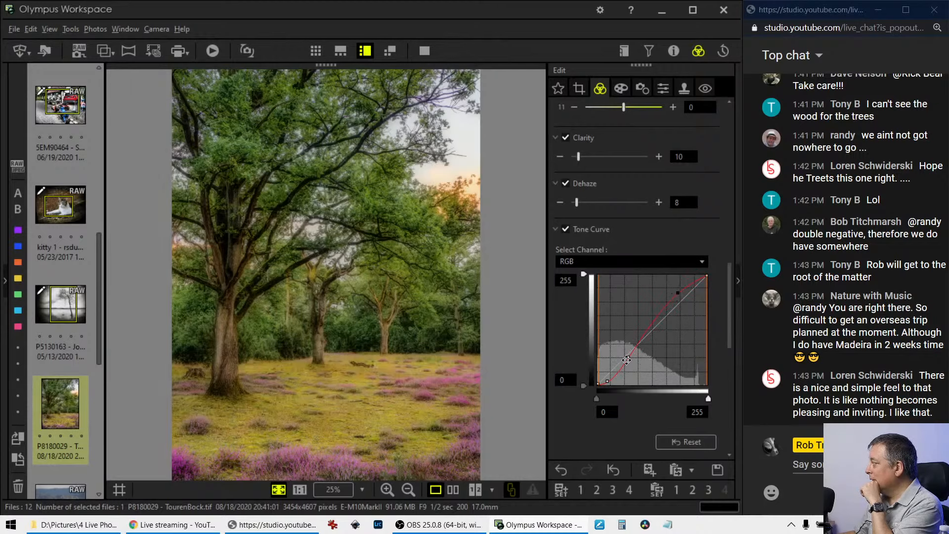
left_click_drag(628, 357, 656, 322)
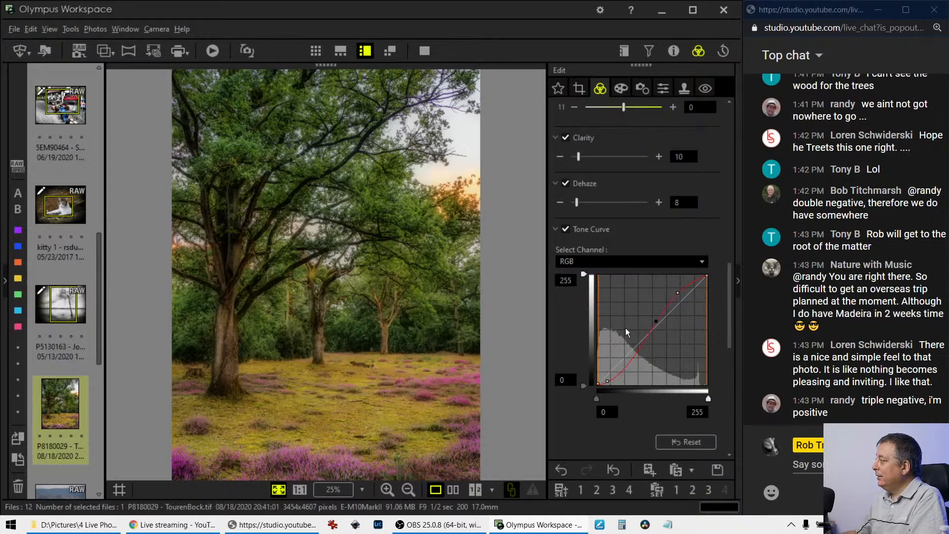
Set the custom white balance to -0.3 on the blue-amber axis and 0.6 on the green-magenta axis.
scroll(629, 188, "up", 10)
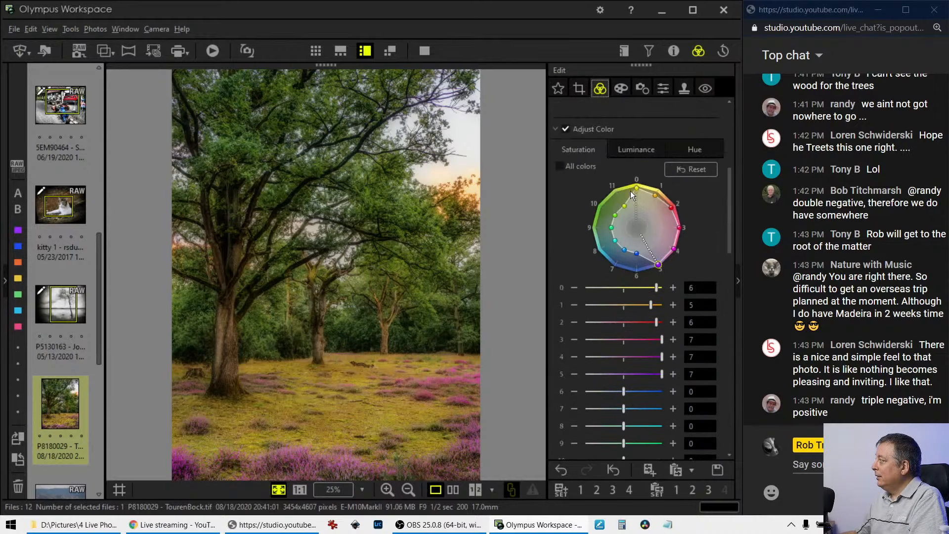
scroll(630, 191, "up", 5)
left_click(664, 181)
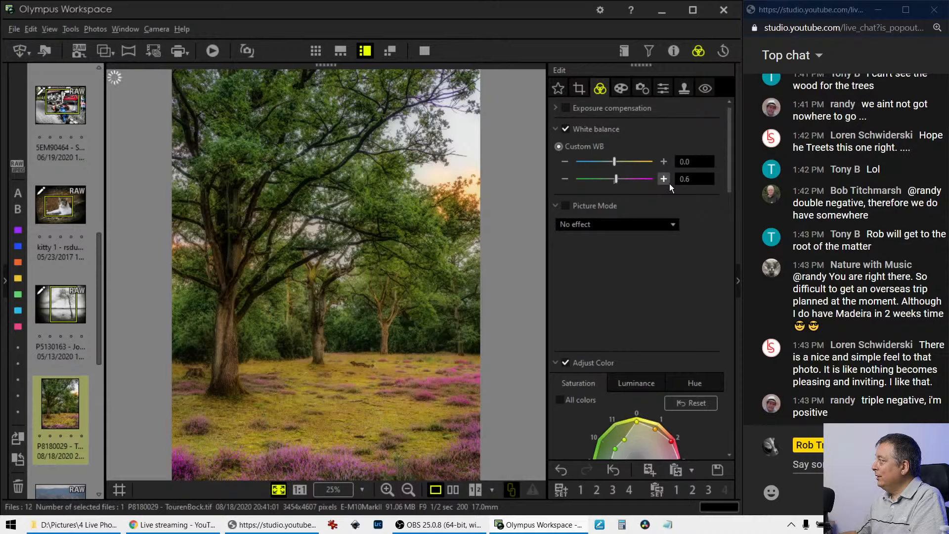
left_click(566, 162)
left_click(567, 162)
left_click(567, 161)
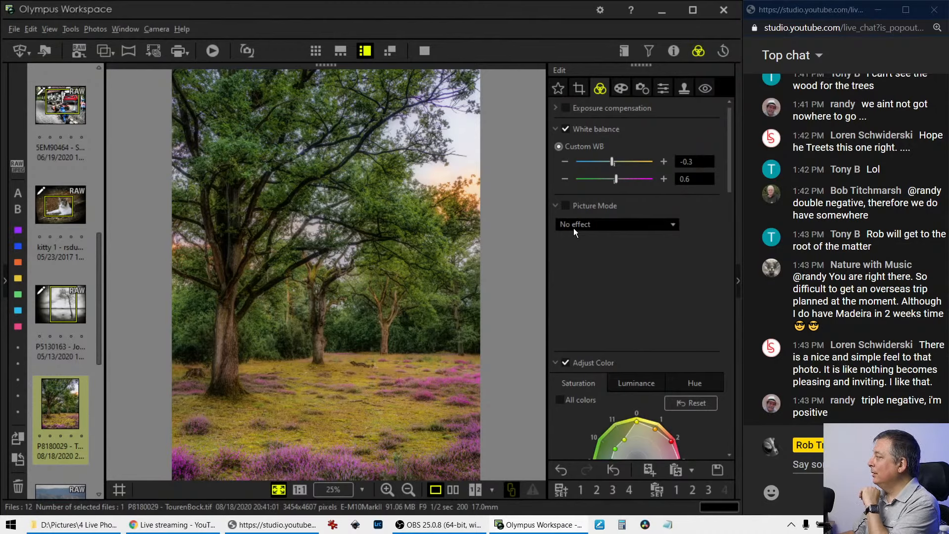
Compare the edited photo side by side with the original, also in full screen, then restore the single-image view.
left_click(459, 485)
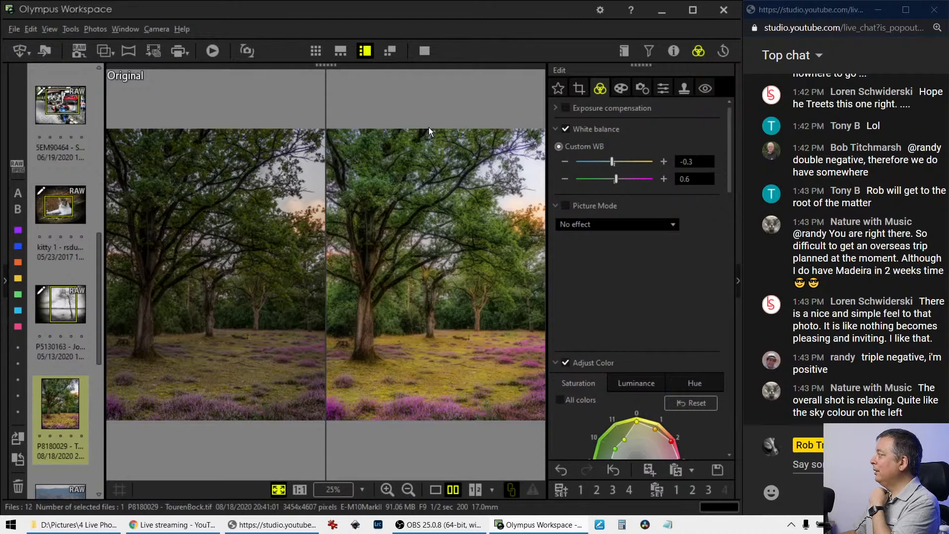
left_click(424, 51)
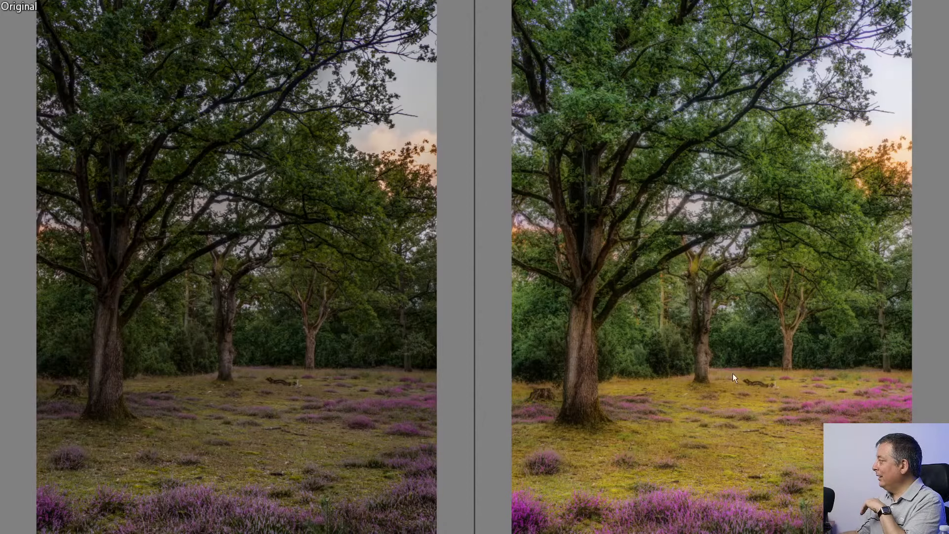
key("Escape")
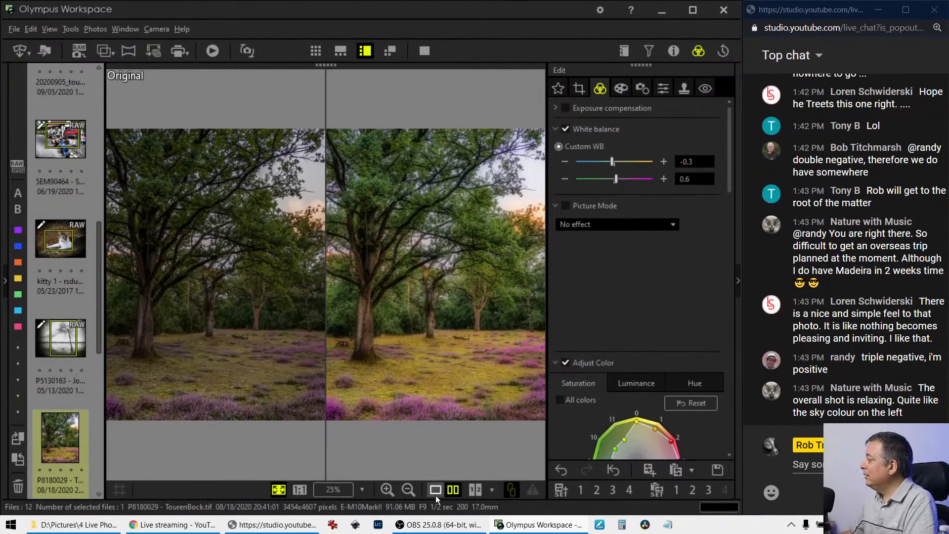
left_click(435, 490)
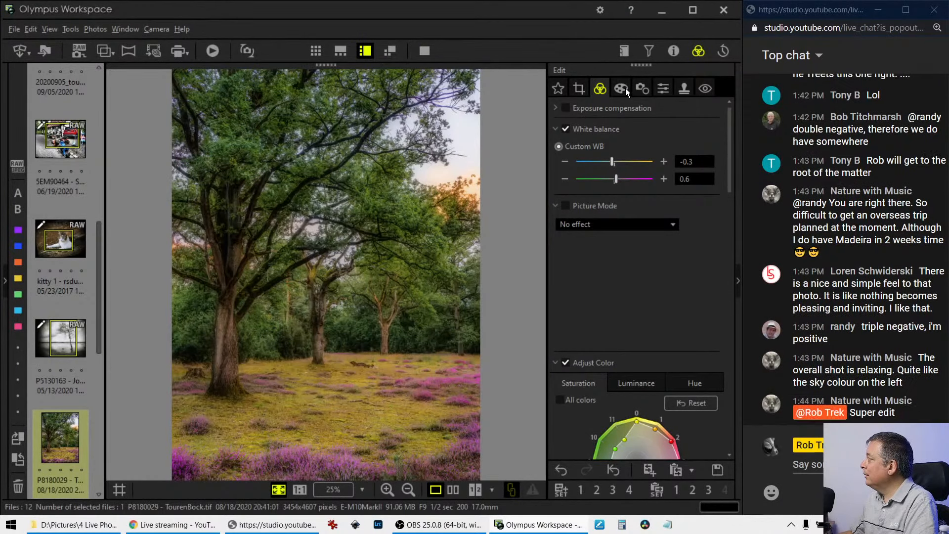
Enable the Clone Stamp Tool for the tree and heather photo with size 202 and blur 100.
left_click(662, 89)
left_click(683, 88)
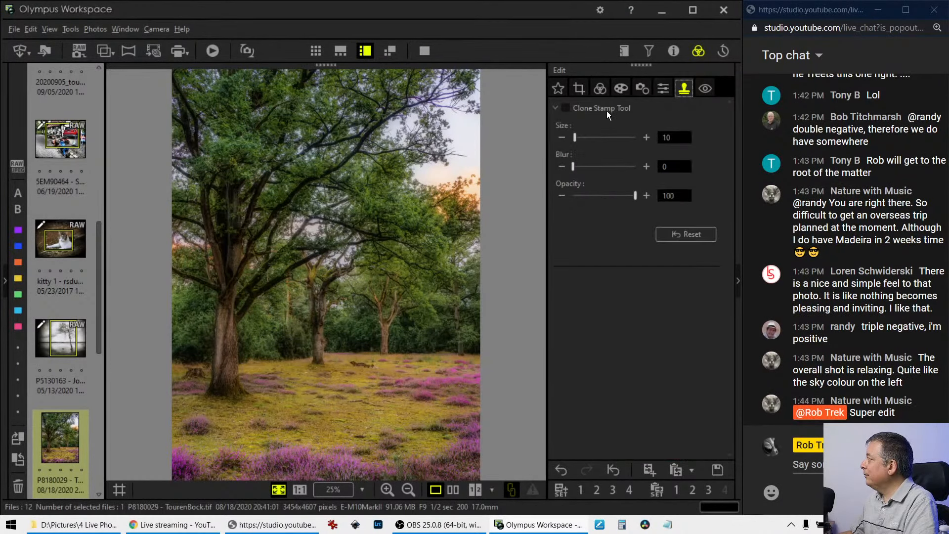
left_click(571, 108)
left_click(560, 109)
left_click(565, 112)
left_click(564, 108)
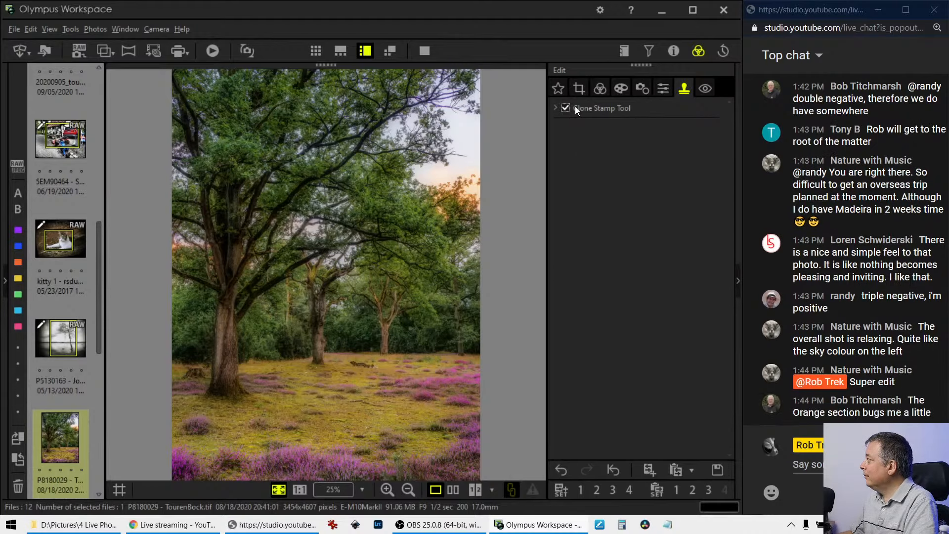
left_click(580, 108)
left_click_drag(575, 137, 623, 137)
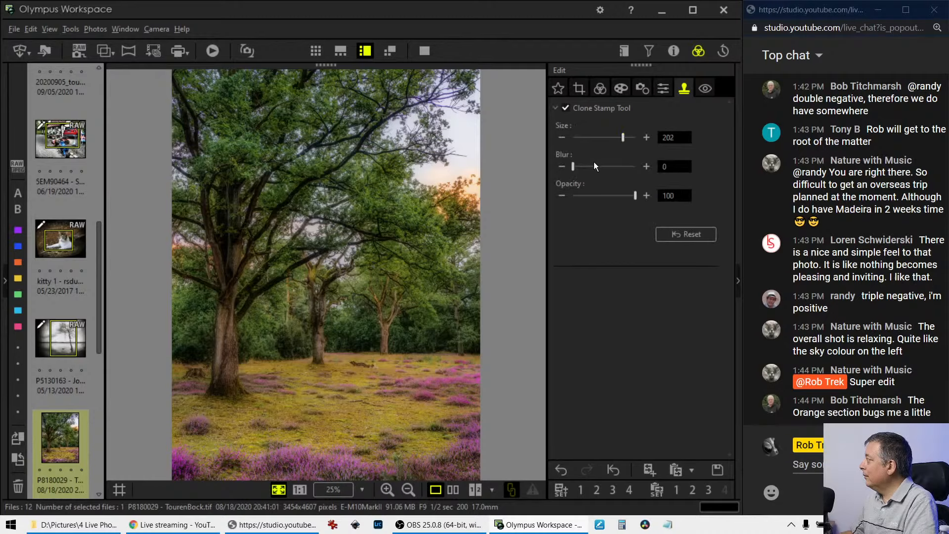
left_click_drag(573, 167, 637, 167)
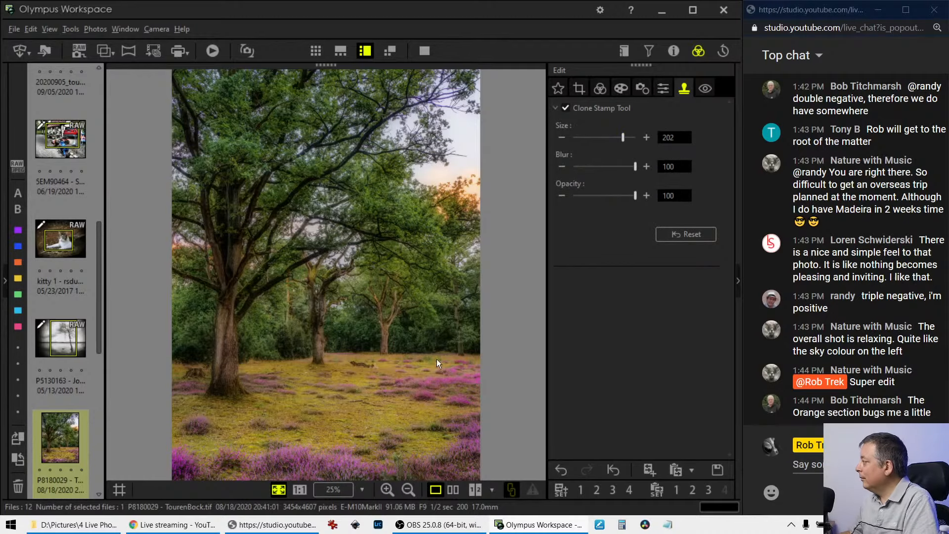
Reduce the clone stamp size to 126 and clone out the fallen log on the grass between the two background trees.
left_click(374, 371)
left_click_drag(625, 141, 605, 141)
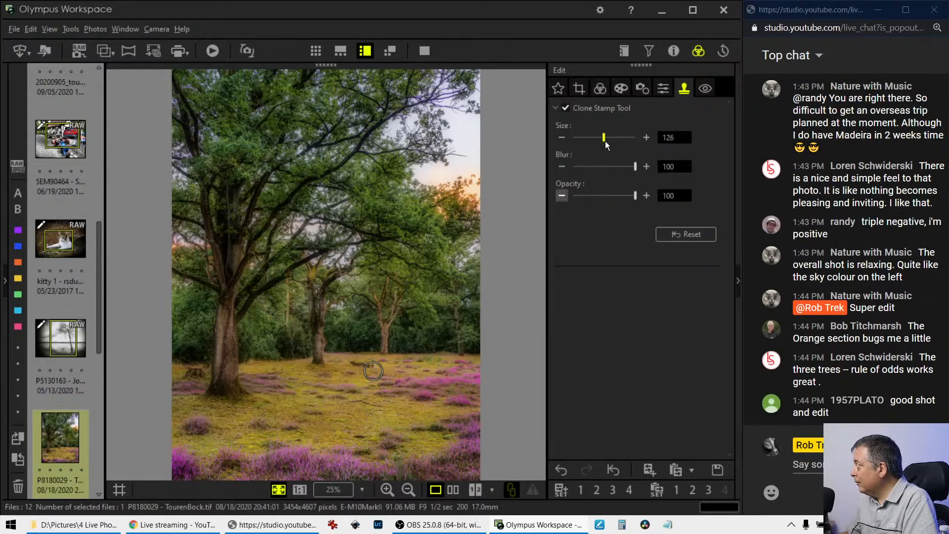
left_click(373, 372)
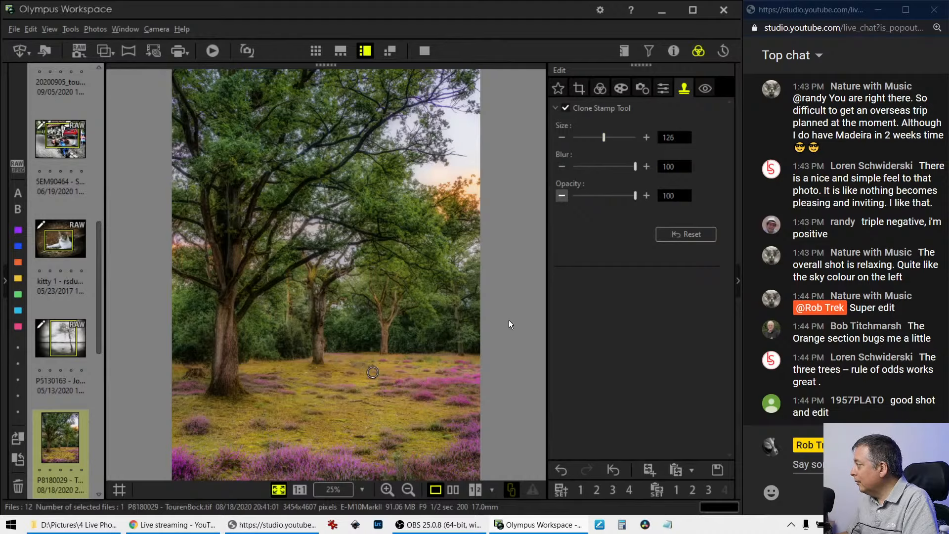
left_click(621, 89)
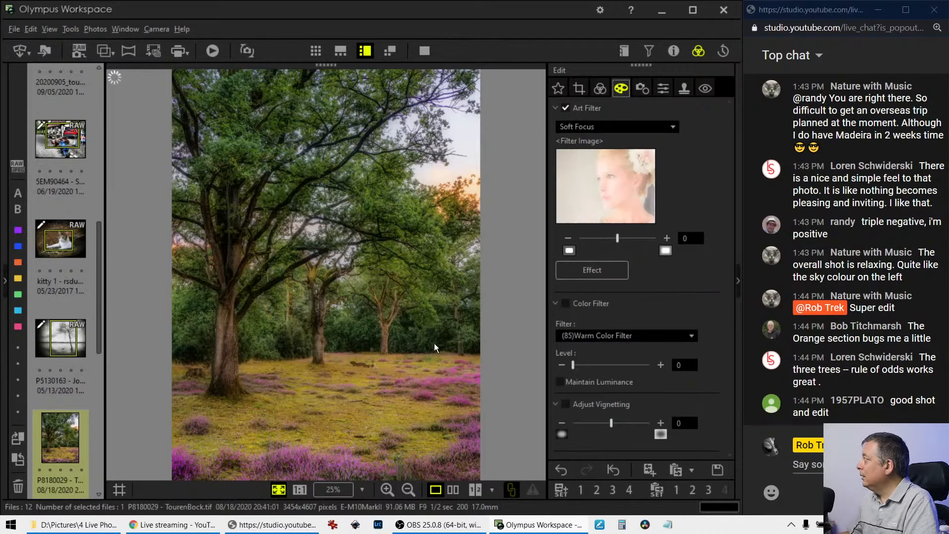
Compare the retouched photo side by side with the original in full screen.
left_click(453, 489)
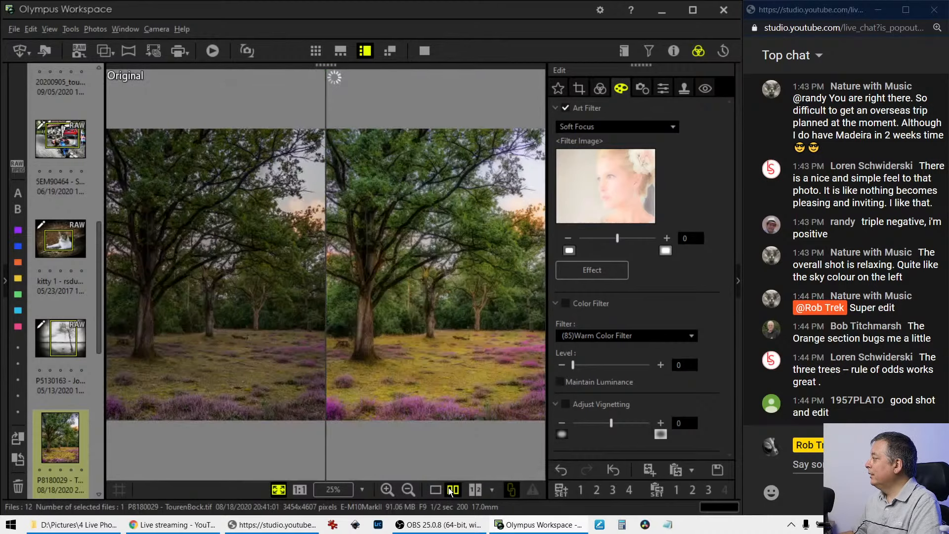
left_click(425, 52)
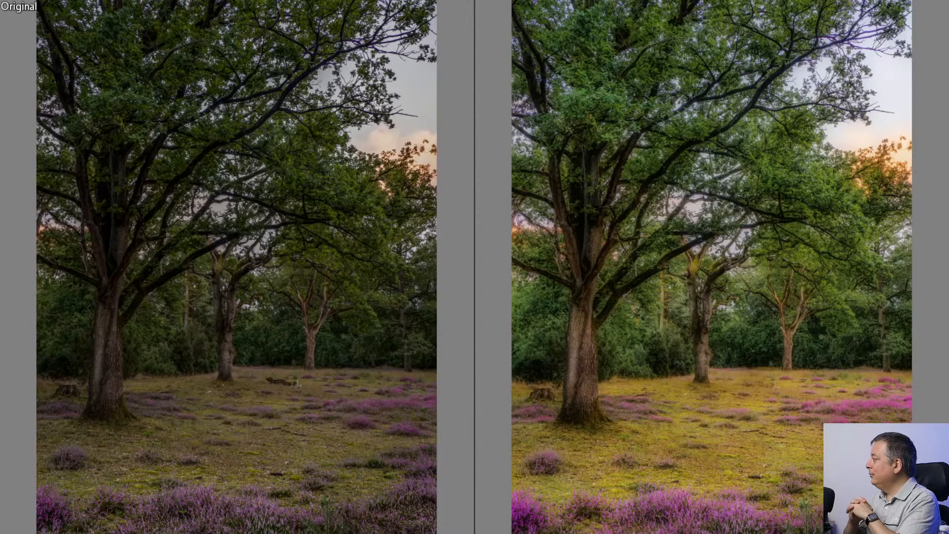
key("Escape")
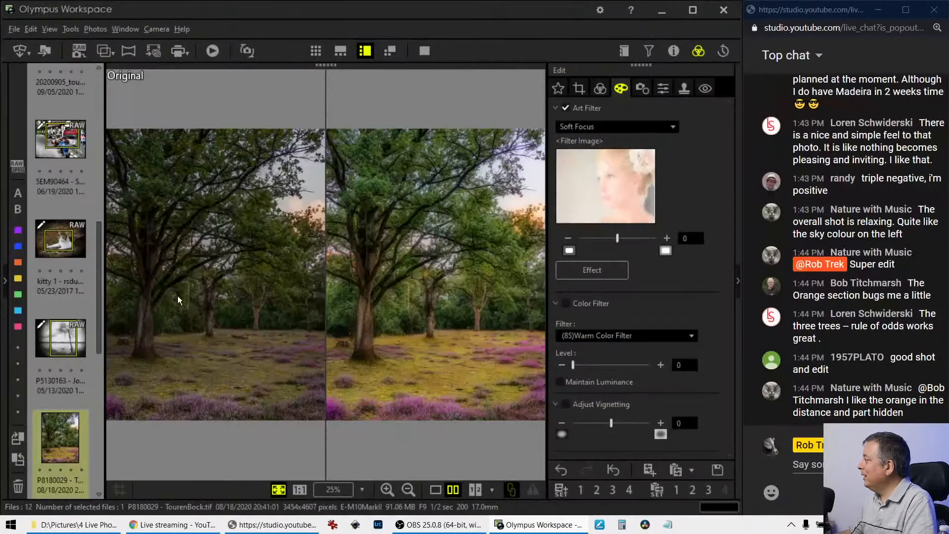
Raise the Soft Focus art filter strength to 2 and review the edited photo alone in full screen.
left_click(667, 238)
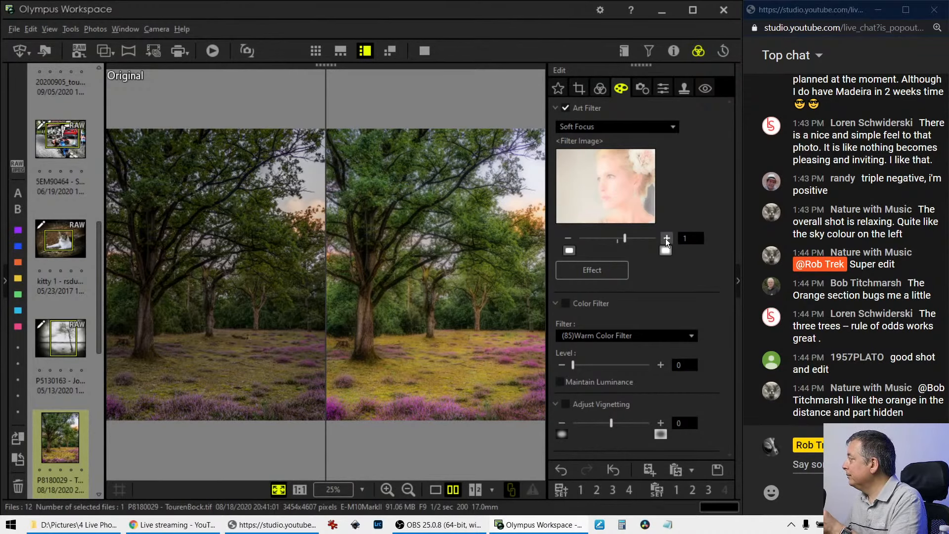
left_click(667, 239)
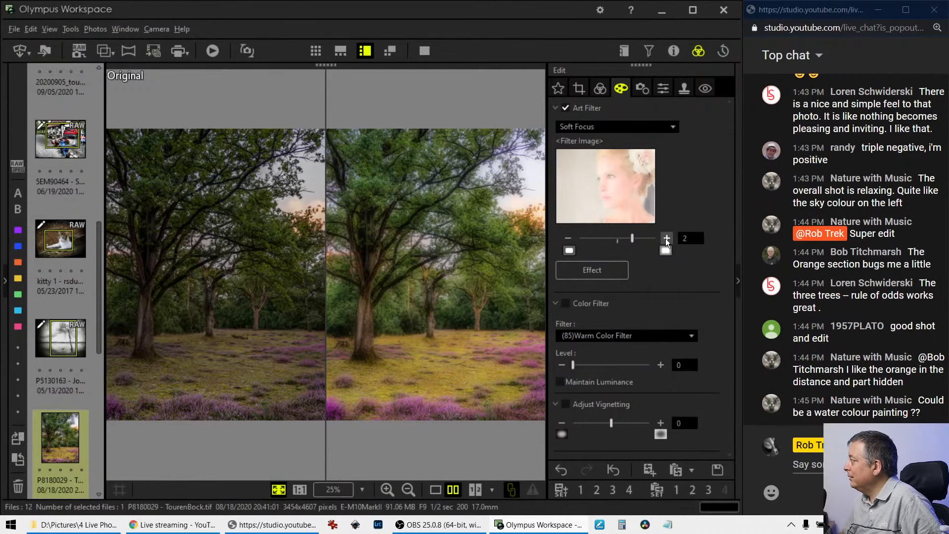
left_click(435, 490)
left_click(425, 51)
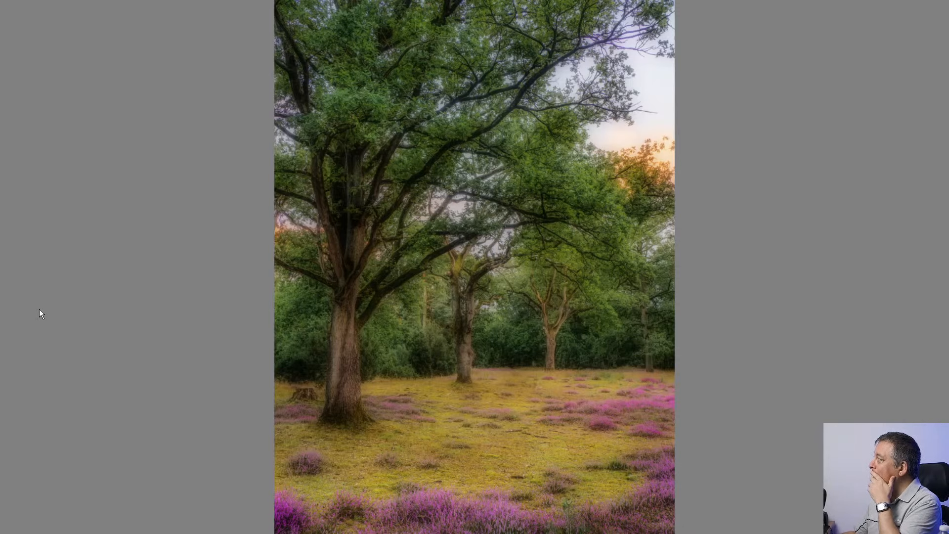
key("Escape")
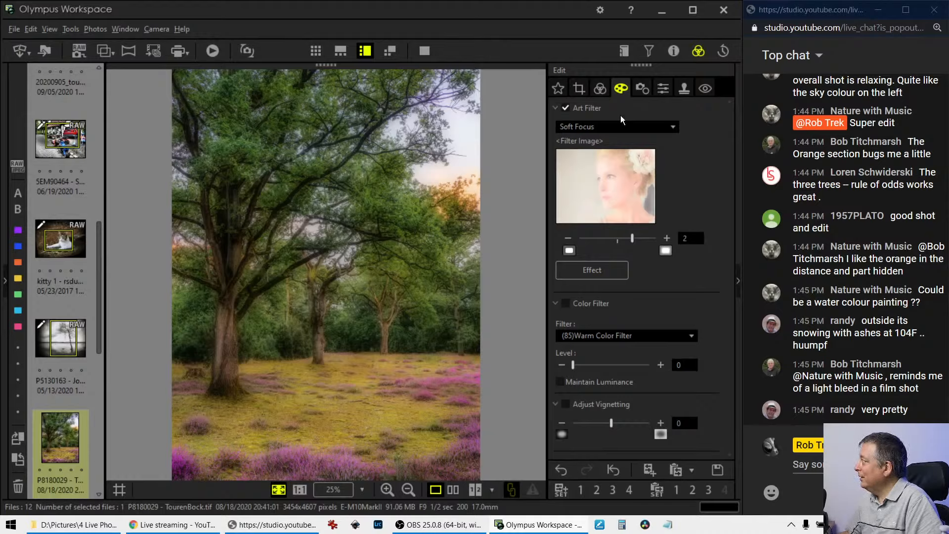
Lift the midtone point of the RGB tone curve slightly to brighten the tree and heather photo.
left_click(604, 91)
left_click(618, 93)
left_click(604, 91)
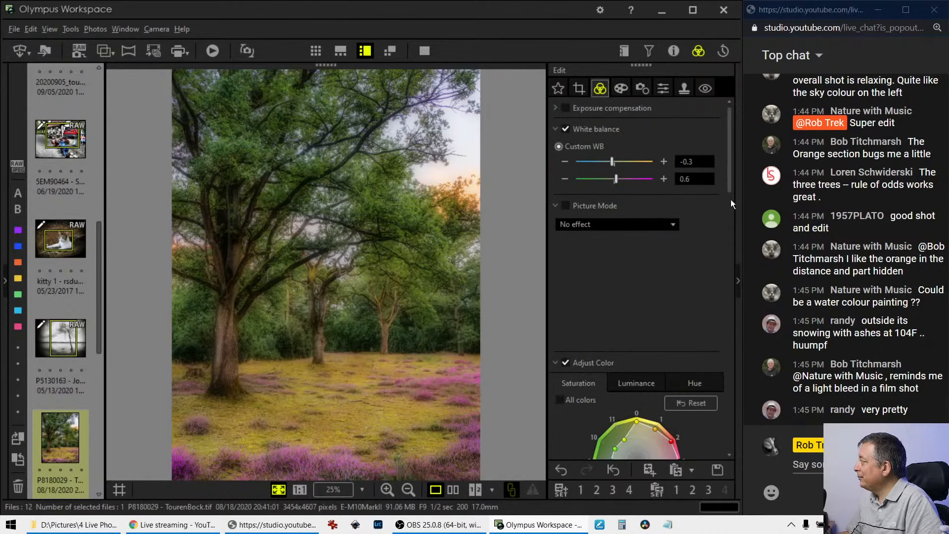
left_click_drag(730, 176, 680, 328)
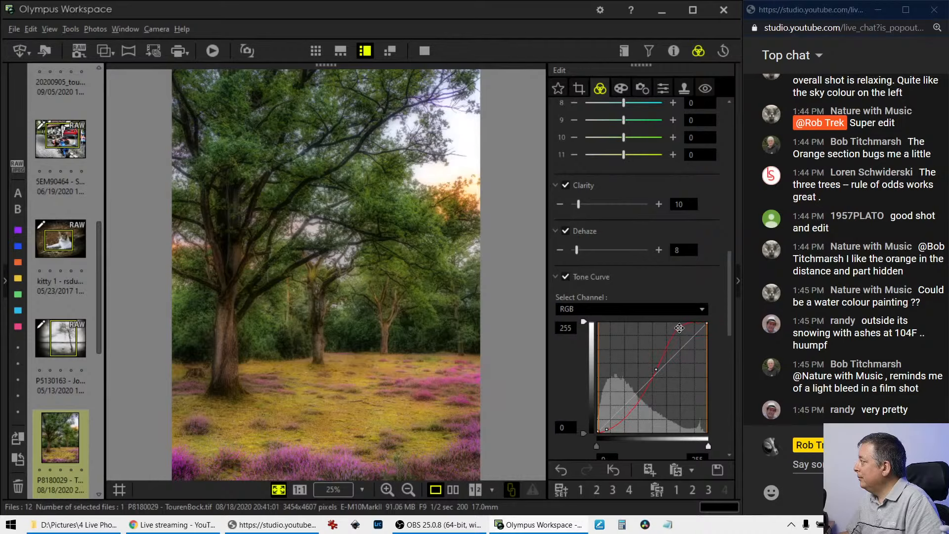
left_click_drag(656, 369, 655, 362)
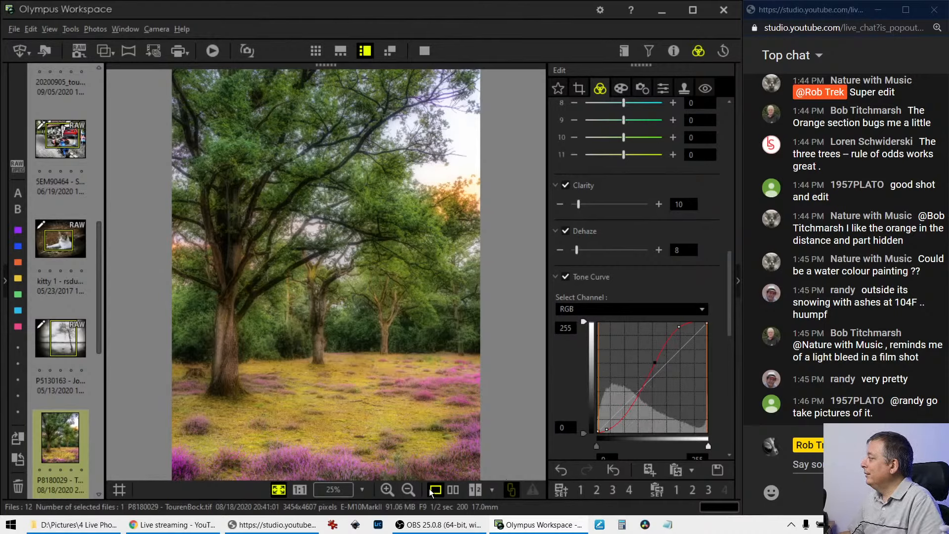
Compare the brightened, softened photo with its original side by side in full screen.
left_click(453, 490)
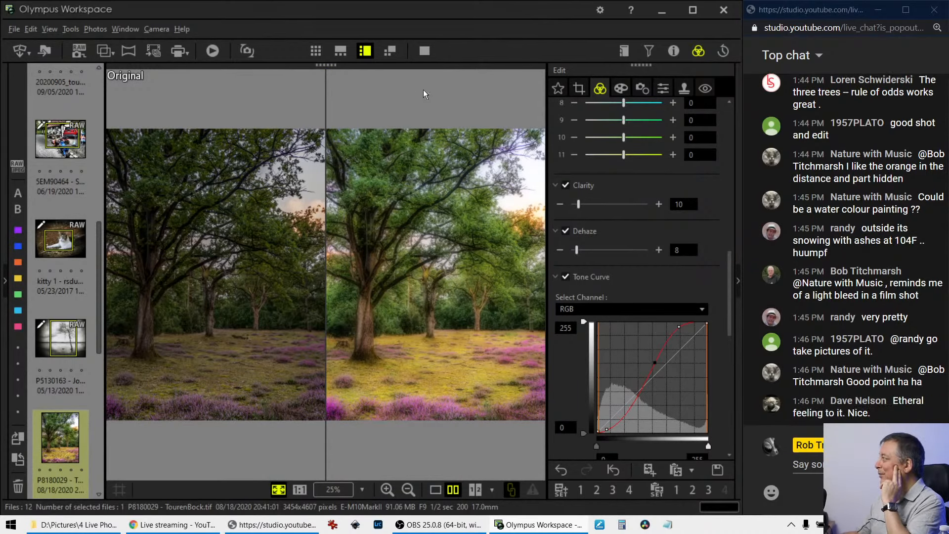
left_click(417, 52)
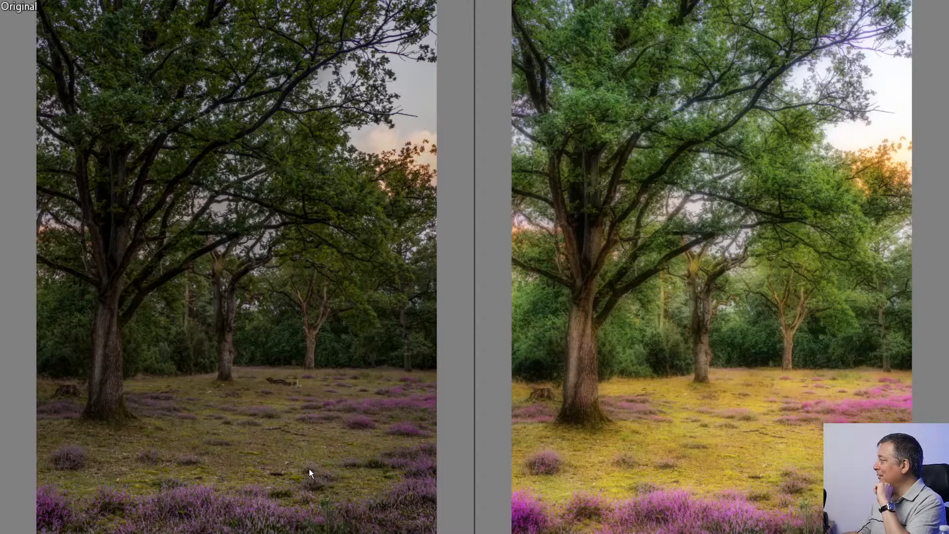
key("Escape")
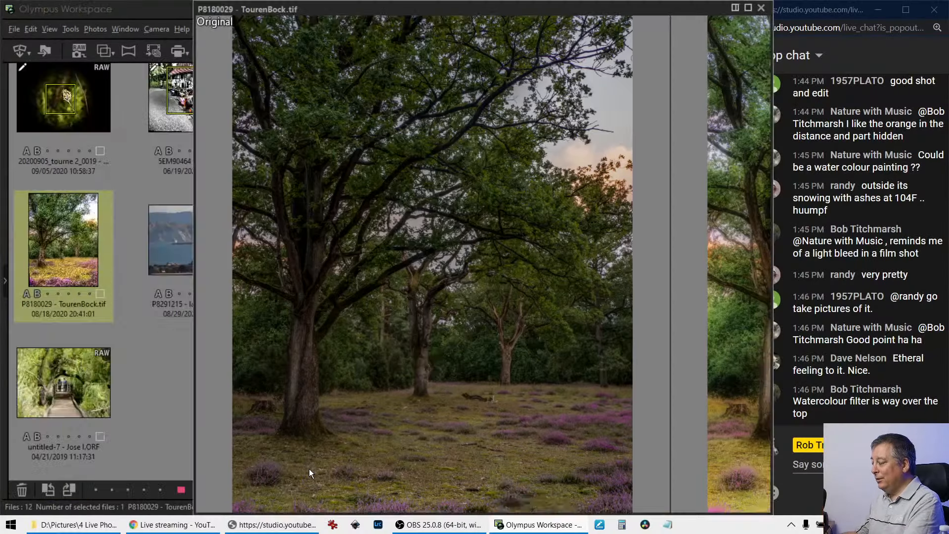
Open the P8291215 photo of ships below the cliffs in single-image view and show it in full screen.
scroll(80, 400, "down", 5)
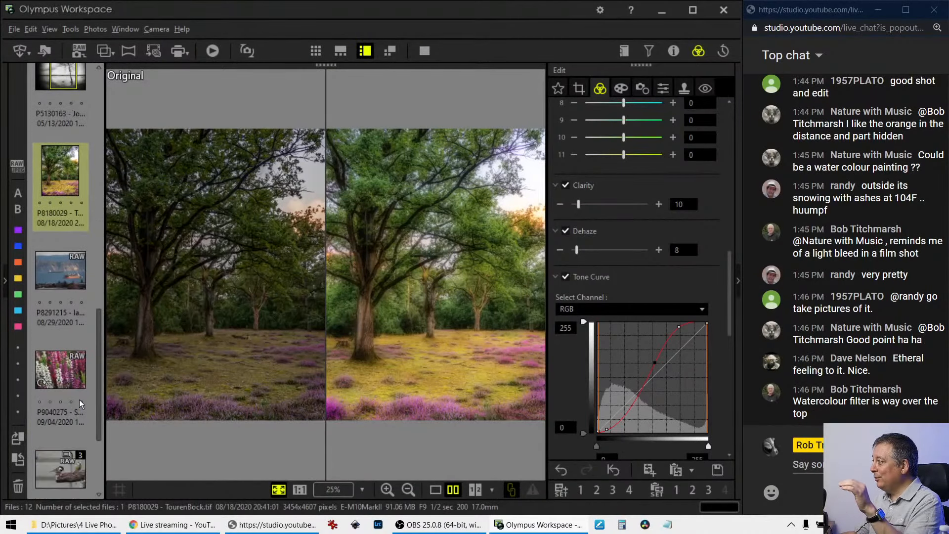
scroll(79, 400, "up", 3)
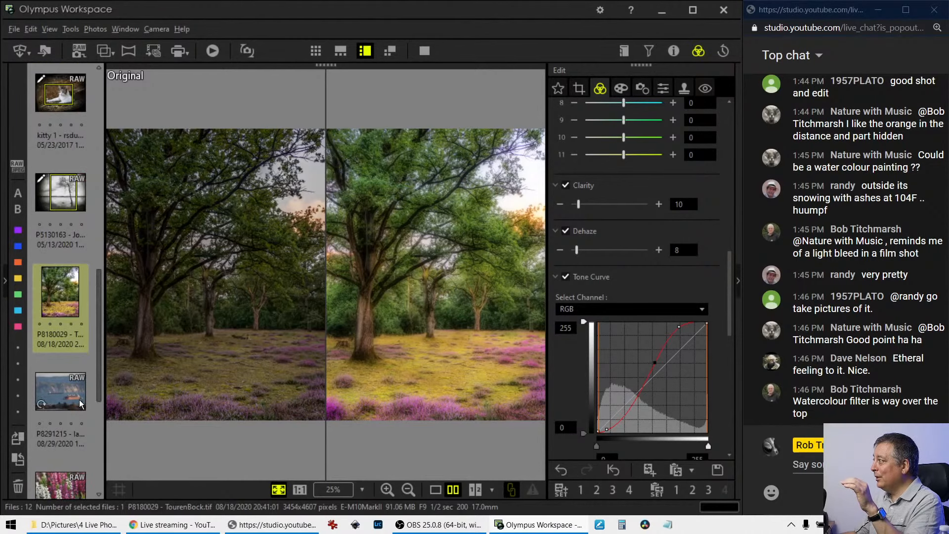
left_click(69, 393)
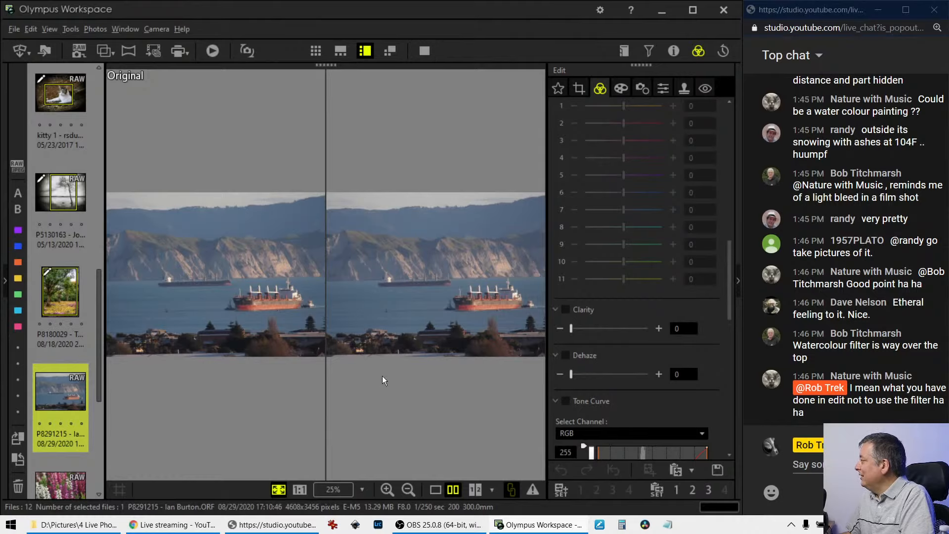
left_click(433, 490)
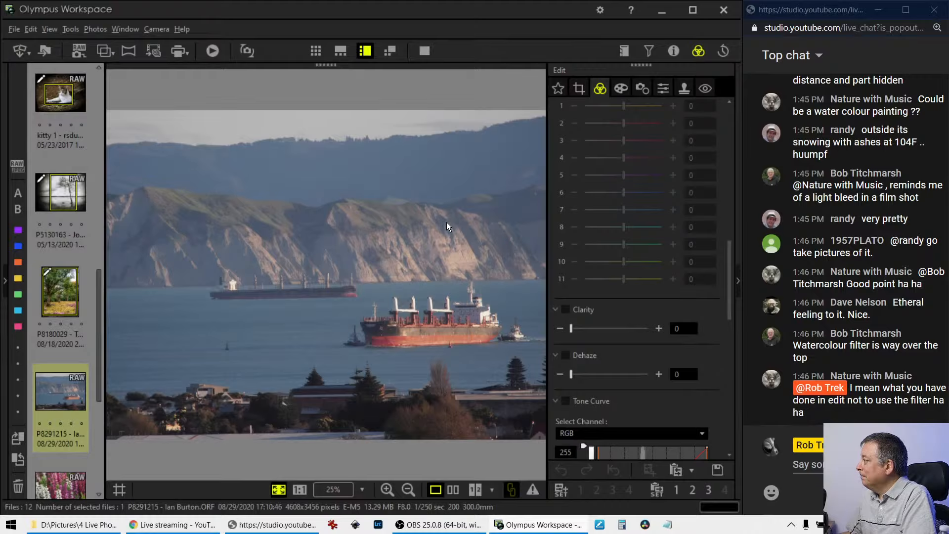
left_click(424, 51)
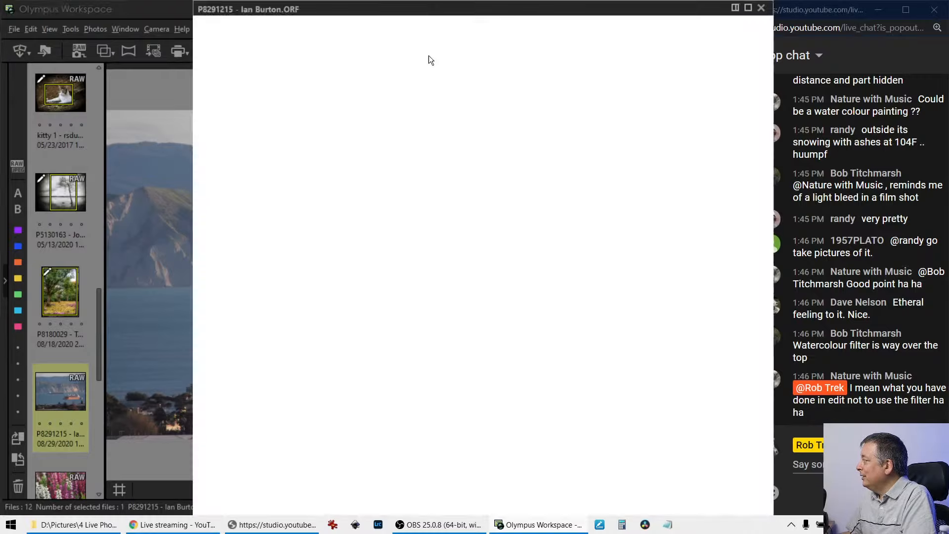
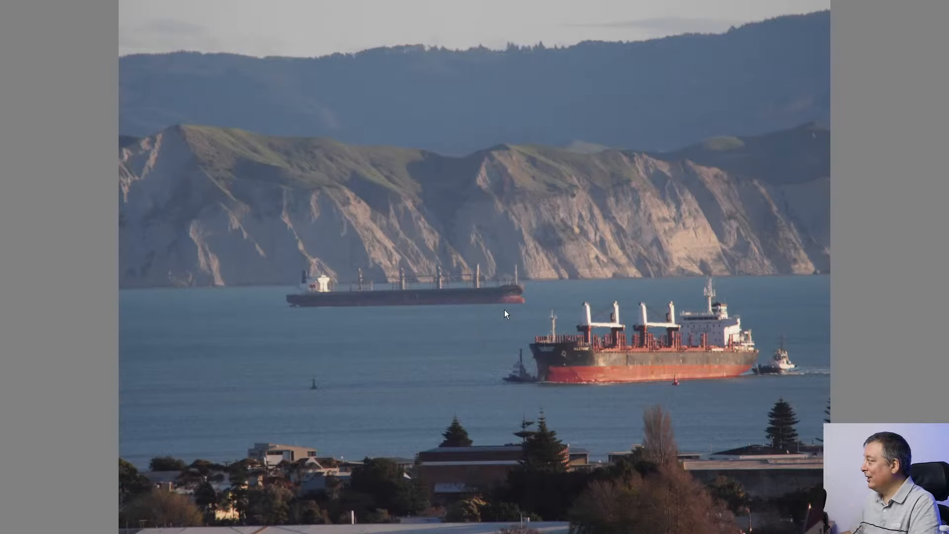
Leave the full-screen view and crop the ship photo to 16:7, shifting the crop area slightly upward over the cliffs and both ships.
key("F1")
key("Escape")
key("Escape")
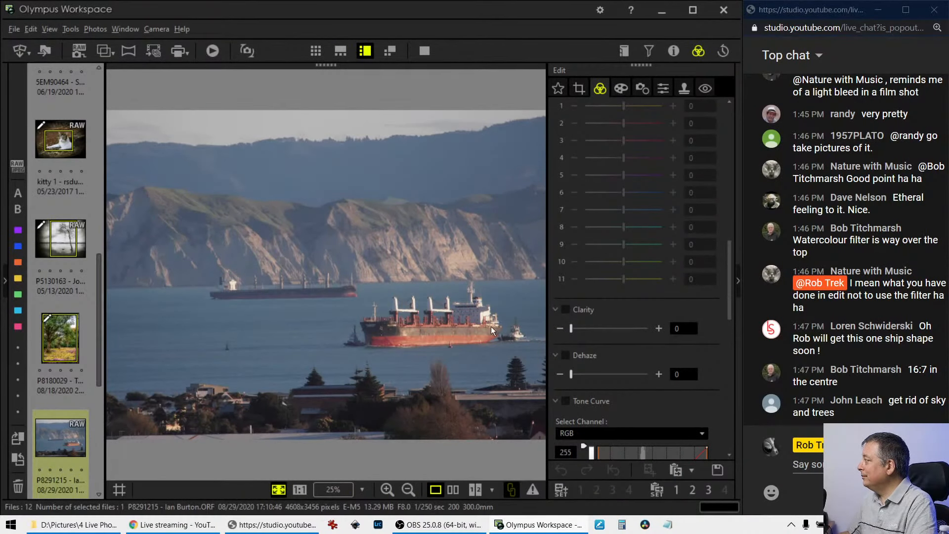
left_click(586, 89)
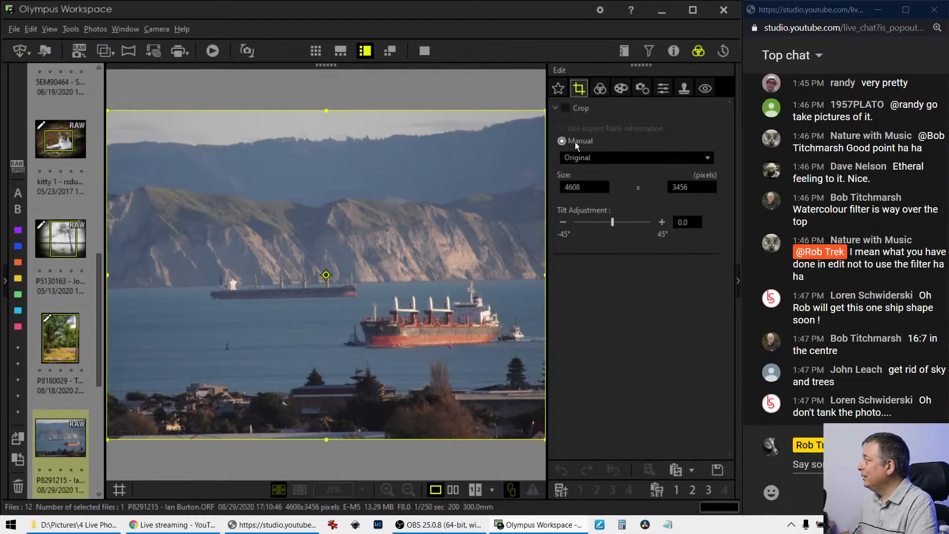
left_click(589, 157)
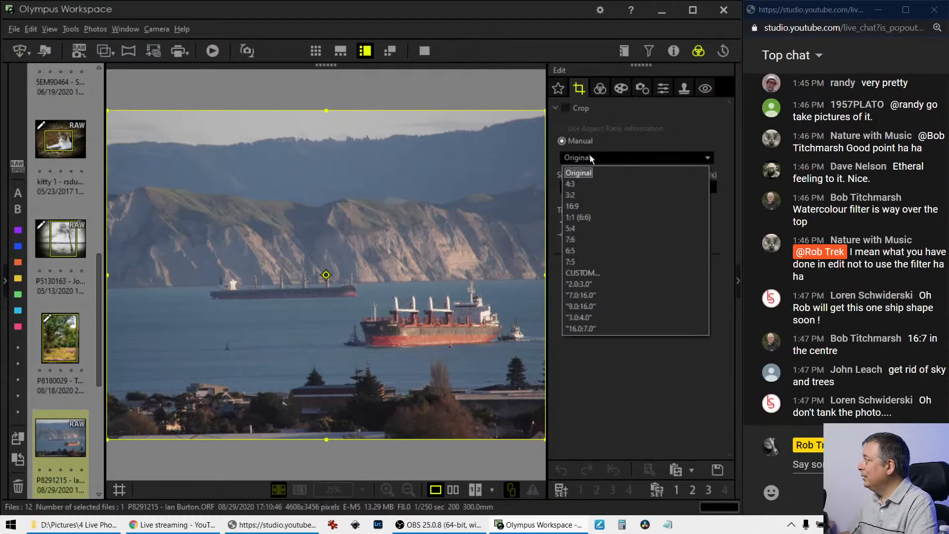
left_click(594, 327)
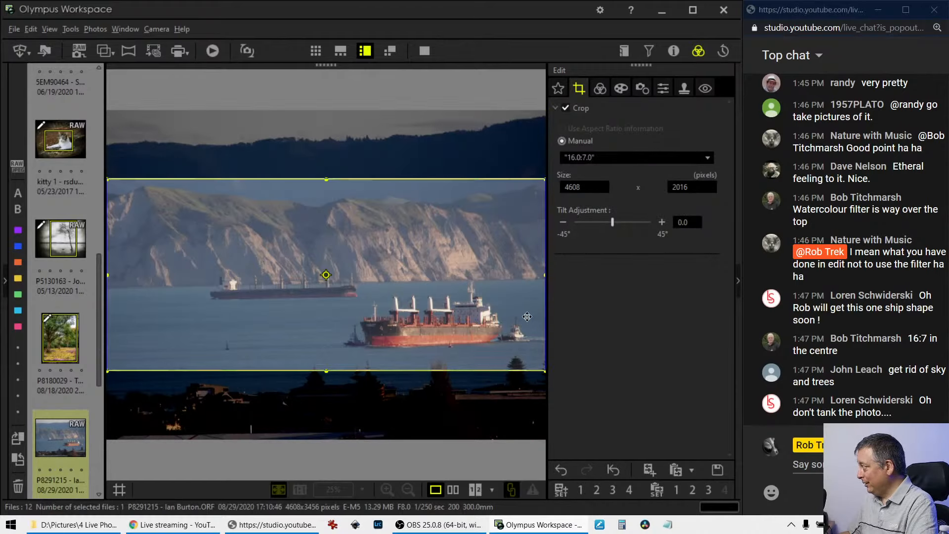
mouse_move(528, 319)
left_mouse_down()
mouse_move(528, 301)
mouse_move(528, 309)
left_mouse_up()
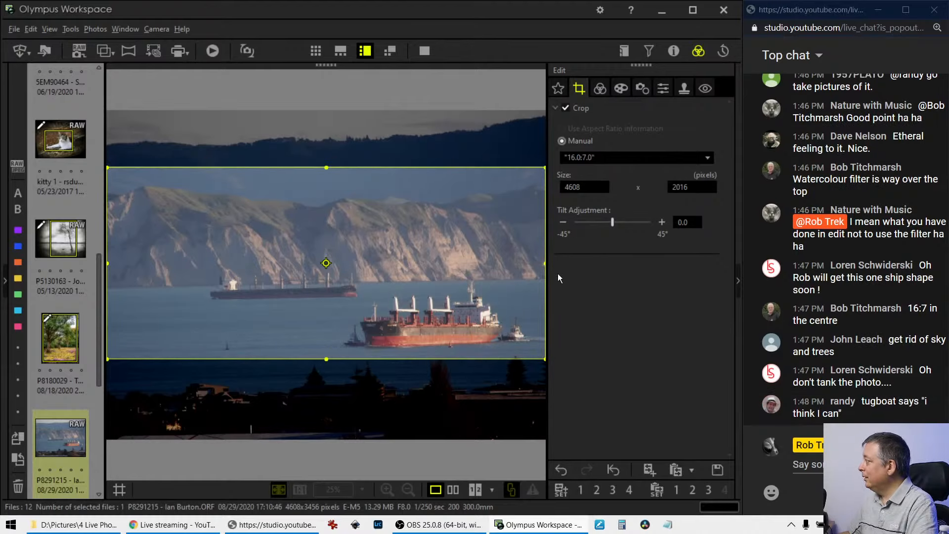
left_click(599, 90)
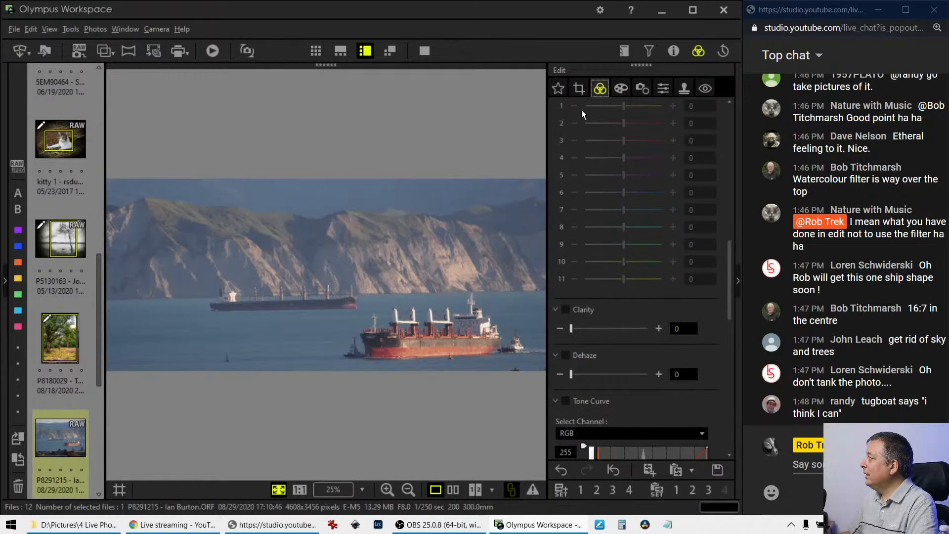
Straighten the cropped photo by setting its tilt adjustment to 0.3.
left_click(579, 89)
left_click(661, 223)
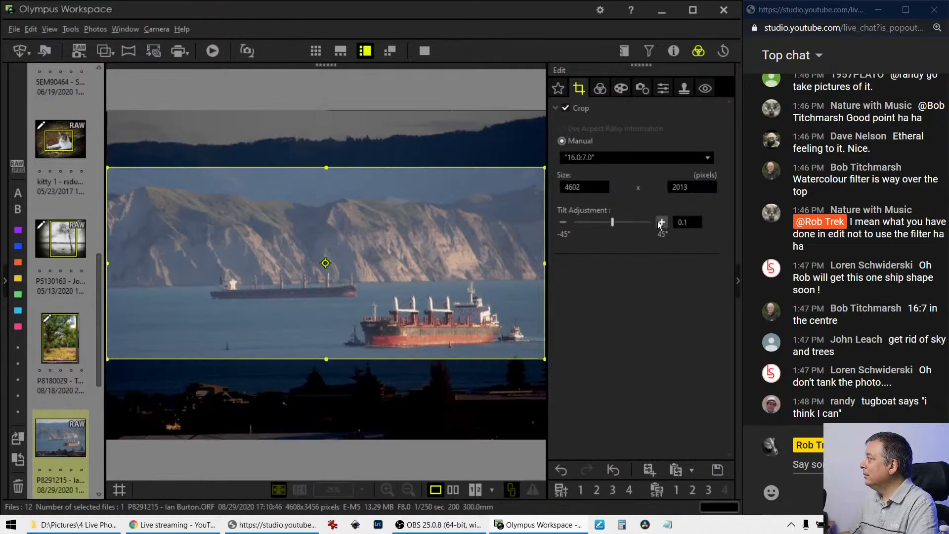
left_click(661, 224)
left_click(660, 224)
left_click(660, 223)
left_click(661, 224)
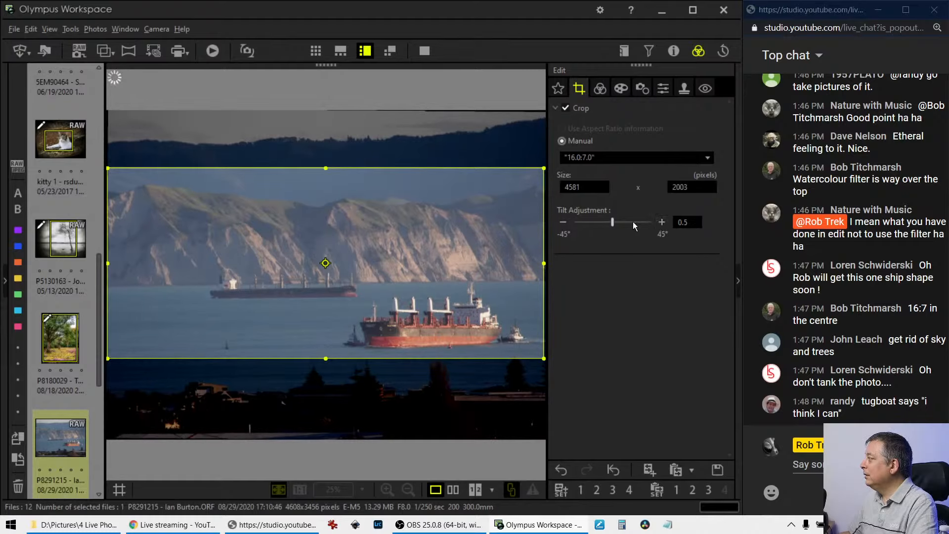
left_click(564, 224)
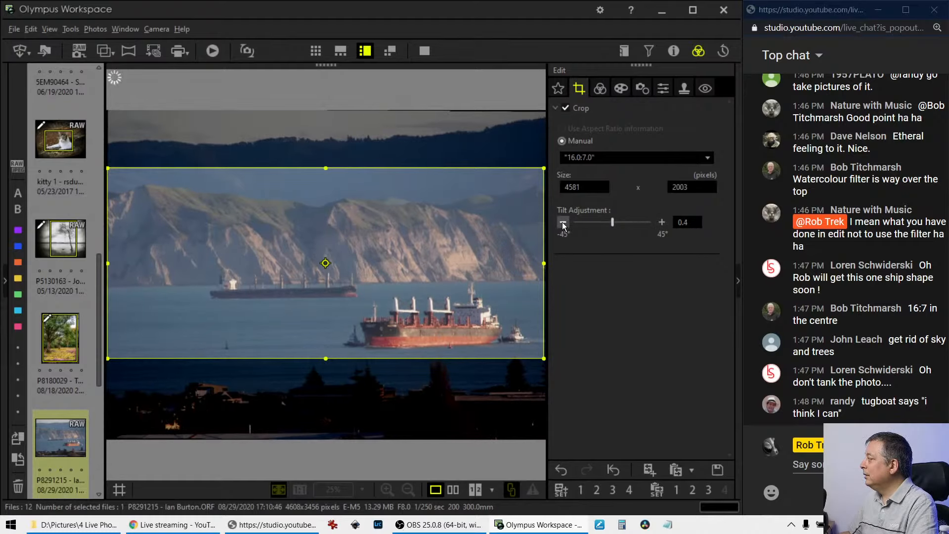
left_click(562, 223)
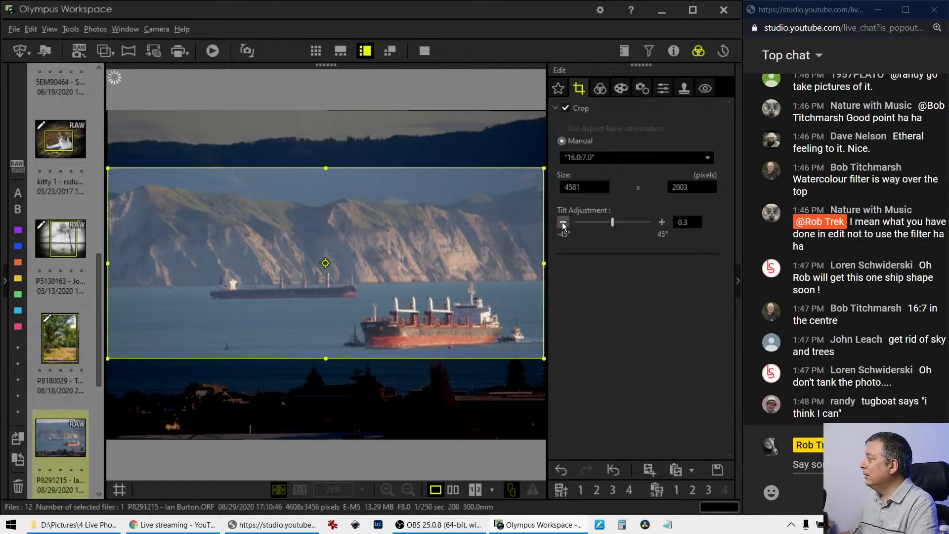
Apply Dehaze to the photo at a value of 100 and check the crop area.
left_click(598, 91)
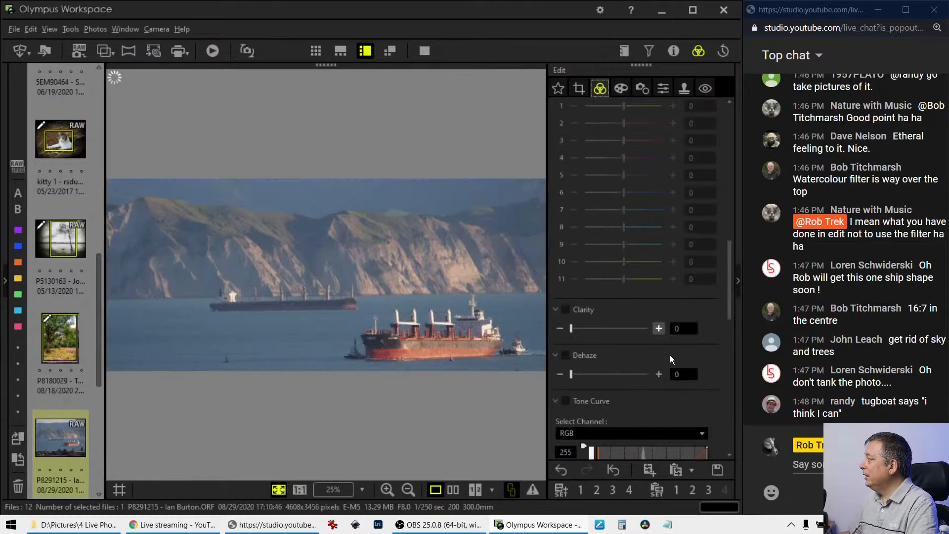
scroll(611, 326, "down", 2)
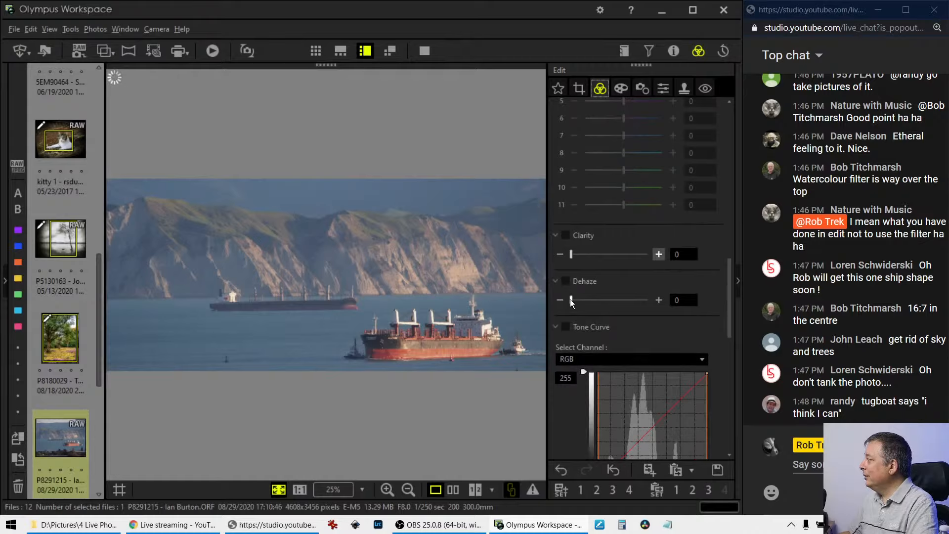
left_click_drag(571, 300, 643, 301)
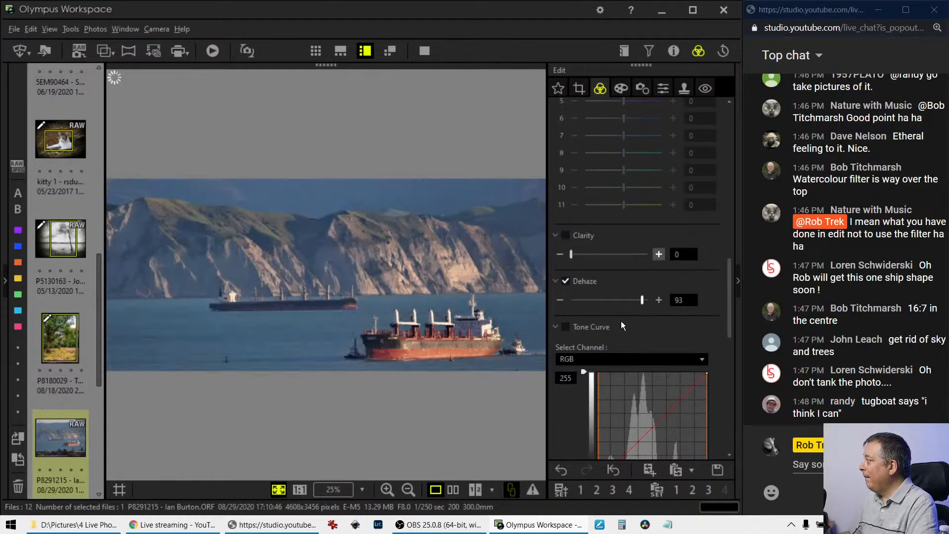
left_click_drag(645, 302, 651, 301)
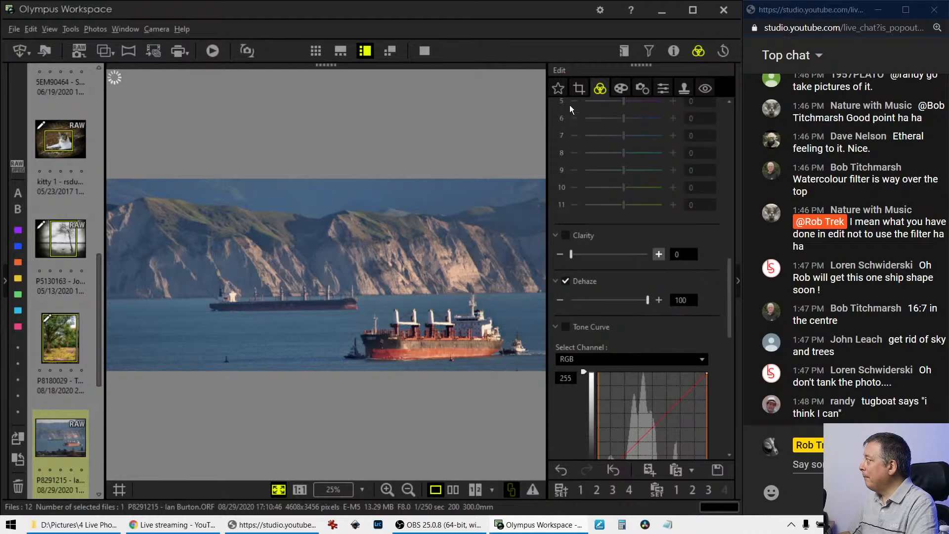
left_click(579, 94)
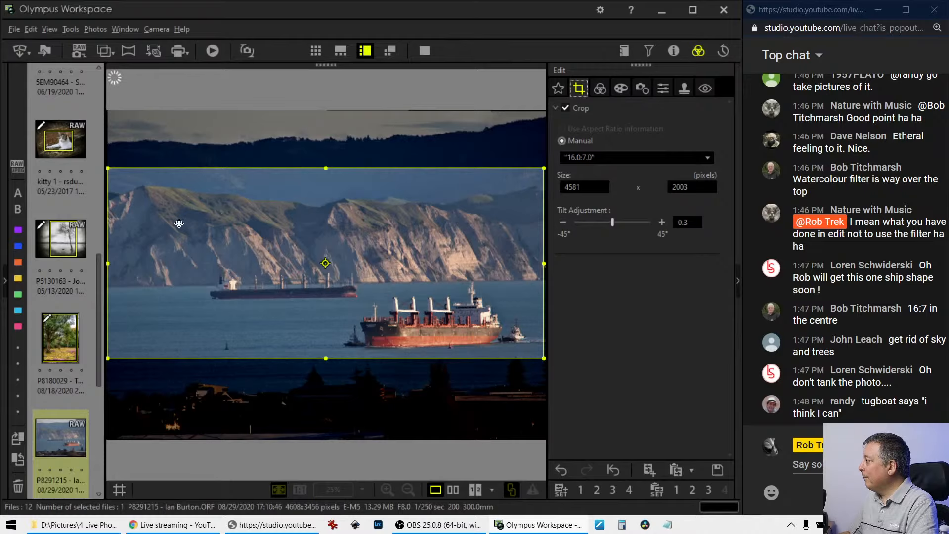
left_click(601, 92)
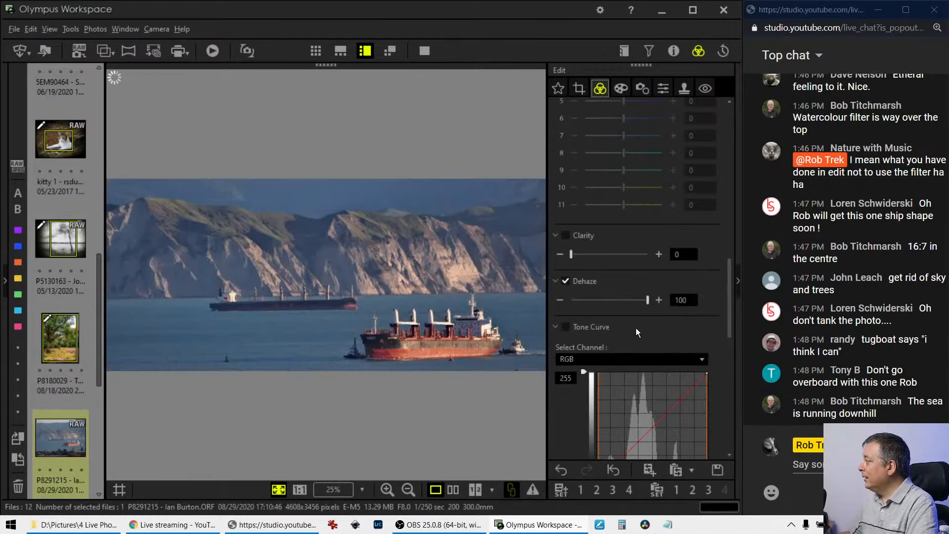
Try the Pop Art art filter on the photo and return it to No Filter.
scroll(671, 239, "up", 10)
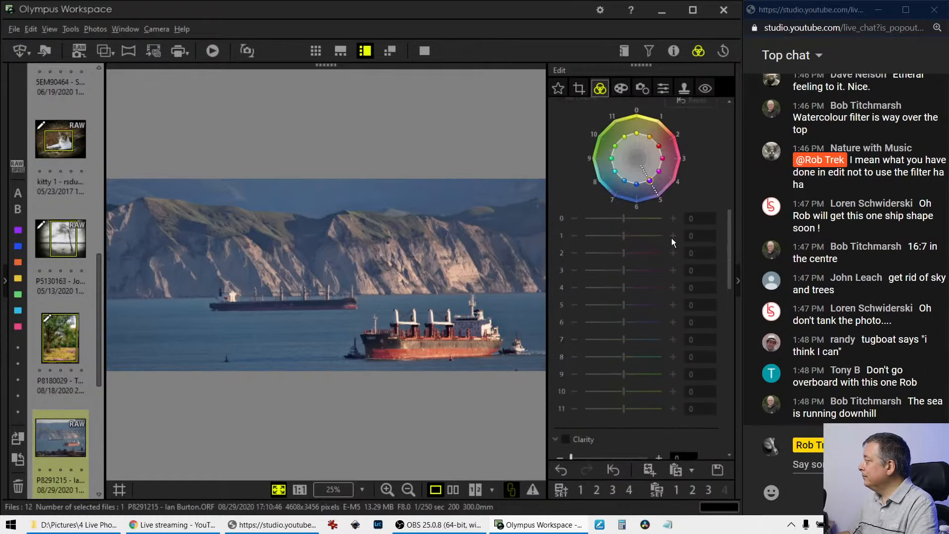
scroll(672, 239, "up", 2)
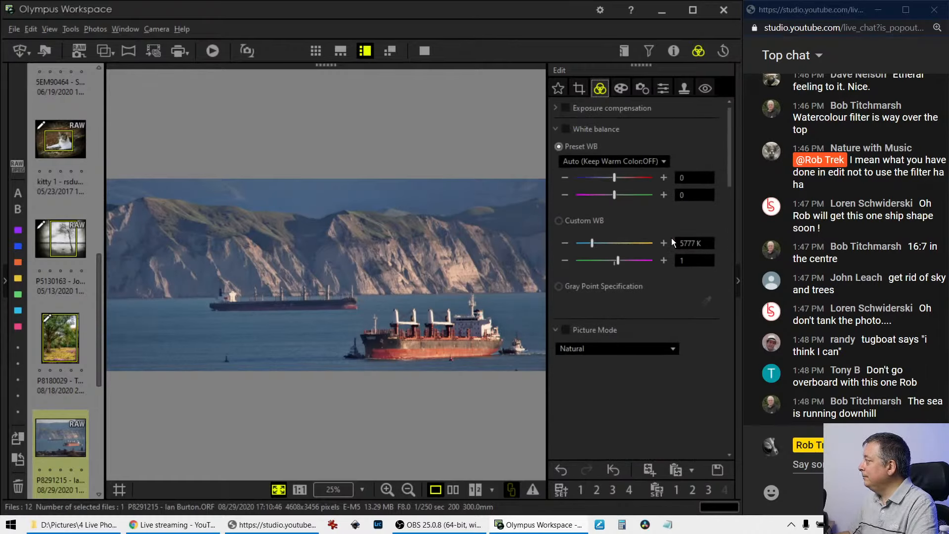
left_click(620, 89)
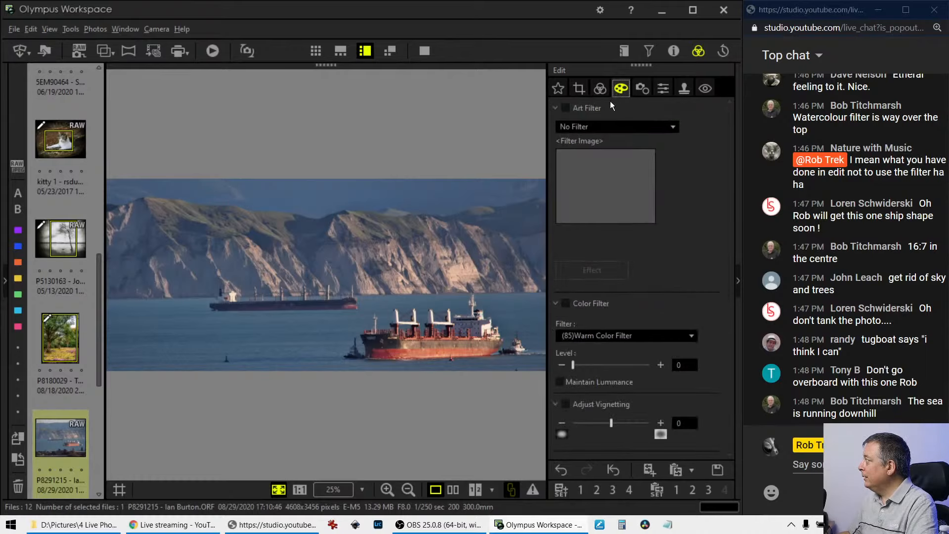
left_click(607, 127)
left_click(601, 153)
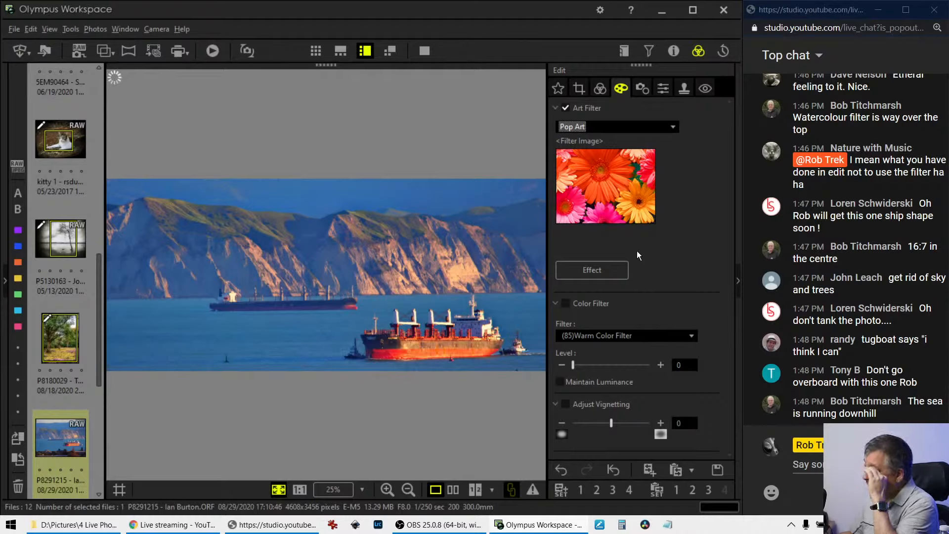
left_click(625, 127)
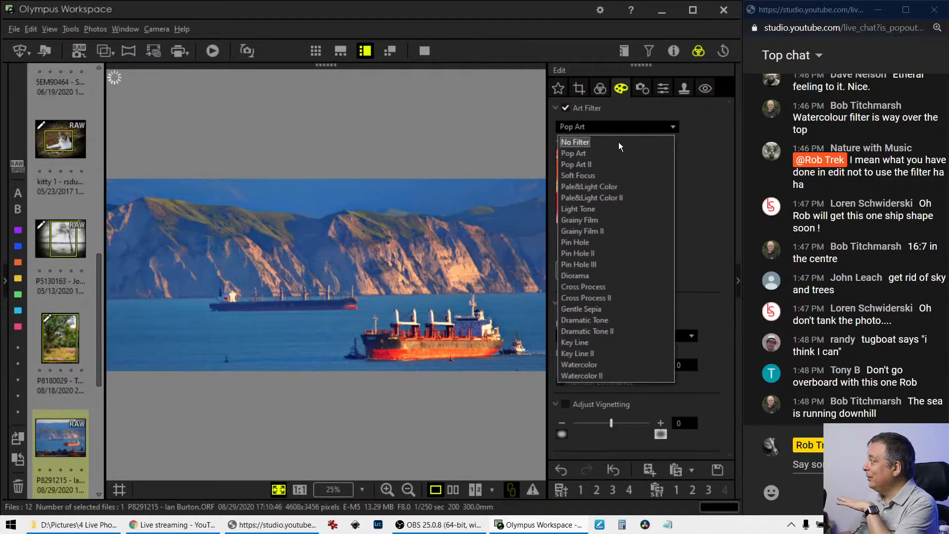
left_click(619, 141)
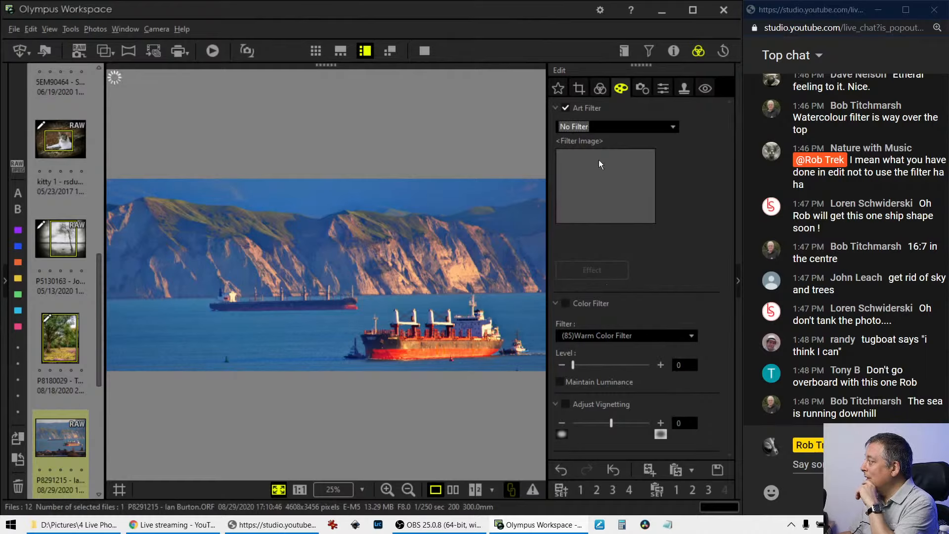
Convert the photo to the Monotone picture mode with the Red B&W filter.
left_click(600, 88)
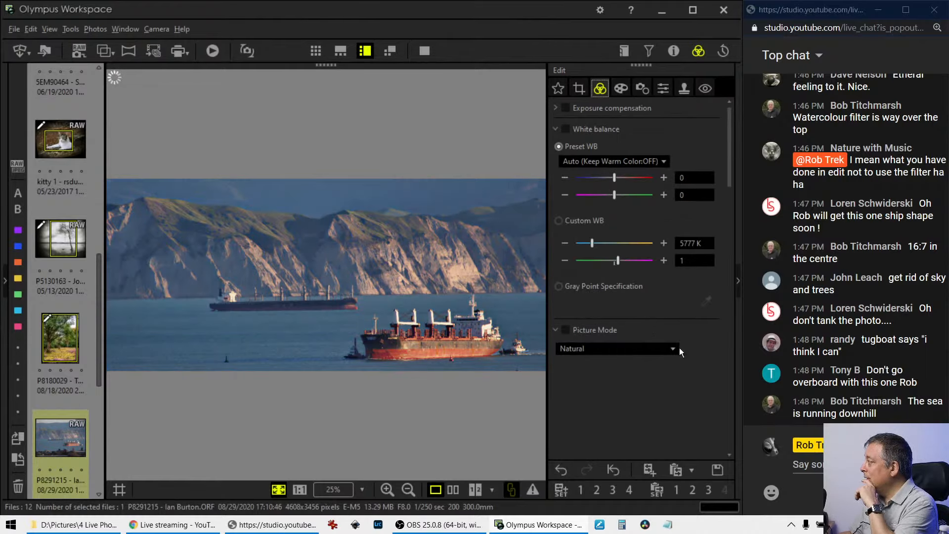
left_click(672, 349)
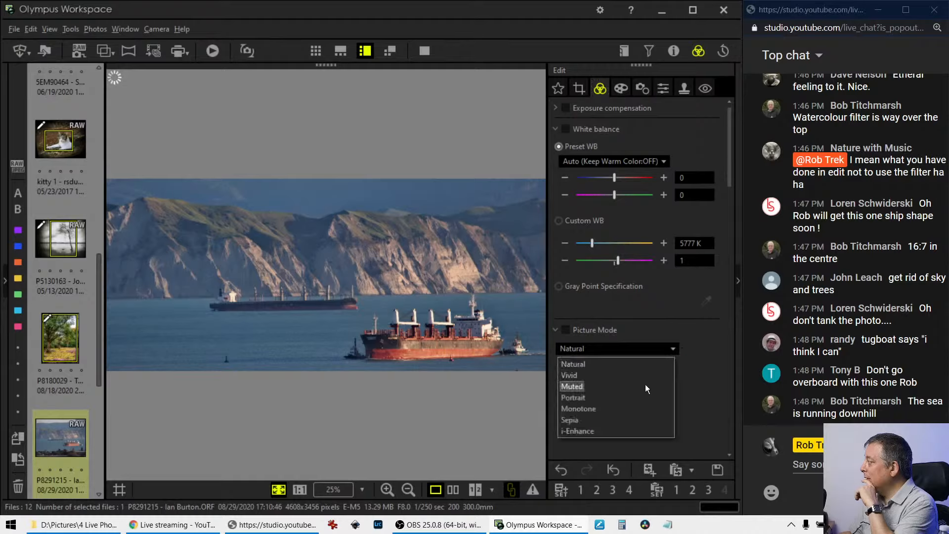
left_click(642, 408)
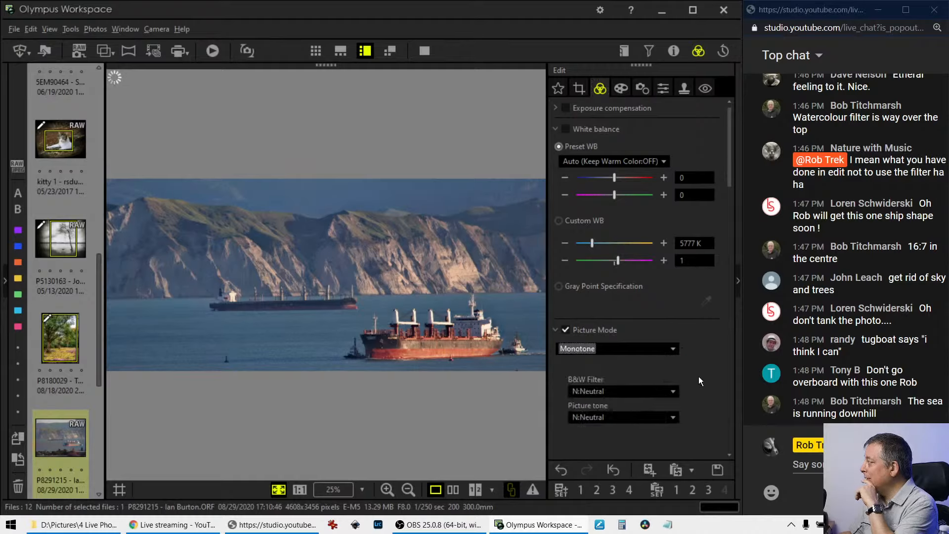
left_click(658, 390)
left_click(636, 440)
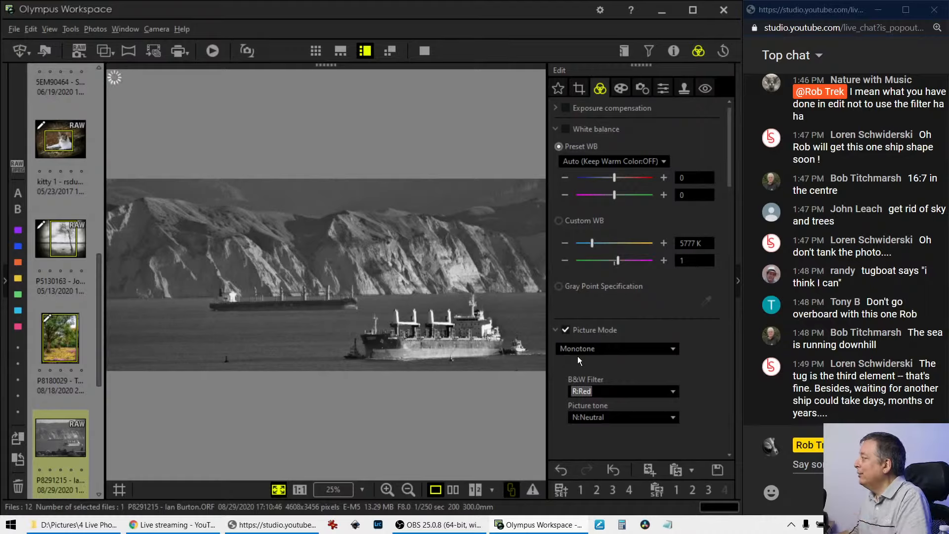
Set the photo's Clarity to 44 and briefly check its shooting properties.
left_click_drag(735, 170, 716, 319)
left_click_drag(570, 268, 605, 270)
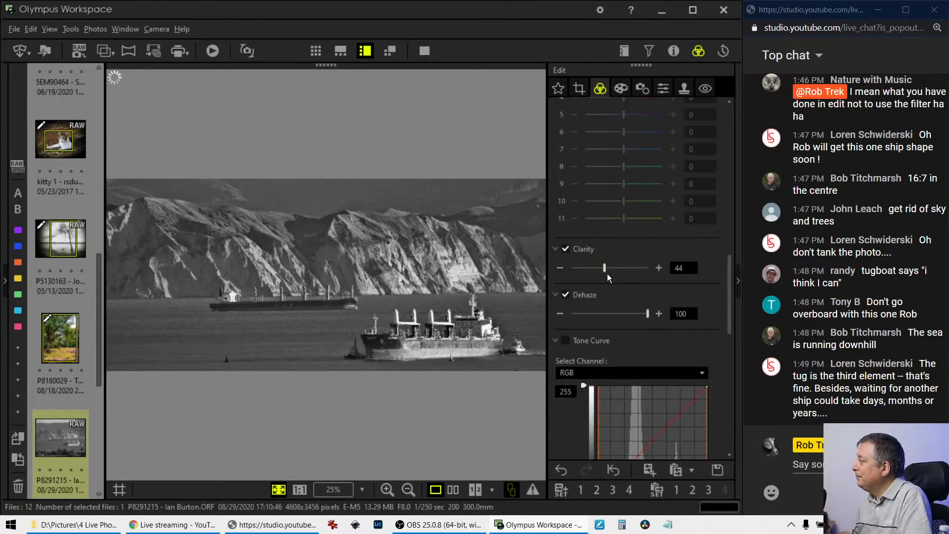
left_click(674, 51)
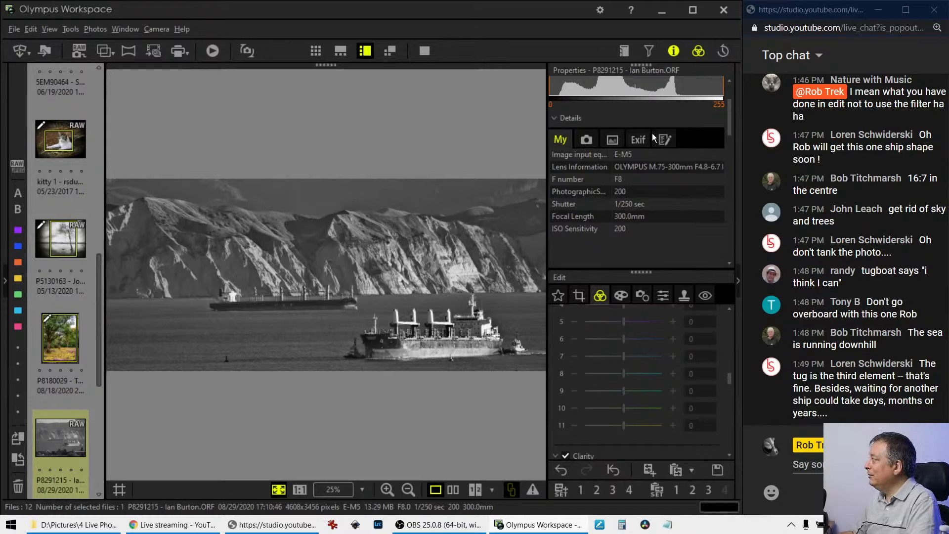
left_click(671, 51)
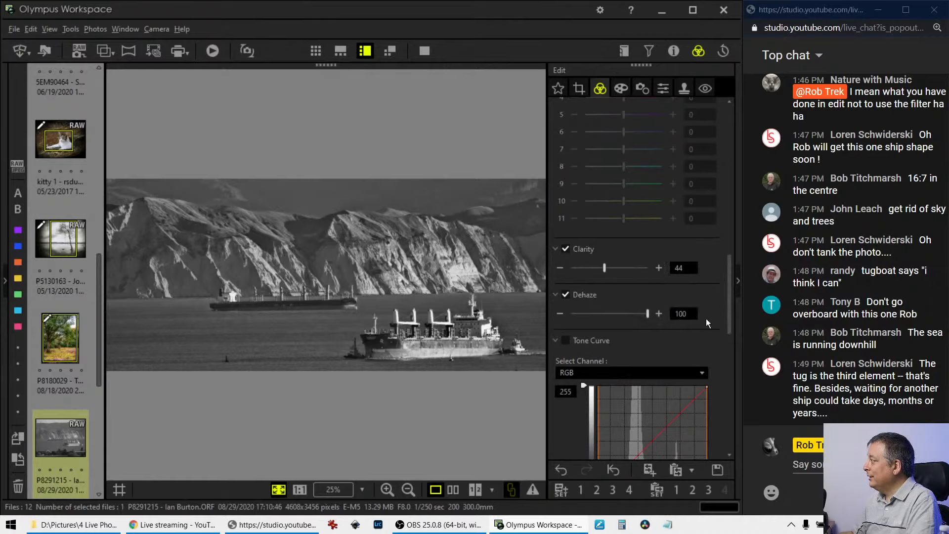
Raise the photo's Sharpness to 2.0.
scroll(706, 318, "down", 5)
scroll(706, 318, "down", 2)
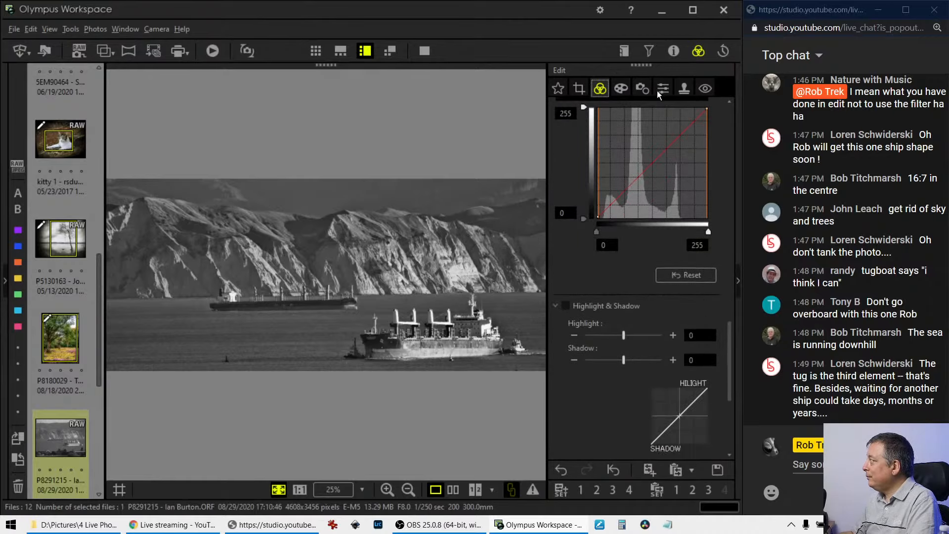
left_click(642, 88)
left_click(663, 88)
left_click_drag(613, 126, 692, 127)
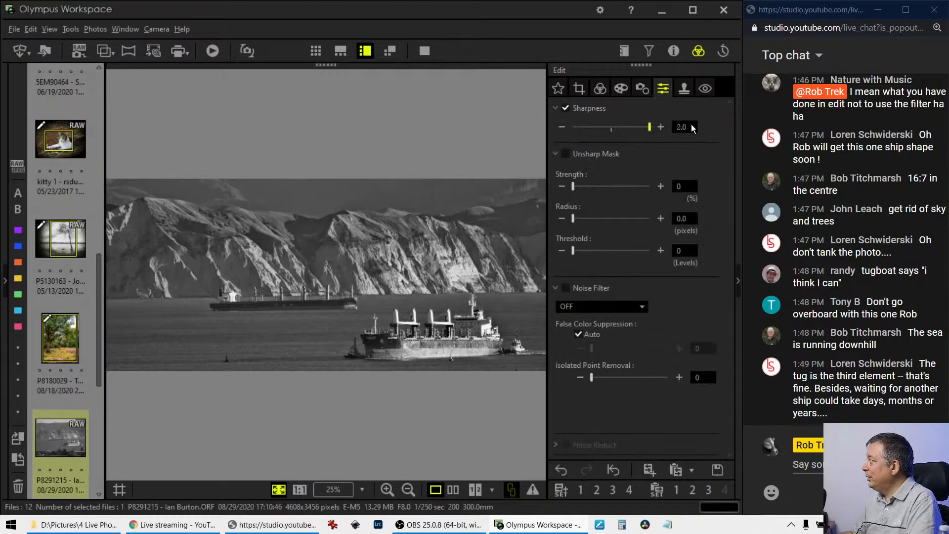
Apply an Unsharp Mask with a strength of 274%, a radius of 0.5 pixels and a threshold of 11 levels.
left_click_drag(577, 183, 619, 188)
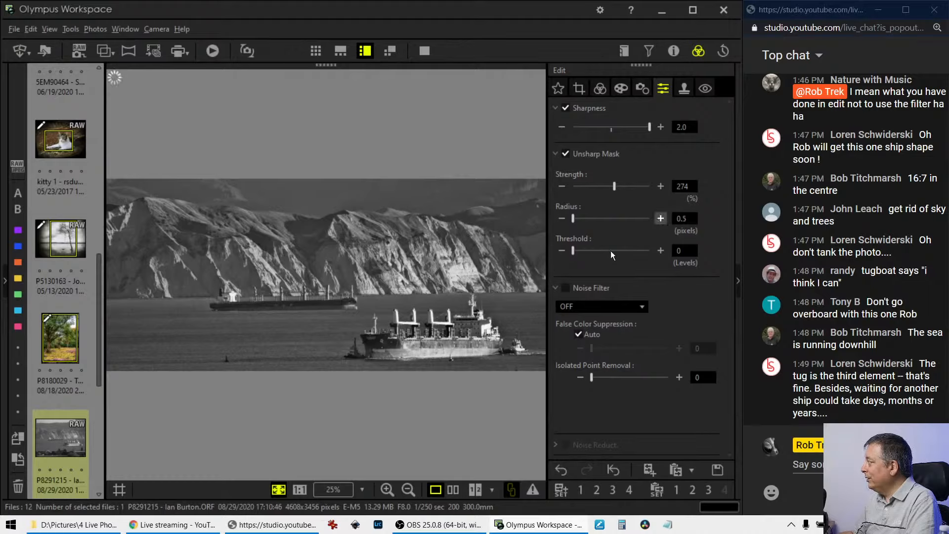
left_click(660, 251)
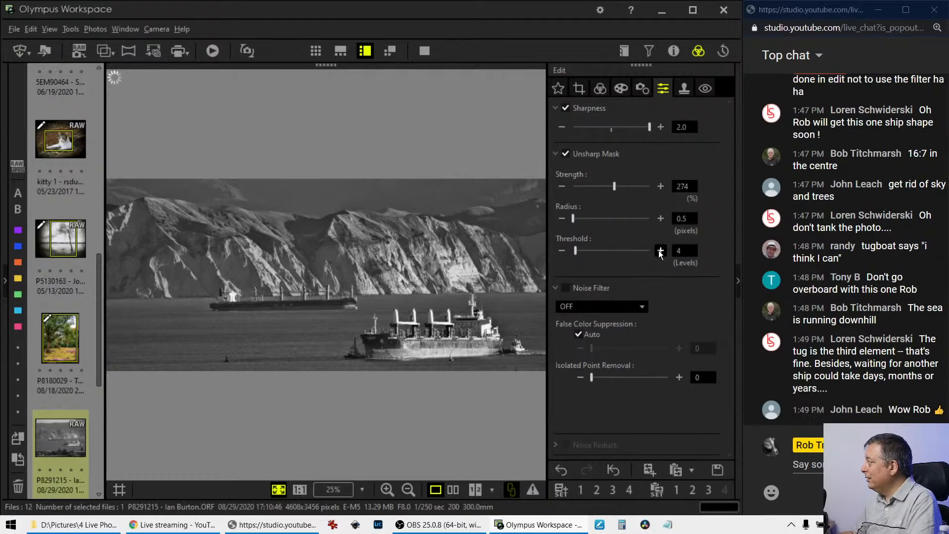
left_click(661, 251)
left_click(661, 250)
left_click(660, 251)
left_click(660, 251)
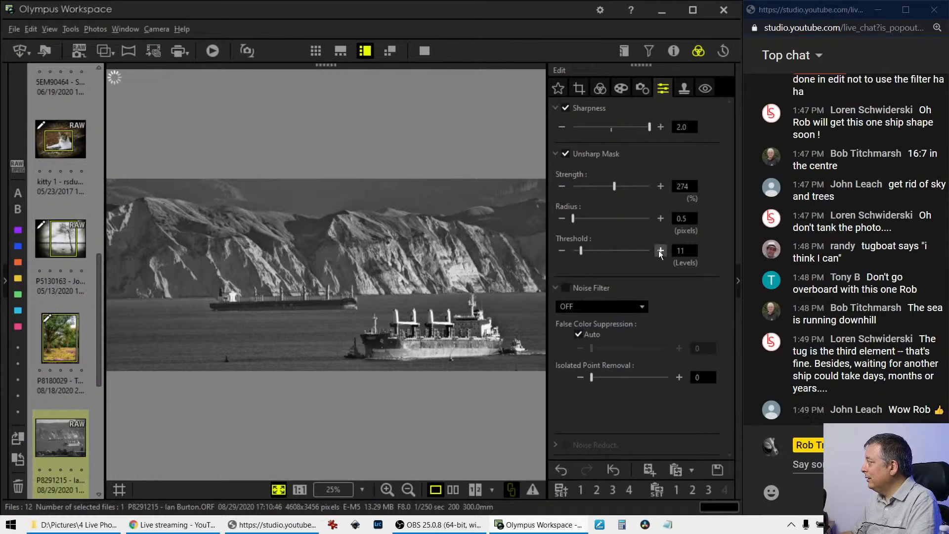
Raise the photo's Clarity to 79.
left_click(617, 89)
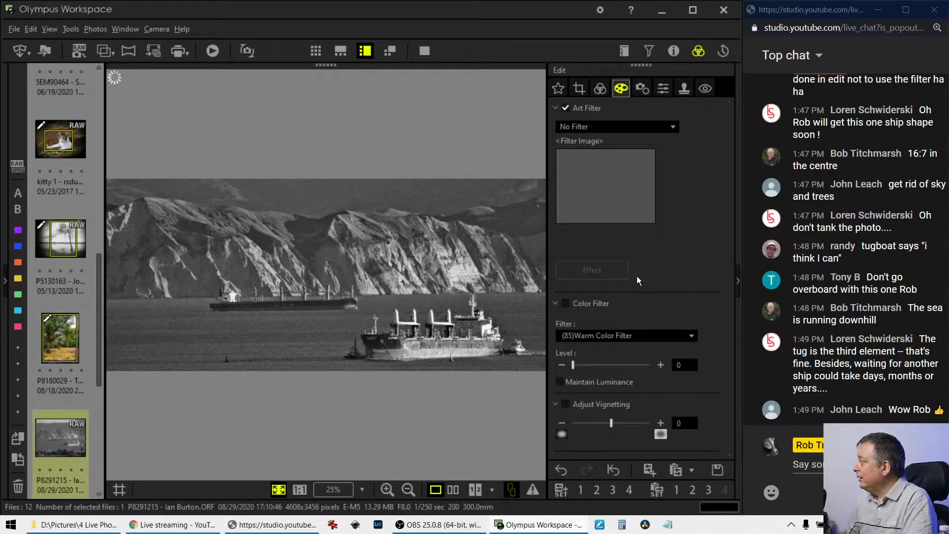
left_click(600, 89)
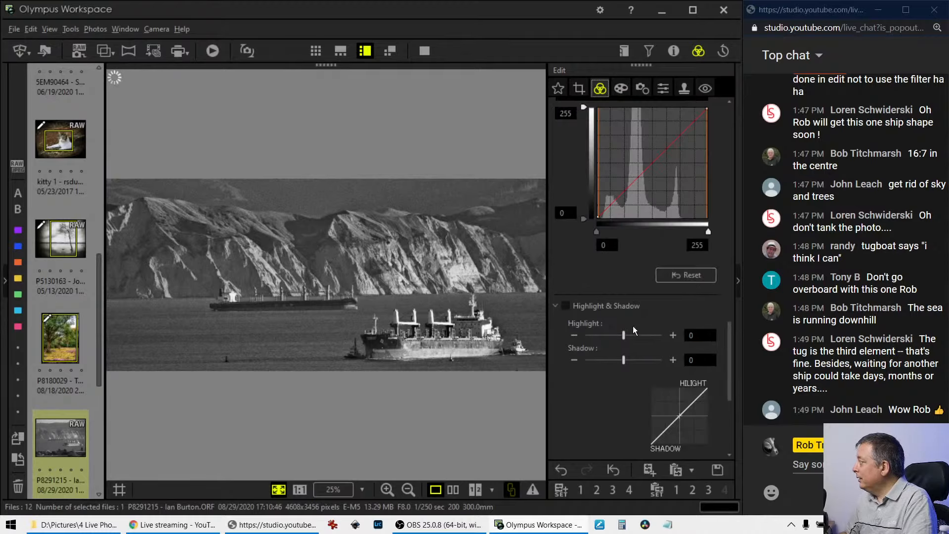
scroll(621, 305, "up", 5)
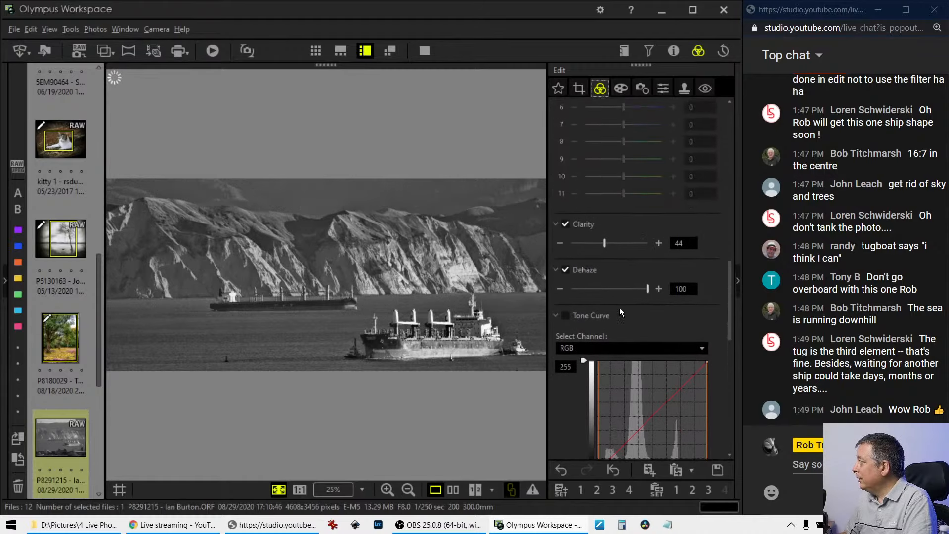
scroll(621, 310, "up", 4)
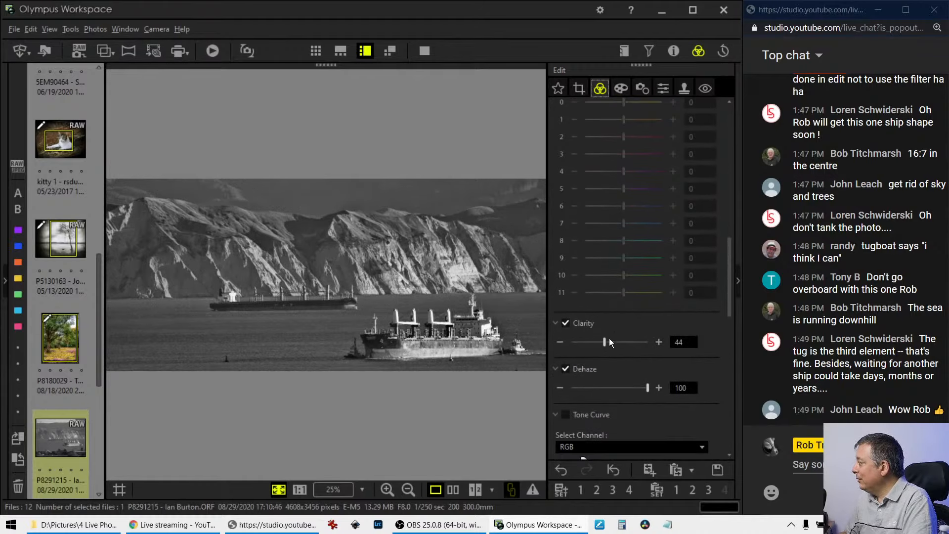
left_click_drag(604, 342, 632, 343)
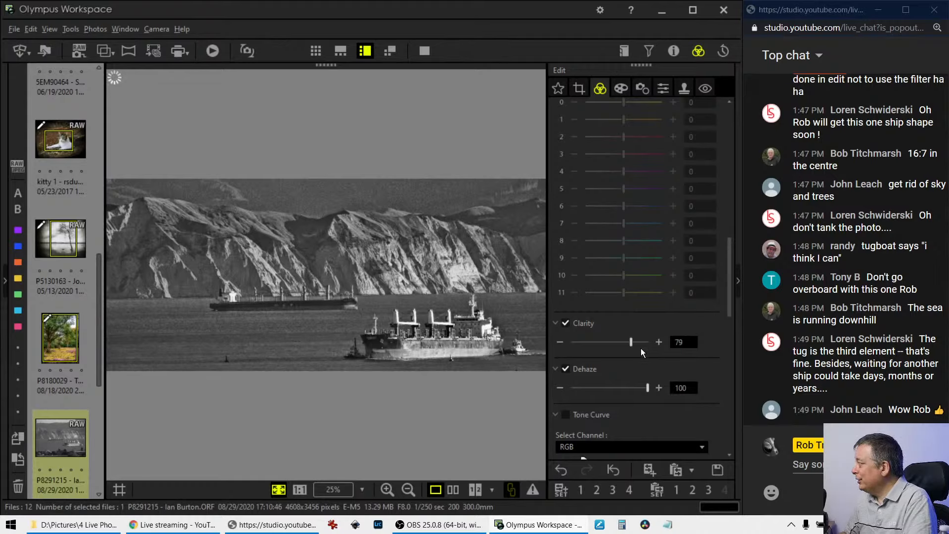
Shape the RGB tone curve into an S with a midtone anchor, a lowered shadow point and a raised highlight point.
left_click_drag(727, 262, 734, 322)
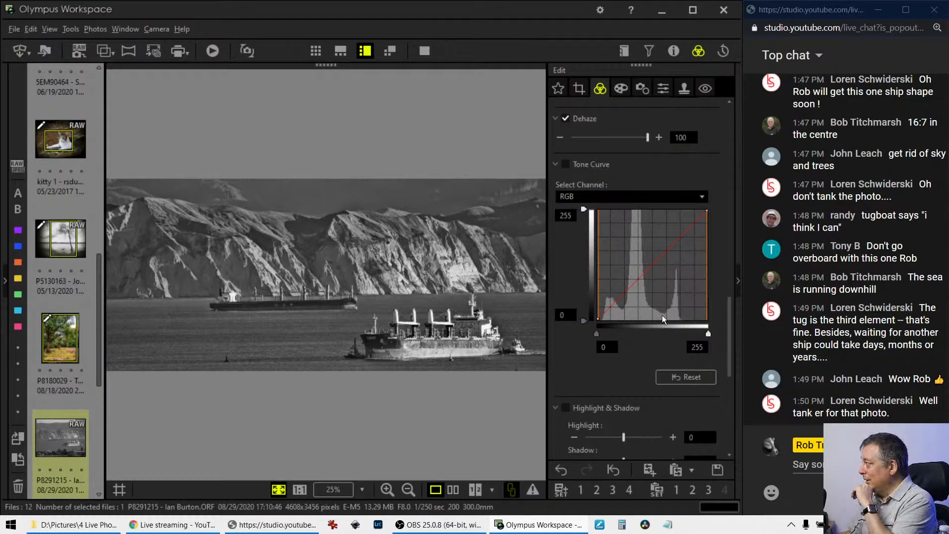
left_click(636, 280)
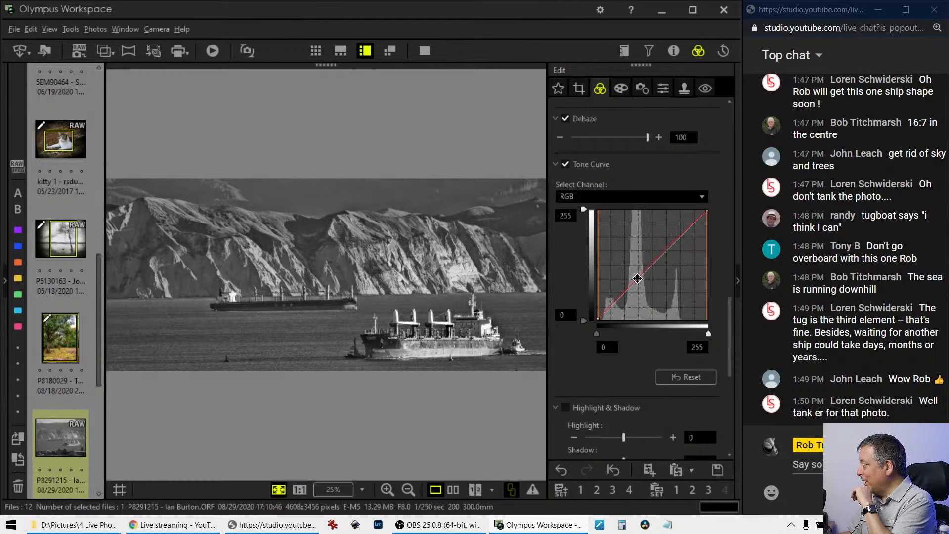
left_click(640, 279)
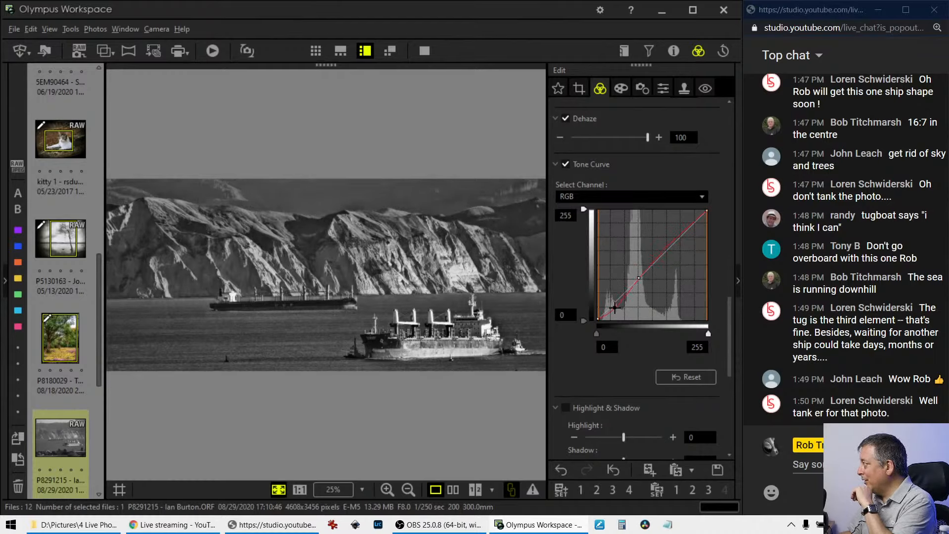
left_click_drag(614, 306, 616, 310)
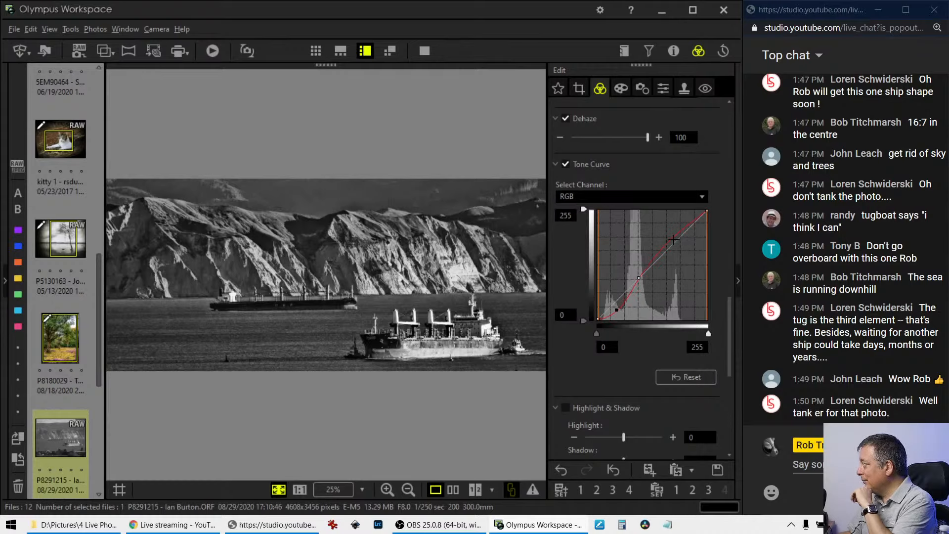
left_click_drag(674, 242, 694, 217)
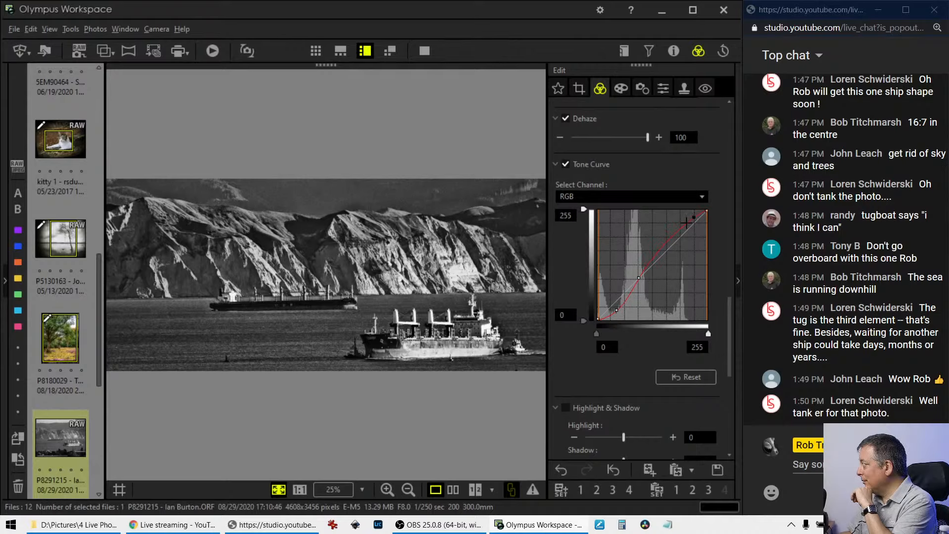
Fine-tune the tone curve by nudging the midtone point and shifting the shadow point closer to the dark end.
left_click_drag(616, 311, 608, 317)
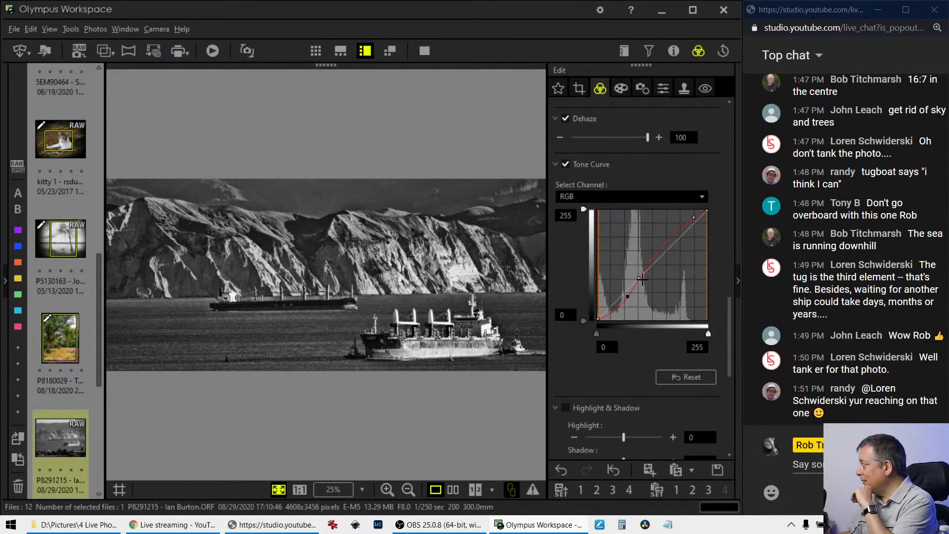
left_click_drag(639, 278, 637, 279)
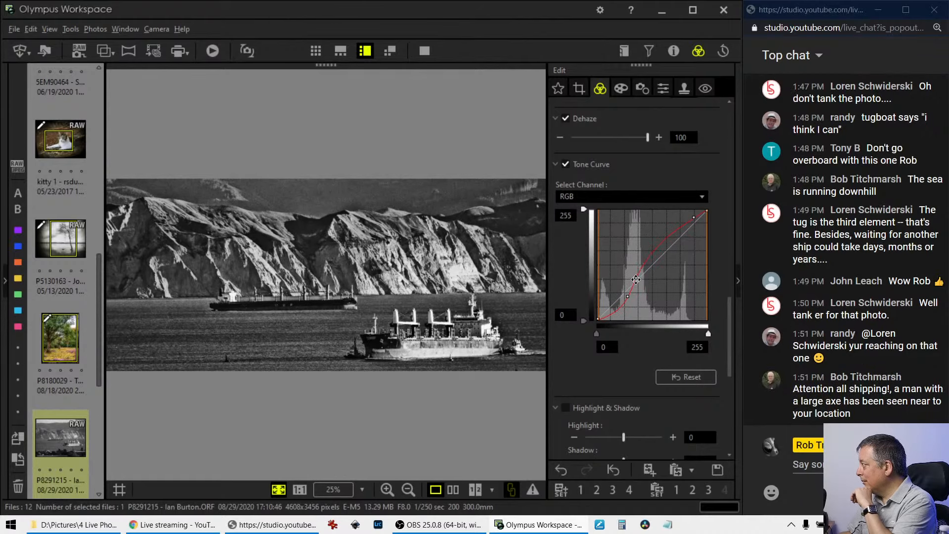
left_click(625, 300)
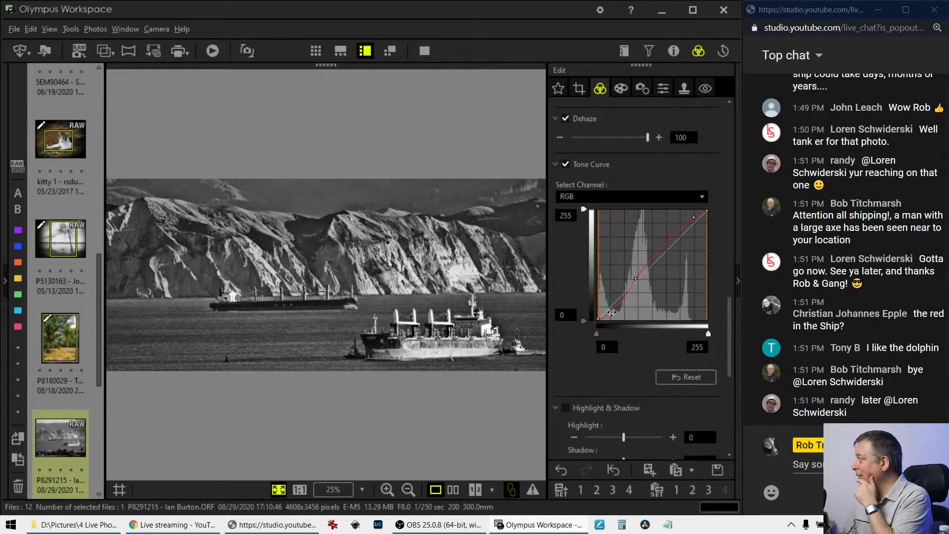
left_click(612, 312)
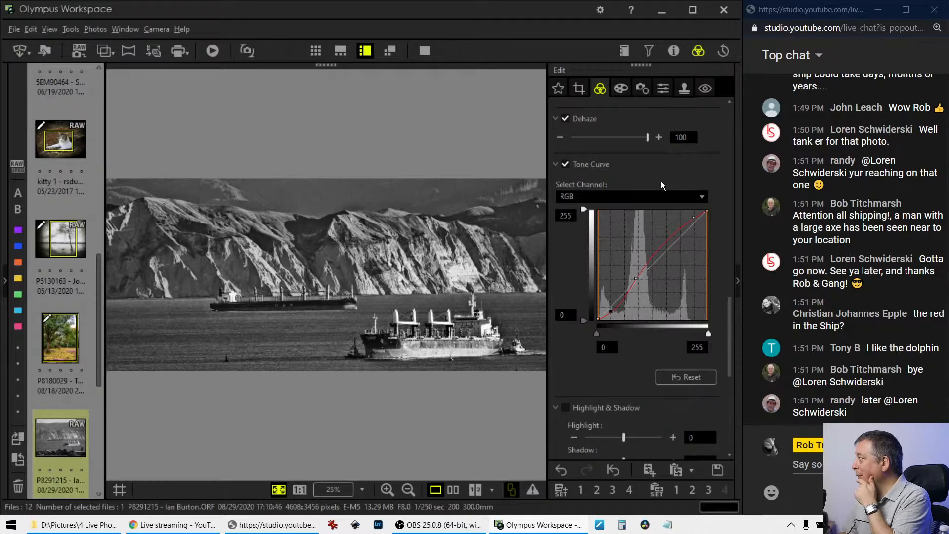
Set the photo's Clarity to 58.
scroll(662, 185, "up", 4)
left_click_drag(630, 293, 614, 294)
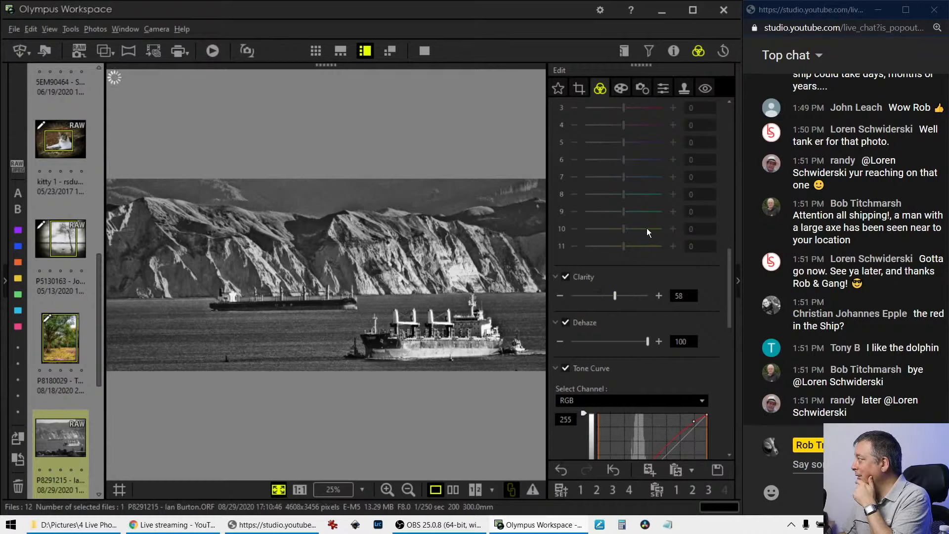
Set the Unsharp Mask to a strength of 500%, a radius of 3.0 pixels and a threshold of 50 levels.
left_click(643, 87)
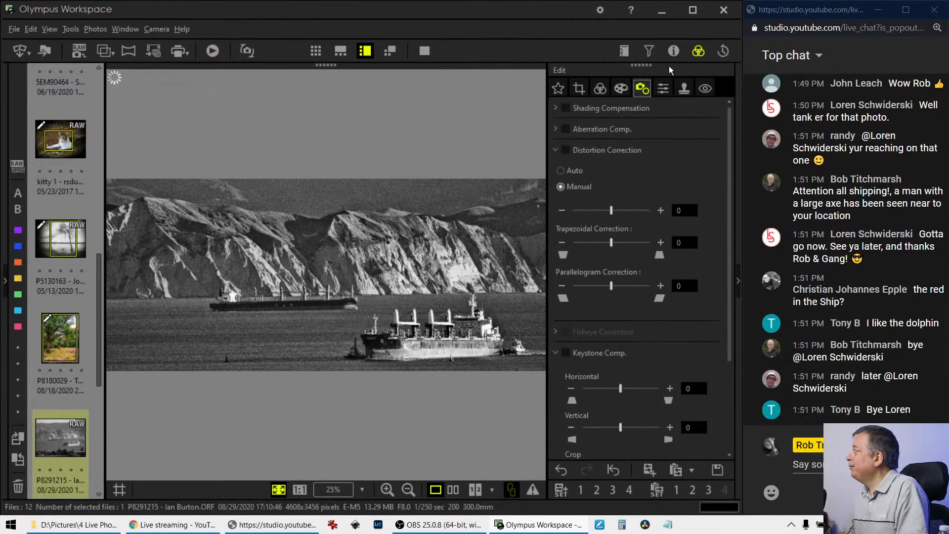
left_click(663, 88)
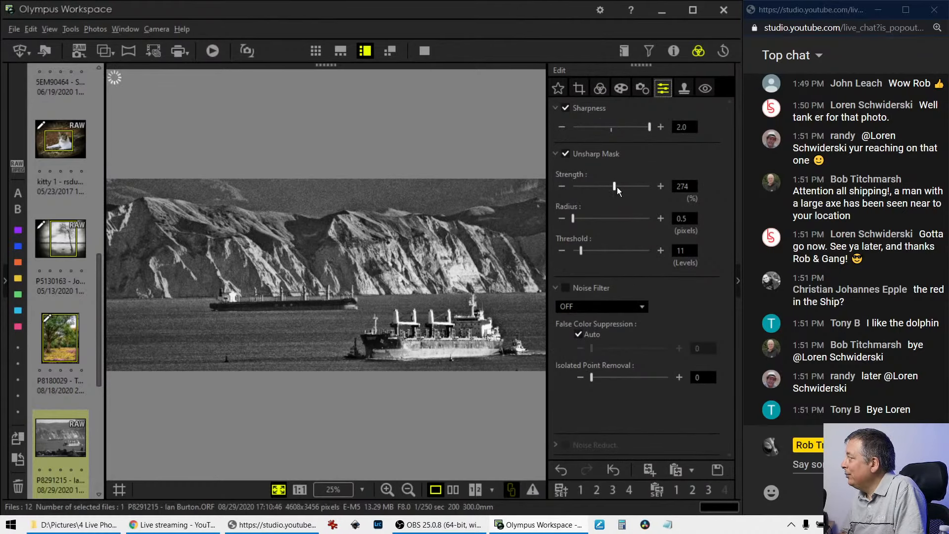
left_click_drag(616, 187, 667, 188)
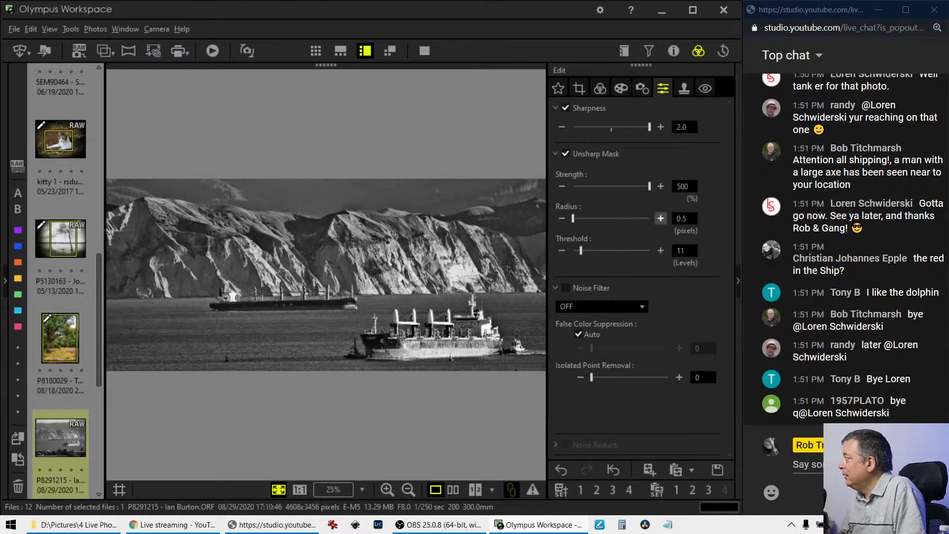
left_click(682, 218)
type("2")
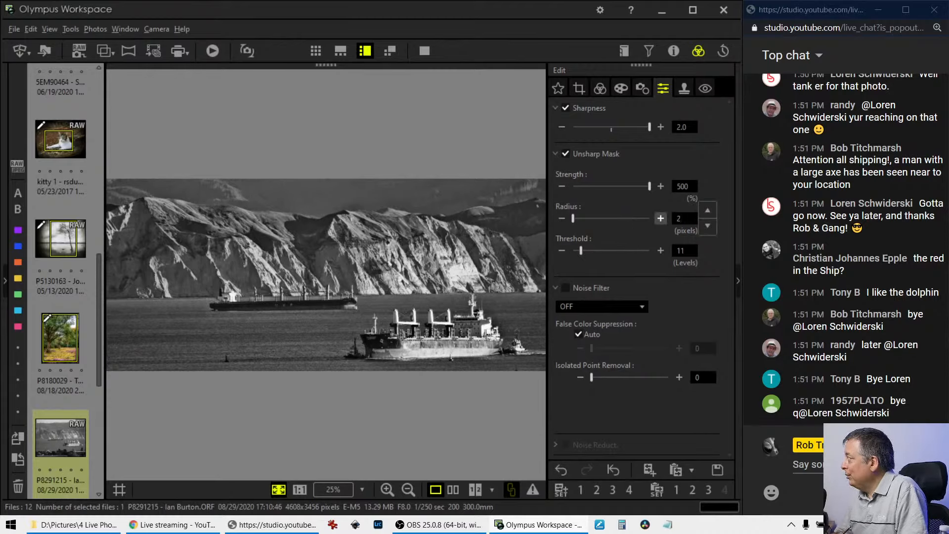
key("Return")
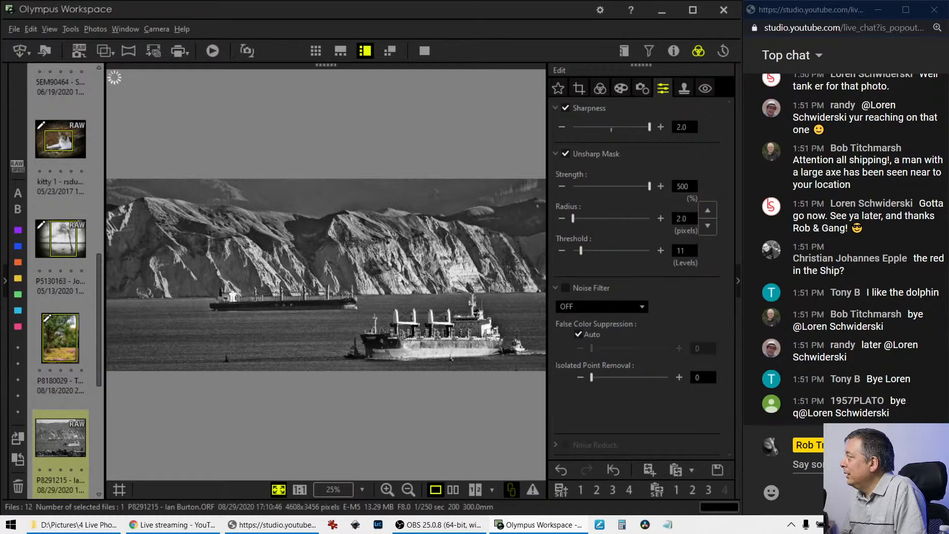
double_click(679, 218)
type("3")
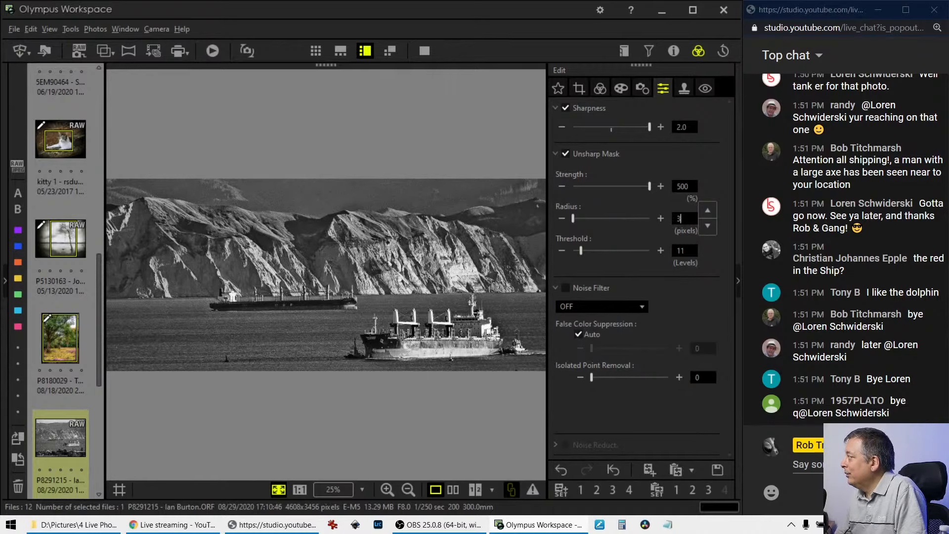
key("Return")
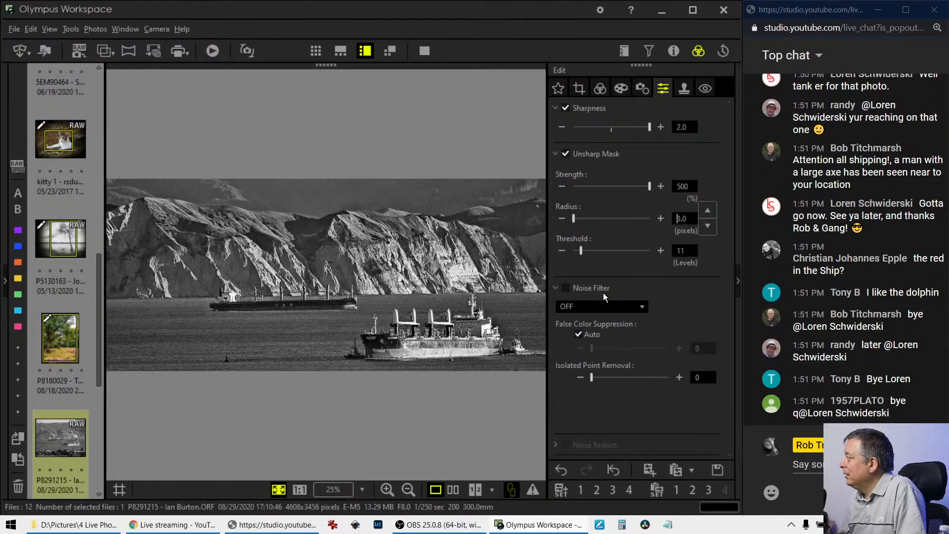
key("Tab")
type("50")
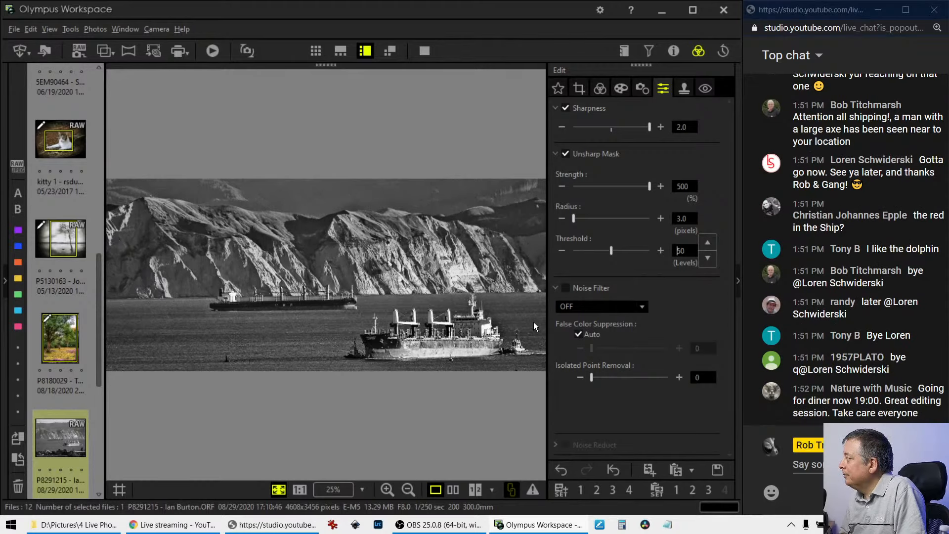
Strengthen the tone curve's contrast by pulling the highlight point in toward the upper midtones and the shadow point close to black.
left_click(601, 89)
scroll(660, 357, "down", 4)
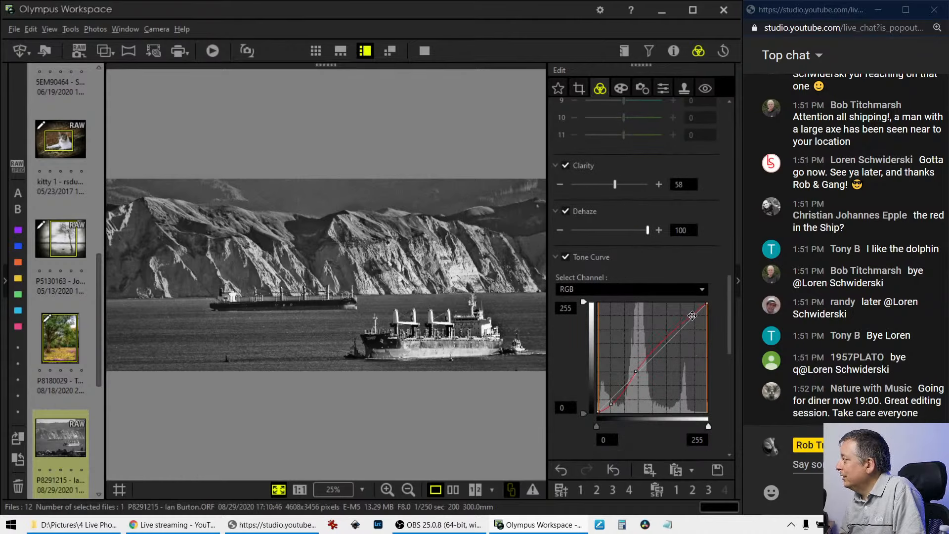
mouse_move(692, 315)
left_mouse_down()
mouse_move(668, 343)
mouse_move(675, 324)
left_mouse_up()
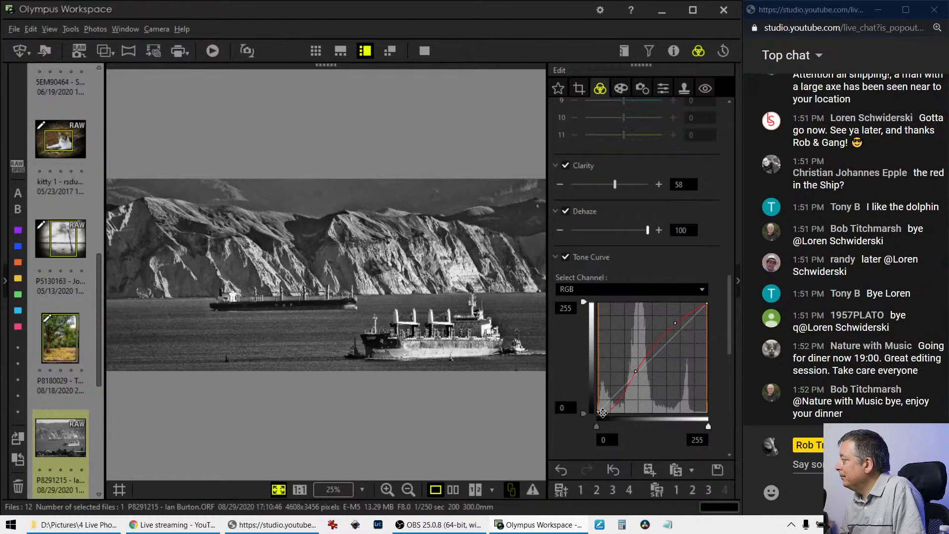
left_click_drag(602, 413, 604, 411)
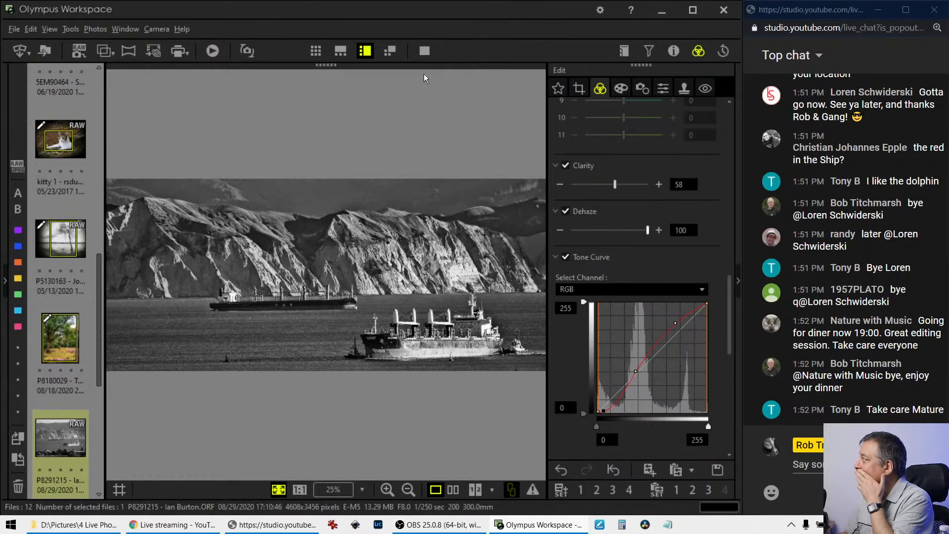
Examine the edited photo full screen, including a close-up of the cliff ridge and sky.
left_click(421, 49)
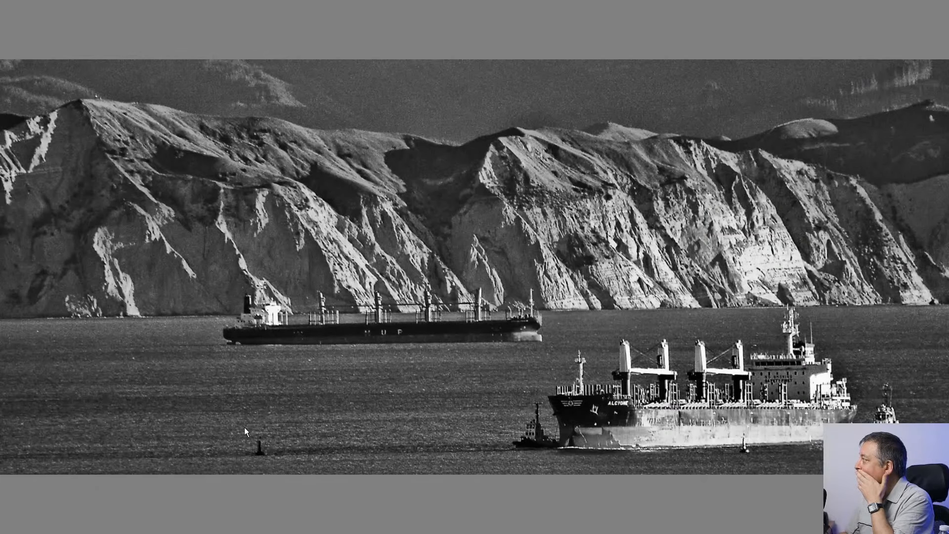
left_click(423, 132)
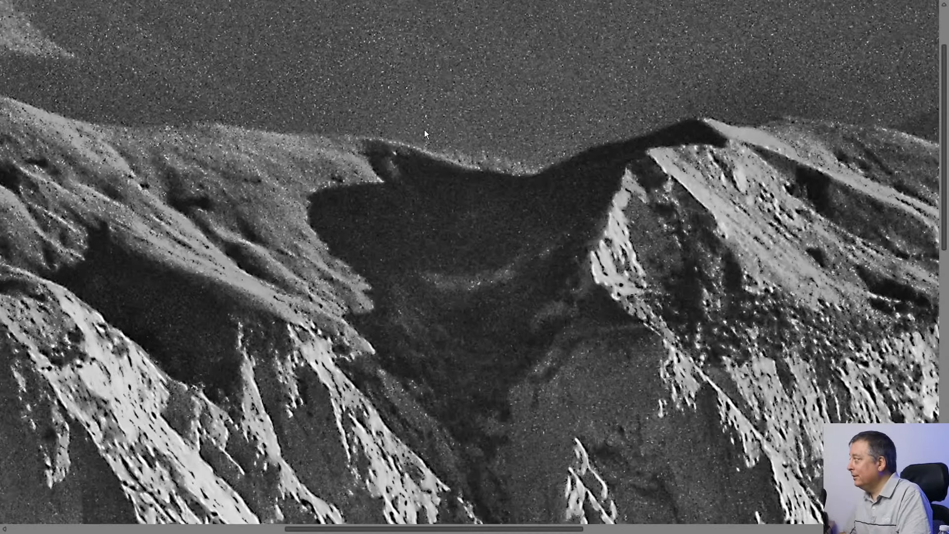
left_click(423, 132)
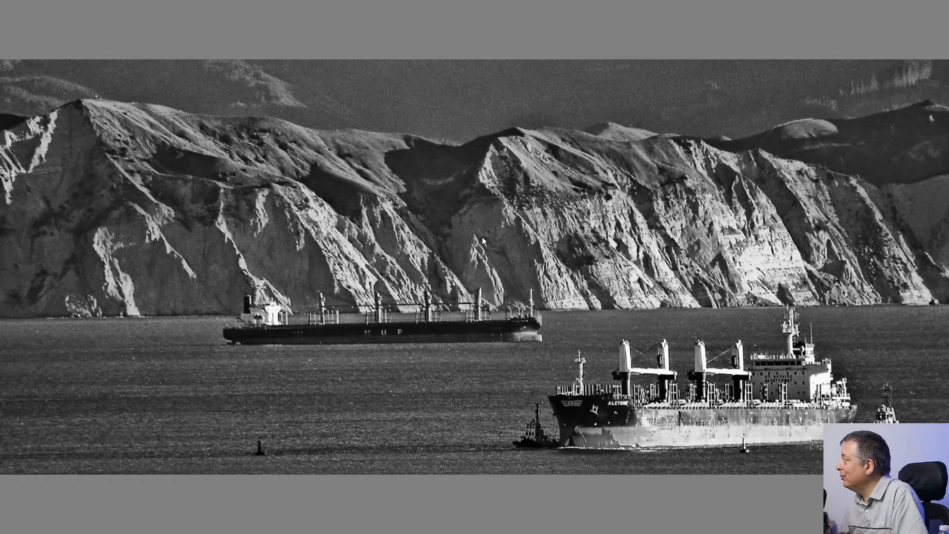
key("Escape")
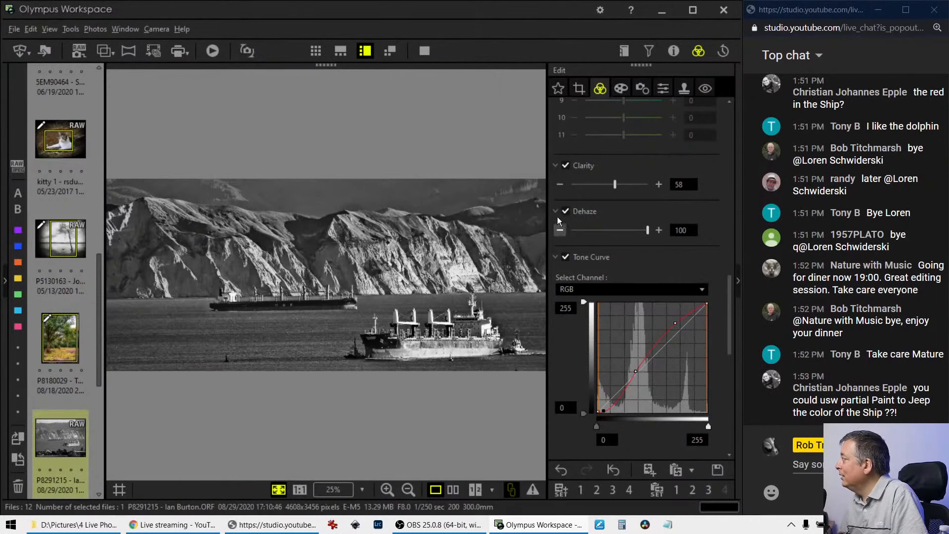
Set the Unsharp Mask's strength to 250% and radius to 2.0 pixels, and check the cliff ridge at 1:1.
left_click(664, 89)
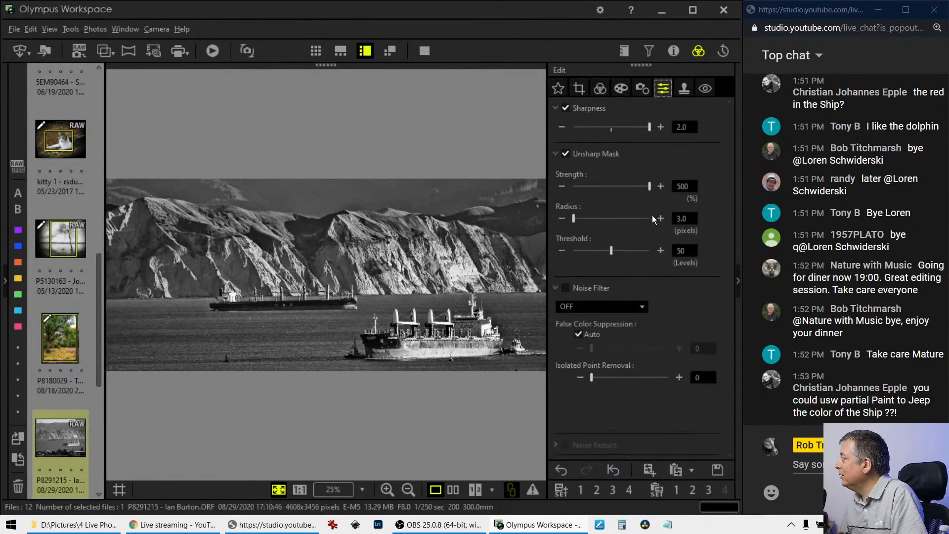
left_click_drag(649, 186, 613, 188)
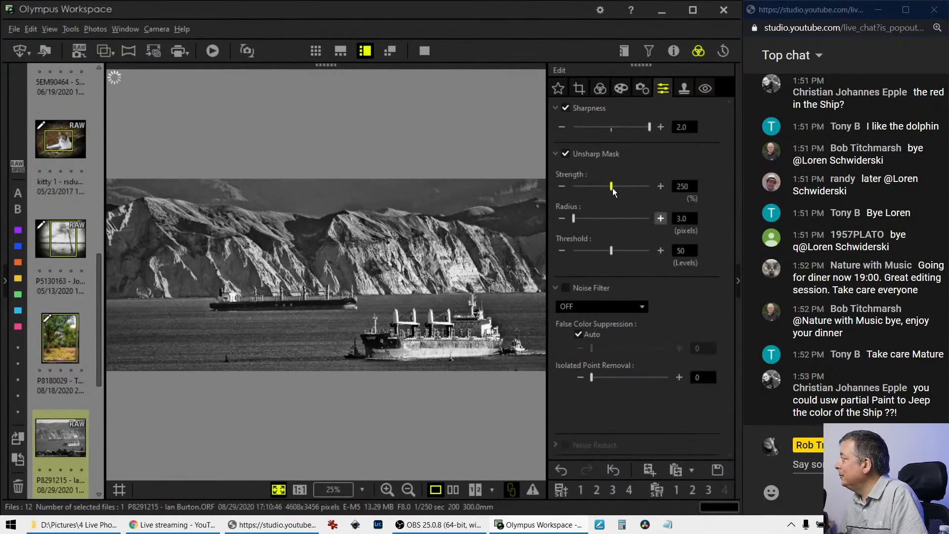
left_click(685, 219)
double_click(687, 219)
double_click(687, 219)
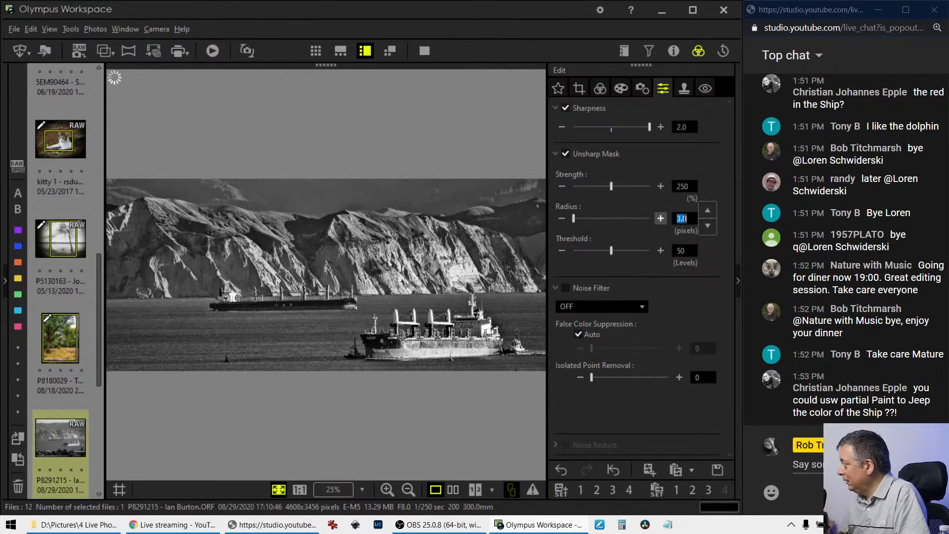
double_click(687, 218)
type("2")
key("Return")
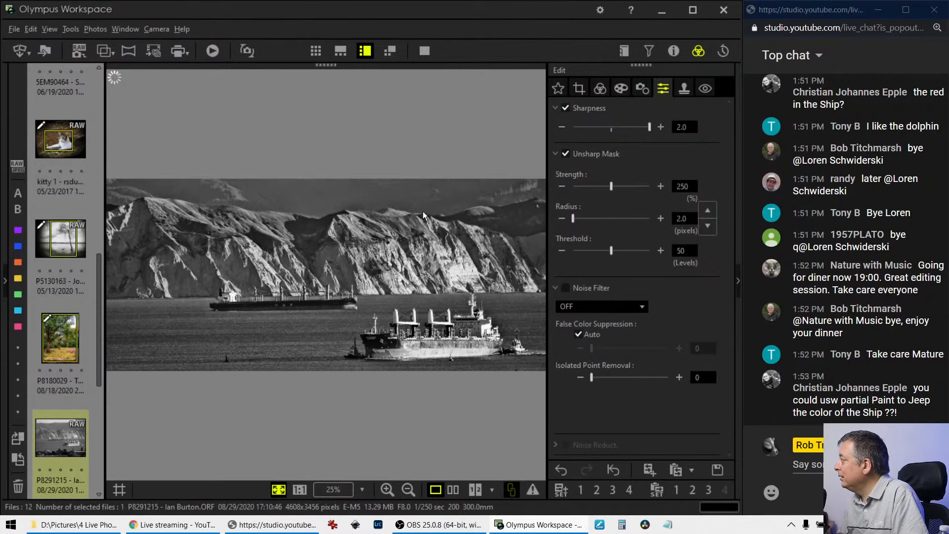
left_click(325, 205)
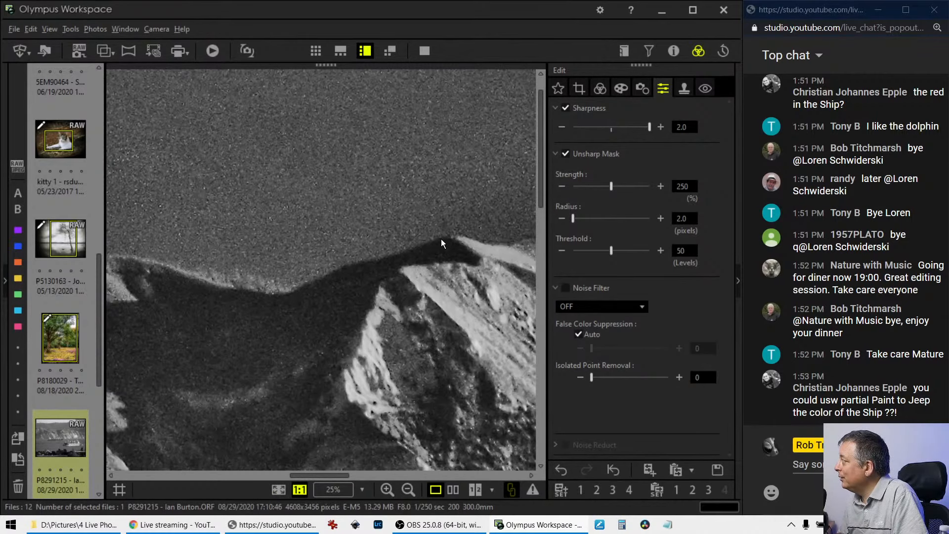
Set the Noise Filter to LOW and the Unsharp Mask's radius to 1.5 pixels.
left_click(595, 310)
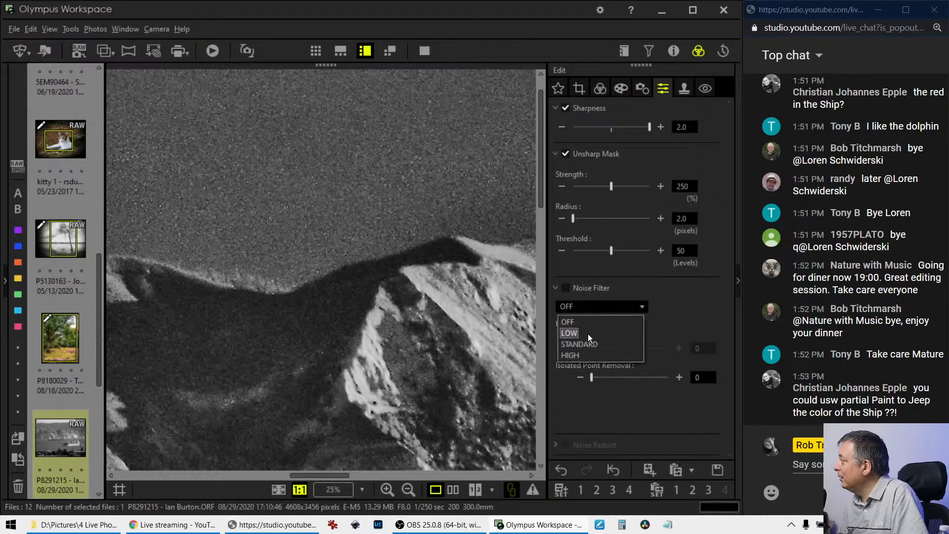
left_click(588, 334)
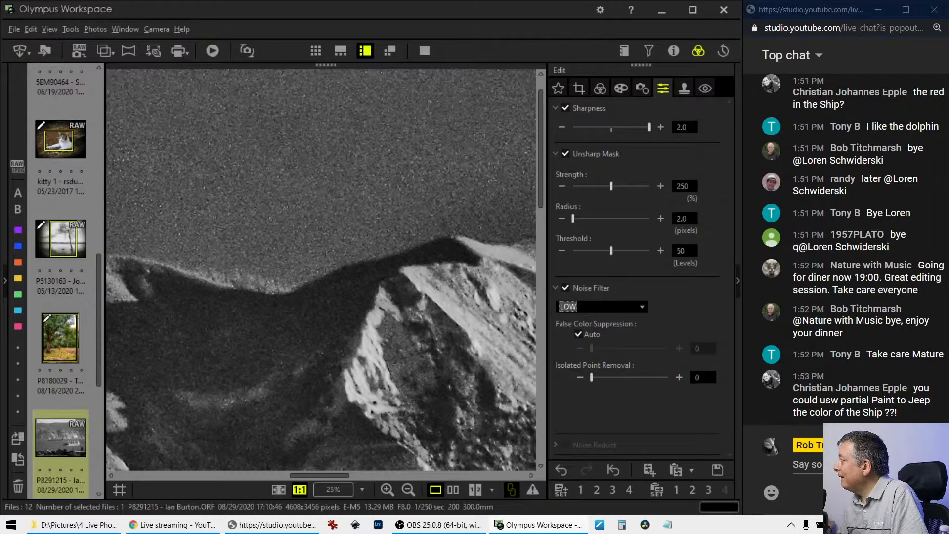
left_click_drag(690, 219, 675, 218)
type("1.")
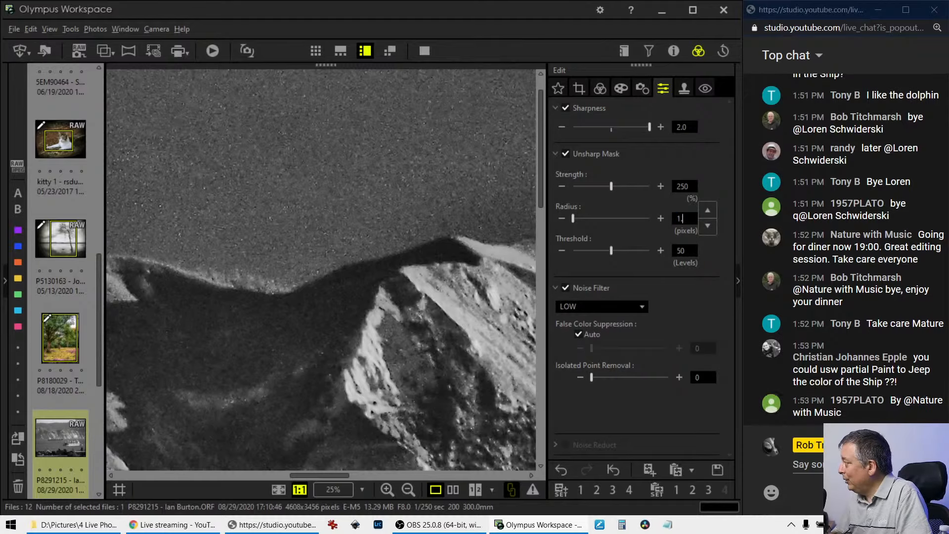
type("5")
key("Return")
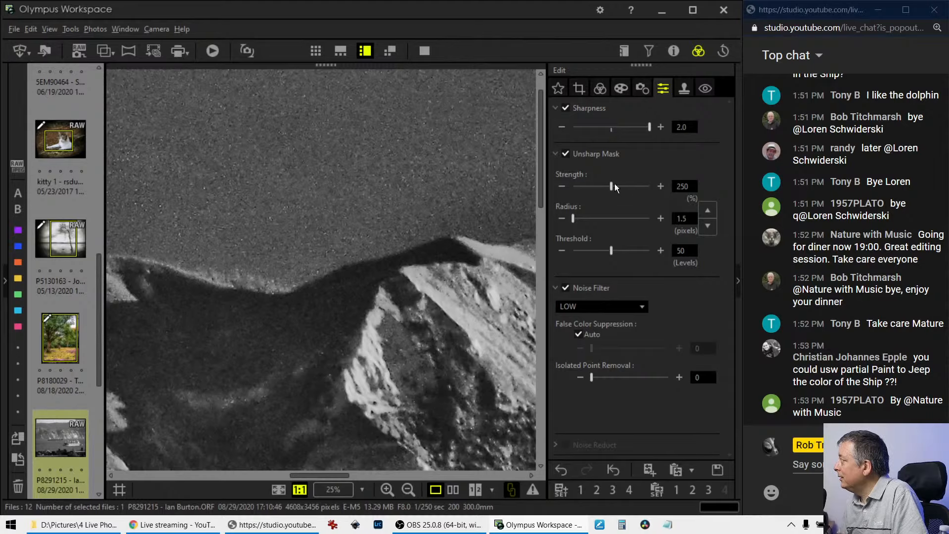
Try lowering the Sharpness to 0.0 on the cliff ridge, and restore it to 2.0.
left_click(566, 157)
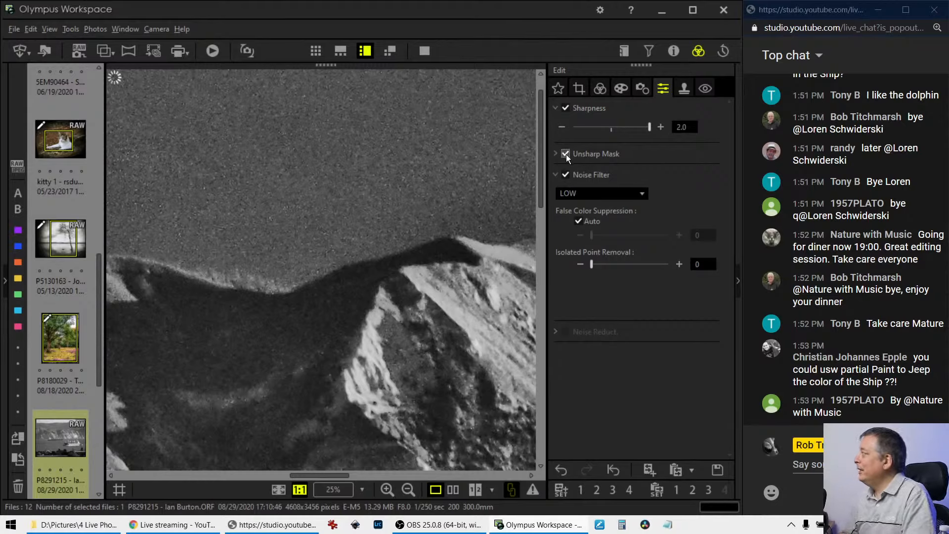
left_click_drag(648, 128, 613, 132)
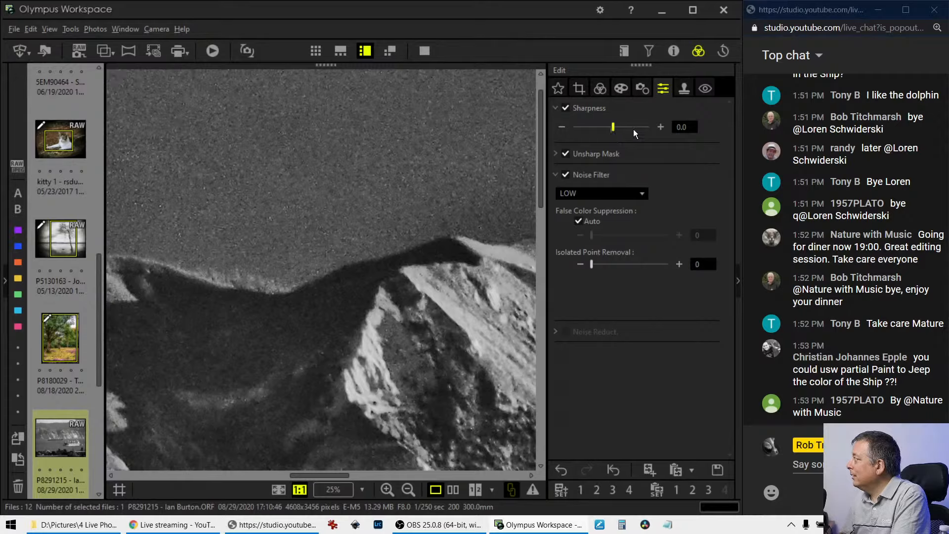
left_click(557, 156)
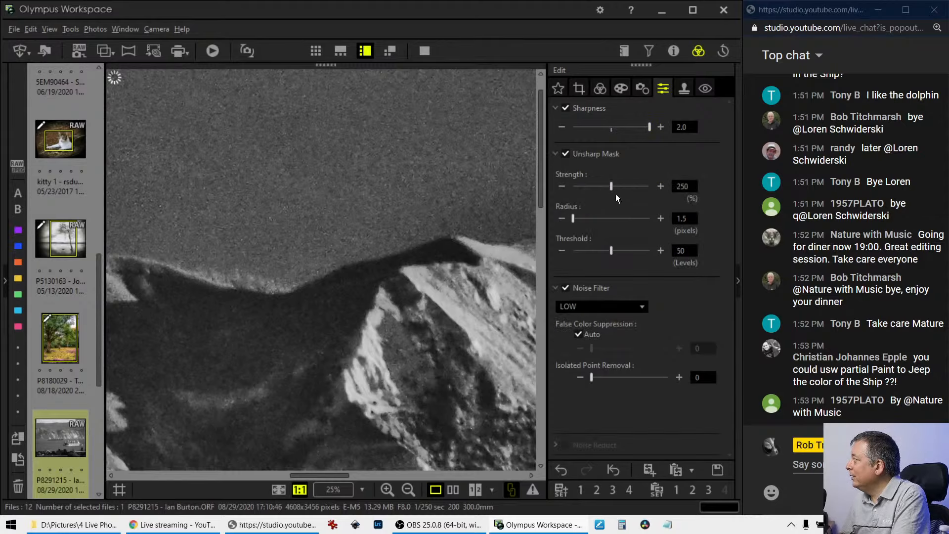
Set the Unsharp Mask's strength to 423% and its threshold to 26 levels.
left_click_drag(615, 187, 638, 187)
left_click_drag(608, 253, 604, 253)
left_click_drag(605, 254, 594, 256)
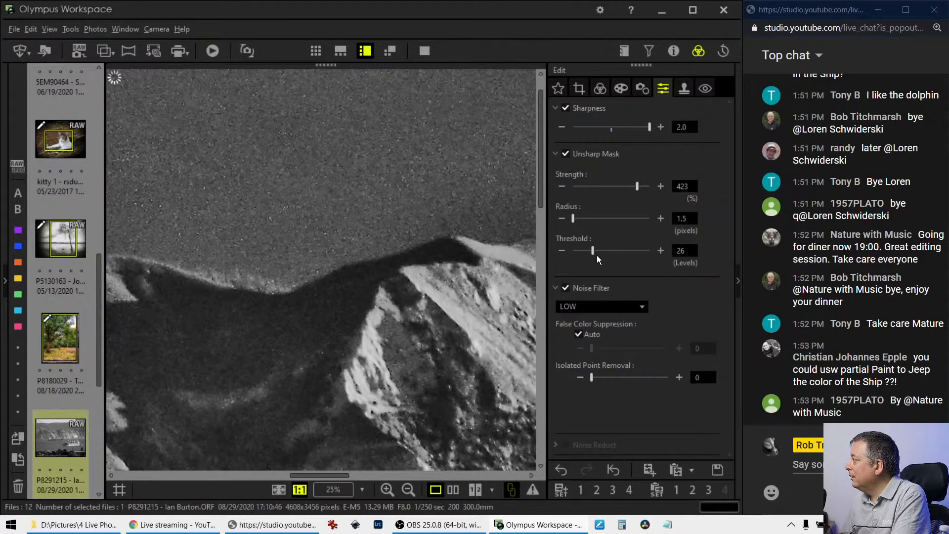
Compare the whole edited ship photo with the original side by side at full screen, and view the edited version alone.
double_click(500, 207)
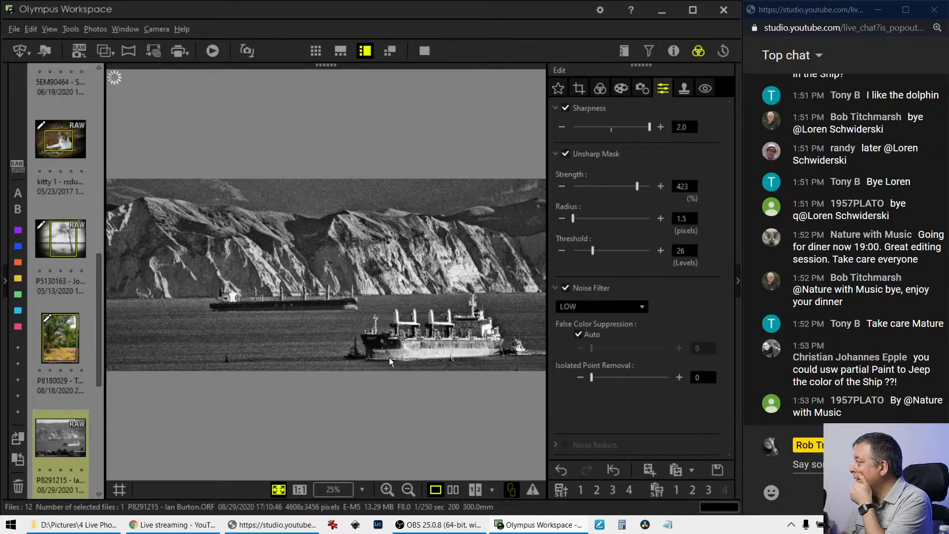
left_click(451, 489)
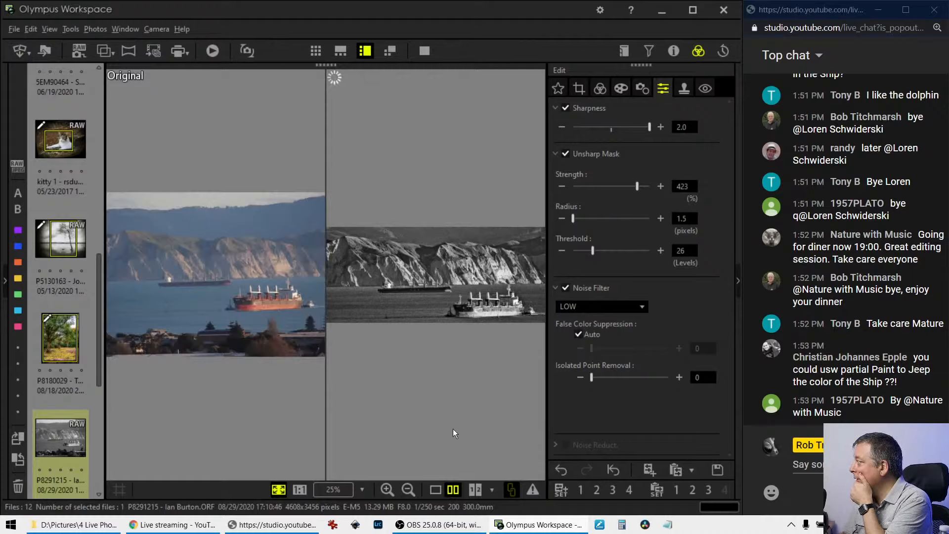
left_click(422, 56)
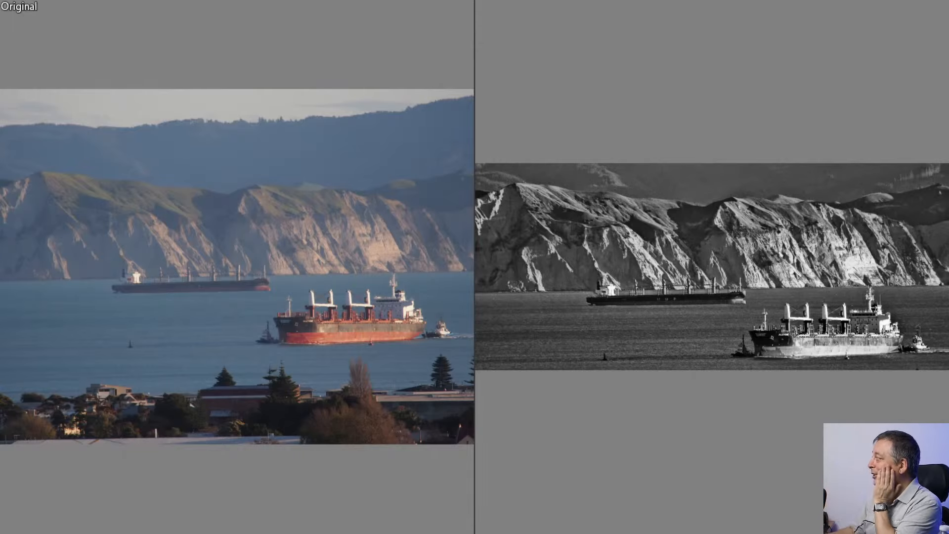
key("Escape")
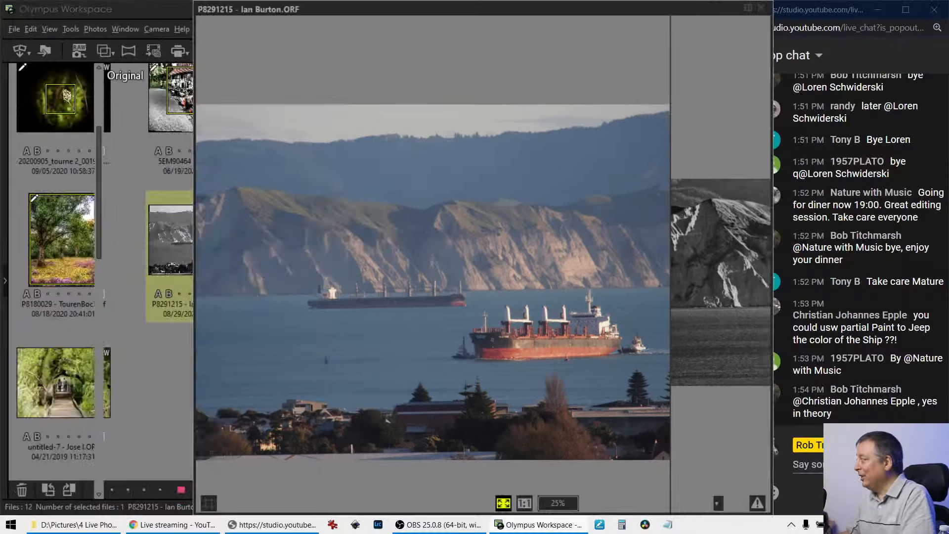
left_click(440, 491)
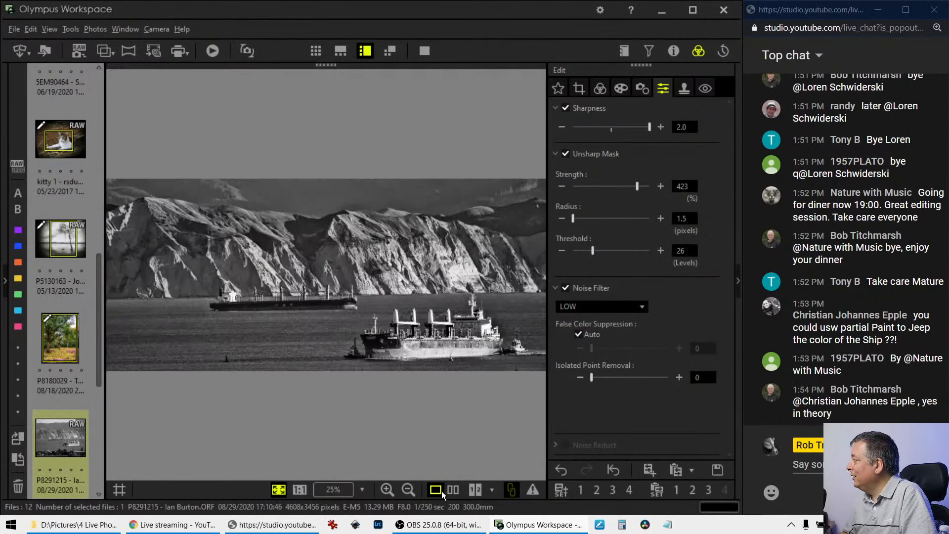
left_click(425, 51)
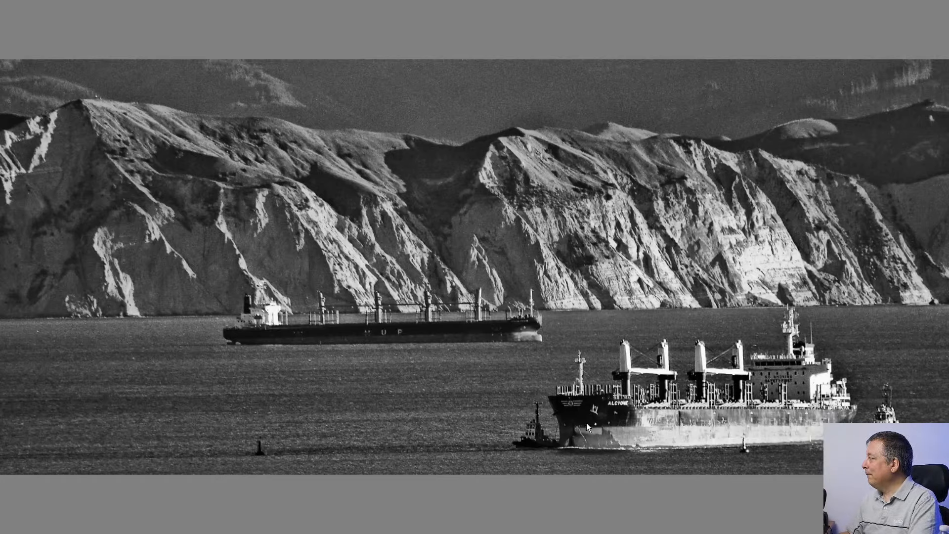
key("Escape")
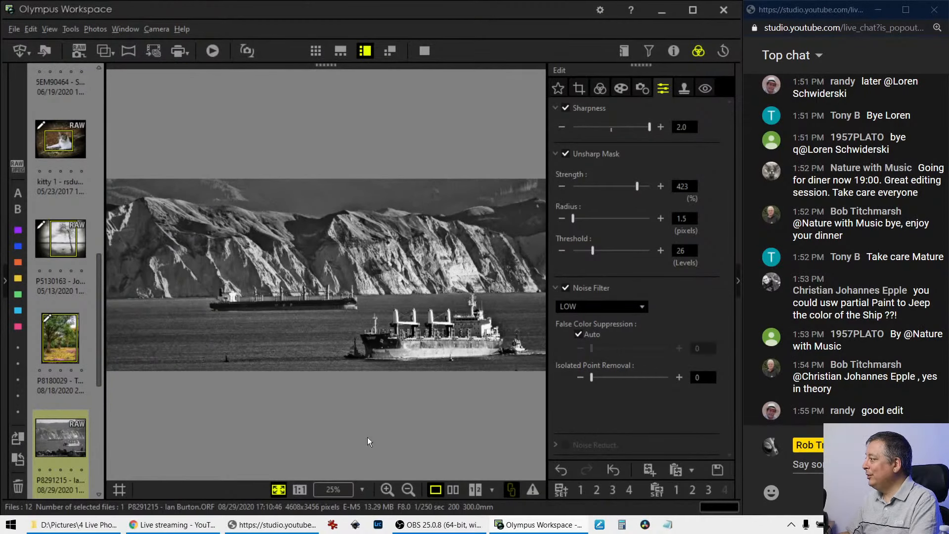
Open the heather flower photo P9040275 and check its lens and exposure details and the central white flowers at 1:1.
scroll(82, 443, "down", 3)
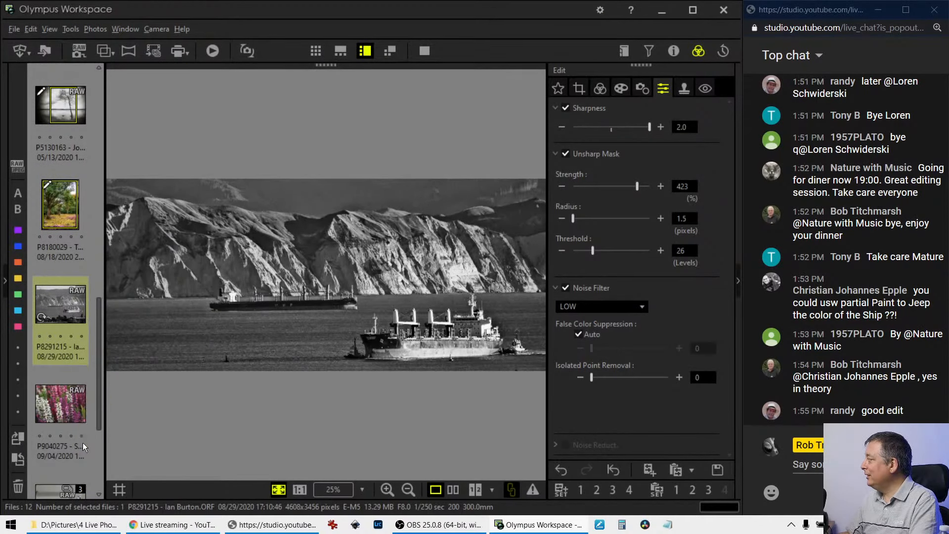
left_click(76, 417)
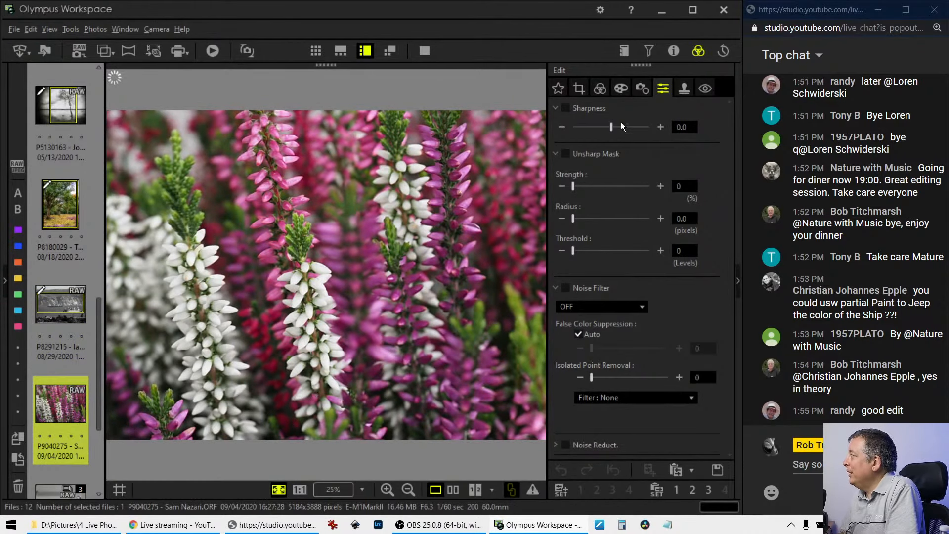
left_click(673, 52)
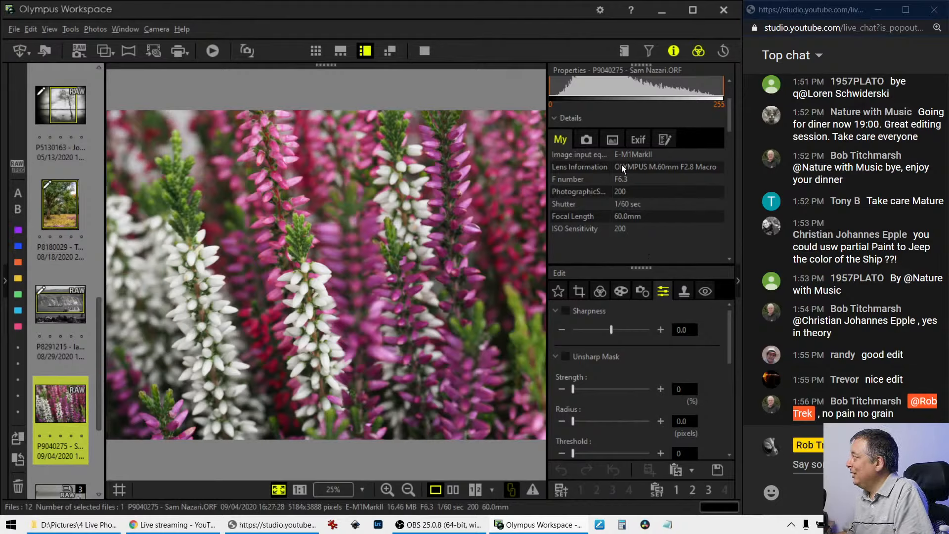
left_click(673, 51)
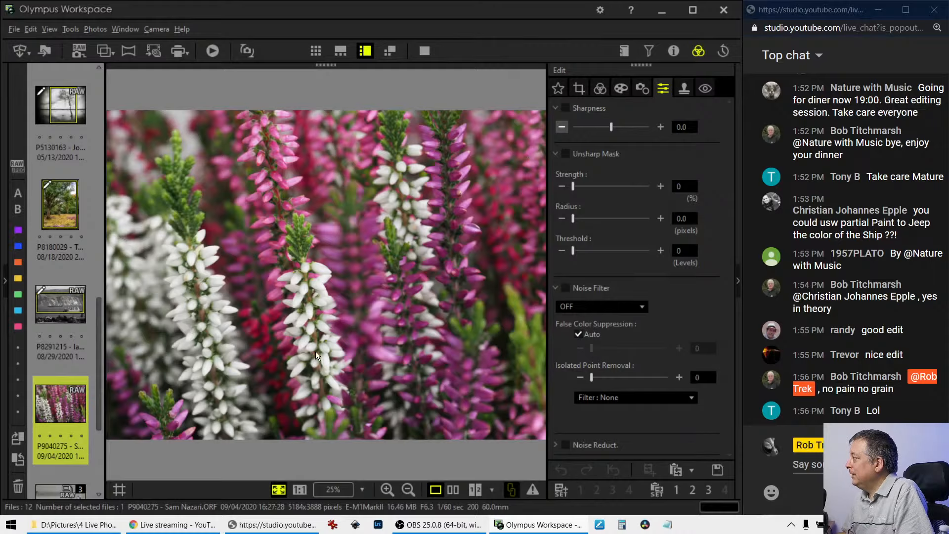
left_click(312, 322)
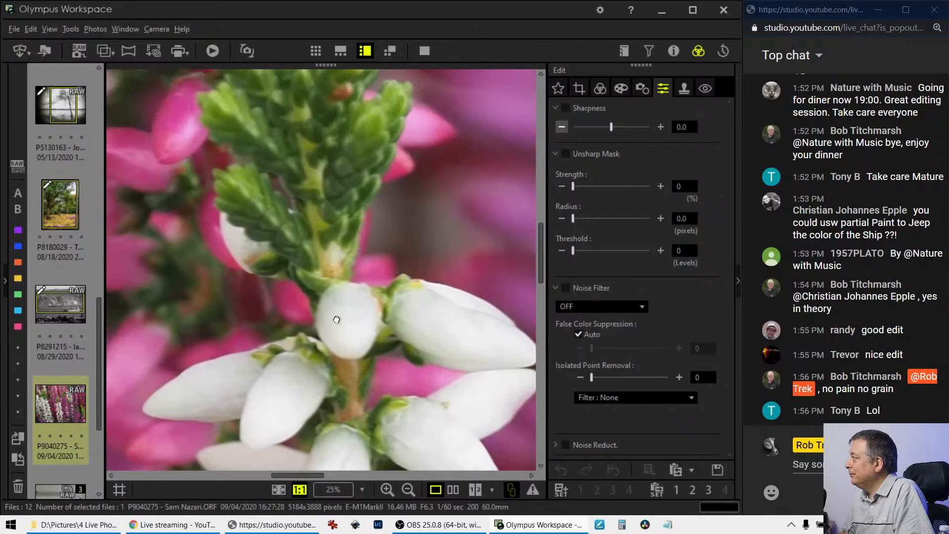
left_click(322, 291)
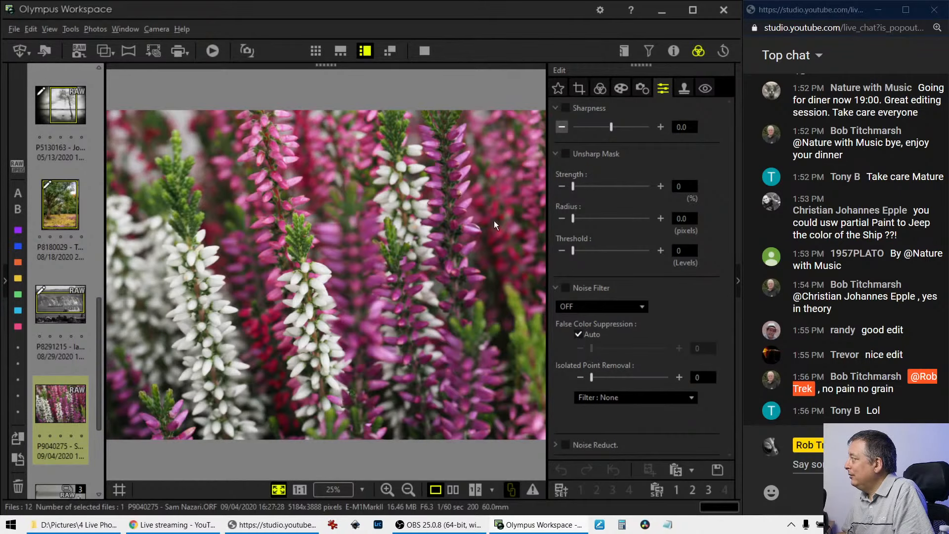
Tilt the heather photo by 6.5° and set the crop's aspect ratio to 1:1 (6:6).
left_click(580, 89)
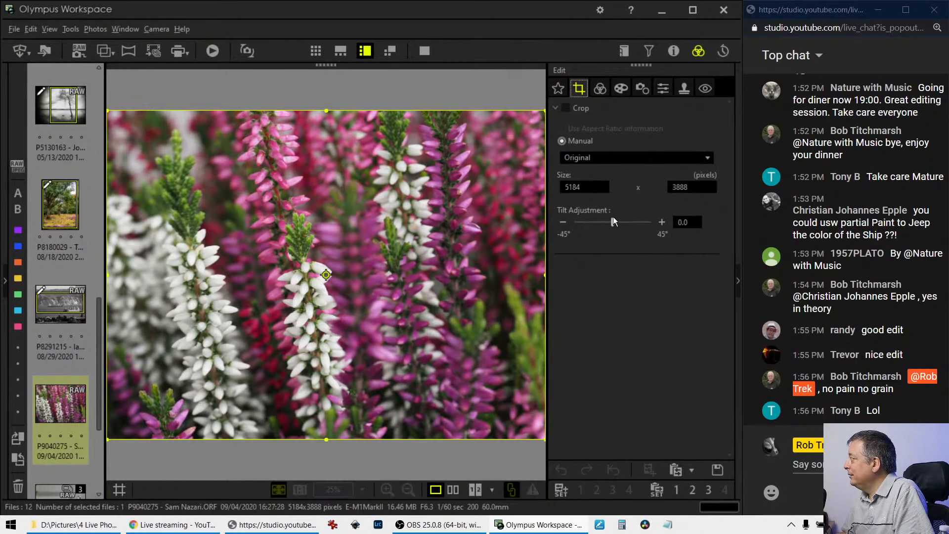
left_click_drag(613, 221, 619, 223)
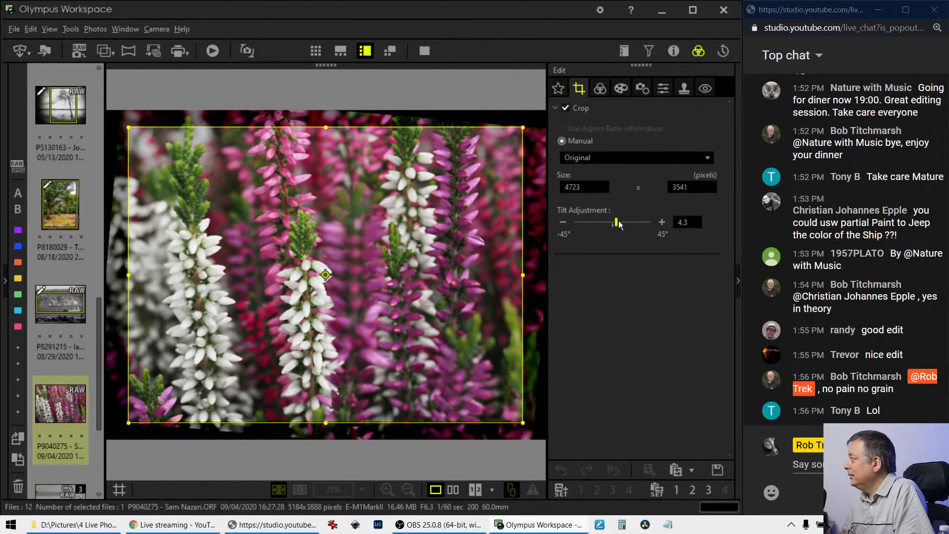
left_click(608, 159)
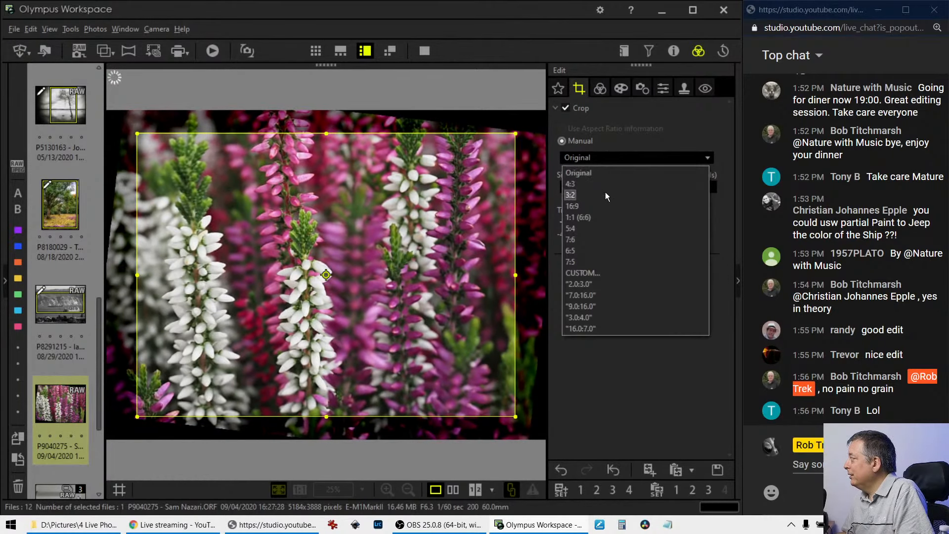
left_click(601, 210)
left_click(601, 159)
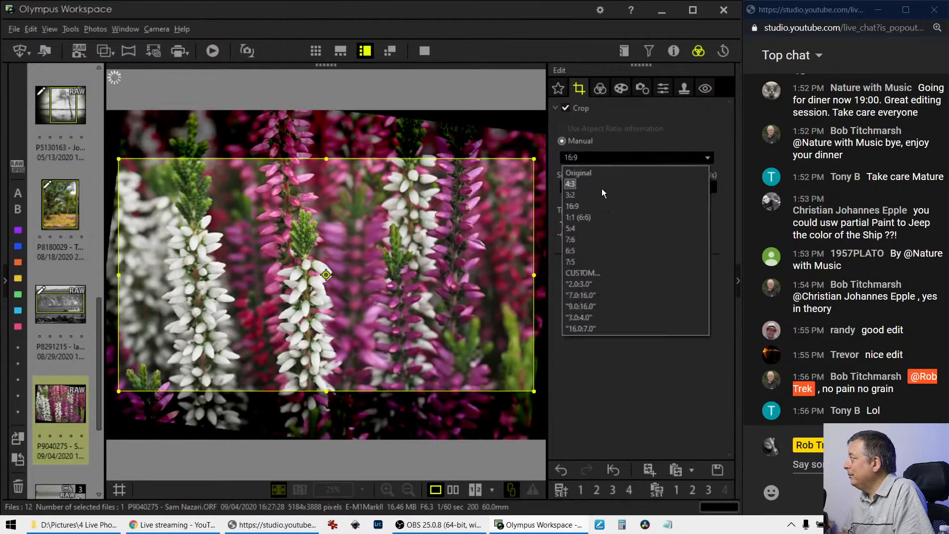
left_click(598, 214)
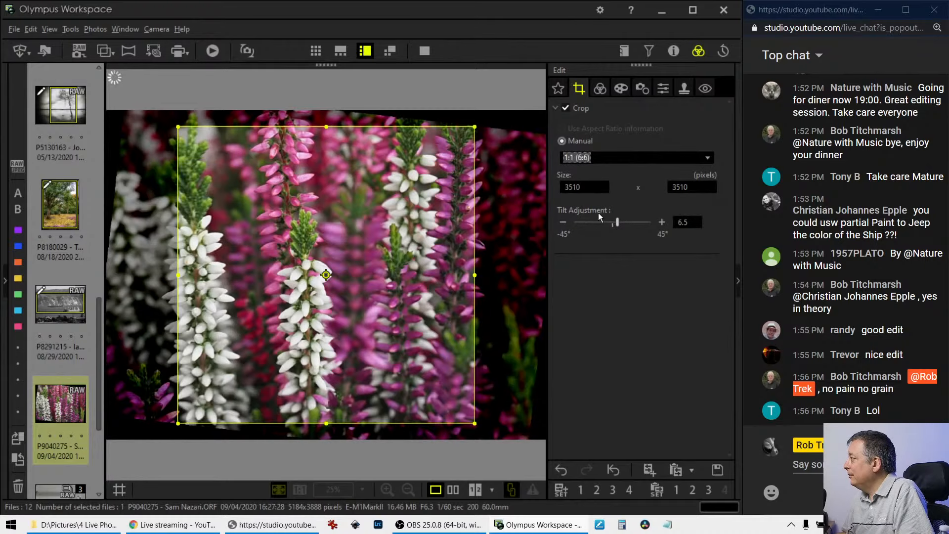
Resize the square crop to about 3463 × 3463 pixels, center it on the middle white flower stem and apply it.
left_click_drag(436, 229, 328, 248)
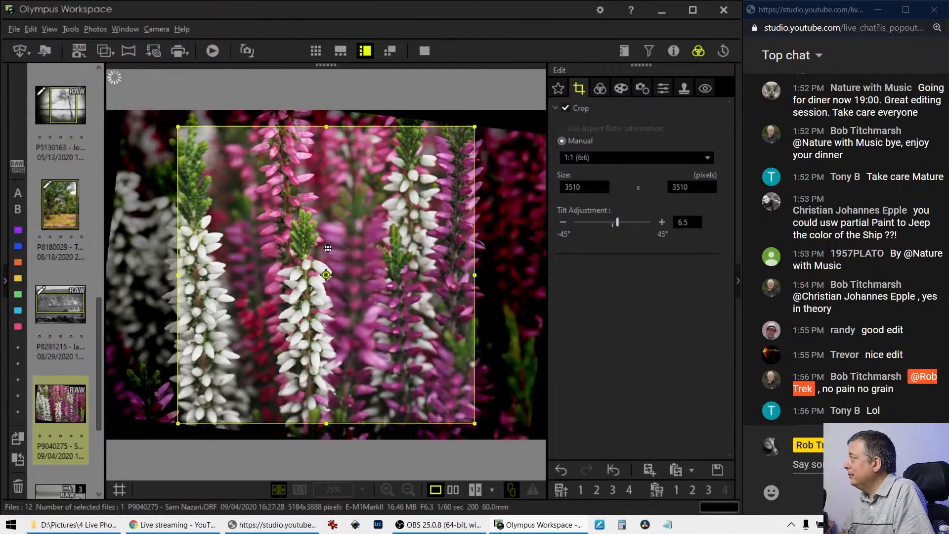
left_click_drag(179, 423, 183, 418)
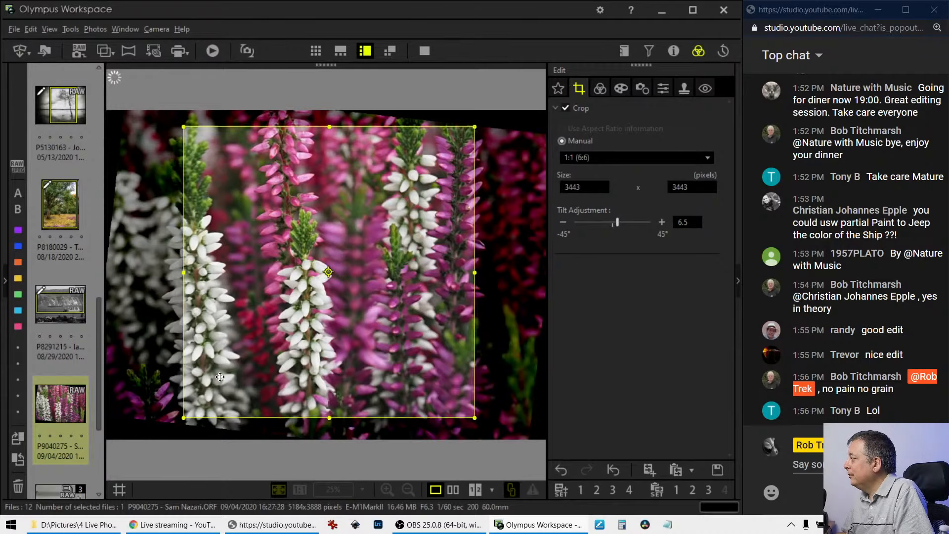
left_click_drag(250, 358, 226, 359)
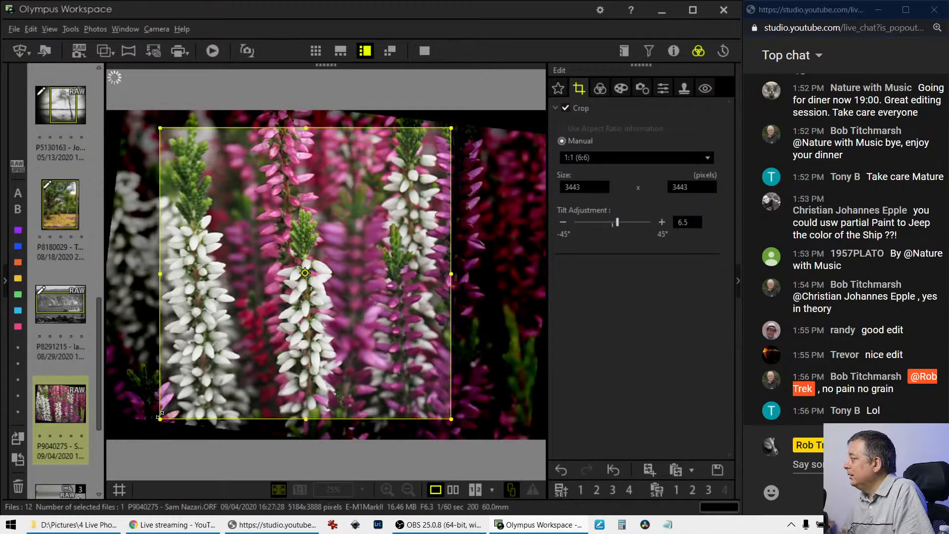
left_click_drag(159, 417, 135, 418)
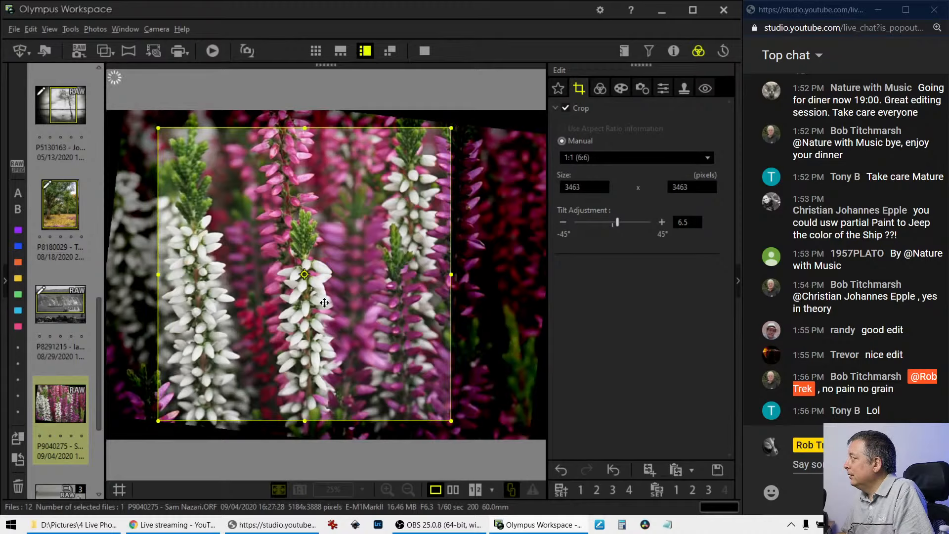
left_click_drag(423, 160, 423, 155)
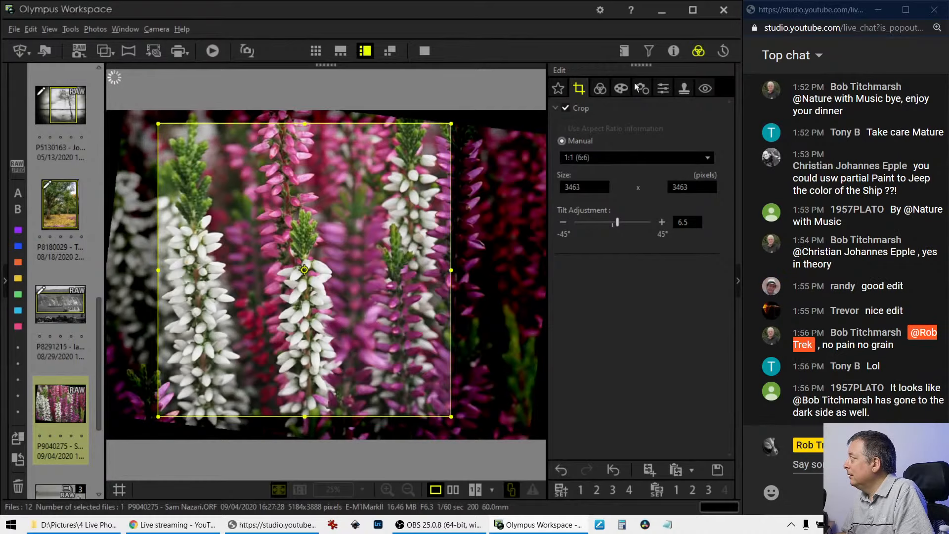
left_click(601, 89)
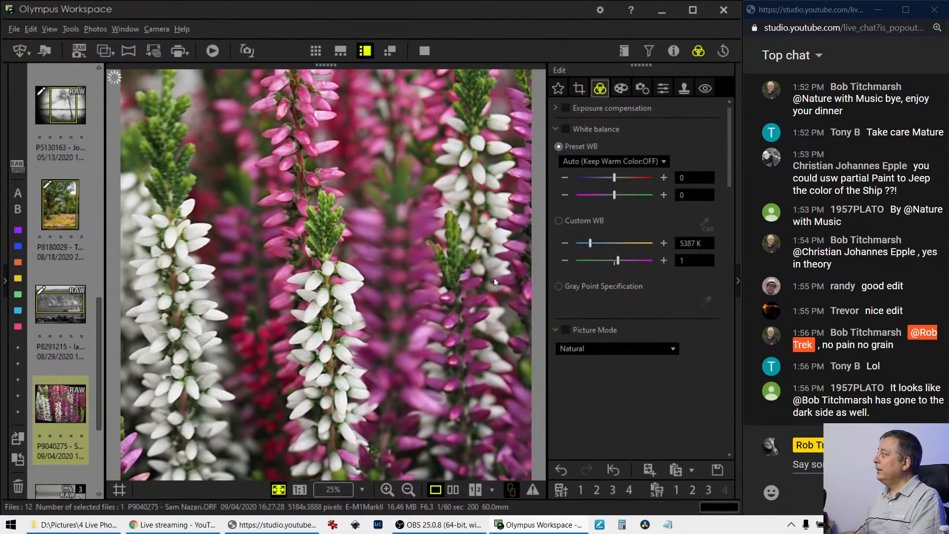
Try the Pop Art II filter on the cropped heather photo and apply the Pop Art filter instead.
left_click(620, 90)
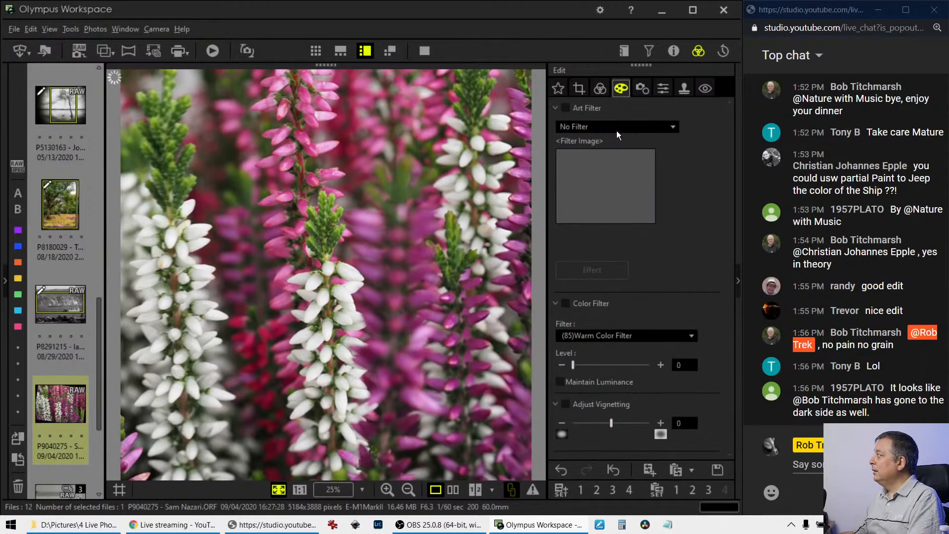
left_click(616, 130)
left_click(607, 163)
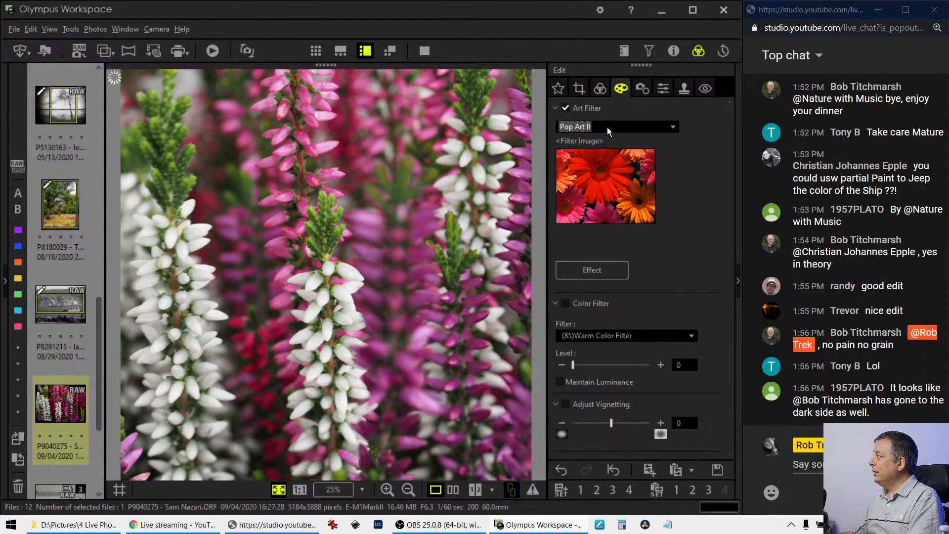
left_click(607, 127)
left_click(597, 155)
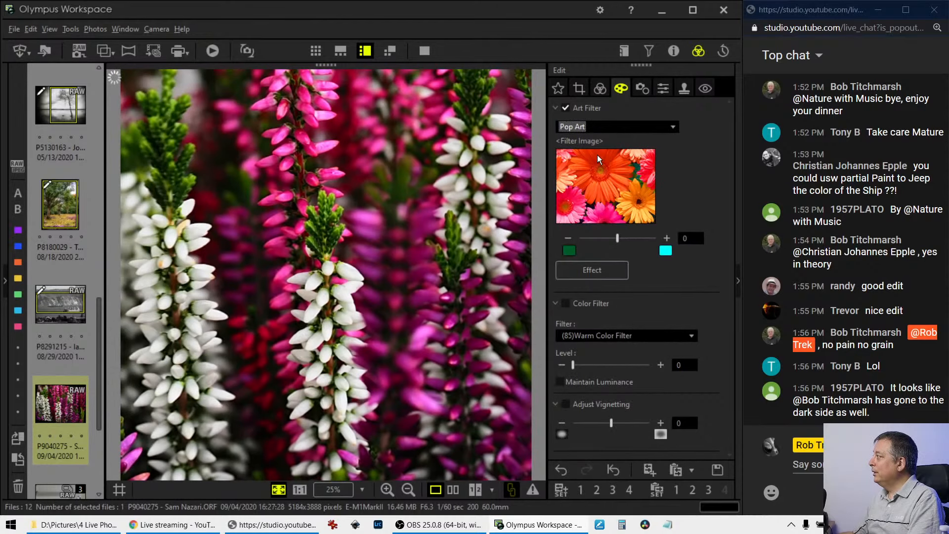
Change the heather photo's art filter from Pop Art to Soft Focus.
left_click(605, 94)
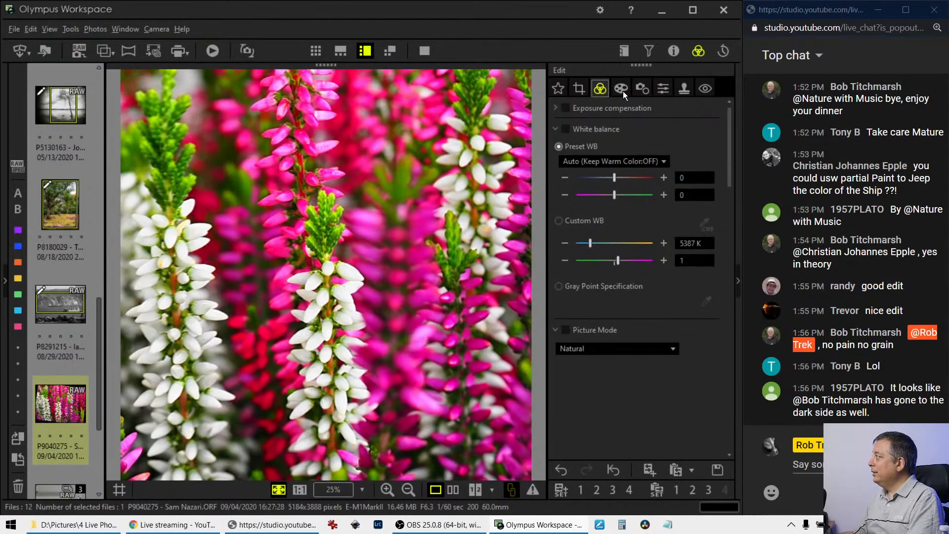
left_click(622, 90)
left_click(620, 125)
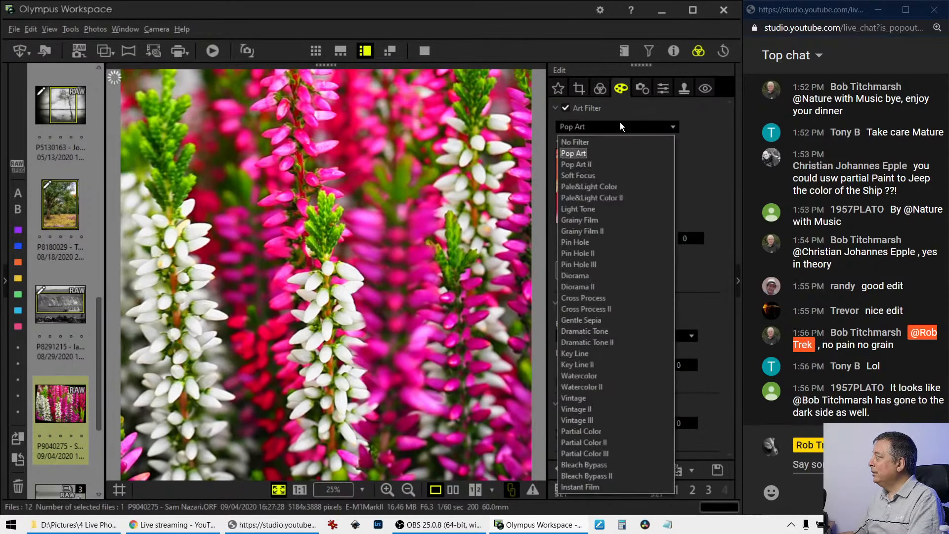
left_click(611, 173)
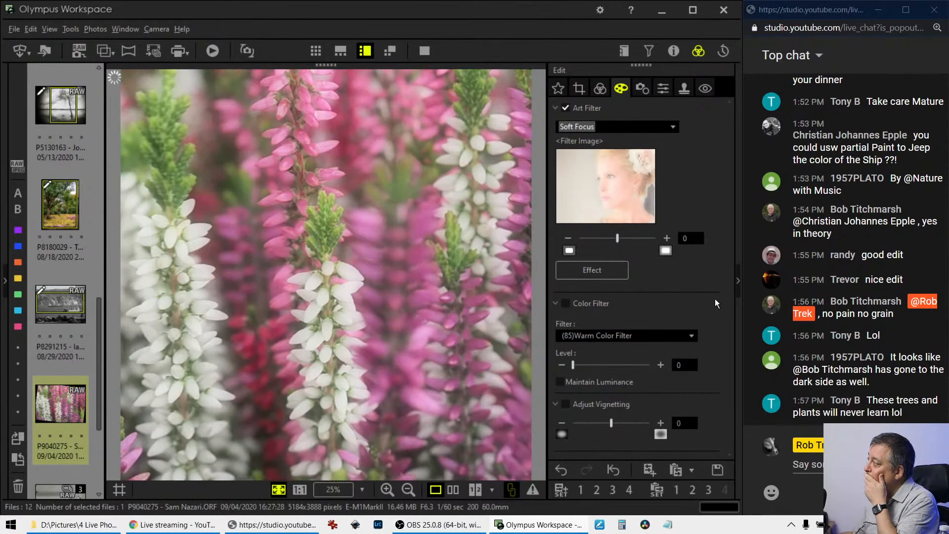
Set Dehaze to 33 and Clarity to 16 on the heather photo.
left_click(600, 89)
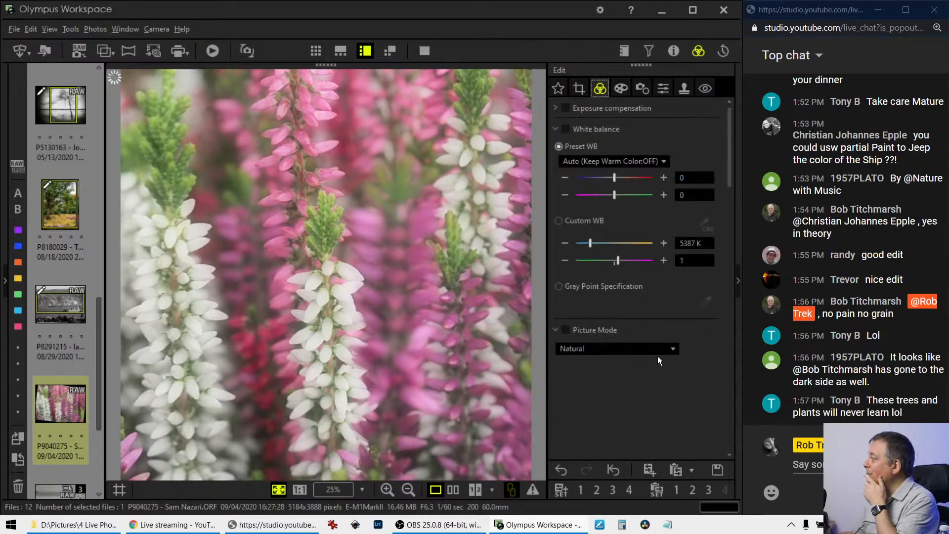
scroll(651, 367, "down", 5)
scroll(651, 366, "down", 10)
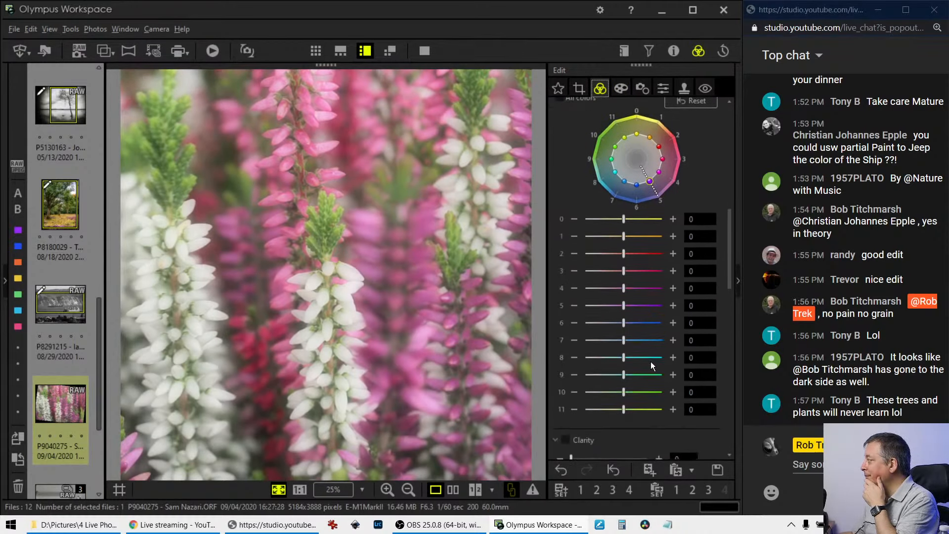
scroll(651, 354, "down", 5)
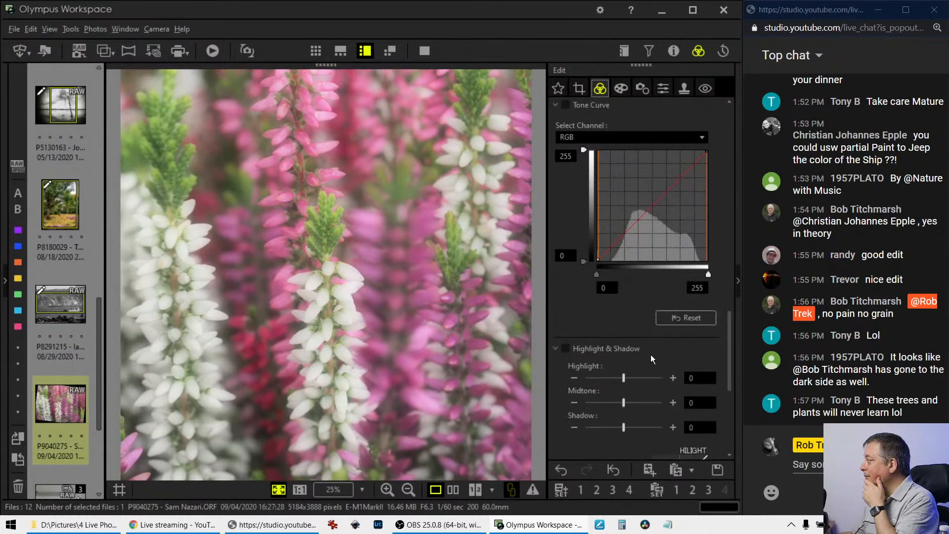
scroll(651, 355, "up", 10)
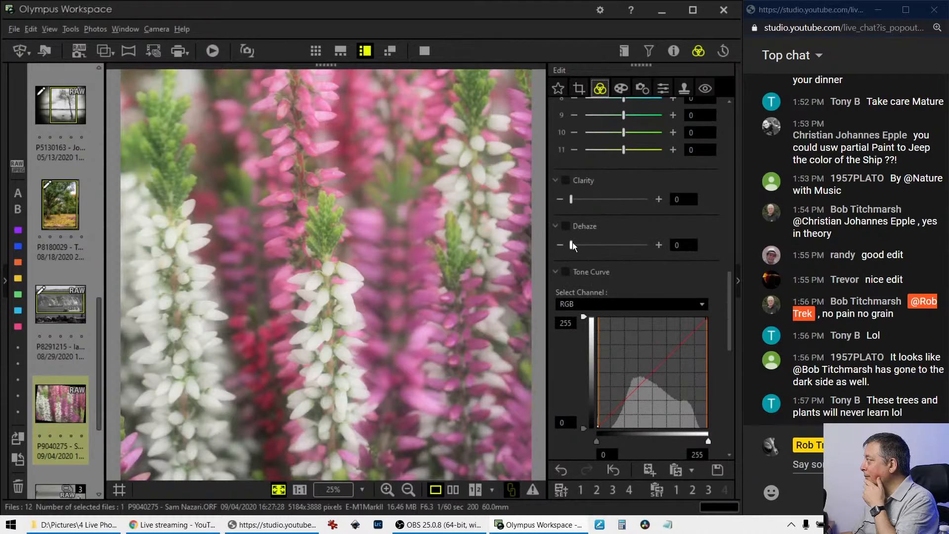
left_click_drag(572, 245, 597, 244)
left_click_drag(571, 198, 583, 199)
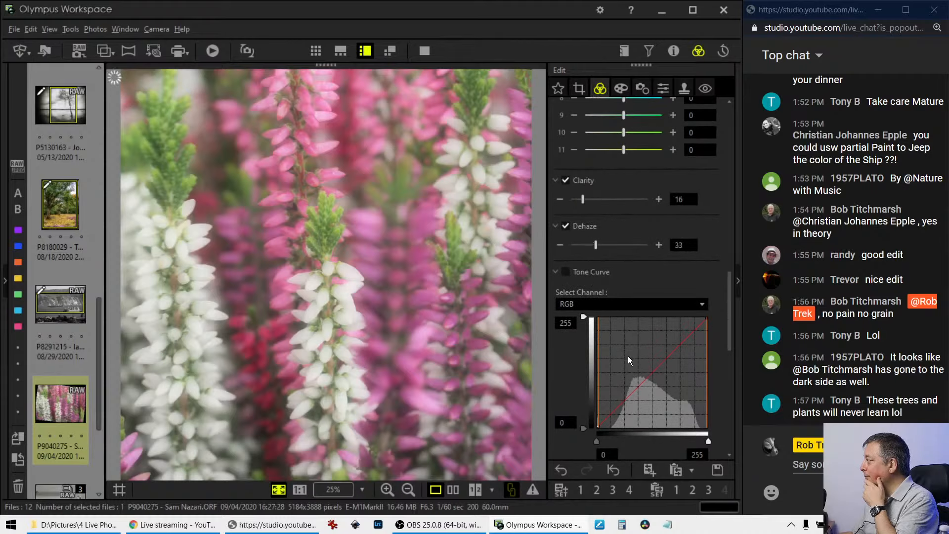
Shape the RGB tone curve by lowering a point in the shadows and raising one in the upper midtones.
left_click_drag(612, 413, 613, 422)
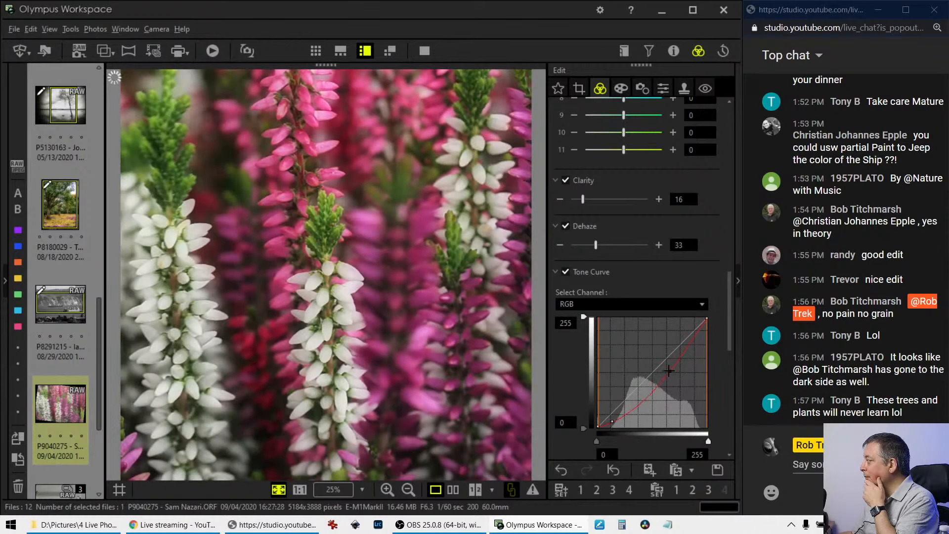
left_click_drag(669, 375, 664, 357)
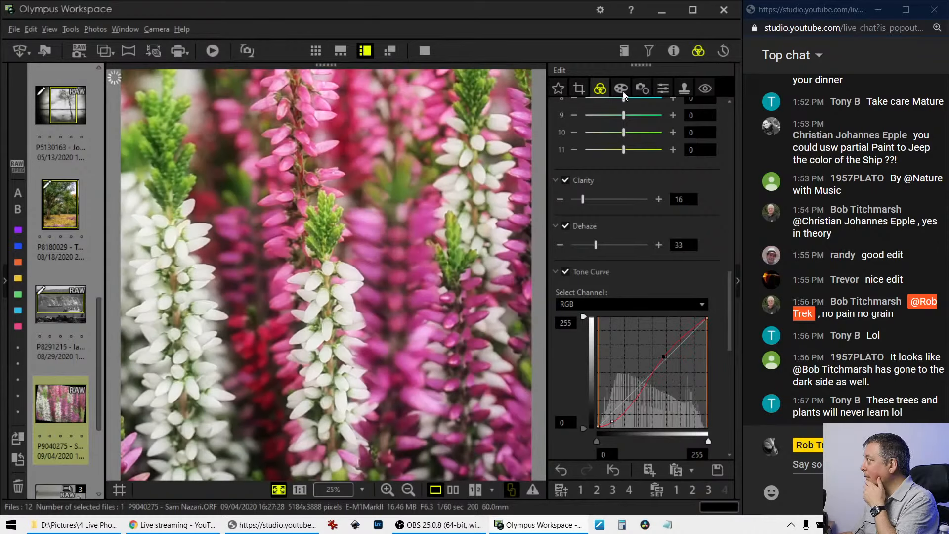
Try custom white balance temperatures of 6000 K and 5700 K on the heather photo.
left_click_drag(730, 290, 720, 122)
left_click(682, 240)
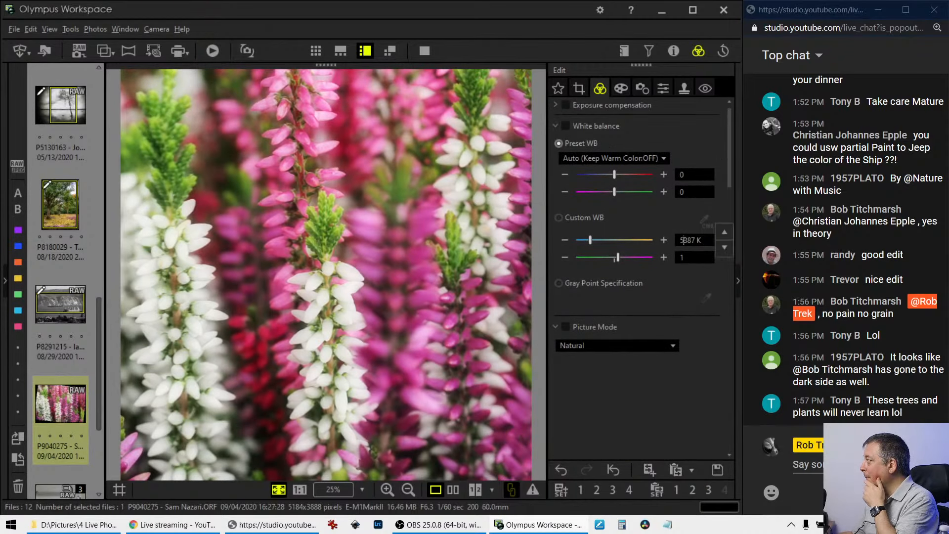
double_click(684, 240)
type("600")
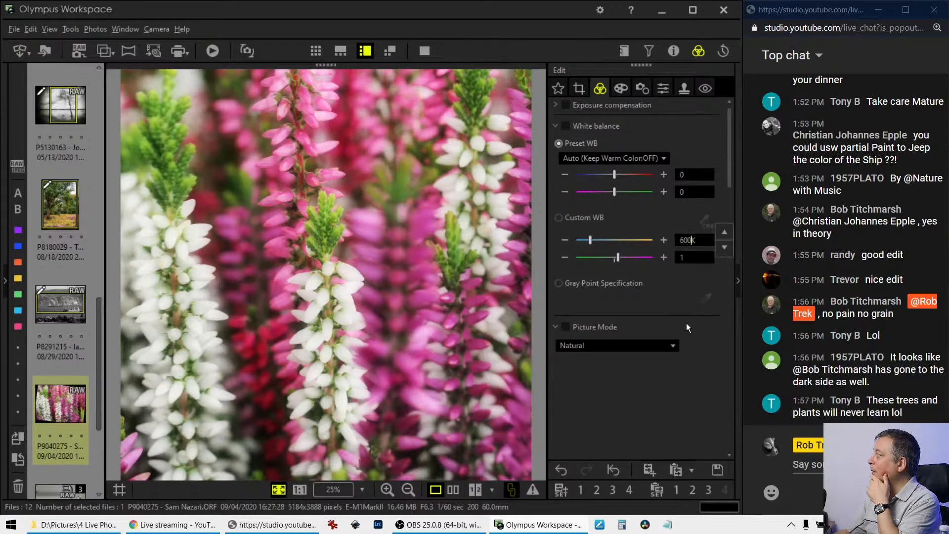
type("0")
key("Return")
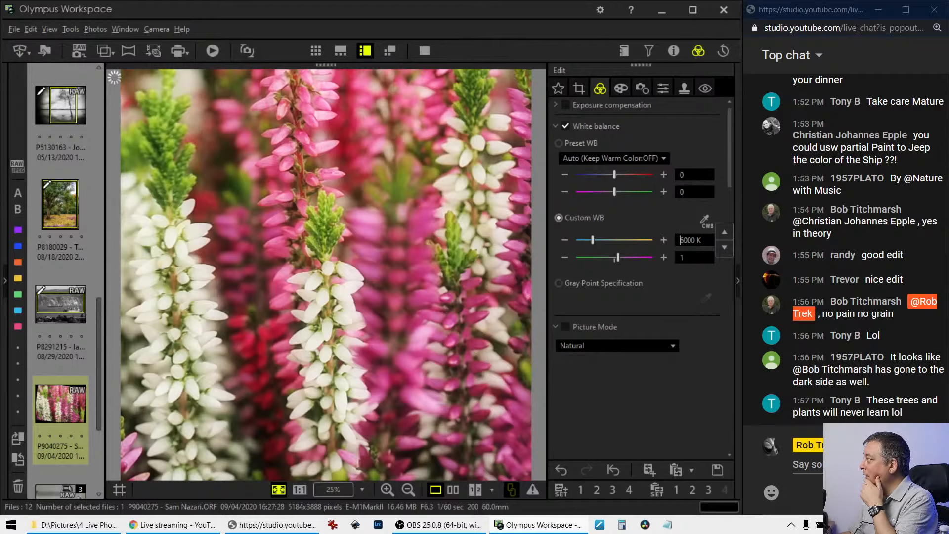
double_click(688, 240)
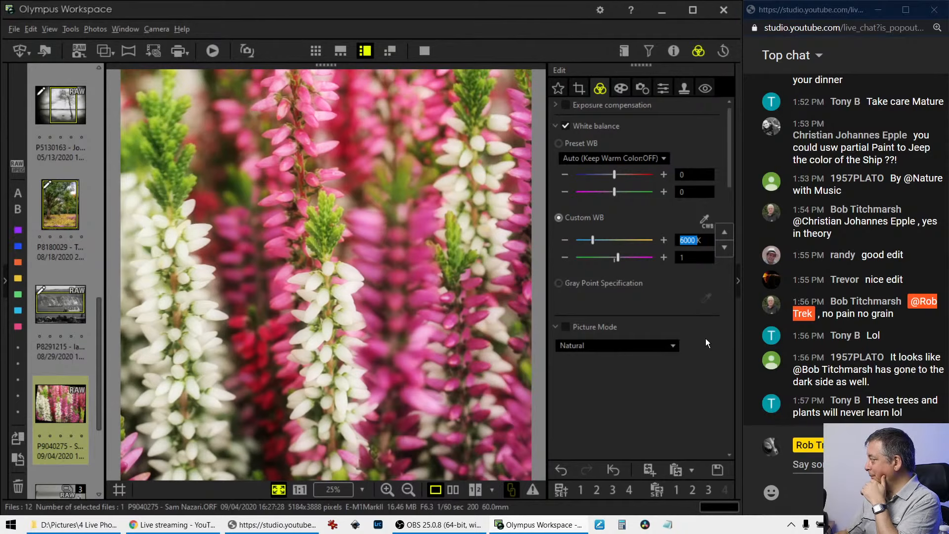
type("5700")
key("Return")
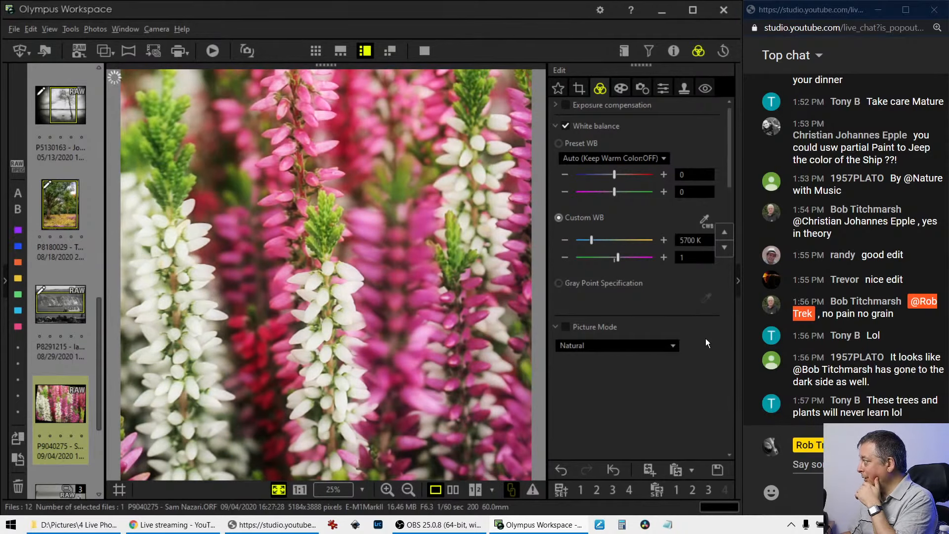
Raise the custom white balance tint to 2 and resample the white balance from the image with the eyedropper.
left_click(662, 258)
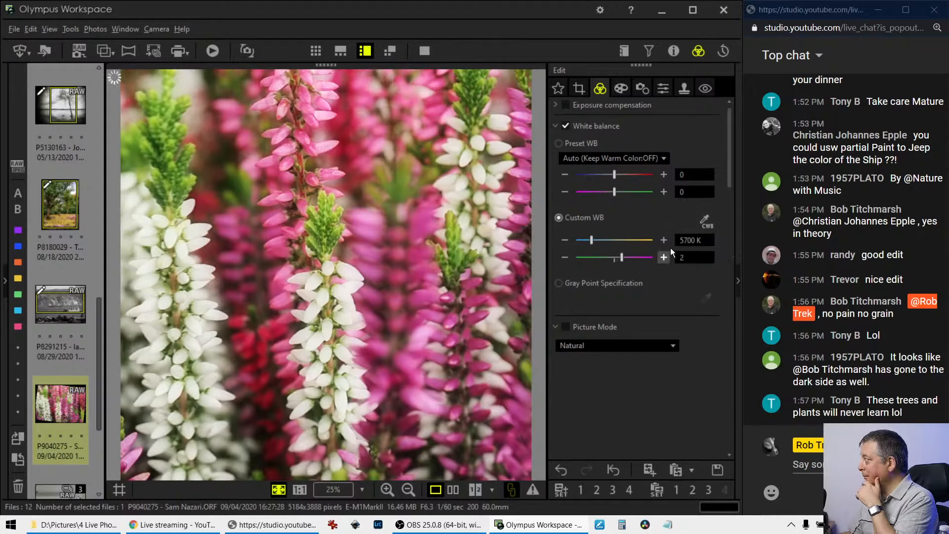
left_click(703, 221)
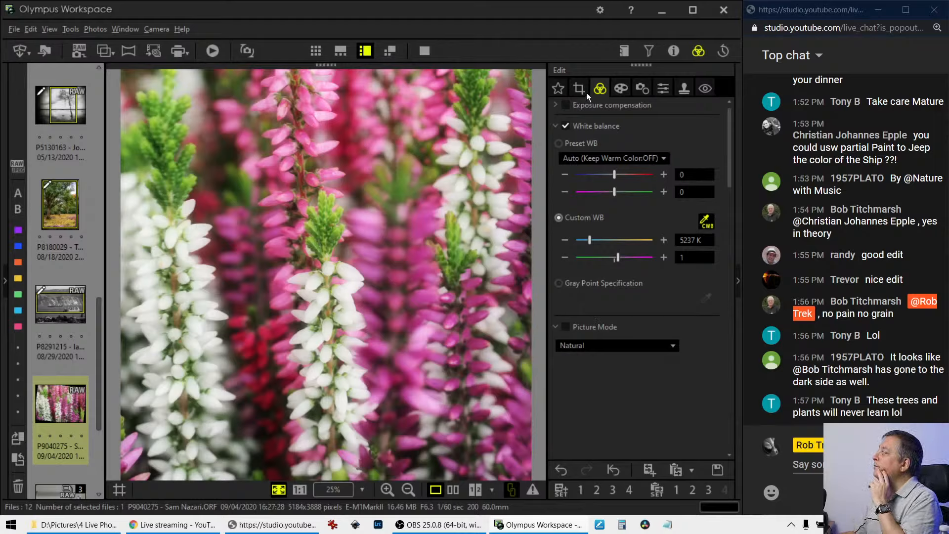
Strengthen the RGB tone curve's S-shape with a higher highlight point, and ease its shadow point back slightly.
scroll(618, 432, "down", 5)
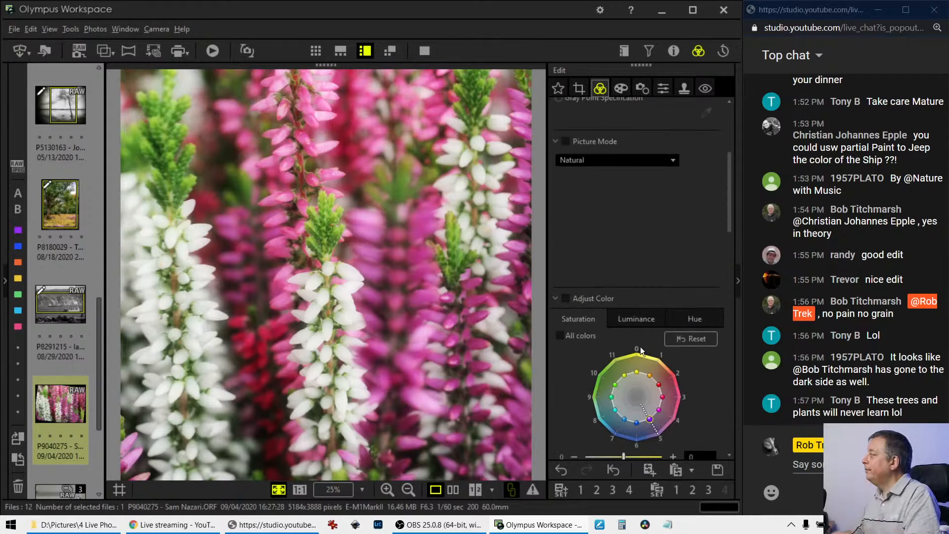
scroll(634, 360, "down", 8)
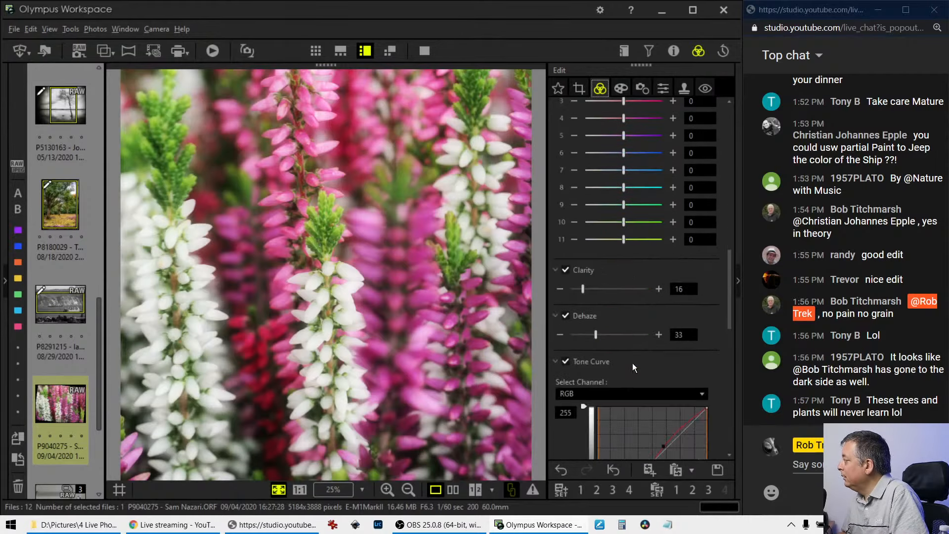
scroll(633, 363, "down", 4)
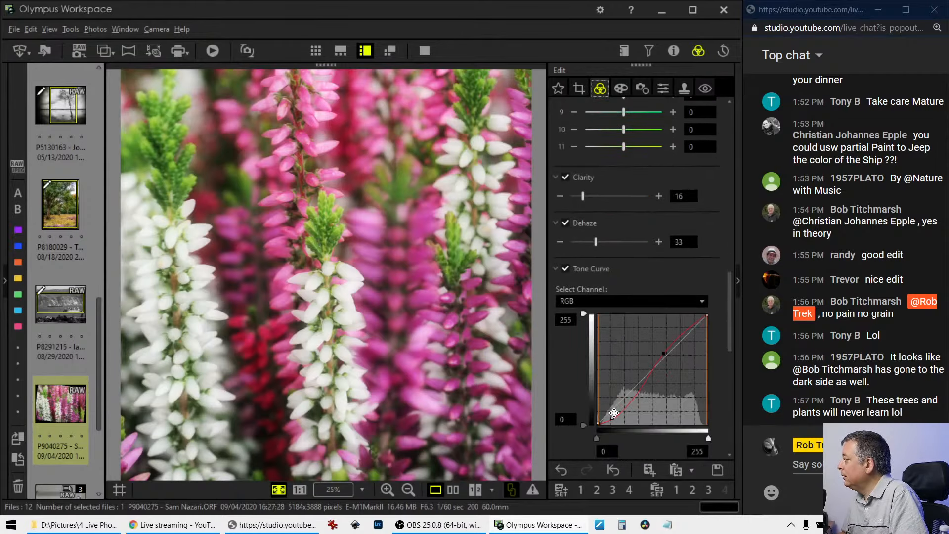
left_click_drag(614, 413, 625, 417)
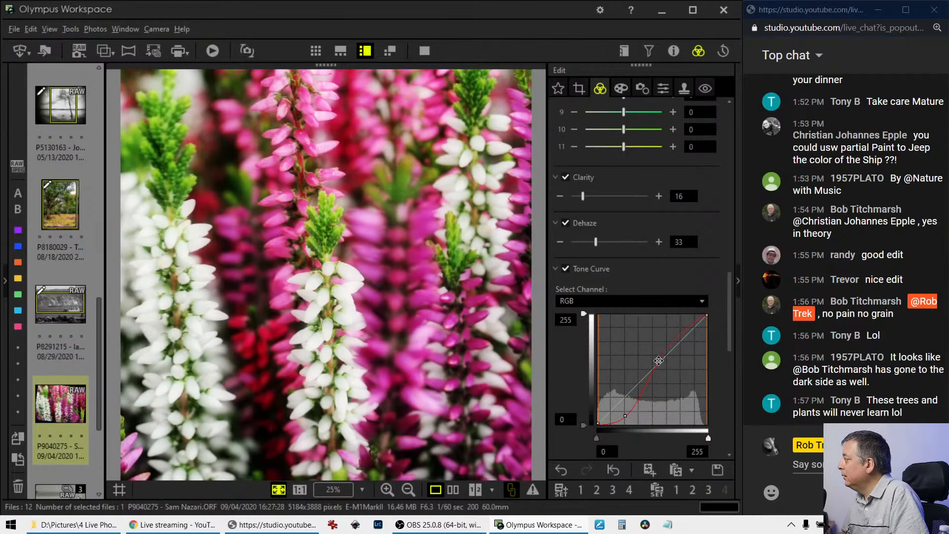
left_click_drag(658, 361, 673, 339)
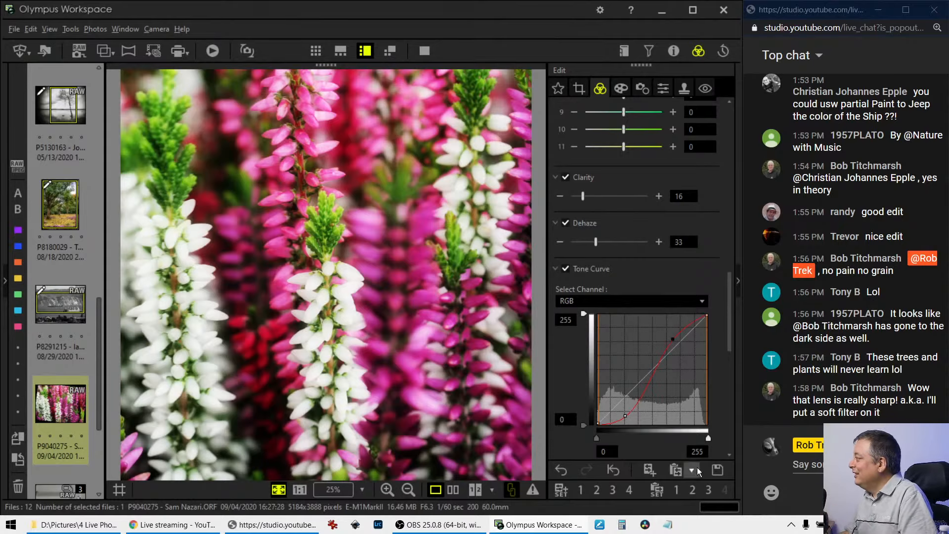
left_click(625, 415)
left_click_drag(625, 414, 618, 415)
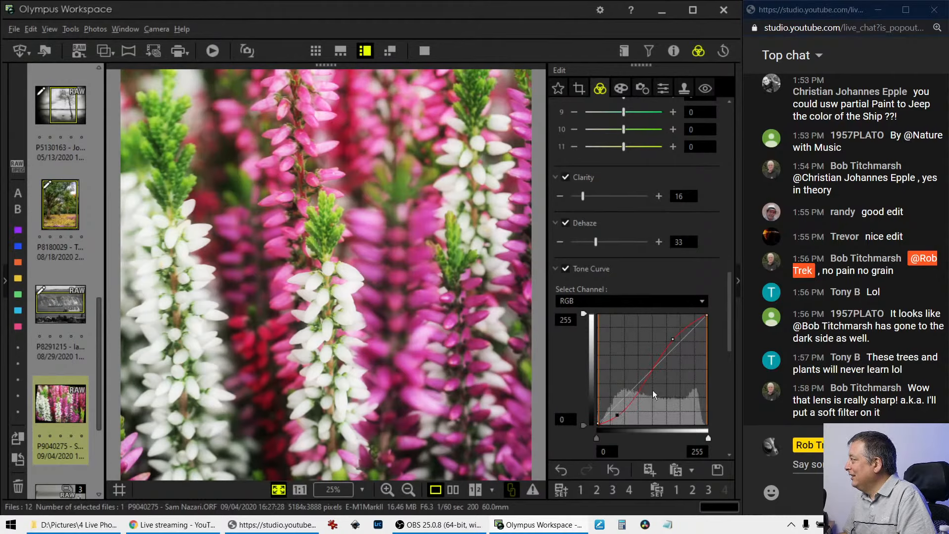
Set the heather photo's Sharpness to 2.0.
left_click(643, 89)
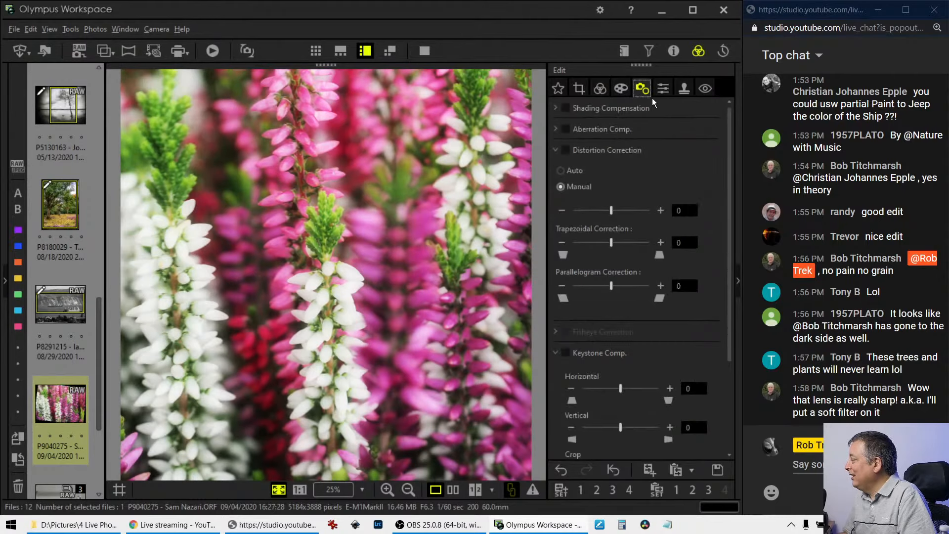
left_click(663, 89)
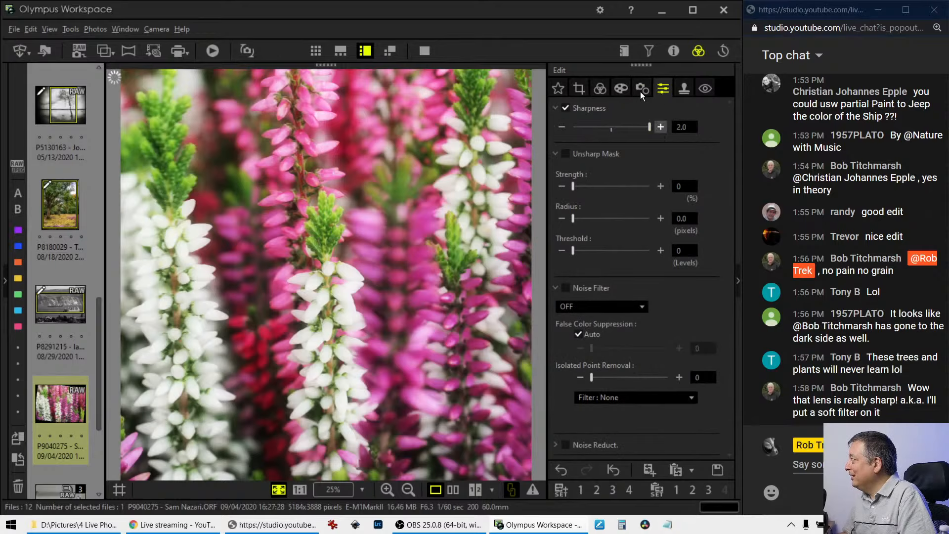
Try Adjust Vignetting at 6 on the heather photo and bring it back to -3.
left_click(621, 89)
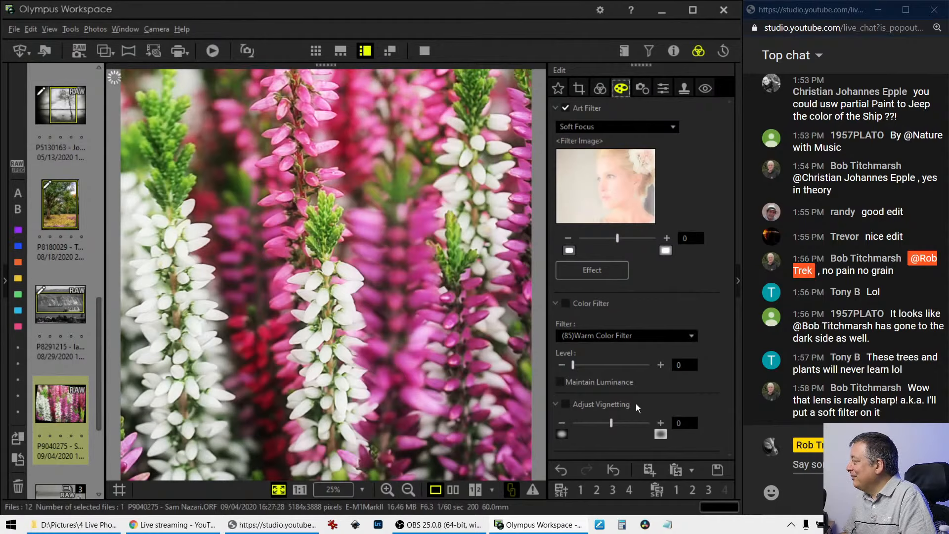
left_click_drag(615, 422, 623, 422)
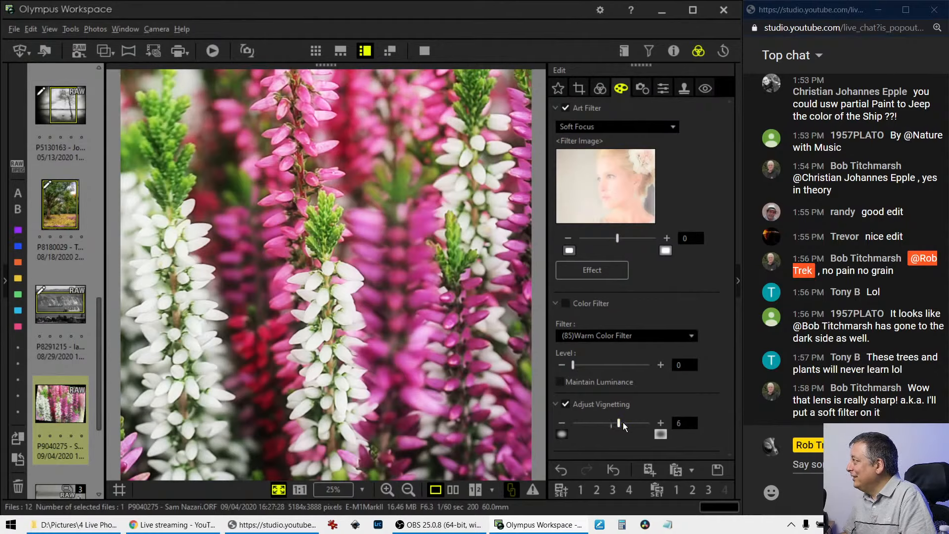
left_click_drag(623, 423, 614, 422)
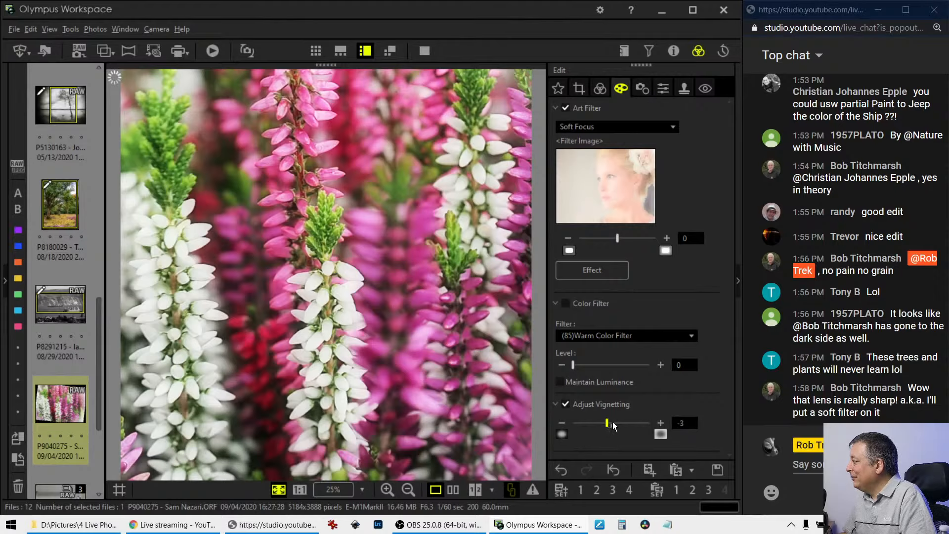
Set the custom white balance temperature to 5500 K.
left_click(593, 91)
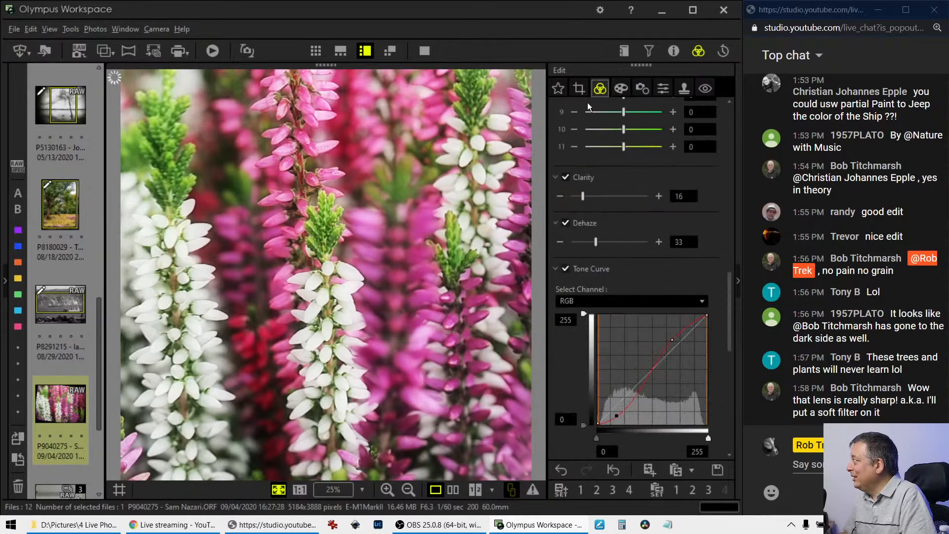
scroll(553, 377, "down", 6)
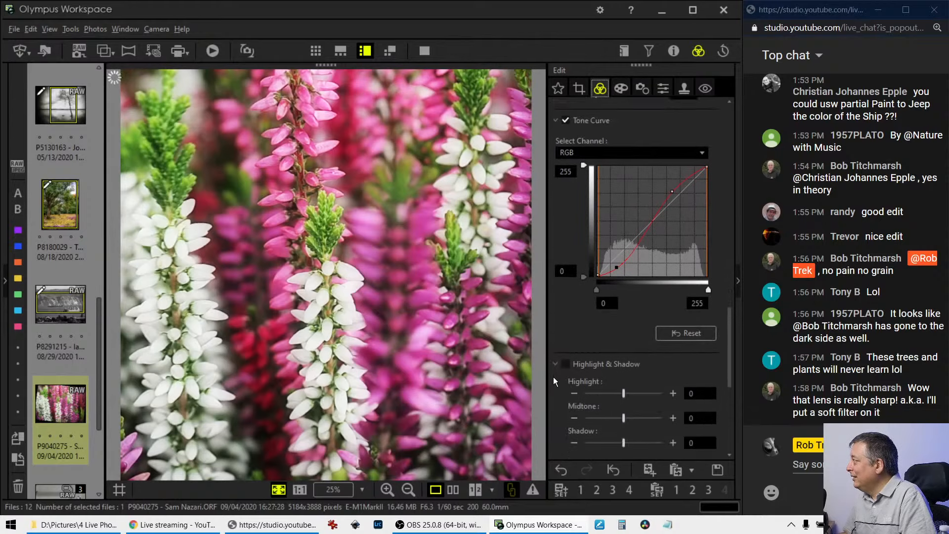
scroll(553, 375, "up", 7)
scroll(553, 373, "up", 10)
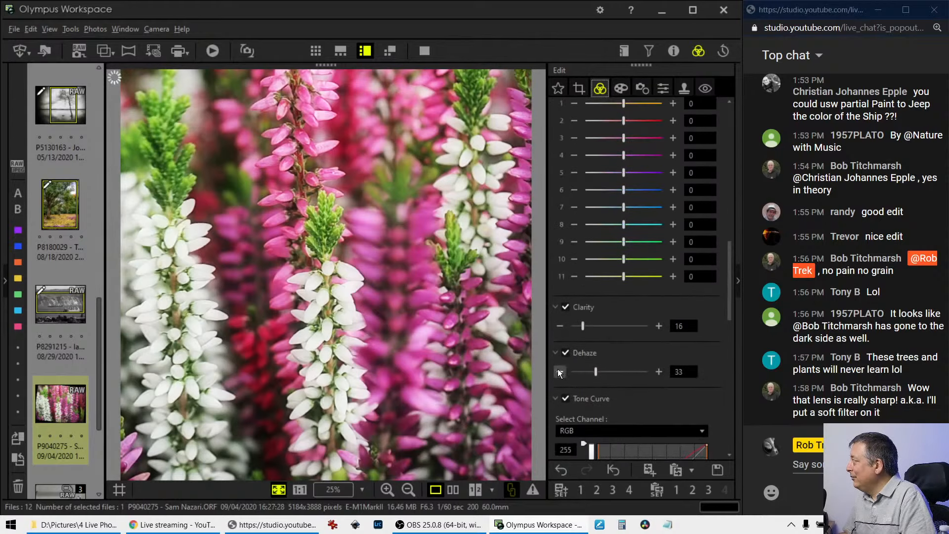
scroll(562, 334, "up", 3)
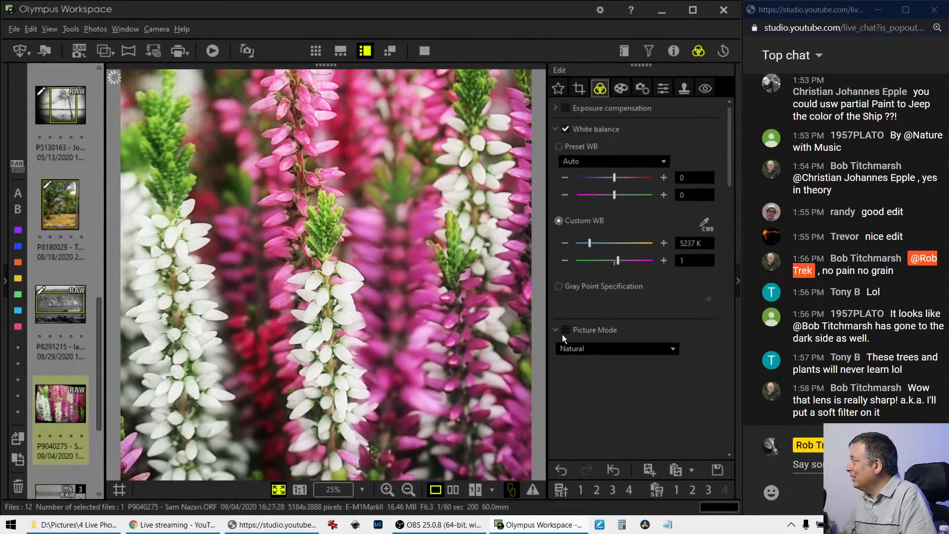
left_click(690, 243)
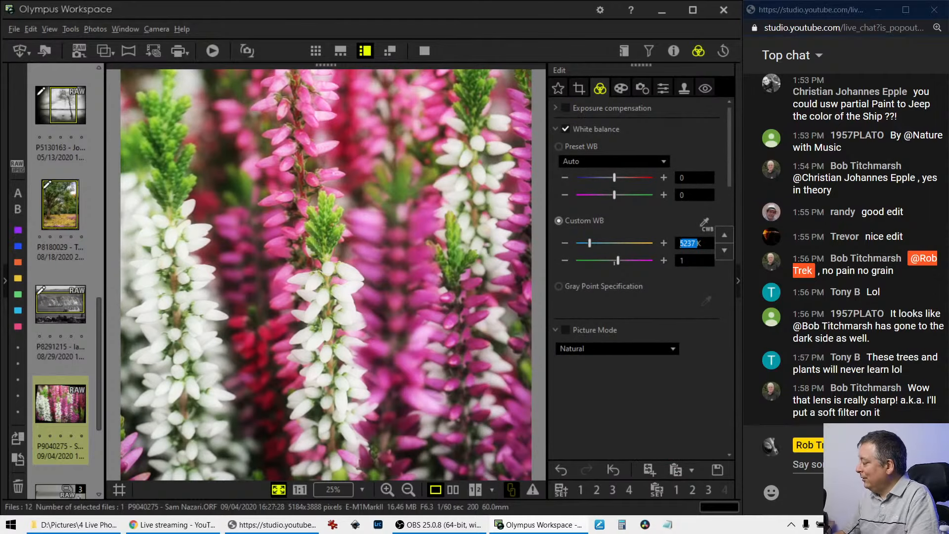
type("5500")
key("Return")
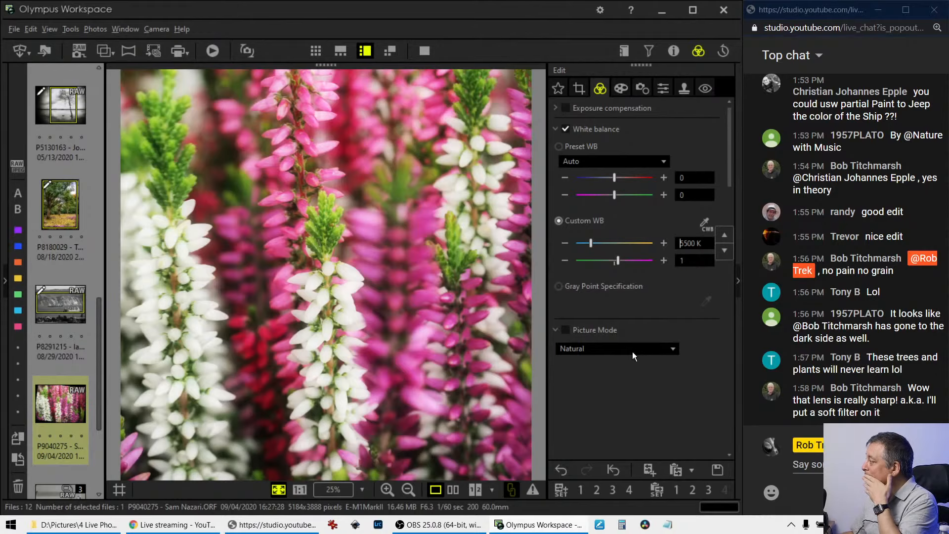
scroll(615, 389, "down", 3)
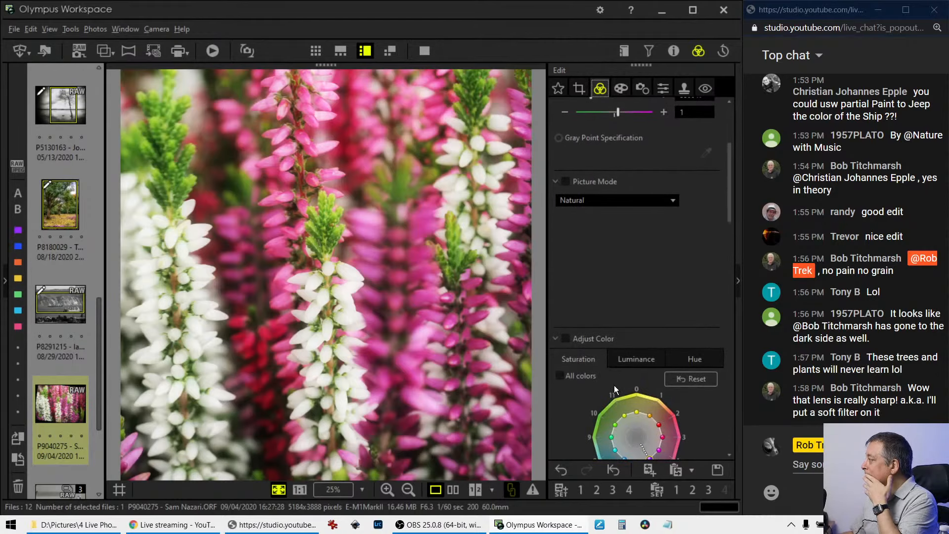
Try strongly darkening the heather's red, pink and purple luminance, with color 2 at -7 and color 3 at -5, and reset it.
scroll(616, 359, "down", 2)
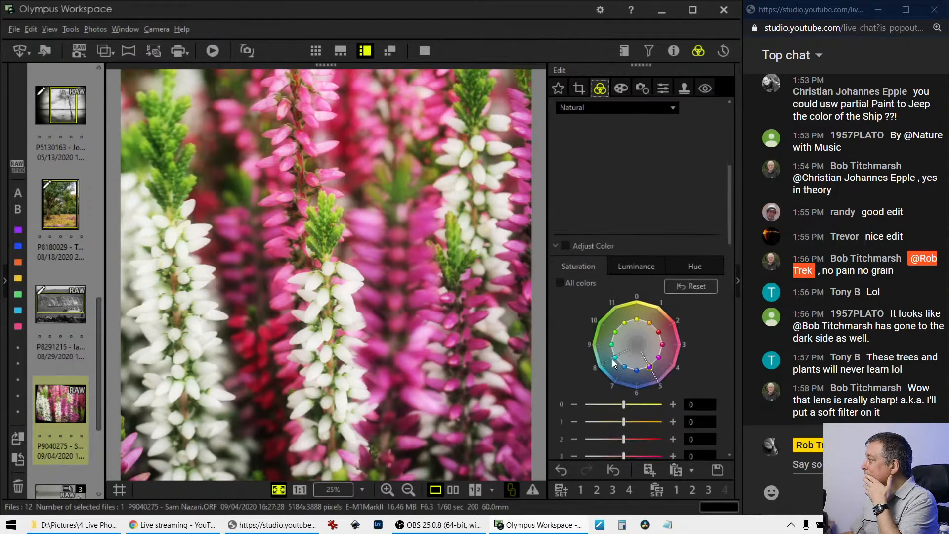
left_click(636, 267)
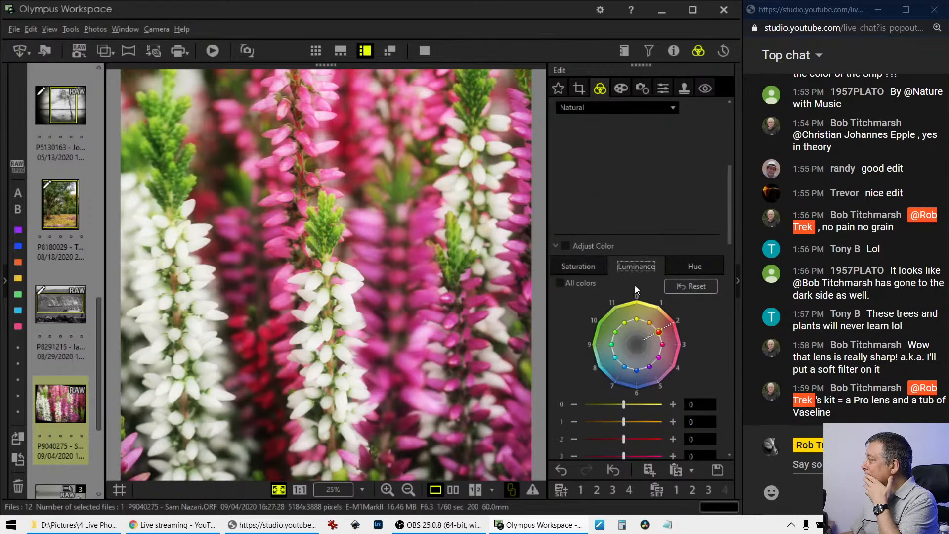
left_click_drag(660, 332, 645, 340)
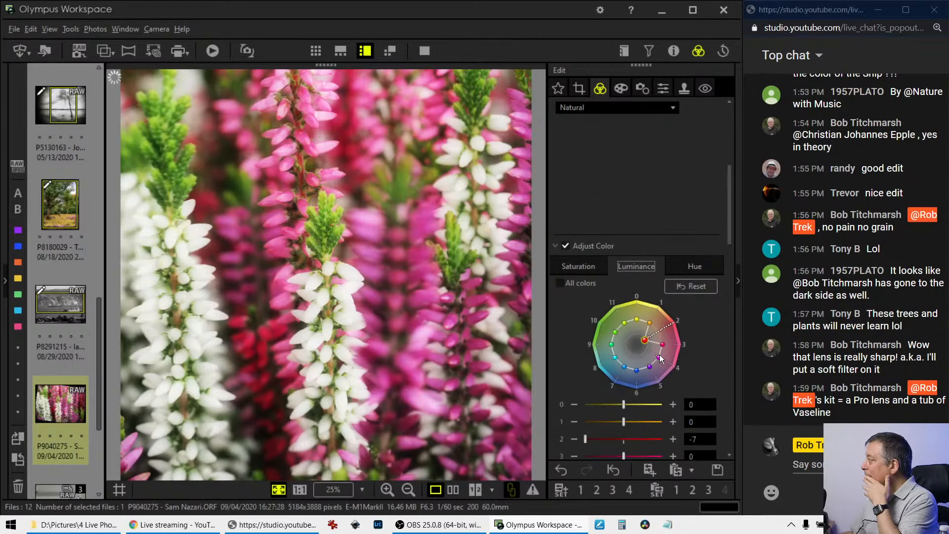
left_click(650, 349)
left_click(648, 363)
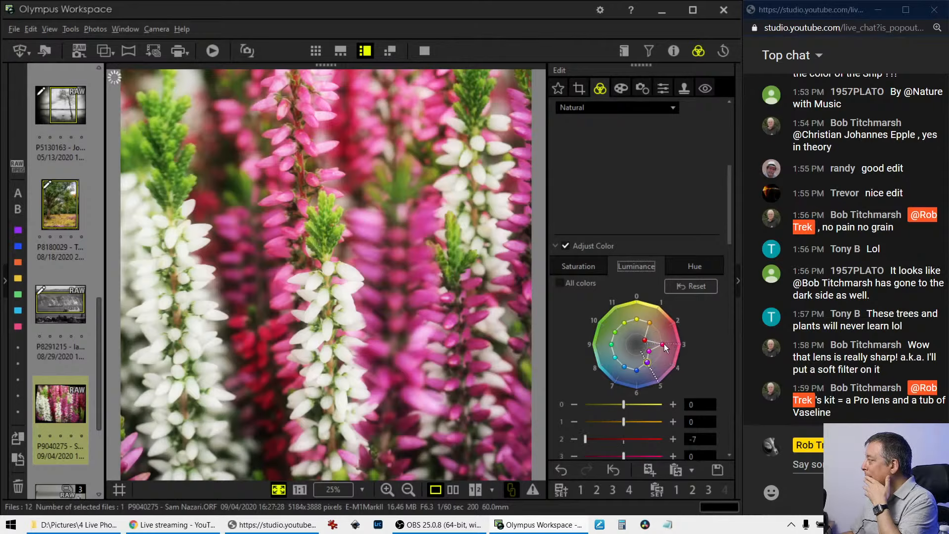
left_click_drag(655, 347, 651, 344)
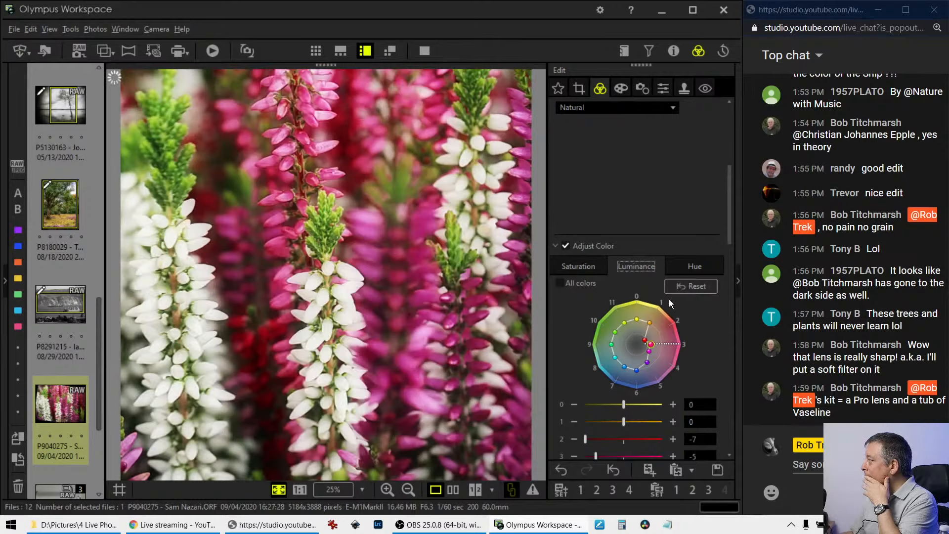
left_click(690, 287)
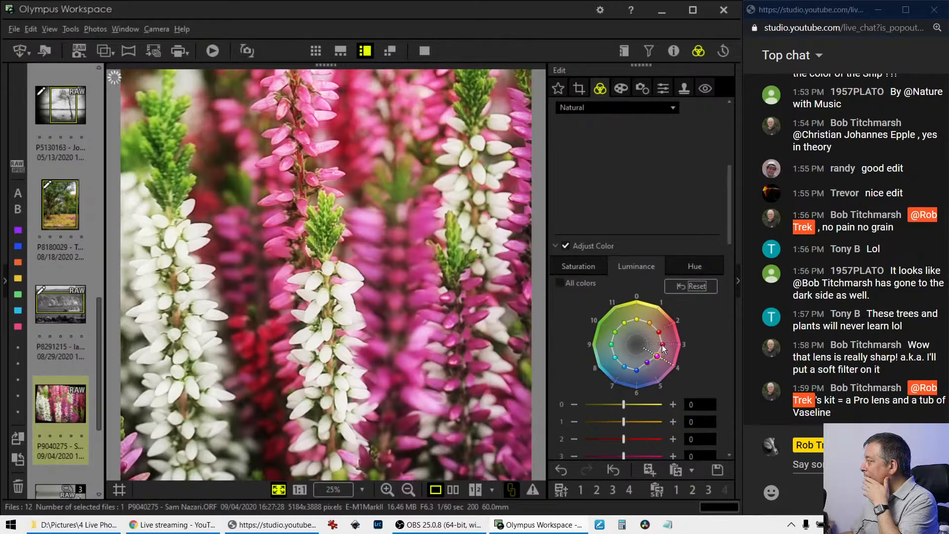
Darken the heather's reds and purples slightly, setting luminance to -2 for color 2, -1 for color 3 and -2 for color 5.
left_click_drag(663, 345, 657, 336)
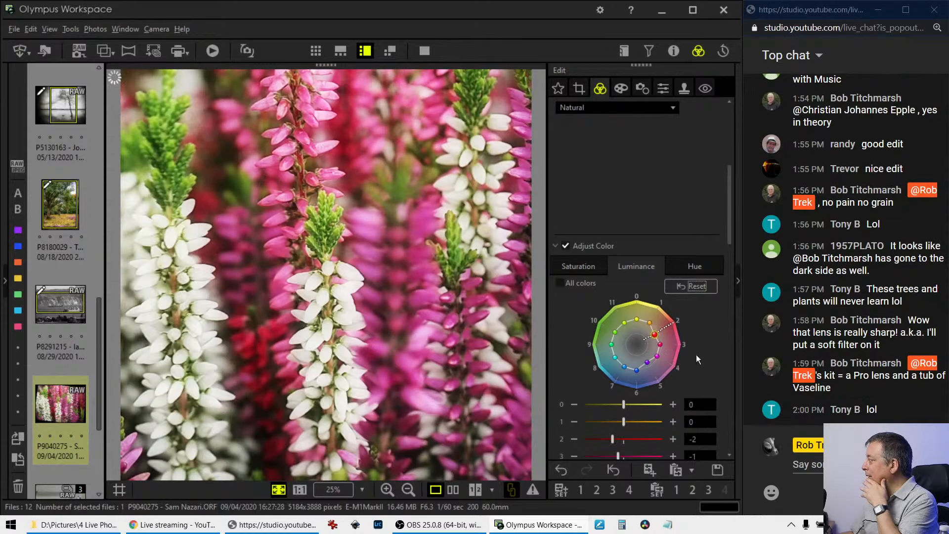
scroll(697, 356, "down", 8)
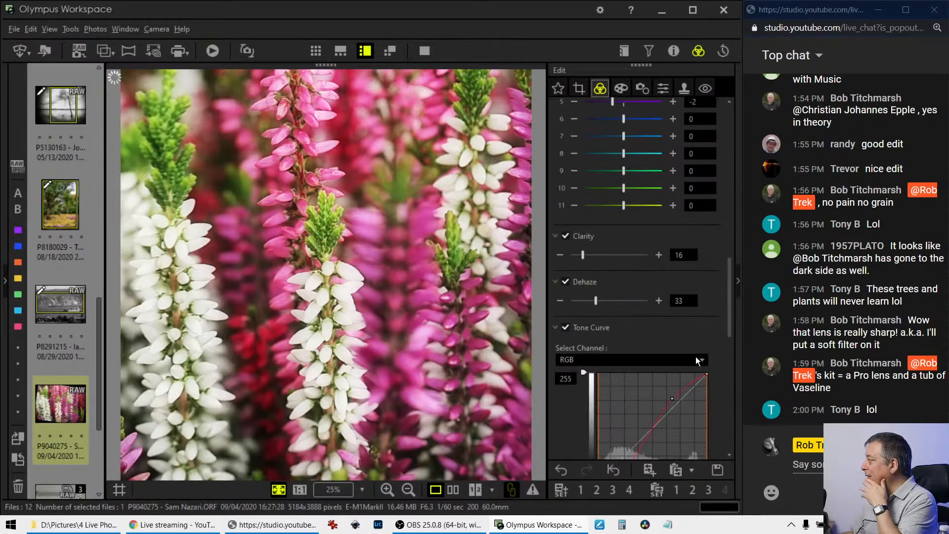
scroll(696, 357, "down", 8)
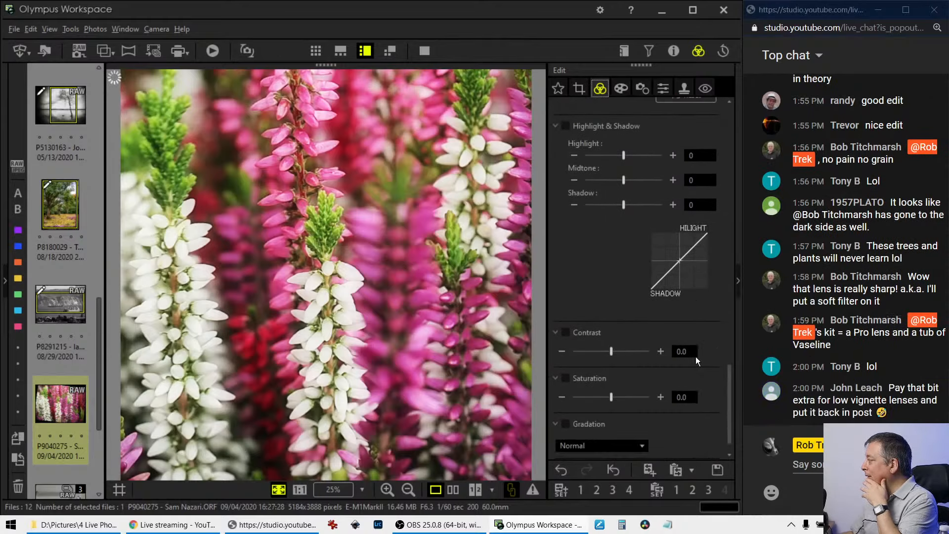
scroll(696, 357, "down", 1)
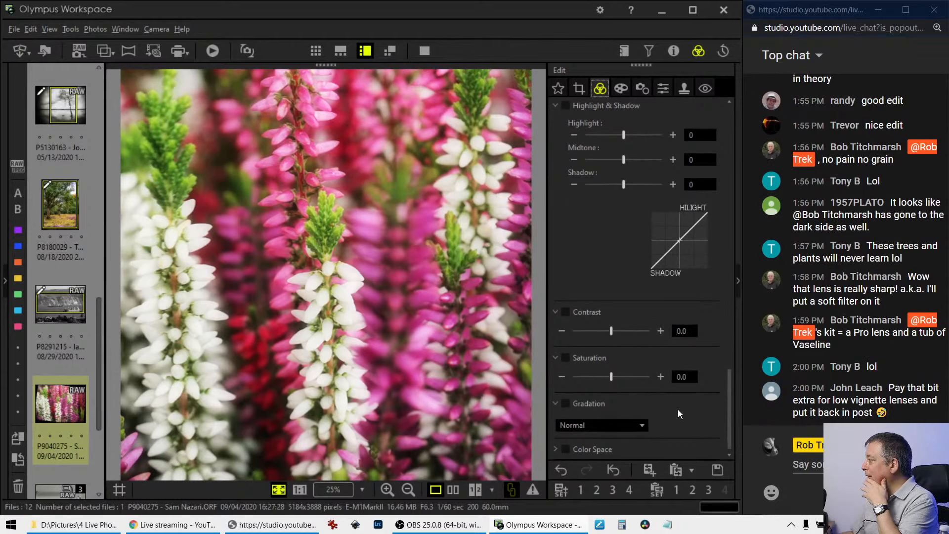
Compare the edited heather photo with its original side by side in full screen.
left_click(458, 491)
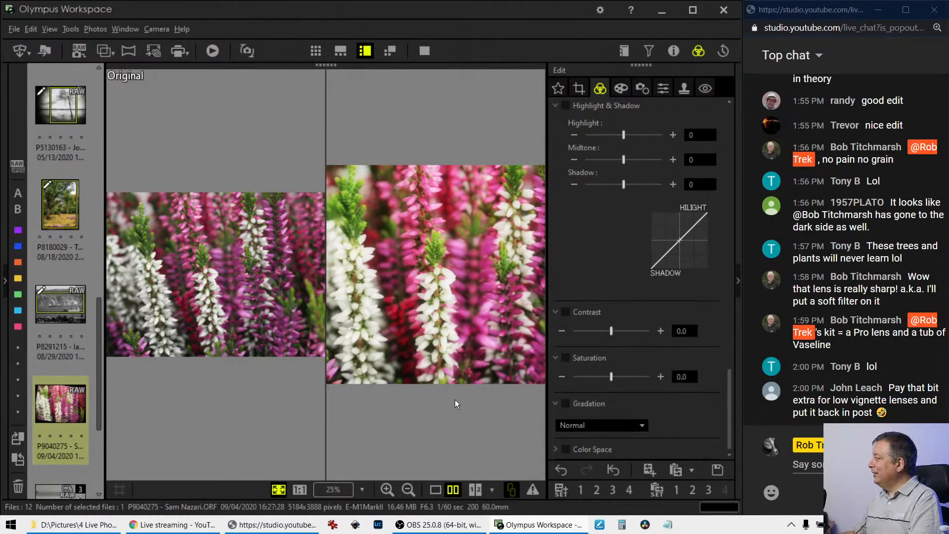
left_click(424, 51)
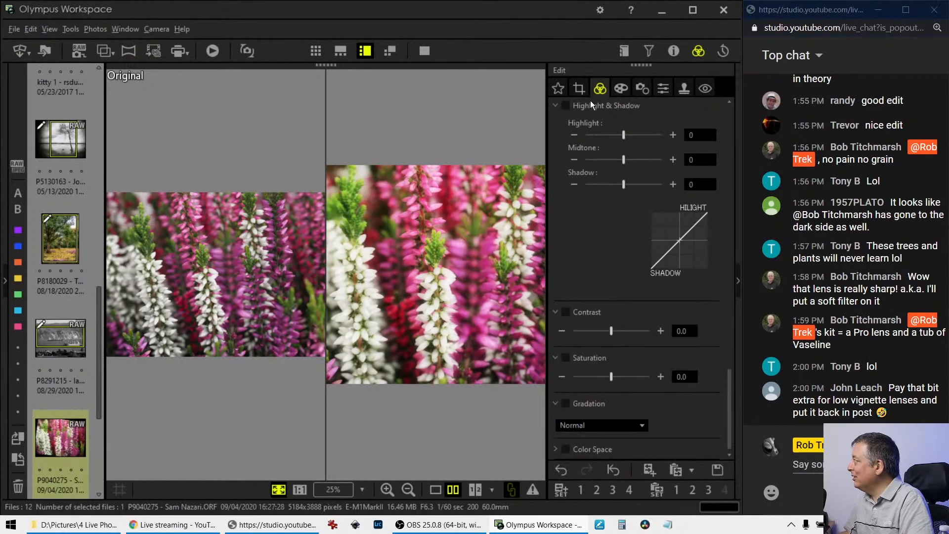
Enlarge the heather's 1:1 crop to 3508 x 3508 pixels with its frame shifted slightly left, undoing a trial move to the right.
left_click(580, 92)
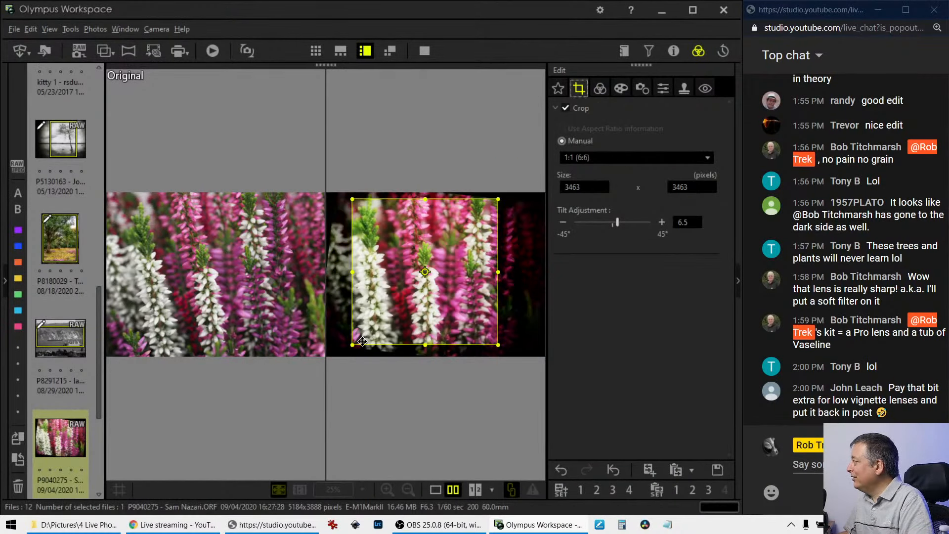
left_click_drag(358, 343, 404, 309)
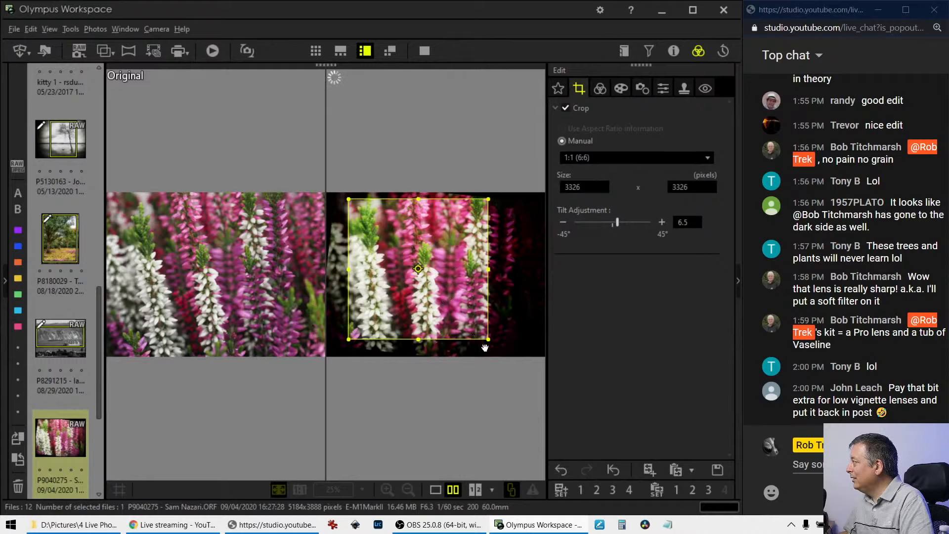
left_click_drag(488, 339, 495, 346)
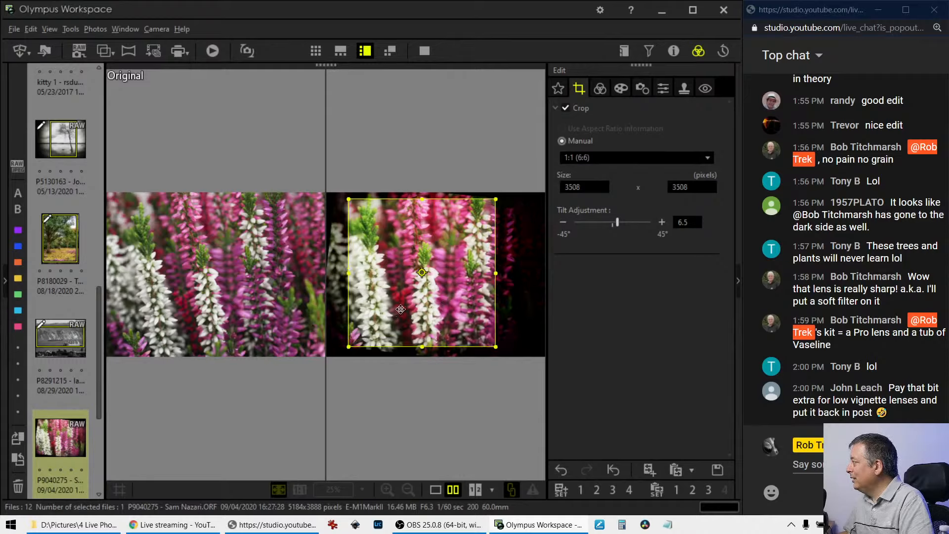
left_click_drag(400, 309, 411, 311)
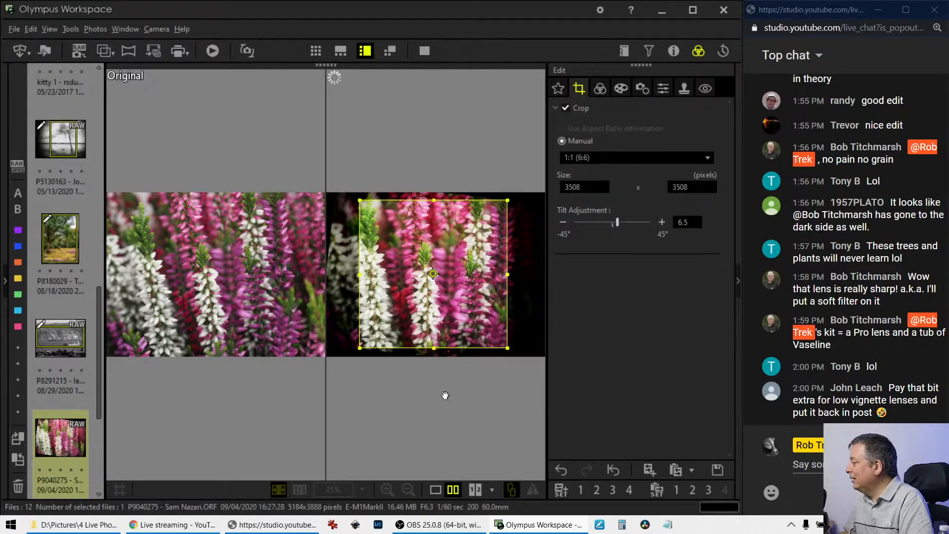
left_click(561, 469)
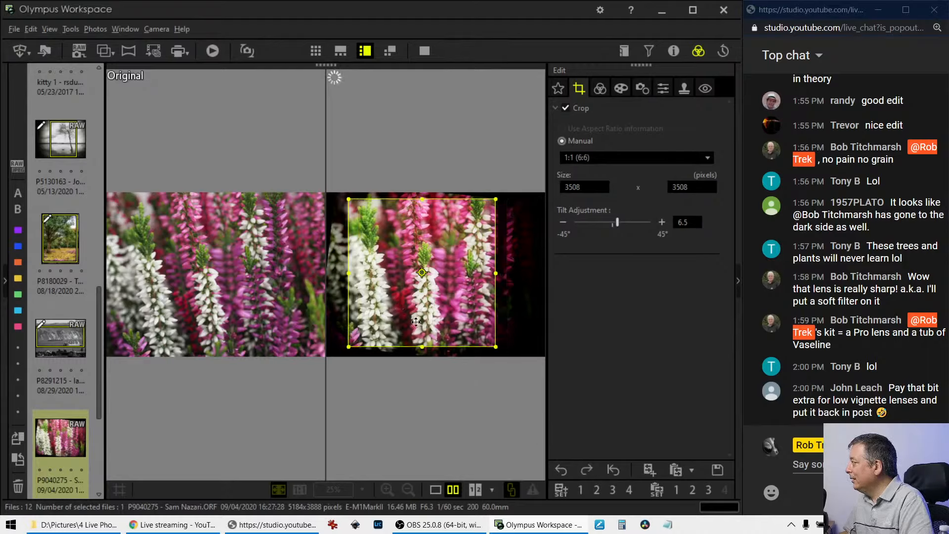
left_click(600, 88)
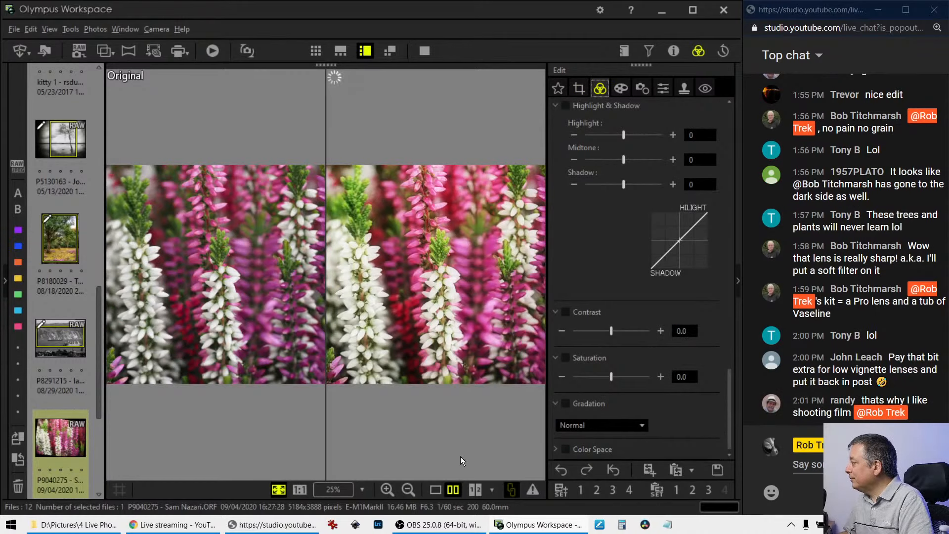
Review the recropped heather photo on its own in full screen.
left_click(435, 490)
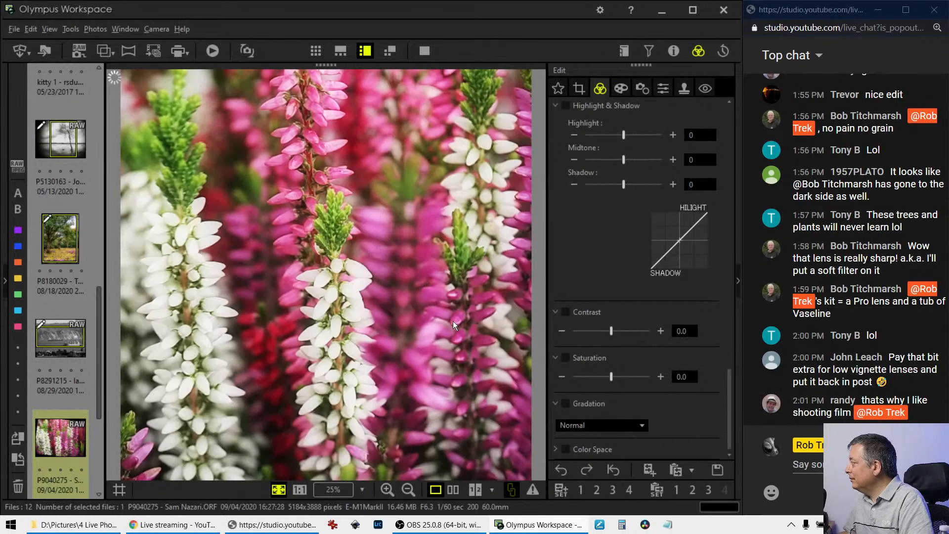
left_click(424, 51)
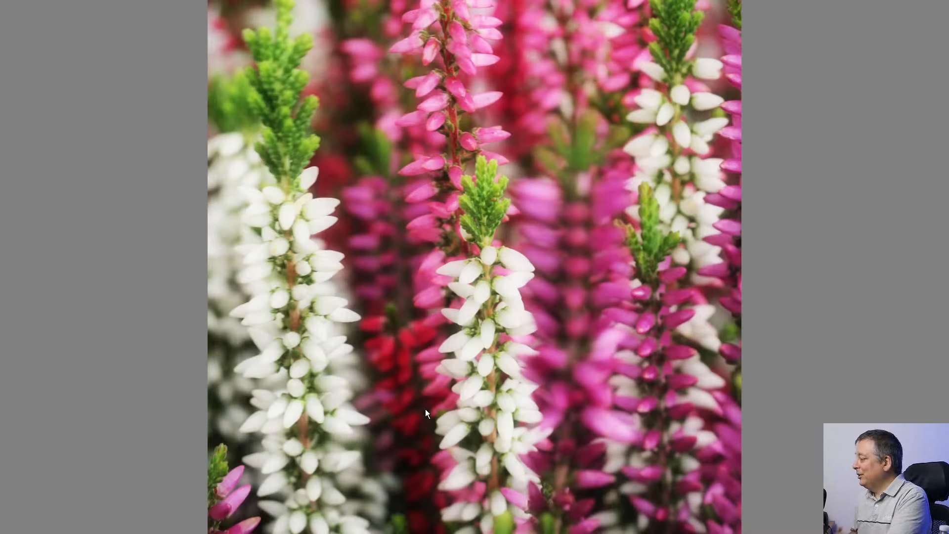
key("Escape")
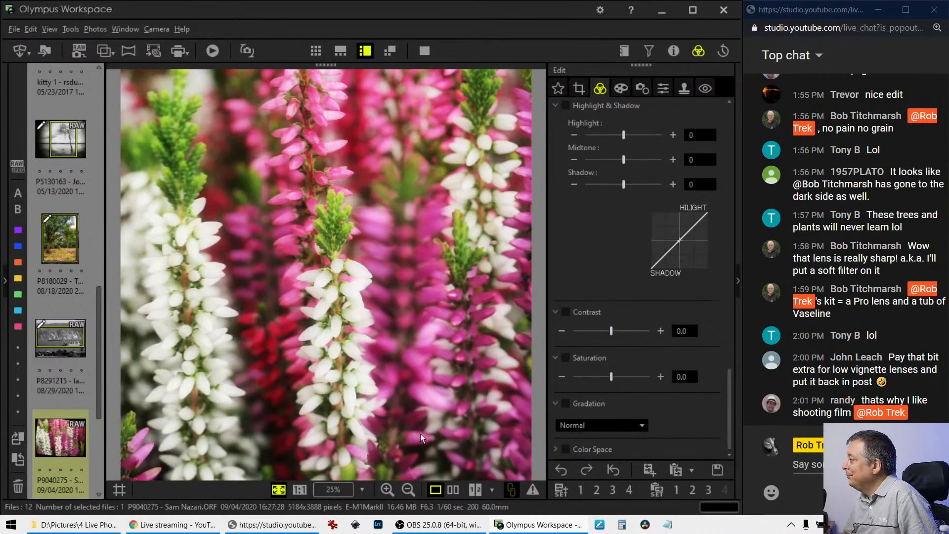
Compare the recropped heather with its original in full screen, examining the middle stem's green tip up close.
left_click(458, 490)
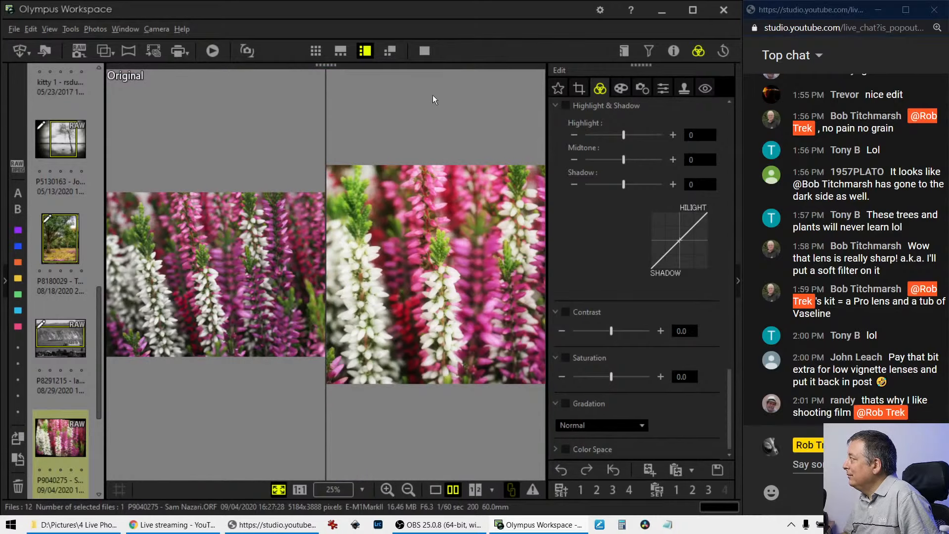
left_click(430, 53)
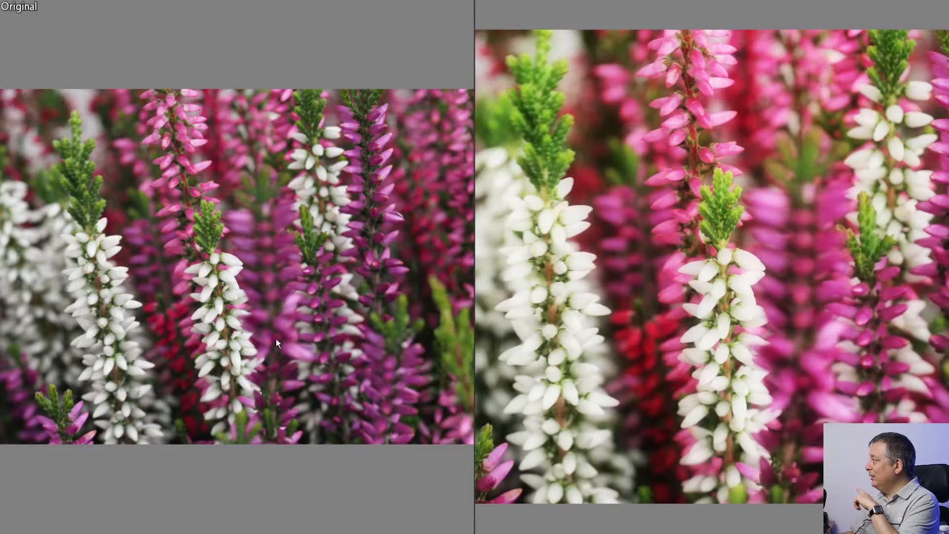
left_click(720, 224)
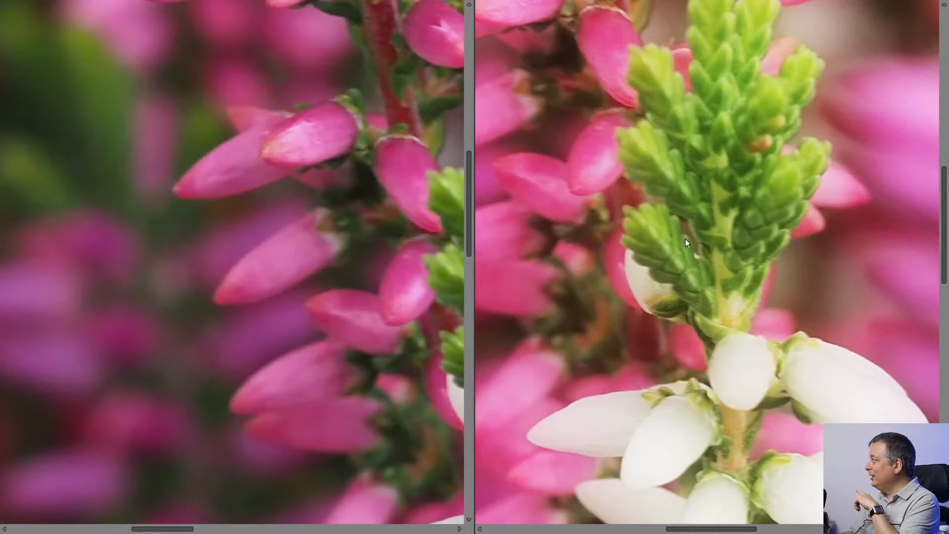
left_click_drag(688, 222, 576, 252)
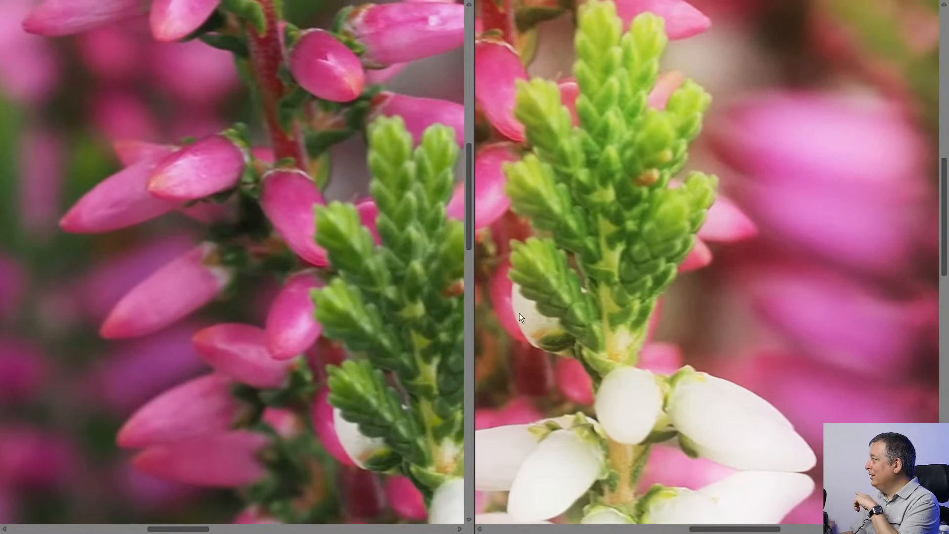
left_click(585, 199)
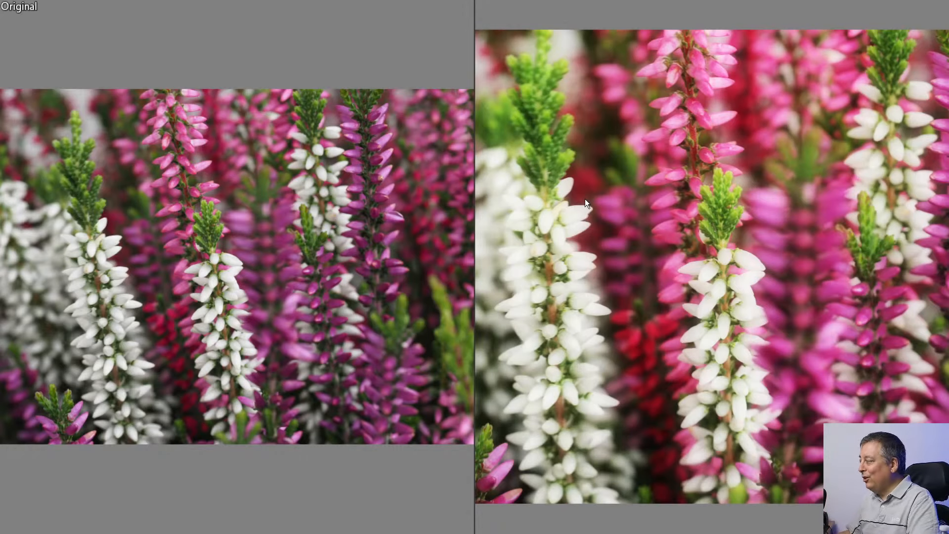
key("Escape")
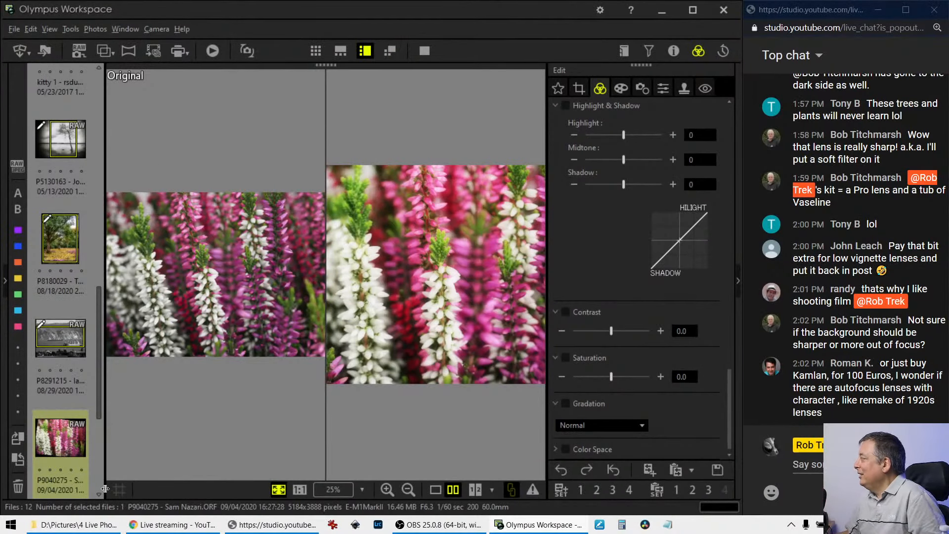
Open the RAW photo P9063934 of two birds on a log in single-image view.
scroll(78, 419, "down", 2)
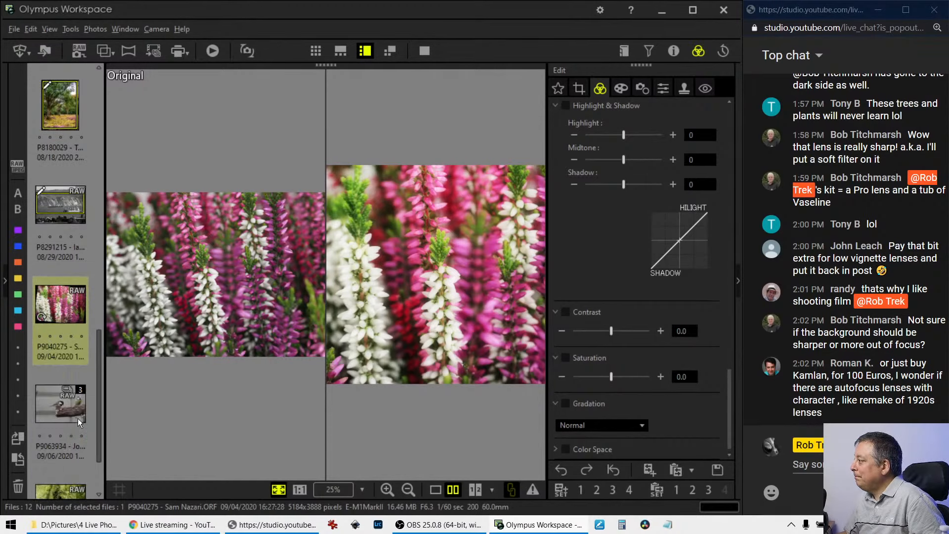
left_click(78, 418)
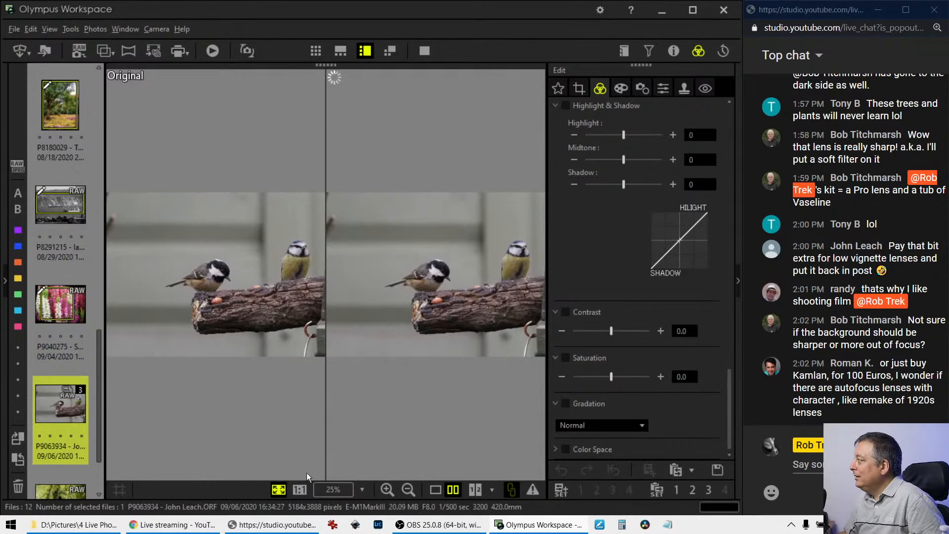
left_click(435, 489)
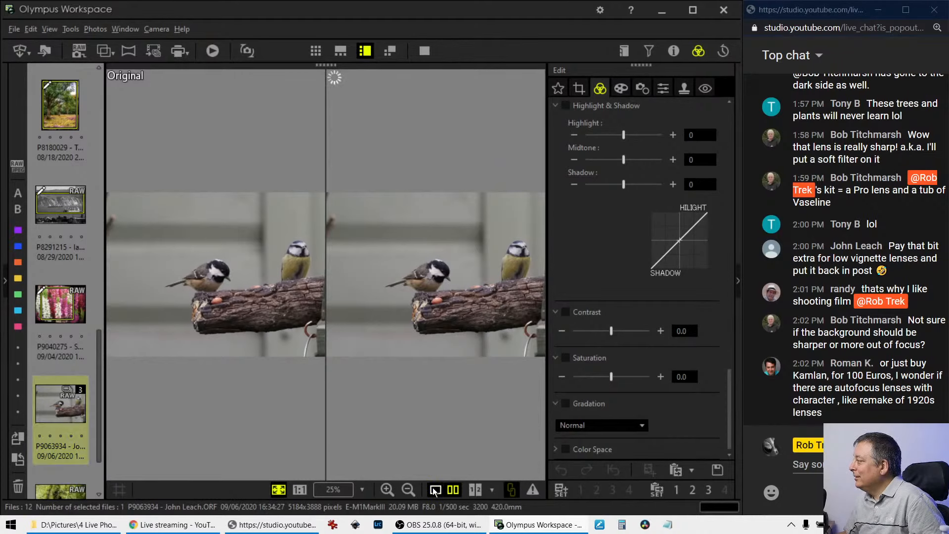
Examine the head and beak of the black-and-white-headed bird at 1:1, and return to the whole photo.
left_click(342, 282)
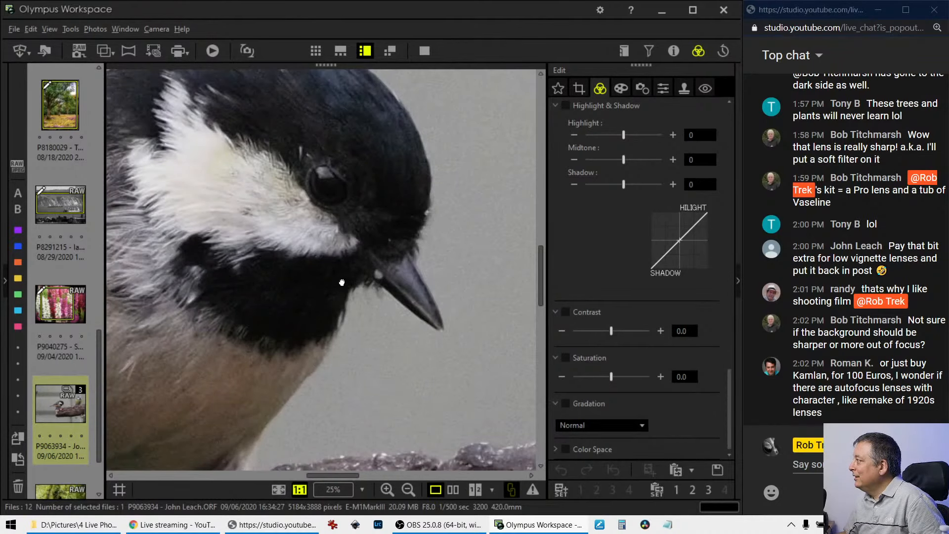
left_click_drag(342, 280, 384, 318)
left_click(382, 314)
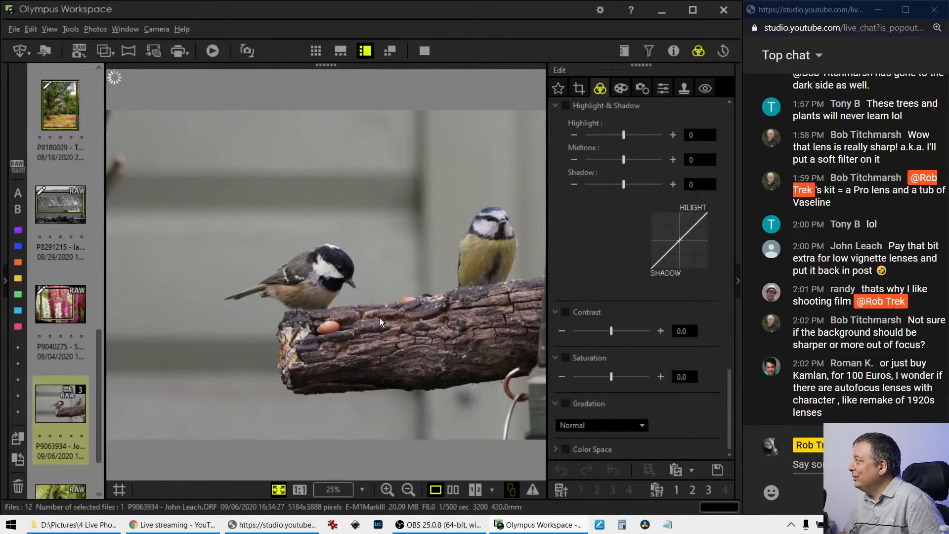
Show the bird photo's shooting properties and examine the left bird's plumage at 1:1 for detail and noise.
left_click(676, 52)
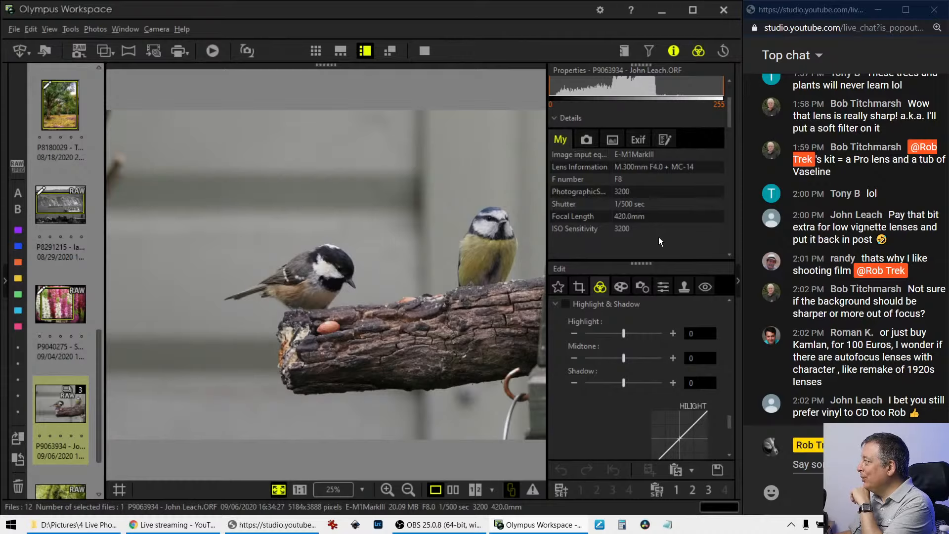
left_click(323, 272)
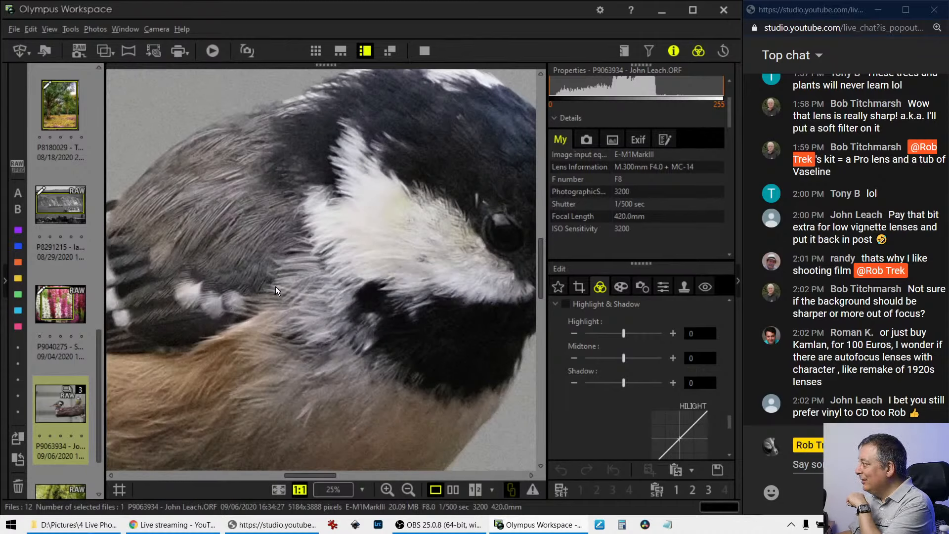
left_click_drag(322, 308, 343, 288)
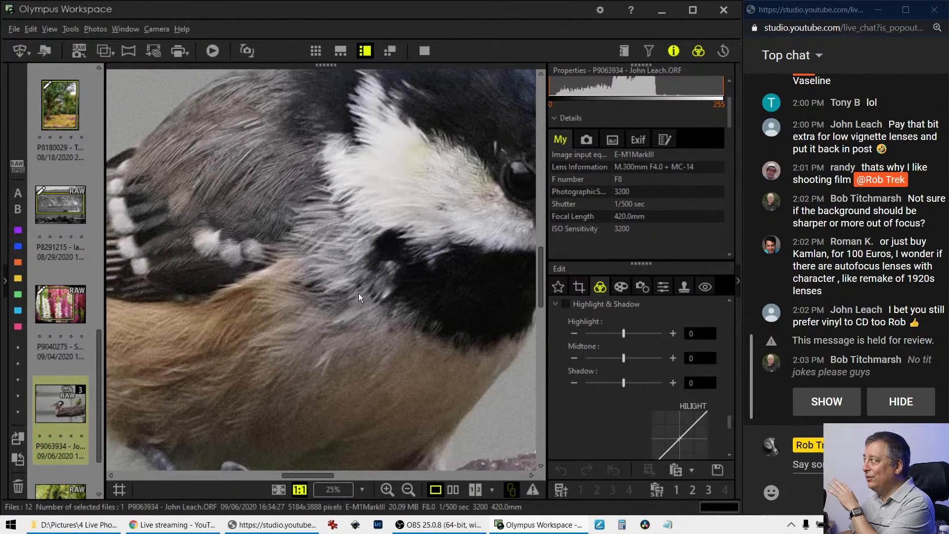
Examine the left bird's plumage at 1:1, return to the whole photo, and hide the shooting properties.
left_click_drag(358, 293, 322, 328)
left_click_drag(405, 251, 376, 281)
double_click(376, 281)
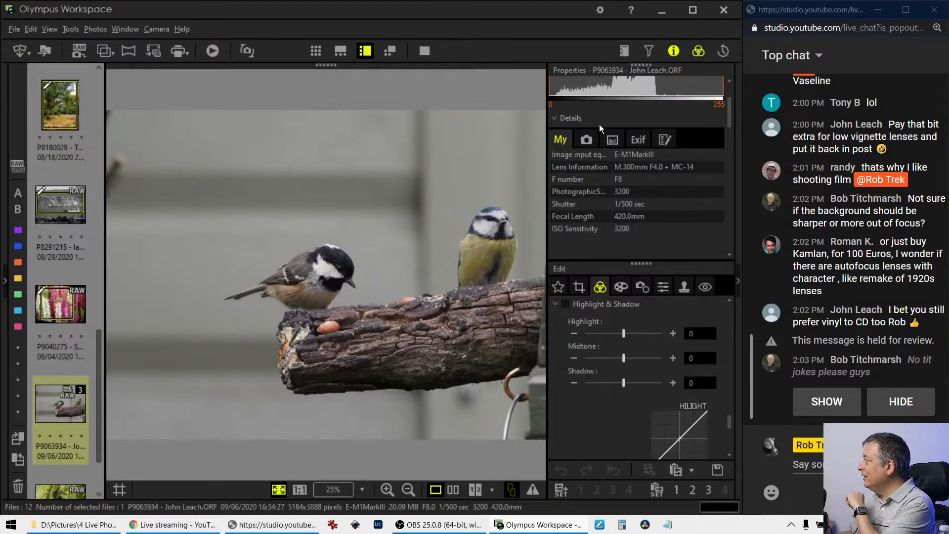
left_click(674, 51)
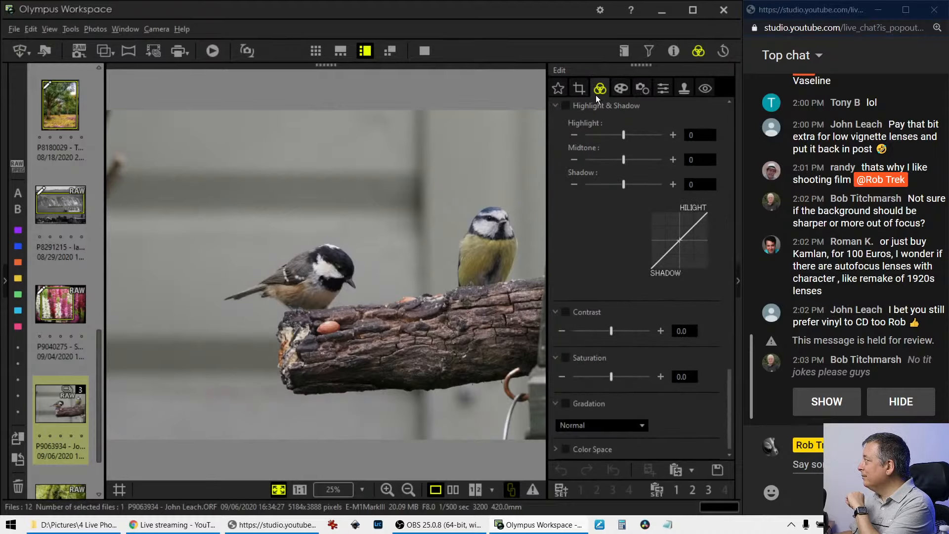
Try a 1:1 (6:6) crop of 3888 x 3888 pixels, shifted toward the right edge to include both birds.
left_click(580, 89)
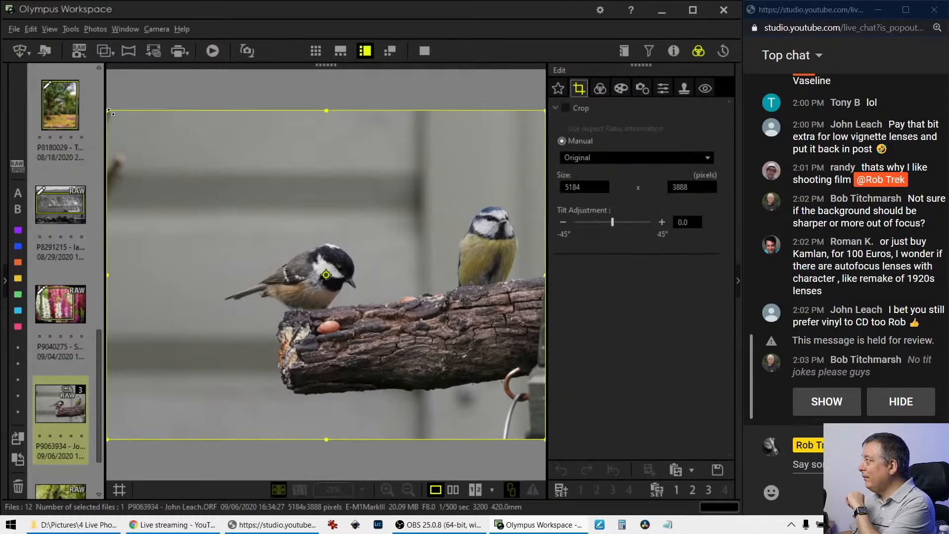
left_click(606, 164)
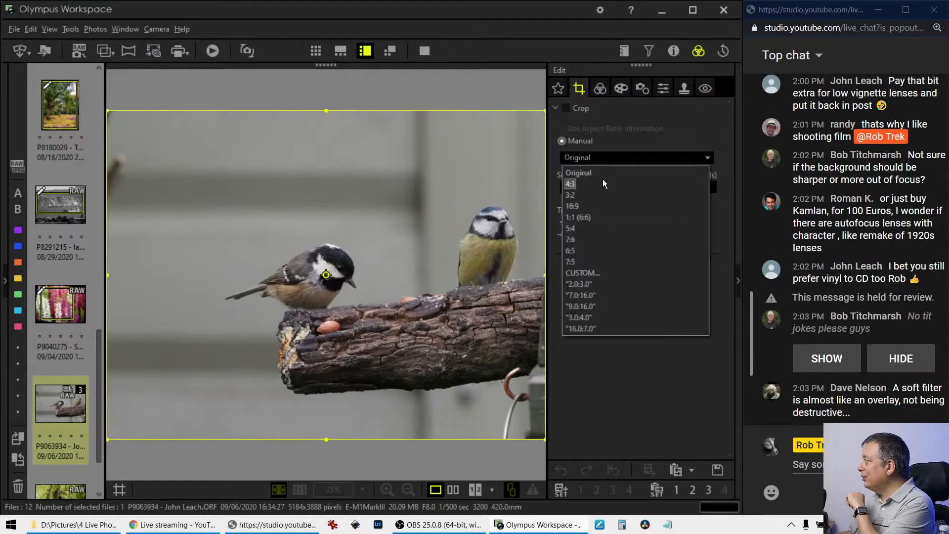
left_click(599, 216)
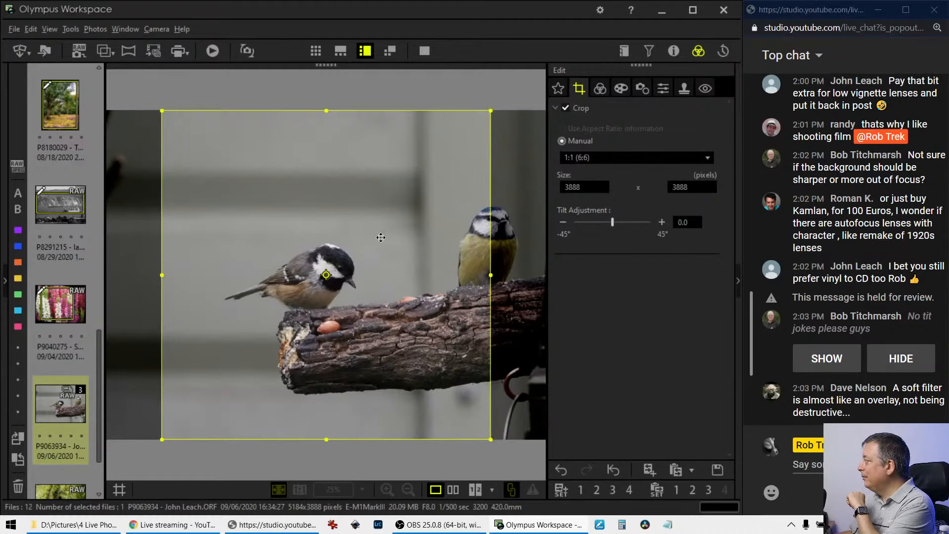
left_click_drag(382, 233, 443, 238)
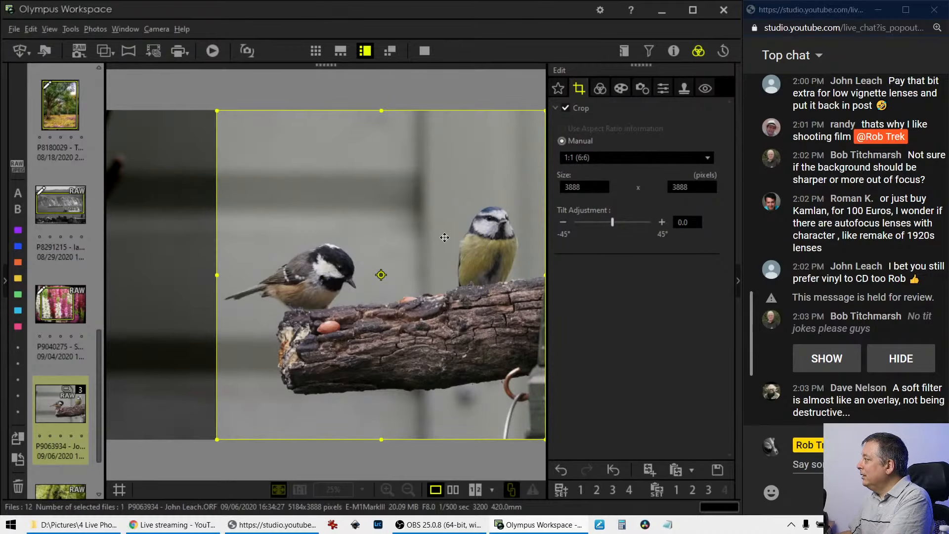
left_click(604, 90)
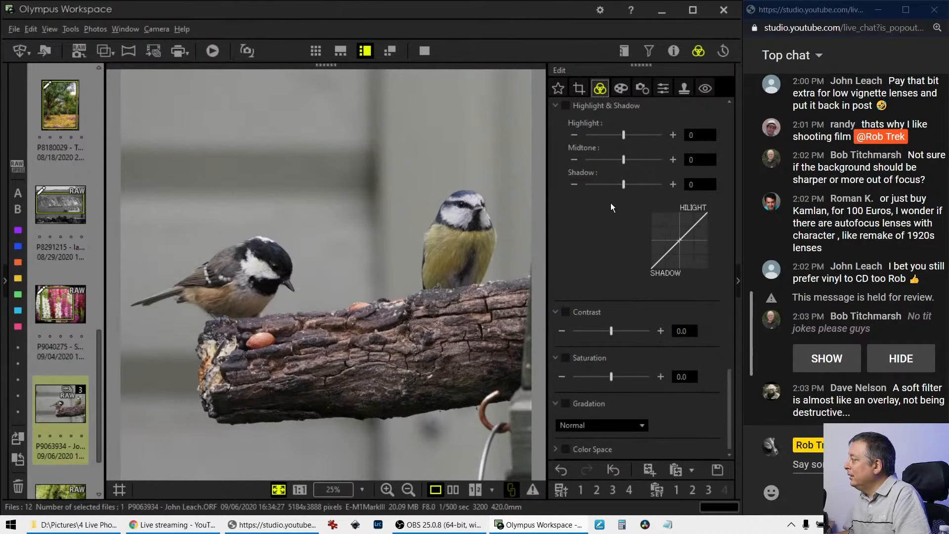
Crop the photo at a 4:3 ratio to about 3964 x 2972 pixels, framing both birds and the log.
left_click(582, 90)
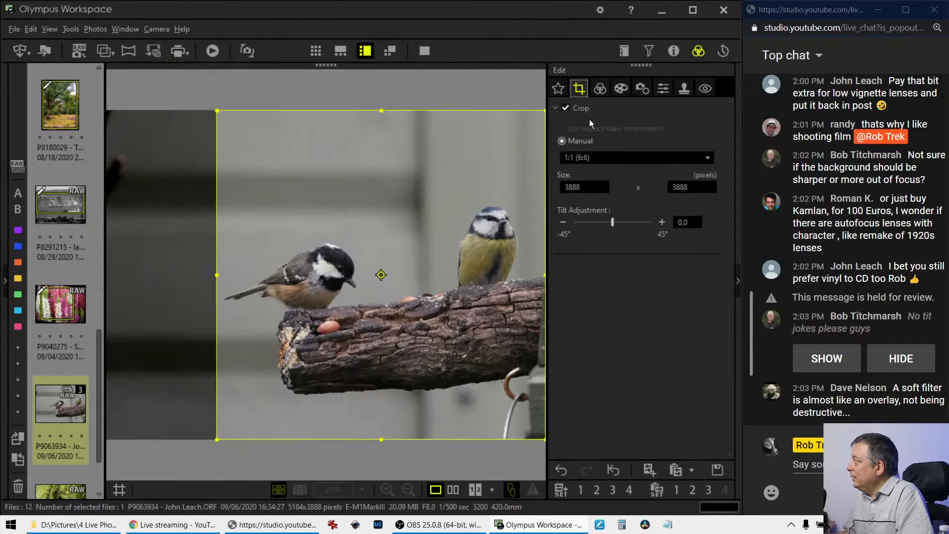
left_click(592, 157)
left_click(591, 180)
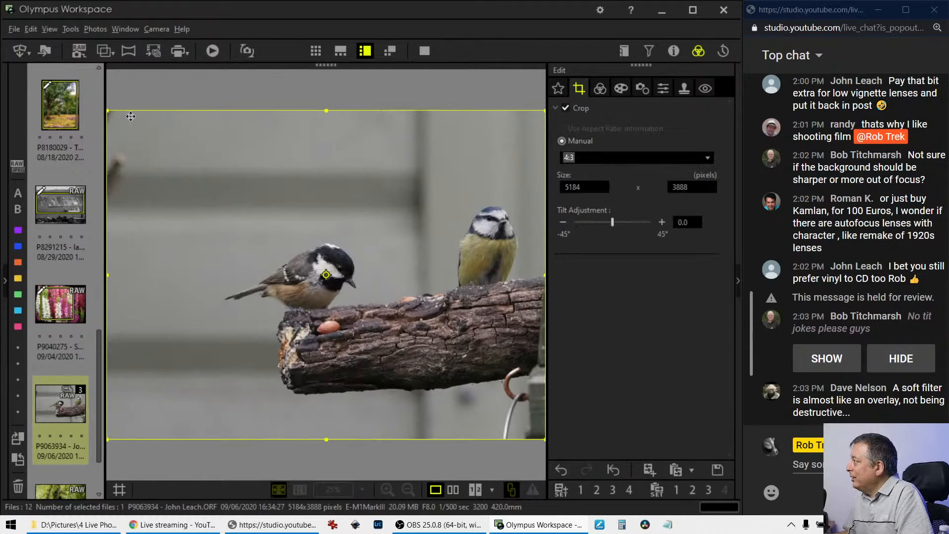
left_click_drag(107, 115, 190, 173)
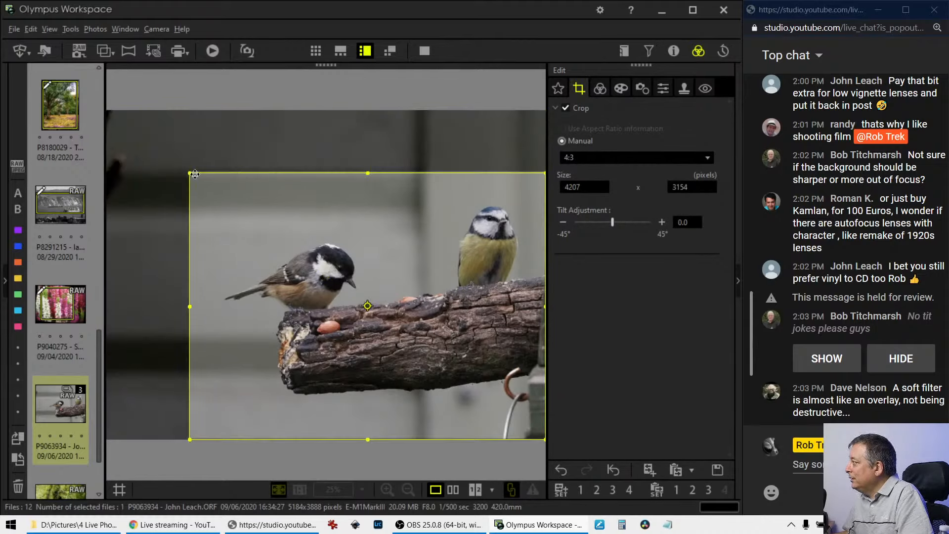
left_click_drag(191, 174, 210, 189)
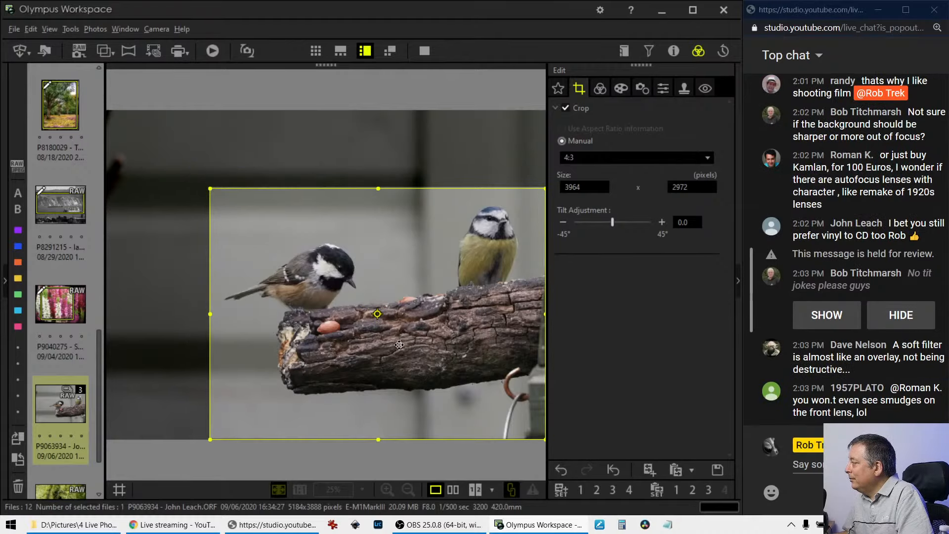
left_click_drag(399, 345, 398, 342)
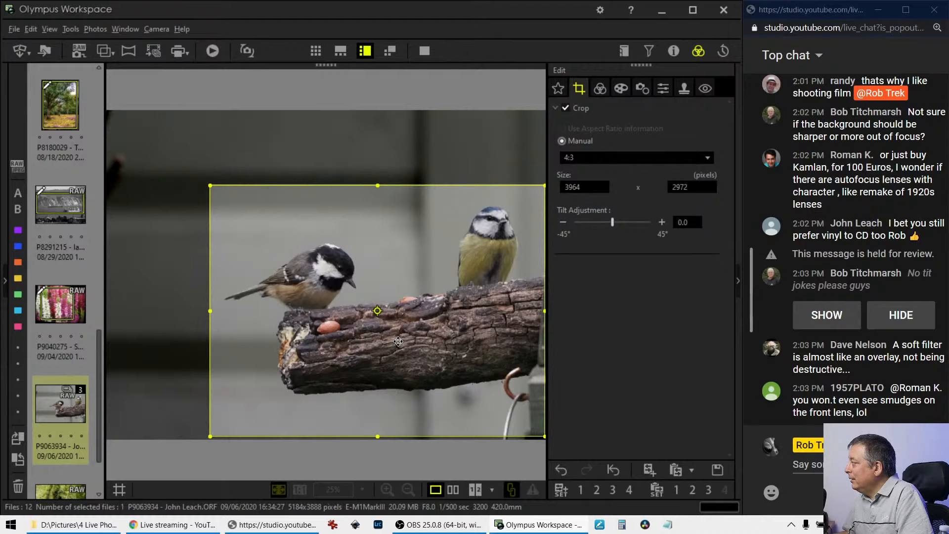
left_click(600, 89)
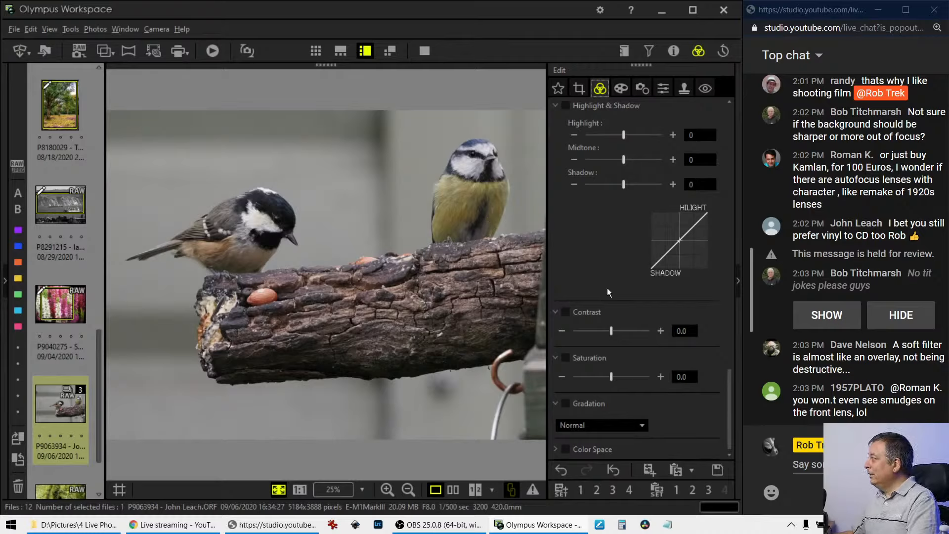
Set the bird photo's sharpness to 2.0.
left_click(645, 92)
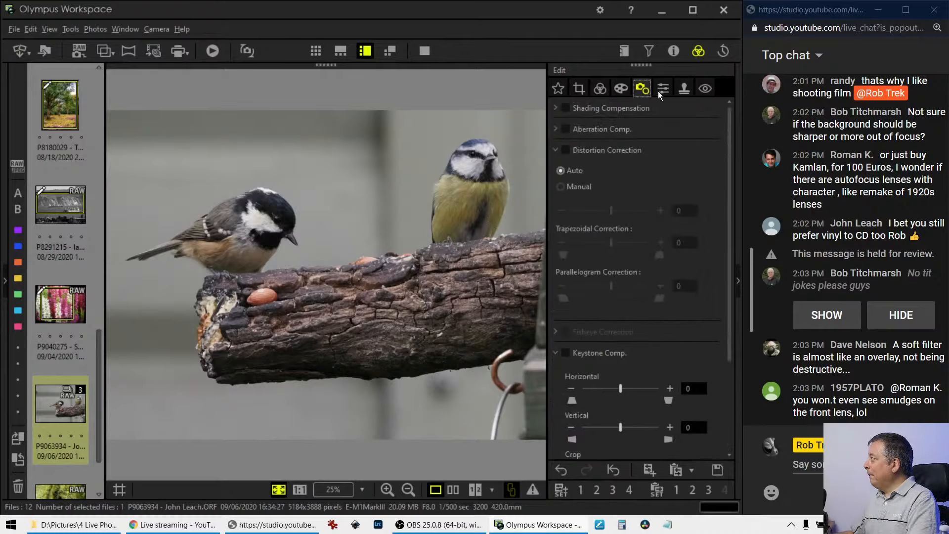
left_click(660, 90)
left_click_drag(612, 127, 679, 133)
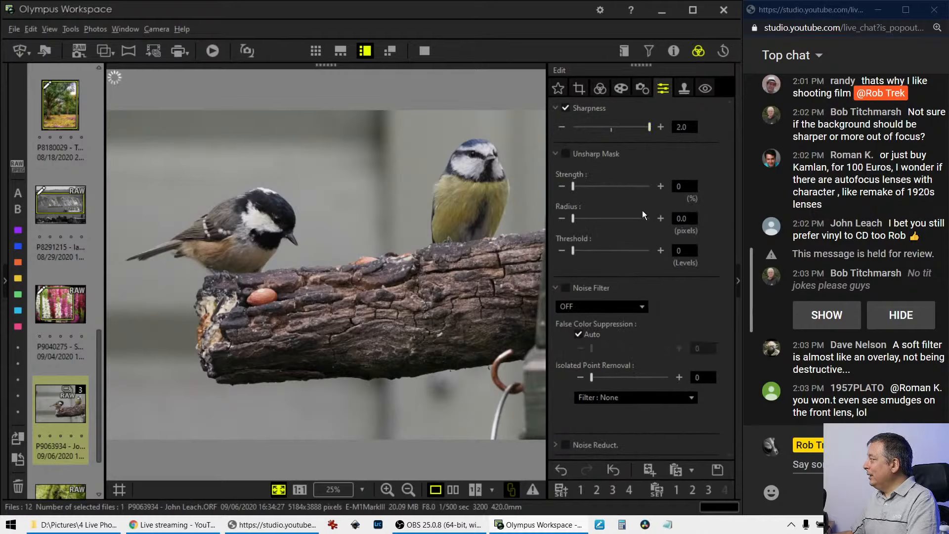
Apply the Pop Art art filter to the bird photo.
left_click(623, 89)
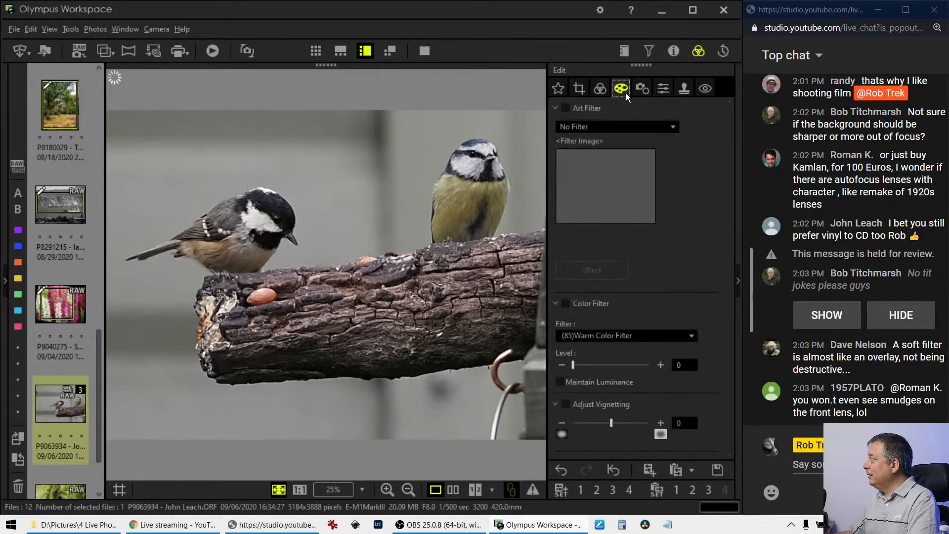
left_click(606, 90)
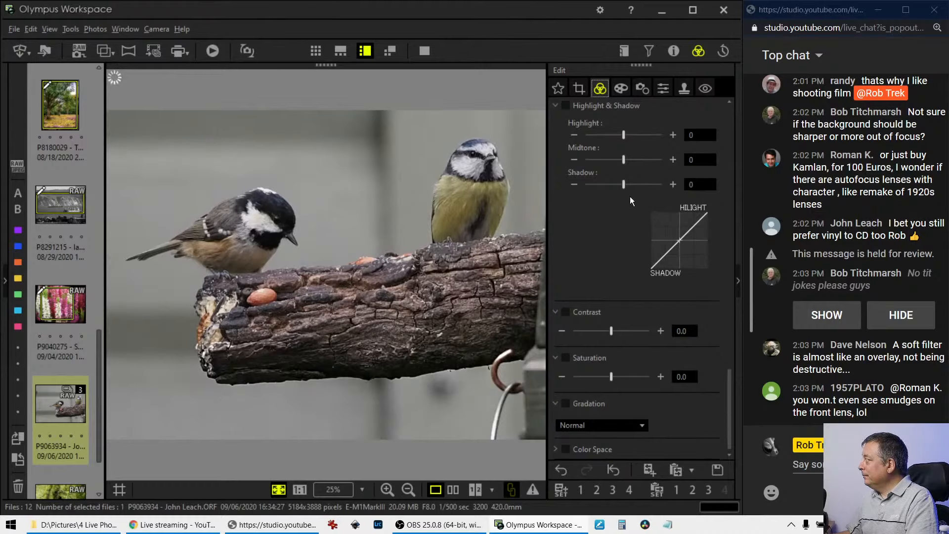
left_click(626, 93)
left_click(621, 127)
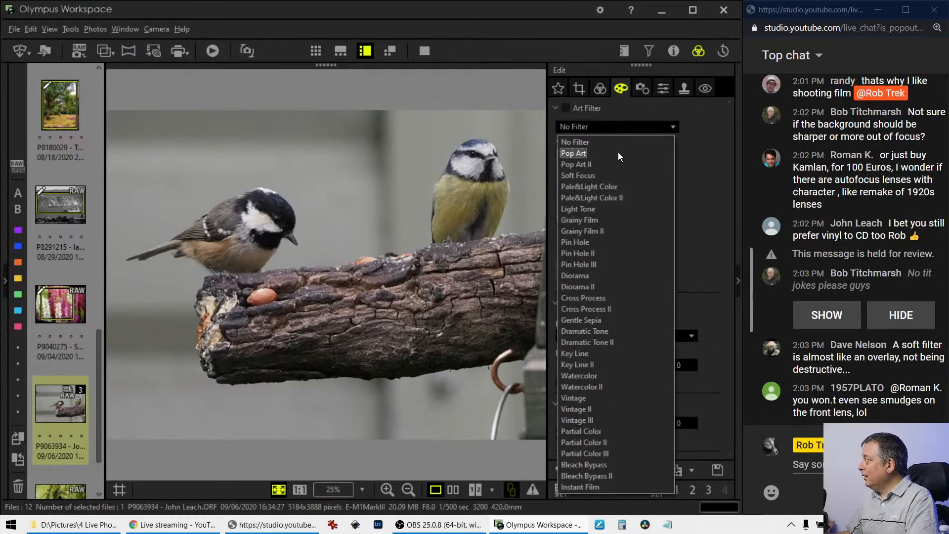
left_click(618, 153)
Reduce the photo's saturation to -1.6 and set its gradation to AUTO.
left_click(600, 89)
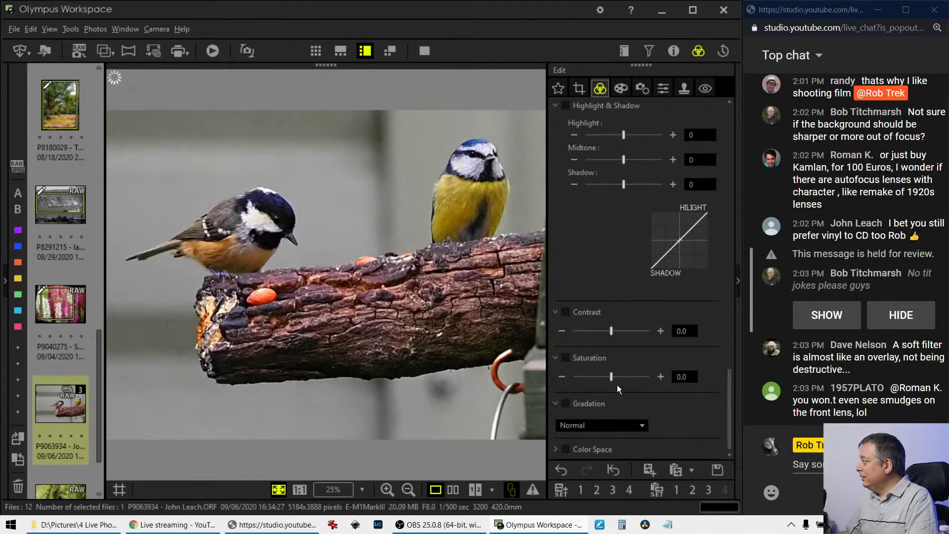
left_click_drag(613, 377, 599, 377)
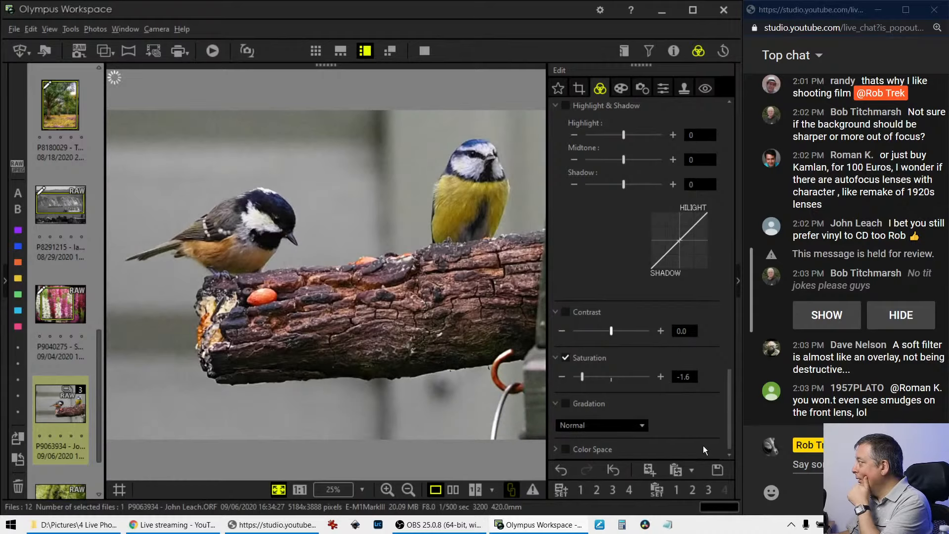
left_click(646, 425)
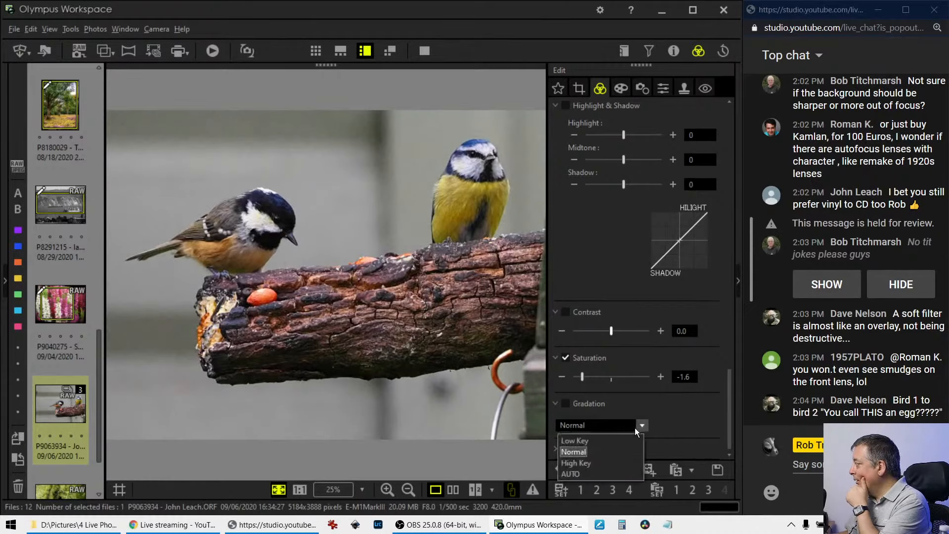
left_click(610, 469)
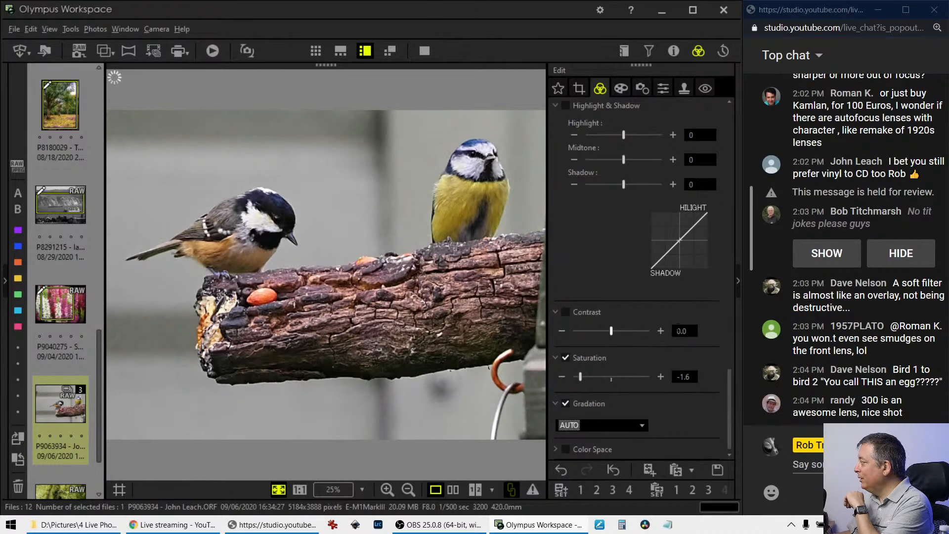
Try lifting the darker tones with points on the RGB tone curve, and reset the curve.
scroll(677, 327, "up", 2)
scroll(677, 327, "up", 5)
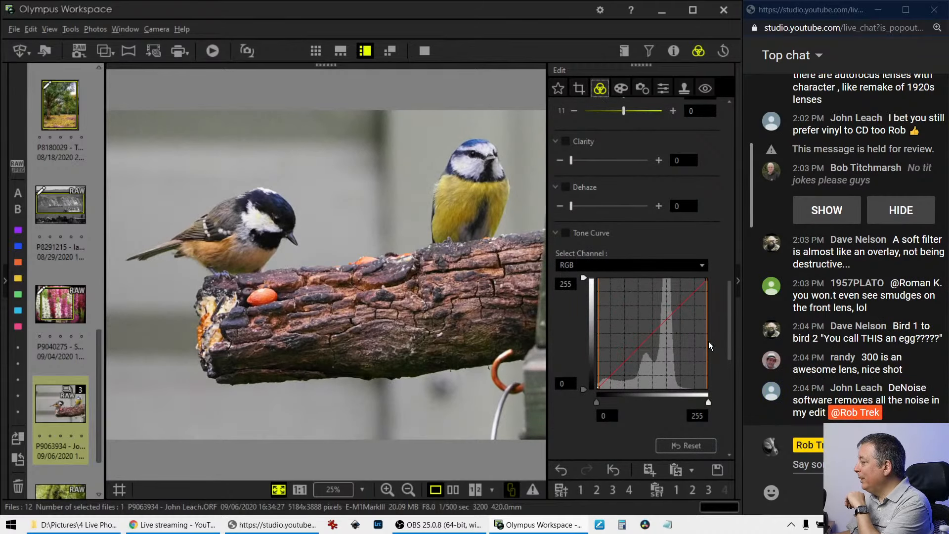
scroll(709, 341, "up", 1)
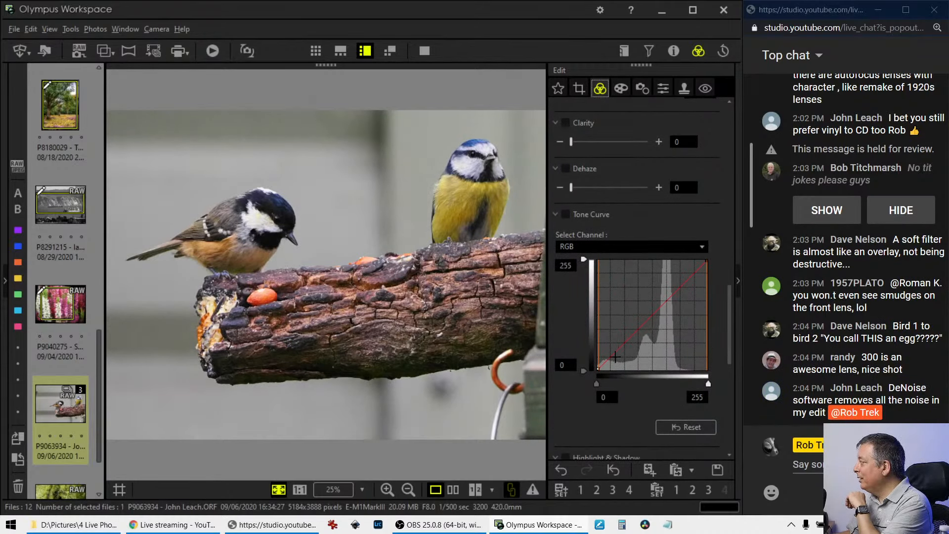
left_click_drag(608, 359, 627, 332)
left_click_drag(695, 270, 695, 269)
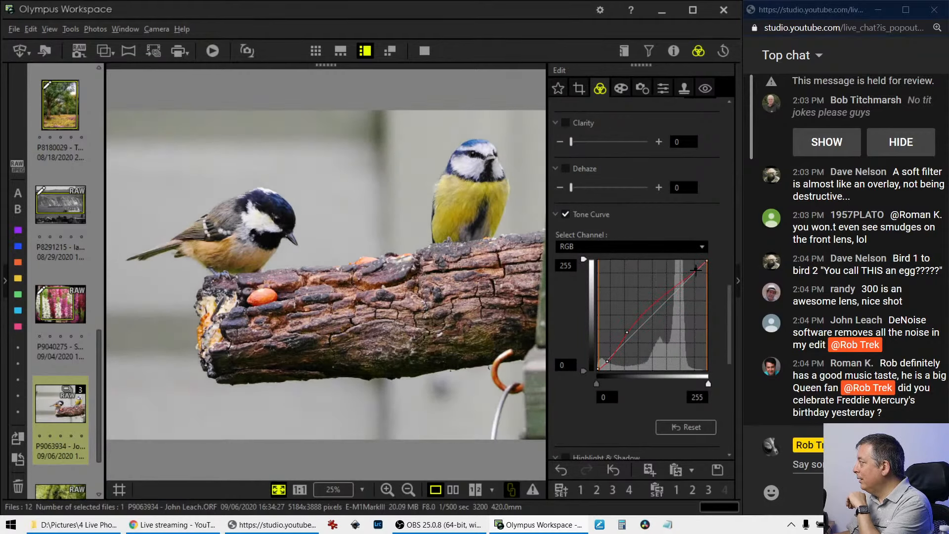
left_click(682, 427)
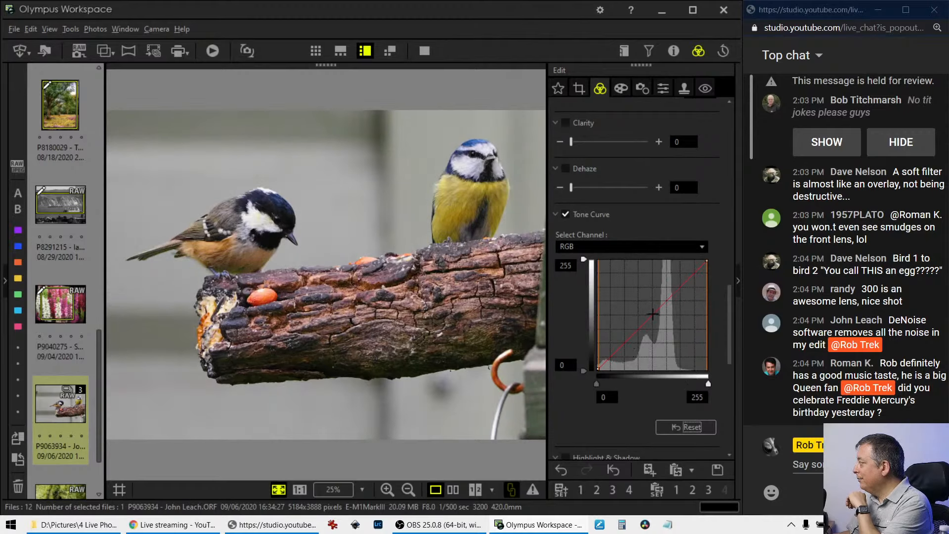
Brighten the midtones by raising the middle of the RGB tone curve, anchoring the shadows with a low point.
left_click_drag(653, 308, 654, 304)
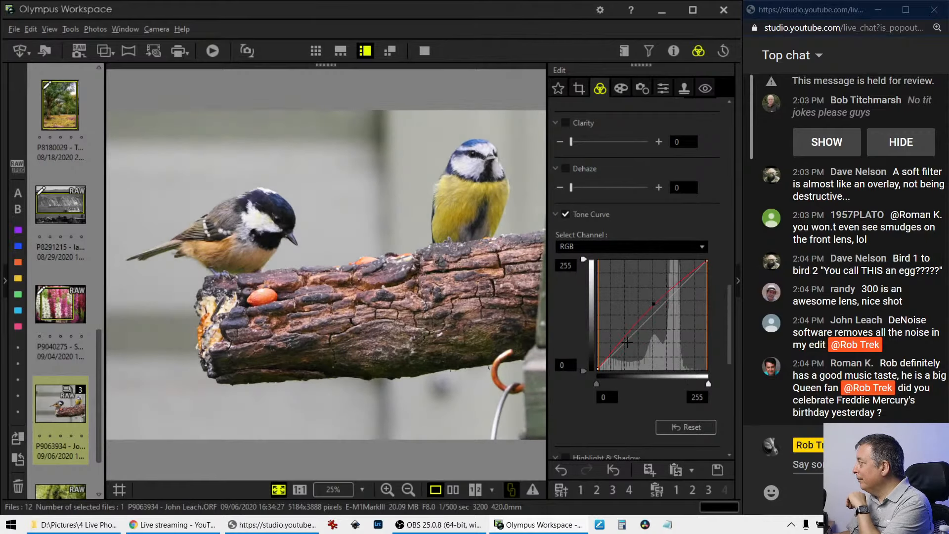
left_click(613, 356)
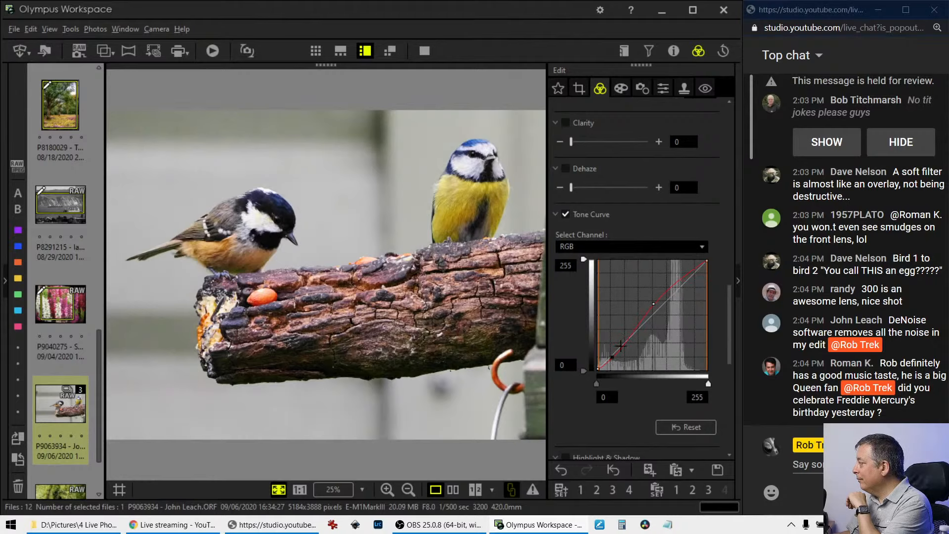
left_click_drag(657, 300, 656, 297)
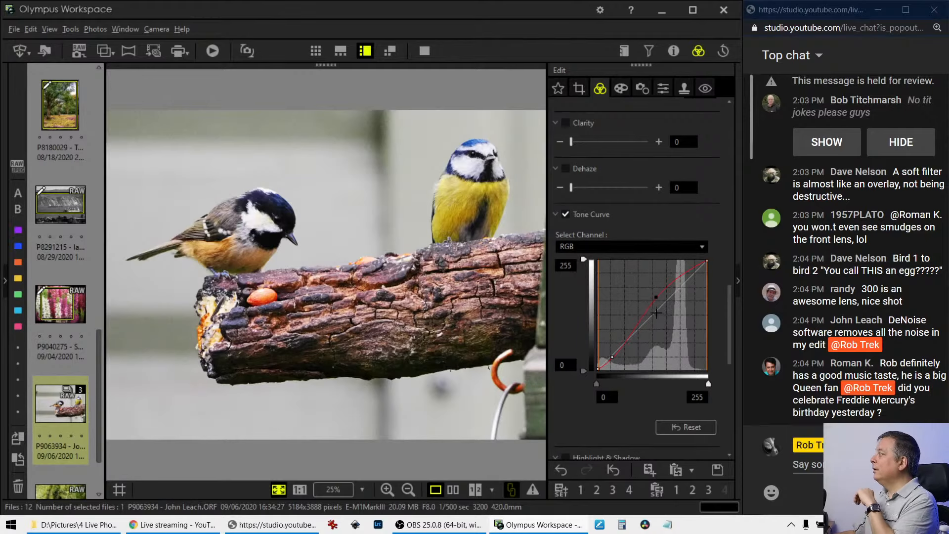
Compare the background noise at 1:1 with sharpness switched off, return to the whole photo, and re-enable sharpness.
double_click(377, 155)
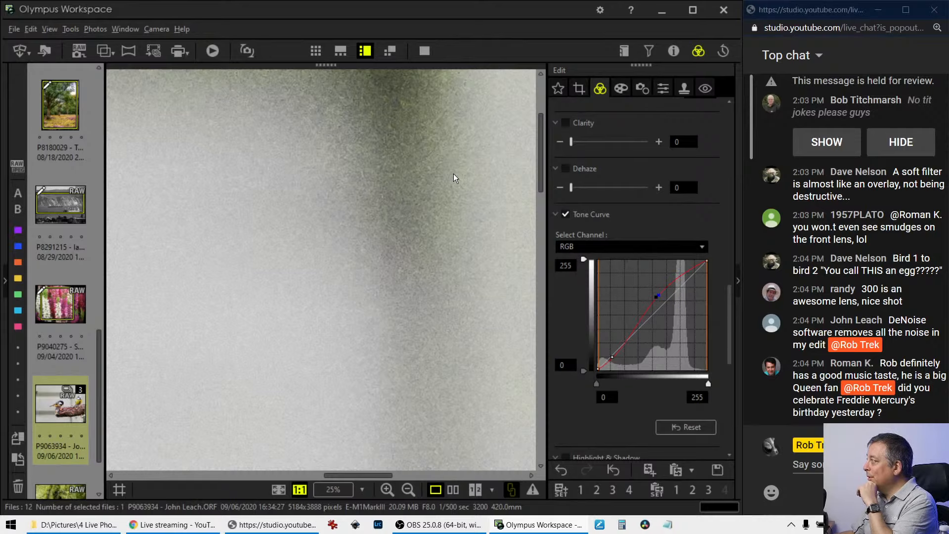
left_click(644, 89)
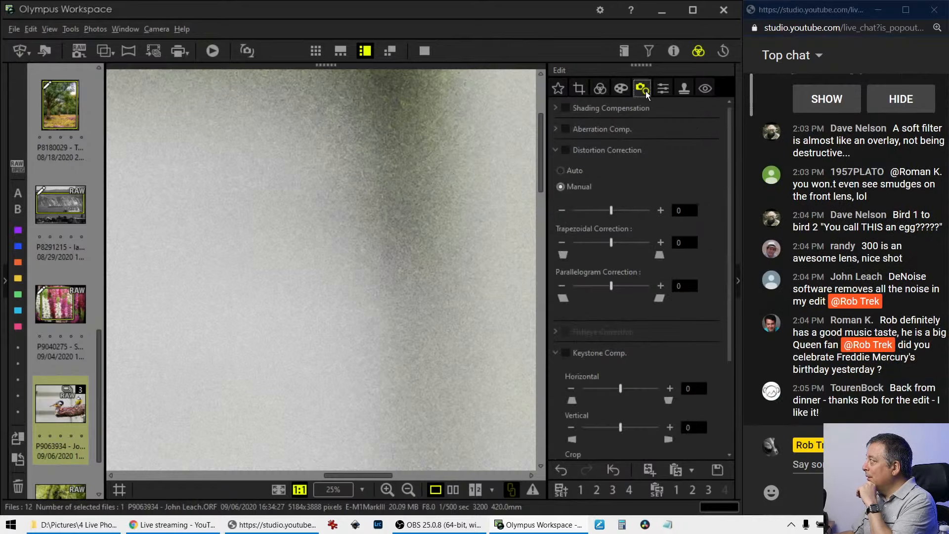
left_click(663, 90)
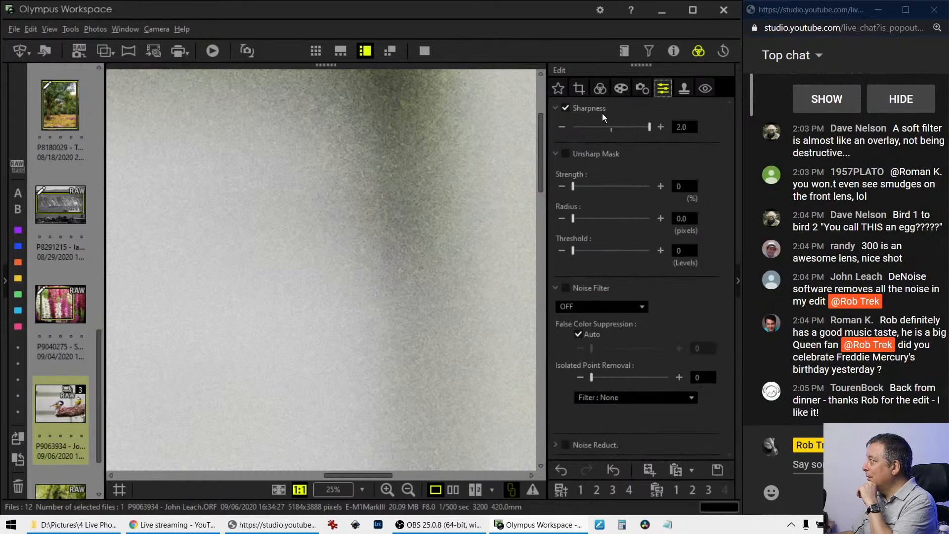
left_click(566, 108)
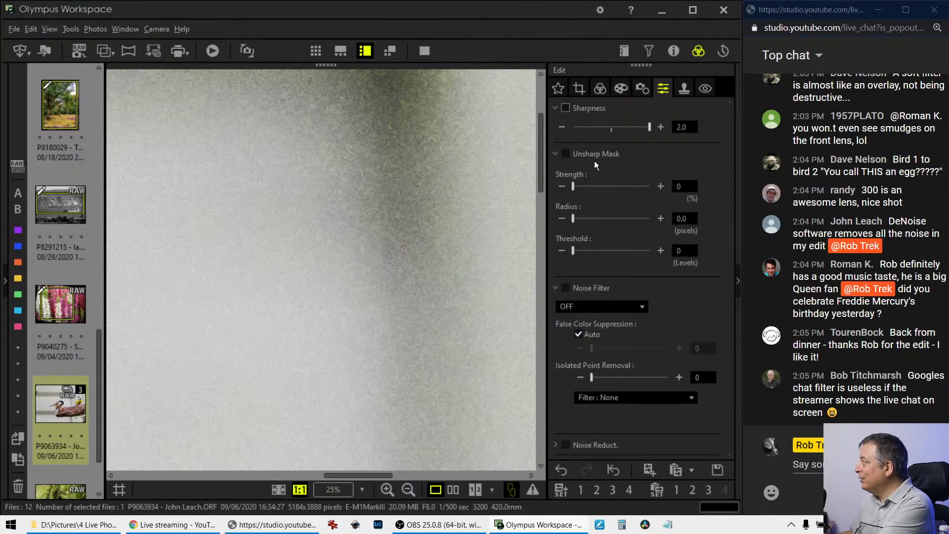
left_click(405, 193)
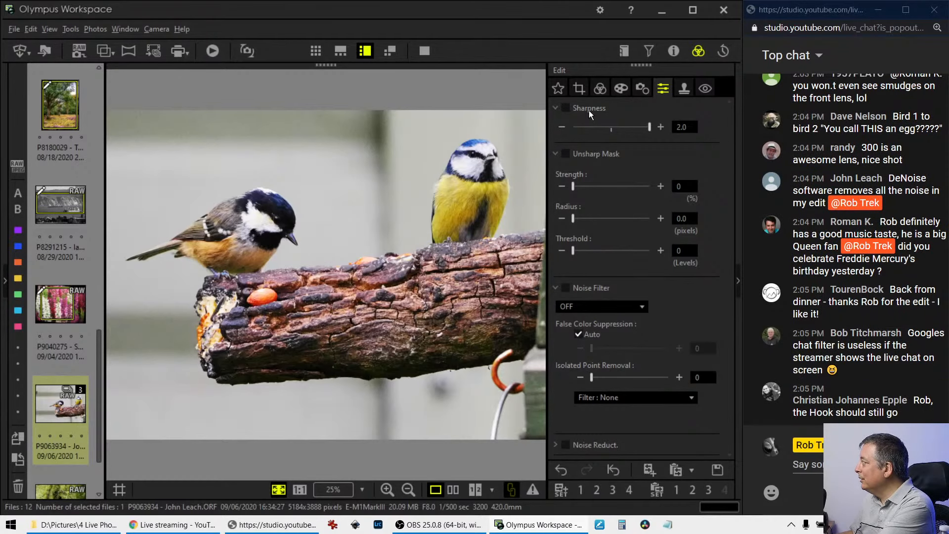
left_click(565, 109)
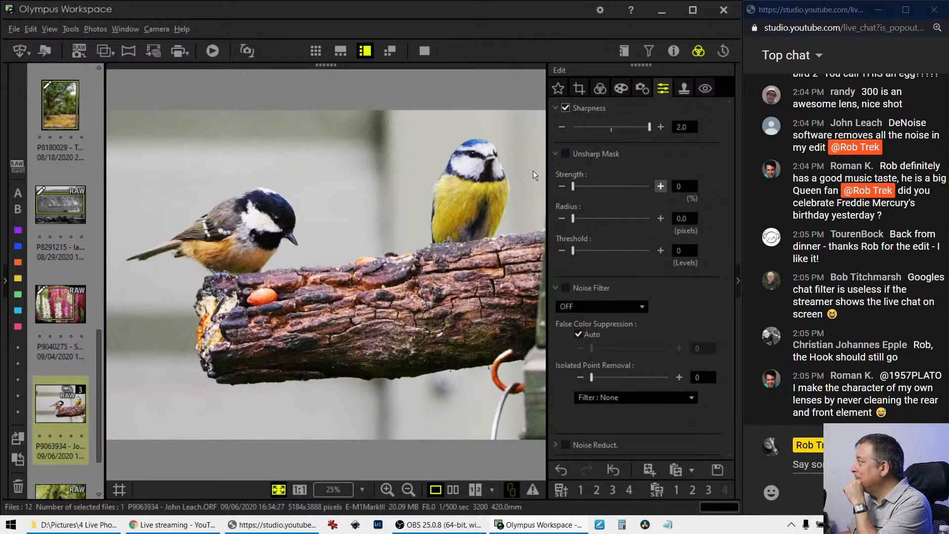
Set the noise filter to STANDARD and check the left bird's head at 1:1 before returning to the whole photo.
left_click(639, 90)
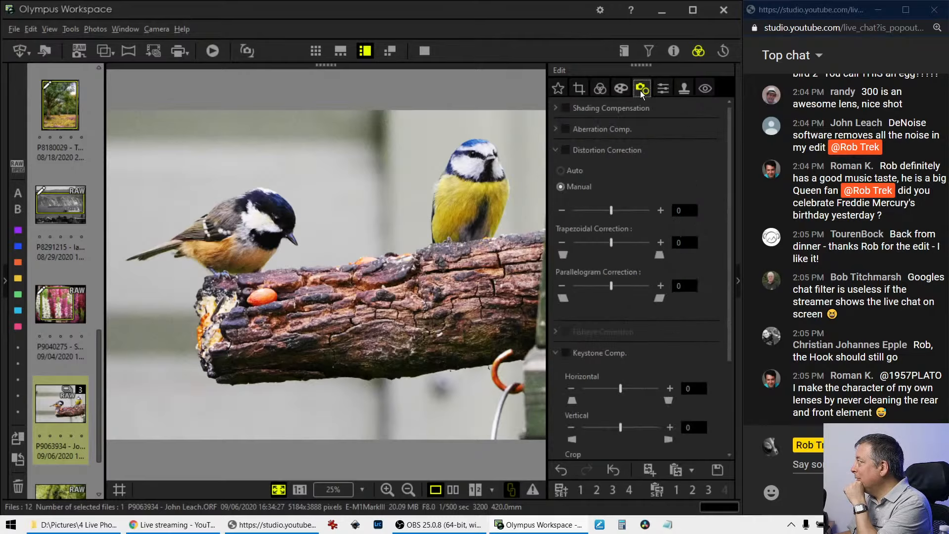
left_click(662, 89)
left_click(622, 90)
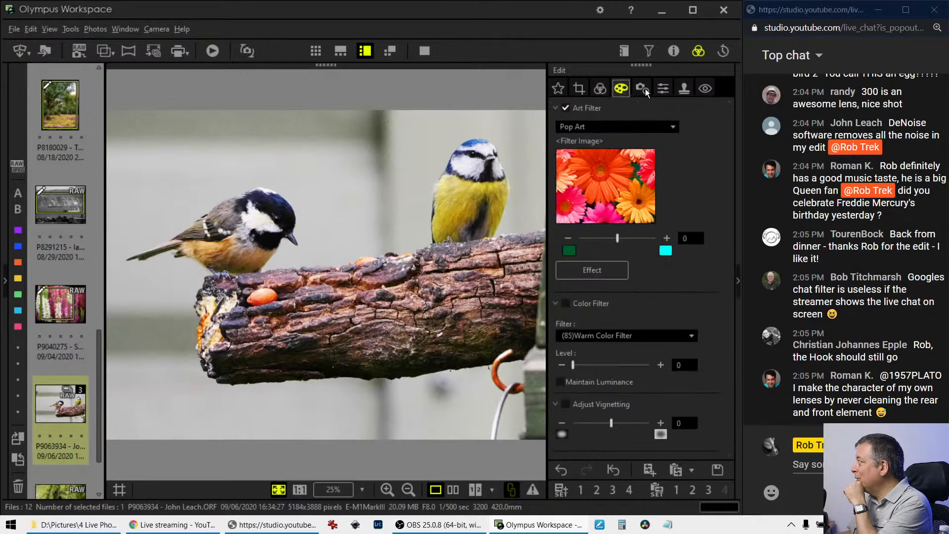
left_click(644, 88)
left_click(660, 90)
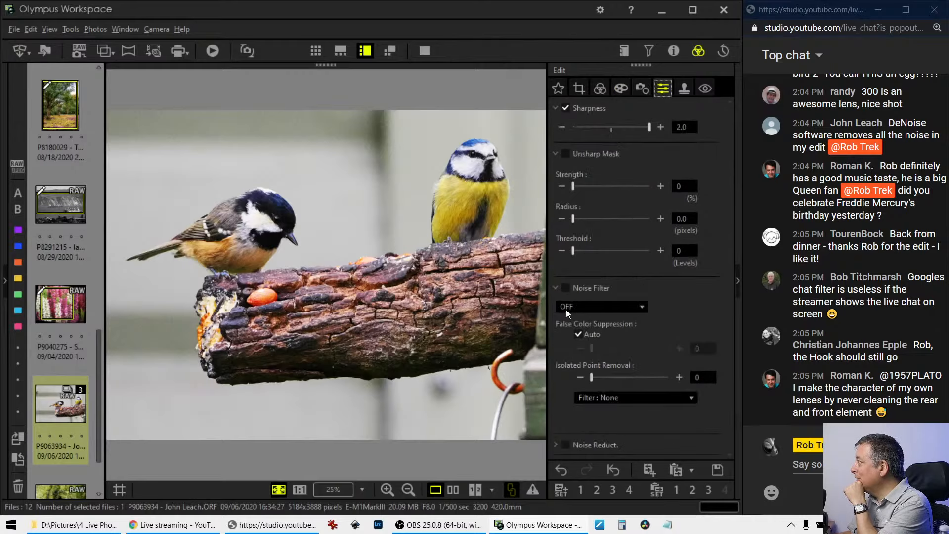
left_click(591, 398)
left_click(595, 307)
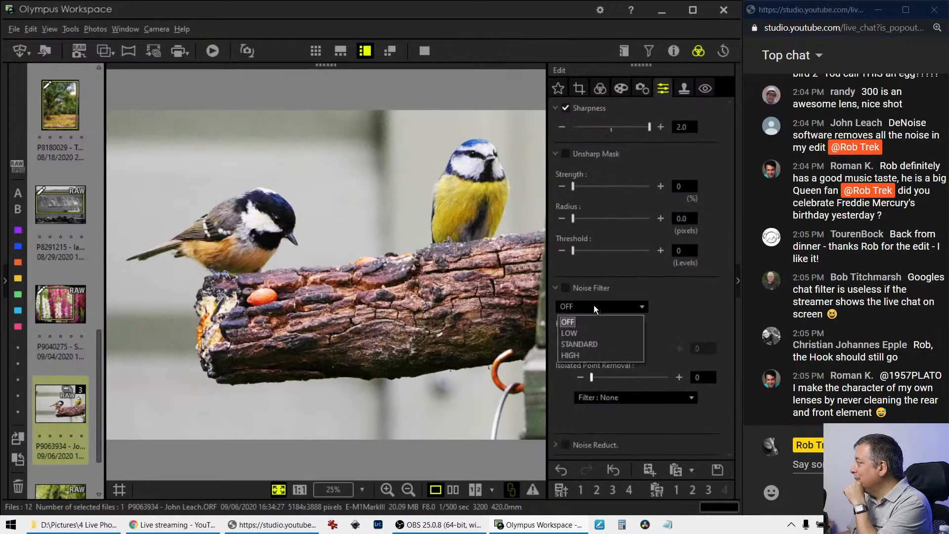
left_click(586, 345)
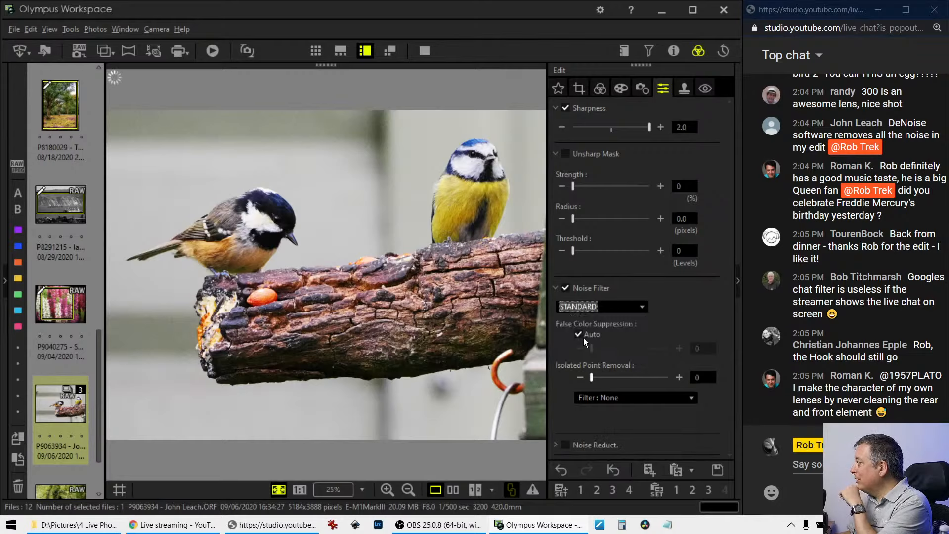
left_click(253, 210)
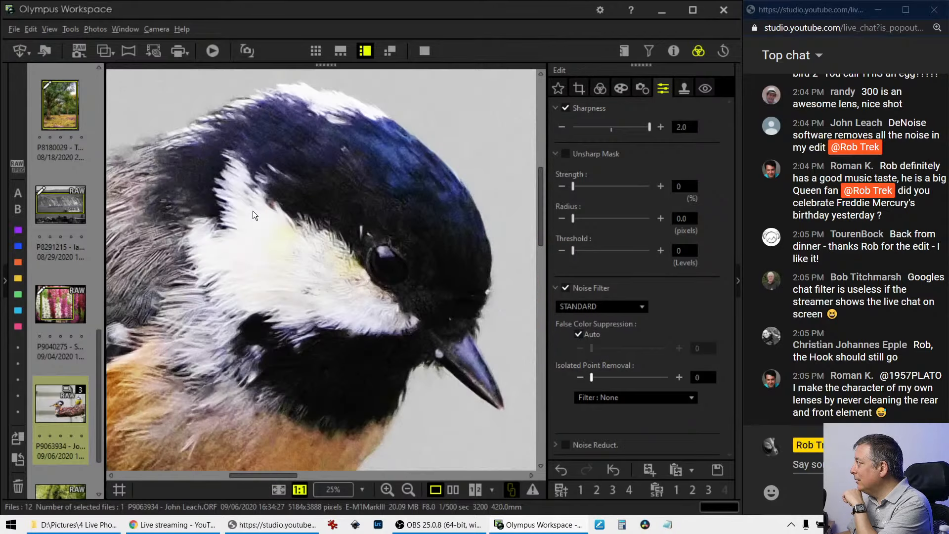
left_click(253, 211)
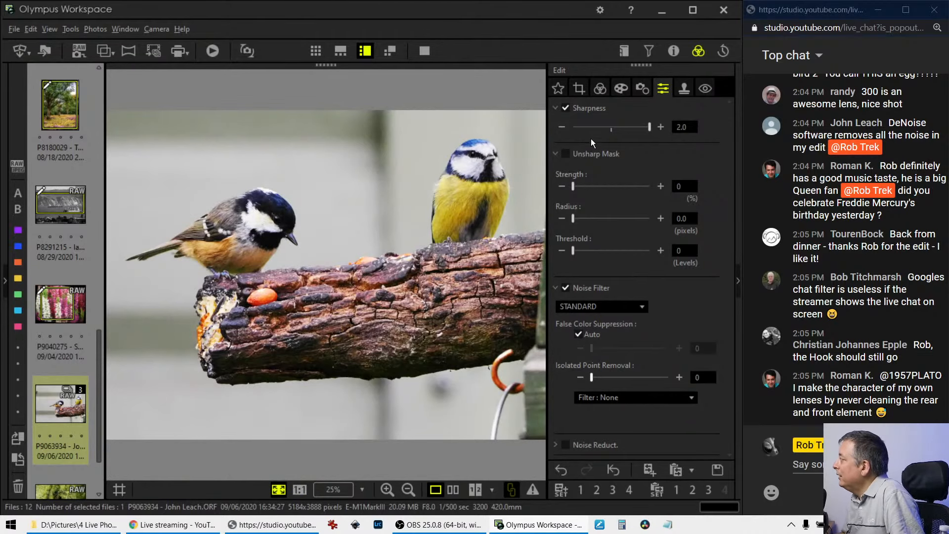
Switch to a custom white balance with a colour temperature of 6000 K and a green-magenta tint of 3.
left_click(602, 94)
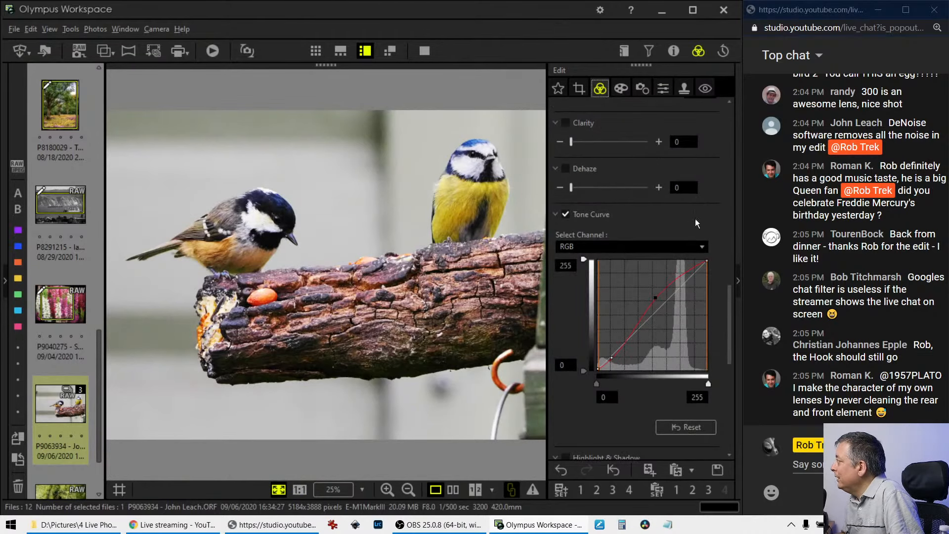
left_click_drag(729, 340, 722, 150)
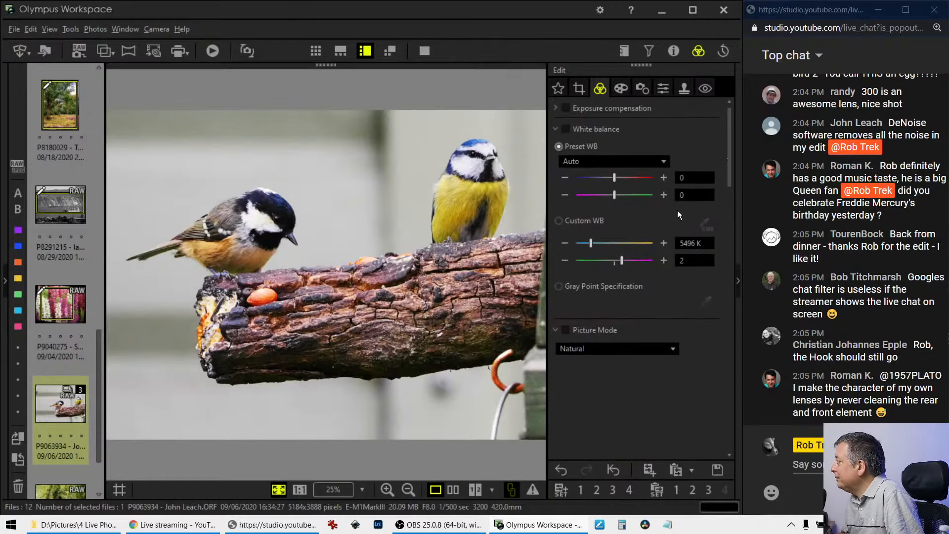
double_click(682, 243)
type("600")
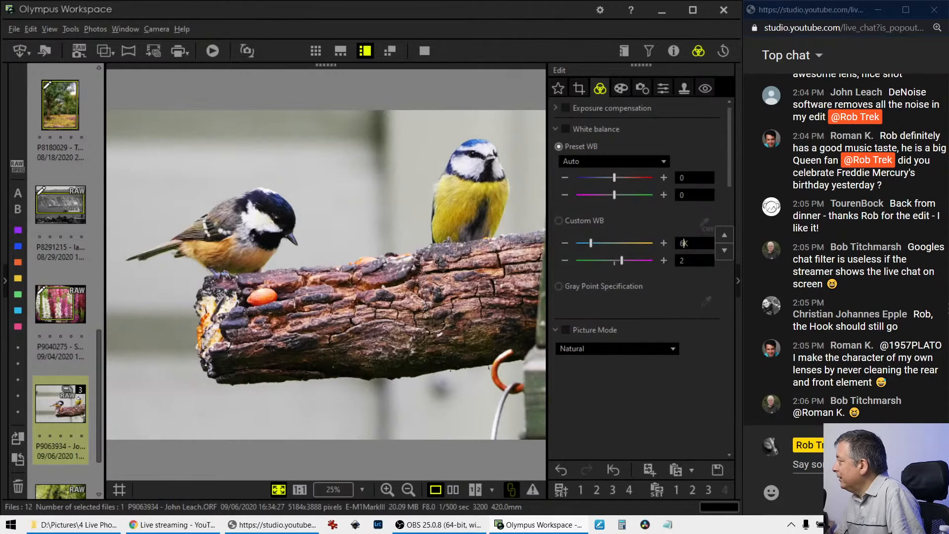
type("0")
key("Return")
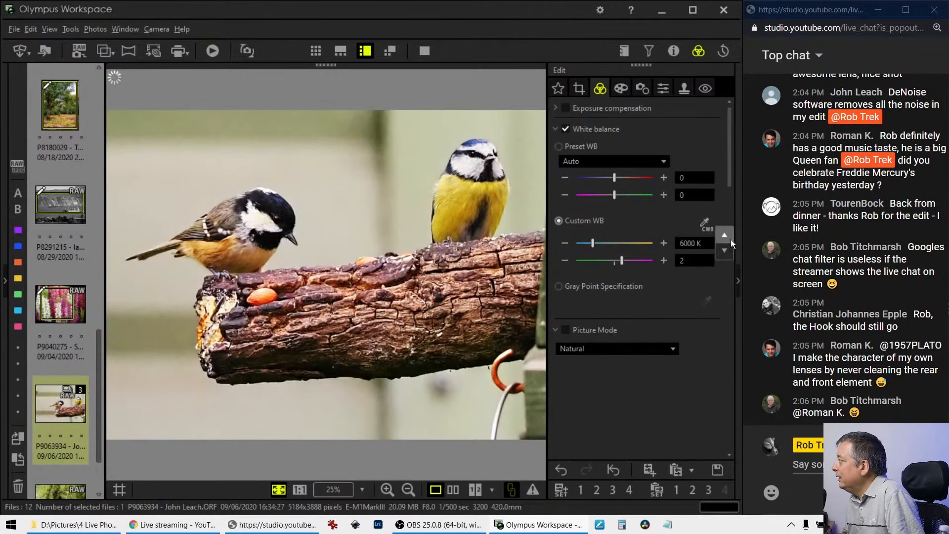
left_click(663, 263)
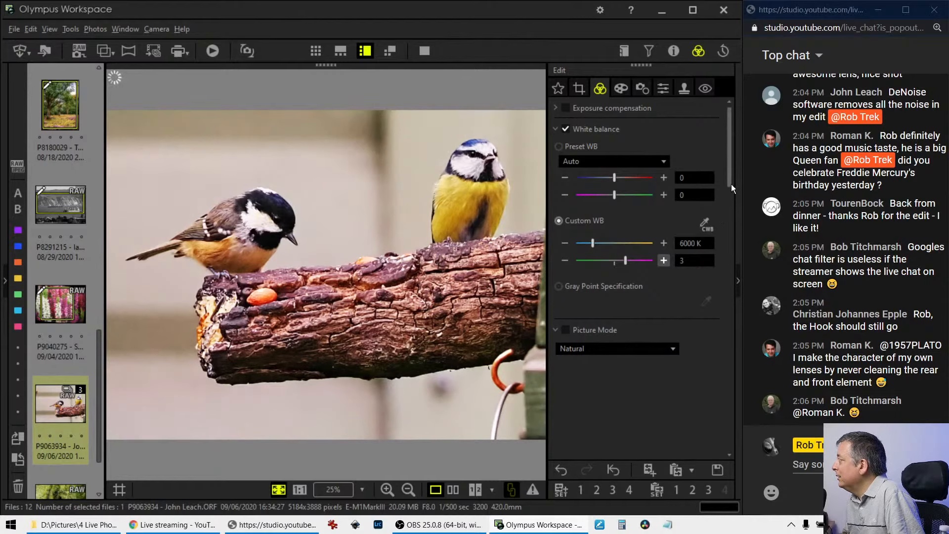
Cool the custom white balance by setting its colour temperature to 5500 K.
left_click_drag(731, 184, 731, 245)
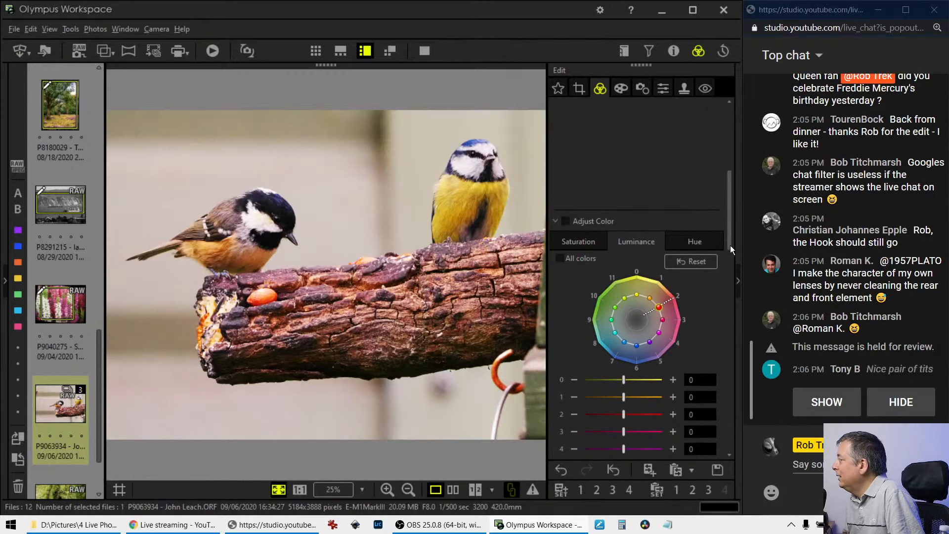
left_click_drag(730, 245, 729, 255)
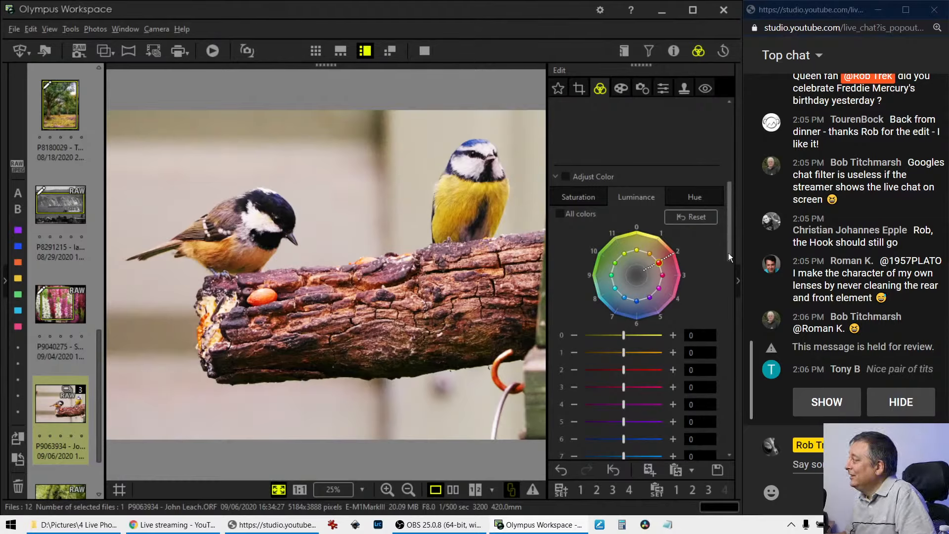
scroll(702, 180, "up", 6)
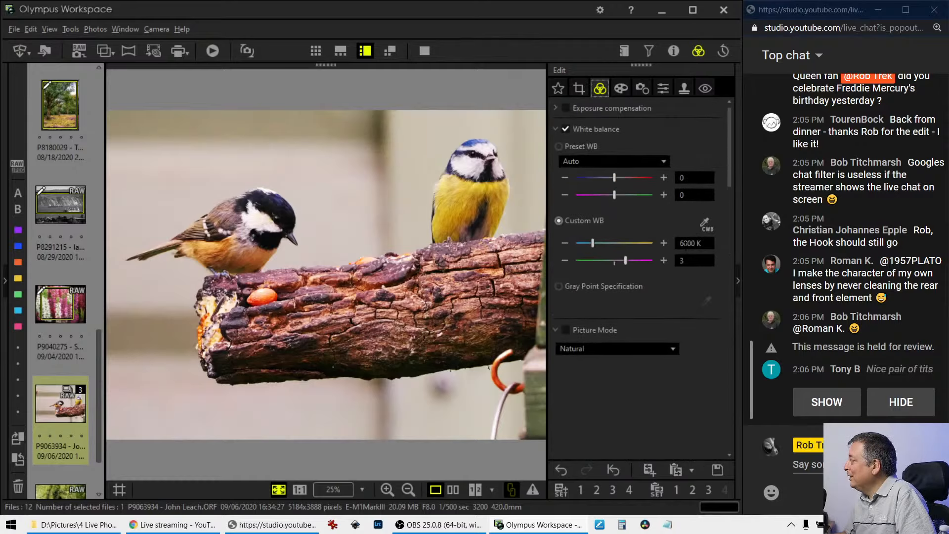
double_click(686, 244)
type("5500")
key("Return")
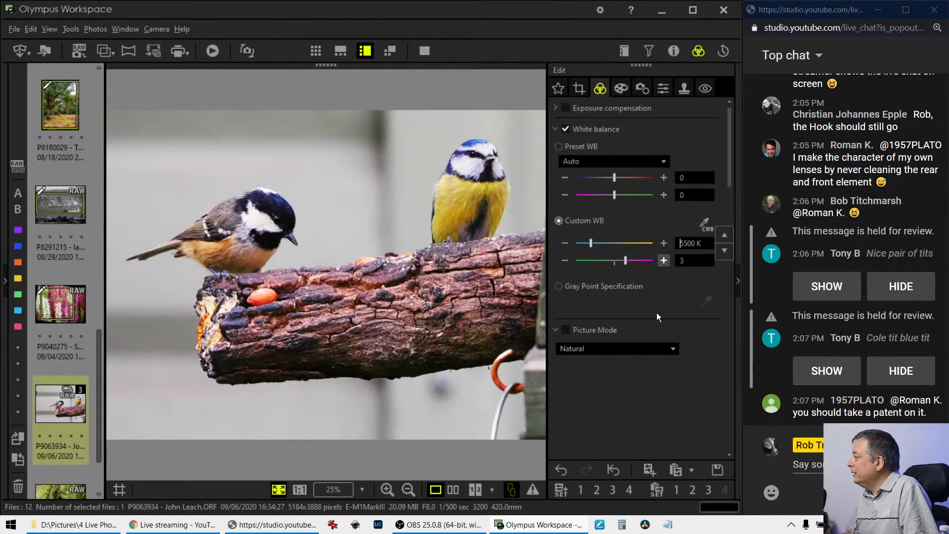
scroll(649, 375, "down", 4)
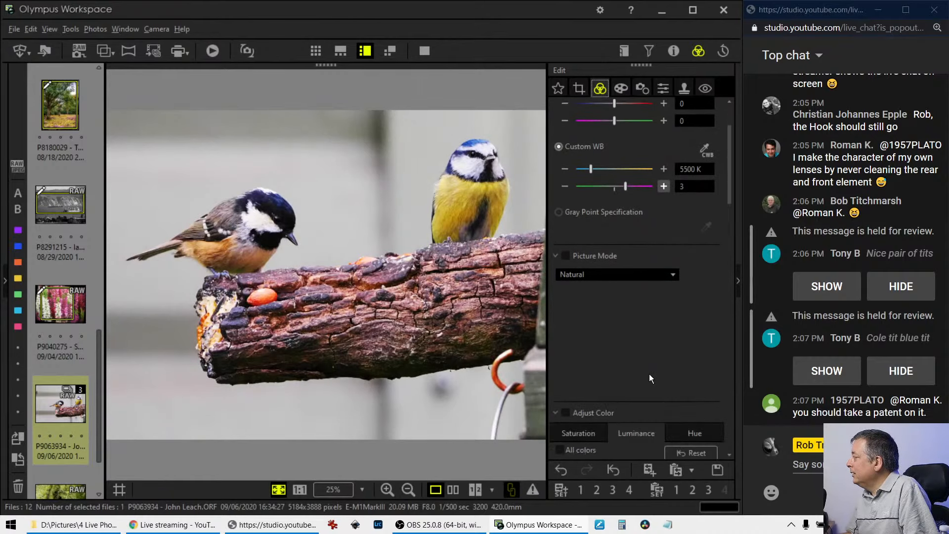
scroll(650, 375, "down", 10)
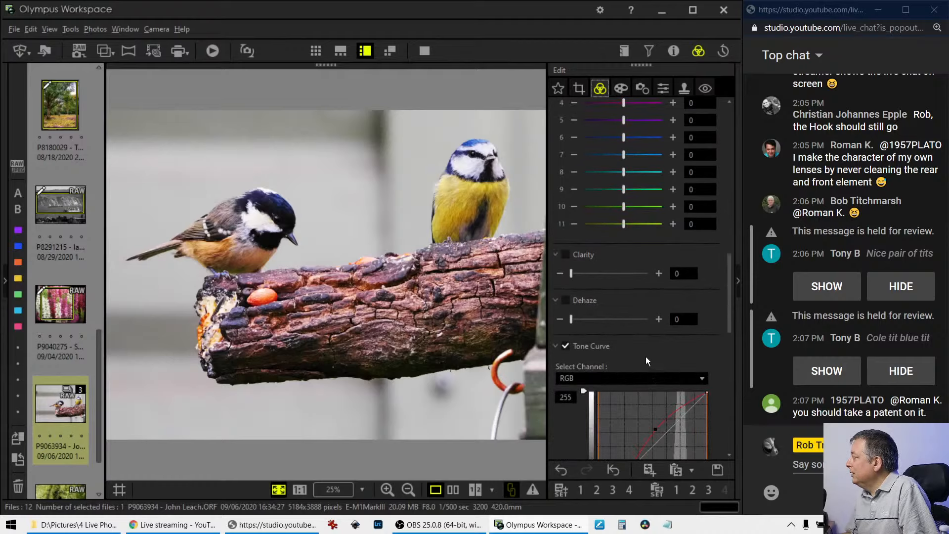
scroll(645, 349, "down", 10)
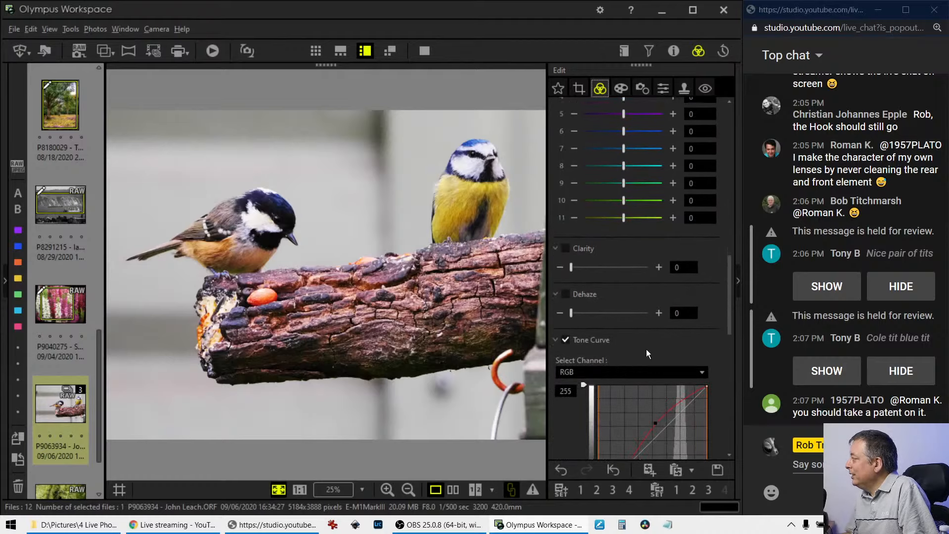
scroll(647, 348, "down", 5)
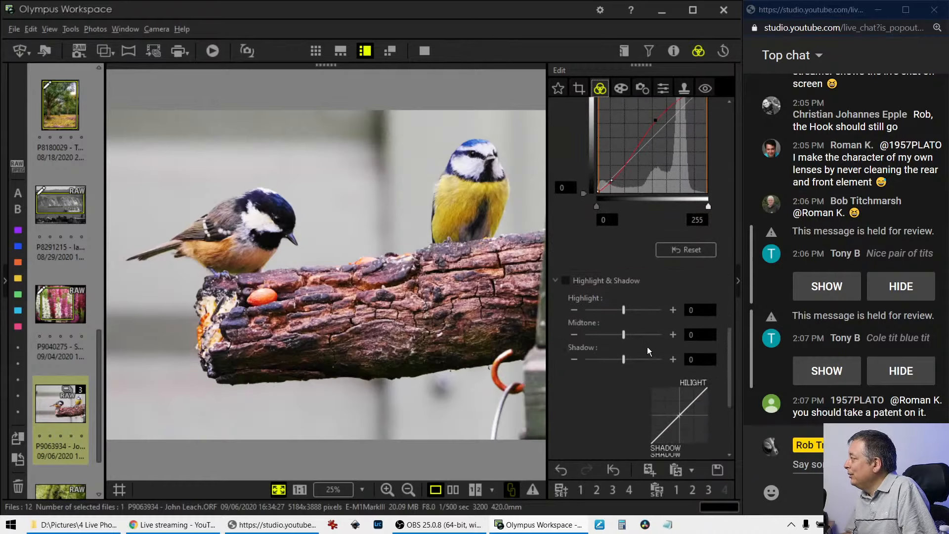
scroll(649, 349, "down", 1)
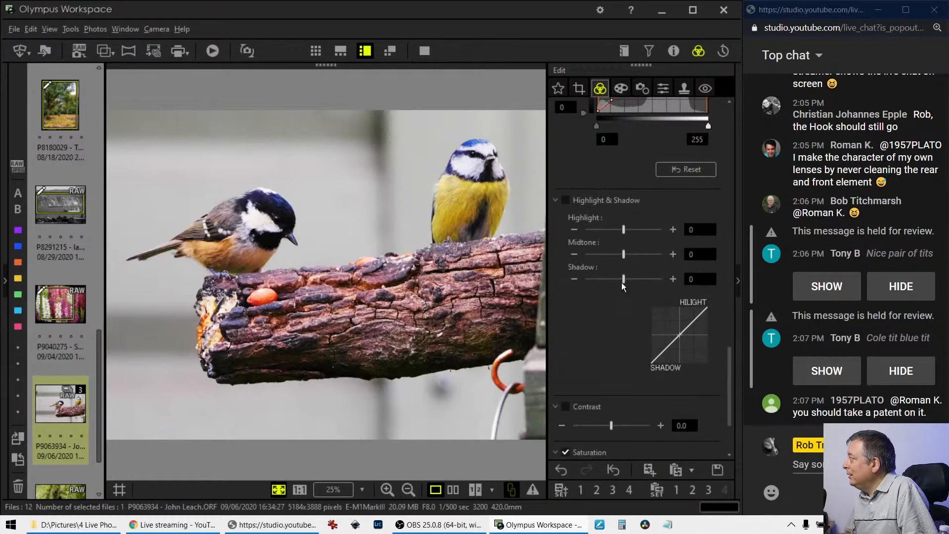
Enable the Clone Stamp Tool with a size of 210 and a blur of 100.
left_click(684, 89)
left_click(567, 109)
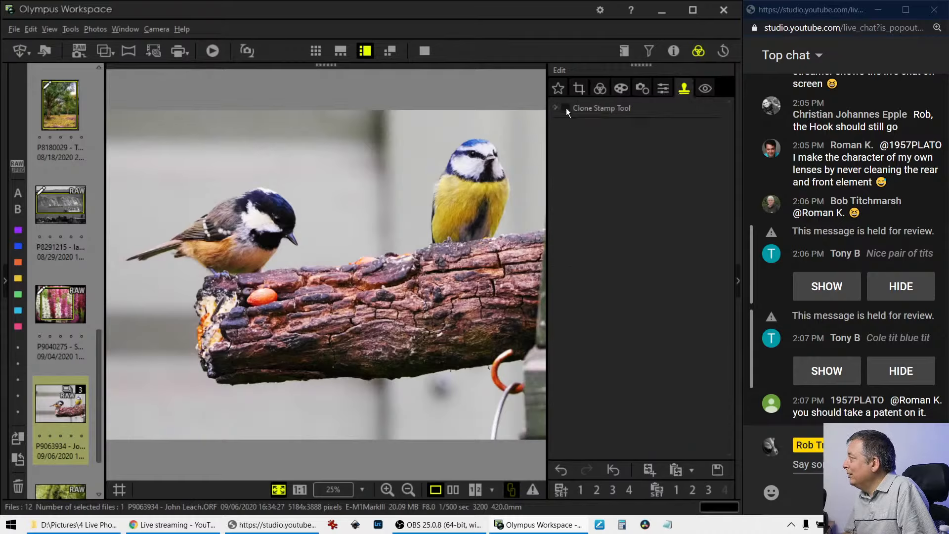
left_click(564, 109)
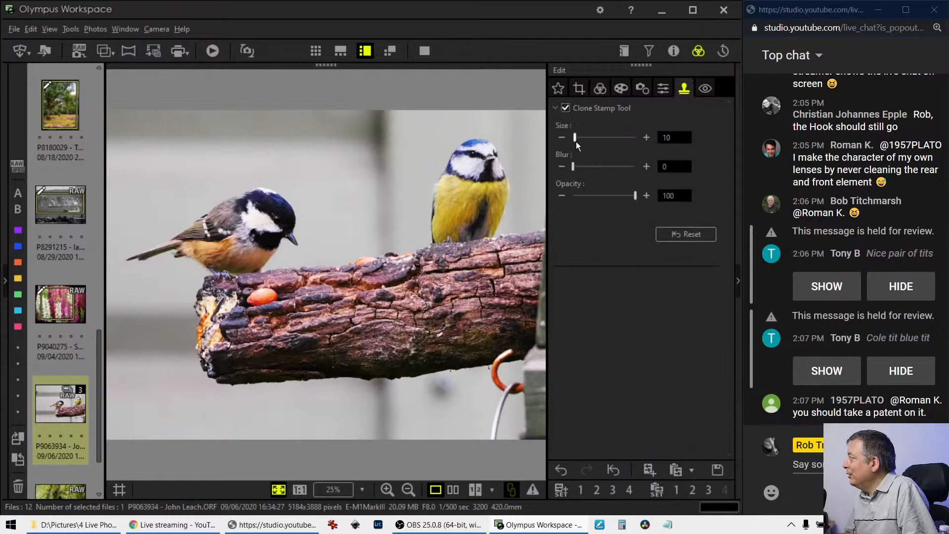
left_click_drag(576, 141, 607, 137)
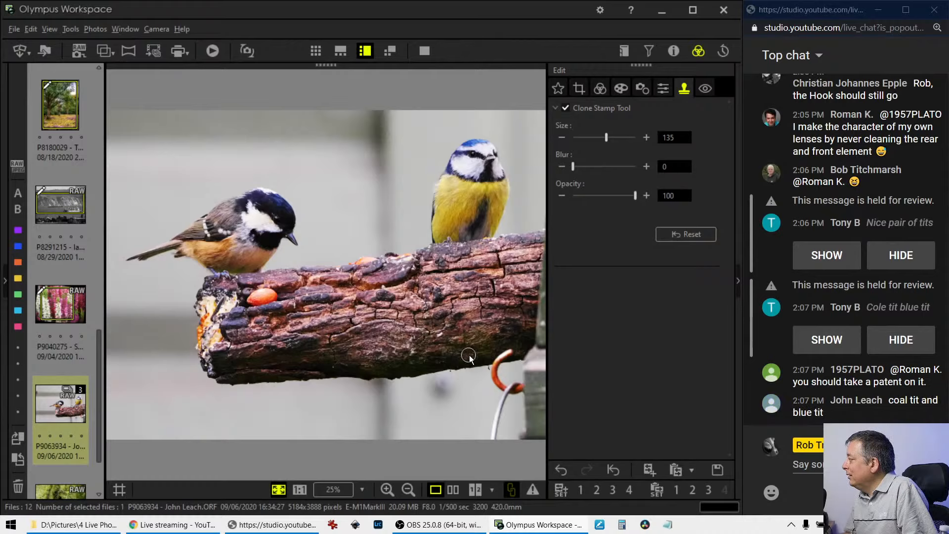
left_click_drag(573, 167, 648, 166)
left_click(613, 138)
left_click_drag(617, 137, 618, 137)
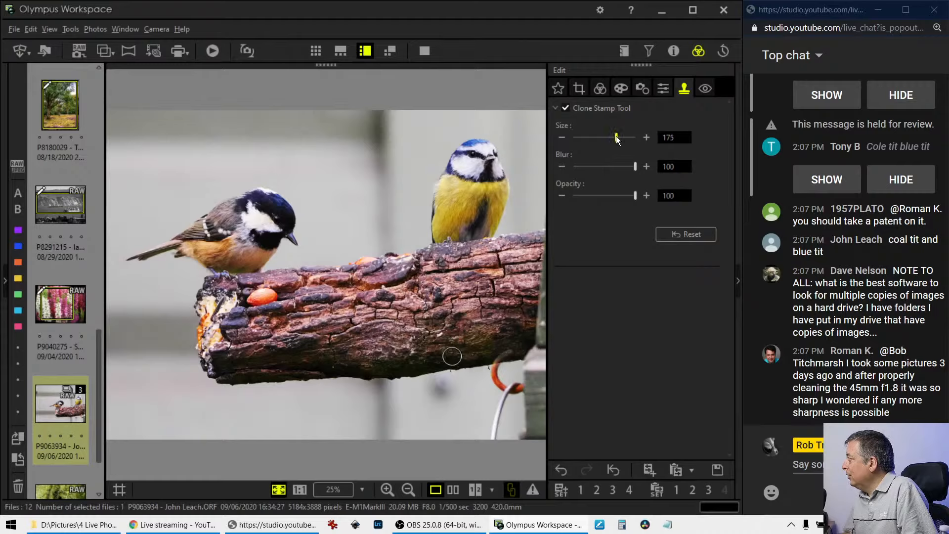
left_click_drag(617, 139, 625, 139)
Clear the clone strokes, try cloning over the orange hook beneath the log again, and reset that attempt.
left_click(663, 236)
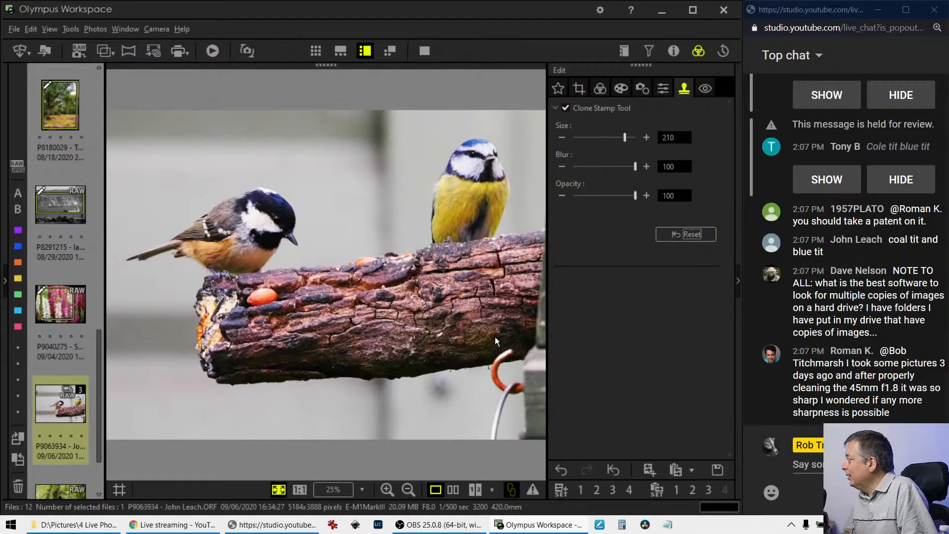
left_click(458, 354)
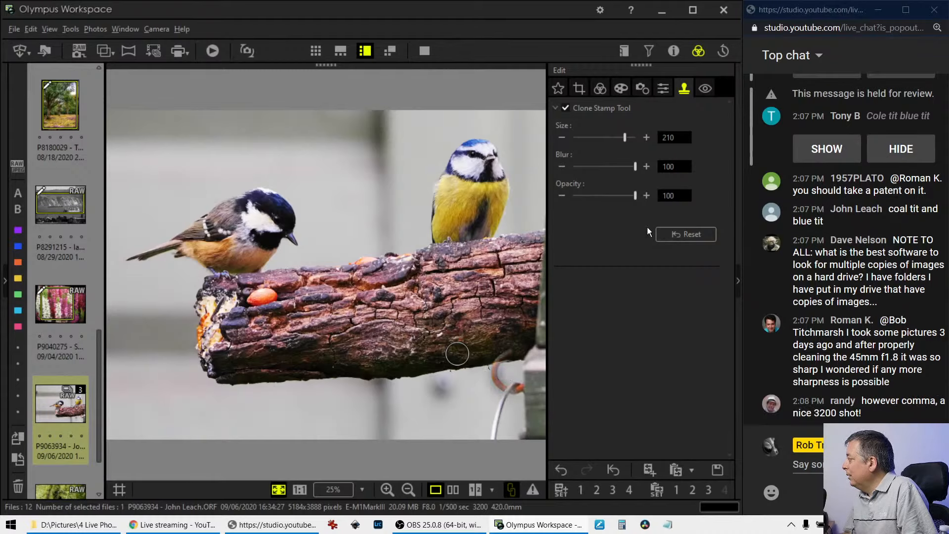
left_click(669, 238)
Set the clone stamp's blur to 76 and clone out the orange hook and its wire, undoing a misplaced stroke.
left_click_drag(631, 168, 616, 168)
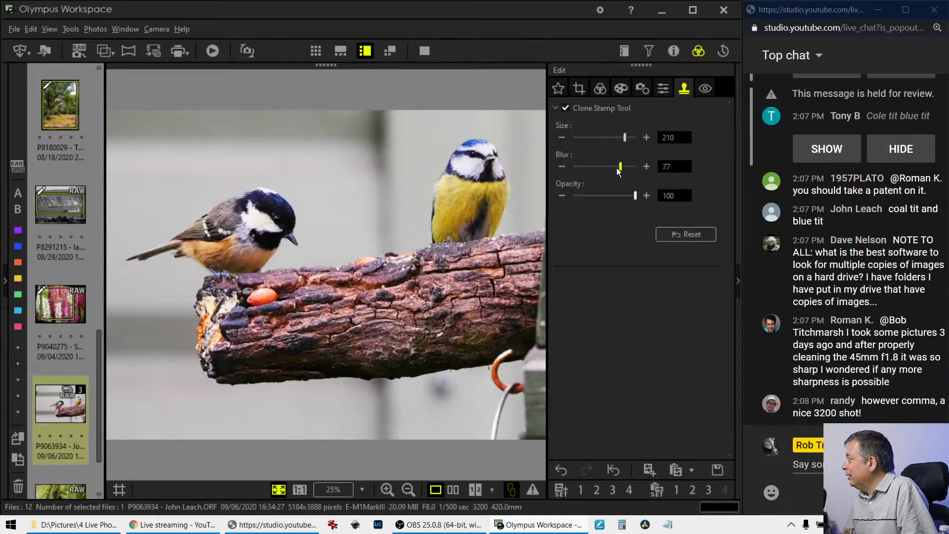
left_click(454, 349)
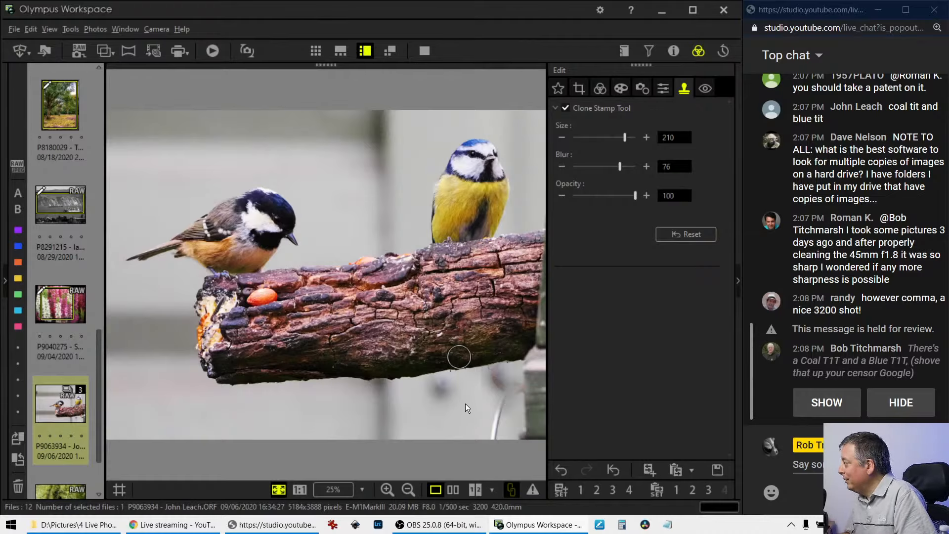
key("ctrl+z")
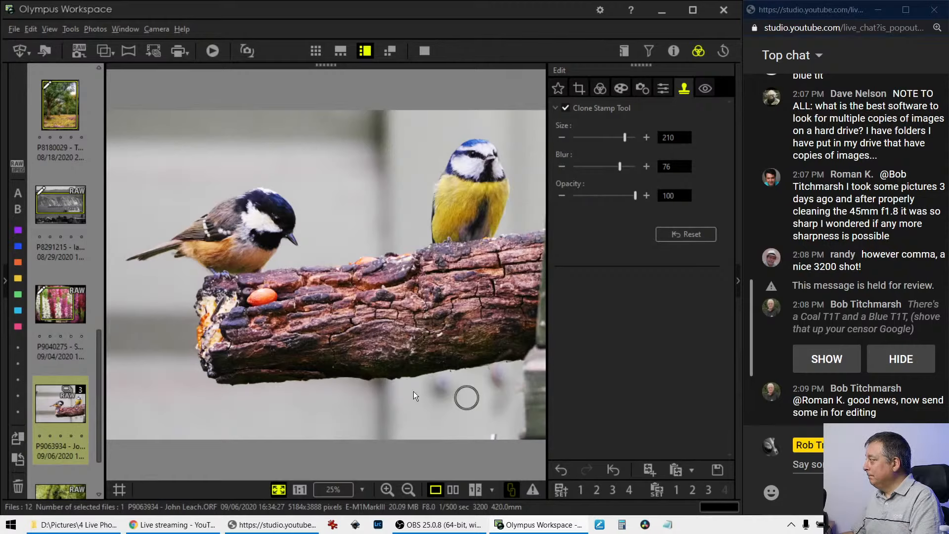
left_click(421, 415)
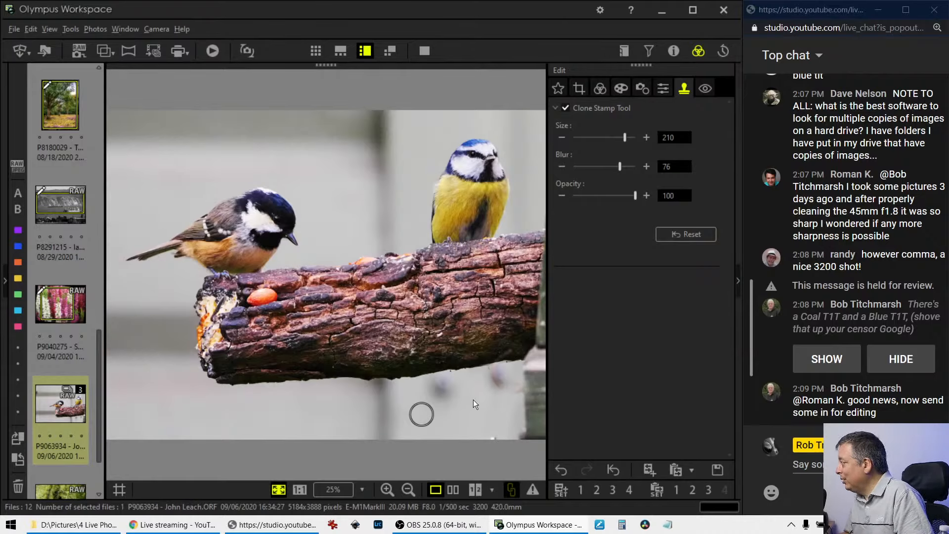
Compare the original and edited photos side by side in full screen, and inspect the yellow bird at 1:1.
left_click(453, 490)
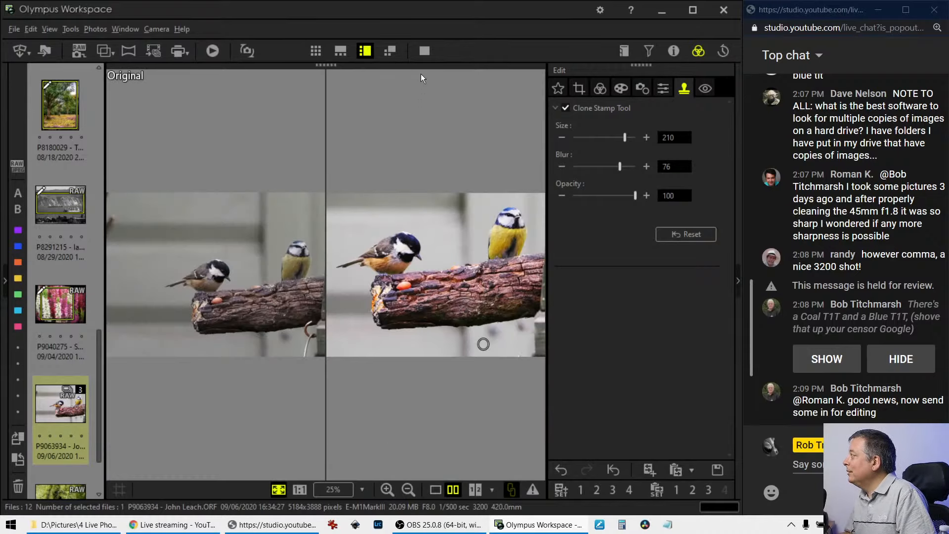
left_click(600, 92)
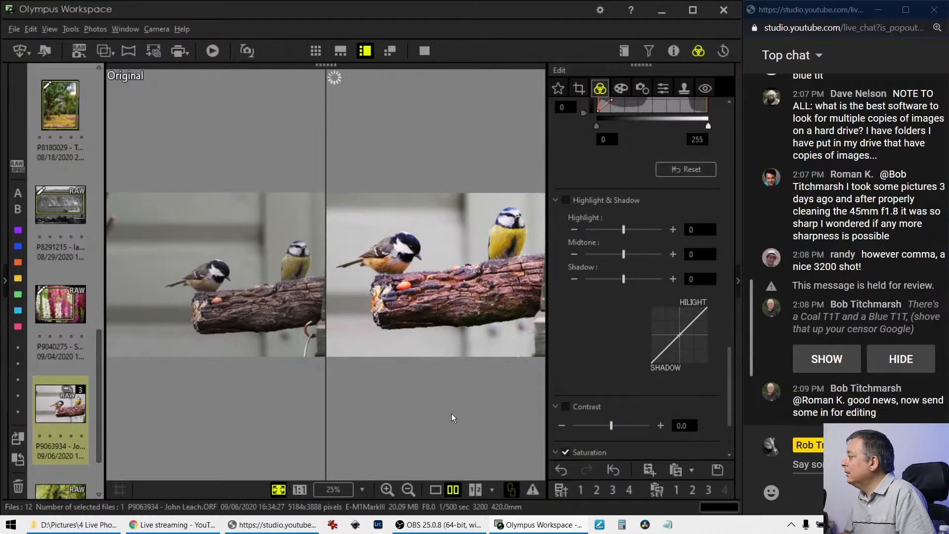
left_click(424, 58)
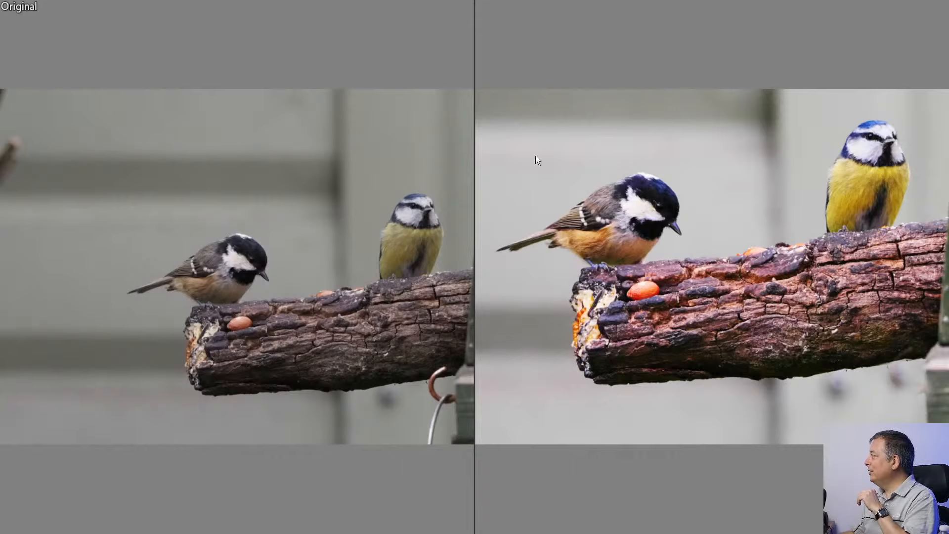
left_click(869, 179)
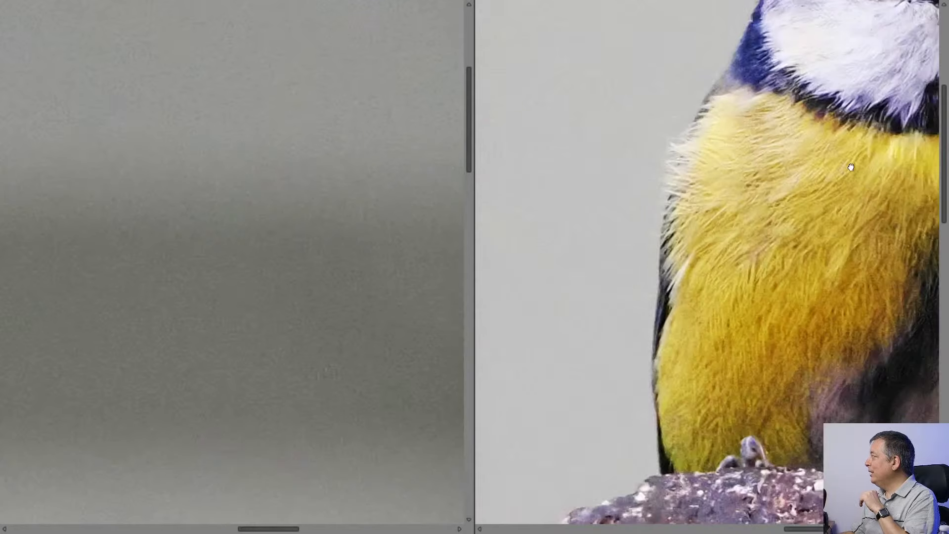
Inspect the yellow bird's head in the edited photo, leave the full-screen comparison, and show the photo's properties.
left_click_drag(847, 165, 760, 305)
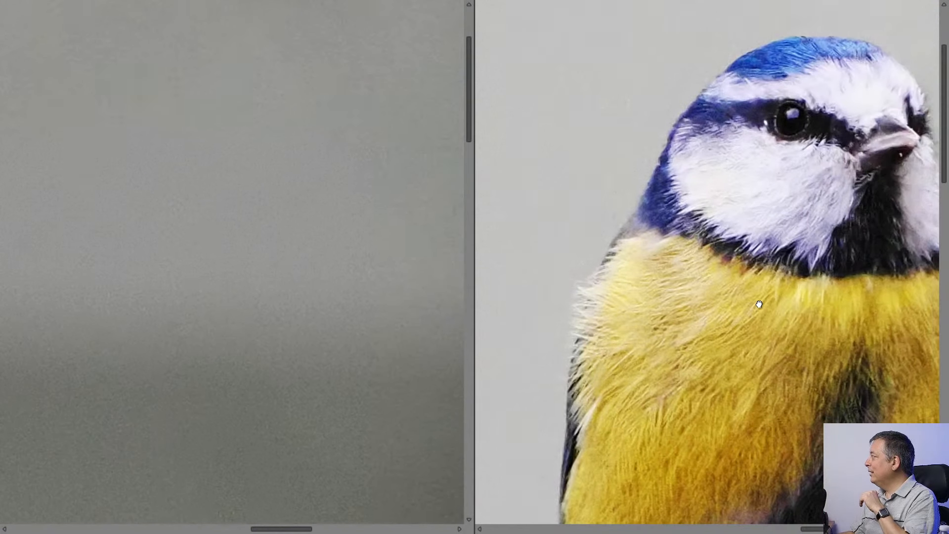
left_click(770, 237)
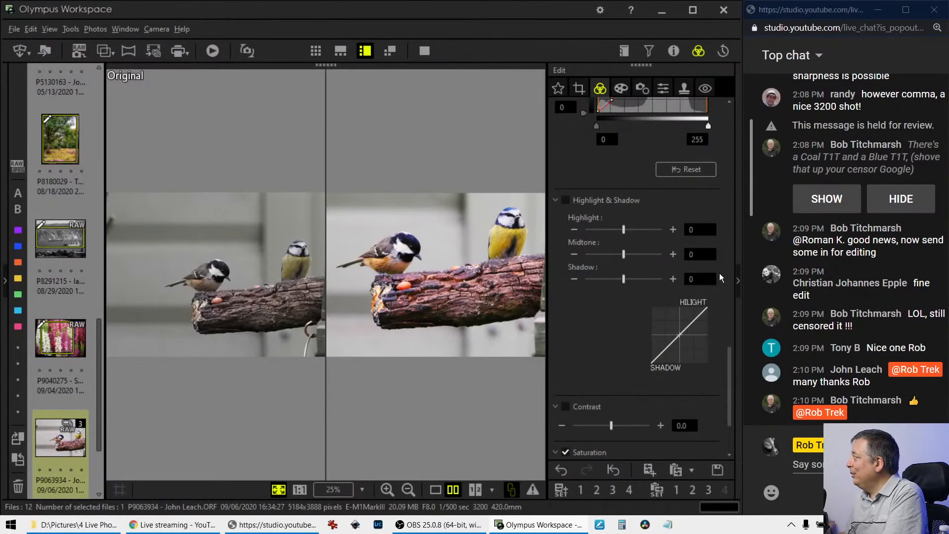
left_click(674, 51)
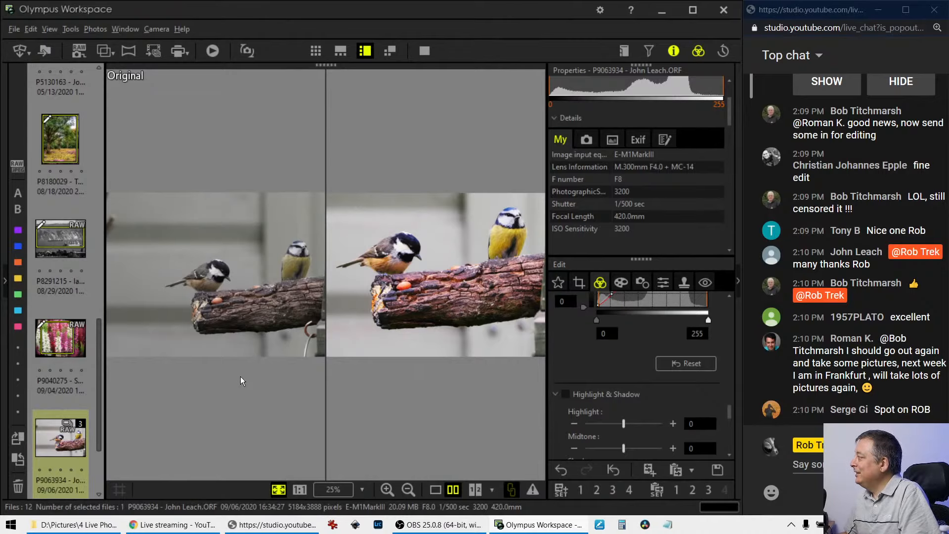
Open the untitled-7 photo of the couple on the bridge in single view and preview it in full screen.
scroll(73, 399, "down", 2)
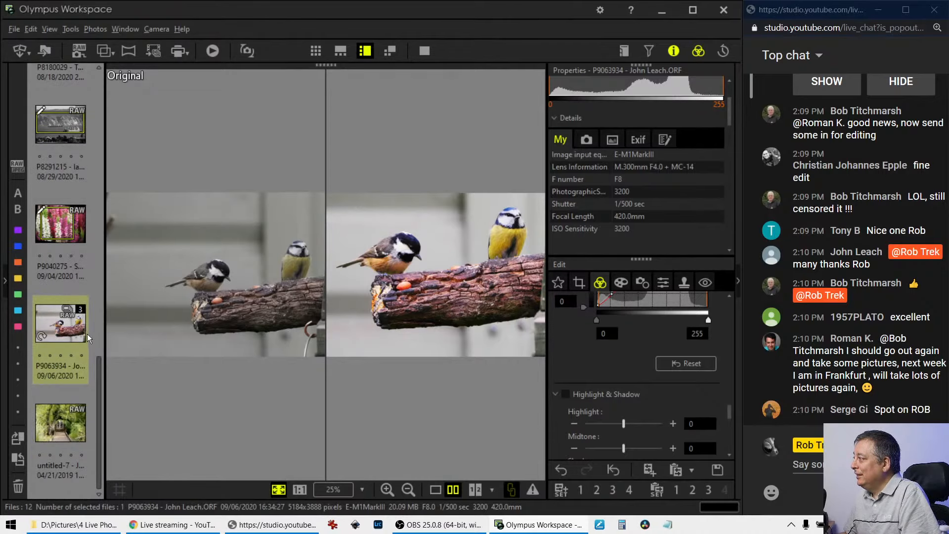
left_click(70, 427)
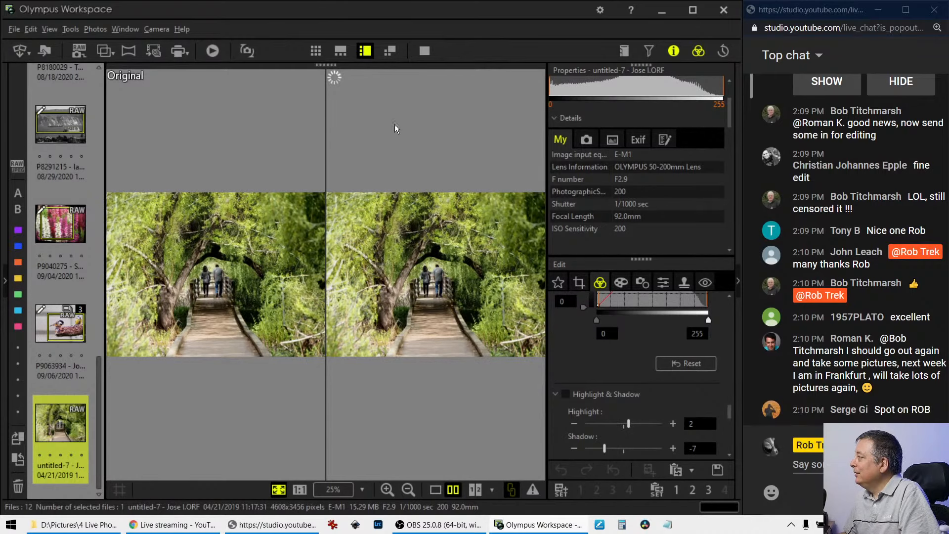
left_click(435, 490)
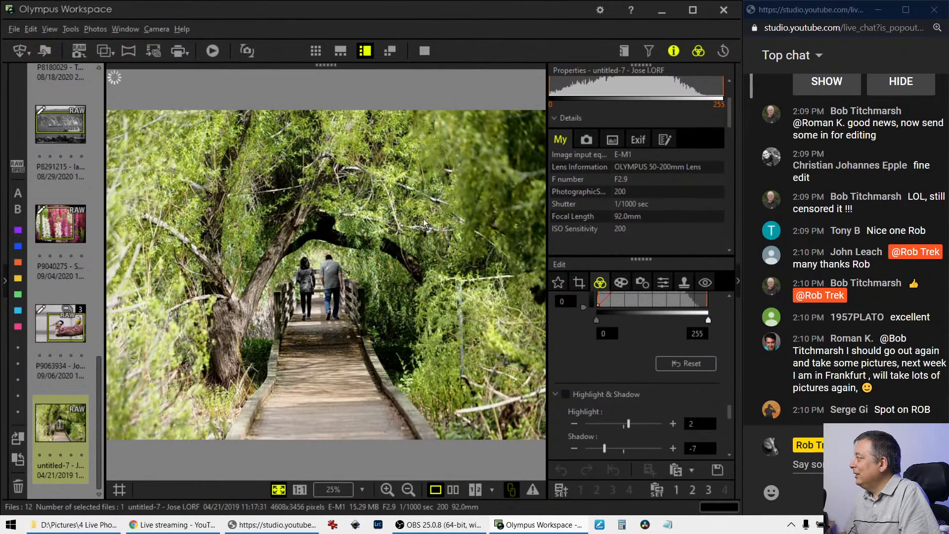
left_click(424, 51)
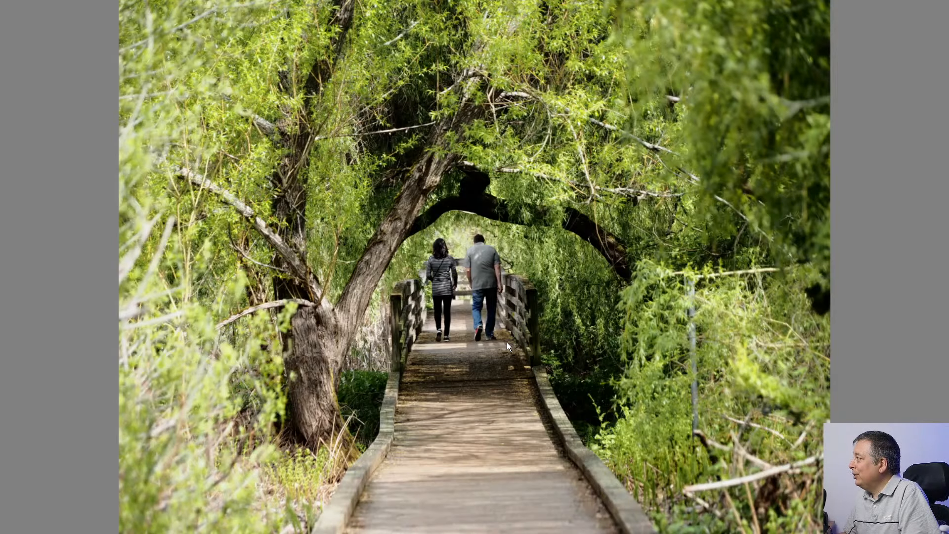
key("Escape")
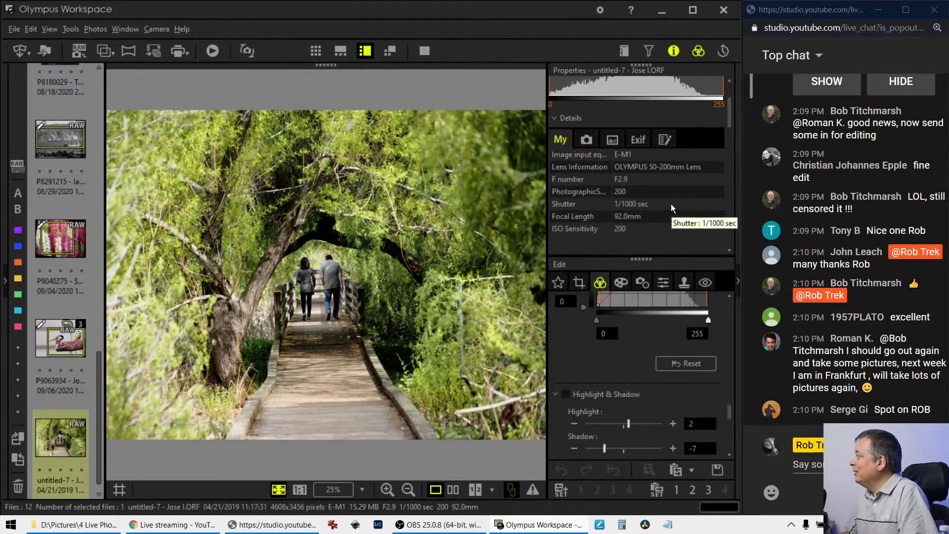
Hide the photo properties and give the bridge photo a 1:1 (6:6) crop with a 2.0 tilt.
left_click(672, 51)
left_click(672, 51)
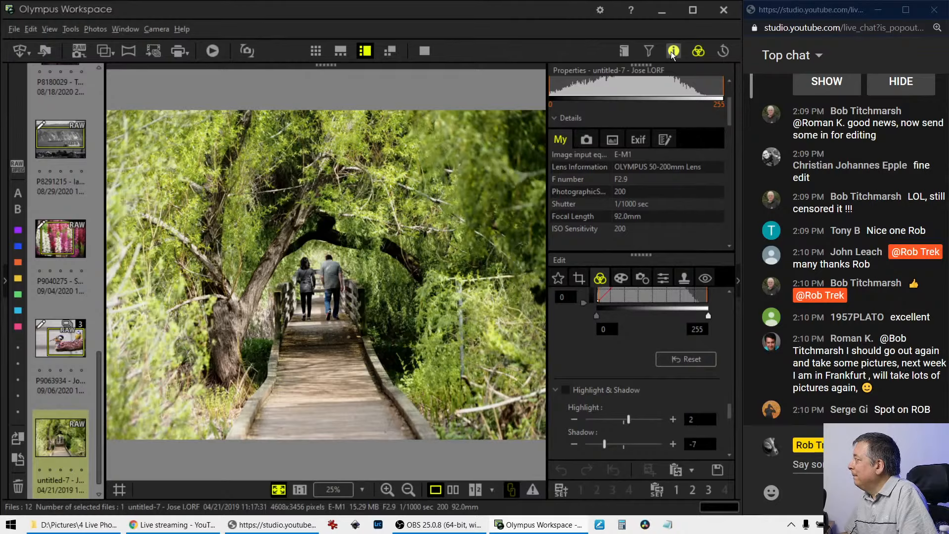
left_click(671, 51)
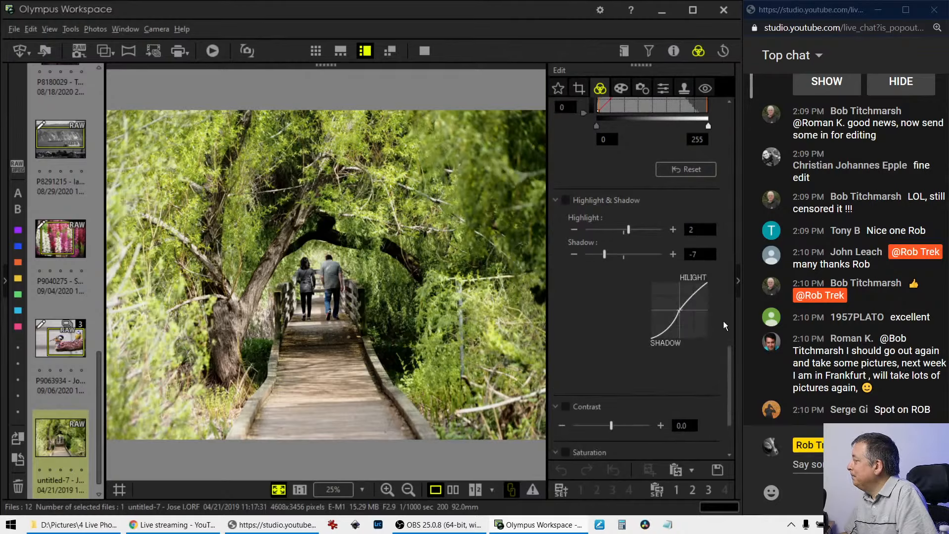
left_click_drag(730, 370, 741, 110)
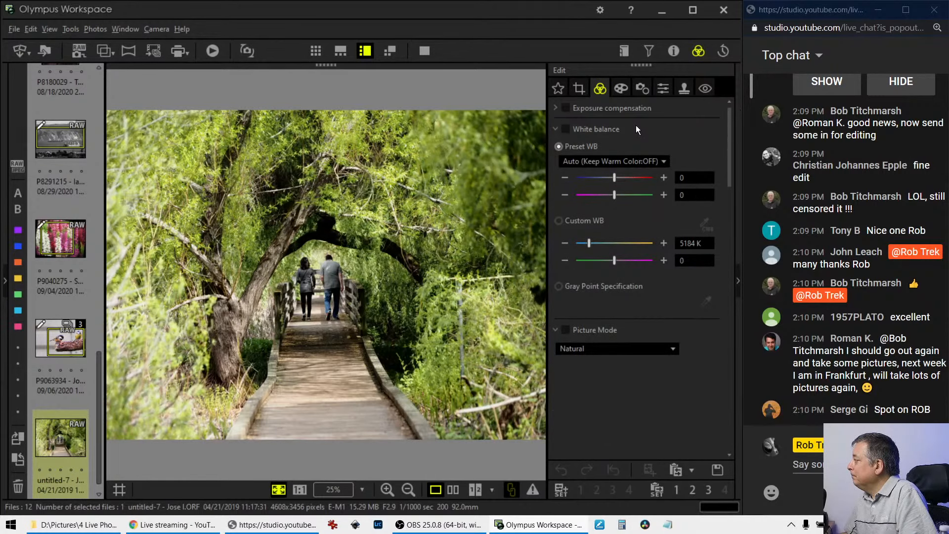
left_click(578, 88)
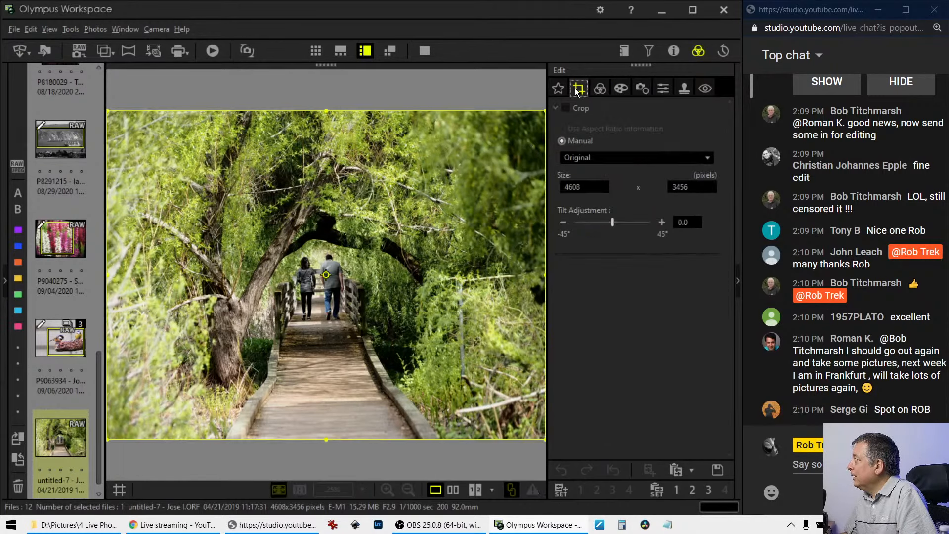
left_click(662, 223)
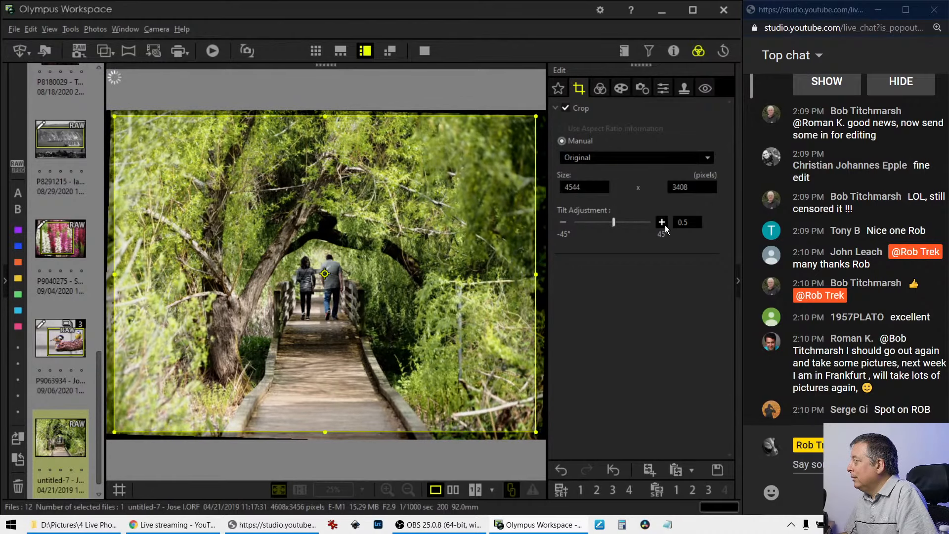
left_click(629, 159)
left_click(626, 216)
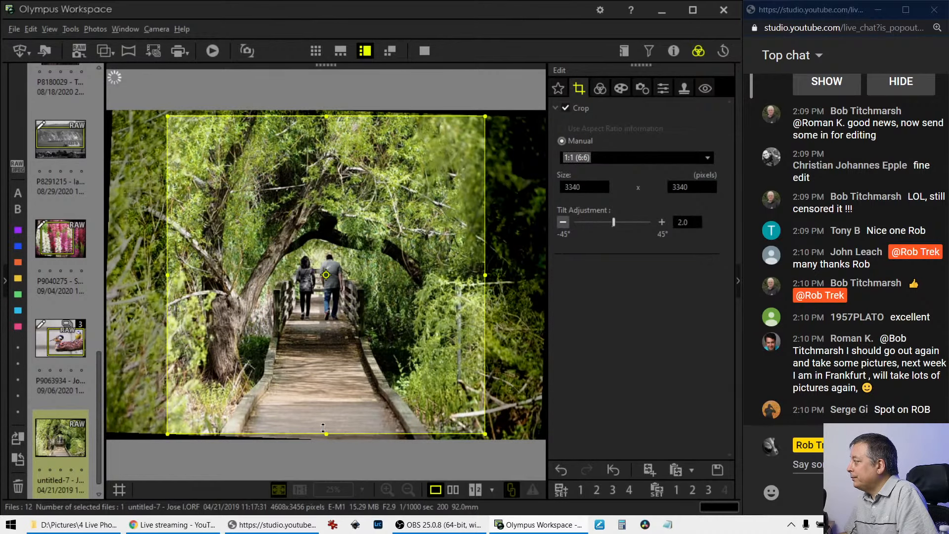
left_click_drag(328, 425, 328, 425)
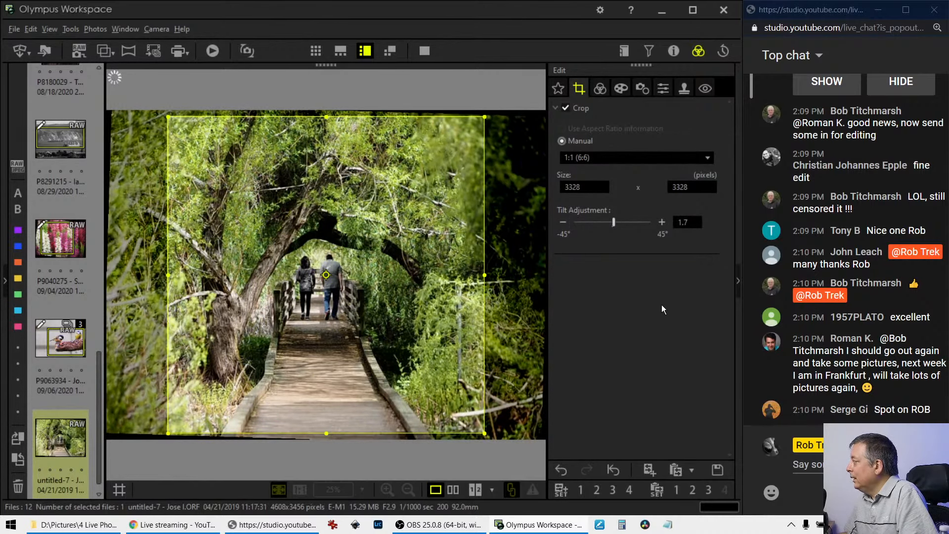
left_click(566, 470)
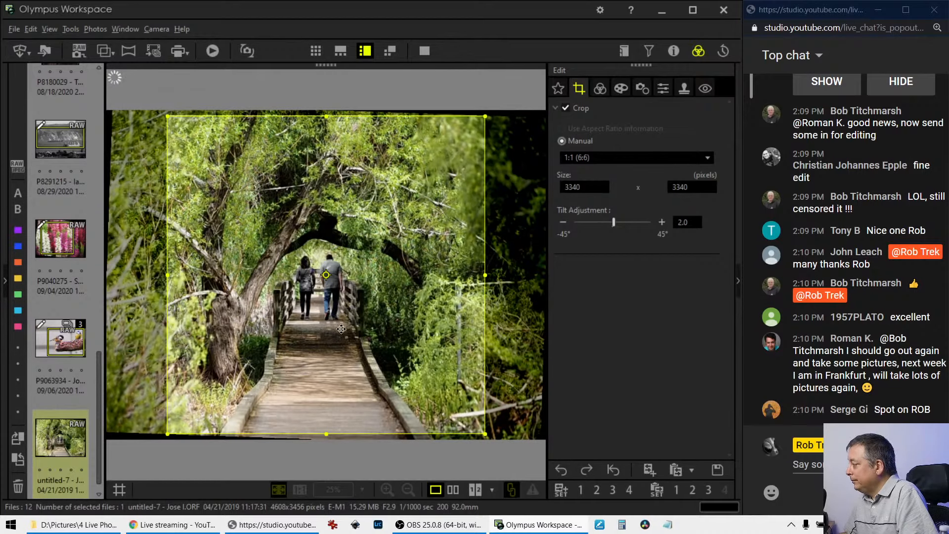
left_click_drag(326, 434, 327, 384)
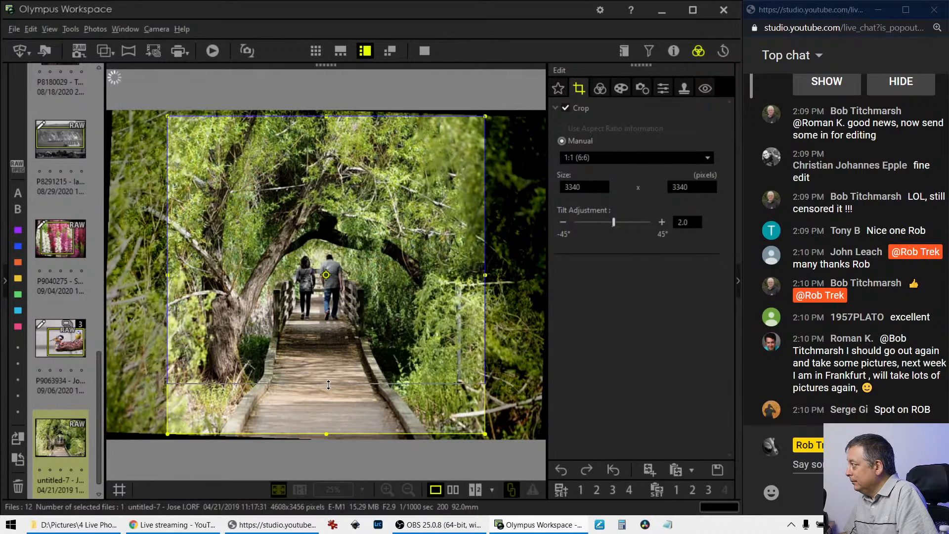
left_click(637, 157)
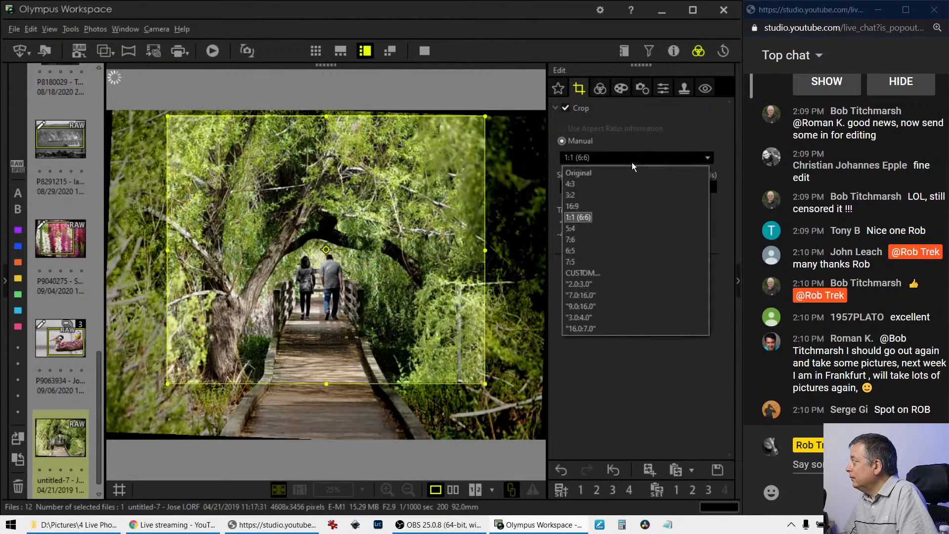
left_click(628, 168)
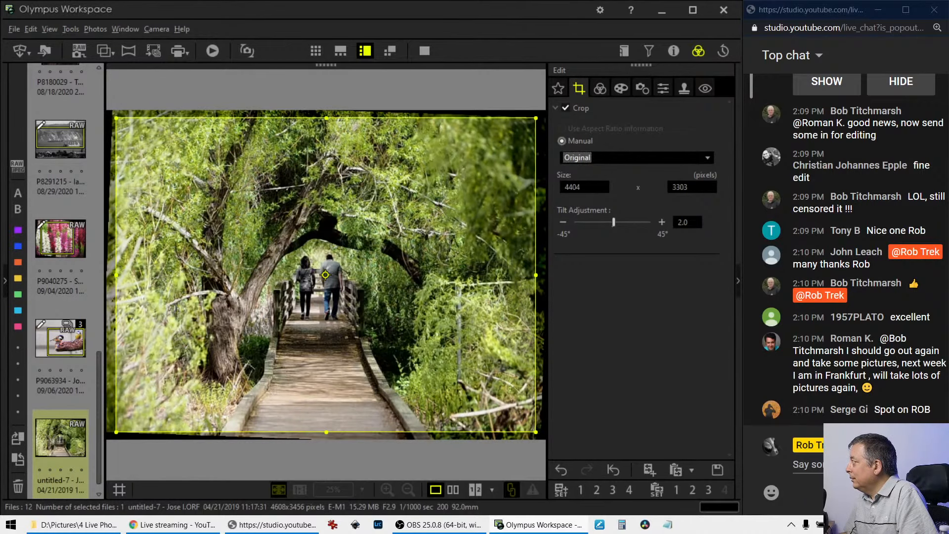
left_click(619, 156)
left_click(607, 217)
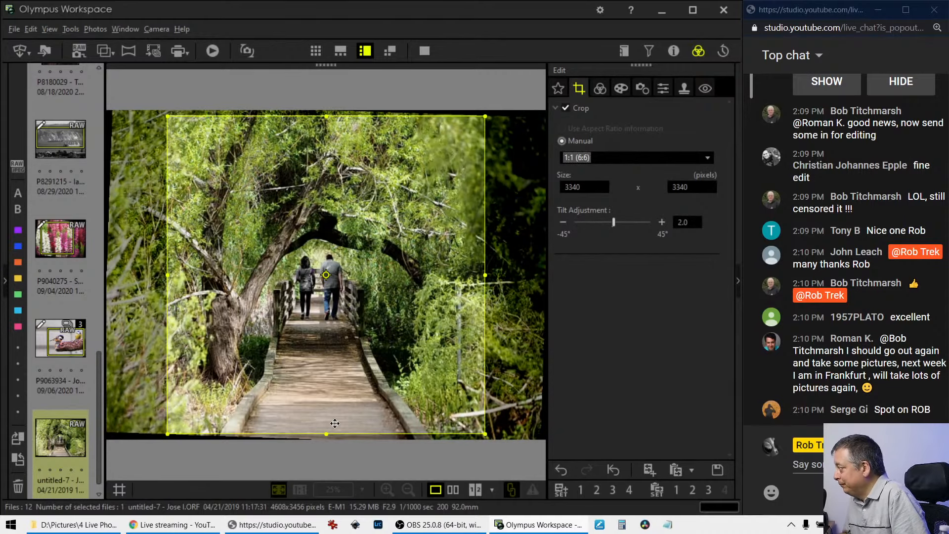
Shrink the square crop to 2516 x 2516 pixels, position it around the couple and the boardwalk, and apply it.
left_click_drag(335, 423, 331, 383)
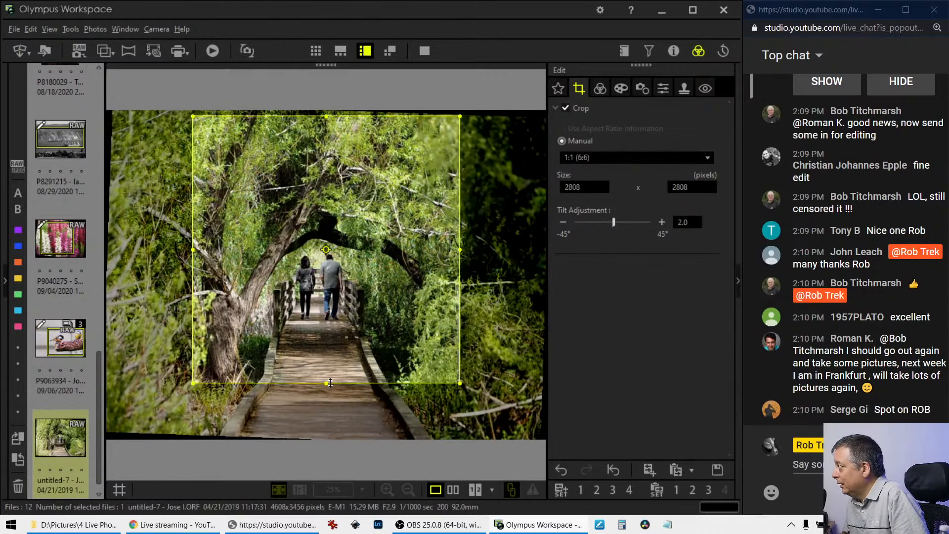
left_click_drag(334, 336, 337, 384)
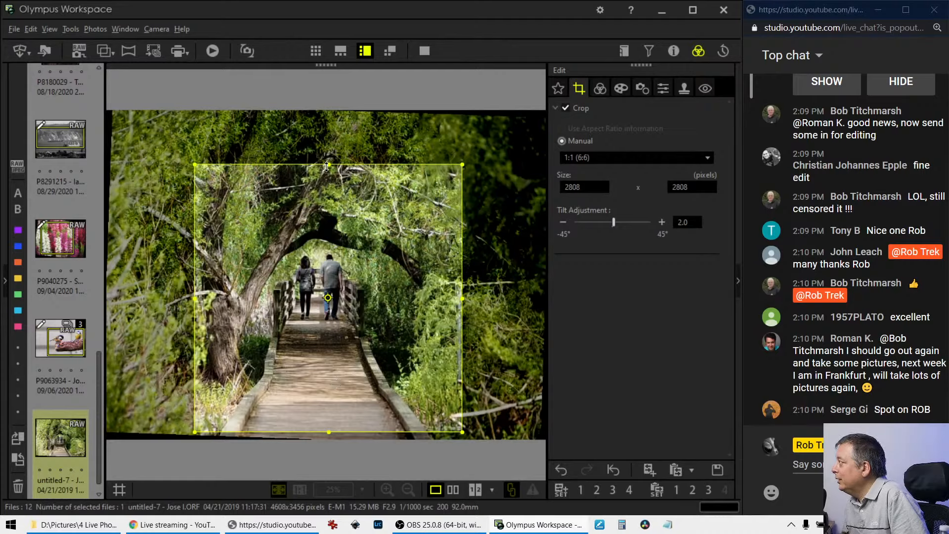
left_click_drag(327, 166, 329, 193)
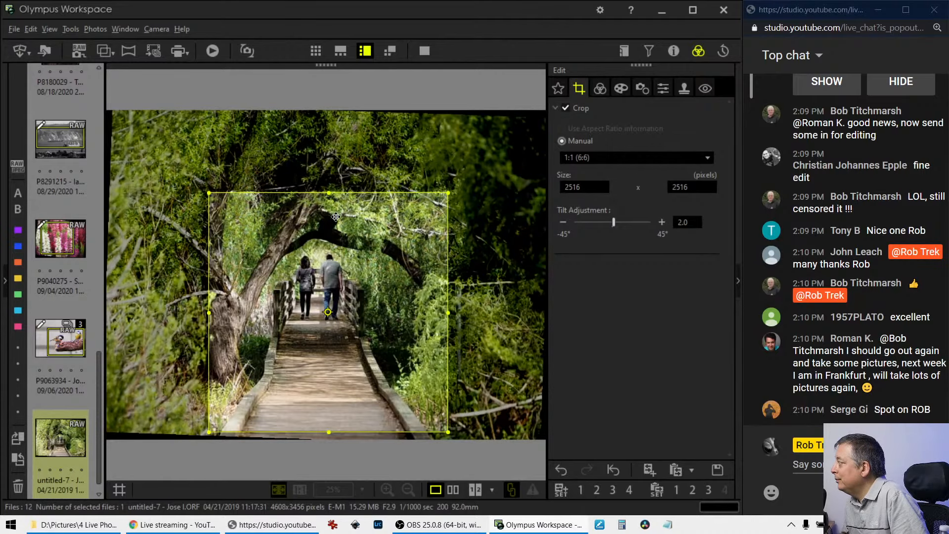
left_click_drag(336, 225, 331, 226)
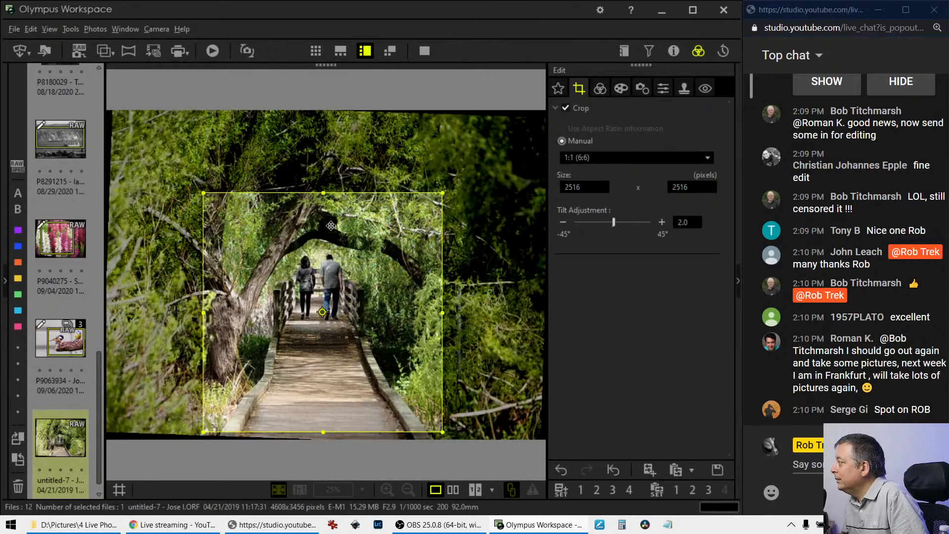
left_click(599, 92)
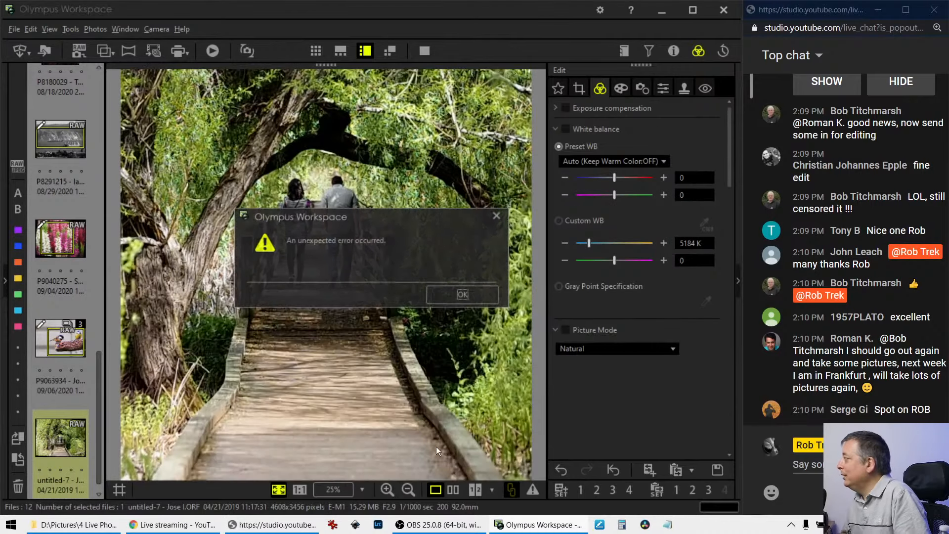
left_click(459, 294)
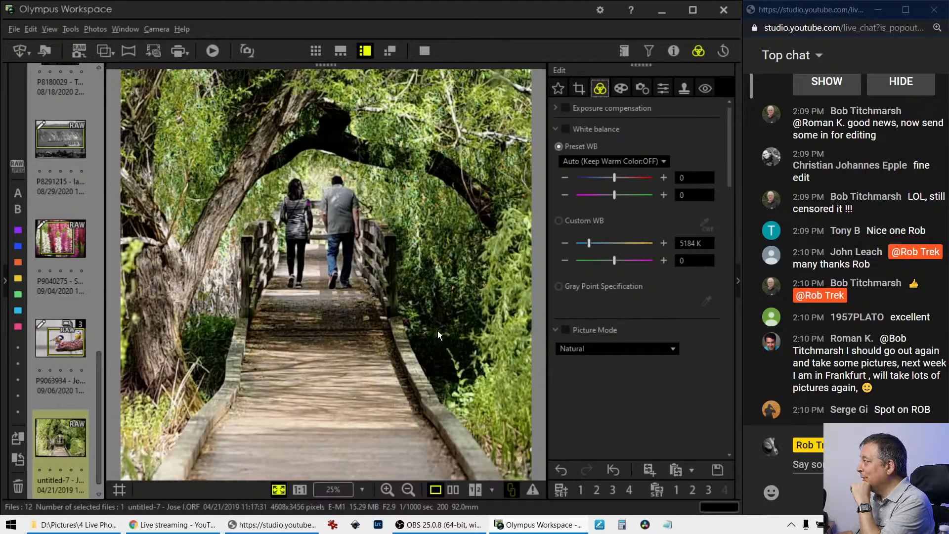
Reduce the crop's tilt to 1.9 and apply the crop again, dismissing any error message.
left_click(579, 90)
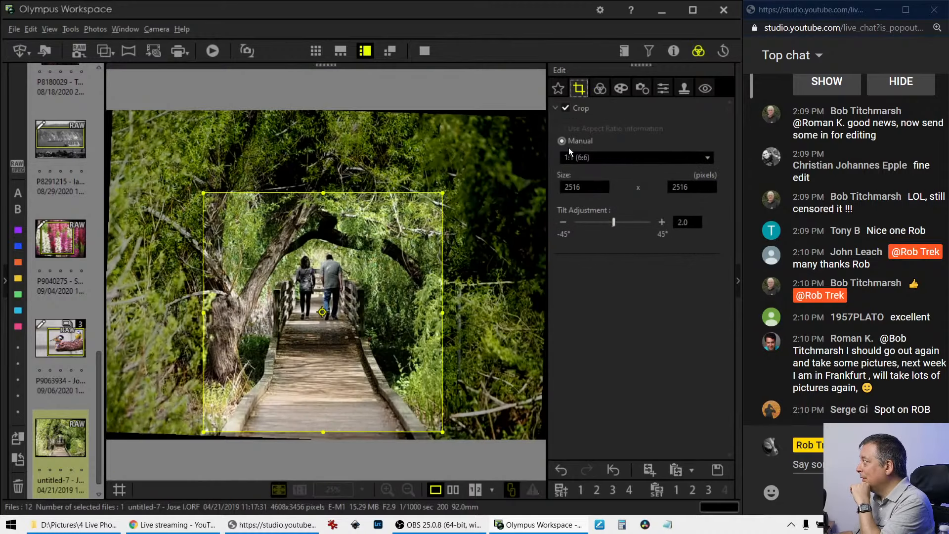
left_click(562, 222)
left_click(463, 295)
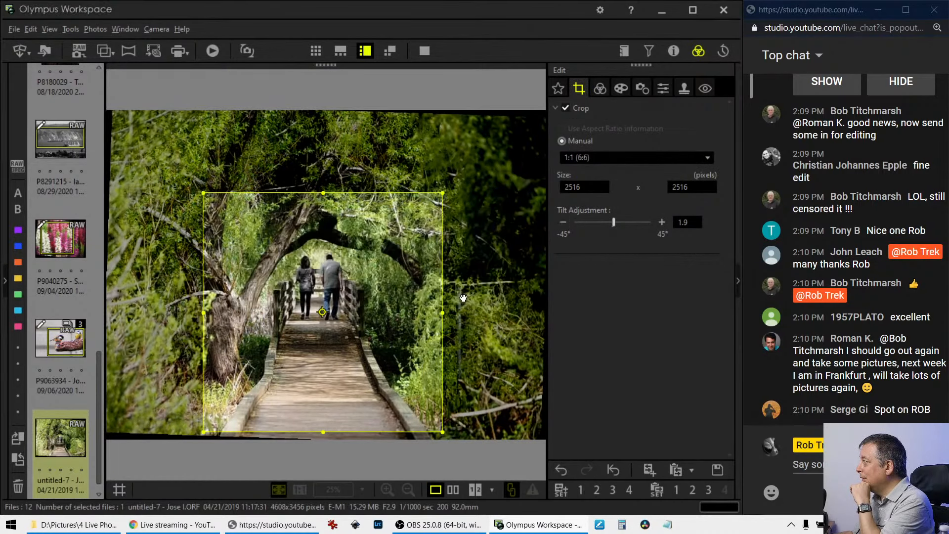
left_click(600, 91)
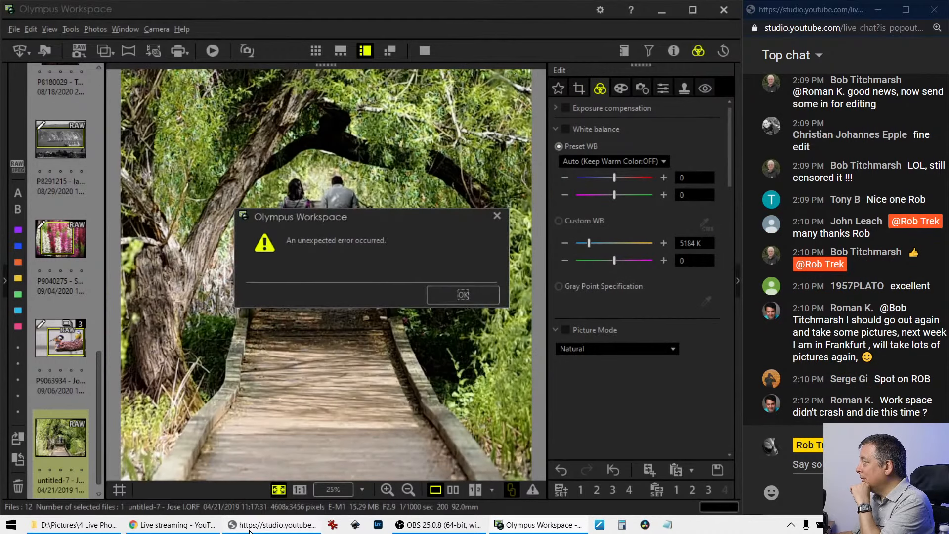
left_click(469, 296)
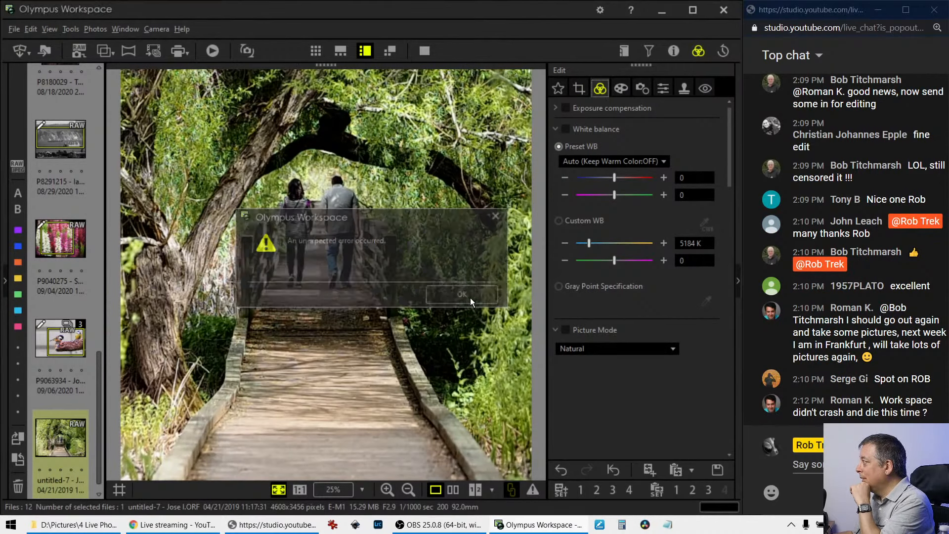
Restart Olympus Workspace and reopen the cropped bridge photo for editing.
left_click(725, 9)
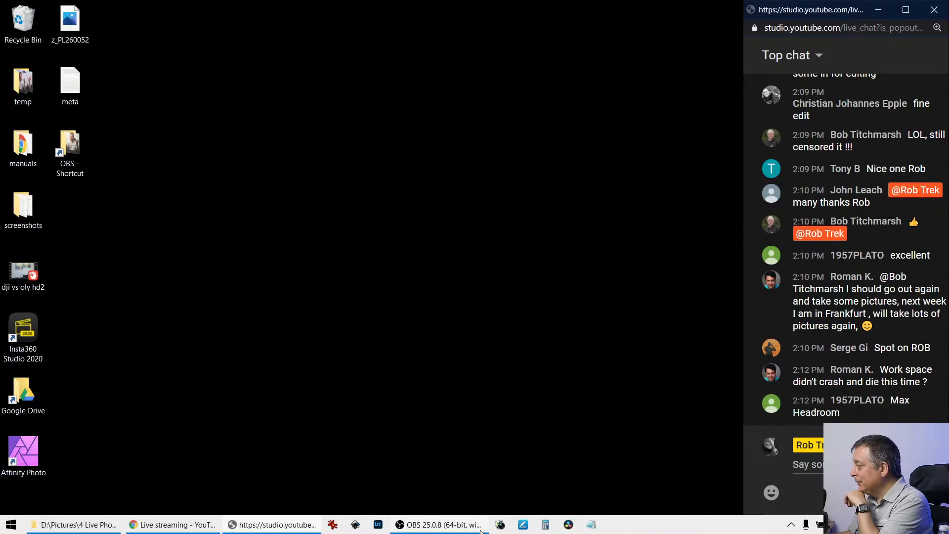
left_click(499, 524)
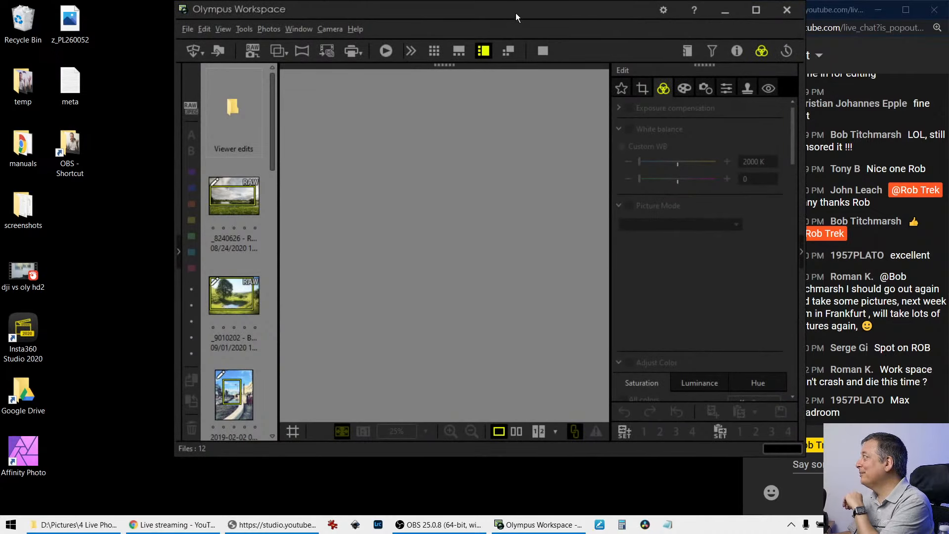
left_click_drag(516, 13, 2, 37)
scroll(66, 403, "down", 15)
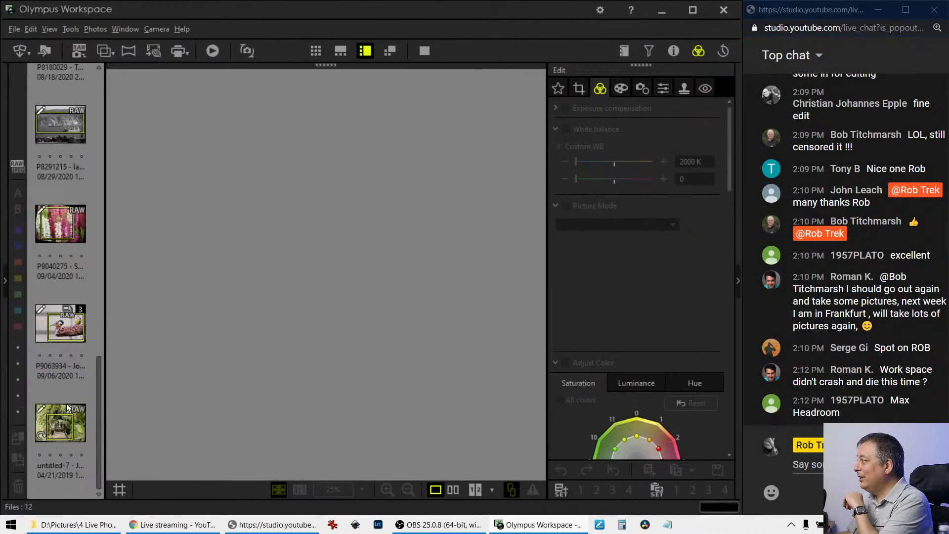
left_click(49, 418)
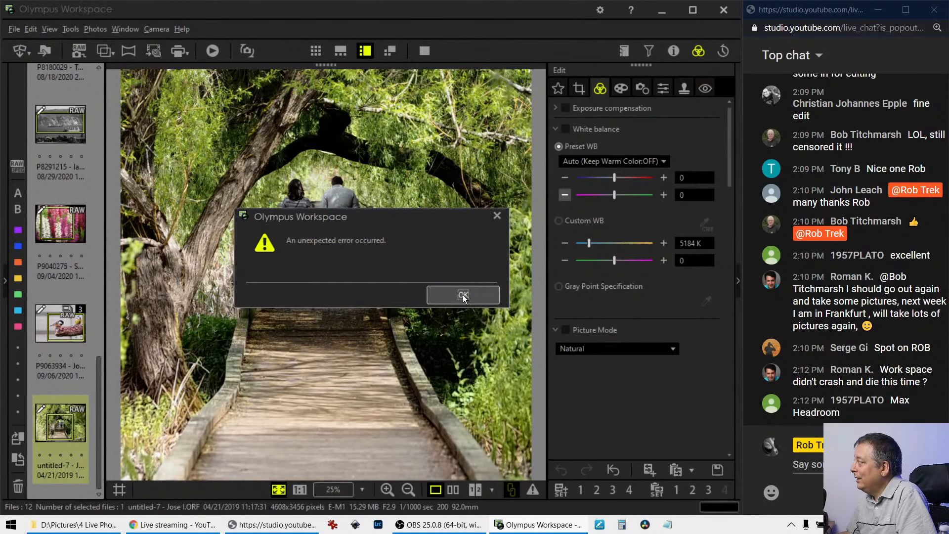
left_click(463, 296)
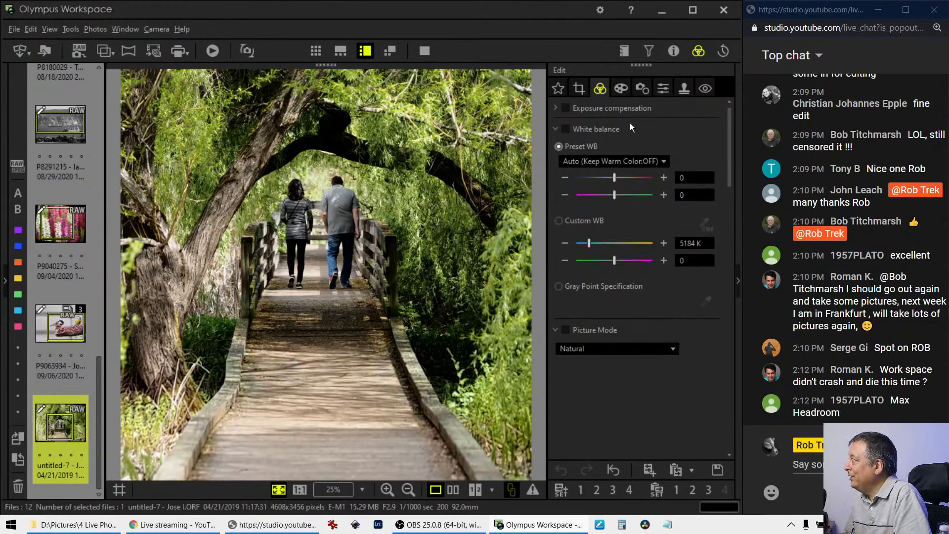
Set the bridge photo's Picture Mode to Monotone, dismissing any error message.
left_click(669, 54)
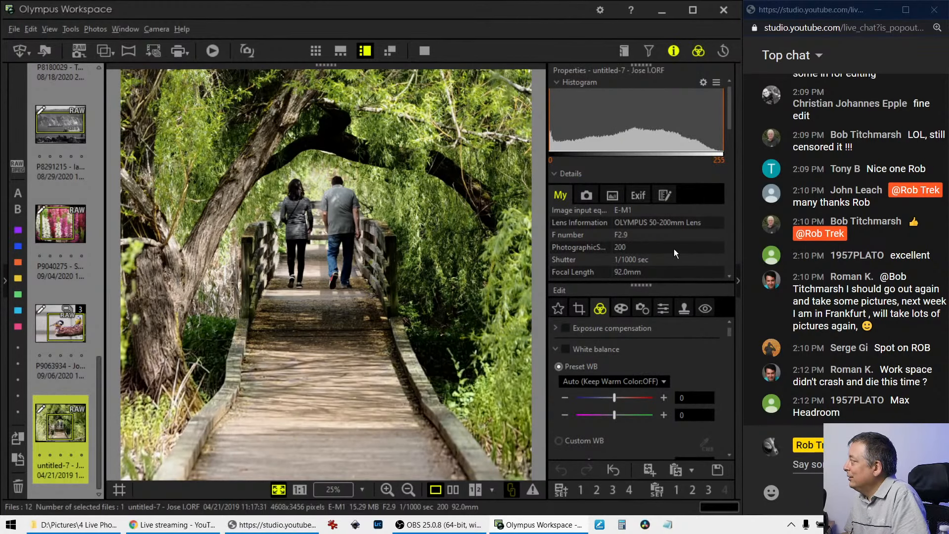
left_click(679, 55)
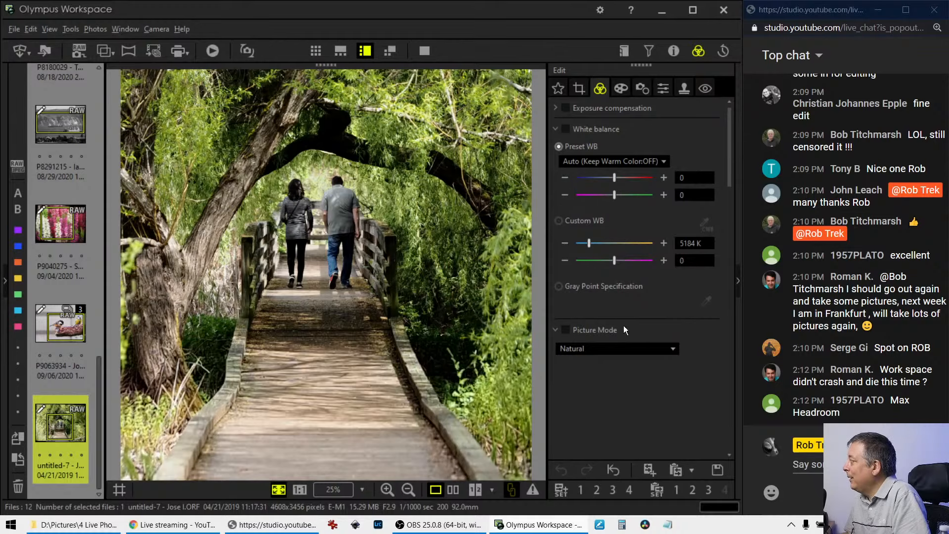
left_click(621, 347)
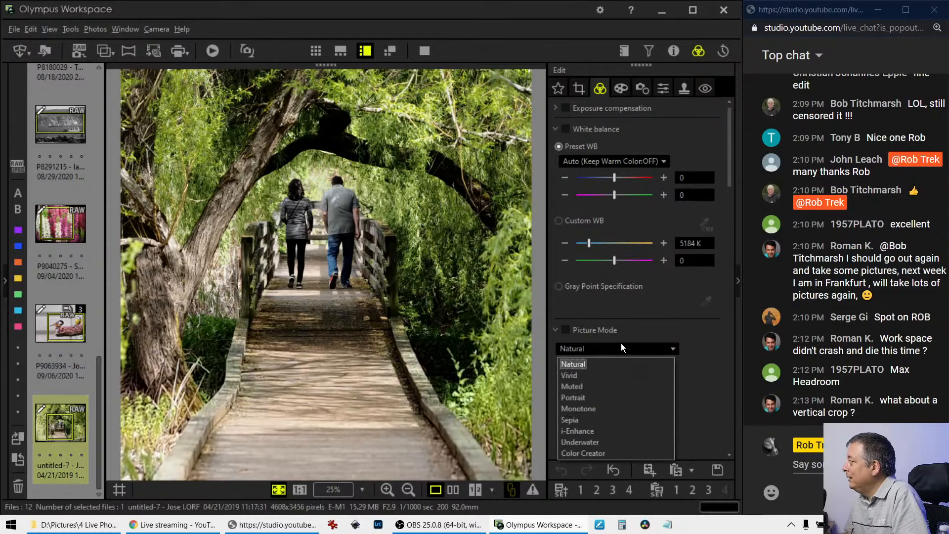
left_click(618, 407)
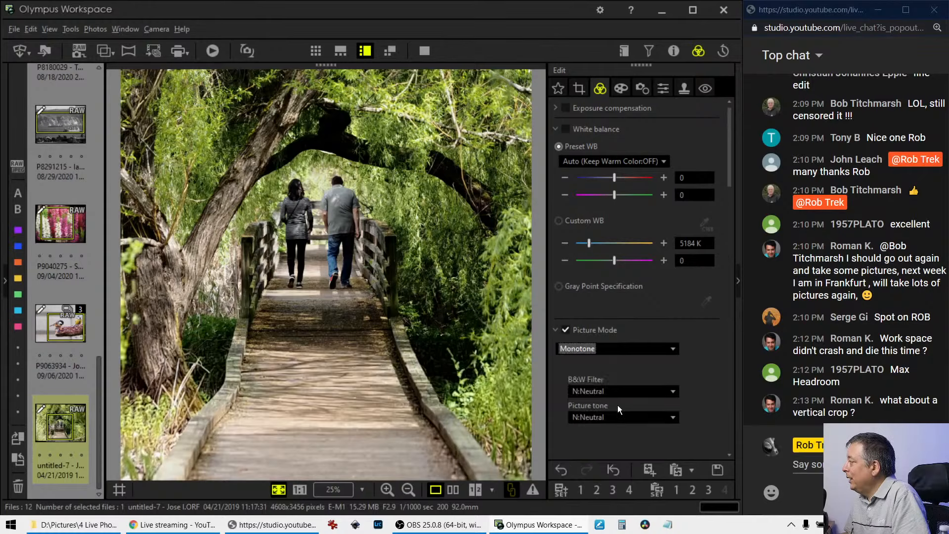
left_click(464, 291)
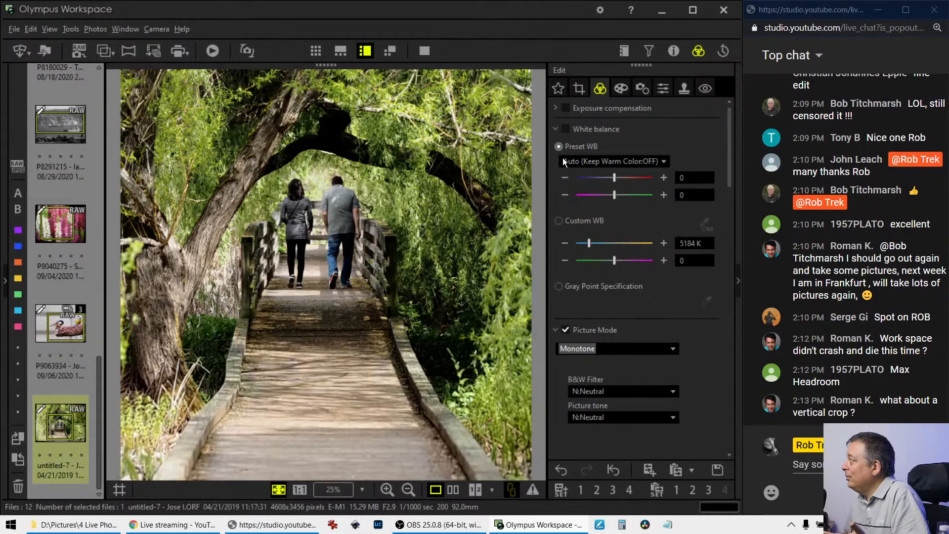
Change the bridge photo's crop to the vertical 3.0:4.0 ratio and apply it, dismissing any error message.
left_click(576, 89)
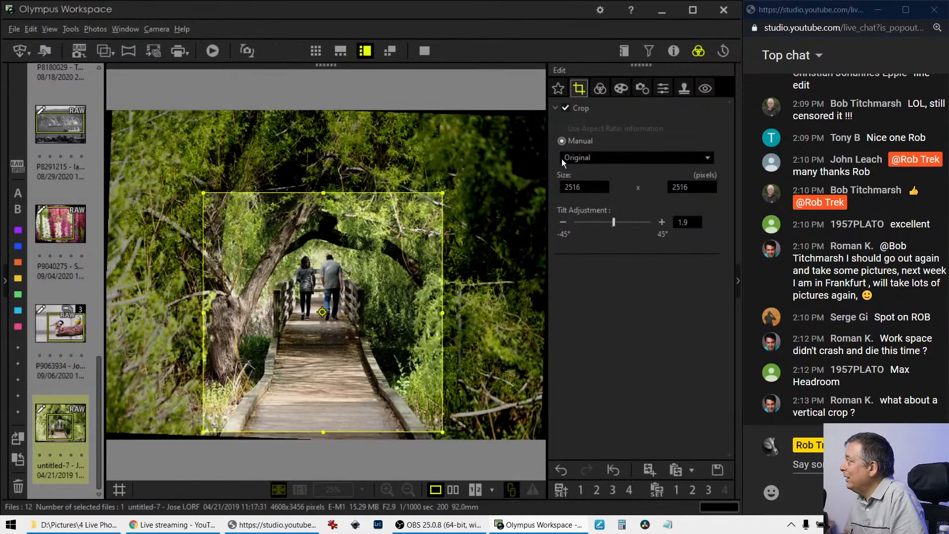
left_click(587, 160)
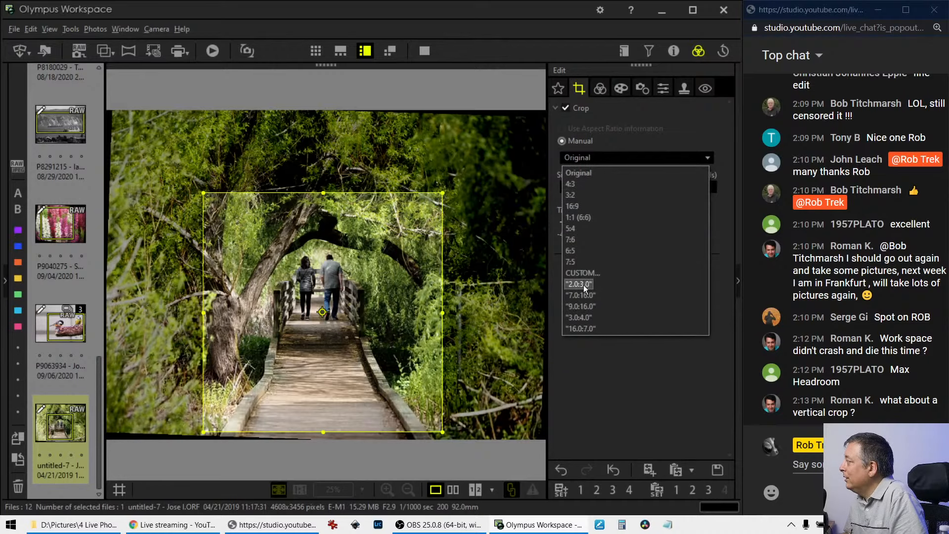
left_click(584, 316)
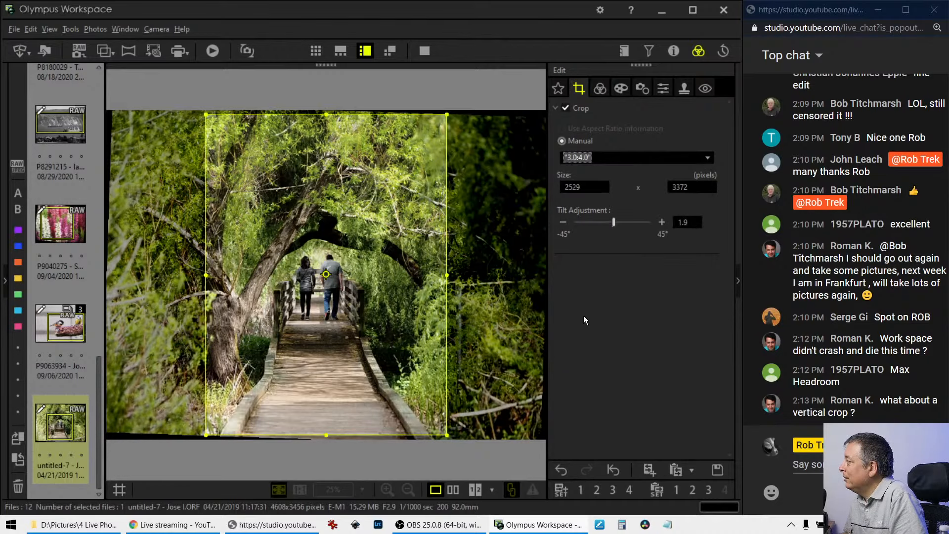
left_click(601, 92)
left_click(430, 302)
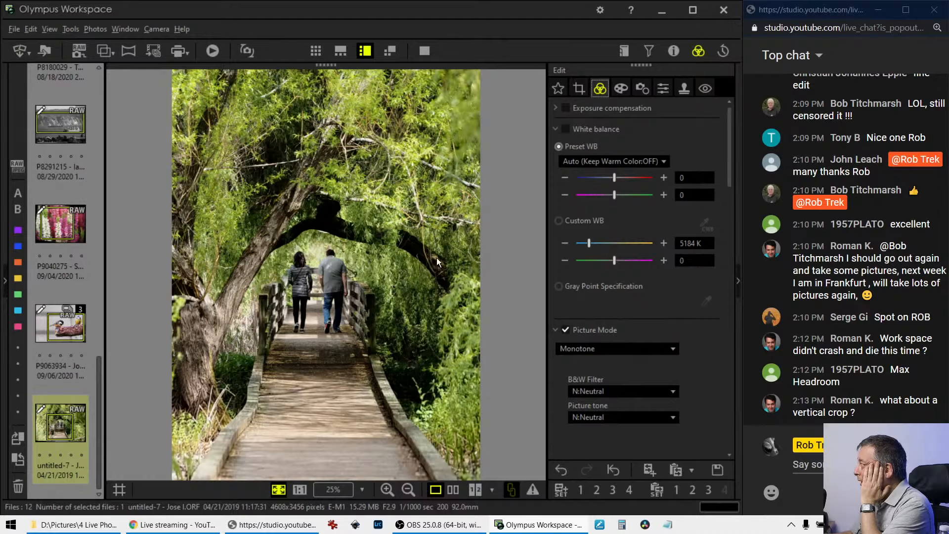
Switch the Picture Mode back to Natural and try Monotone again, dismissing any error messages.
left_click(641, 348)
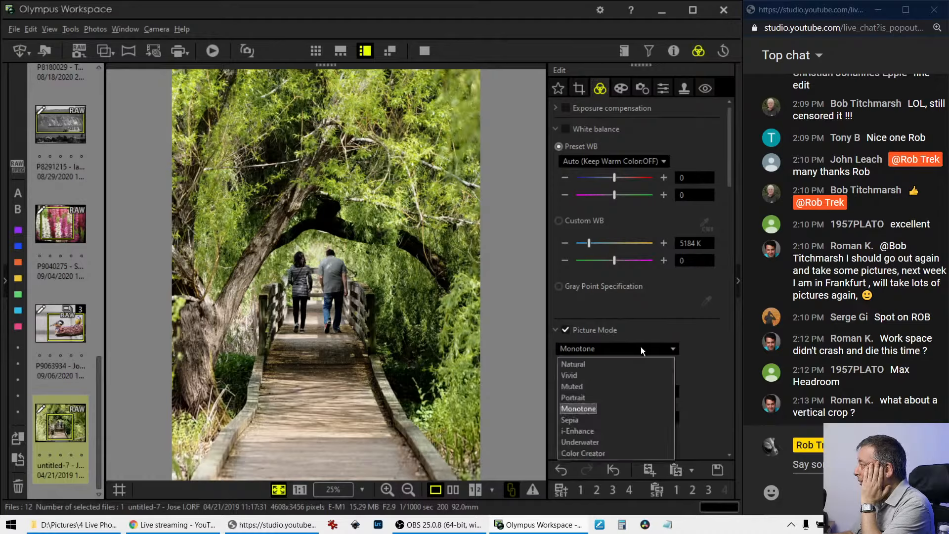
left_click(630, 362)
left_click(463, 293)
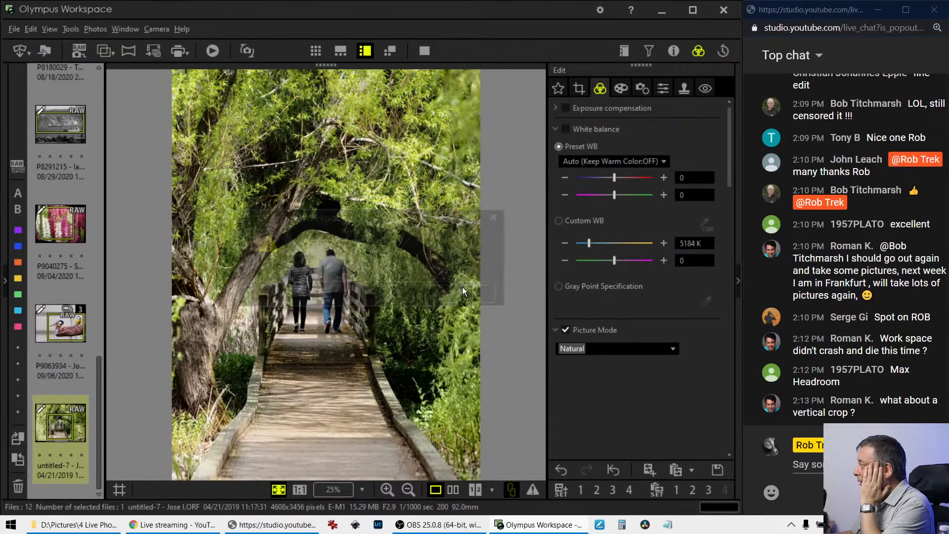
left_click(589, 349)
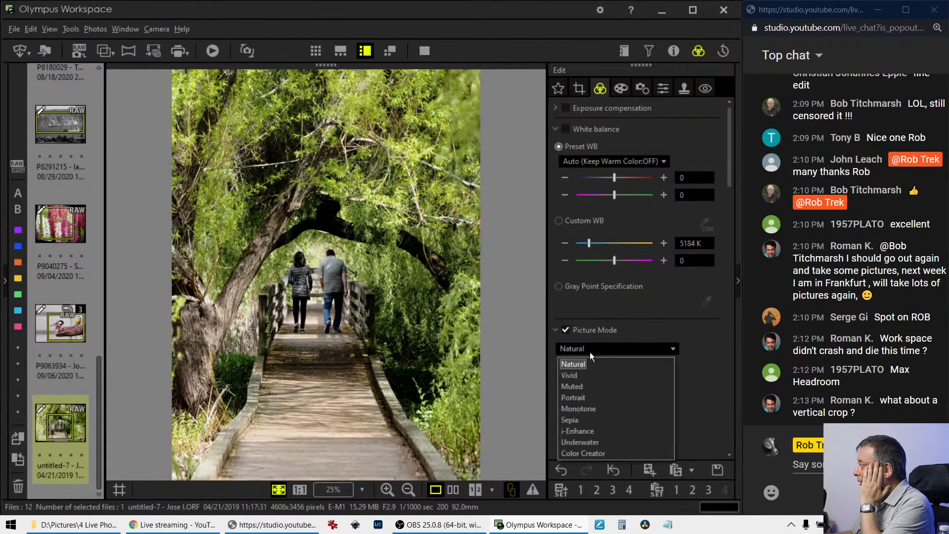
left_click(588, 403)
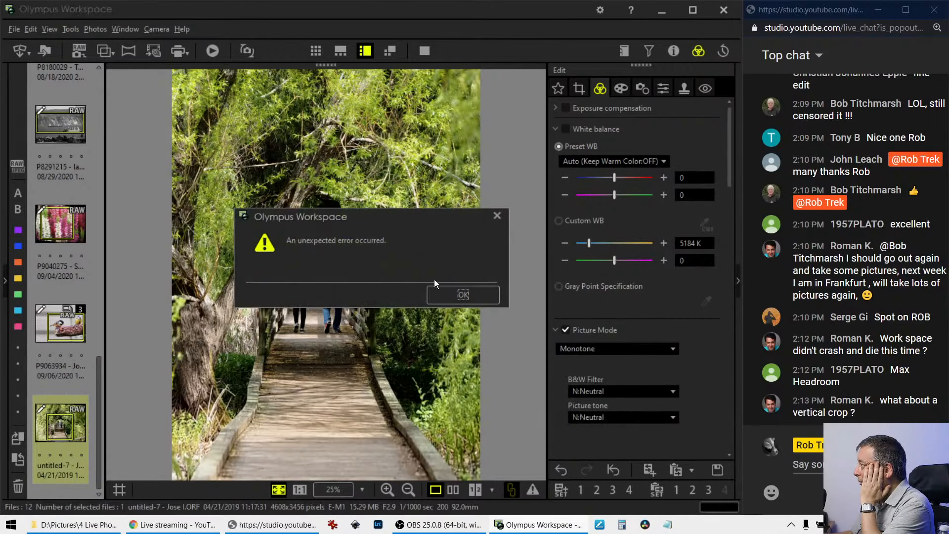
left_click(463, 295)
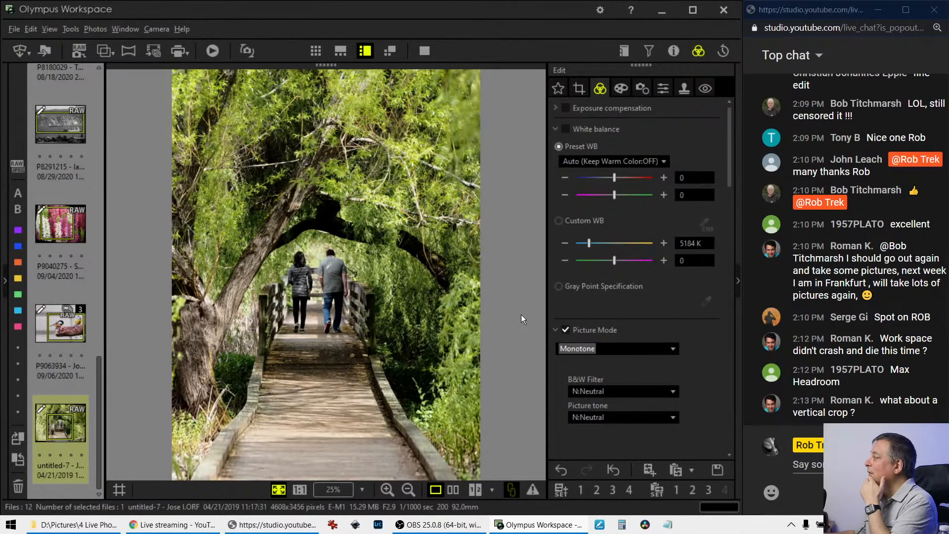
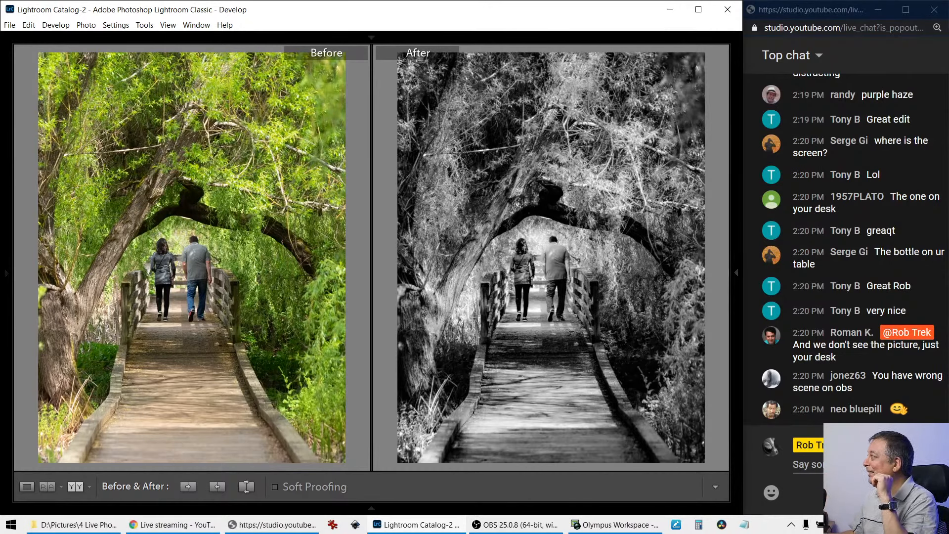
Review the bridge photo's Basic, Black & White Mix and Detail settings alongside its before/after comparison in Lightroom Classic.
key("Tab")
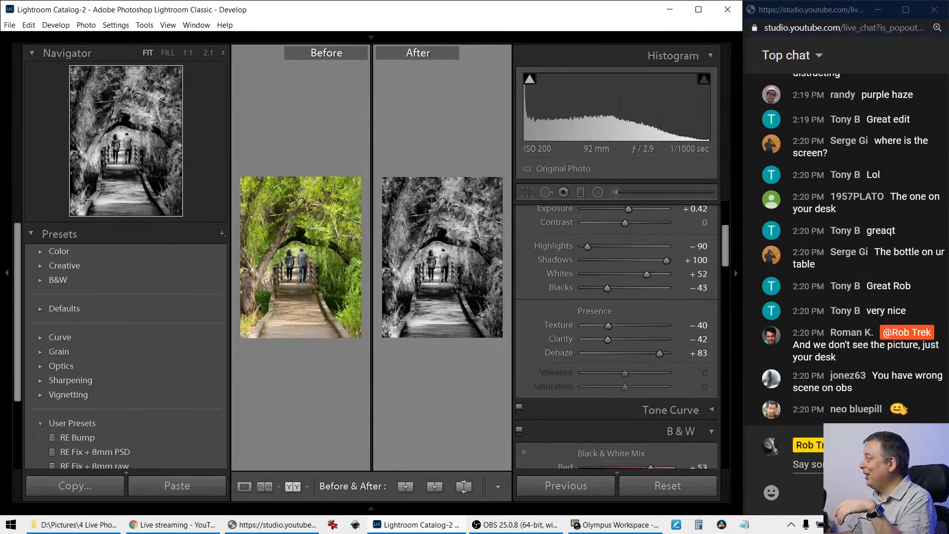
scroll(612, 311, "up", 3)
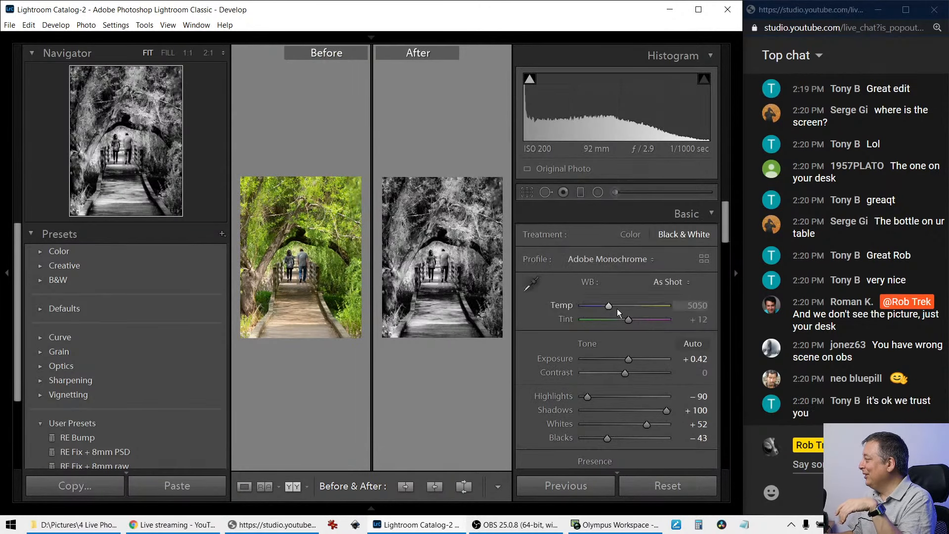
scroll(660, 321, "down", 5)
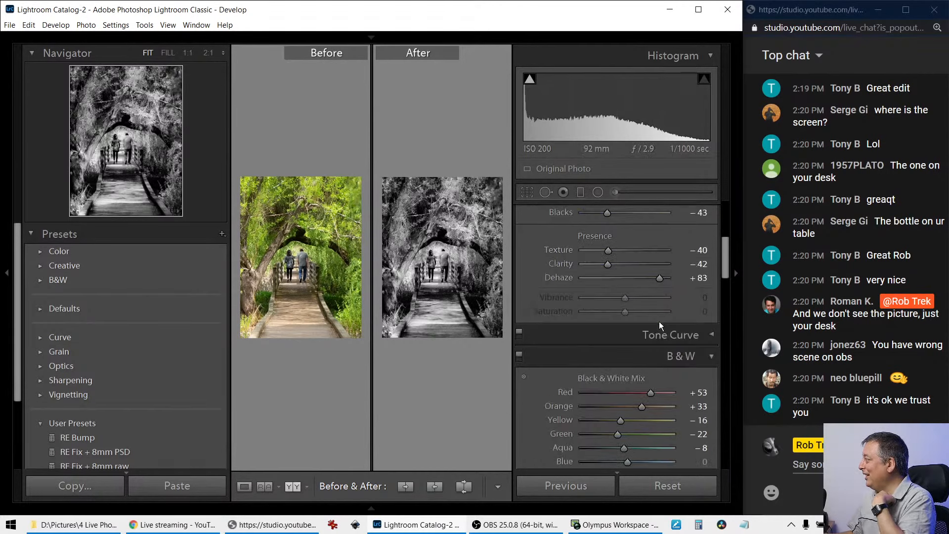
scroll(660, 321, "down", 2)
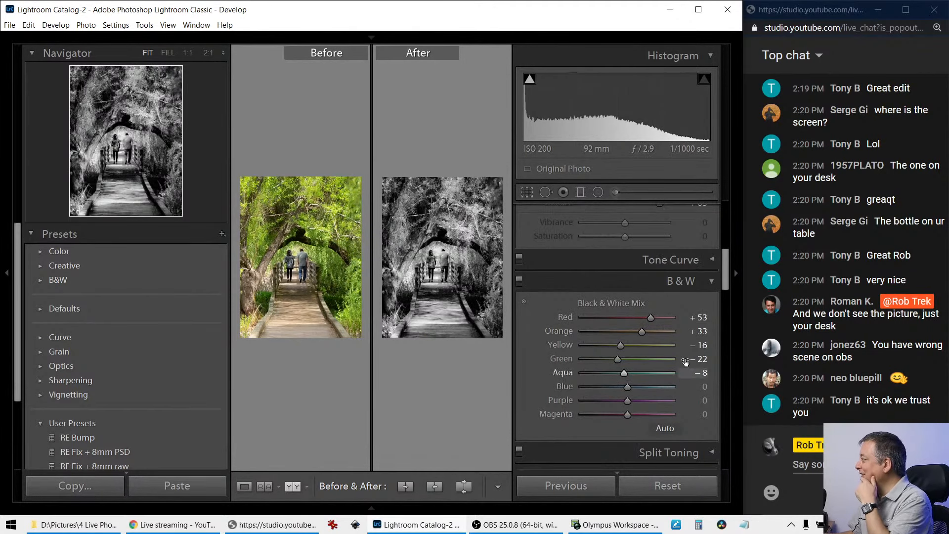
scroll(687, 378, "down", 5)
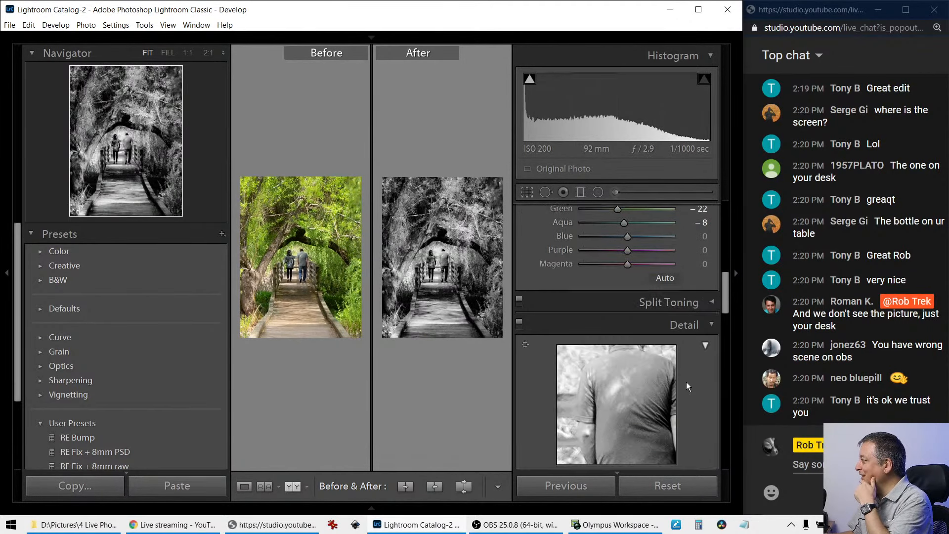
scroll(687, 385, "down", 1)
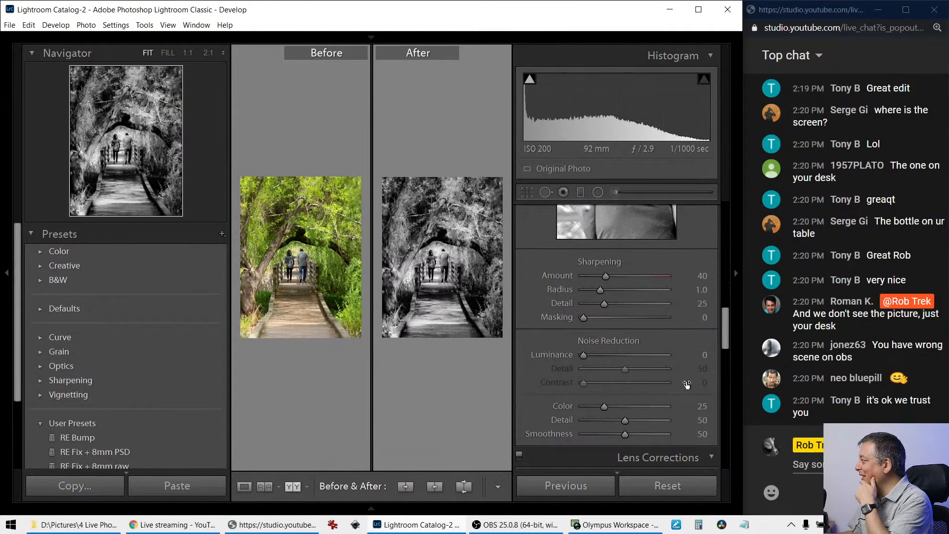
scroll(688, 384, "up", 1)
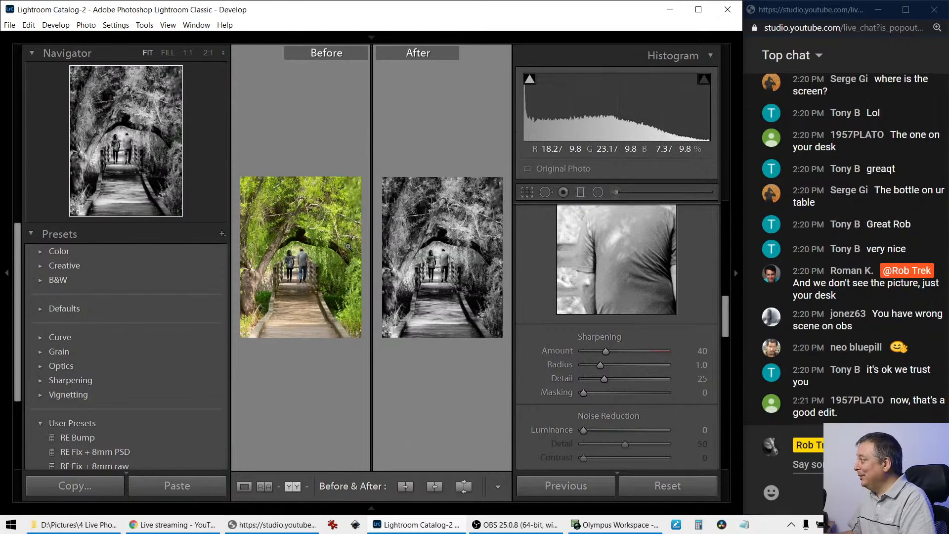
key("Tab")
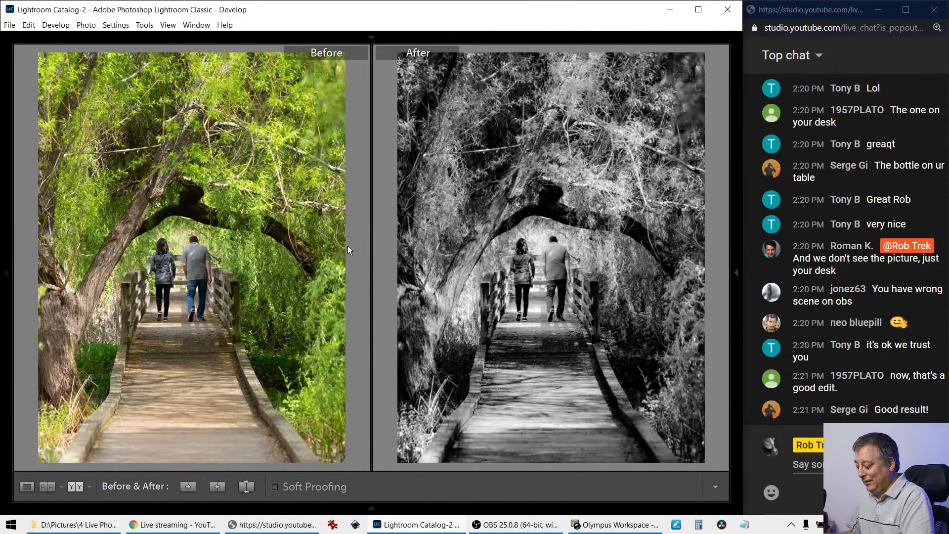
Leave the before/after comparison and preview the vertical black-and-white bridge photo full screen.
key("y")
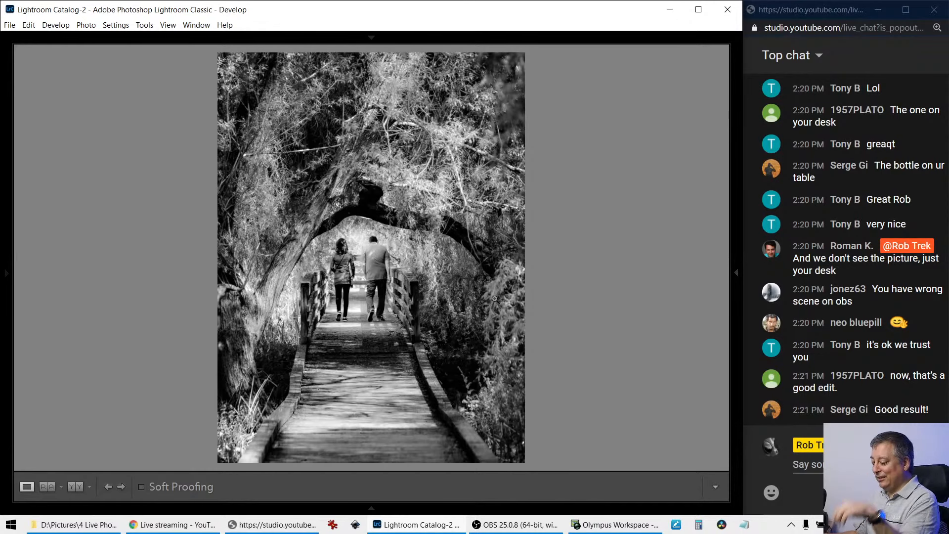
key("f")
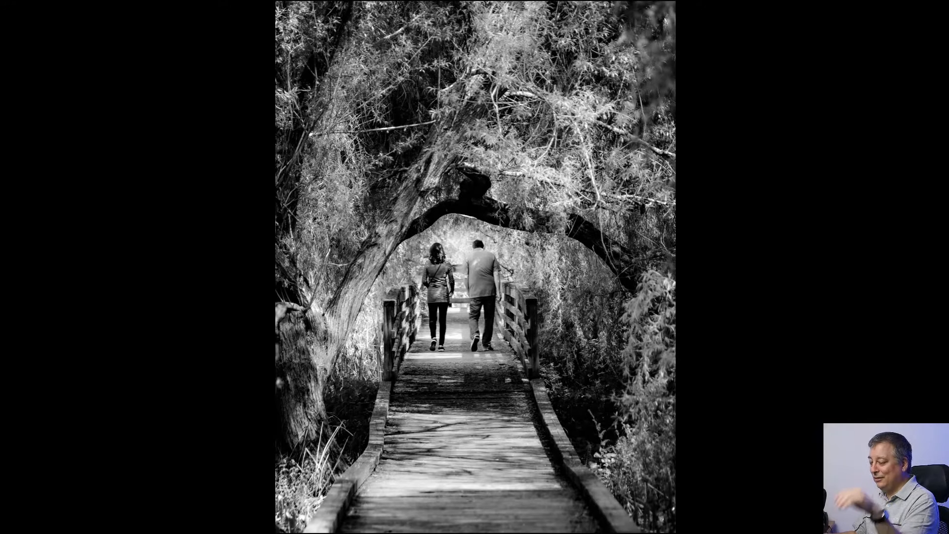
key("f")
Crop the bridge photo to a 1 x 1 aspect ratio, positioning the frame lower around the couple and the boardwalk, and apply it.
key("r")
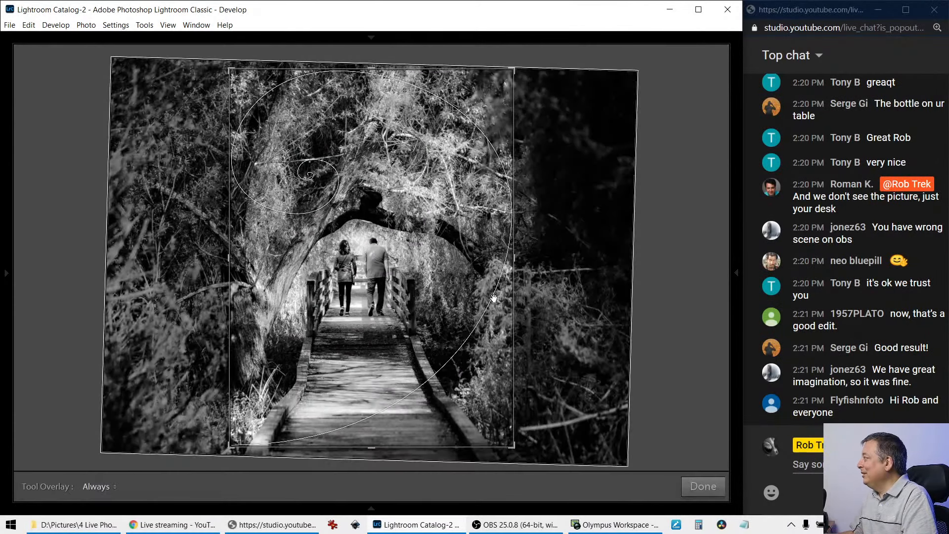
left_click(737, 273)
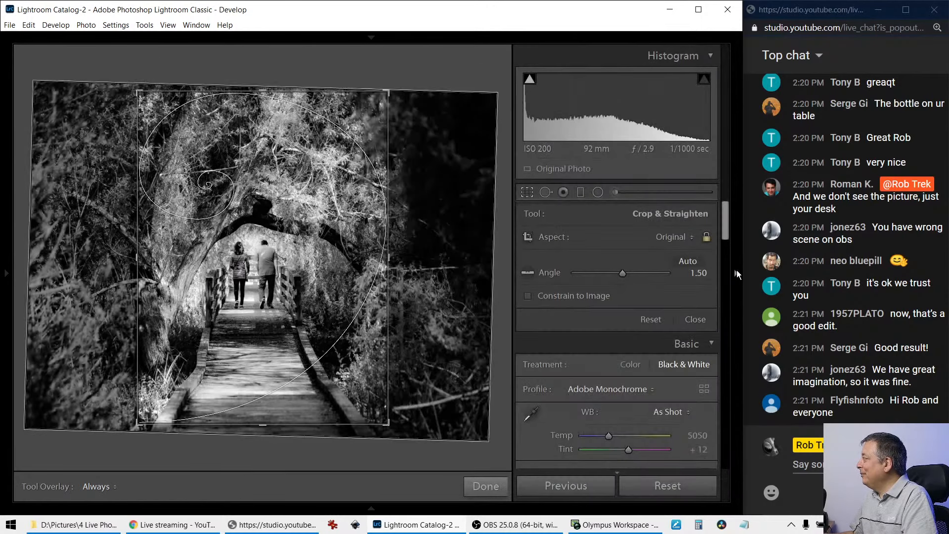
left_click(670, 240)
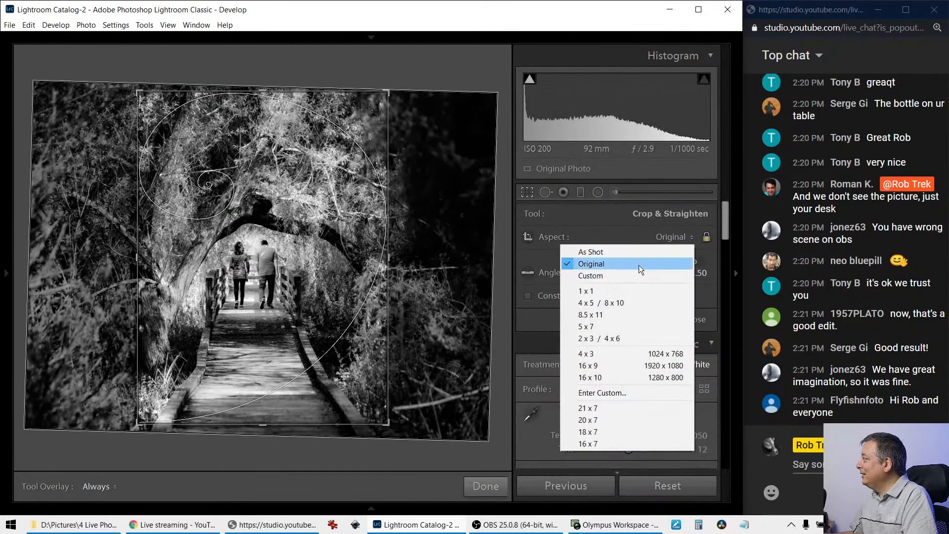
left_click(634, 290)
left_click_drag(341, 262, 346, 226)
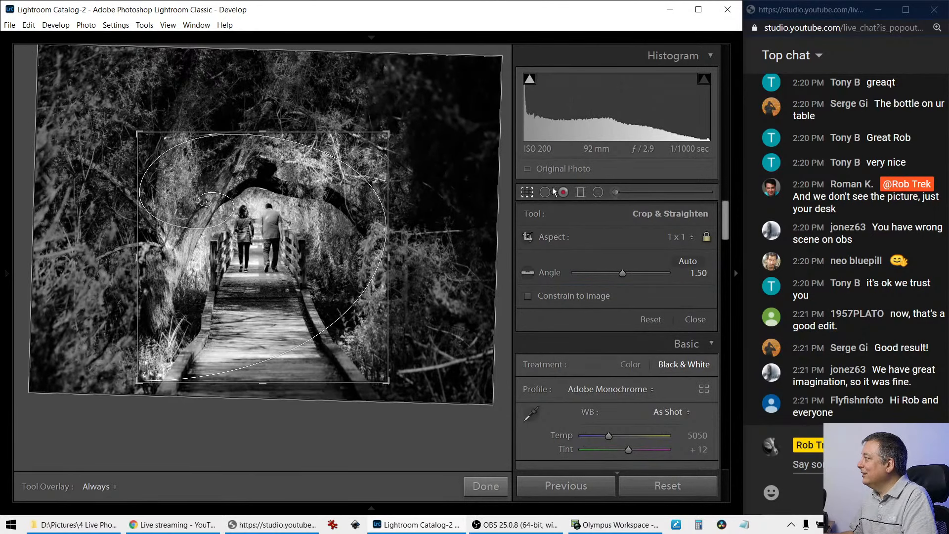
left_click(524, 194)
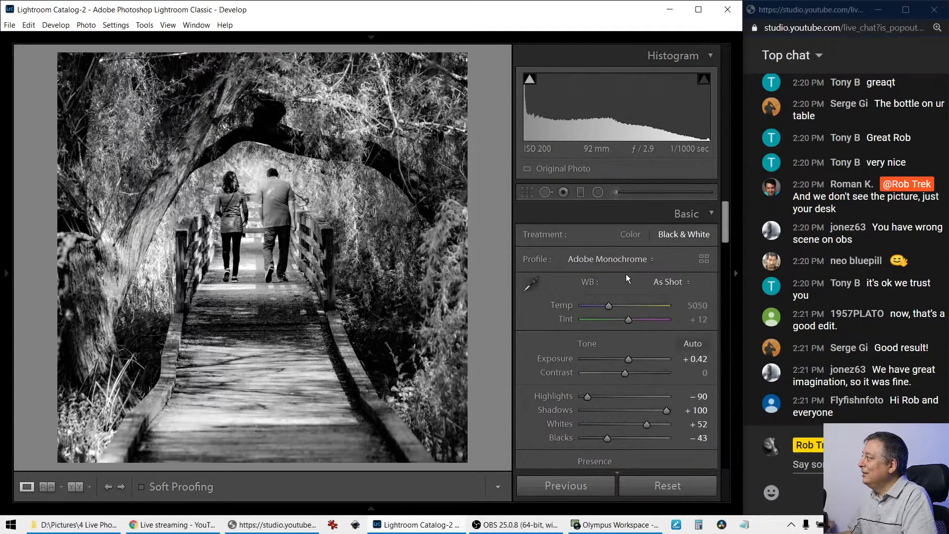
Preview the square black-and-white bridge photo full screen, then compare it side by side with the original version.
key("f")
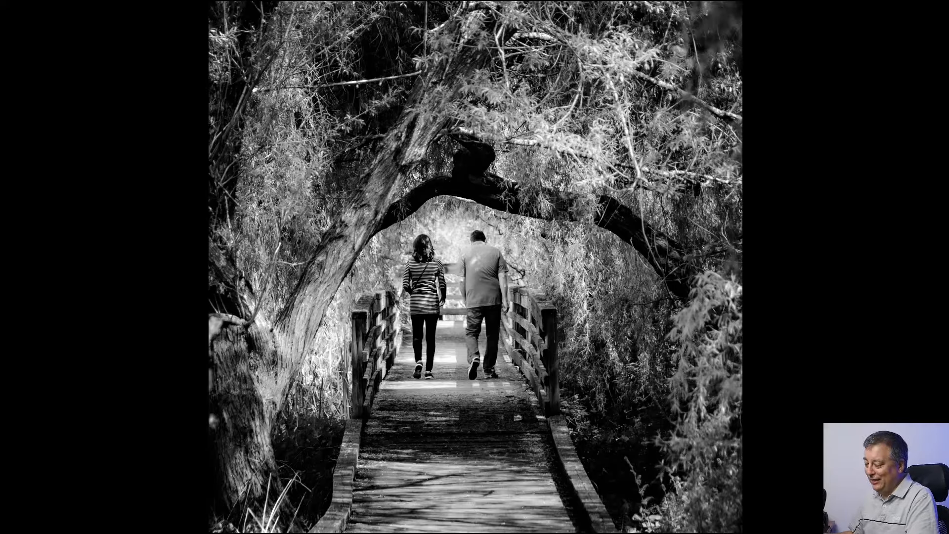
key("f")
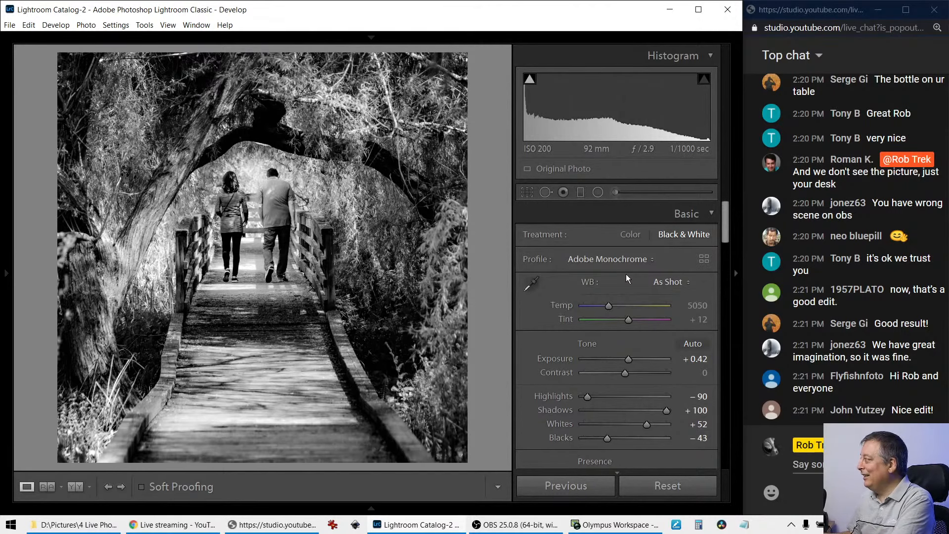
scroll(542, 367, "down", 5)
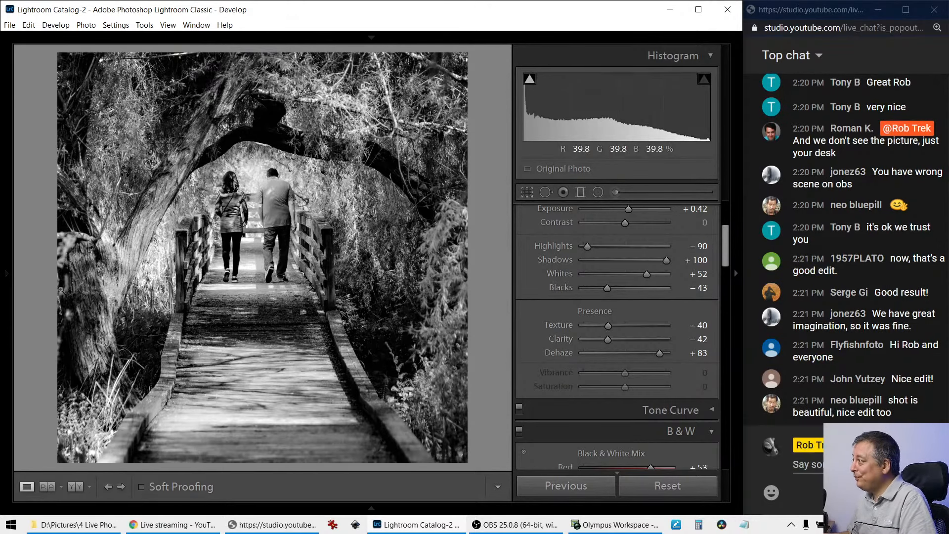
left_click(6, 273)
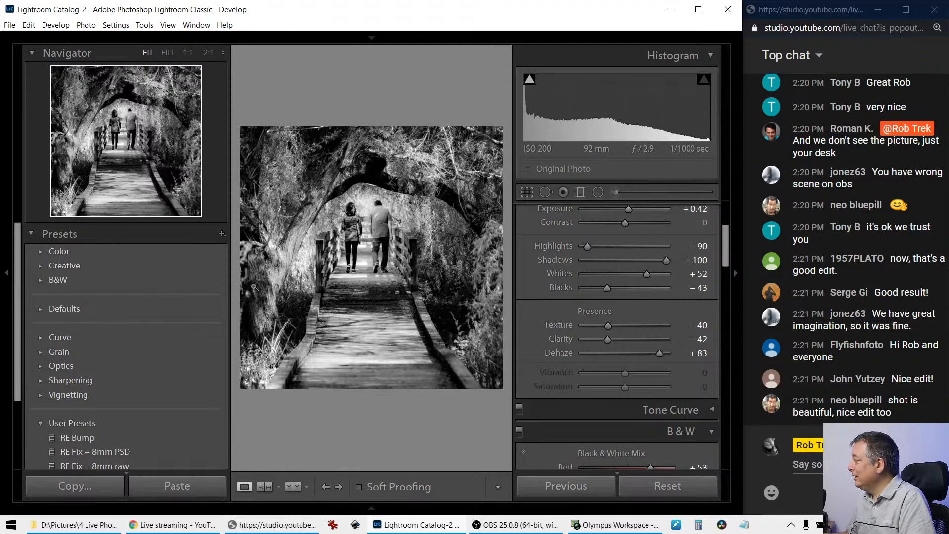
key("y")
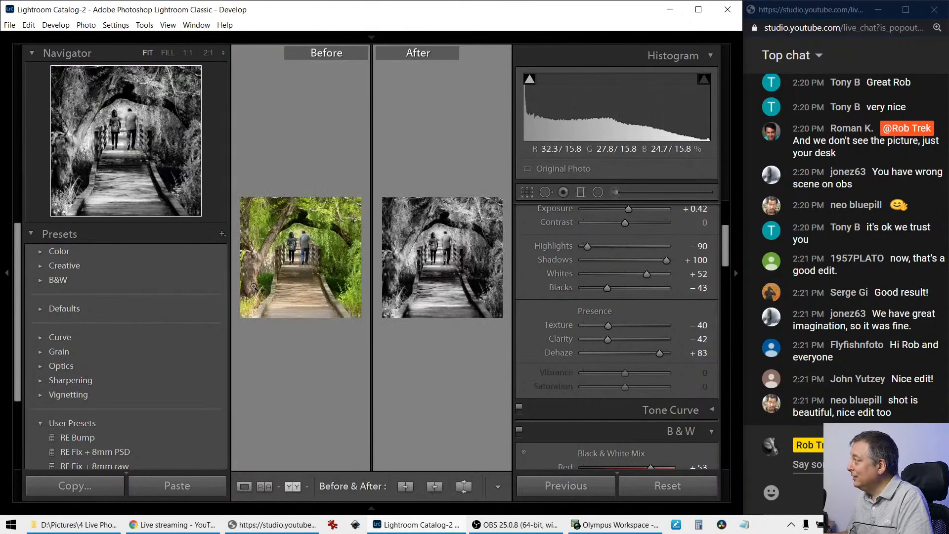
Leave the before/after comparison and browse the Viewer edits folder inside 4 Live Photo Edits as a thumbnail grid.
key("y")
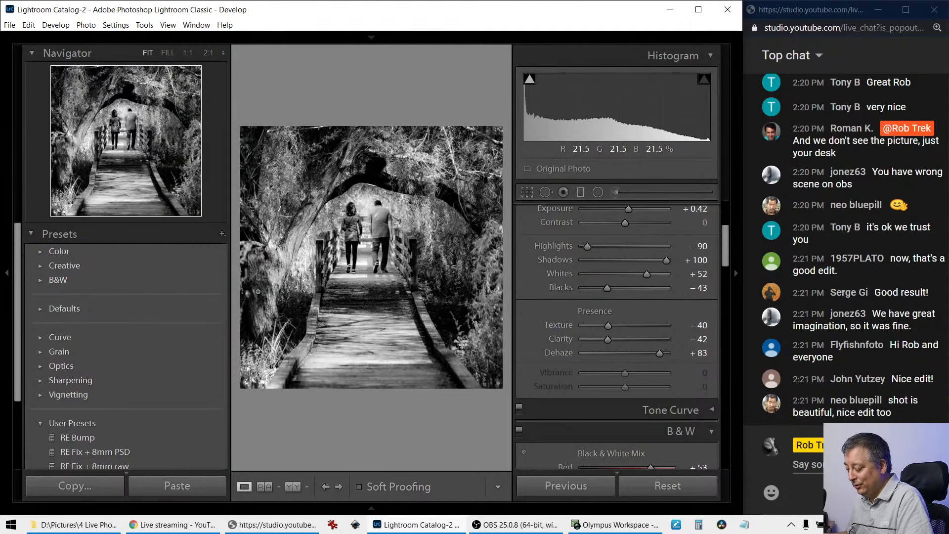
key("g")
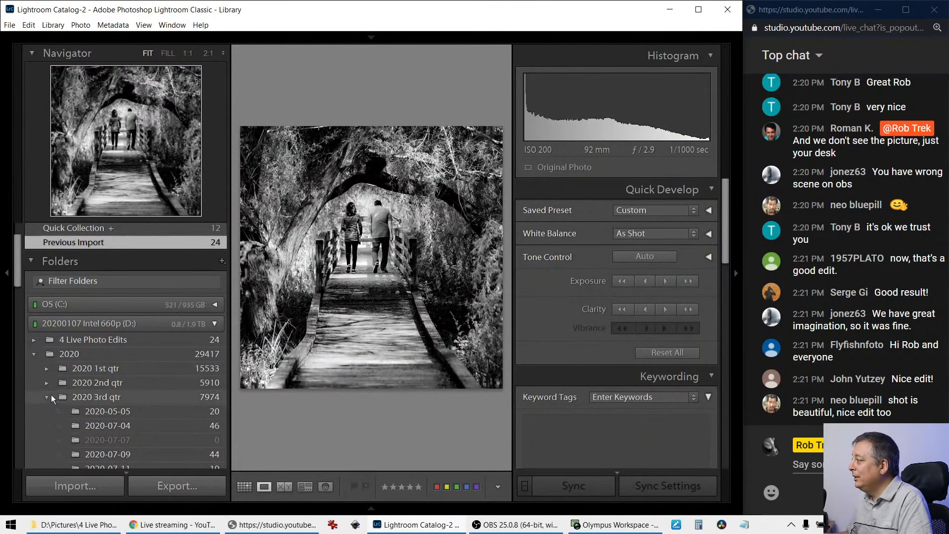
left_click(35, 341)
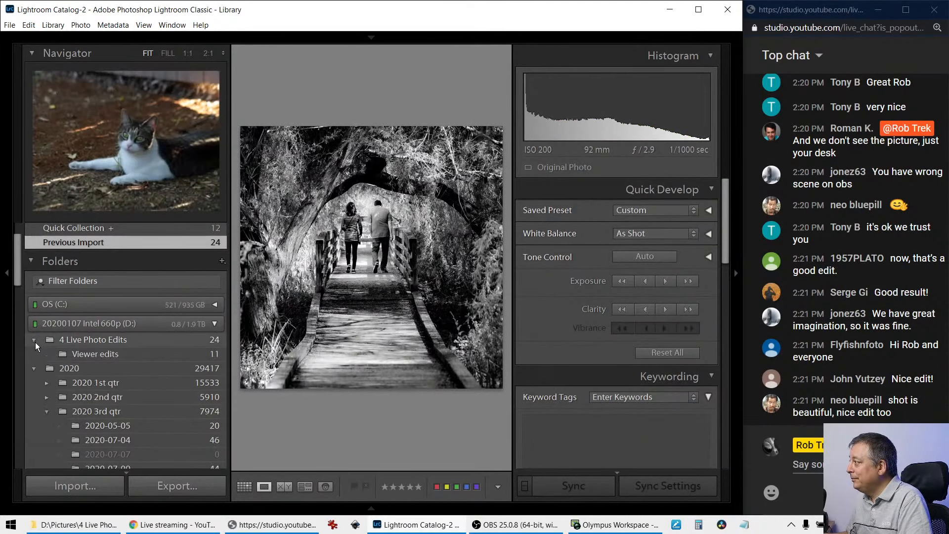
left_click(61, 355)
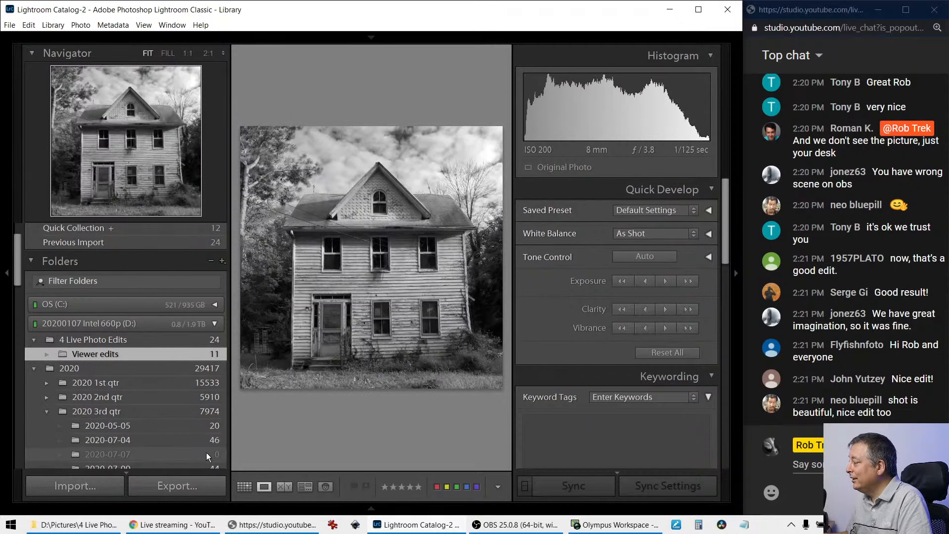
key("Tab")
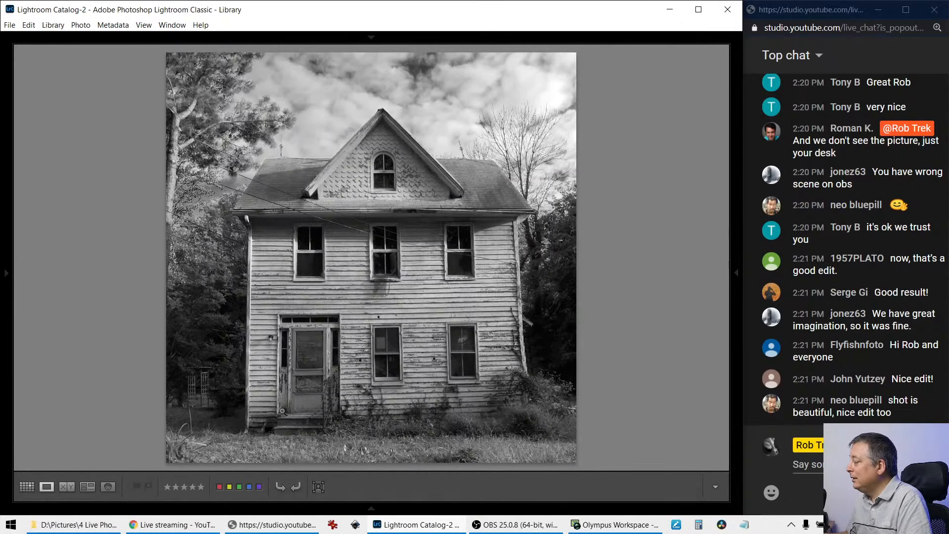
key("g")
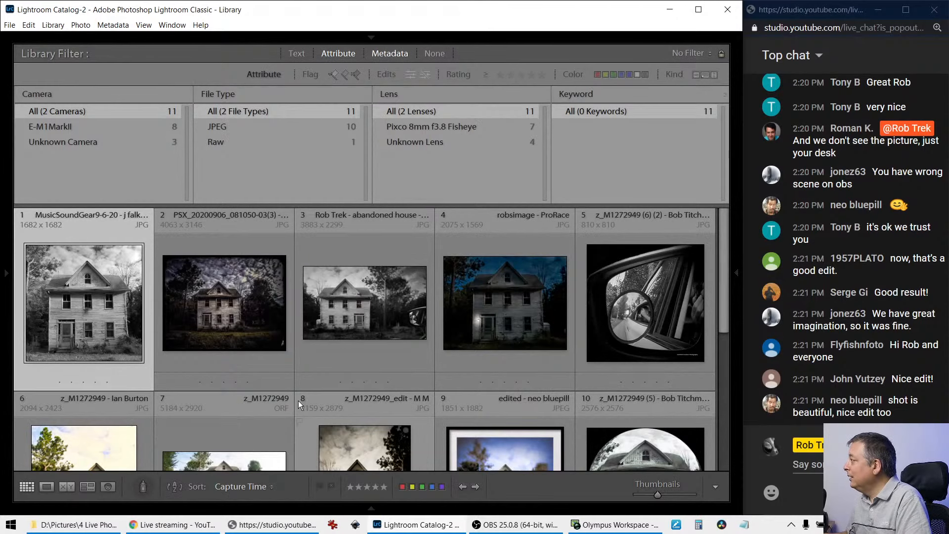
scroll(298, 400, "down", 3)
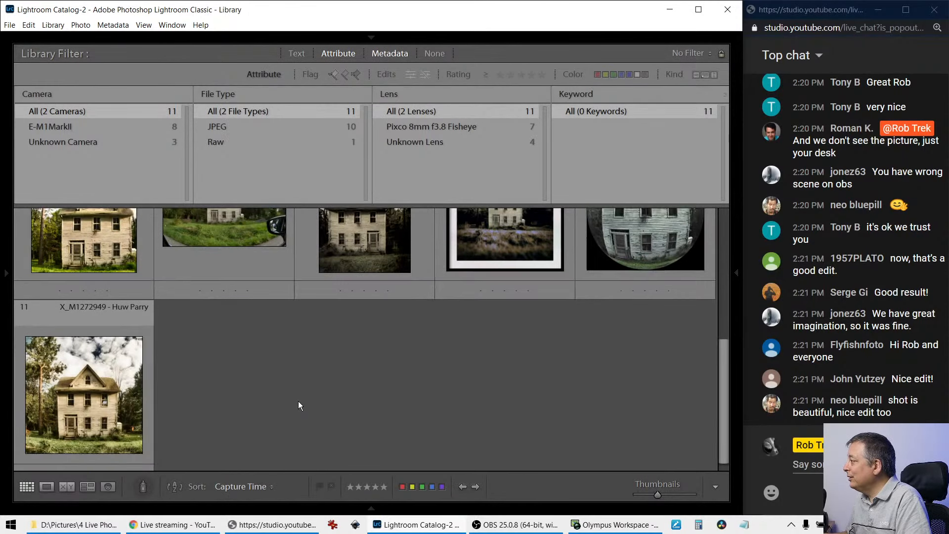
scroll(298, 402, "up", 3)
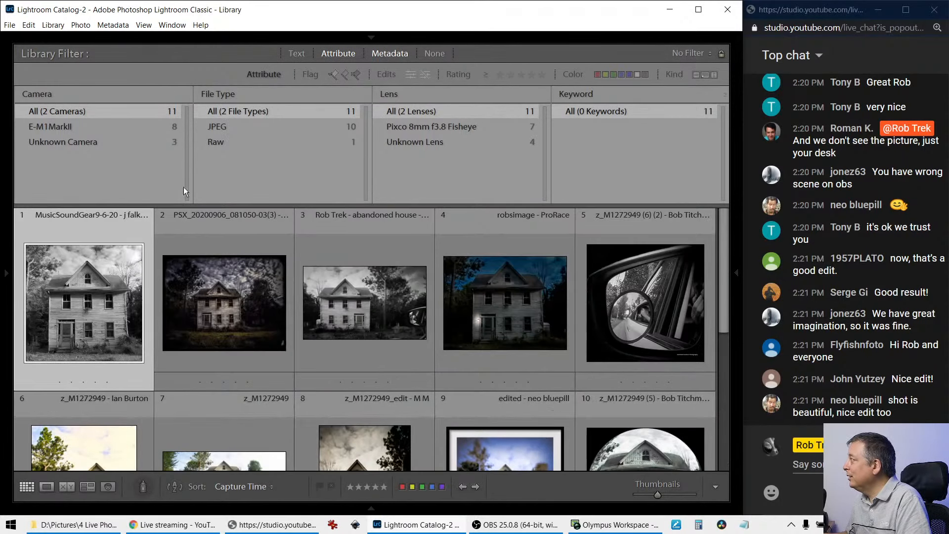
Filter the Viewer edits folder to Raw files, view the original abandoned house photo enlarged, and return to the grid.
left_click(268, 141)
key("e")
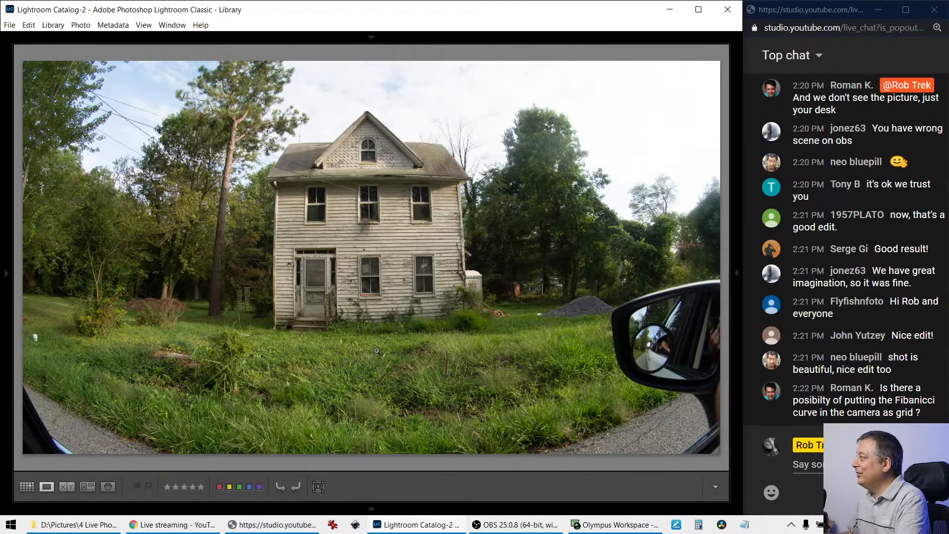
key("g")
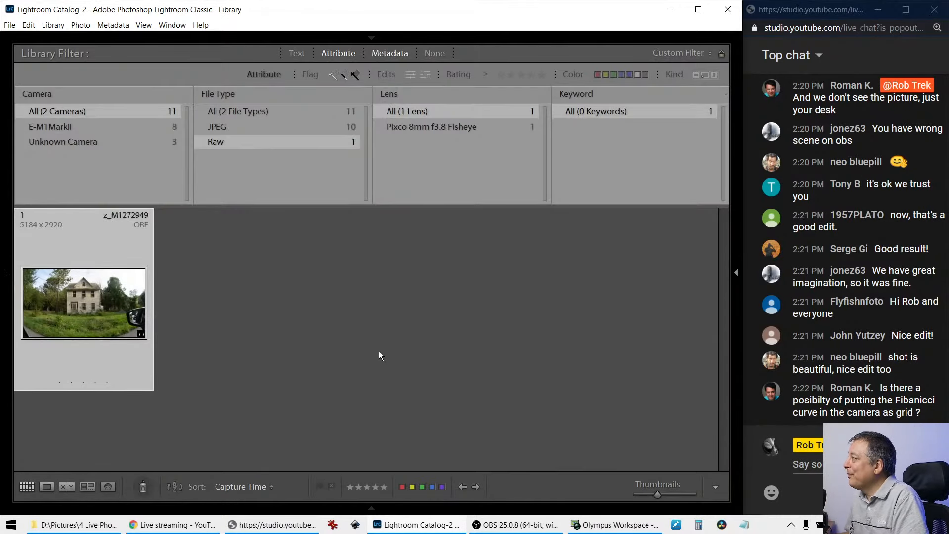
Filter the folder to JPEG files and open the square black-and-white house edit with its metadata in view.
left_click(340, 127)
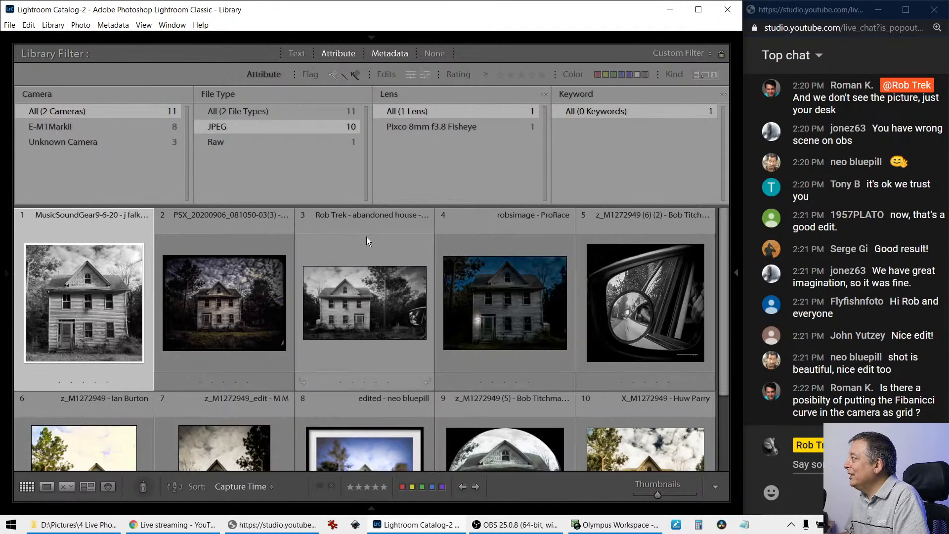
double_click(115, 313)
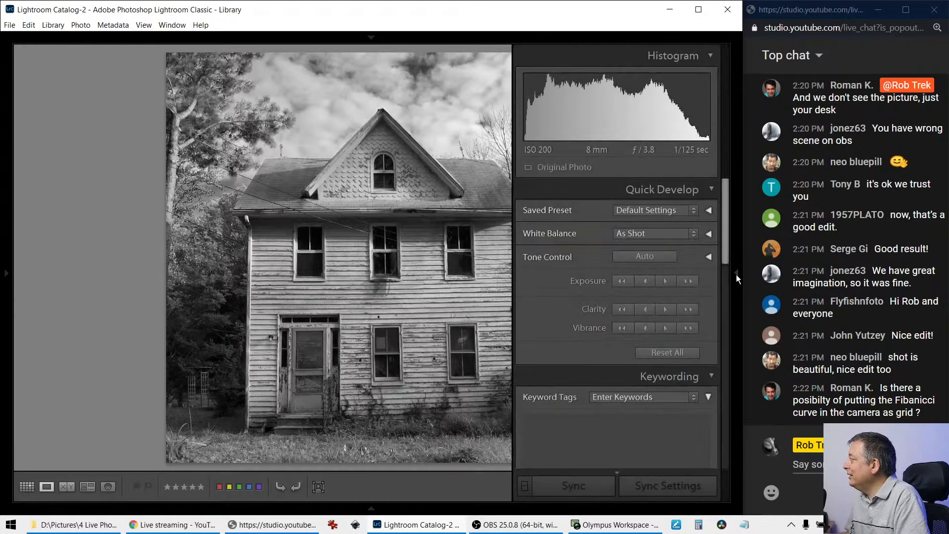
left_click(737, 274)
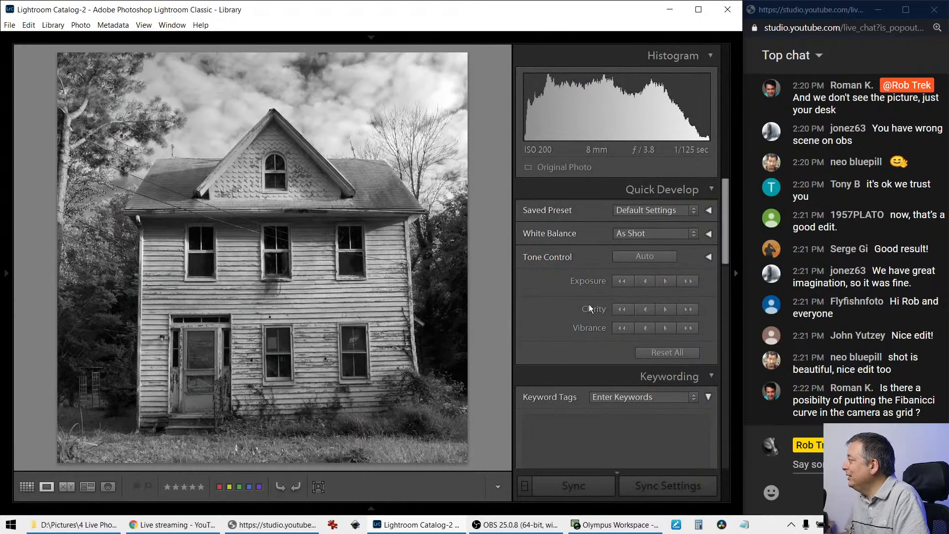
scroll(589, 304, "down", 10)
scroll(564, 343, "up", 3)
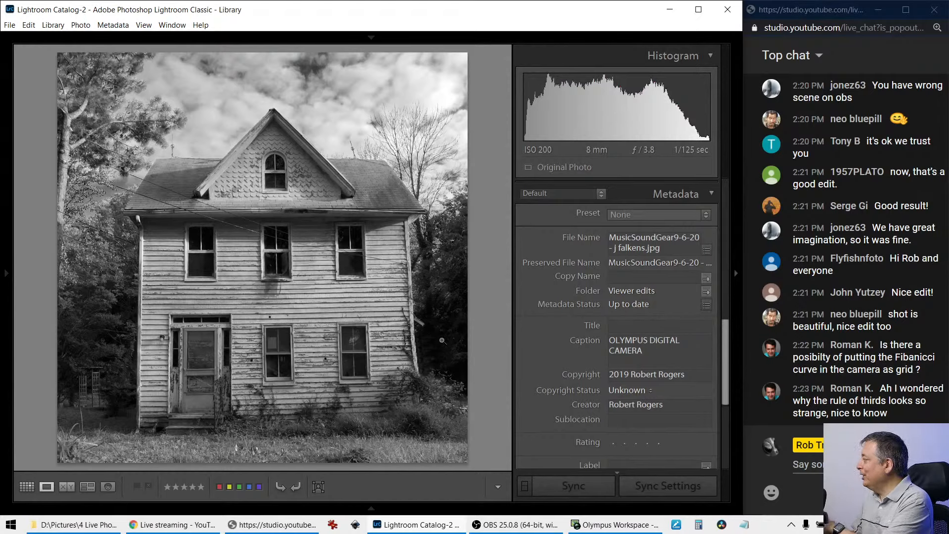
Move on to the black-and-white house edit with the car mirror and inspect its tinted upper window and front door up close.
key("Right")
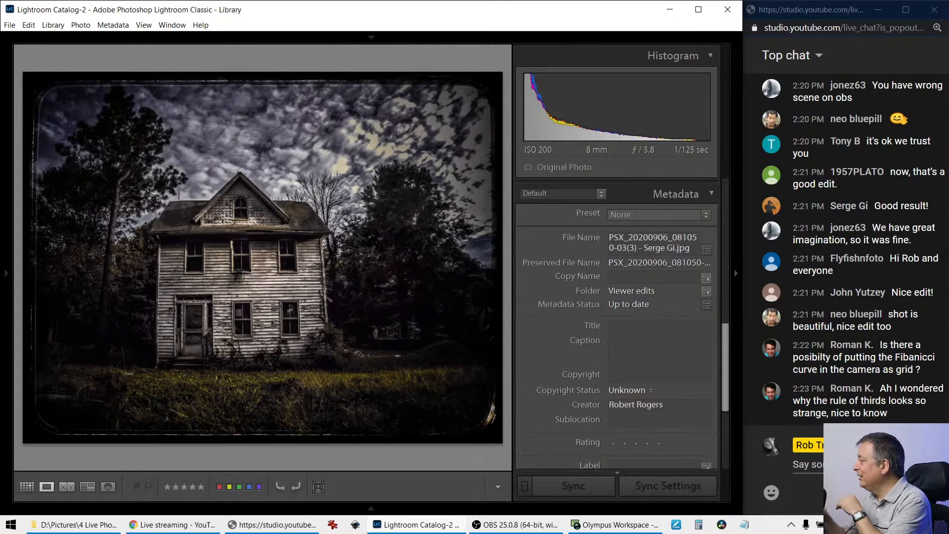
key("Right")
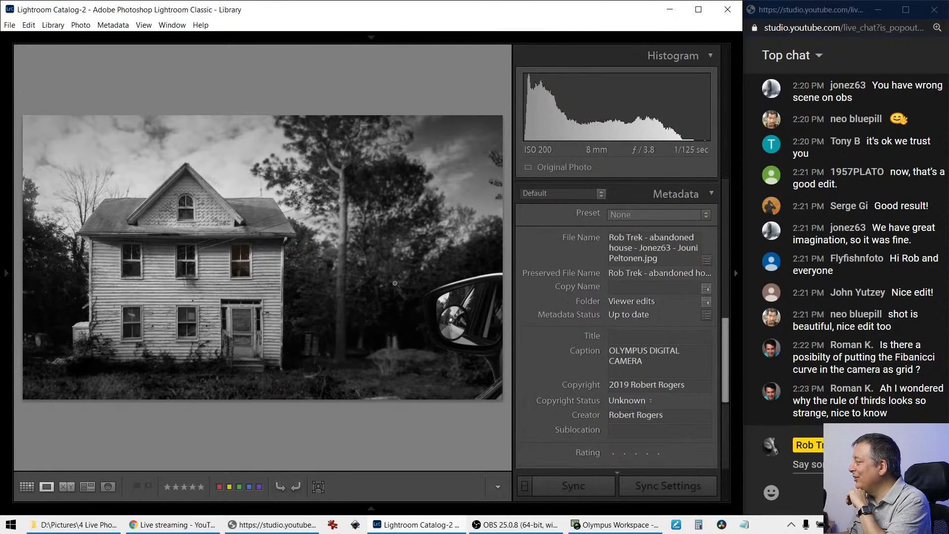
left_click(246, 264)
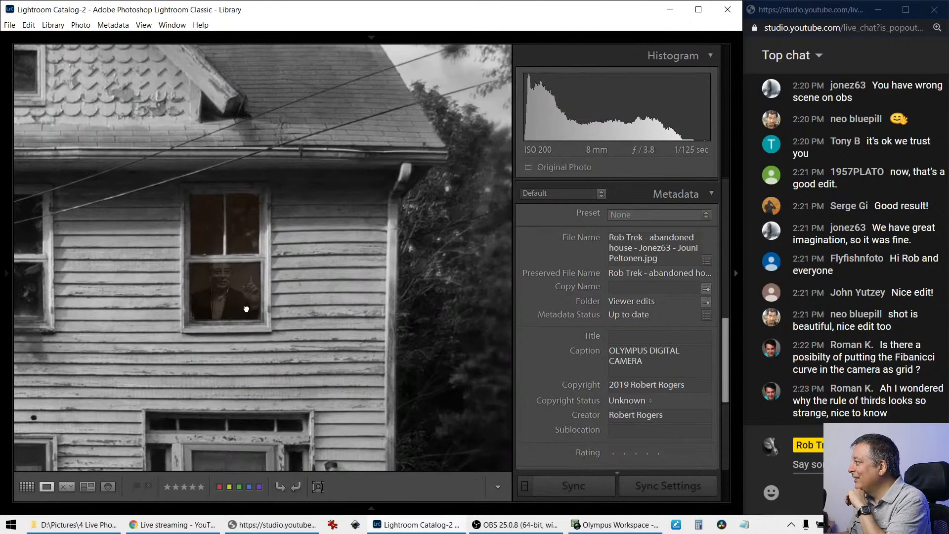
left_click_drag(245, 307, 361, 287)
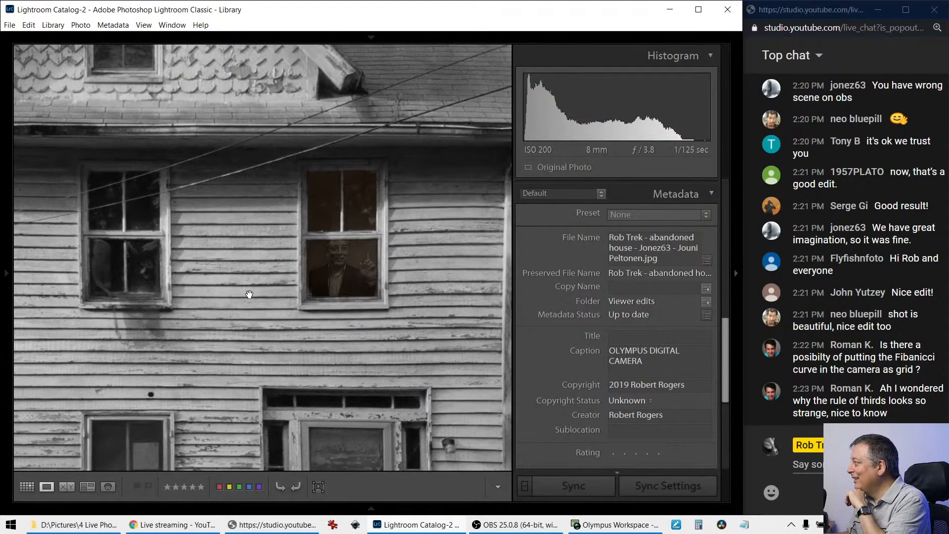
left_click_drag(238, 301, 360, 250)
left_click_drag(368, 373, 318, 277)
left_click_drag(353, 325, 281, 325)
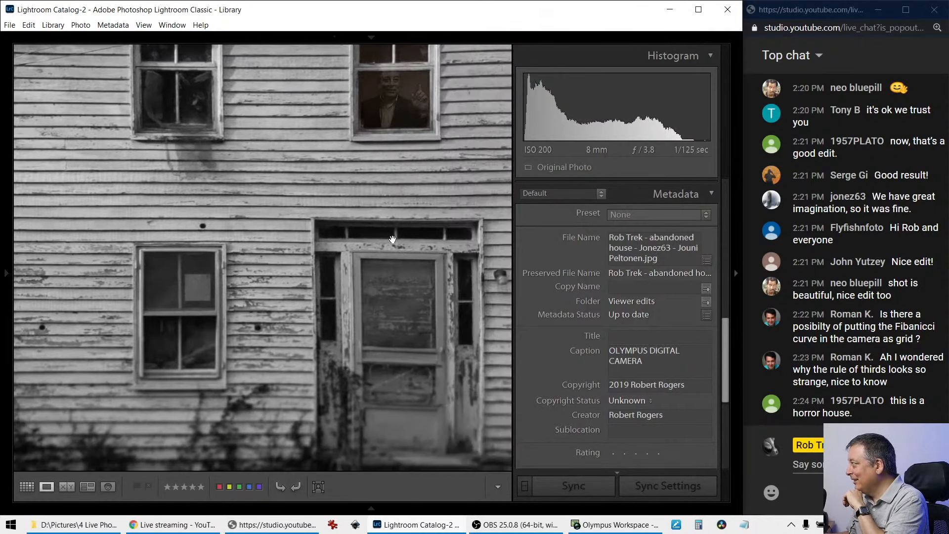
left_click(418, 221)
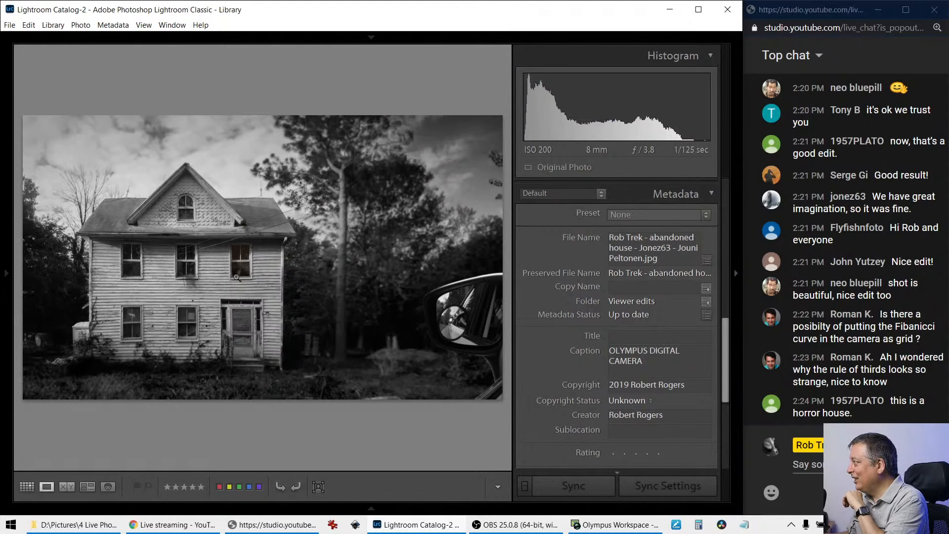
left_click(235, 271)
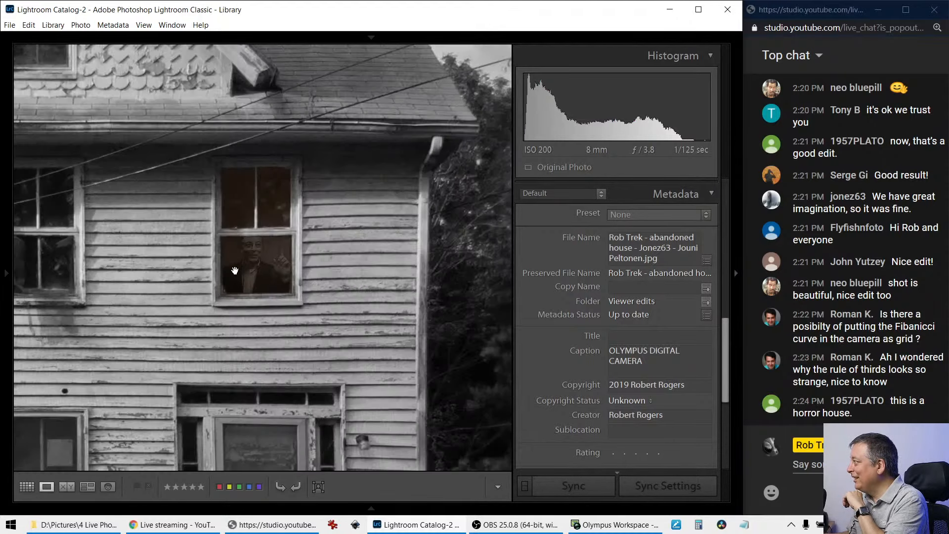
left_click(264, 291)
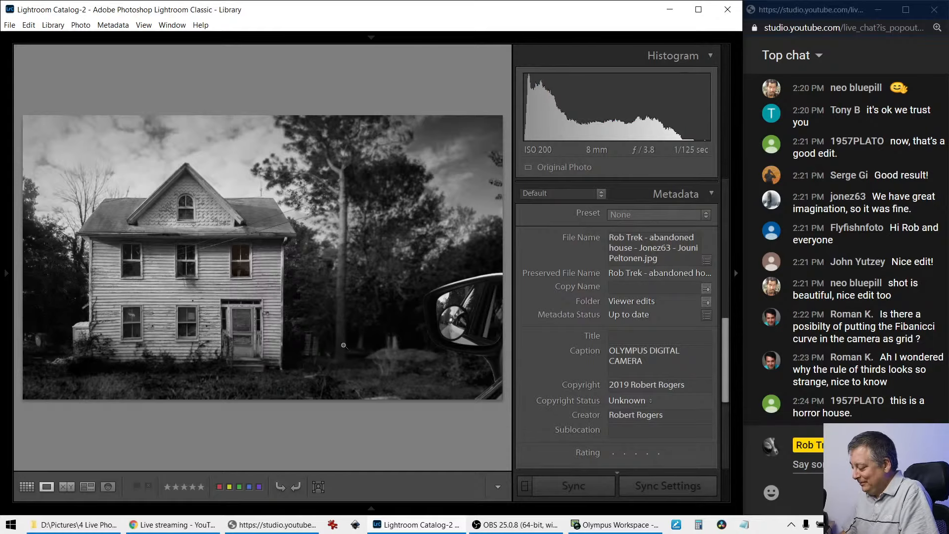
Bring up the night-time house edit with the blue sky and examine the lit lamp beside the door up close.
key("Right")
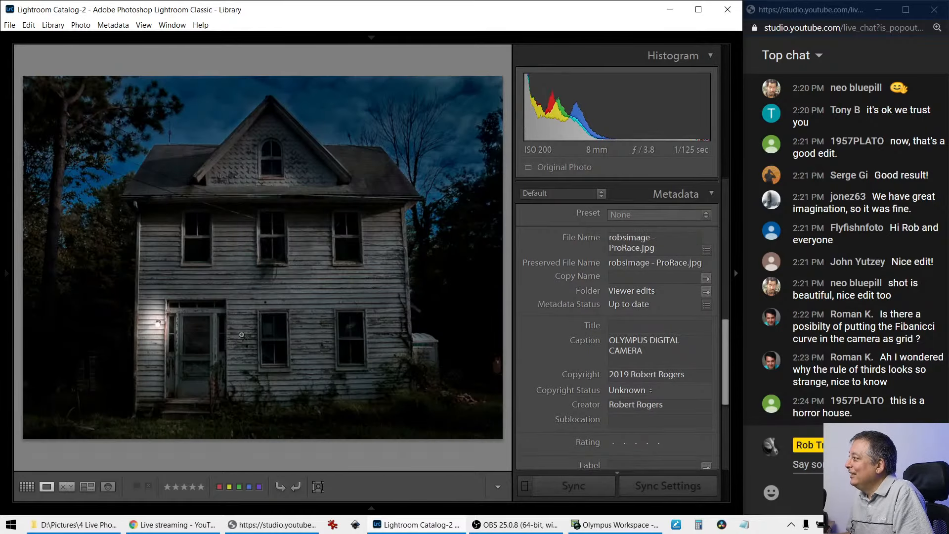
left_click(158, 326)
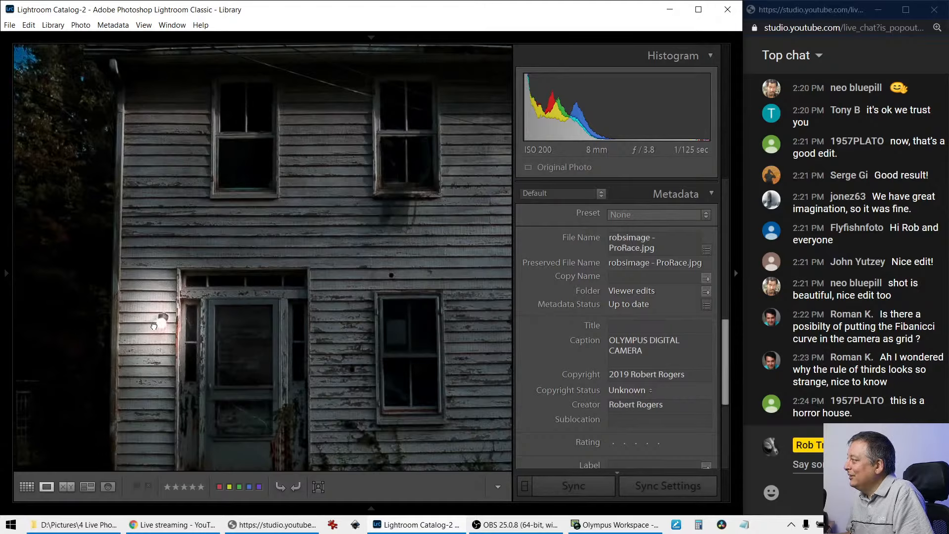
left_click(154, 327)
Flip back and forth through the viewers' house edits to compare them, finishing on the blue night-time version.
key("Right")
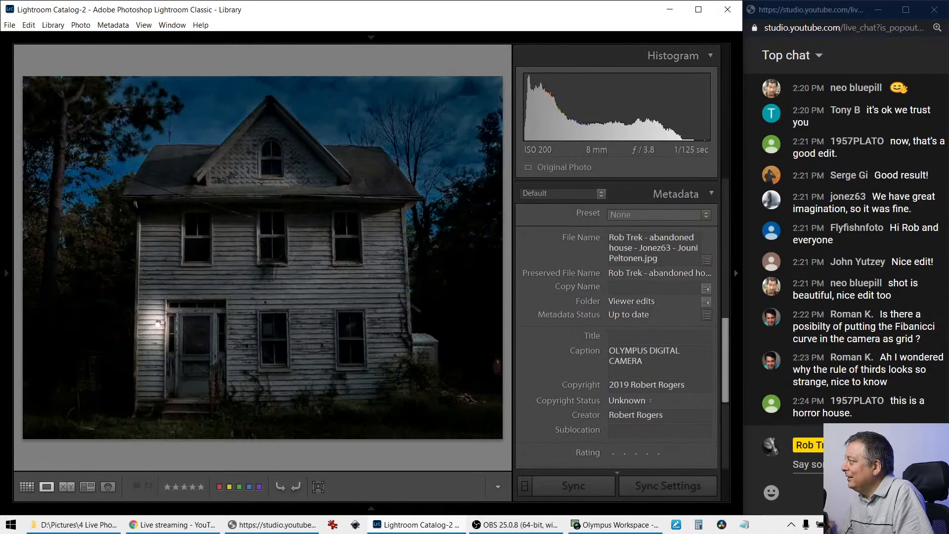
key("Right")
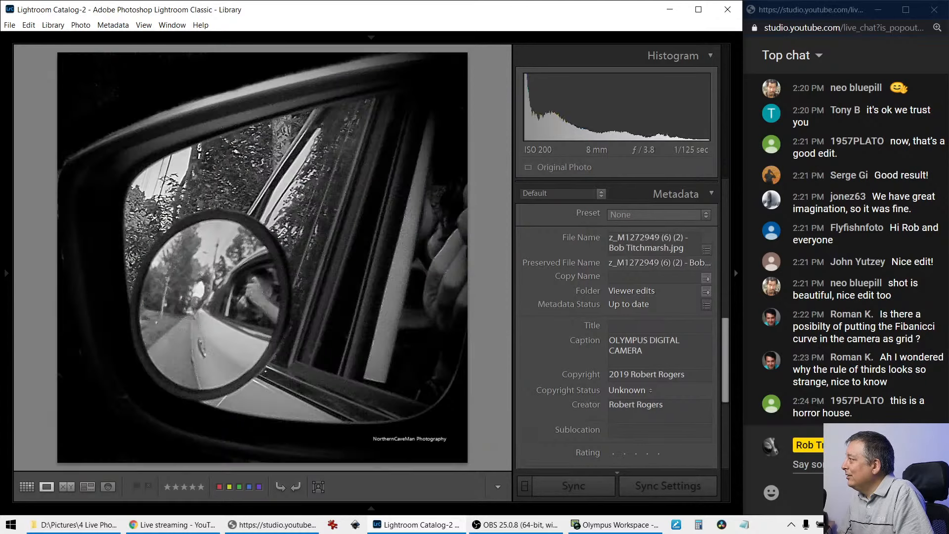
key("Right")
key("Right")
key("Right")
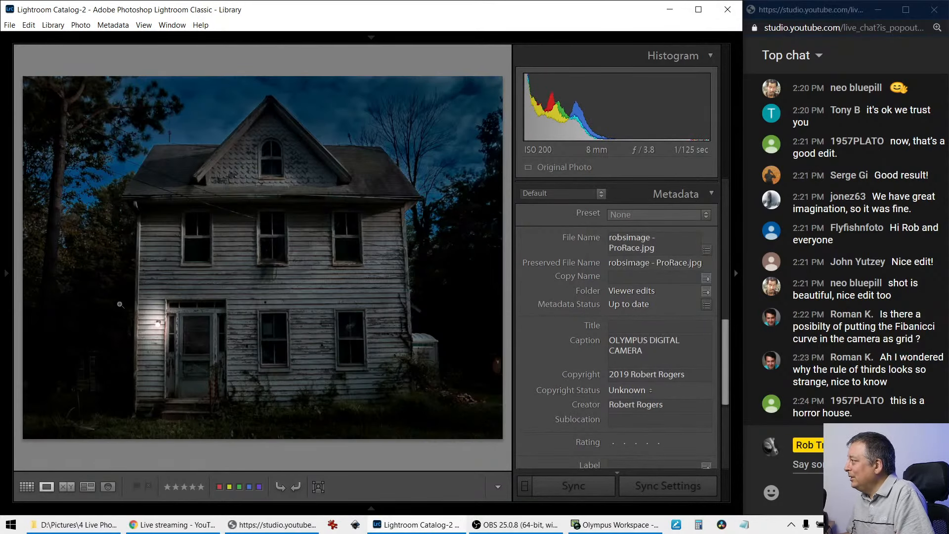
key("Left")
key("Right")
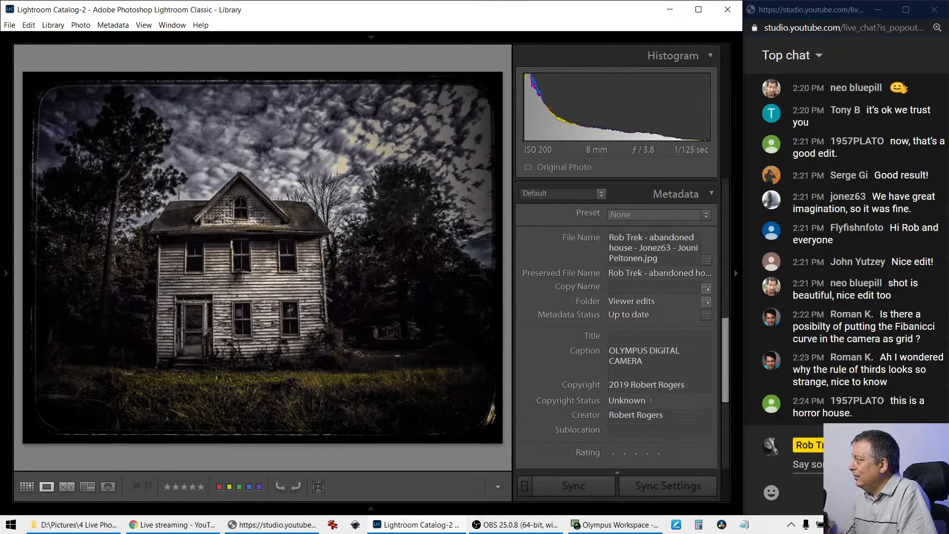
key("Right")
key("Left")
key("Left")
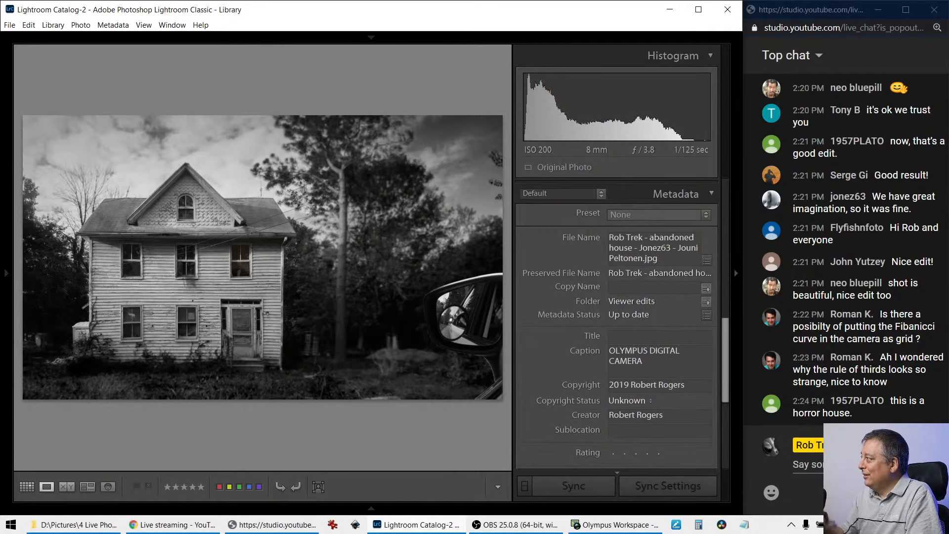
key("Right")
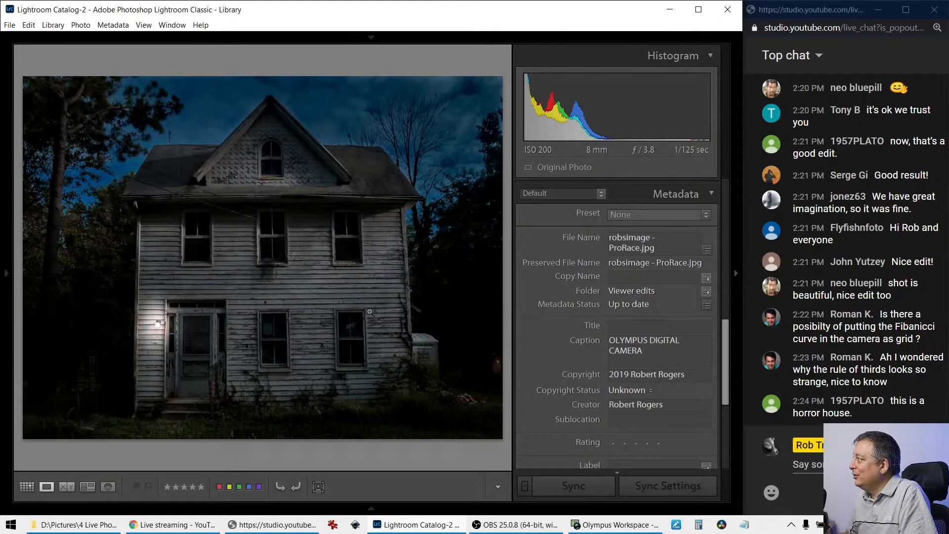
Preview the night-time house edit full screen, and move on to the black-and-white car mirror close-up with its metadata shown.
key("F7")
key("Tab")
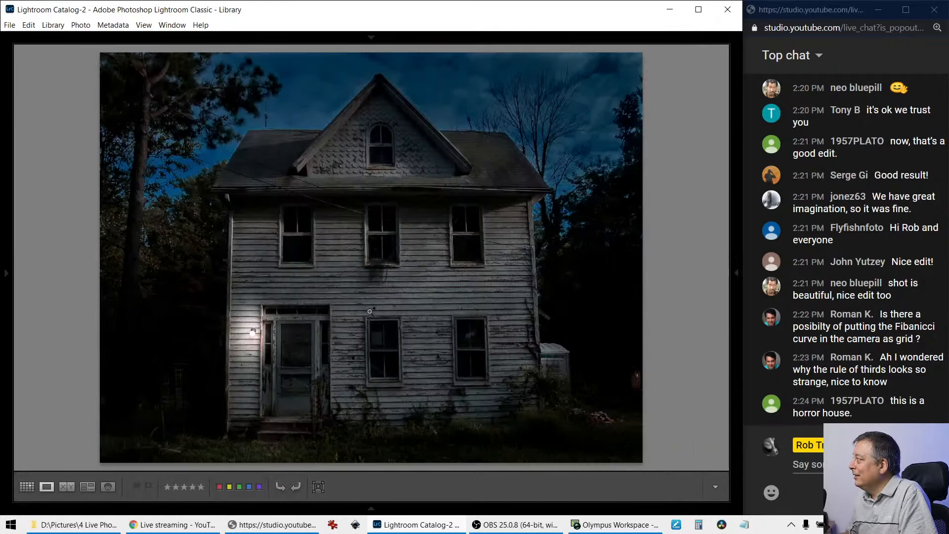
key("f")
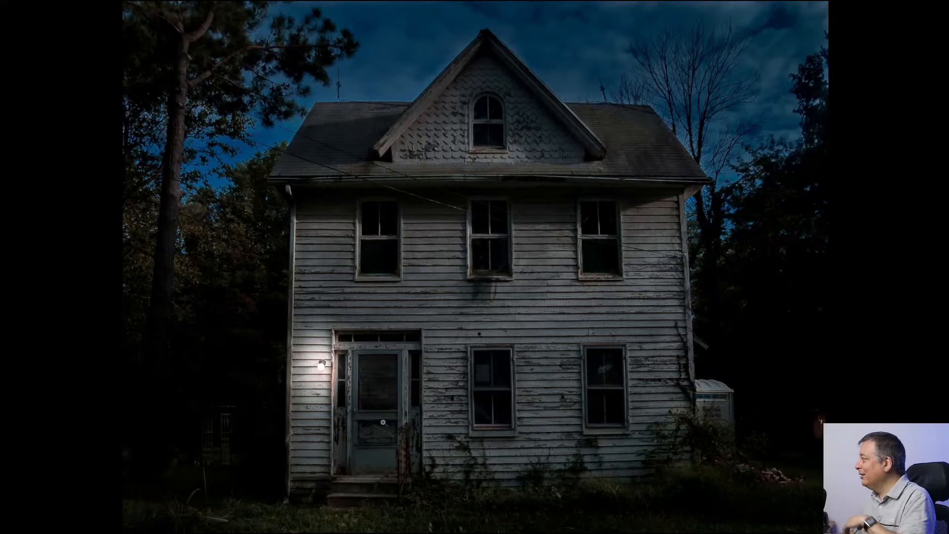
key("f")
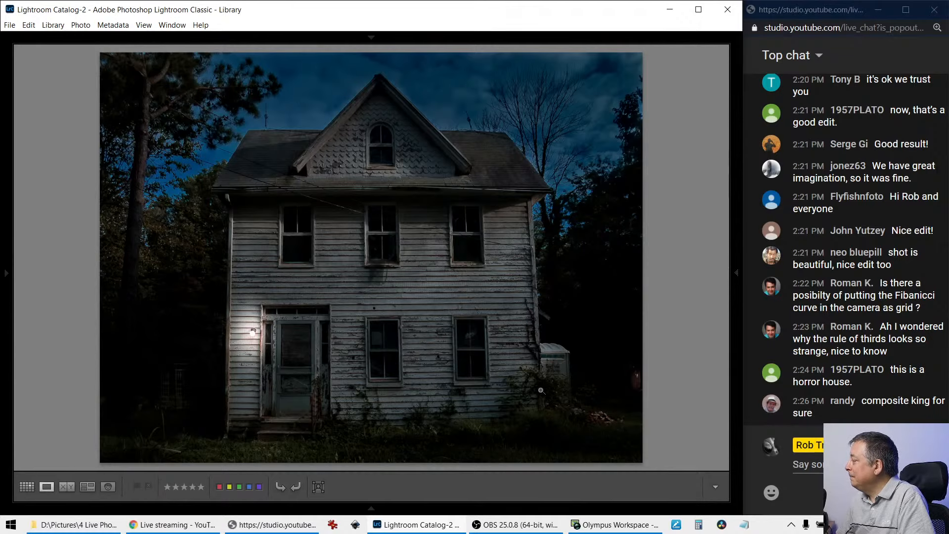
key("Right")
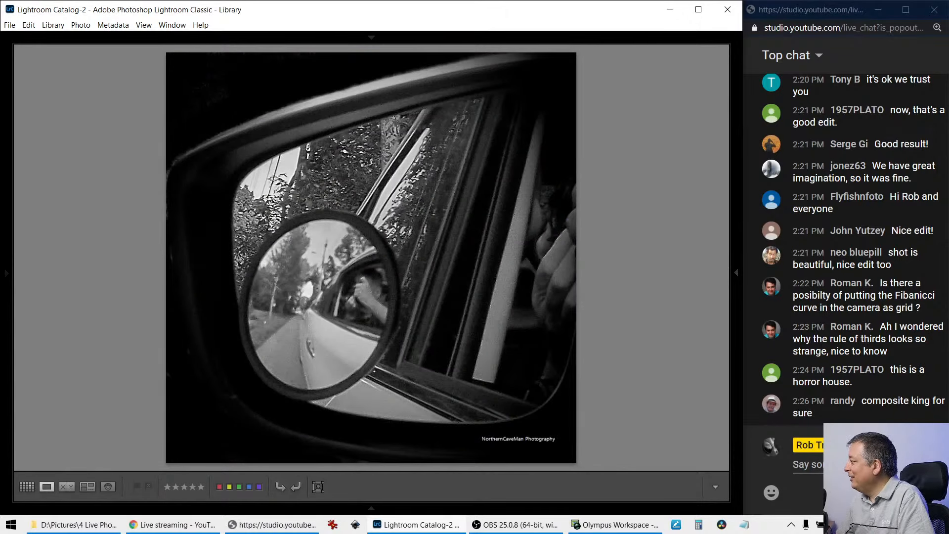
key("Tab")
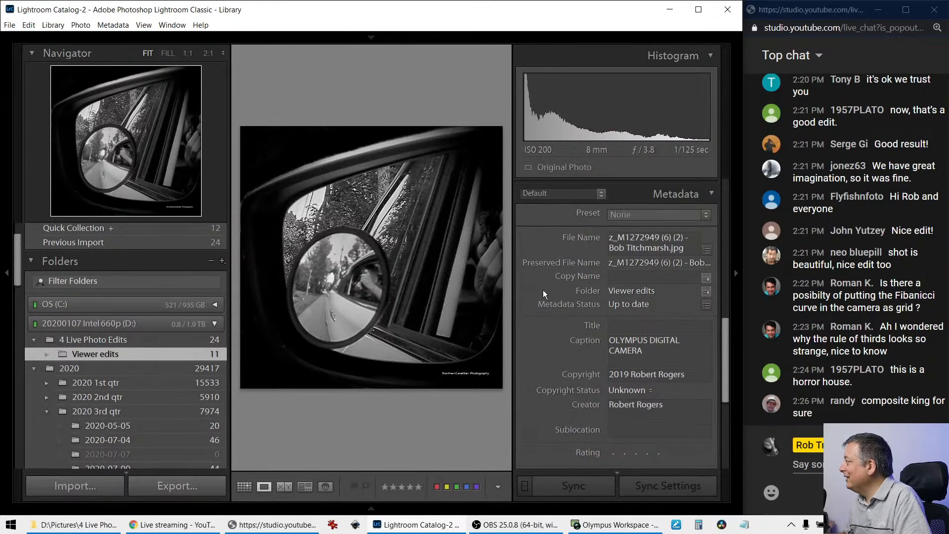
Enlarge the black-and-white car mirror close-up by hiding the side panels, and examine its reflection.
key("Tab")
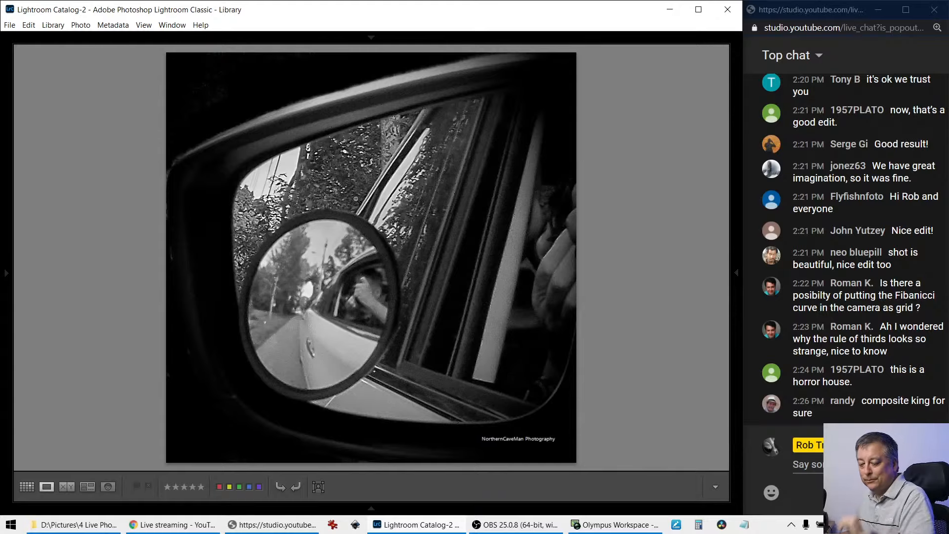
key("Tab")
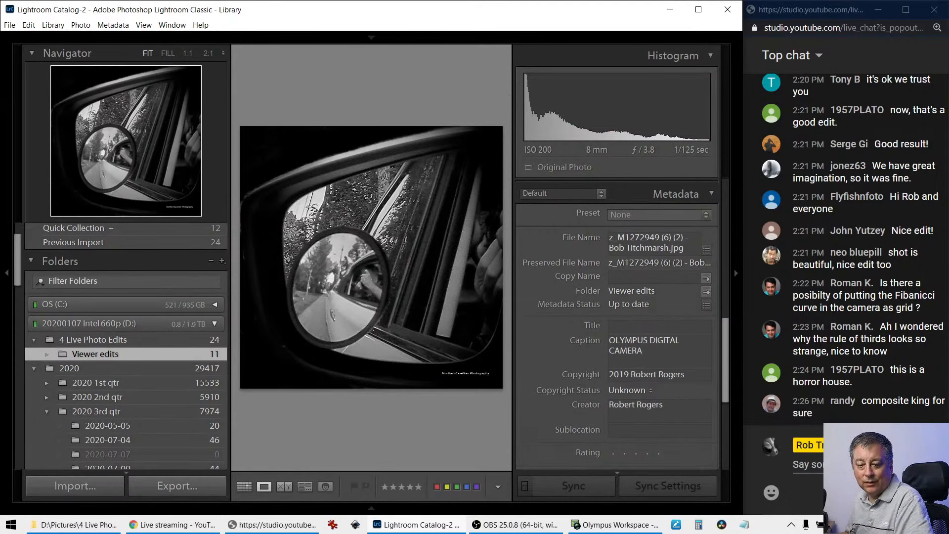
key("alt+Tab")
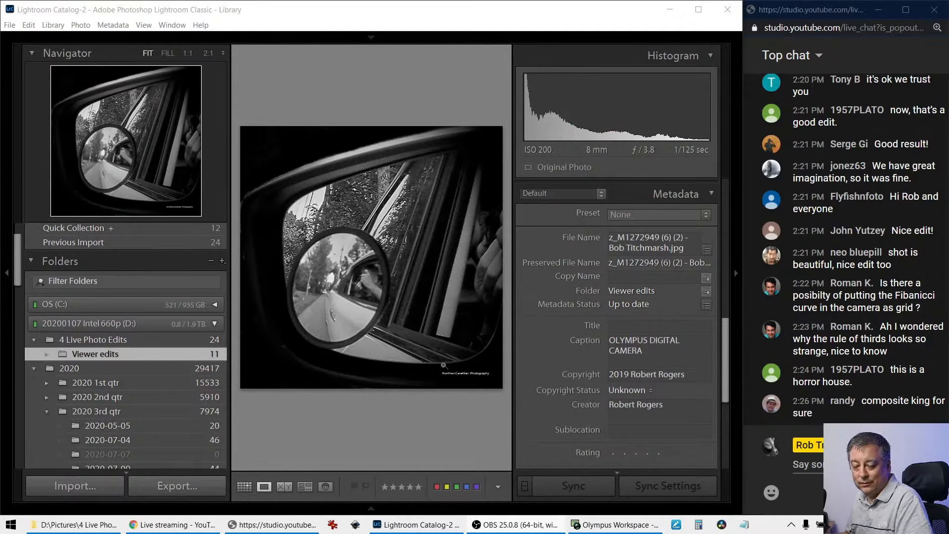
key("Tab")
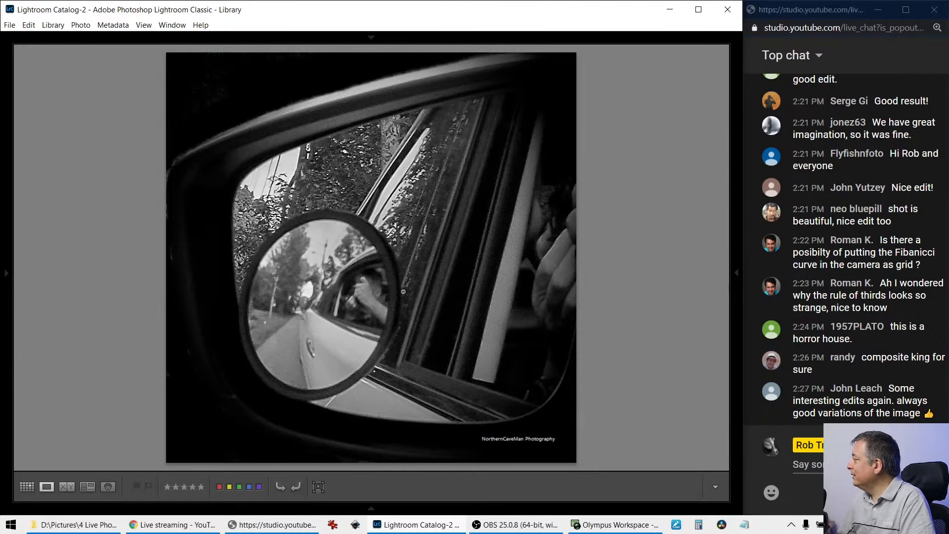
Move on to the bright, warm-toned house edit, check its metadata, and inspect the upper windows and siding up close.
key("Right")
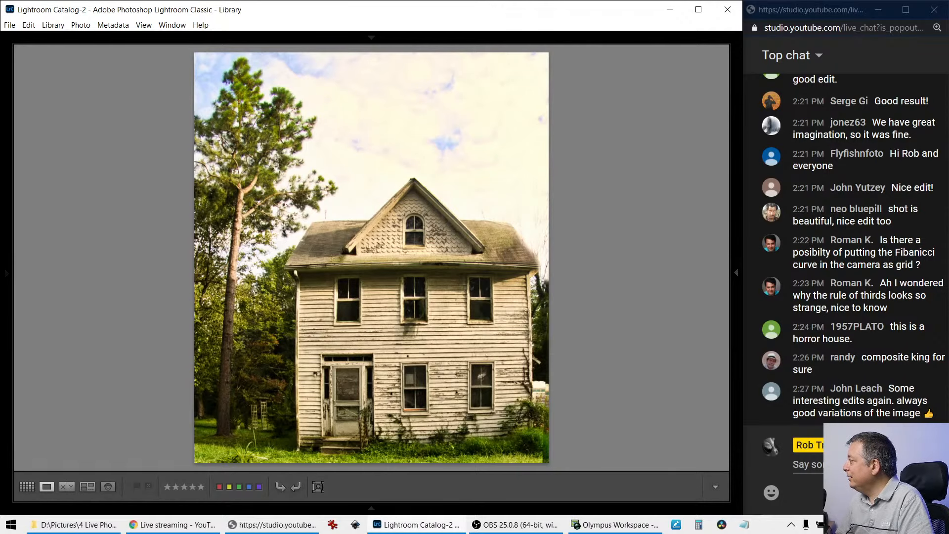
mouse_move(730, 273)
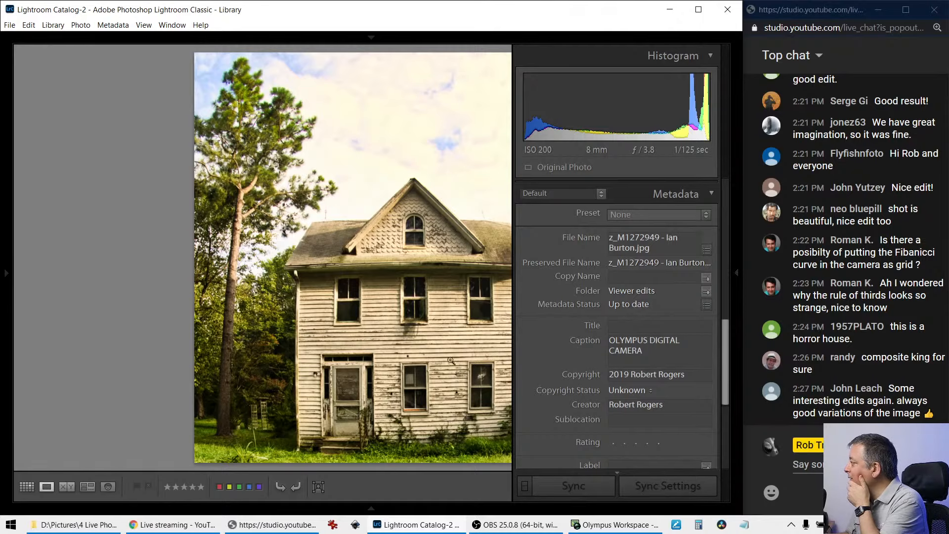
left_click(370, 363)
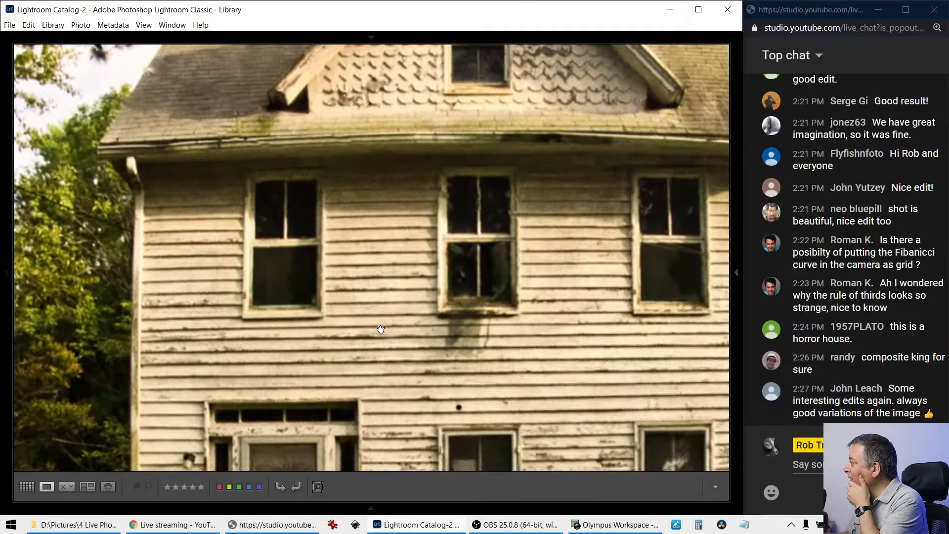
left_click(381, 330)
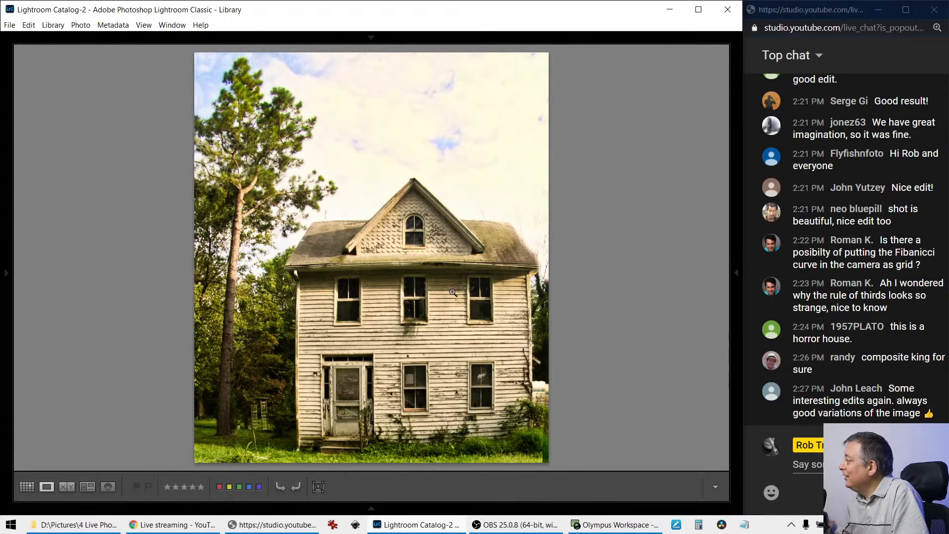
Bring up the dark sepia-toned house edit with the tree mirrored to the other side and examine the area around its front door up close.
key("Right")
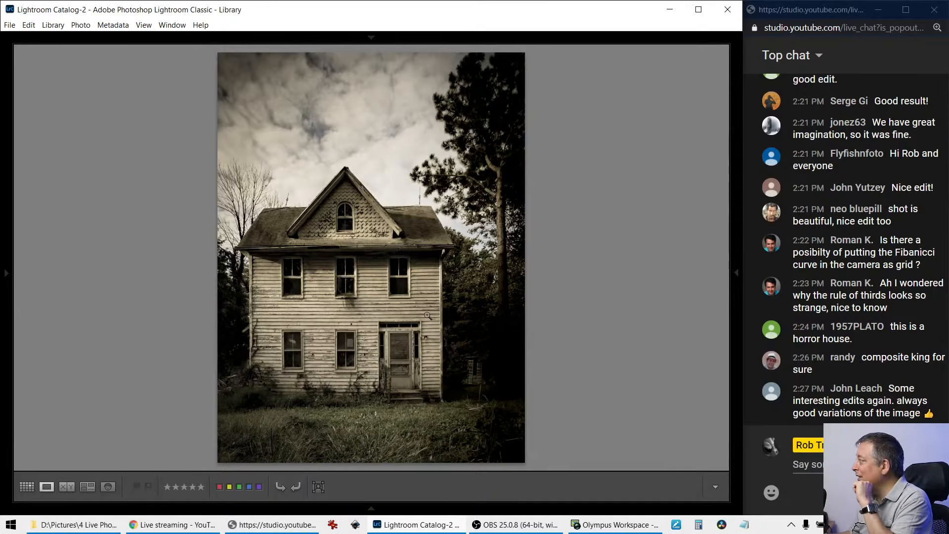
left_click(413, 329)
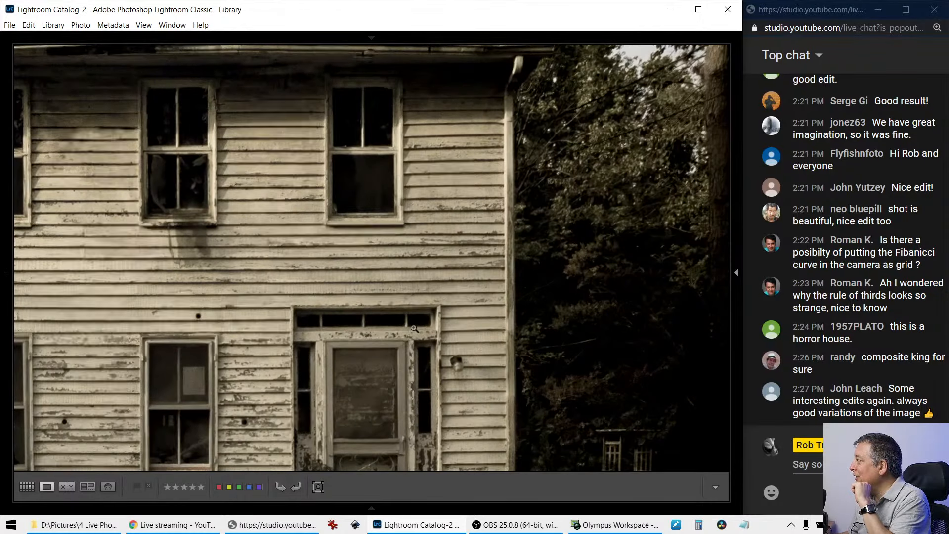
left_click(413, 327)
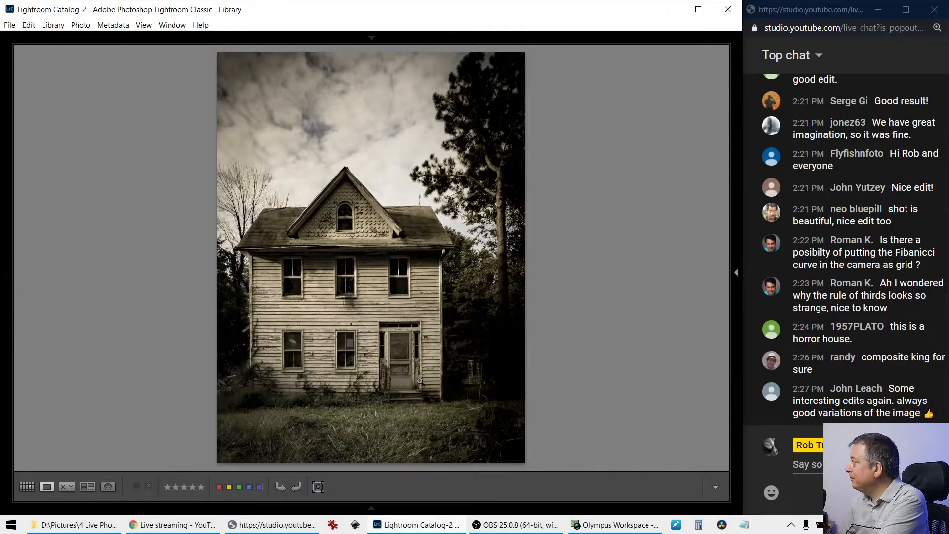
Show the framed square house edit with the blue sky and blurred surroundings, viewing it both enlarged and with its metadata.
key("Right")
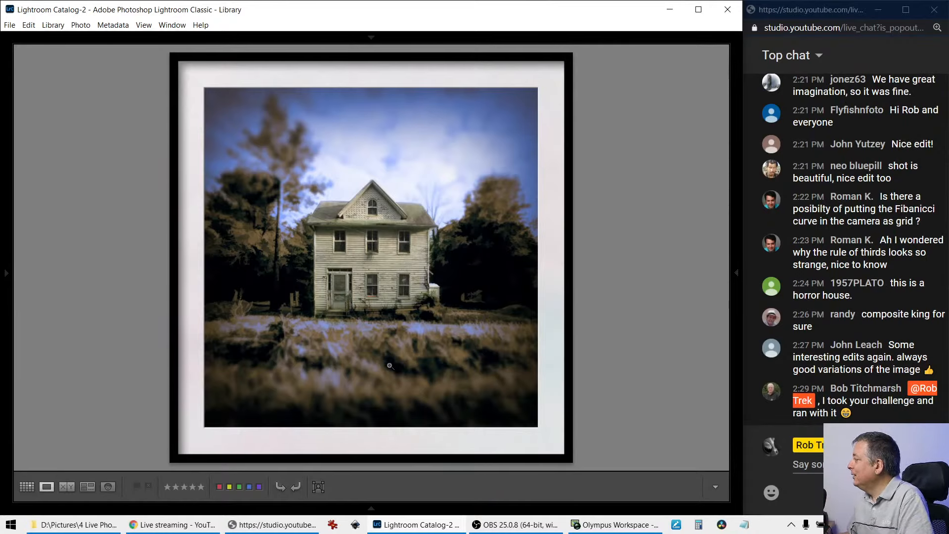
key("Tab")
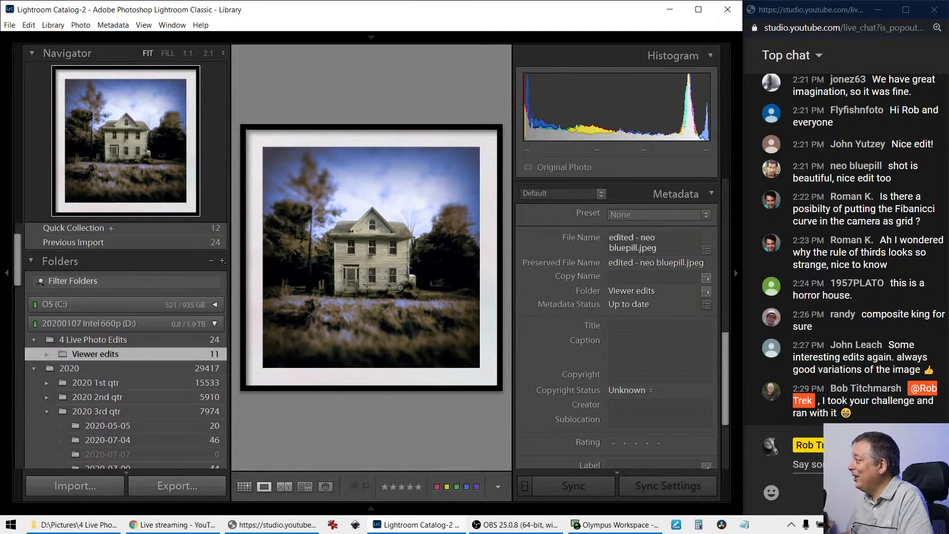
key("shift+Tab")
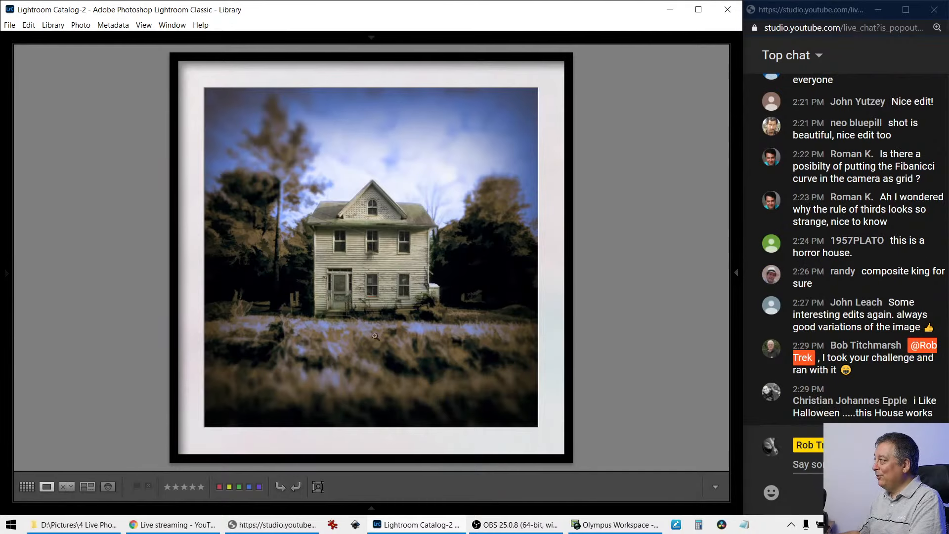
key("Tab")
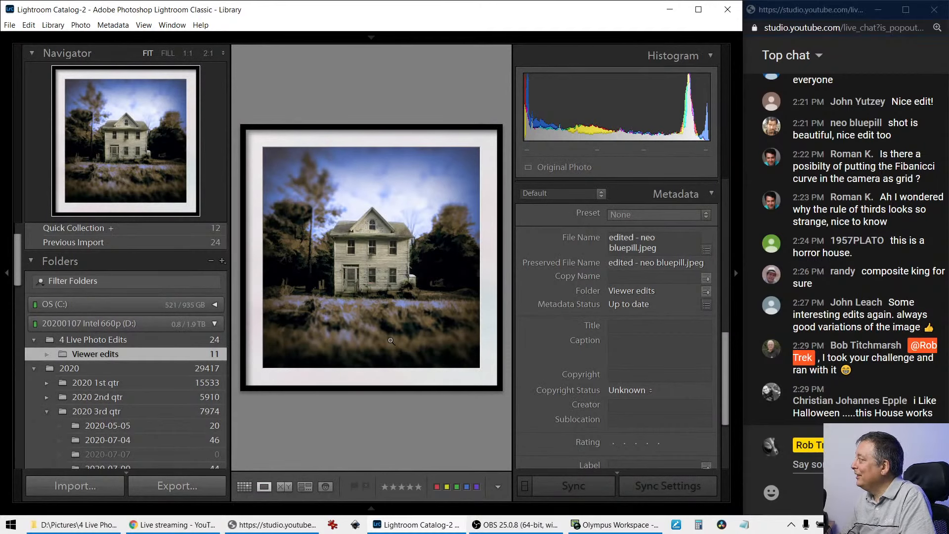
Advance to the circular fisheye house edit and preview it full screen.
key("Right")
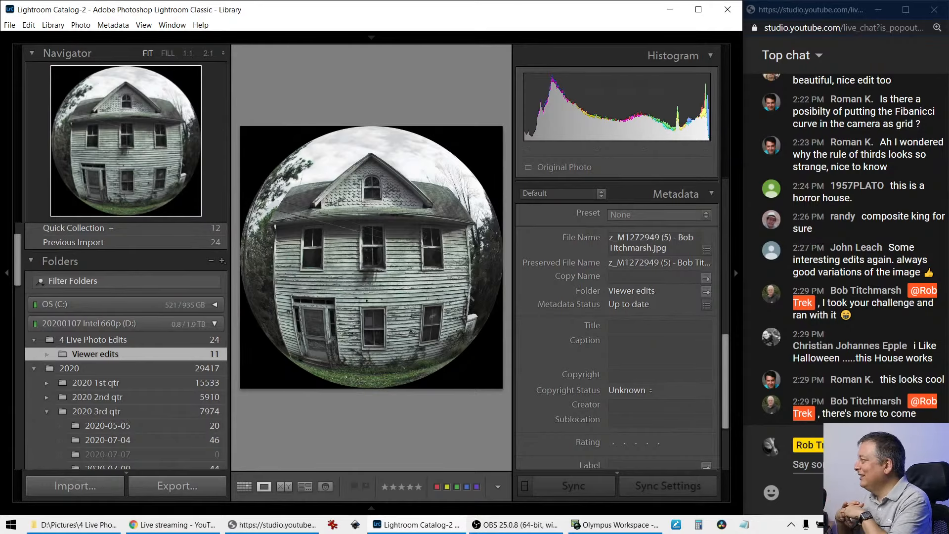
key("f")
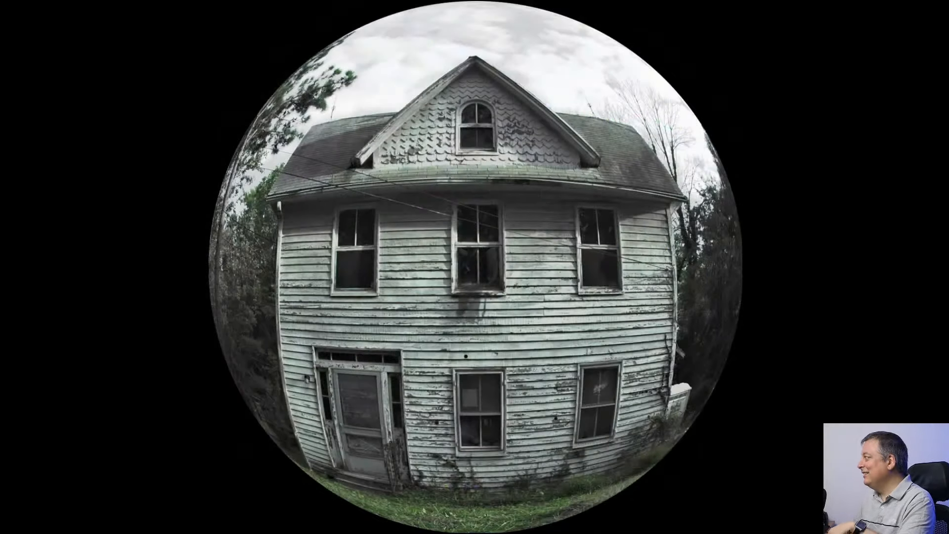